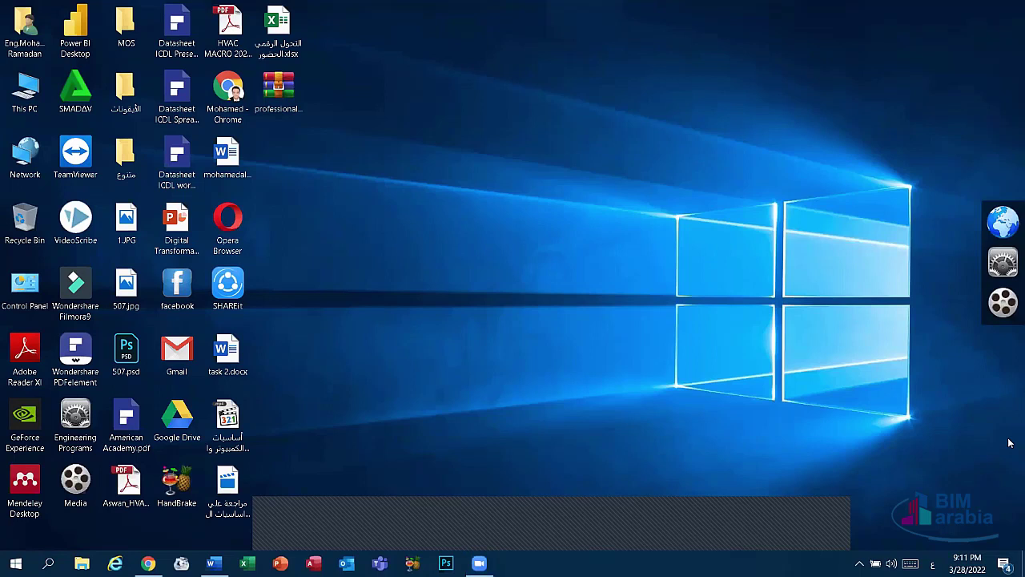
Refresh the Windows desktop from its right-click menu.
{"action": "right_click", "coordinate": [970, 446]}
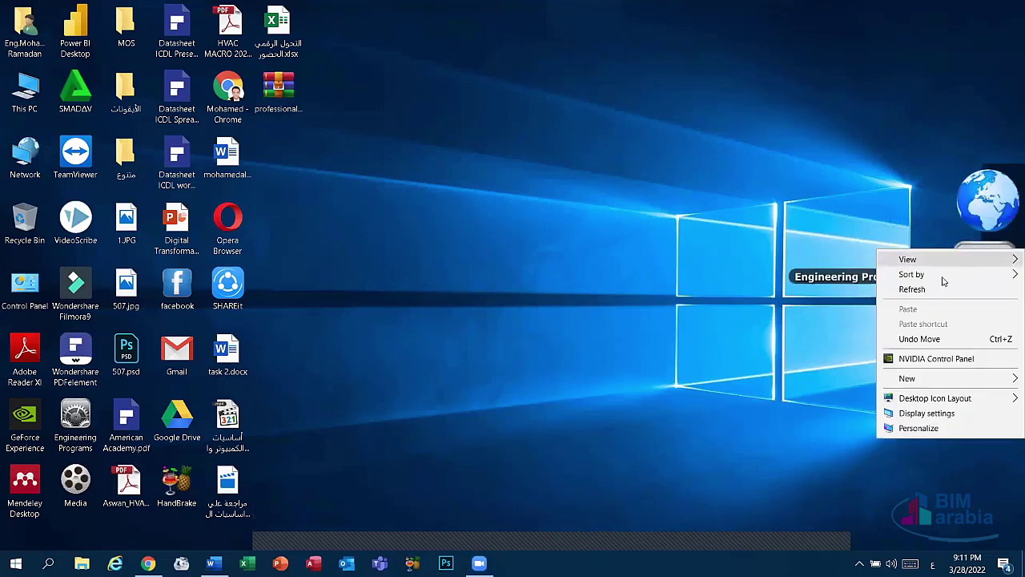
{"action": "left_click", "coordinate": [929, 285]}
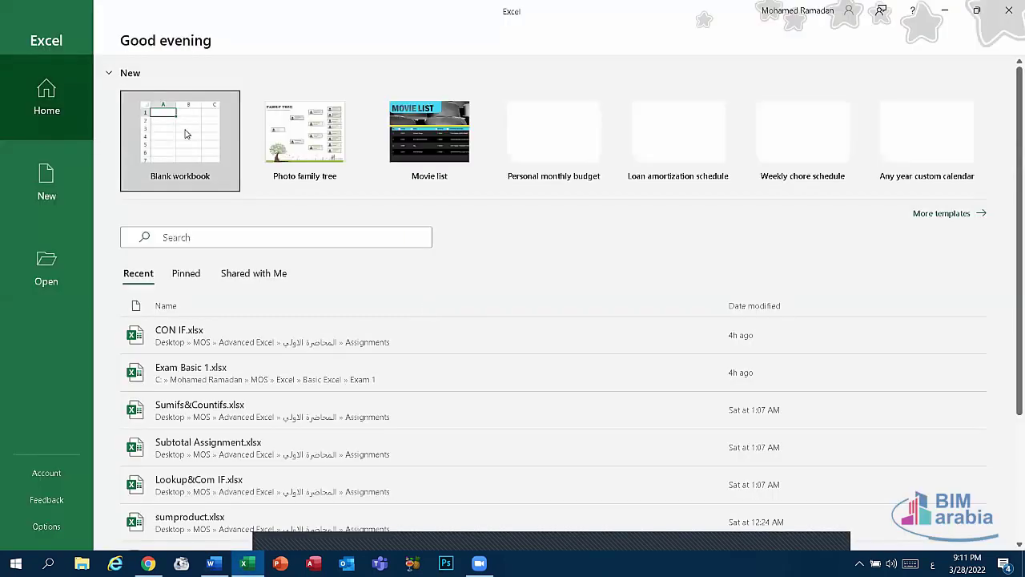
Create a blank workbook, close it and Excel, then start a fresh blank workbook.
{"action": "left_click", "coordinate": [185, 133]}
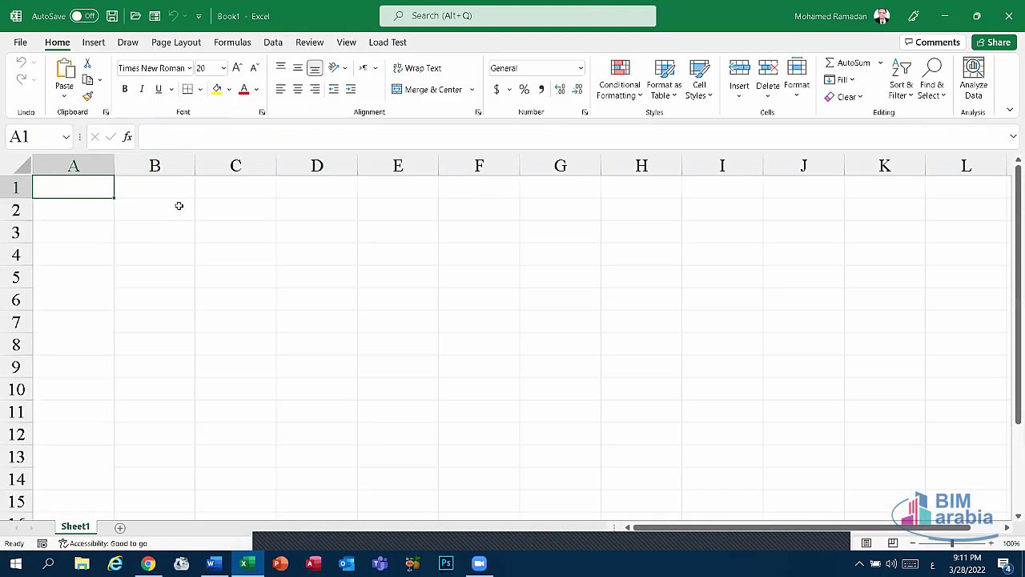
{"action": "left_click", "coordinate": [177, 206]}
{"action": "left_click", "coordinate": [89, 187]}
{"action": "left_click", "coordinate": [1011, 6]}
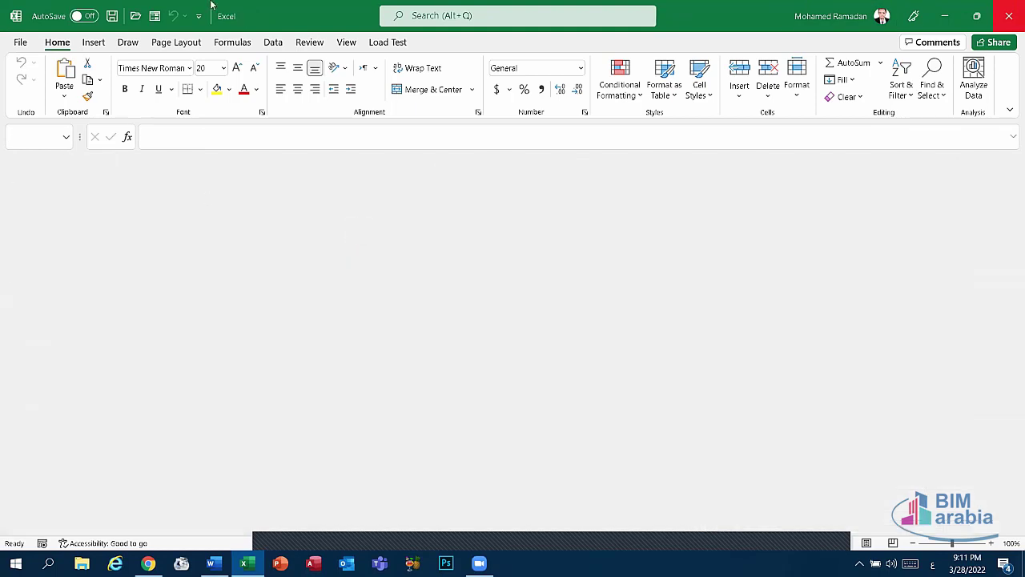
{"action": "key", "text": "alt+F4"}
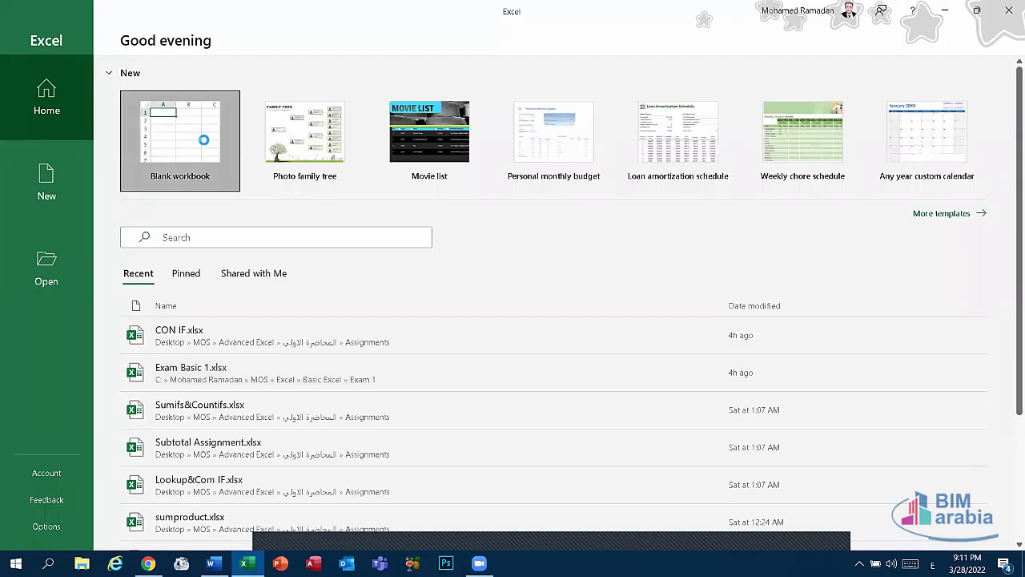
{"action": "left_click", "coordinate": [180, 160]}
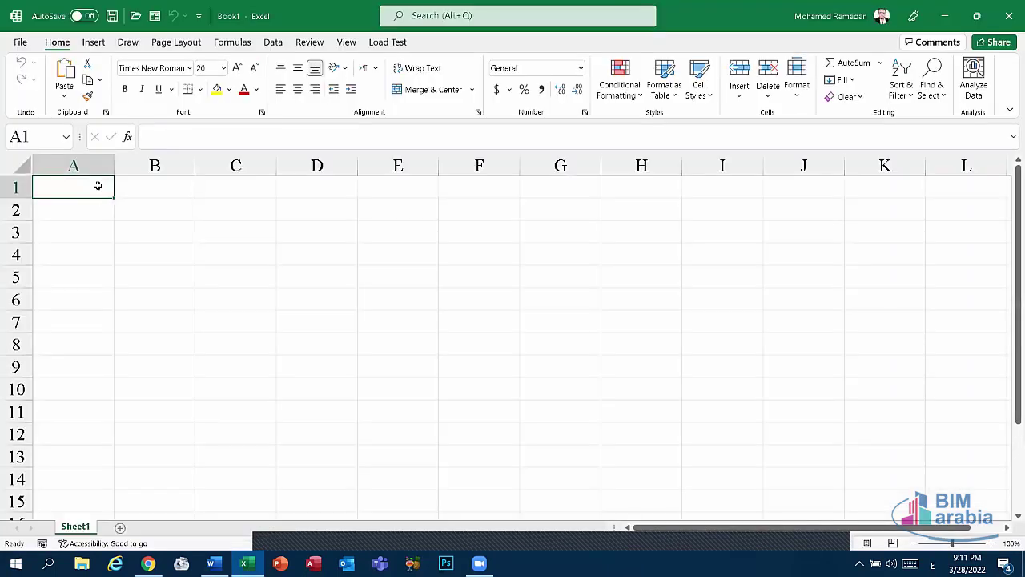
Enter the ID heading in A1 and fill the IDs 1 to 5 down to A6.
{"action": "type", "text": "ه"}
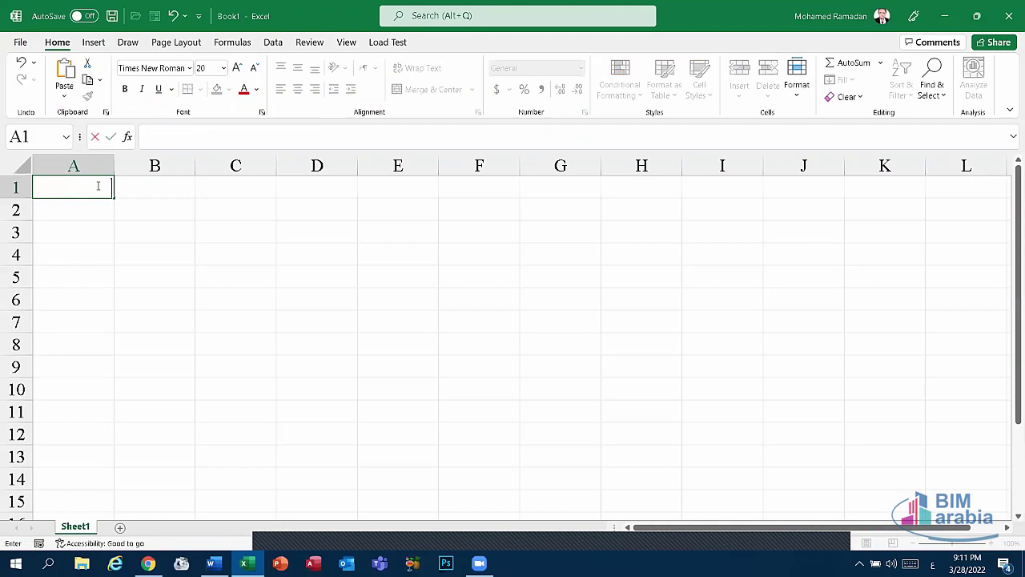
{"action": "type", "text": "ID"}
{"action": "key", "text": "Return"}
{"action": "type", "text": "1"}
{"action": "key", "text": "Return"}
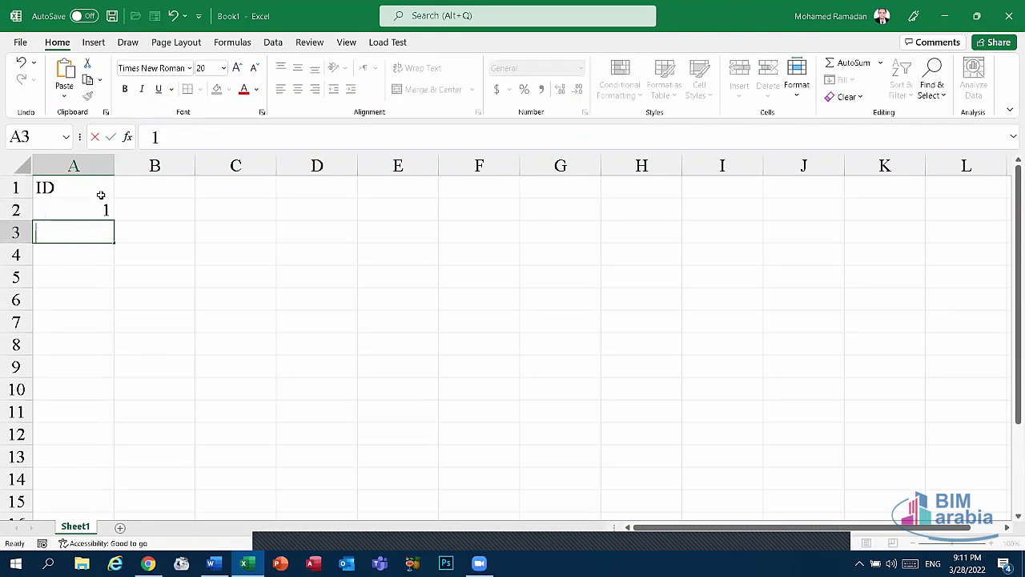
{"action": "type", "text": "2"}
{"action": "left_click", "coordinate": [86, 267]}
{"action": "left_click_drag", "start_coordinate": [95, 203], "coordinate": [103, 233]}
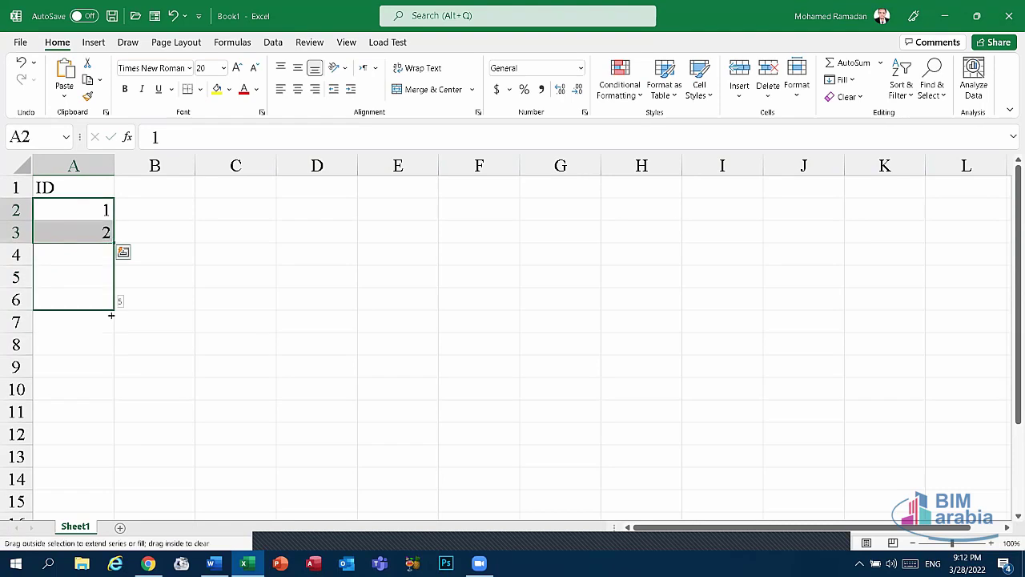
{"action": "left_click_drag", "start_coordinate": [113, 242], "coordinate": [117, 308]}
Centre A1:D6 vertically and horizontally and give every cell All Borders.
{"action": "mouse_move", "coordinate": [69, 181]}
{"action": "left_mouse_down"}
{"action": "mouse_move", "coordinate": [229, 249]}
{"action": "mouse_move", "coordinate": [246, 293]}
{"action": "mouse_move", "coordinate": [307, 304]}
{"action": "left_mouse_up"}
{"action": "left_click", "coordinate": [297, 68]}
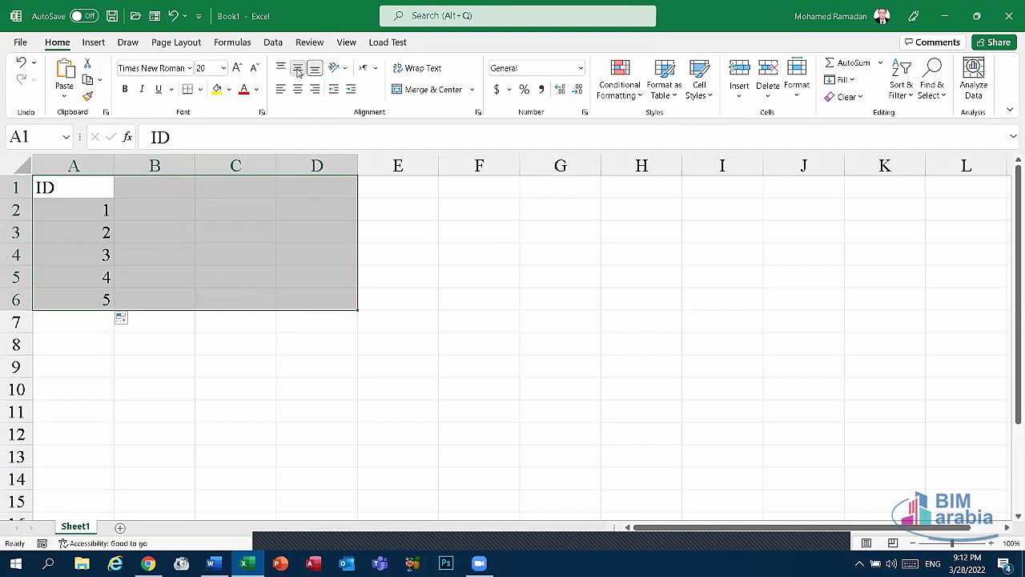
{"action": "left_click", "coordinate": [297, 88]}
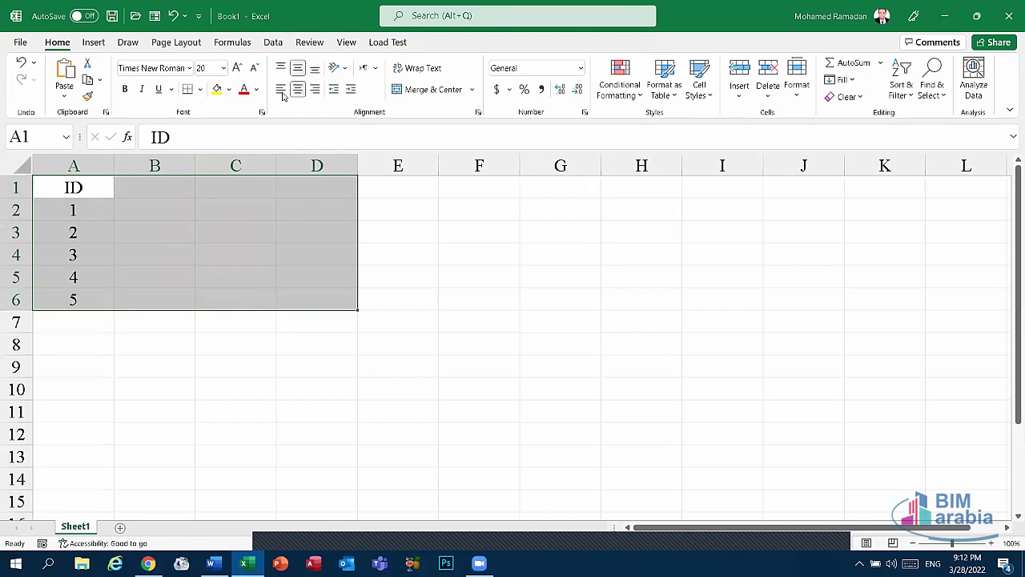
{"action": "left_click", "coordinate": [202, 92]}
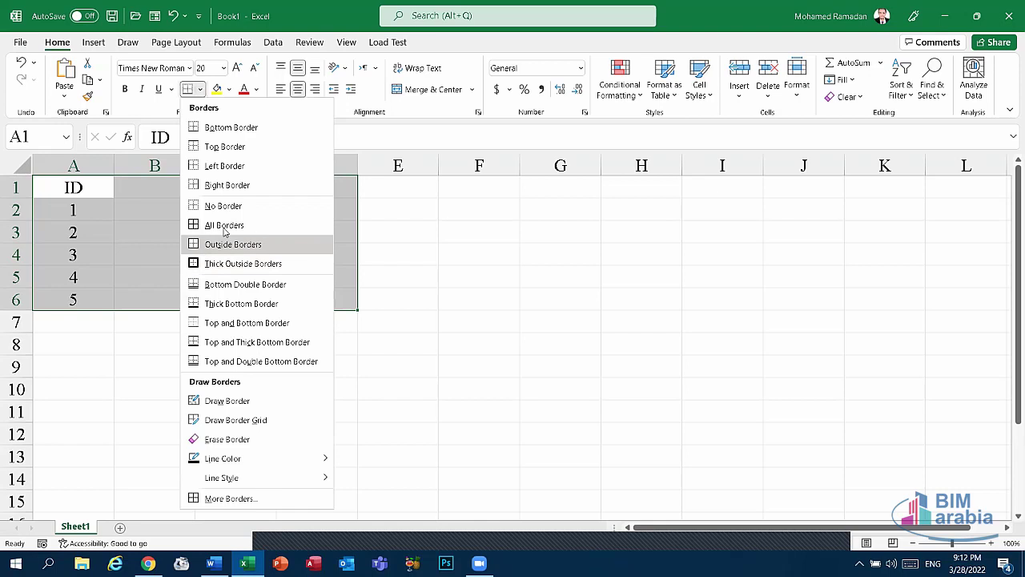
{"action": "left_click", "coordinate": [229, 221]}
{"action": "left_click", "coordinate": [143, 190]}
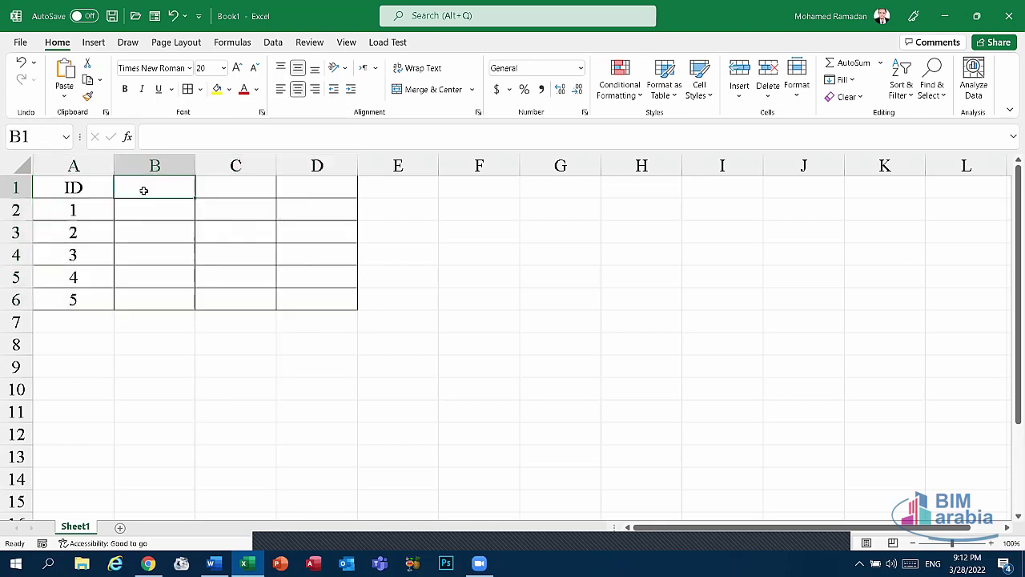
Enter the heading Address in C1, correcting its spelling.
{"action": "key", "text": "Tab"}
{"action": "type", "text": "n"}
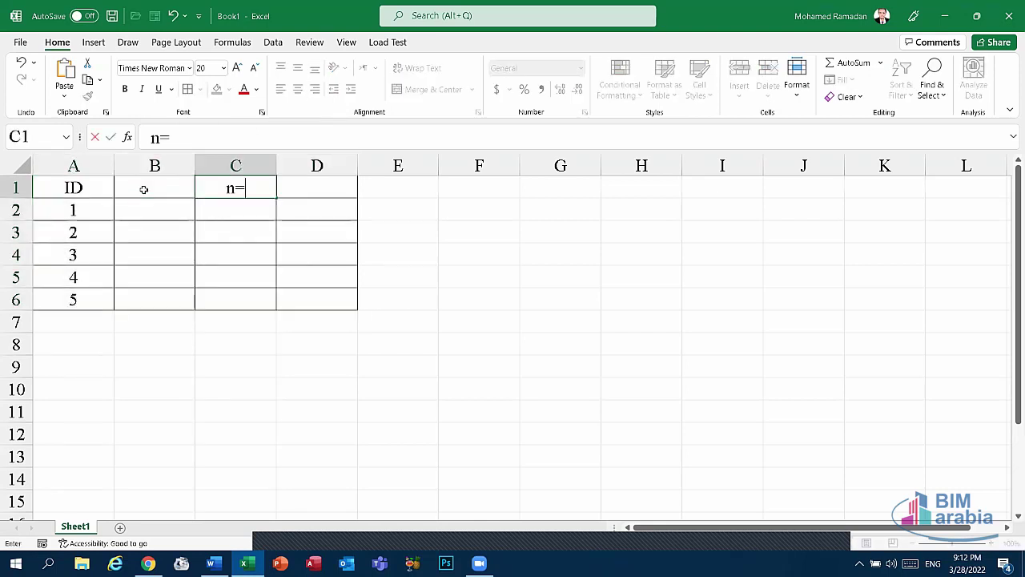
{"action": "key", "text": "BackSpace"}
{"action": "type", "text": "Adress"}
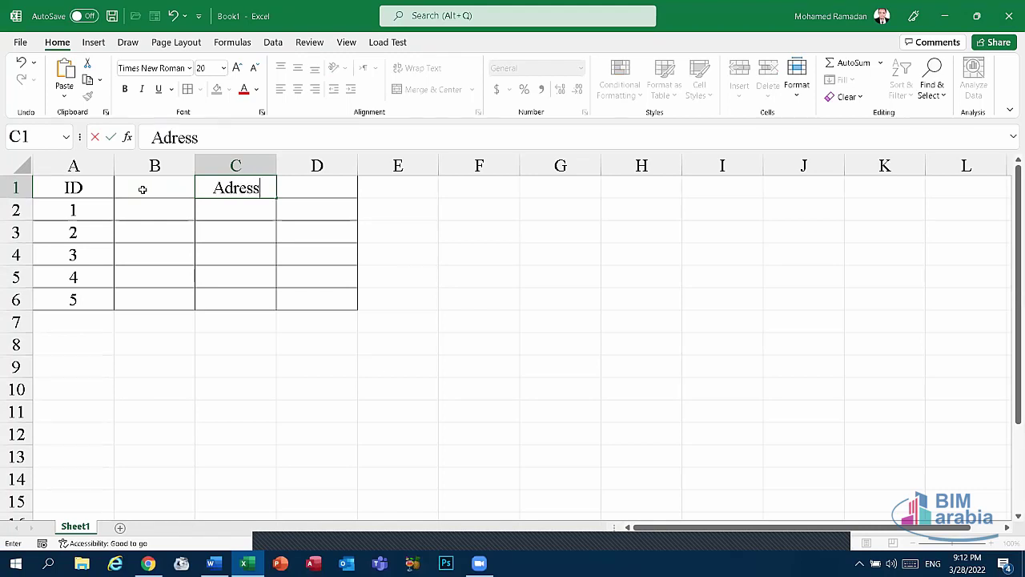
{"action": "left_click", "coordinate": [240, 192]}
{"action": "type", "text": "d"}
{"action": "key", "text": "BackSpace"}
{"action": "type", "text": "d"}
{"action": "key", "text": "BackSpace"}
{"action": "type", "text": "d"}
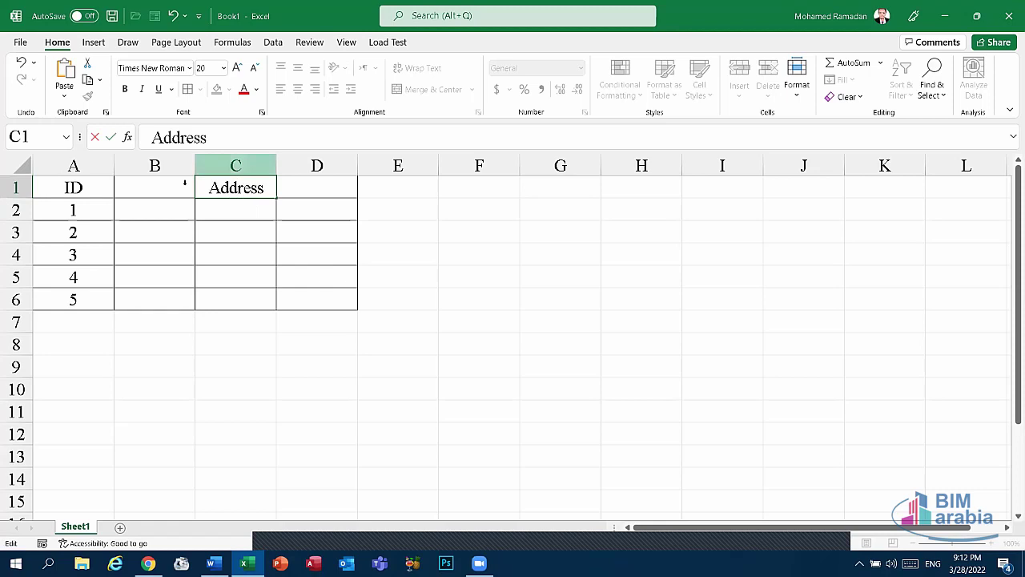
{"action": "left_click", "coordinate": [170, 183]}
Enter the heading Name in B1.
{"action": "left_click", "coordinate": [265, 189]}
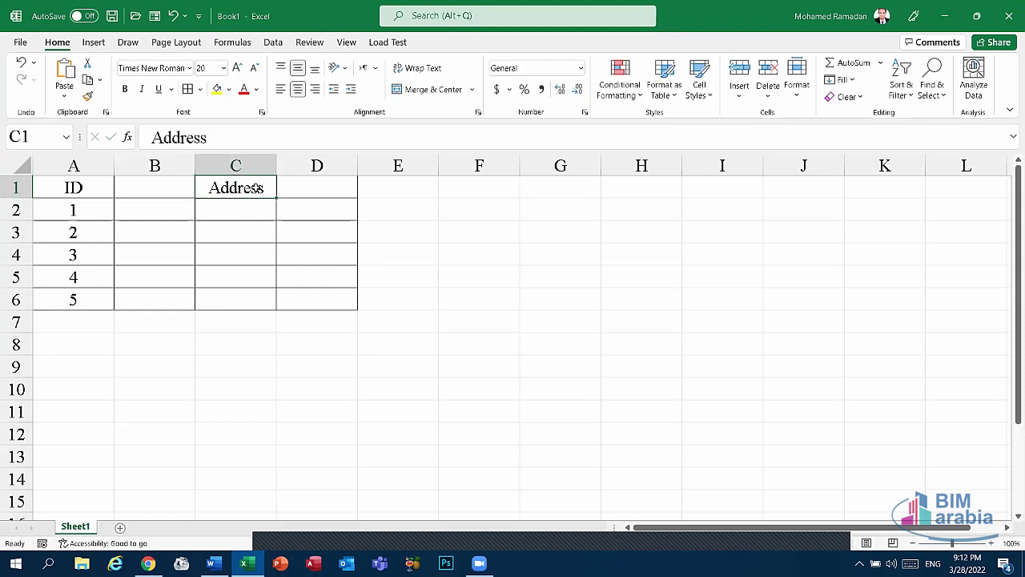
{"action": "left_click", "coordinate": [165, 186]}
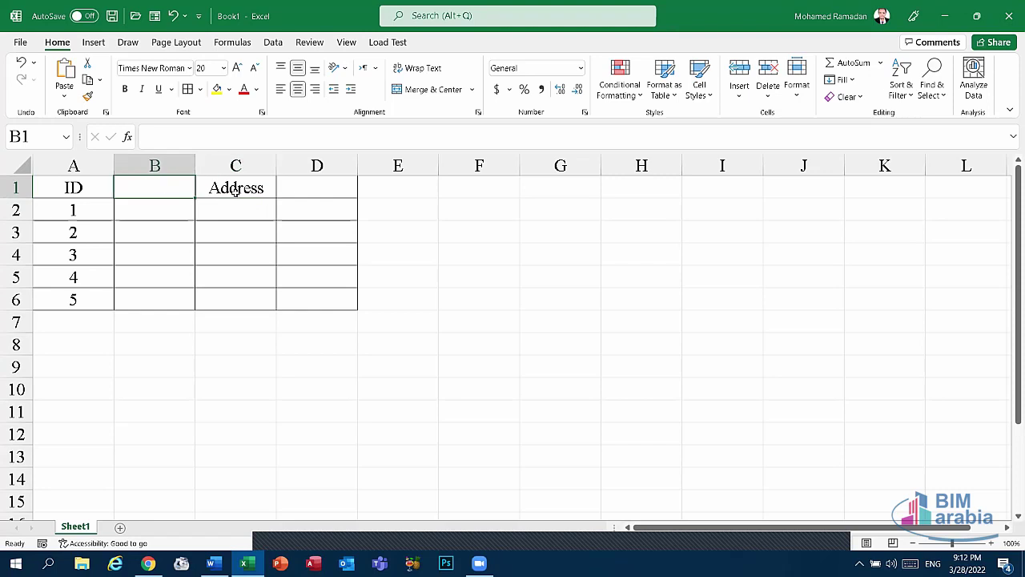
{"action": "type", "text": "Nam"}
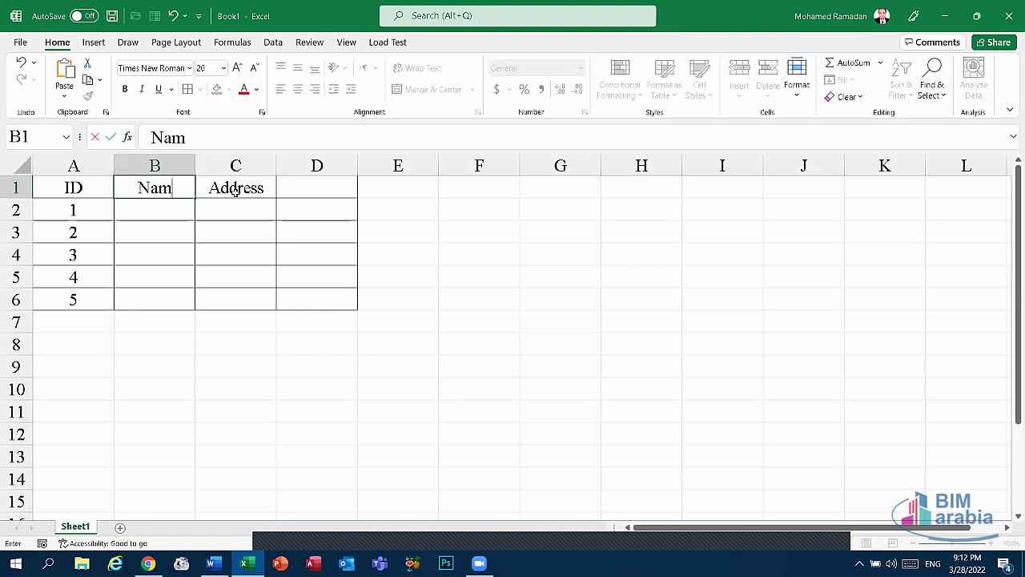
{"action": "type", "text": "e"}
{"action": "left_click", "coordinate": [304, 194]}
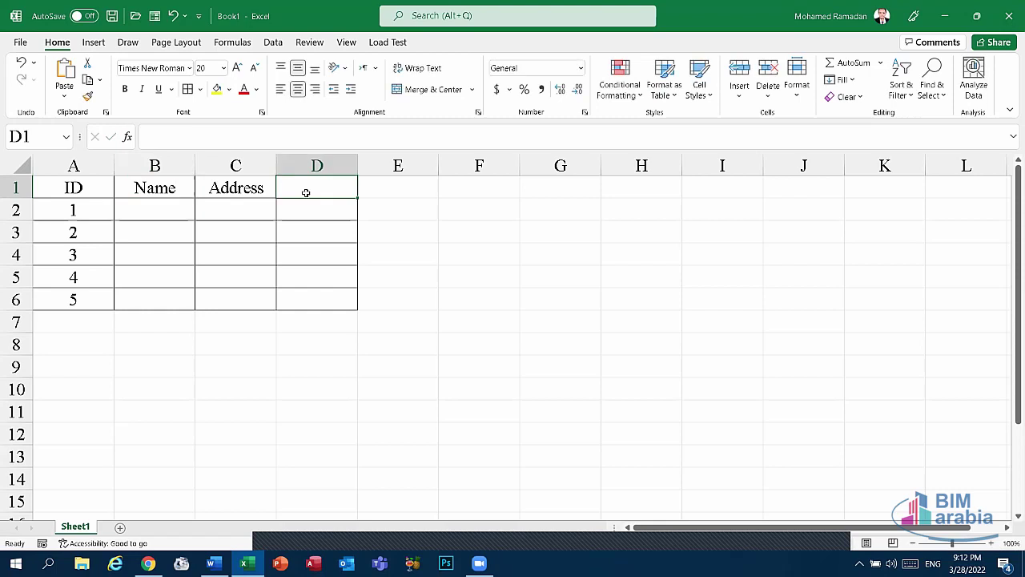
Put the Age heading in D1 and enter the names Mohmed and Ahmed in B2:B3.
{"action": "type", "text": "Age"}
{"action": "left_click", "coordinate": [150, 212]}
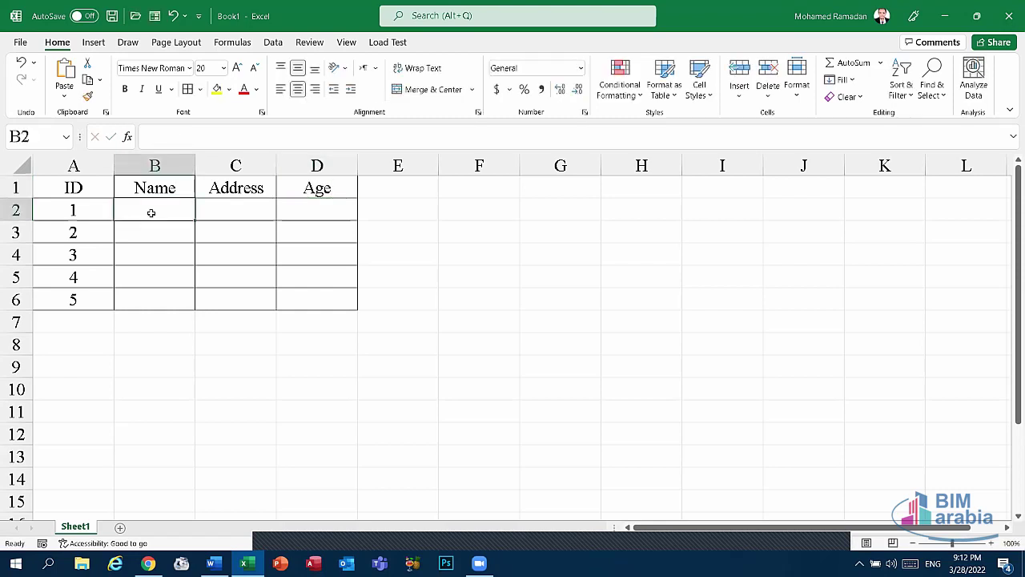
{"action": "type", "text": "Mohmed"}
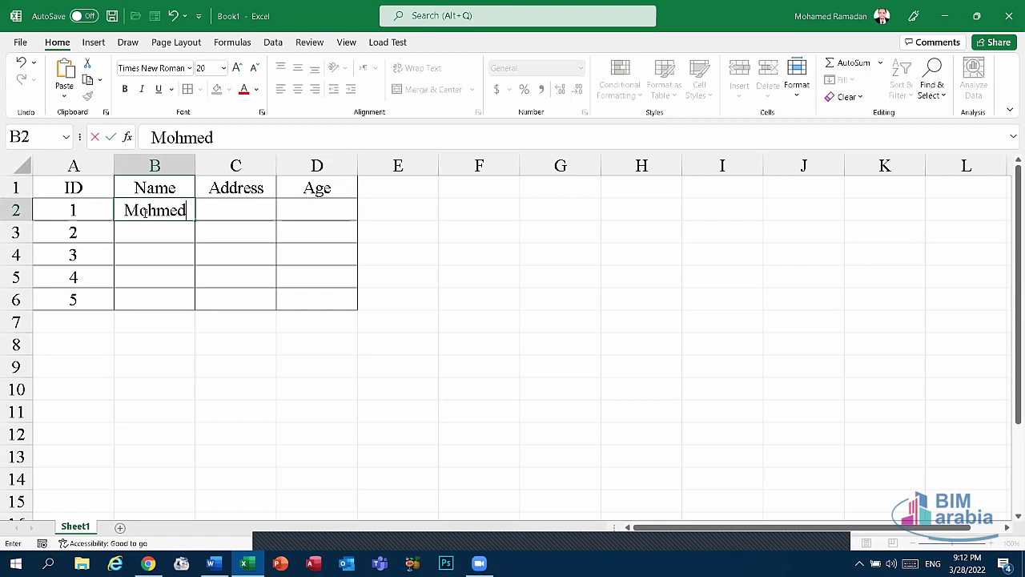
{"action": "left_click", "coordinate": [155, 231]}
{"action": "type", "text": "AAhm"}
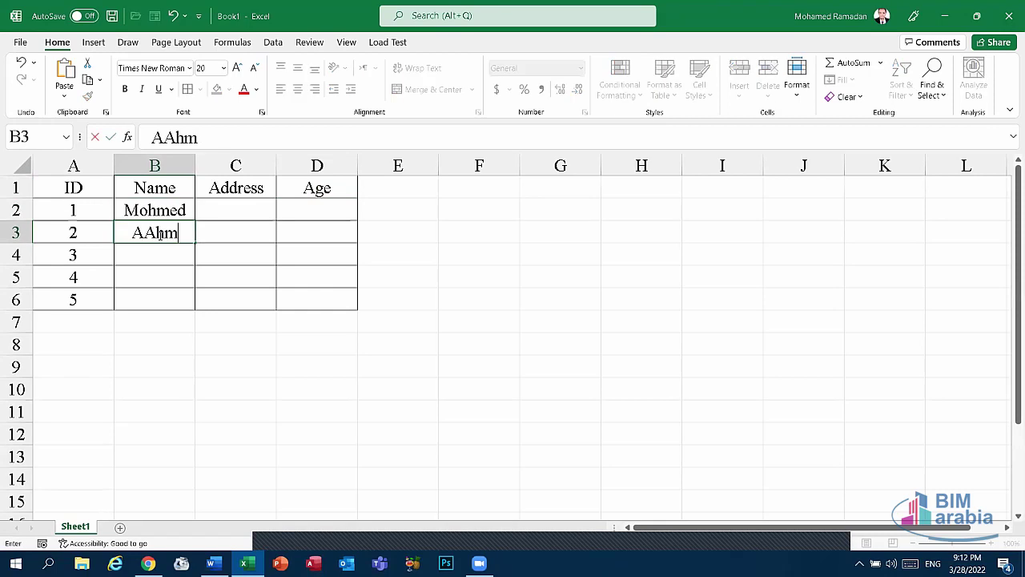
{"action": "type", "text": "ed"}
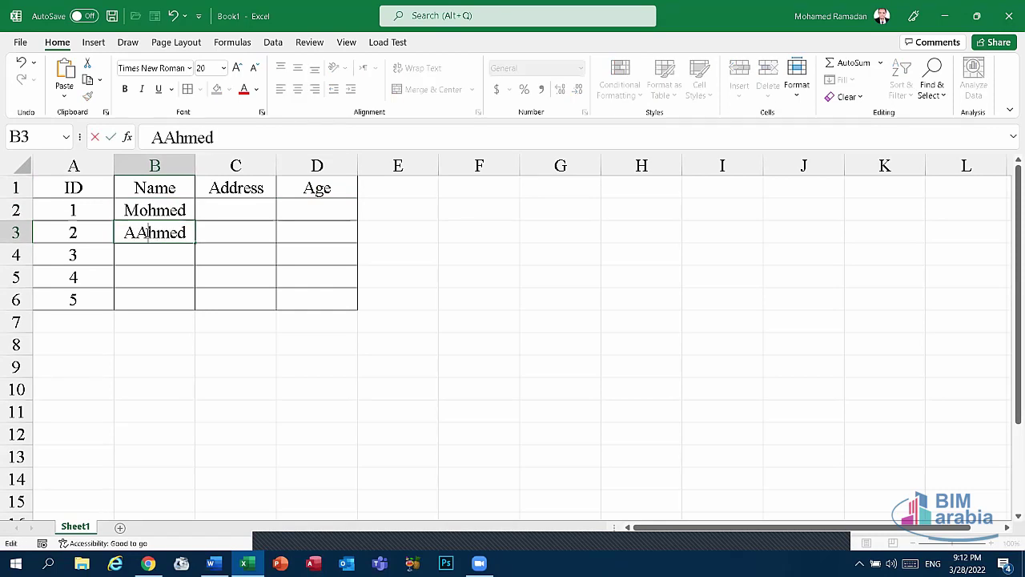
{"action": "key", "text": "BackSpace"}
{"action": "left_click", "coordinate": [152, 254]}
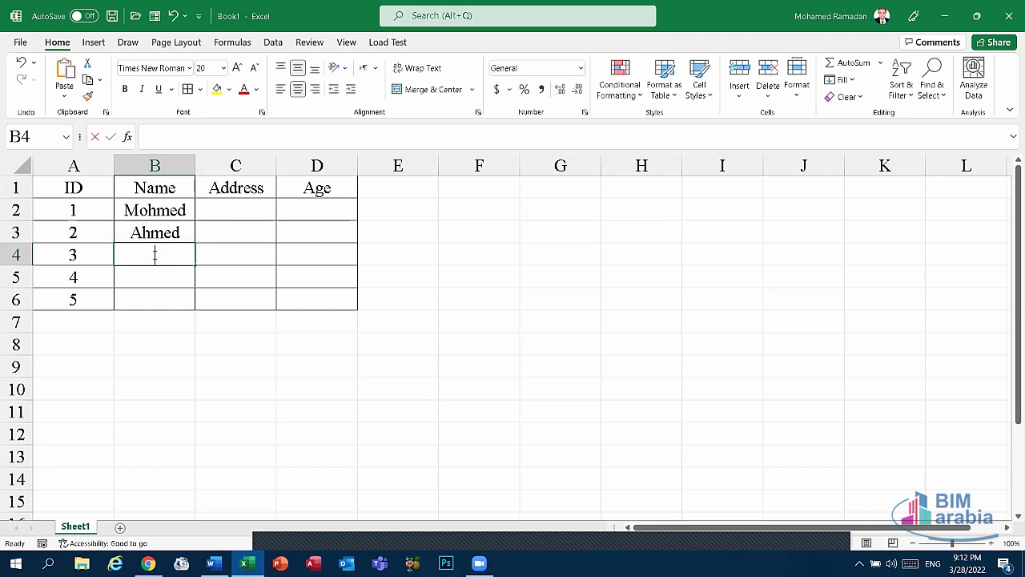
Enter the names Ali, Mahmoud and Mazen in B4:B6.
{"action": "type", "text": "Ali"}
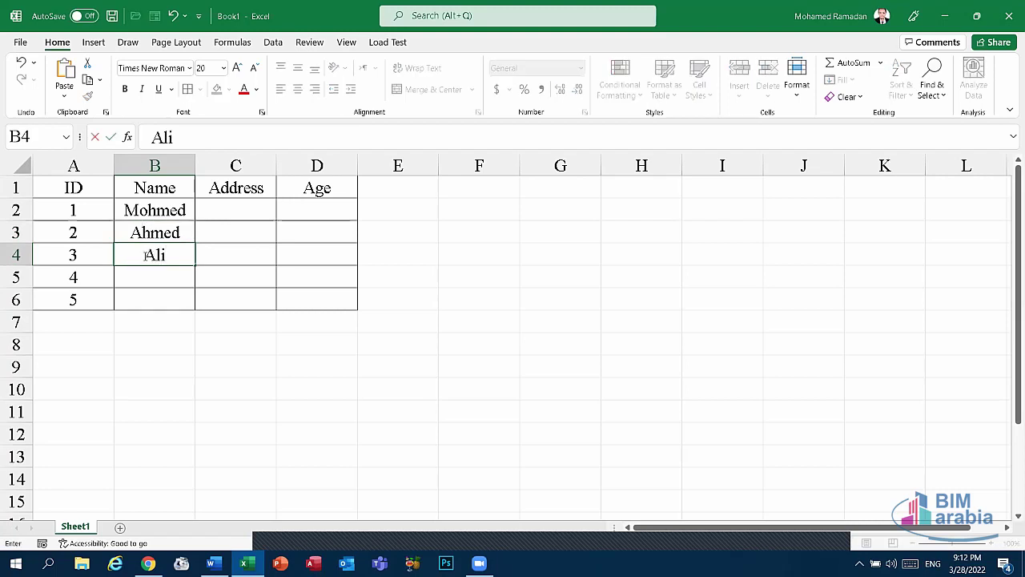
{"action": "left_click", "coordinate": [146, 277]}
{"action": "type", "text": "Ma"}
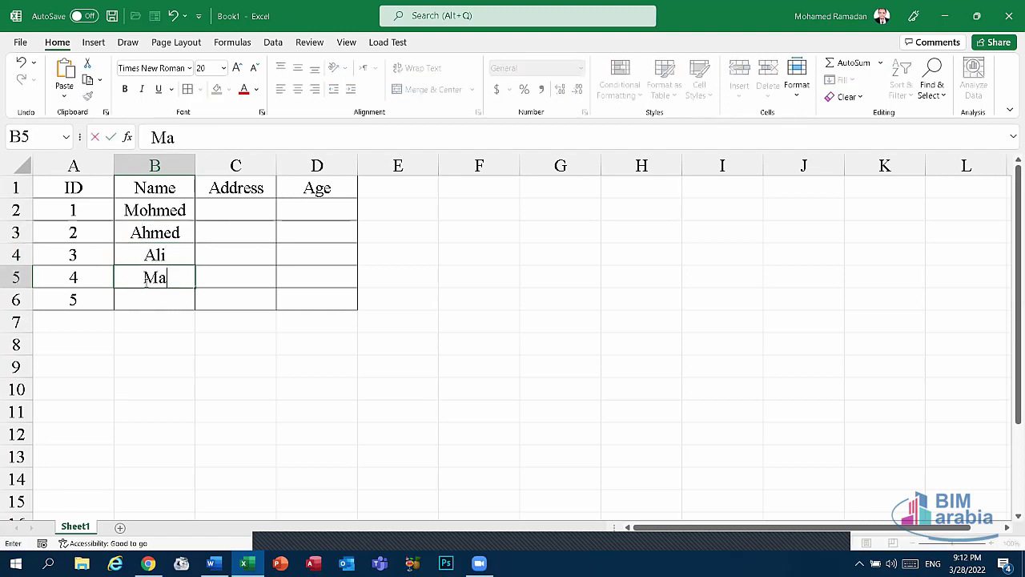
{"action": "type", "text": "hmoud"}
{"action": "left_click", "coordinate": [158, 297]}
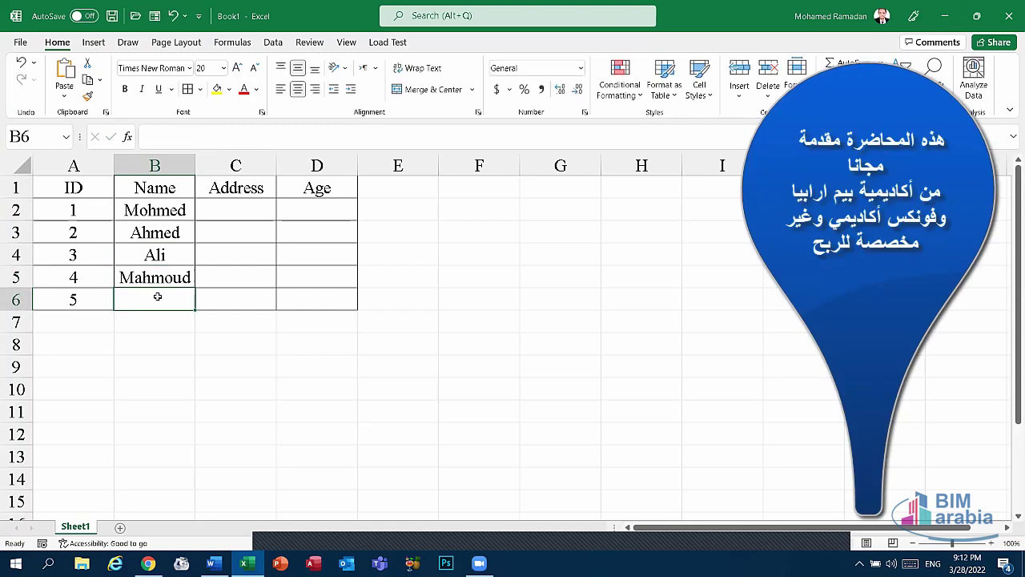
{"action": "type", "text": "Ab"}
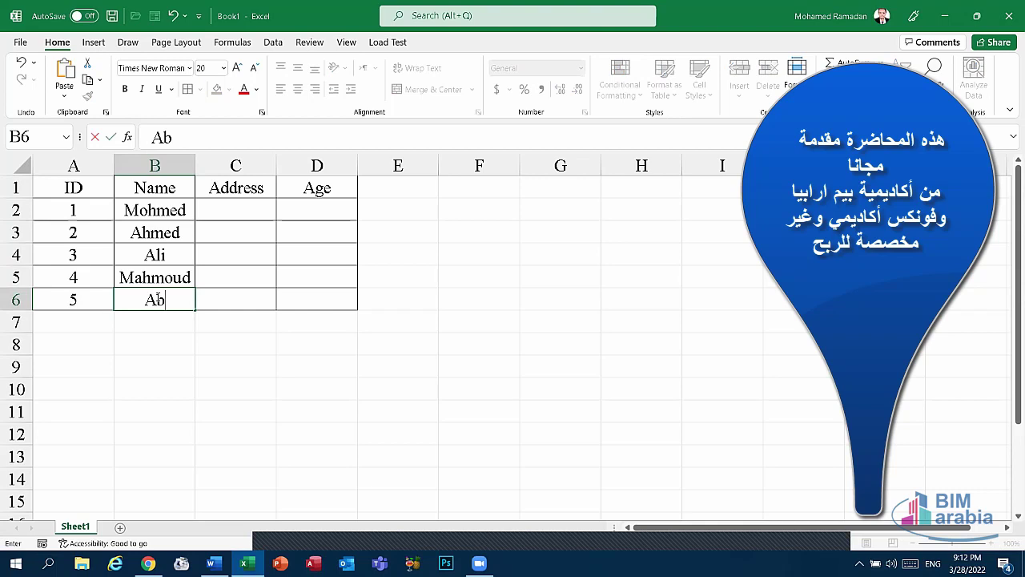
{"action": "key", "text": "BackSpace"}
{"action": "key", "text": "BackSpace"}
{"action": "type", "text": "Ma"}
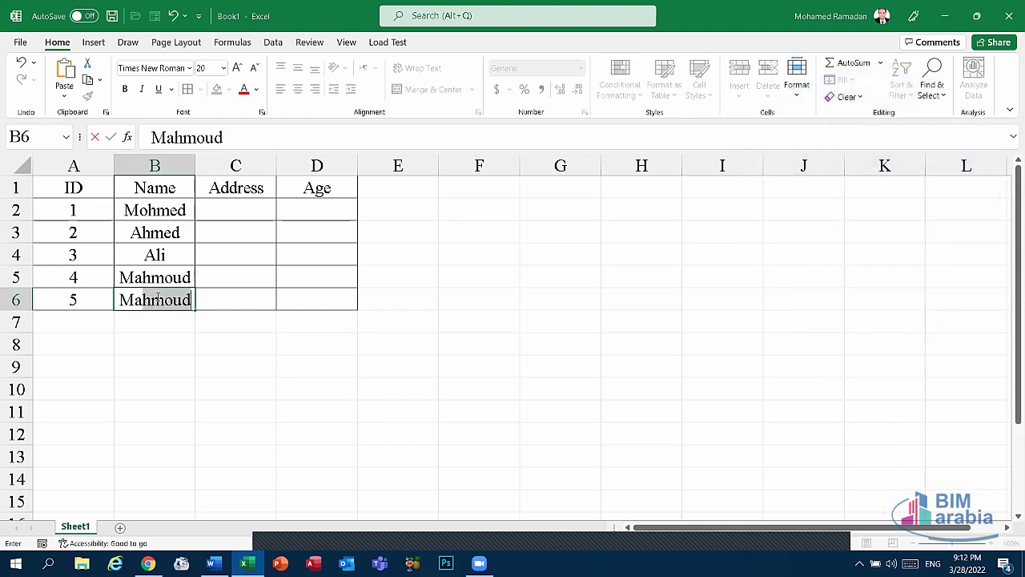
{"action": "type", "text": "zen"}
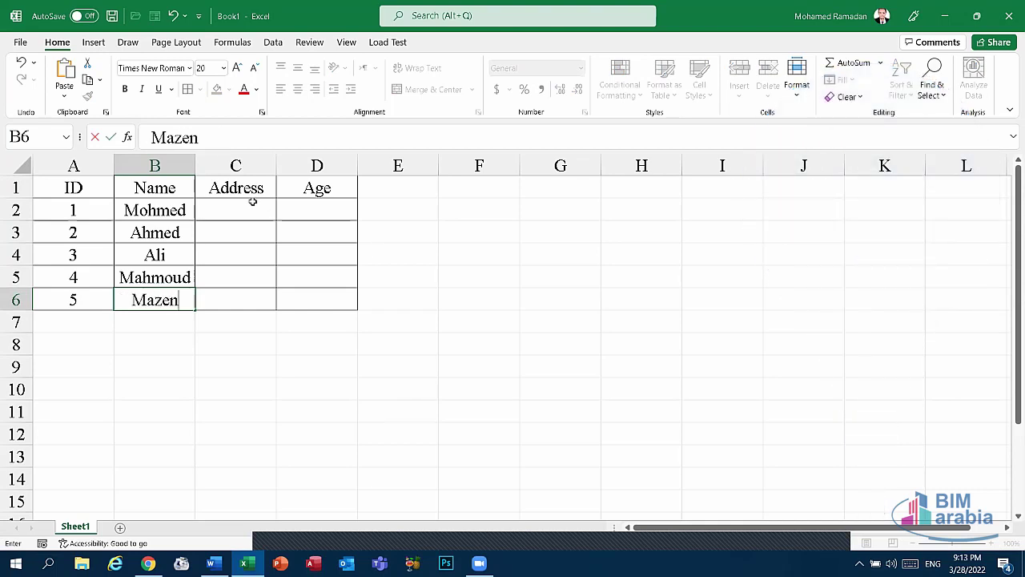
{"action": "left_click", "coordinate": [252, 203]}
Enter the addresses Aswan and Cairo in C2:C3.
{"action": "type", "text": "Egy"}
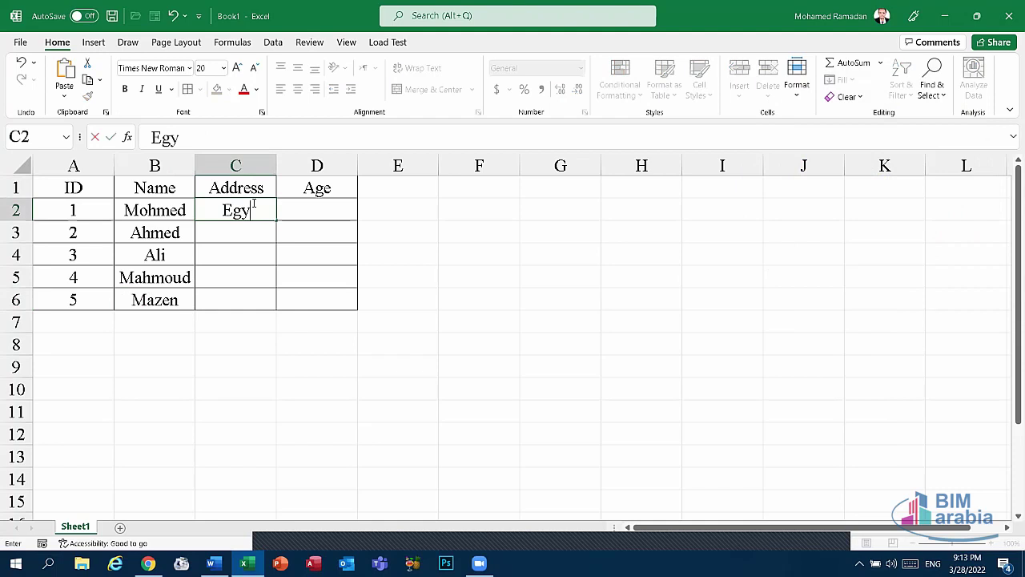
{"action": "type", "text": "pt"}
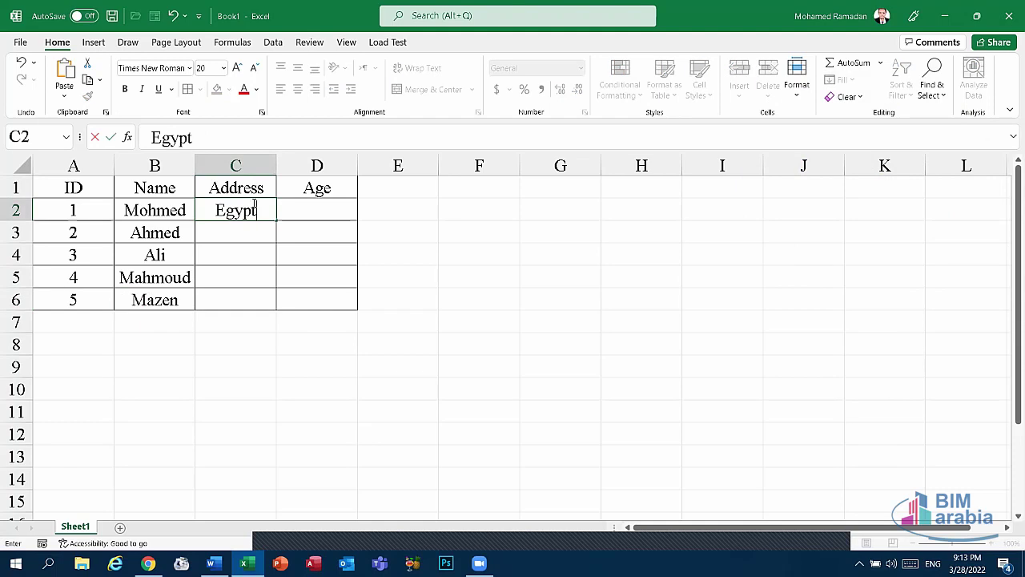
{"action": "key", "text": "BackSpace"}
{"action": "key", "text": "BackSpace"}
{"action": "key", "text": "BackSpace"}
{"action": "key", "text": "BackSpace"}
{"action": "key", "text": "BackSpace"}
{"action": "type", "text": "S"}
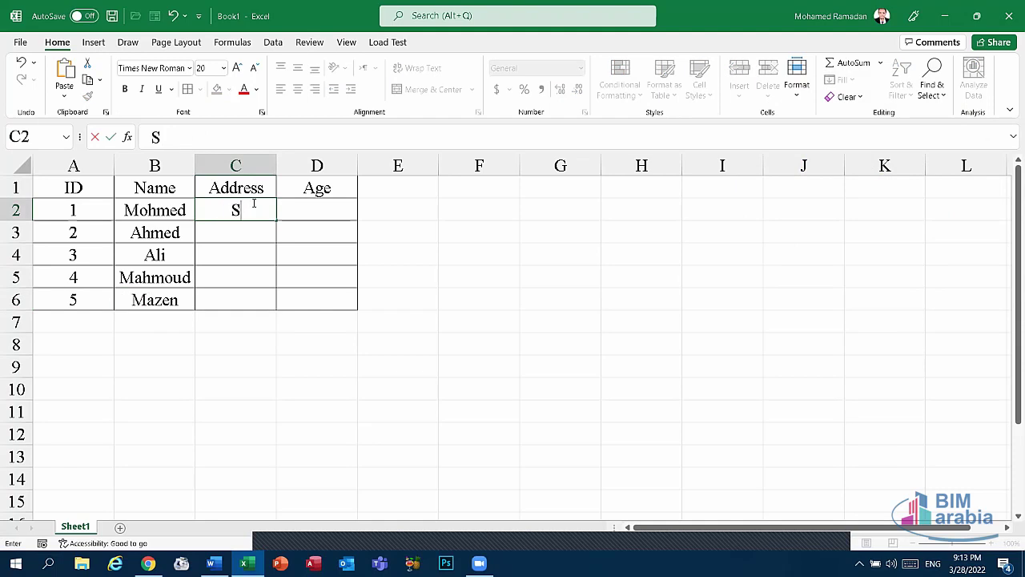
{"action": "key", "text": "BackSpace"}
{"action": "type", "text": "As"}
{"action": "type", "text": "wan"}
{"action": "key", "text": "Return"}
{"action": "type", "text": "X"}
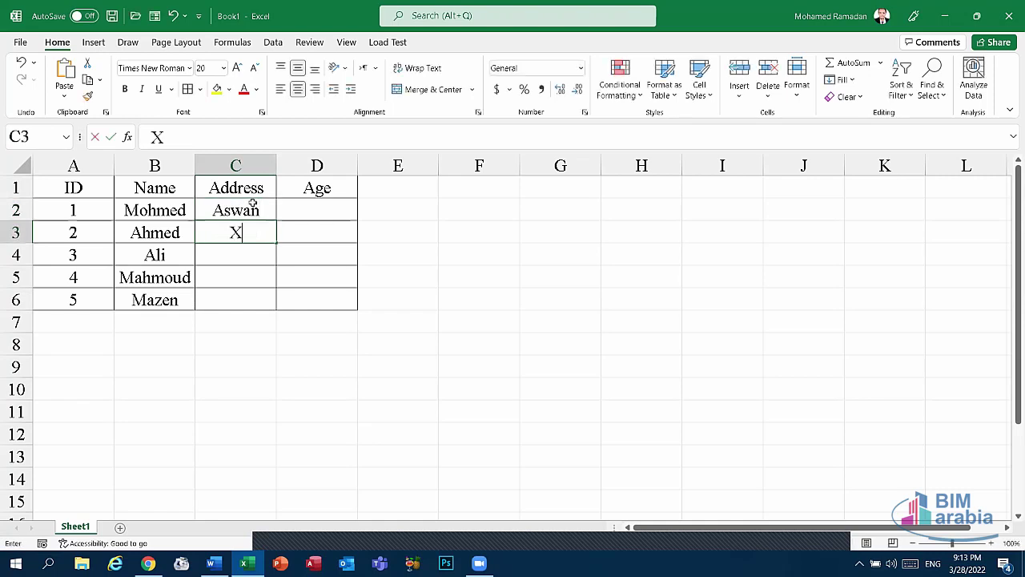
{"action": "key", "text": "BackSpace"}
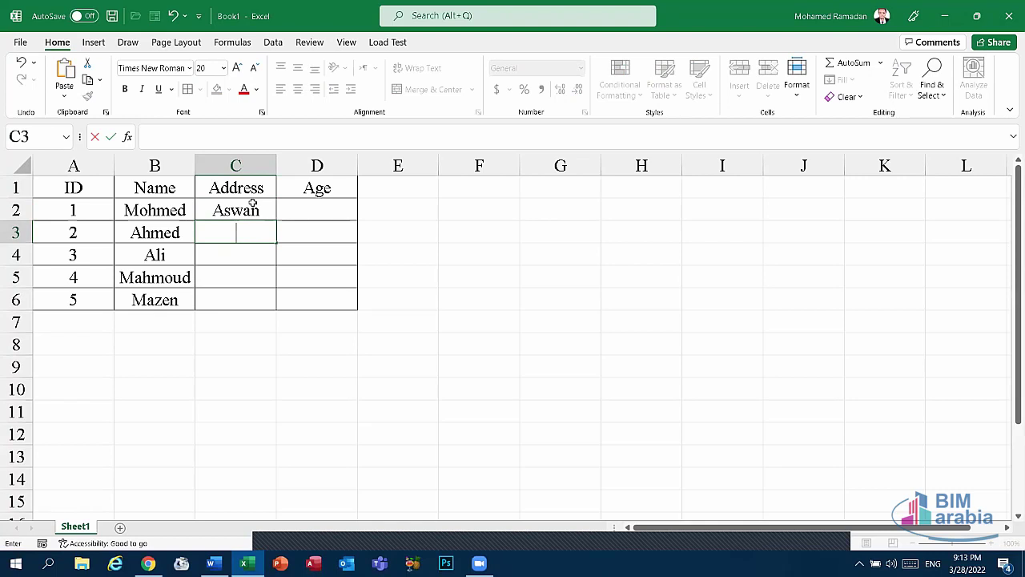
{"action": "type", "text": "Ca"}
{"action": "type", "text": "iro"}
{"action": "key", "text": "Return"}
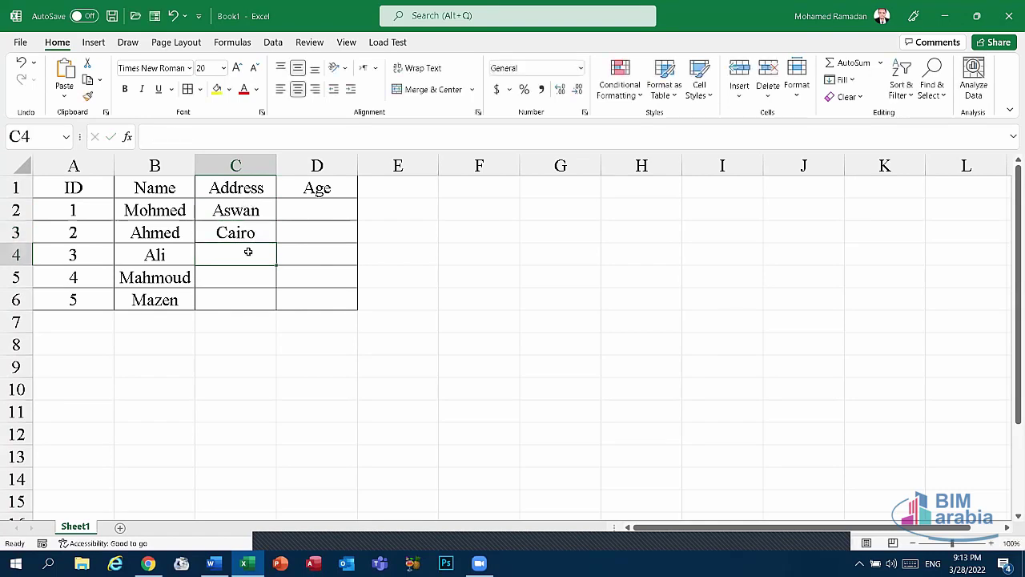
Enter the addresses Qena, Sohag and Assuit in C4:C6.
{"action": "type", "text": "Qena"}
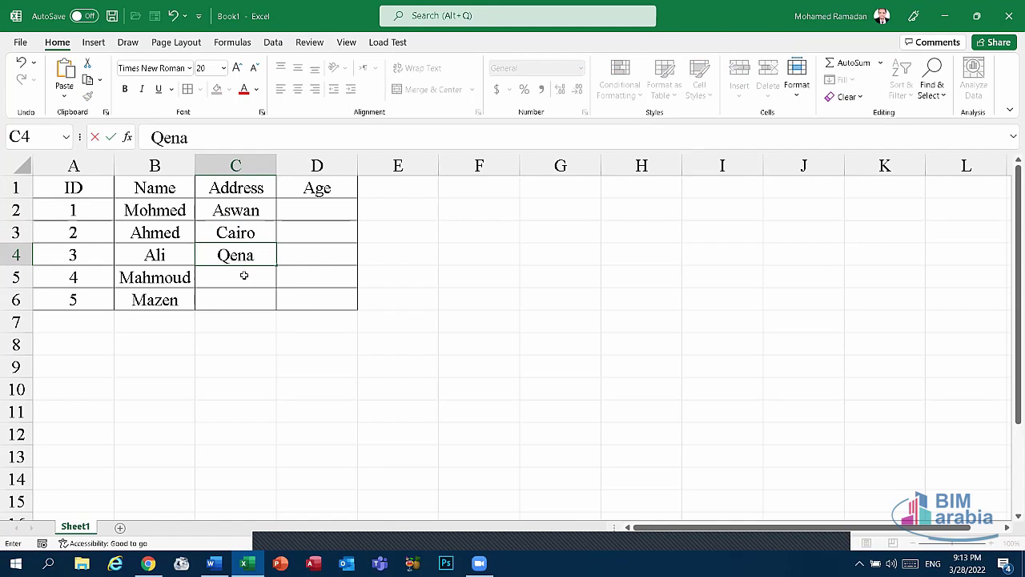
{"action": "left_click", "coordinate": [239, 276]}
{"action": "type", "text": "S"}
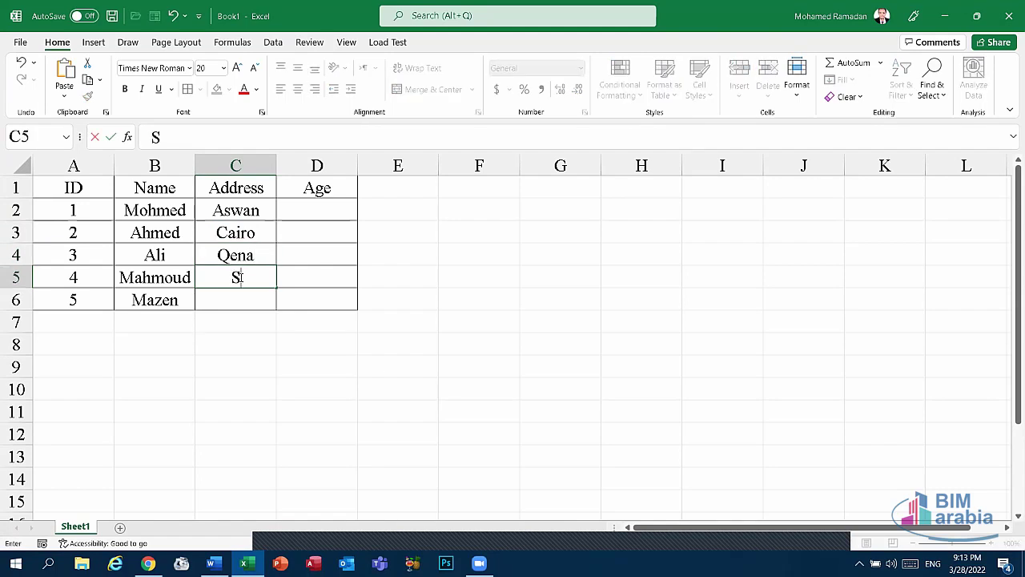
{"action": "type", "text": "ohag"}
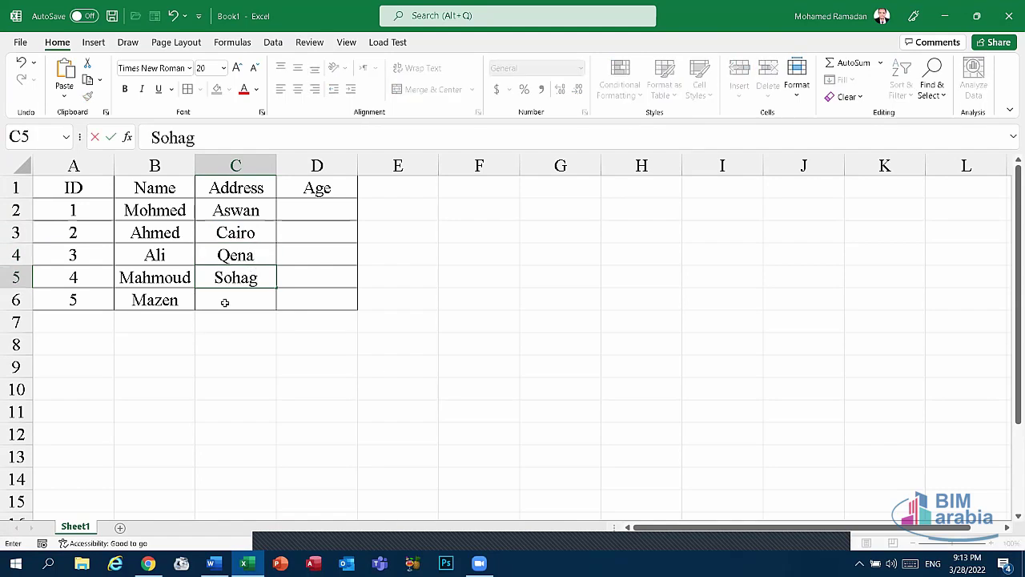
{"action": "left_click", "coordinate": [225, 302]}
{"action": "type", "text": "Ass"}
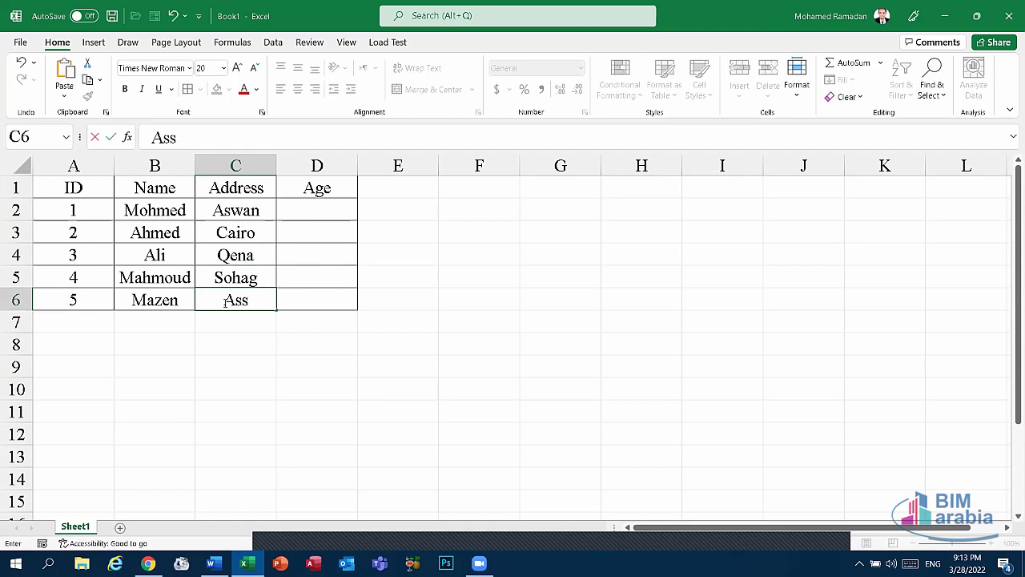
{"action": "type", "text": "uit"}
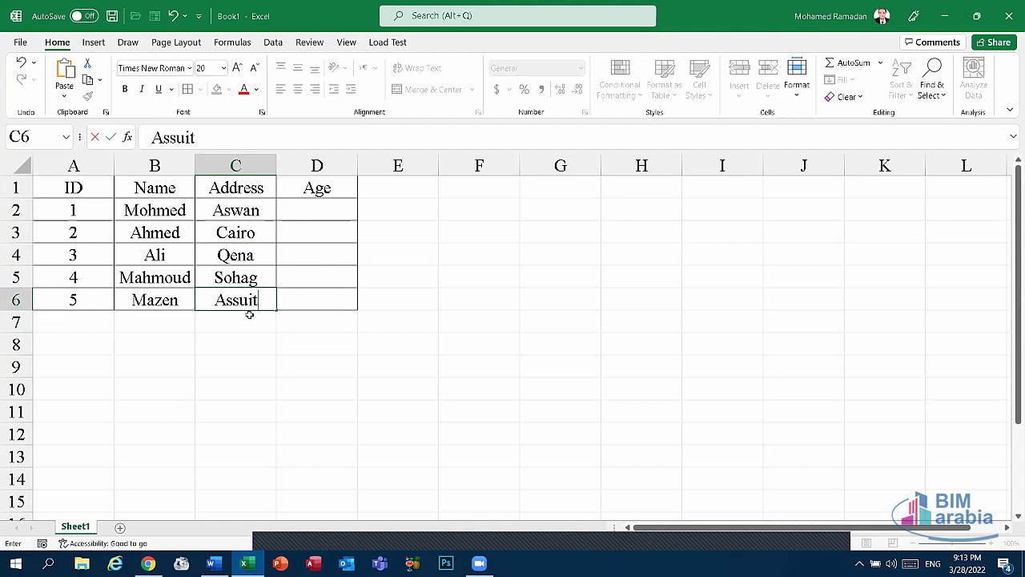
Enter the ages 25, 23, 19, 34 and 12 in D2:D6.
{"action": "left_click", "coordinate": [321, 208]}
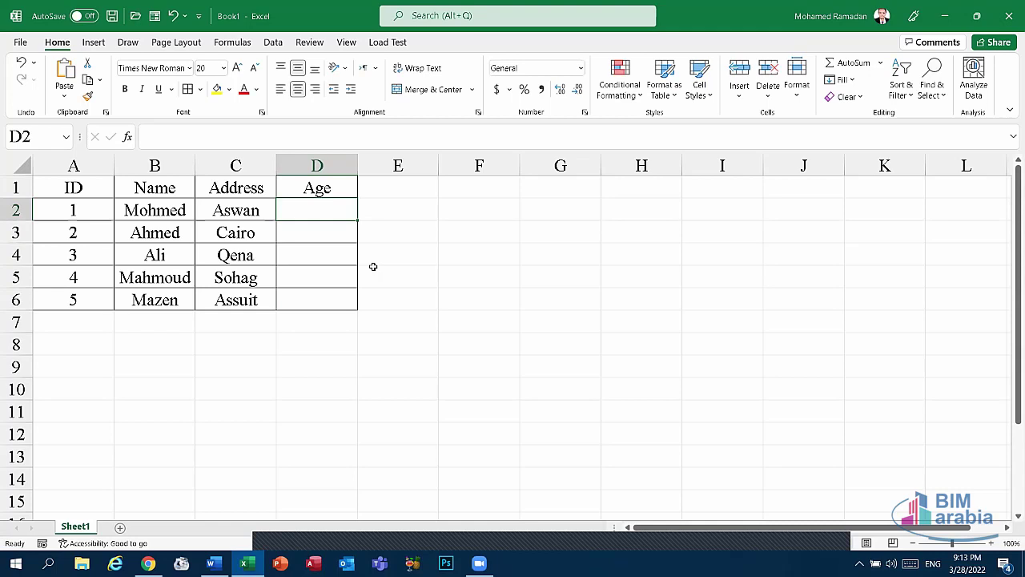
{"action": "type", "text": "25"}
{"action": "key", "text": "Return"}
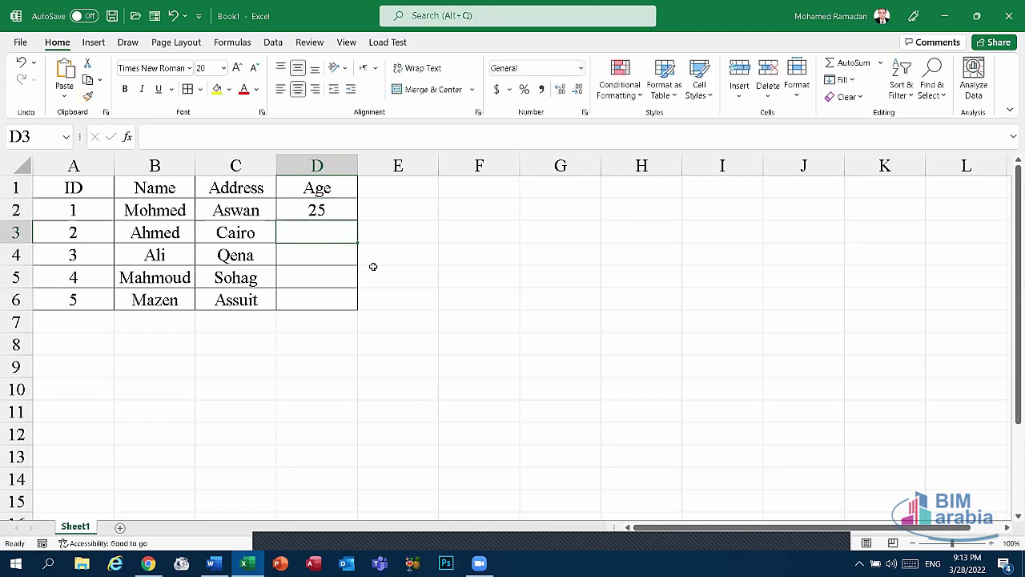
{"action": "type", "text": "23"}
{"action": "key", "text": "Return"}
{"action": "type", "text": "19"}
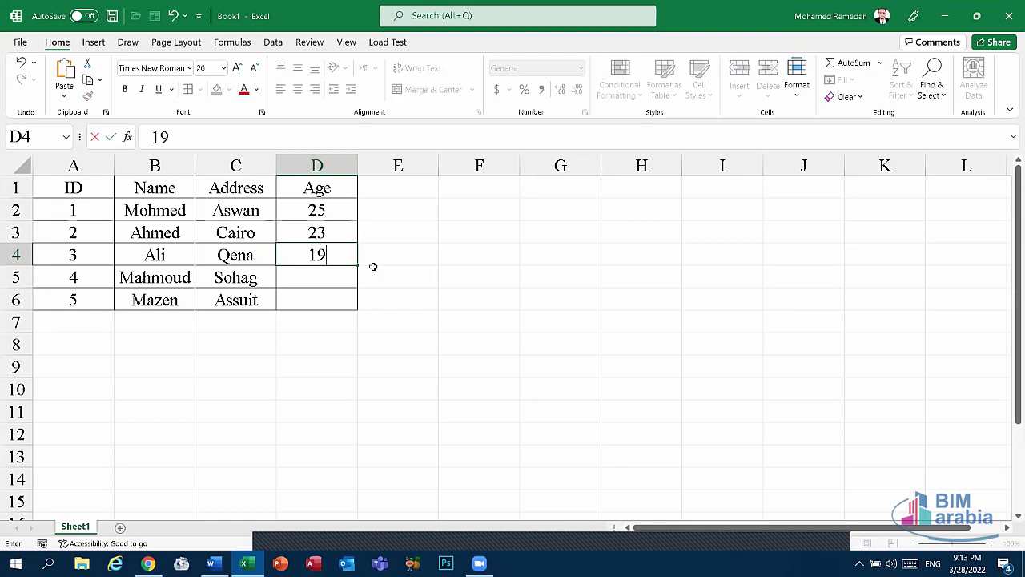
{"action": "key", "text": "Return"}
{"action": "type", "text": "34"}
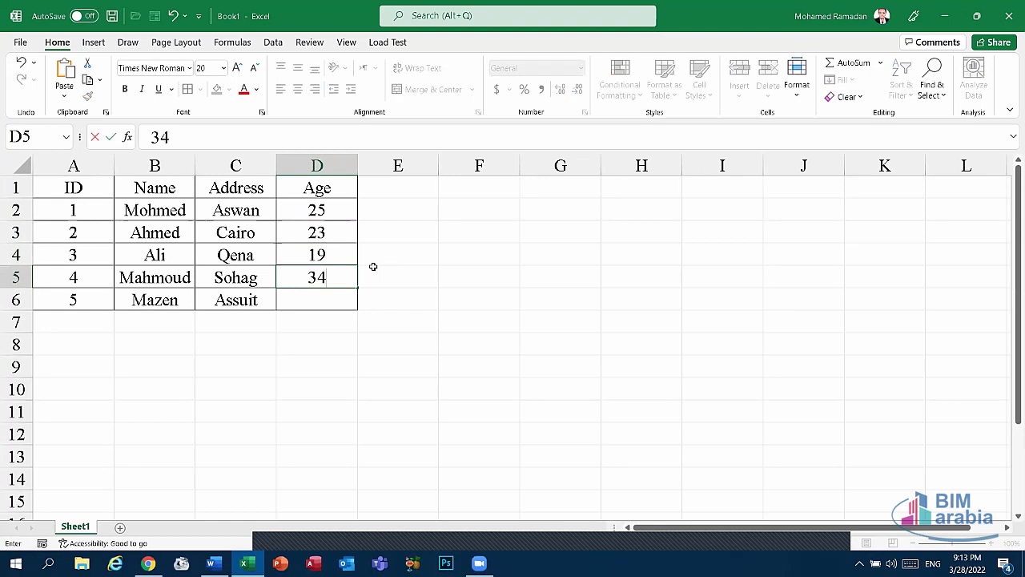
{"action": "key", "text": "Return"}
{"action": "type", "text": "12"}
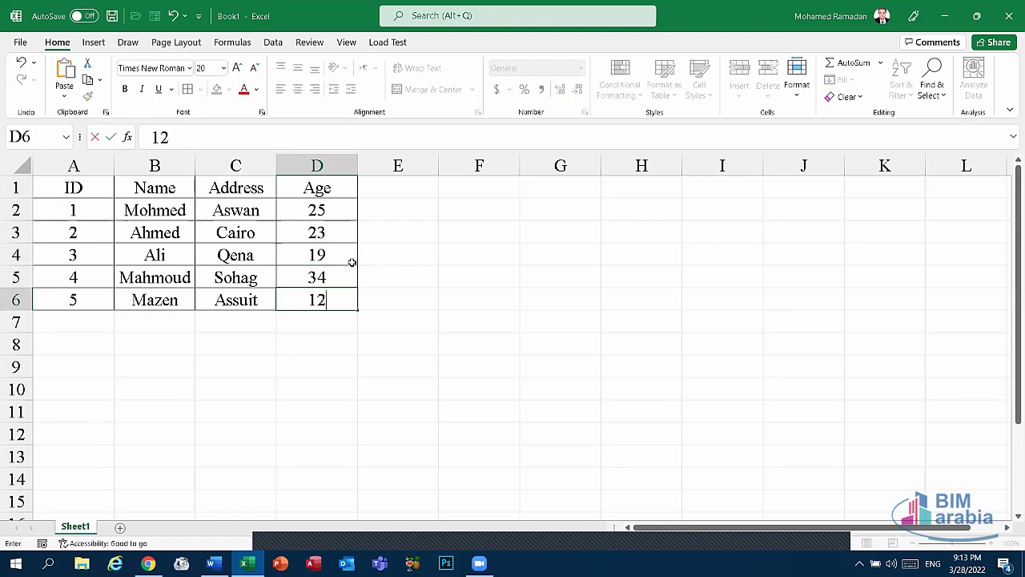
{"action": "left_click", "coordinate": [449, 255]}
Select the A1:D6 table and browse the statistical chart types on the Insert tab.
{"action": "left_click_drag", "start_coordinate": [56, 187], "coordinate": [316, 303]}
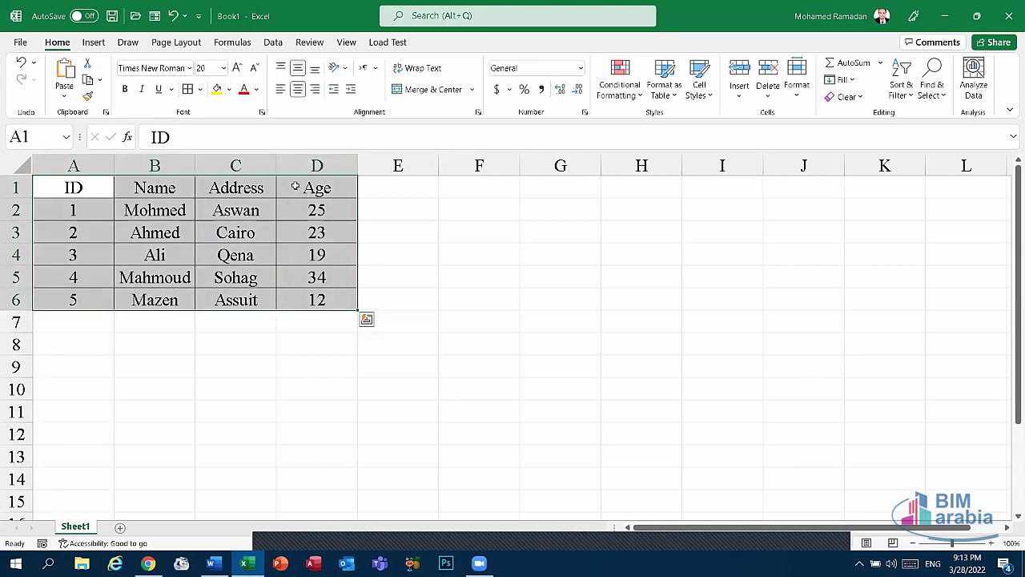
{"action": "left_click", "coordinate": [93, 43]}
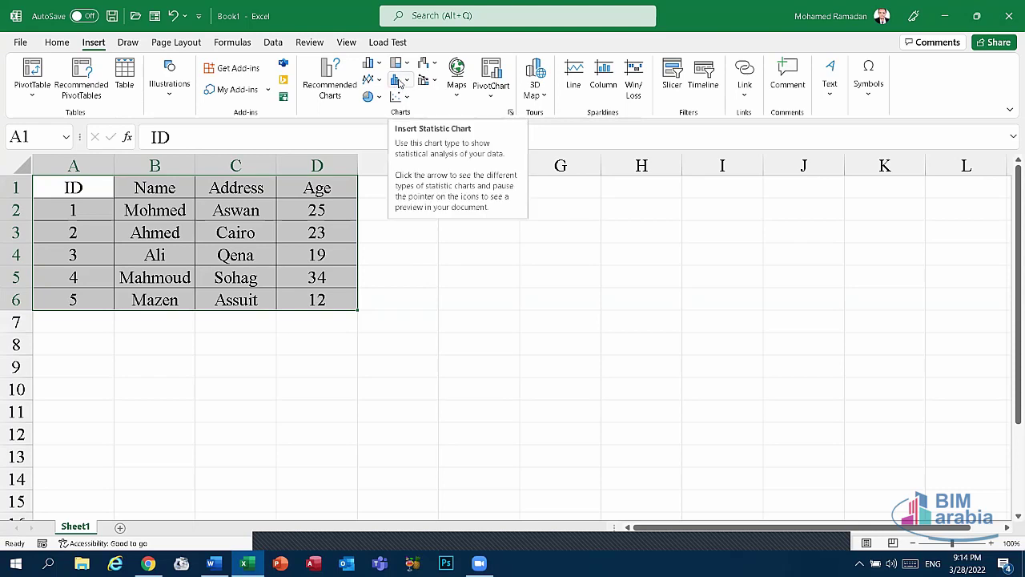
{"action": "left_click", "coordinate": [400, 82]}
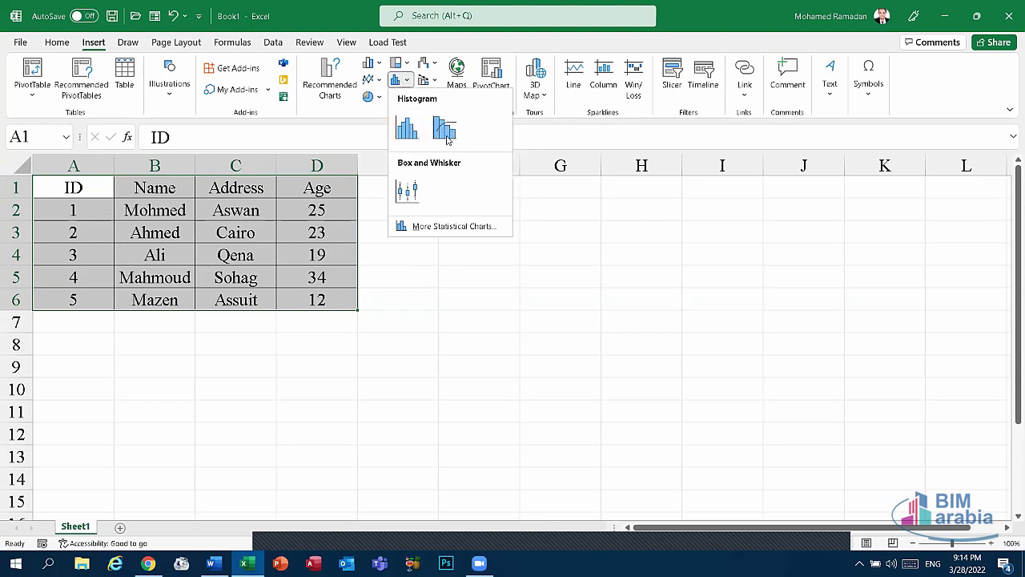
{"action": "left_click", "coordinate": [405, 82]}
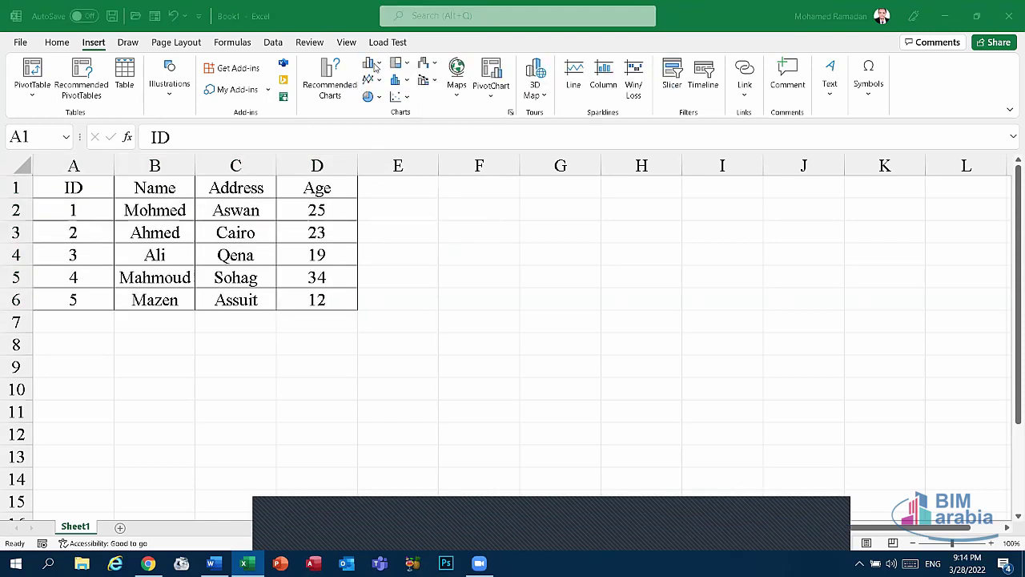
Insert a Line with Markers chart from the table and move it right of the data.
{"action": "left_click", "coordinate": [376, 66]}
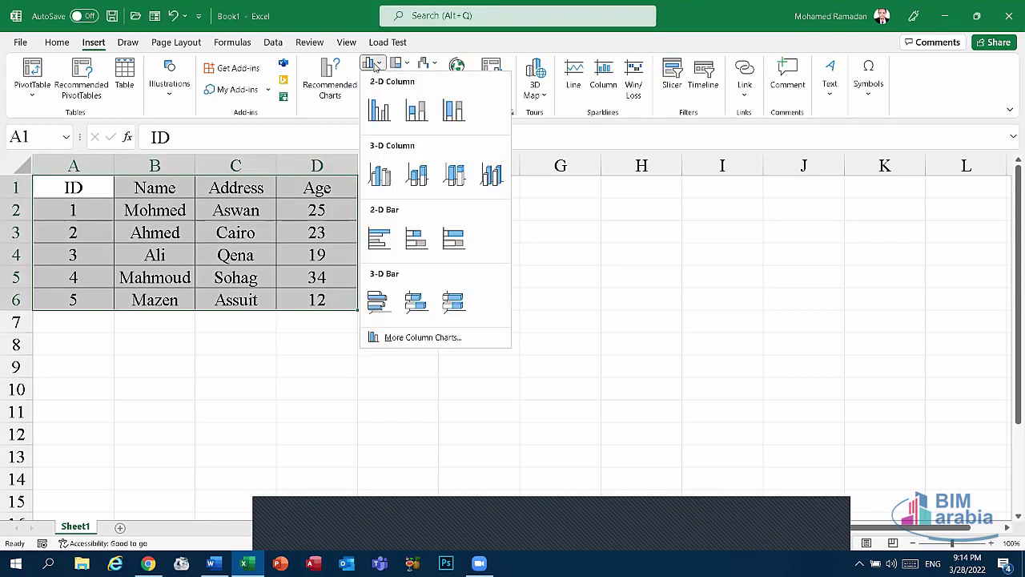
{"action": "left_click", "coordinate": [375, 67]}
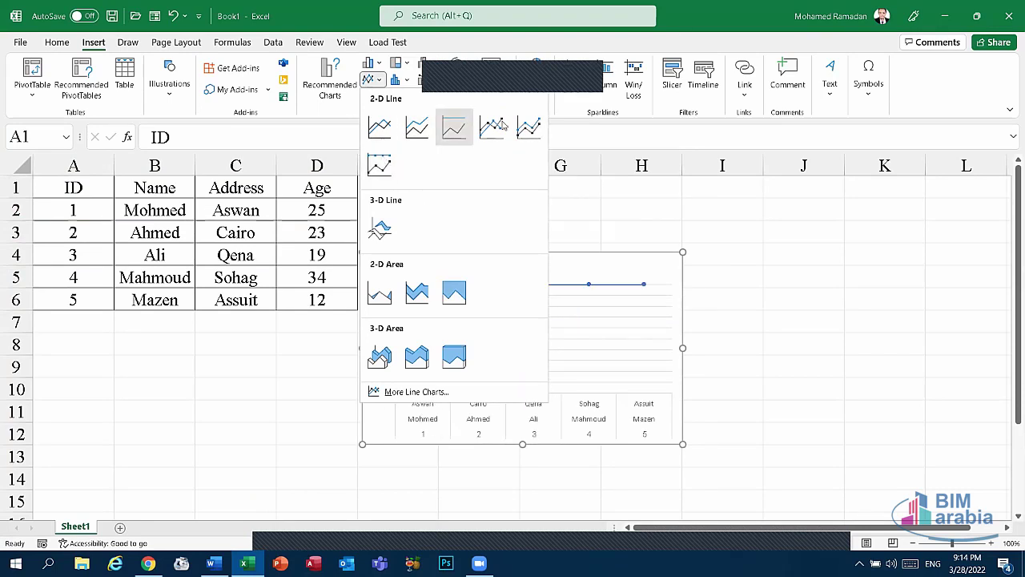
{"action": "left_click", "coordinate": [539, 121]}
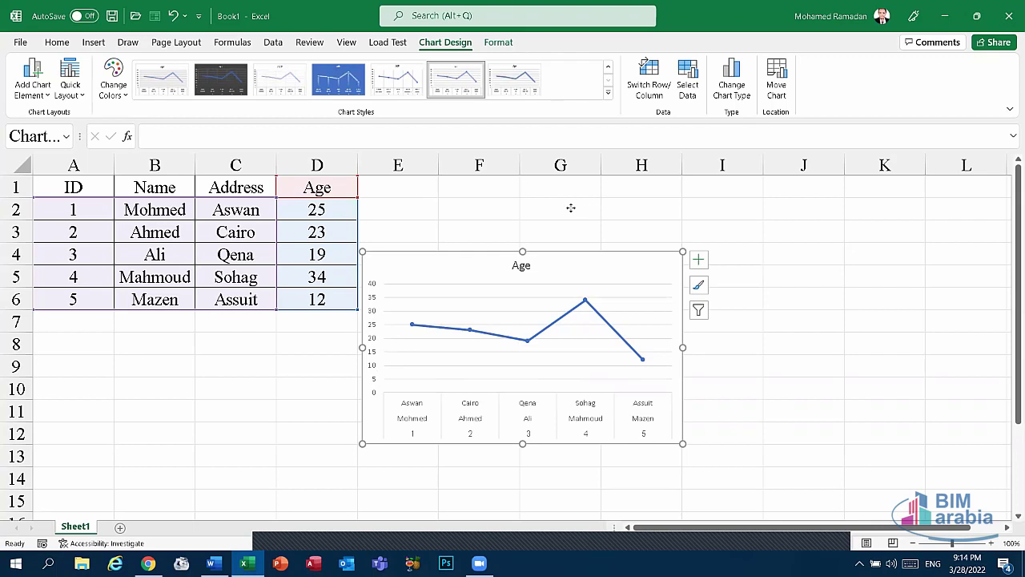
{"action": "left_click_drag", "start_coordinate": [571, 207], "coordinate": [571, 207]}
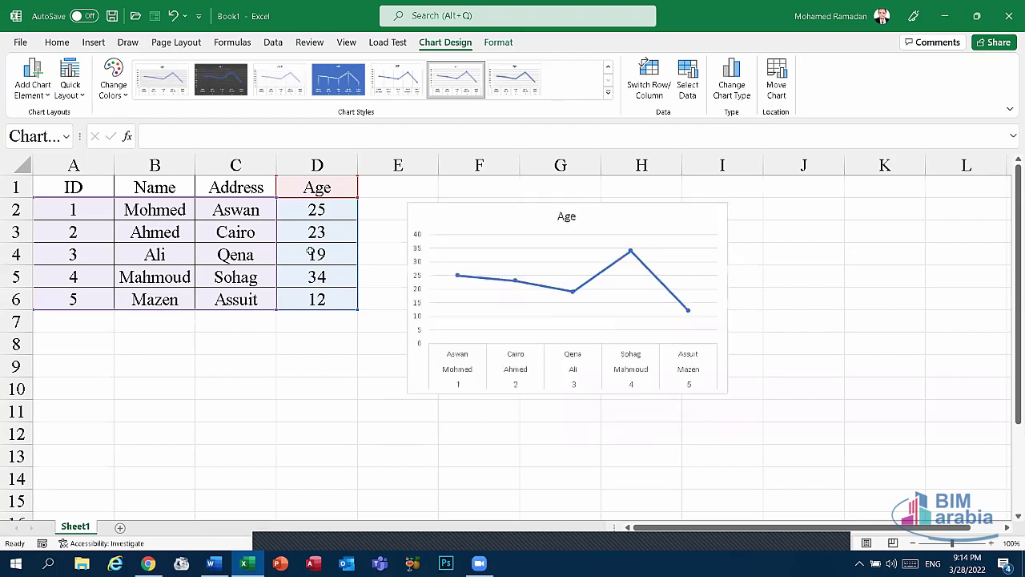
{"action": "left_click", "coordinate": [350, 406]}
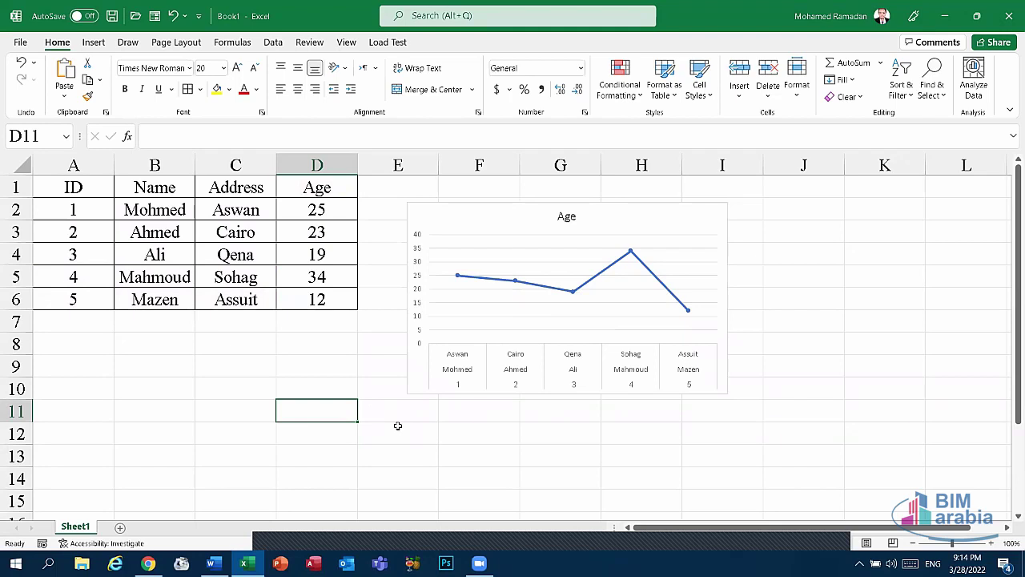
Place the Age title above the chart, then reopen Add Chart Element for data labels.
{"action": "left_click", "coordinate": [496, 256]}
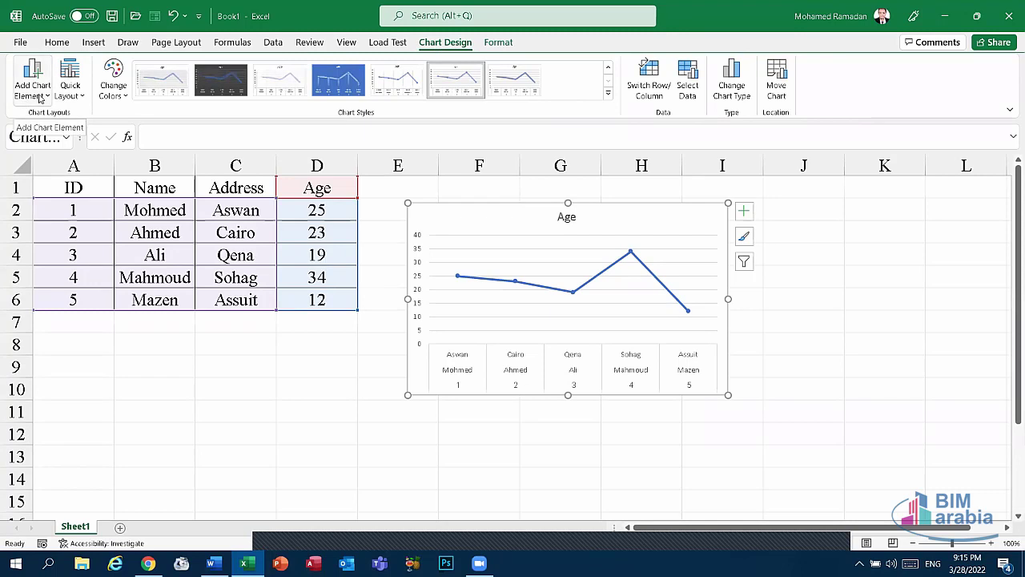
{"action": "left_click", "coordinate": [42, 96]}
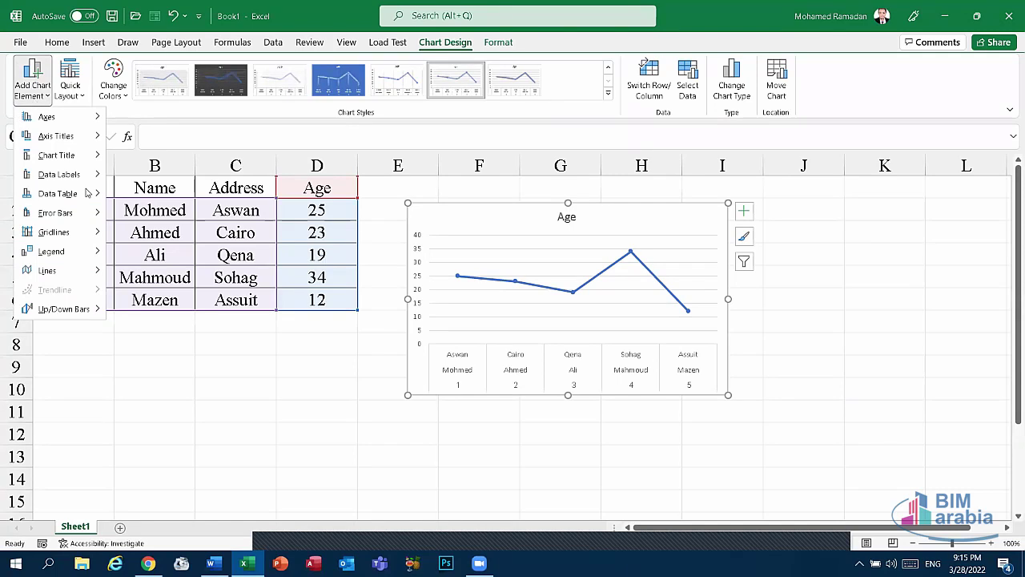
{"action": "mouse_move", "coordinate": [56, 155]}
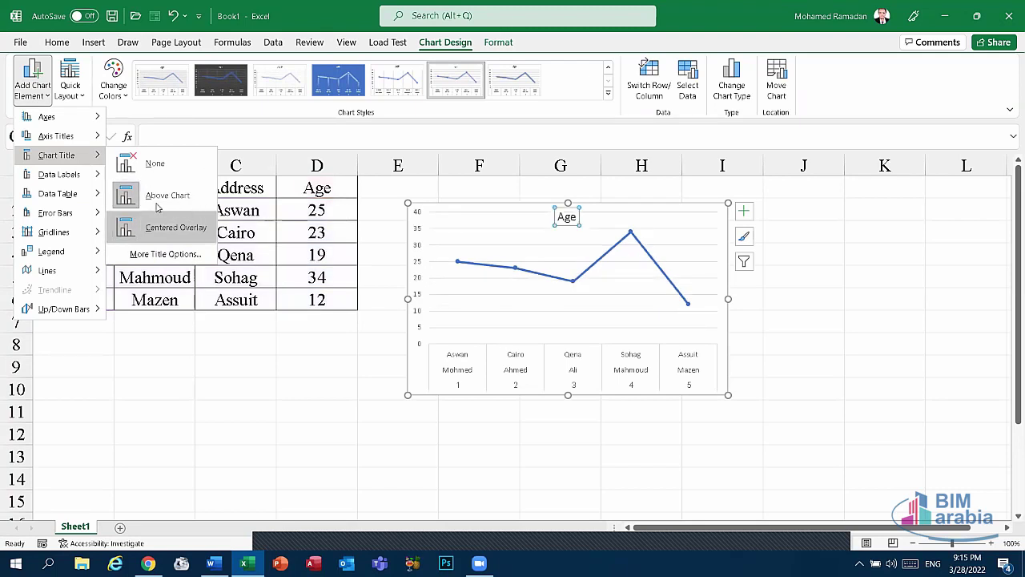
{"action": "left_click", "coordinate": [167, 200]}
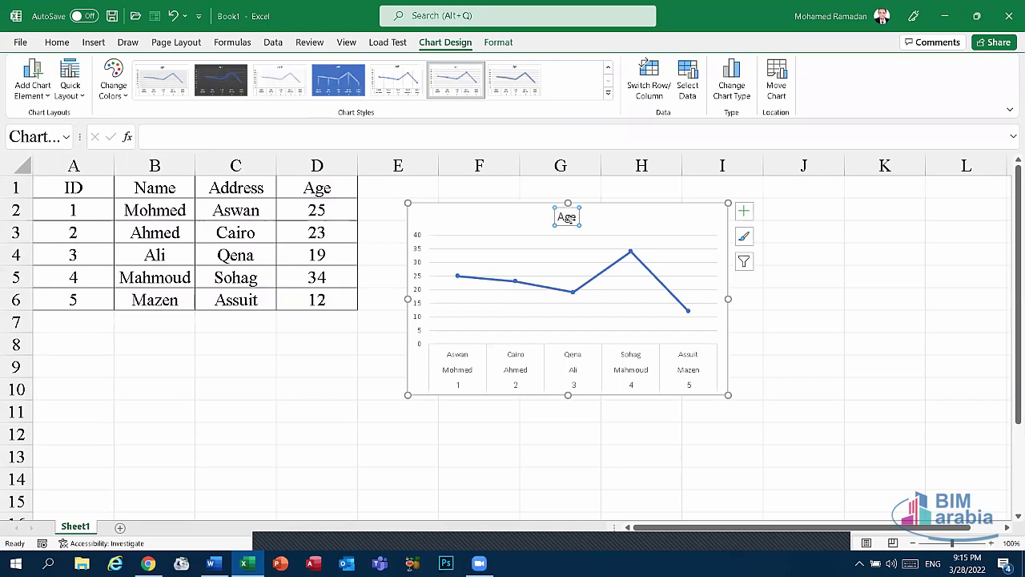
{"action": "double_click", "coordinate": [566, 217]}
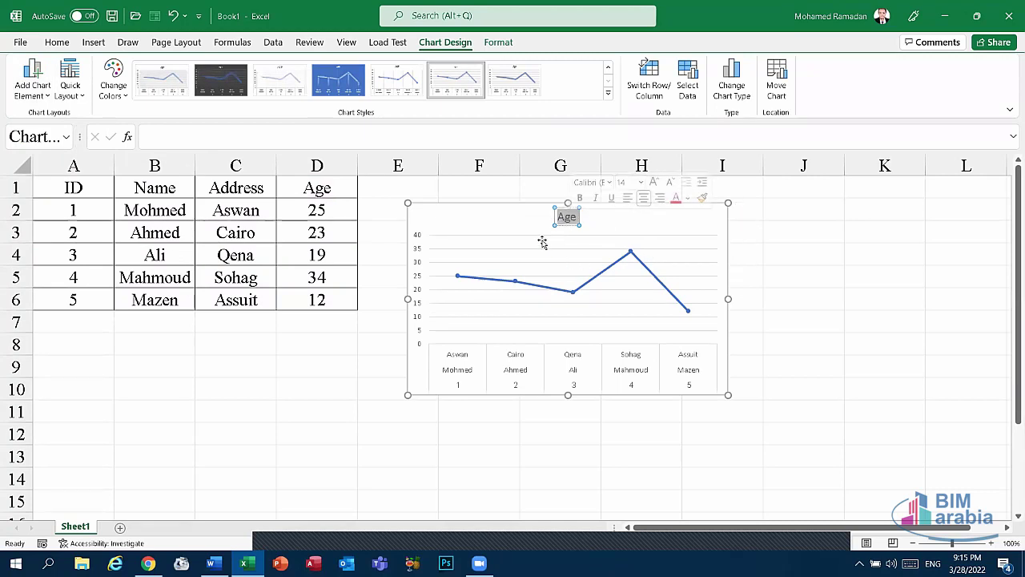
{"action": "left_click", "coordinate": [542, 243]}
{"action": "left_click", "coordinate": [564, 220]}
{"action": "left_click", "coordinate": [515, 207]}
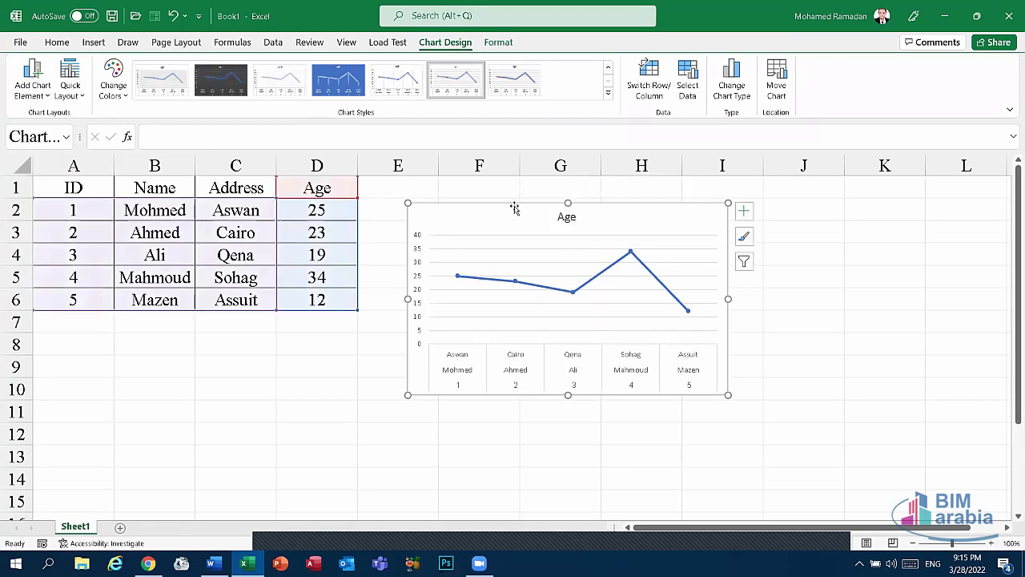
{"action": "left_click", "coordinate": [32, 80]}
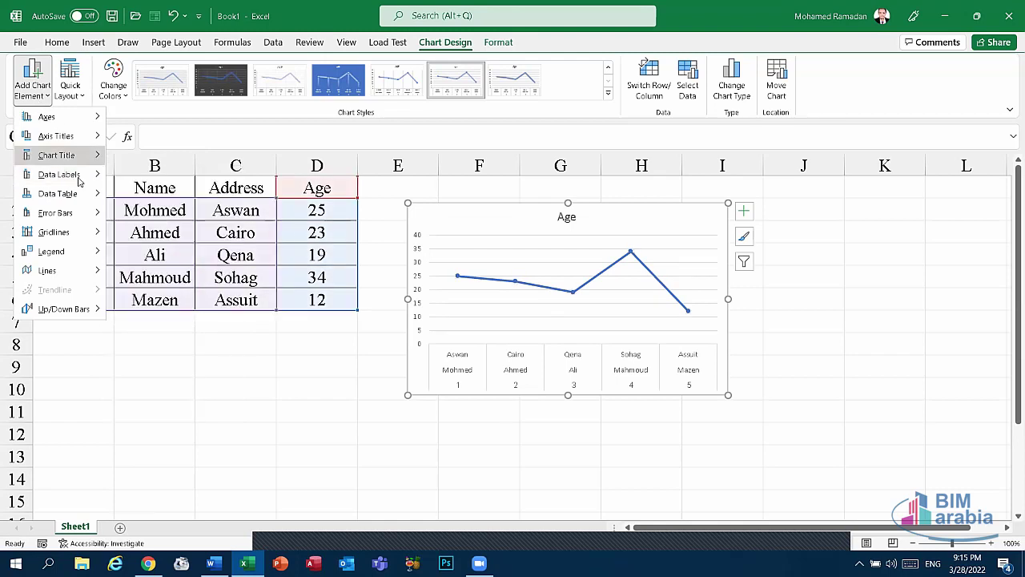
{"action": "mouse_move", "coordinate": [59, 174]}
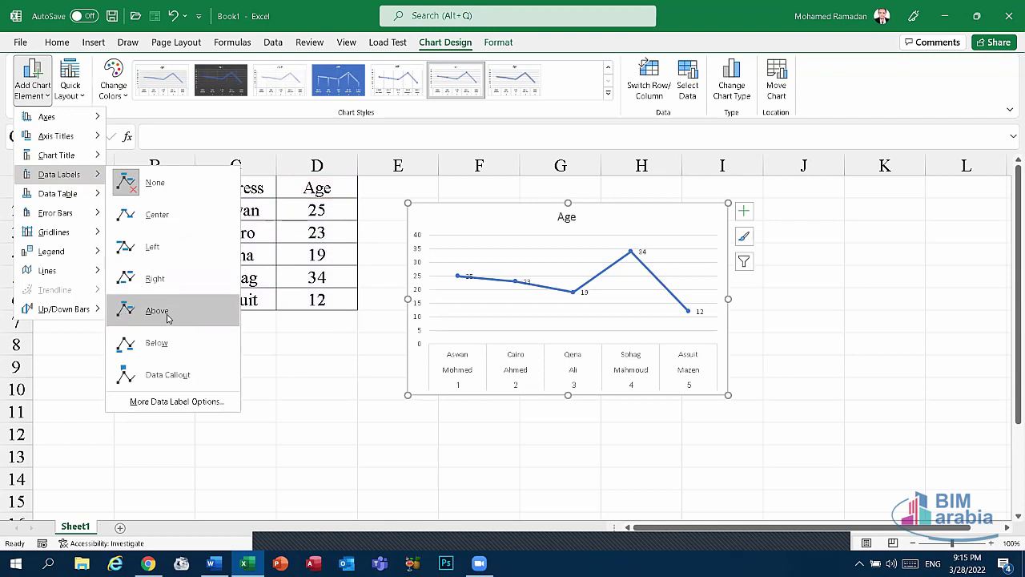
Label the points above the line and retitle the chart from Age to Database.
{"action": "left_click", "coordinate": [168, 302]}
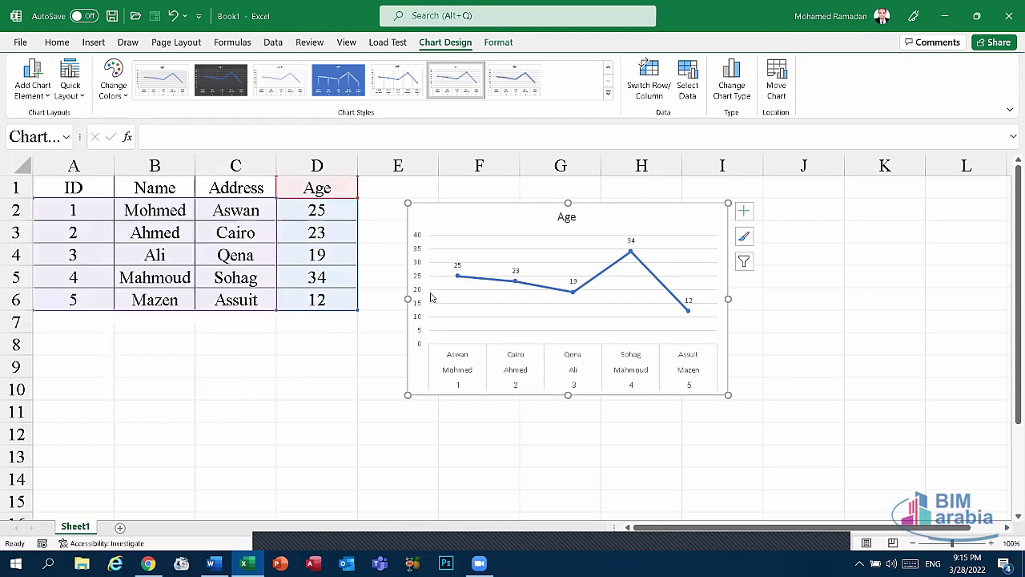
{"action": "left_click", "coordinate": [566, 218]}
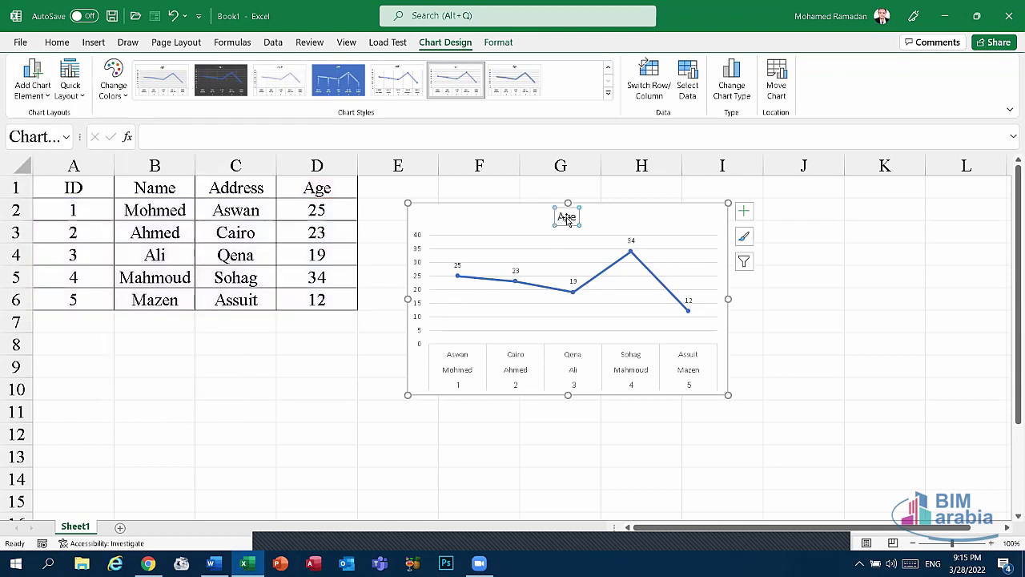
{"action": "double_click", "coordinate": [566, 218]}
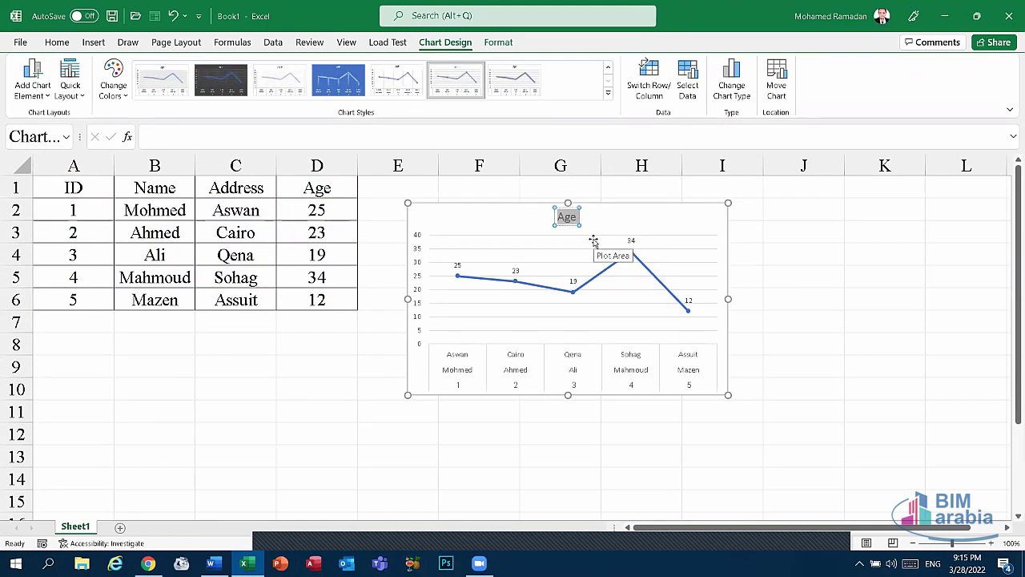
{"action": "type", "text": "Data"}
{"action": "type", "text": "base"}
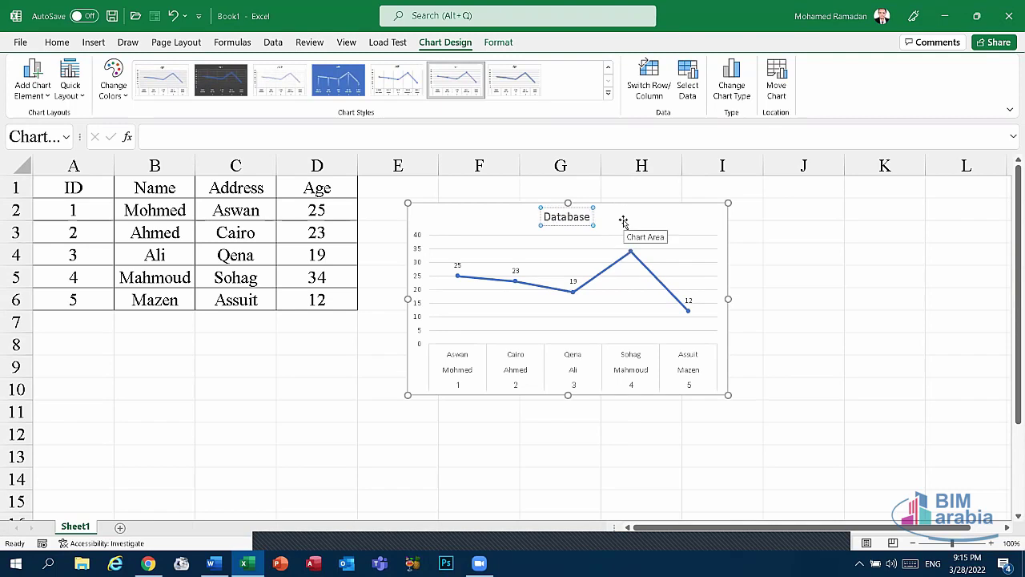
{"action": "left_click", "coordinate": [597, 282]}
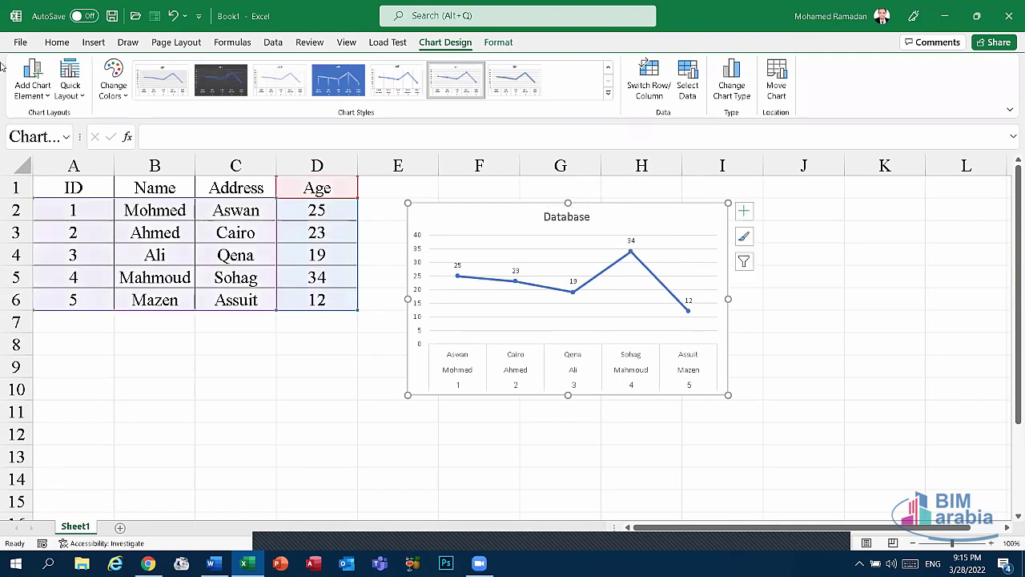
{"action": "left_click", "coordinate": [32, 86]}
{"action": "mouse_move", "coordinate": [58, 193]}
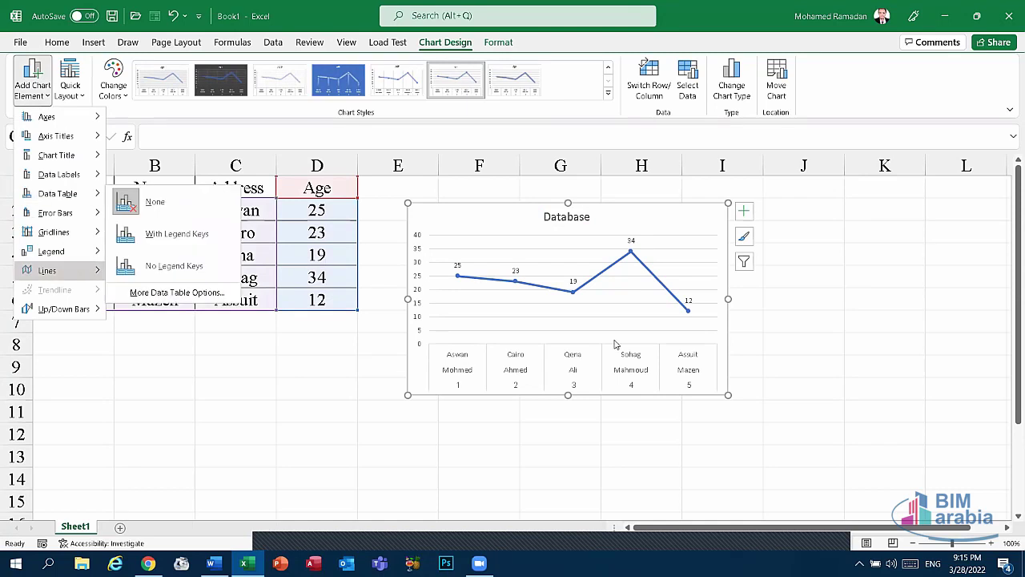
Browse the chart elements and colour schemes without changes, then bring up Change Chart Type.
{"action": "left_click", "coordinate": [532, 243]}
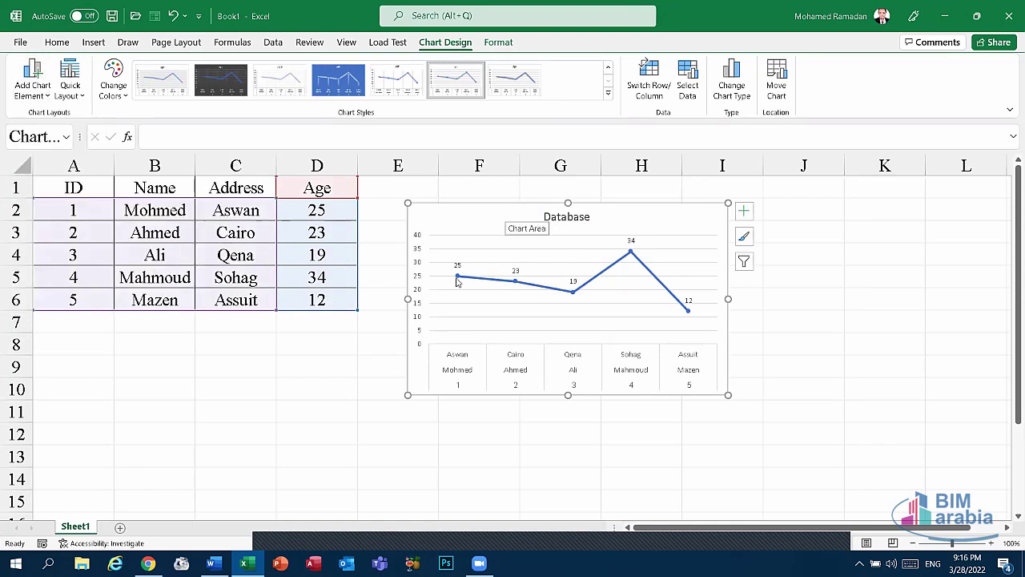
{"action": "left_click", "coordinate": [113, 80]}
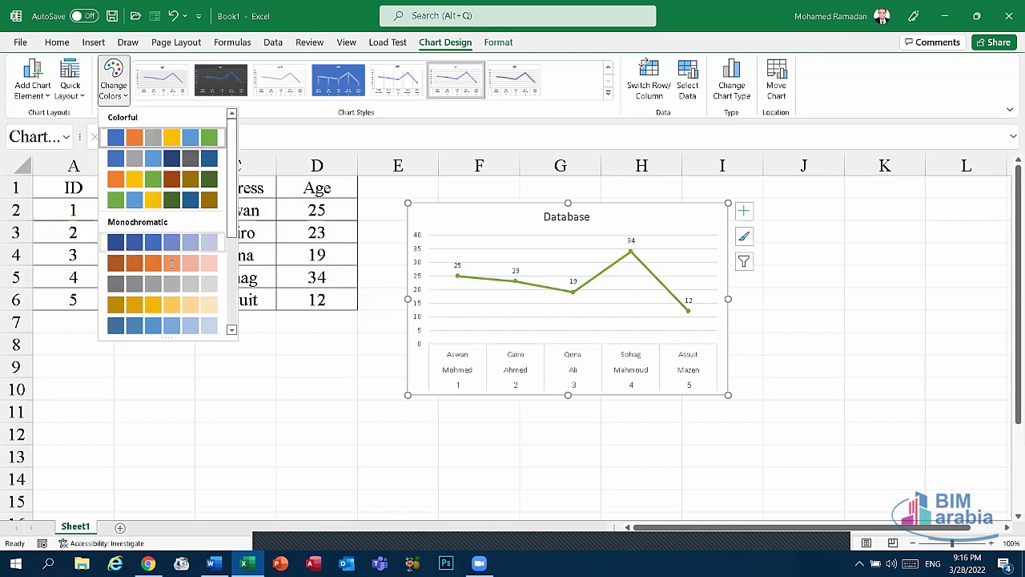
{"action": "left_click", "coordinate": [526, 212]}
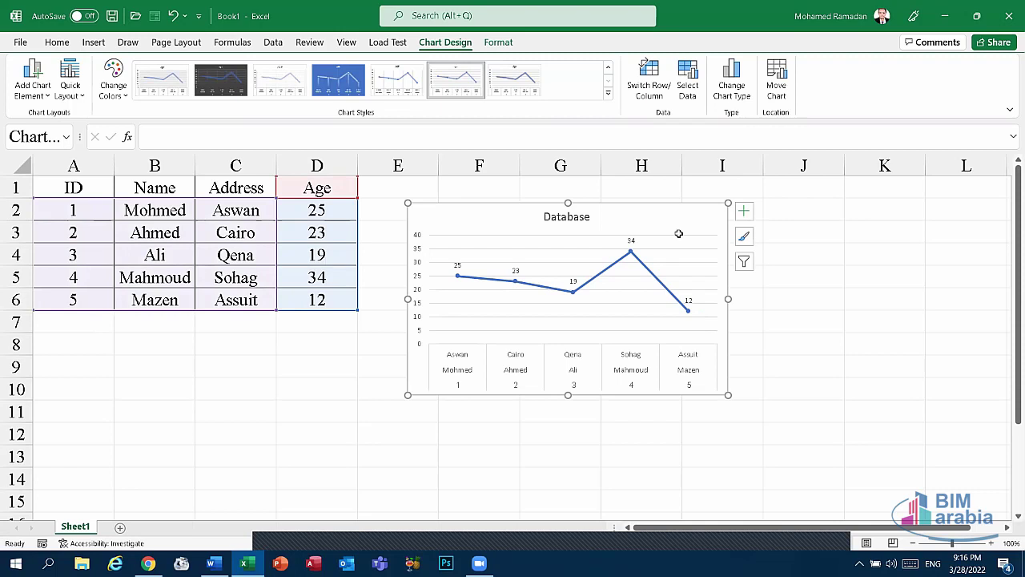
{"action": "left_click", "coordinate": [729, 92]}
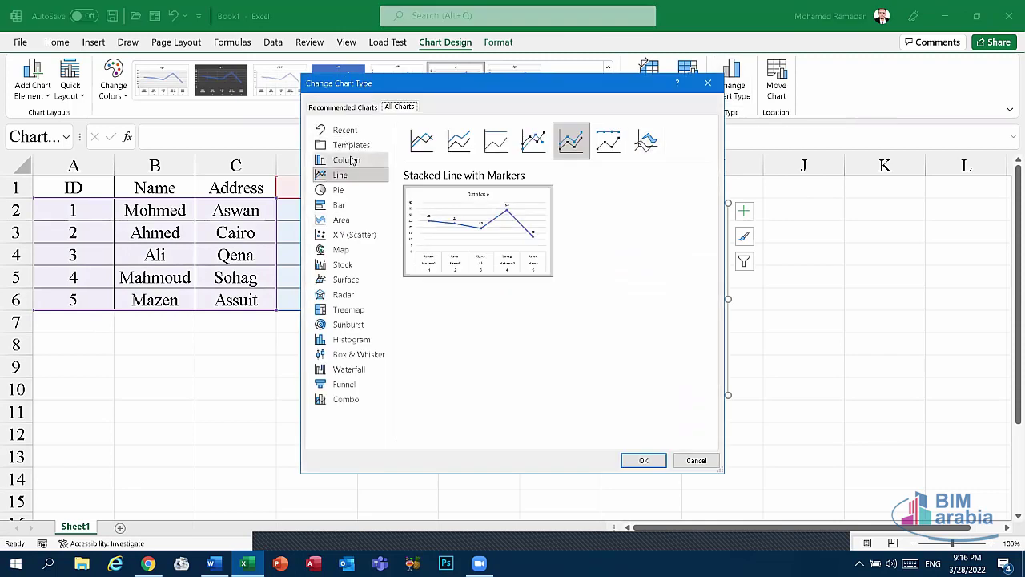
Switch the Database chart to a Clustered Column chart and select the Age bars.
{"action": "left_click", "coordinate": [347, 159]}
{"action": "left_click", "coordinate": [645, 462]}
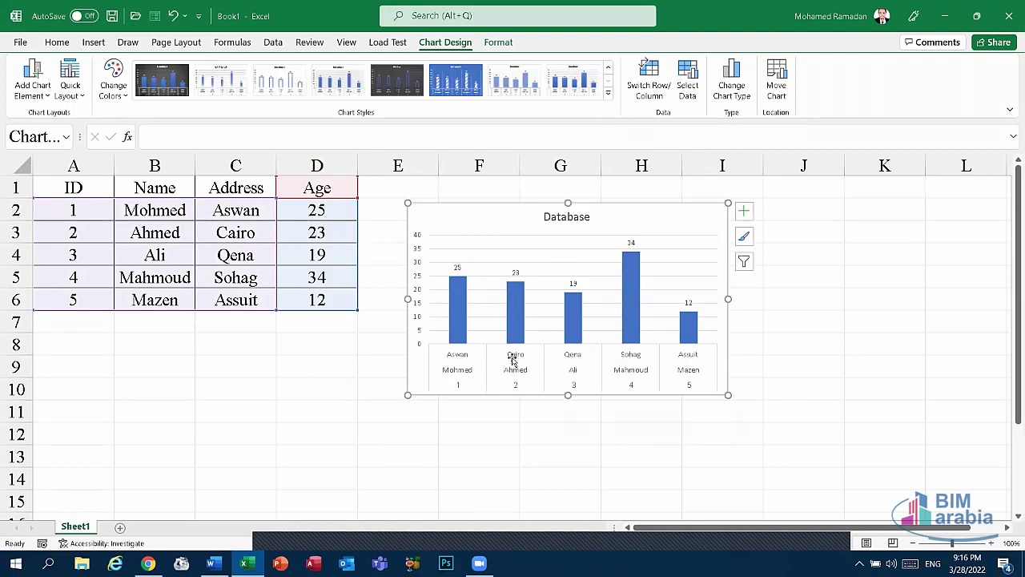
{"action": "left_click", "coordinate": [518, 314]}
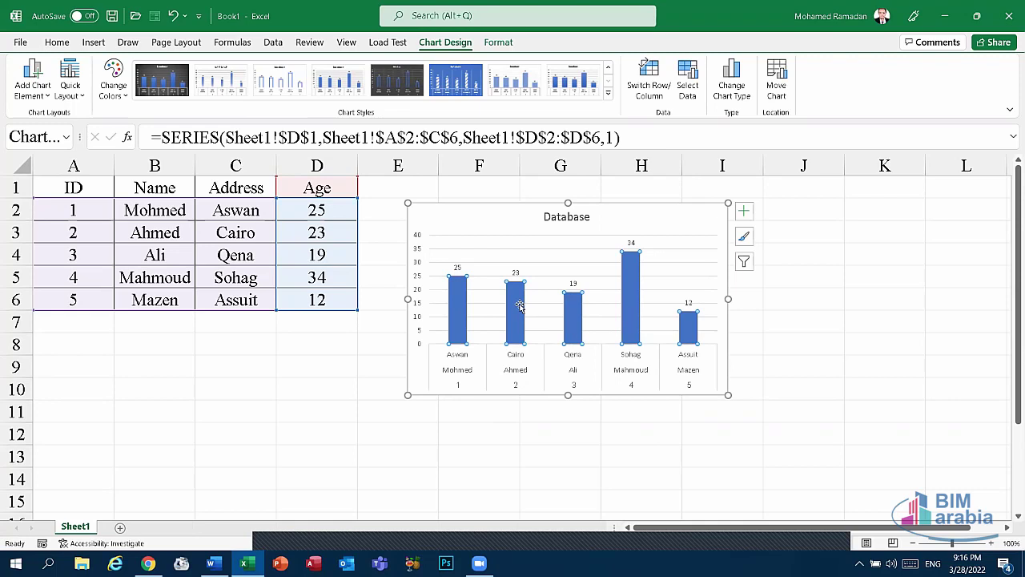
{"action": "mouse_move", "coordinate": [515, 308]}
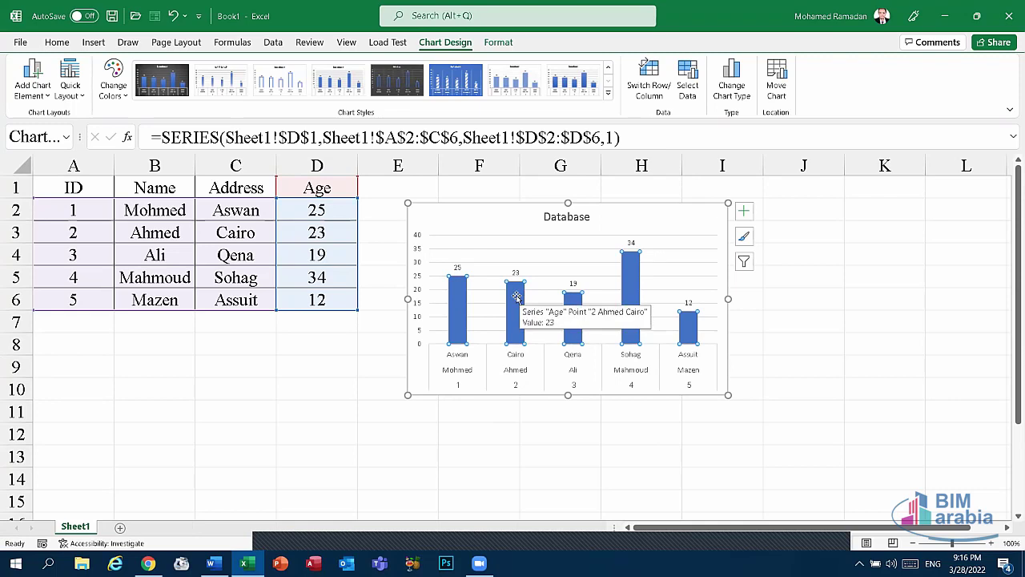
Fill the Cairo bar (23) with red.
{"action": "left_click", "coordinate": [517, 297]}
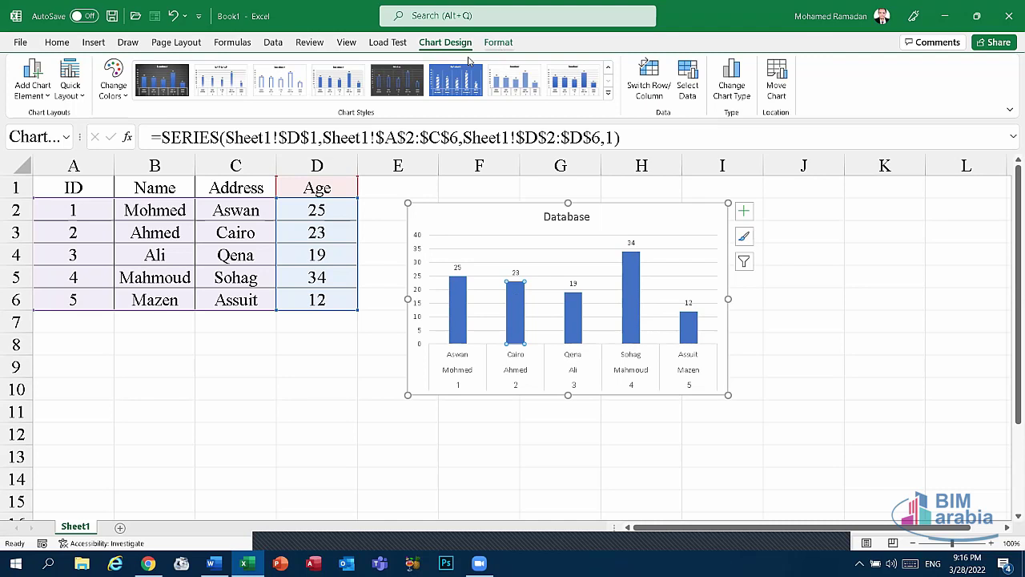
{"action": "left_click", "coordinate": [498, 42]}
{"action": "left_click", "coordinate": [374, 62]}
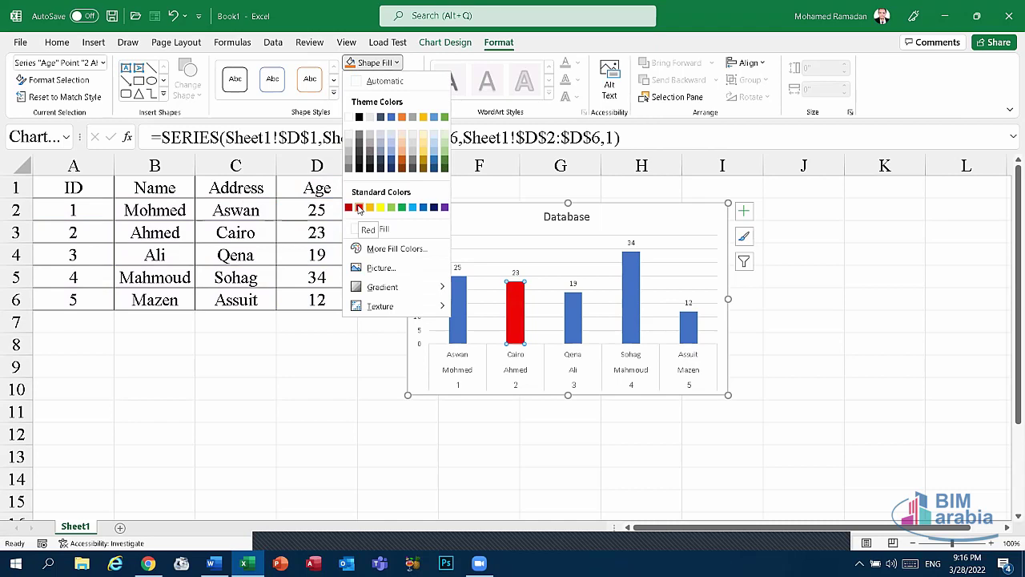
{"action": "left_click", "coordinate": [358, 208]}
Fill the Sohag bar (34) with green, leaving the other bars blue.
{"action": "left_click", "coordinate": [576, 320]}
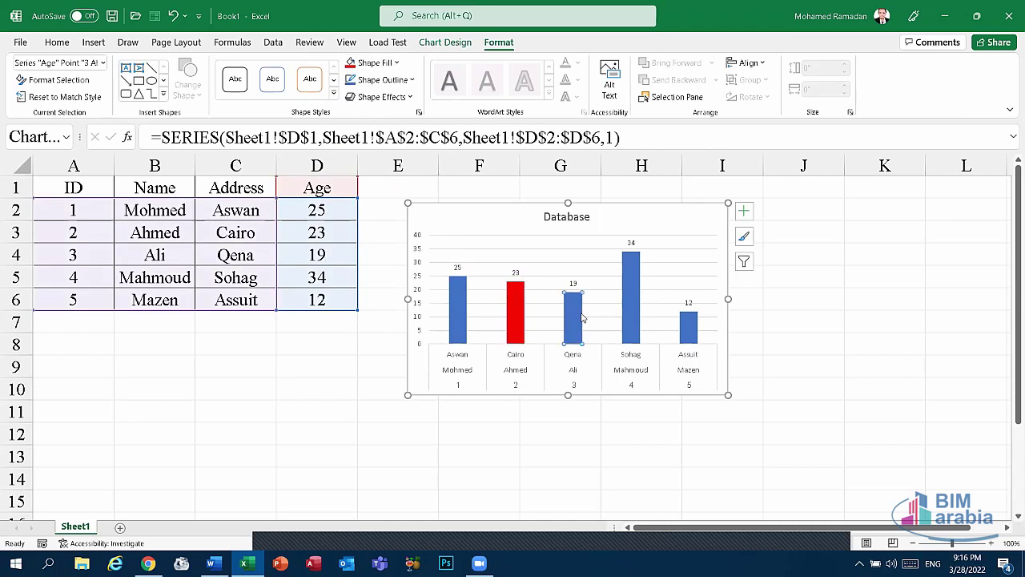
{"action": "left_click", "coordinate": [458, 282]}
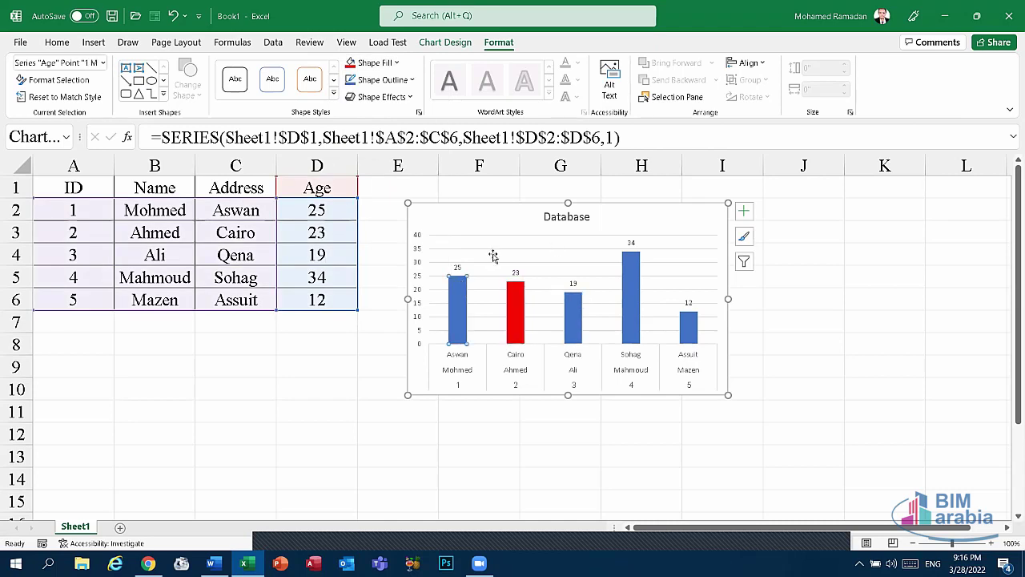
{"action": "left_click", "coordinate": [507, 207]}
{"action": "left_click", "coordinate": [454, 293]}
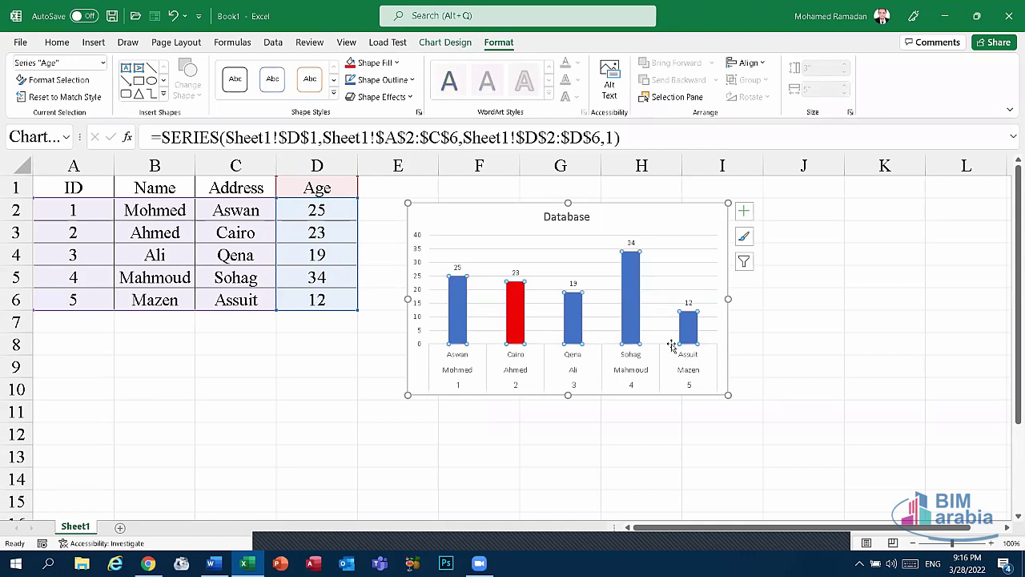
{"action": "left_click", "coordinate": [631, 270]}
{"action": "left_click", "coordinate": [395, 62]}
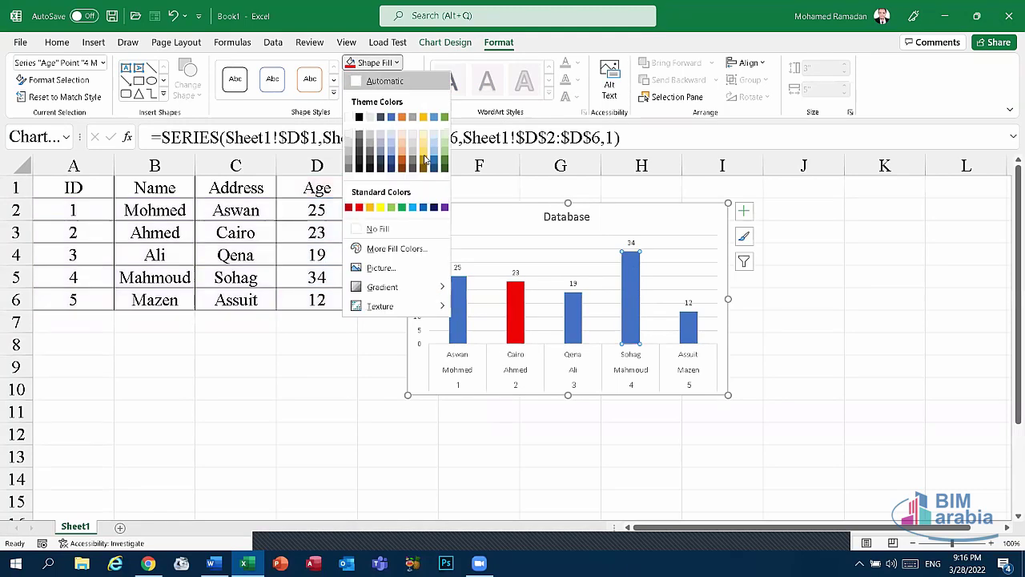
{"action": "left_click", "coordinate": [408, 207]}
{"action": "left_click", "coordinate": [527, 232]}
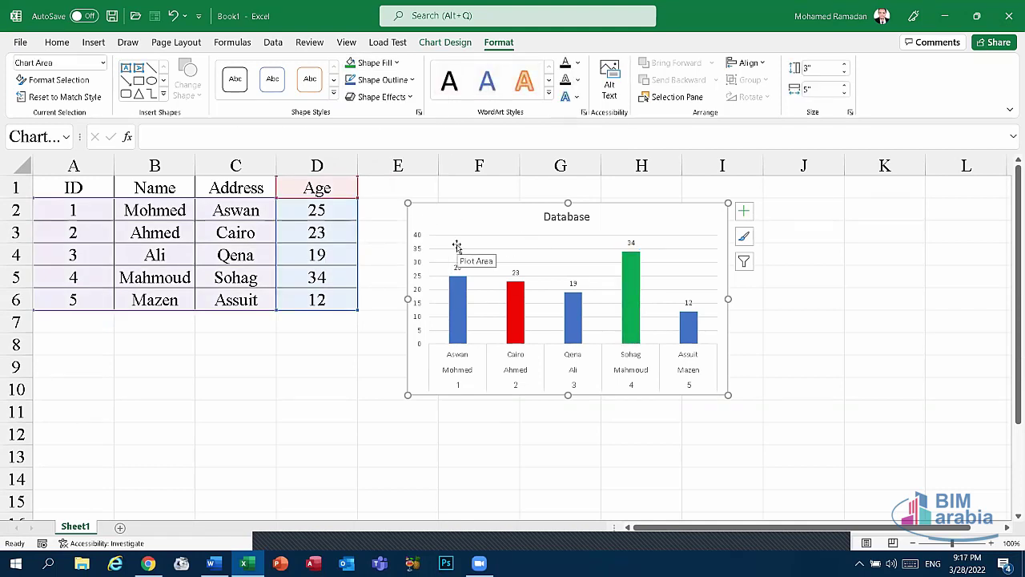
Fill the whole chart area background with a light green theme colour.
{"action": "left_click", "coordinate": [396, 63]}
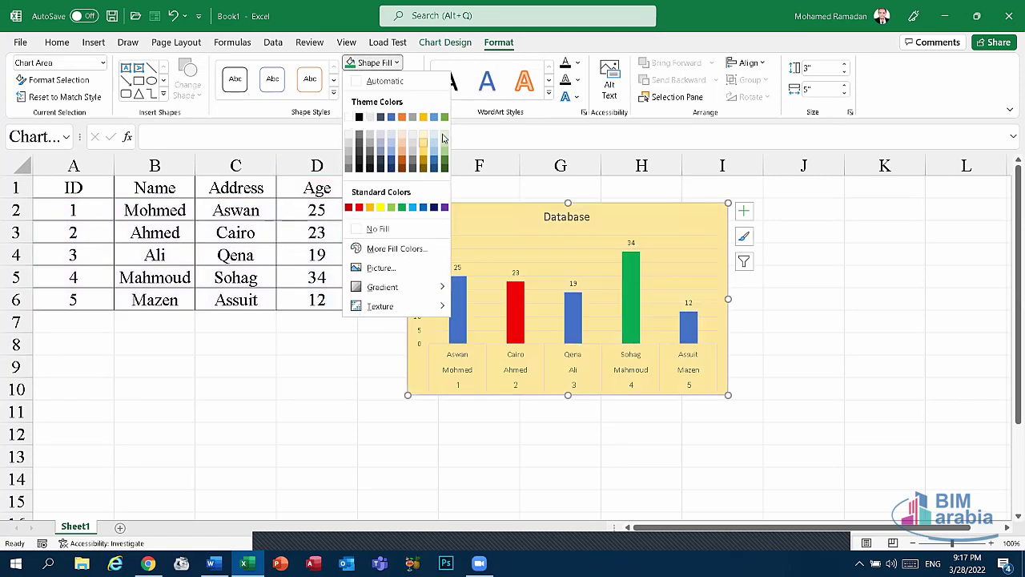
{"action": "left_click", "coordinate": [444, 138]}
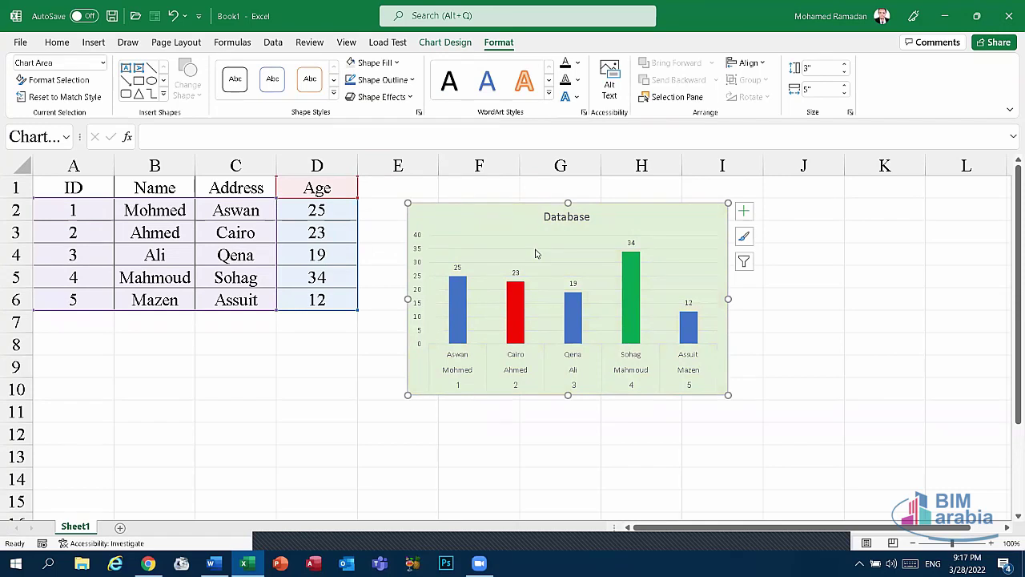
{"action": "left_click", "coordinate": [396, 63]}
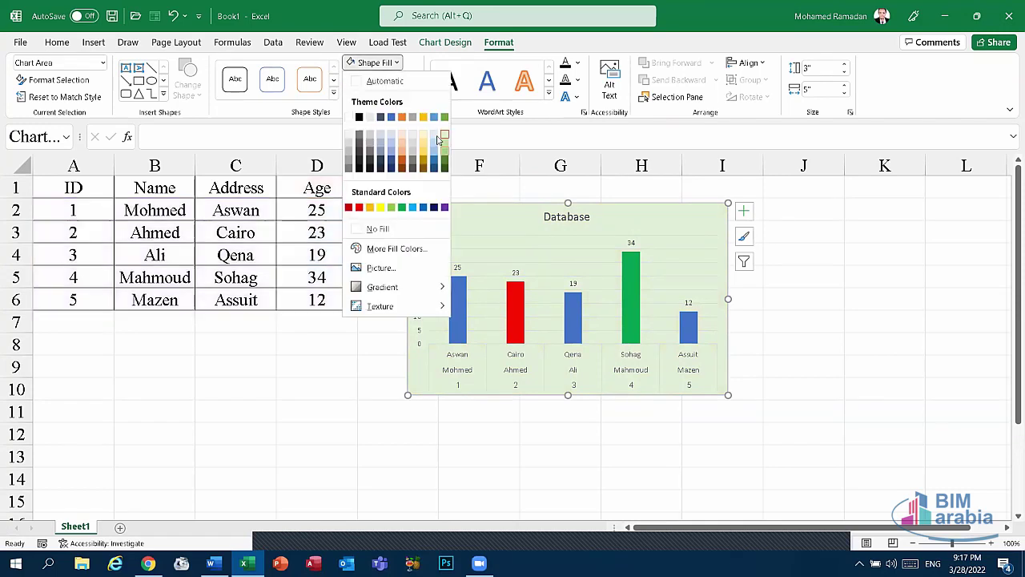
Change the chart background to light blue, then delete the chart.
{"action": "left_click", "coordinate": [433, 132]}
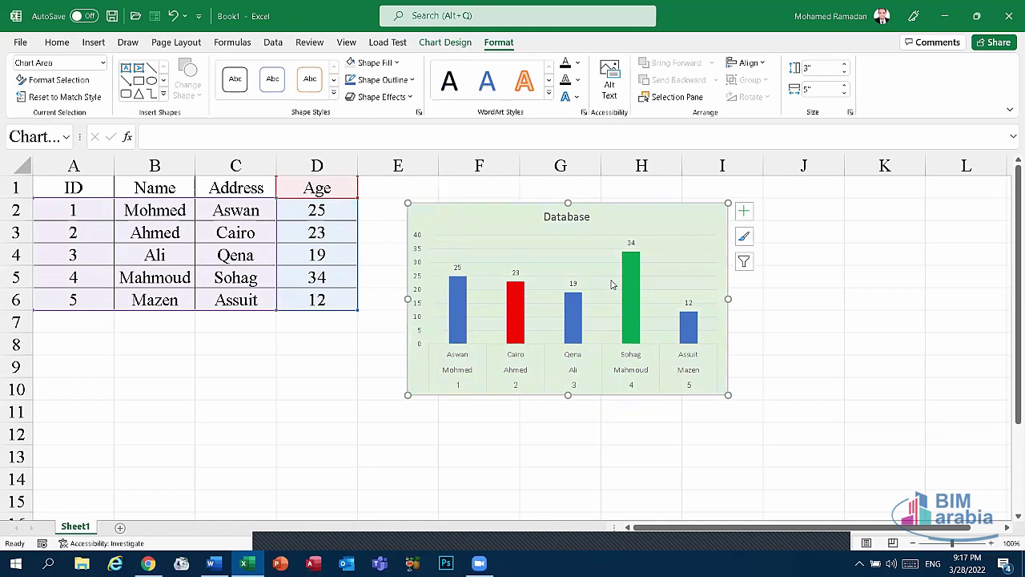
{"action": "left_click", "coordinate": [839, 274]}
{"action": "left_click", "coordinate": [506, 212]}
{"action": "key", "text": "Delete"}
Clear all data in A1:D6 and close the workbook without saving.
{"action": "left_click", "coordinate": [333, 186]}
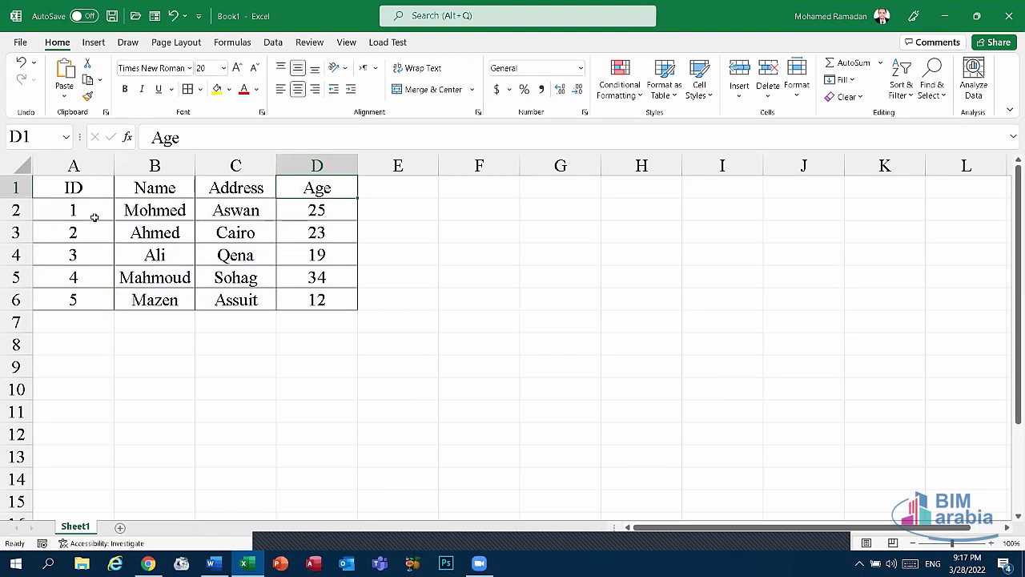
{"action": "left_click_drag", "start_coordinate": [80, 191], "coordinate": [308, 297]}
{"action": "key", "text": "Delete"}
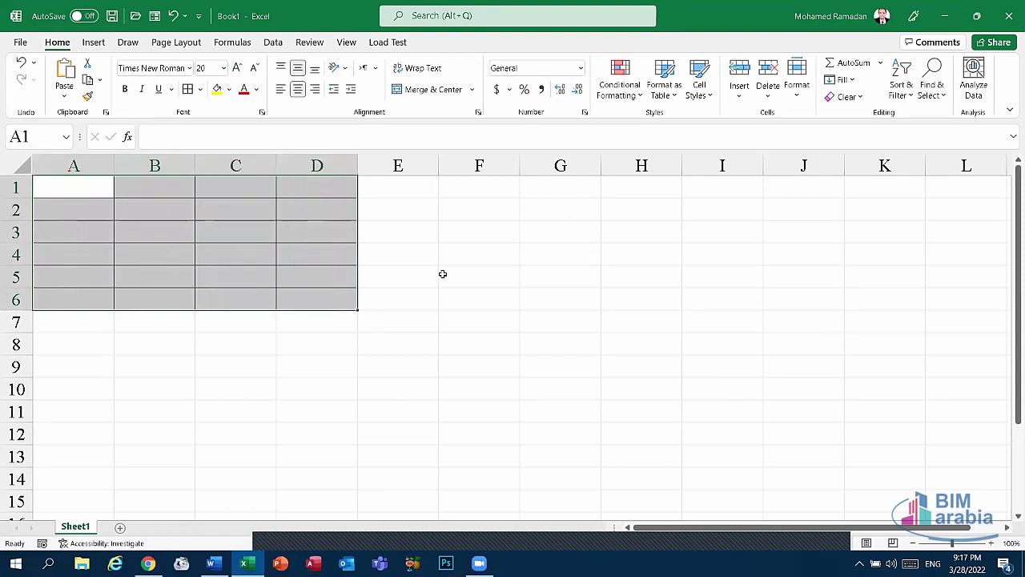
{"action": "left_click", "coordinate": [442, 274]}
{"action": "key", "text": "alt+F4"}
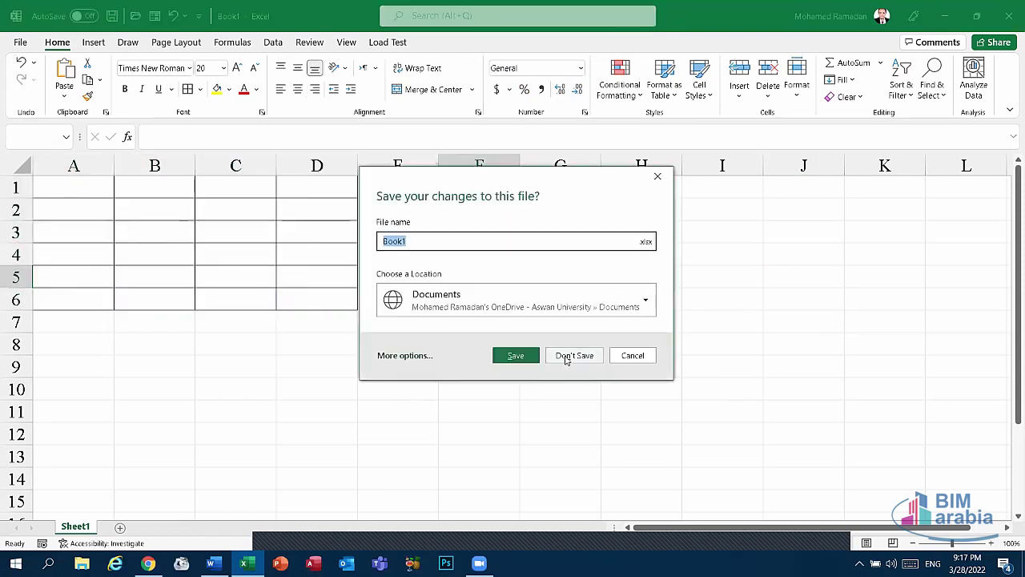
{"action": "left_click", "coordinate": [566, 357]}
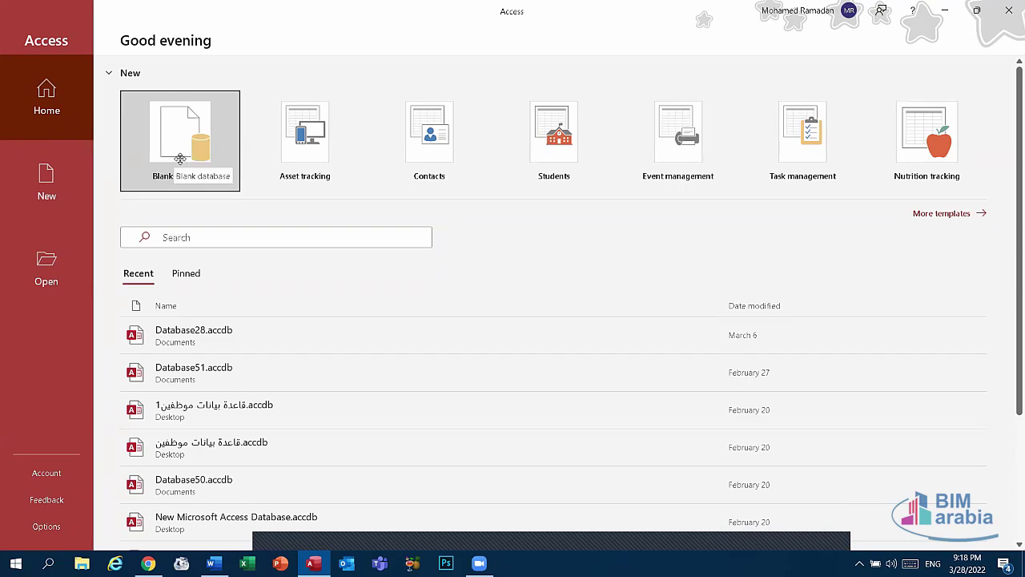
Start a blank Access database, proposed as Database52.accdb in Documents.
{"action": "left_click", "coordinate": [242, 200]}
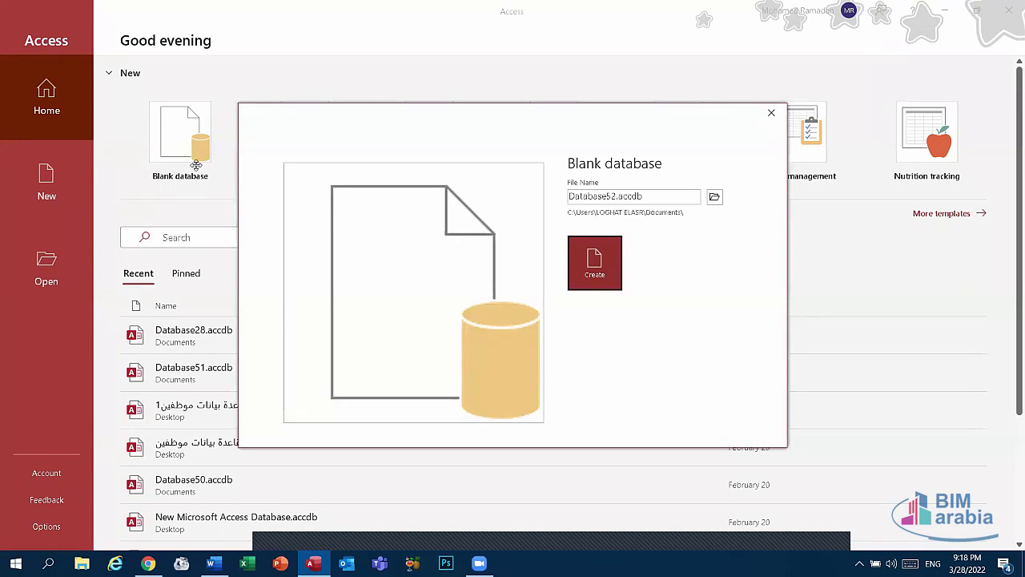
Replace the default database file name with the Arabic name قاعدة بيانات شركة.
{"action": "left_click", "coordinate": [771, 112]}
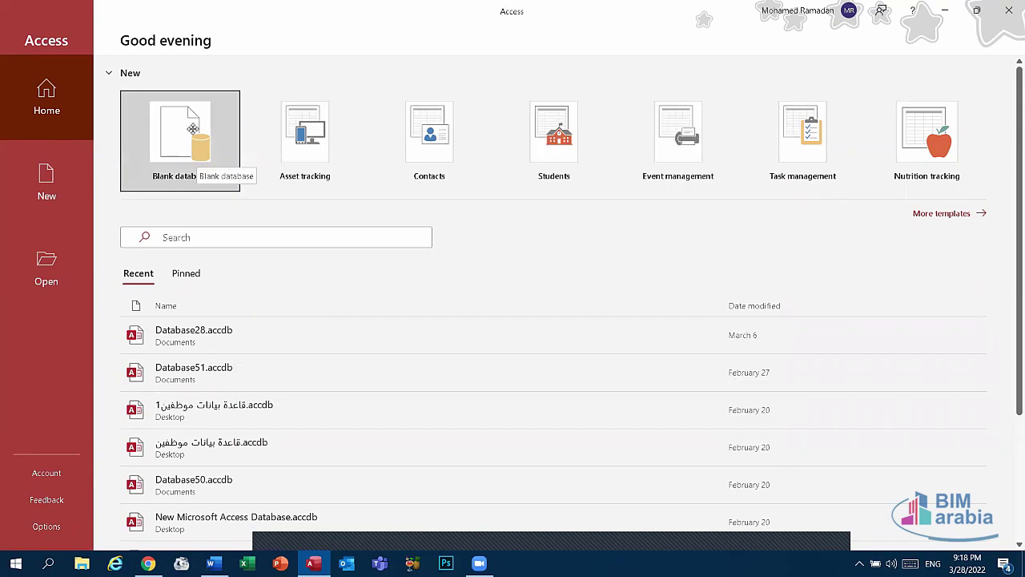
{"action": "left_click", "coordinate": [193, 128]}
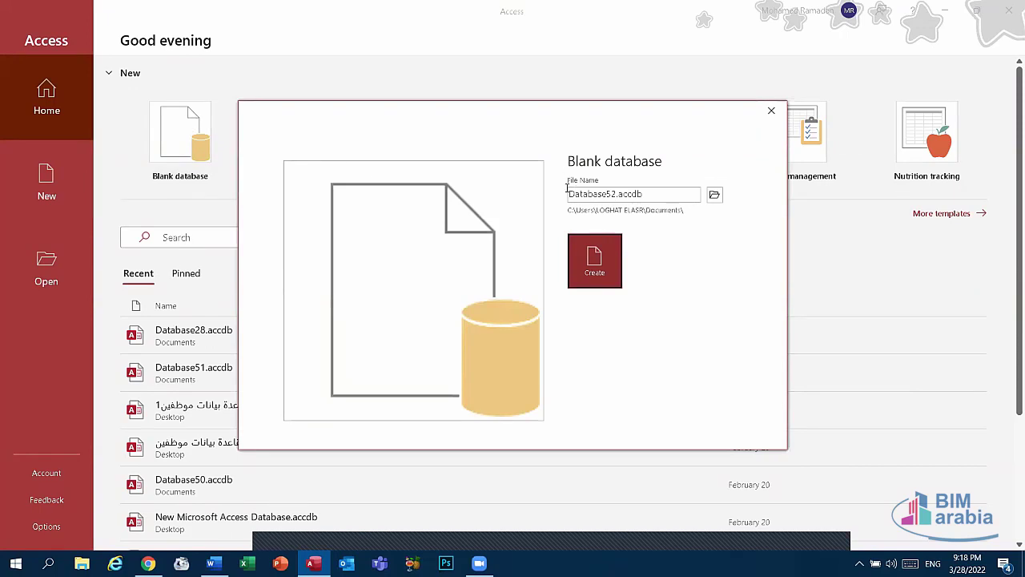
{"action": "left_click_drag", "start_coordinate": [570, 194], "coordinate": [644, 196]}
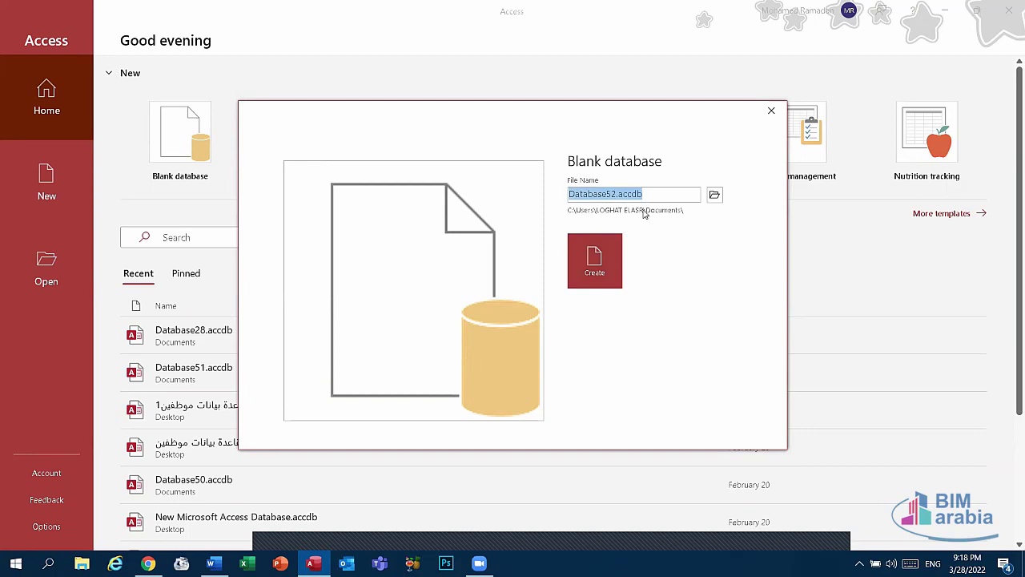
{"action": "key", "text": "BackSpace"}
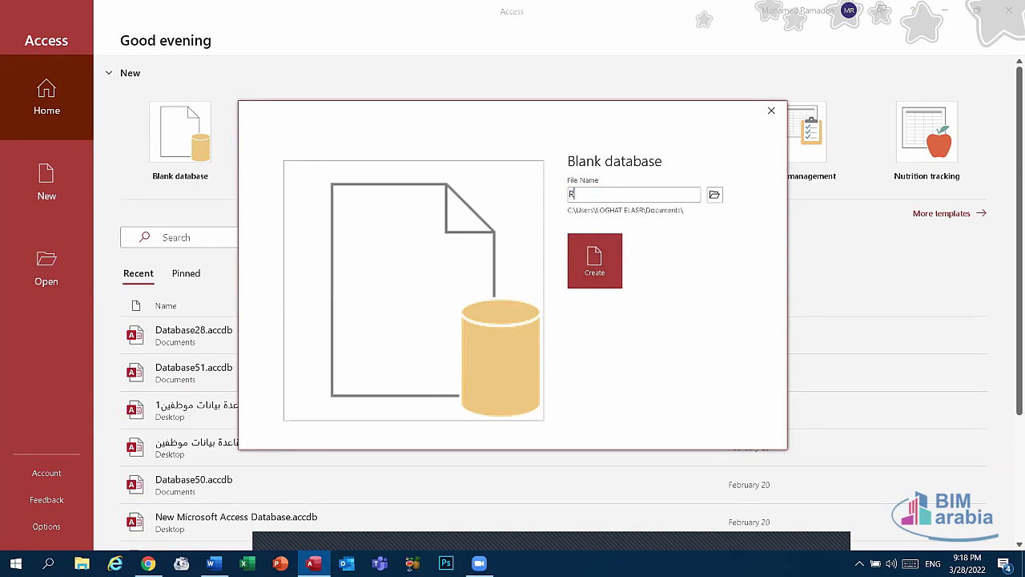
{"action": "left_click", "coordinate": [933, 563]}
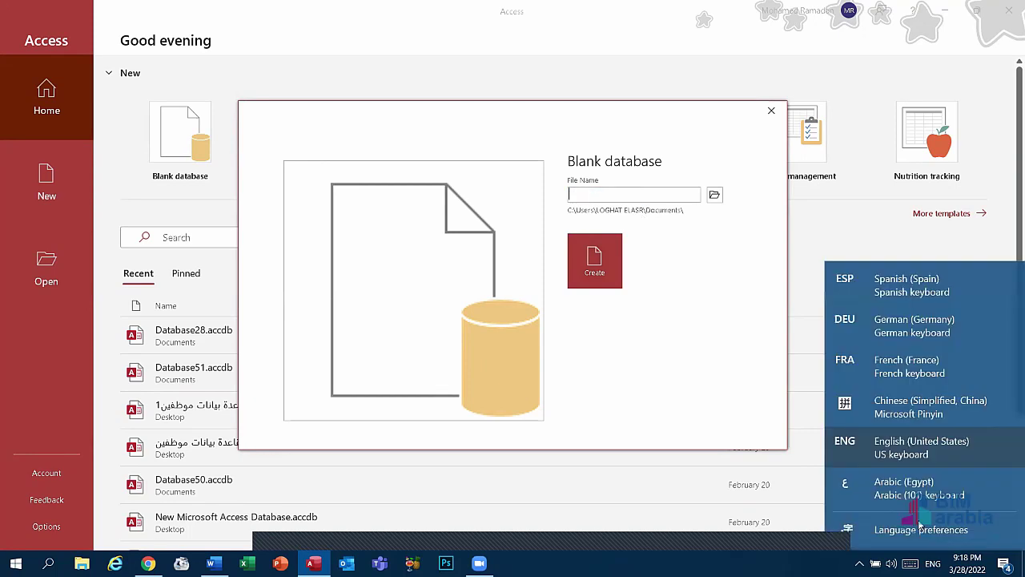
{"action": "left_click", "coordinate": [919, 528]}
{"action": "type", "text": "قاع"}
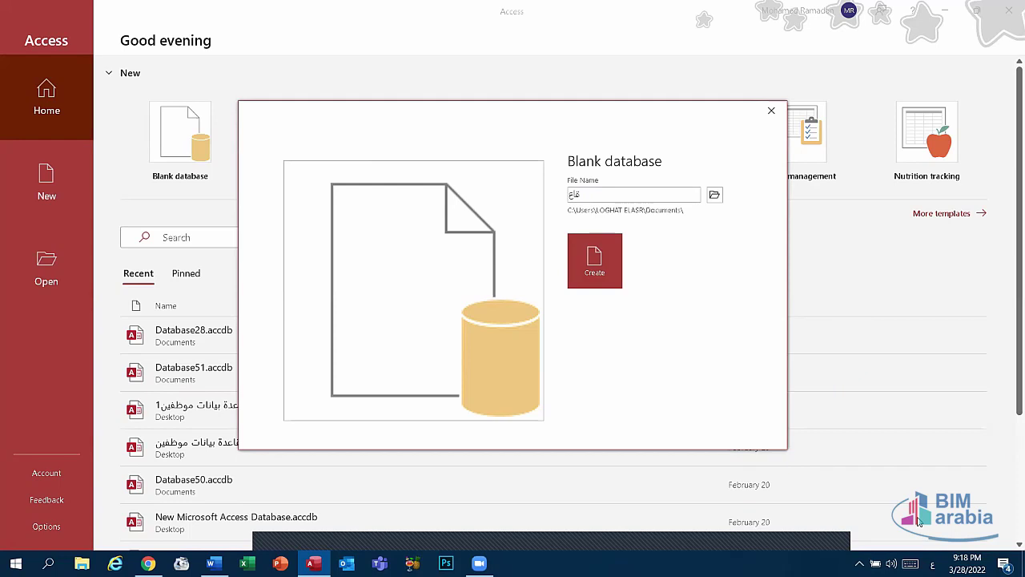
{"action": "type", "text": "دة بيانات"}
{"action": "type", "text": " شركة"}
Save the database location to the Desktop and create the database.
{"action": "left_click", "coordinate": [718, 195]}
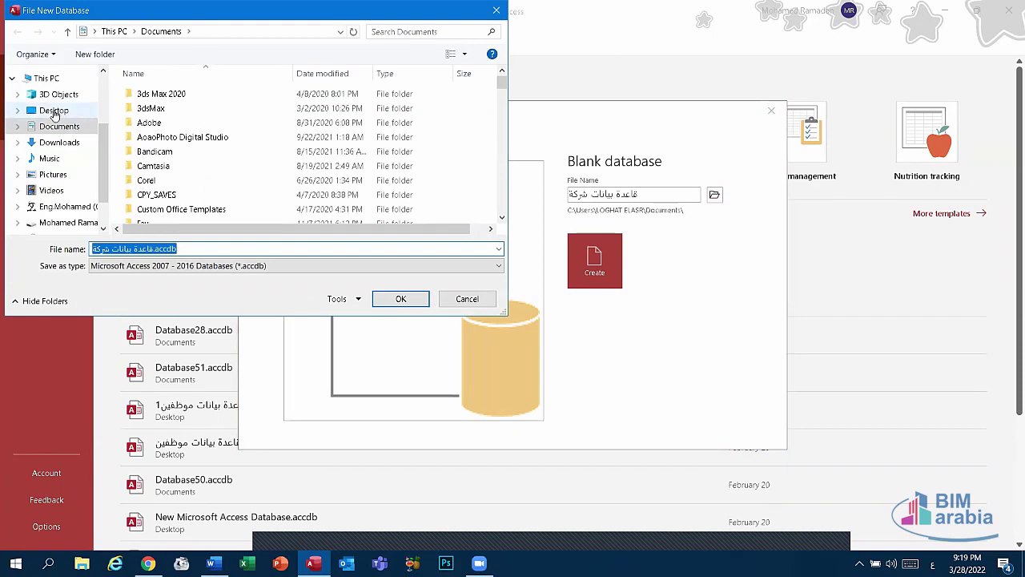
{"action": "left_click", "coordinate": [56, 114]}
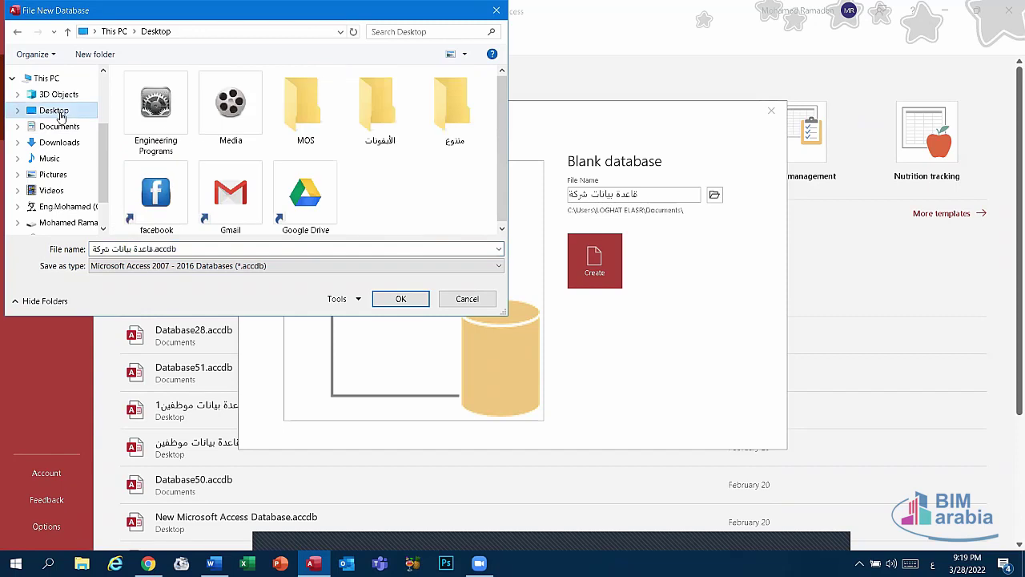
{"action": "left_click", "coordinate": [401, 299]}
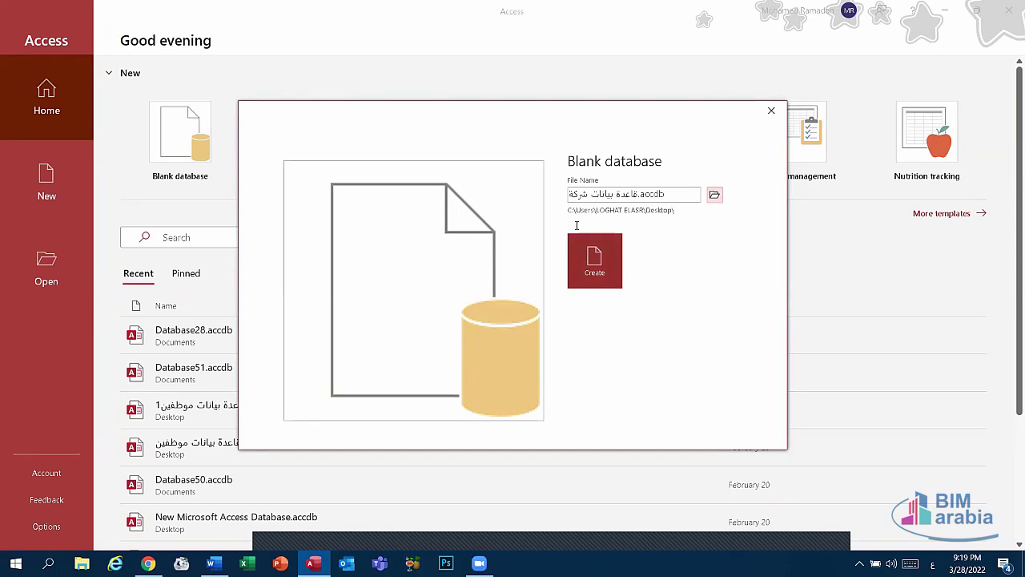
{"action": "left_click", "coordinate": [584, 253]}
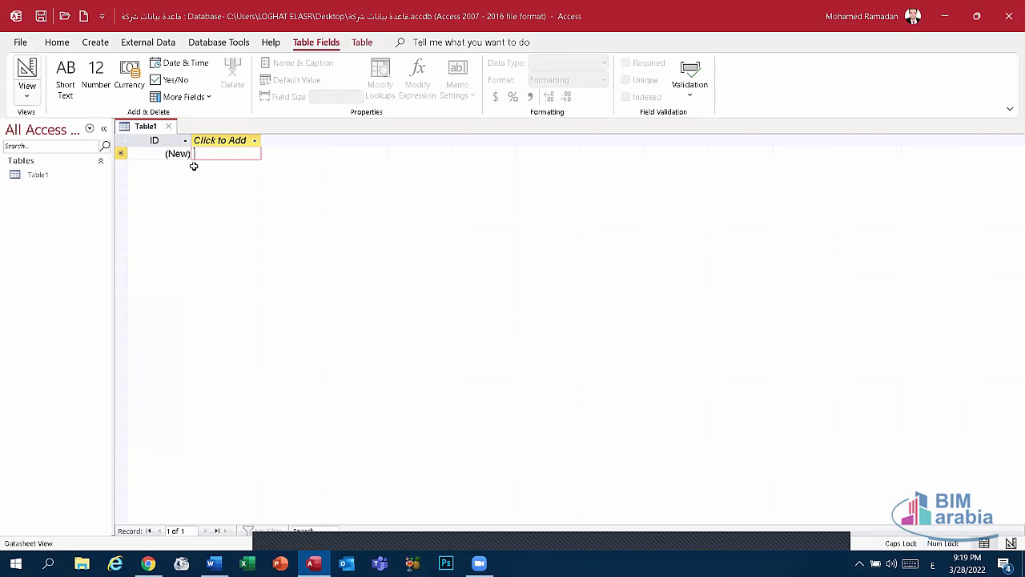
{"action": "left_click", "coordinate": [27, 95]}
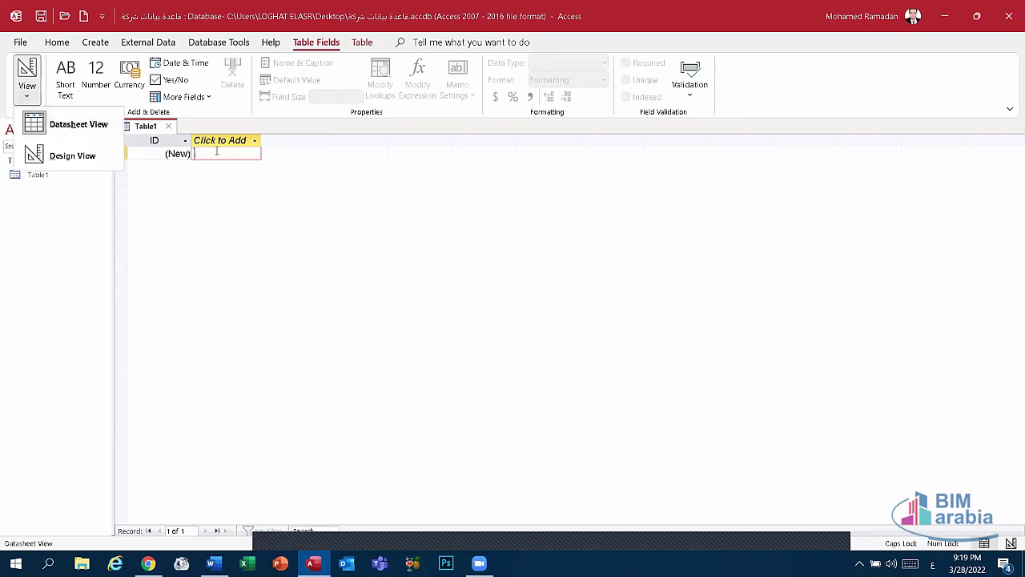
{"action": "left_click", "coordinate": [217, 151]}
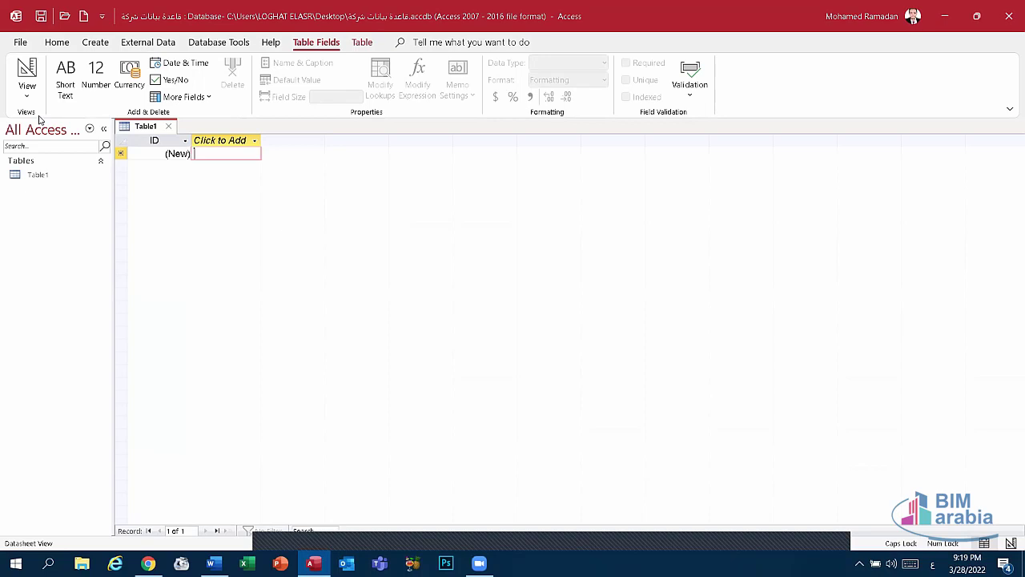
{"action": "left_click", "coordinate": [27, 95]}
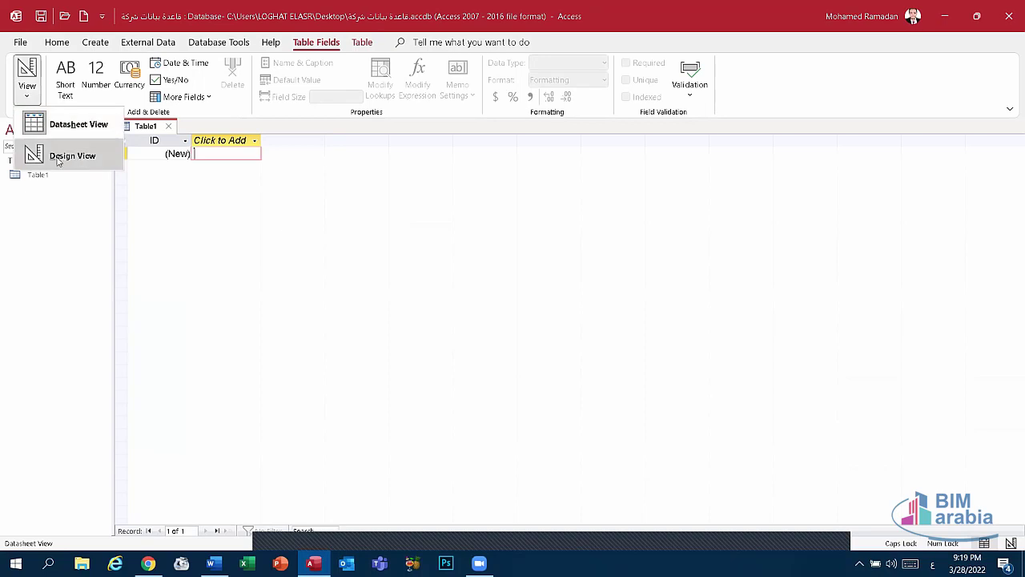
{"action": "left_click", "coordinate": [260, 194]}
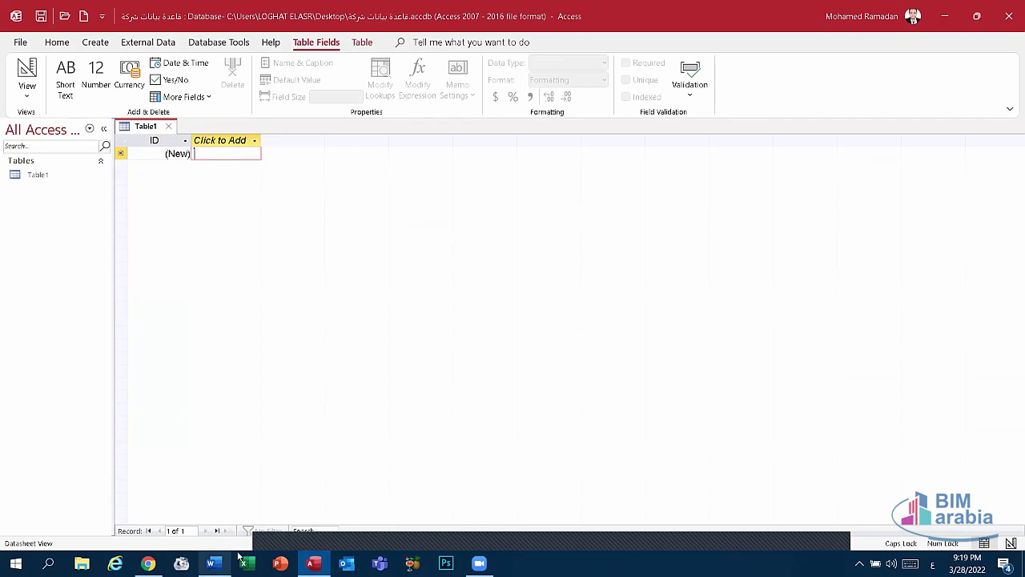
{"action": "left_click", "coordinate": [211, 563]}
Start a maximised blank Word document set to Times New Roman, 24 pt.
{"action": "right_click", "coordinate": [211, 563]}
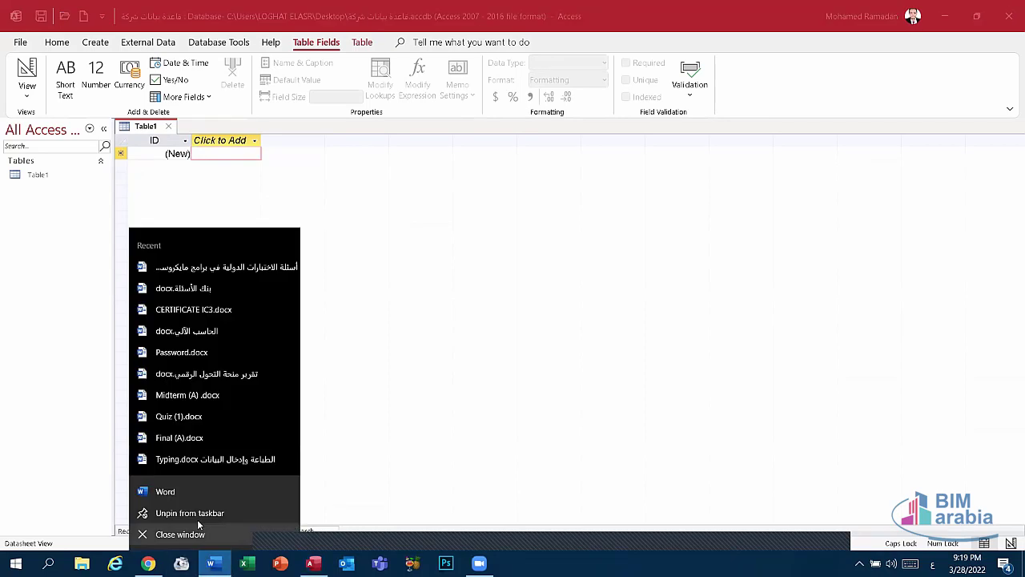
{"action": "left_click", "coordinate": [258, 491]}
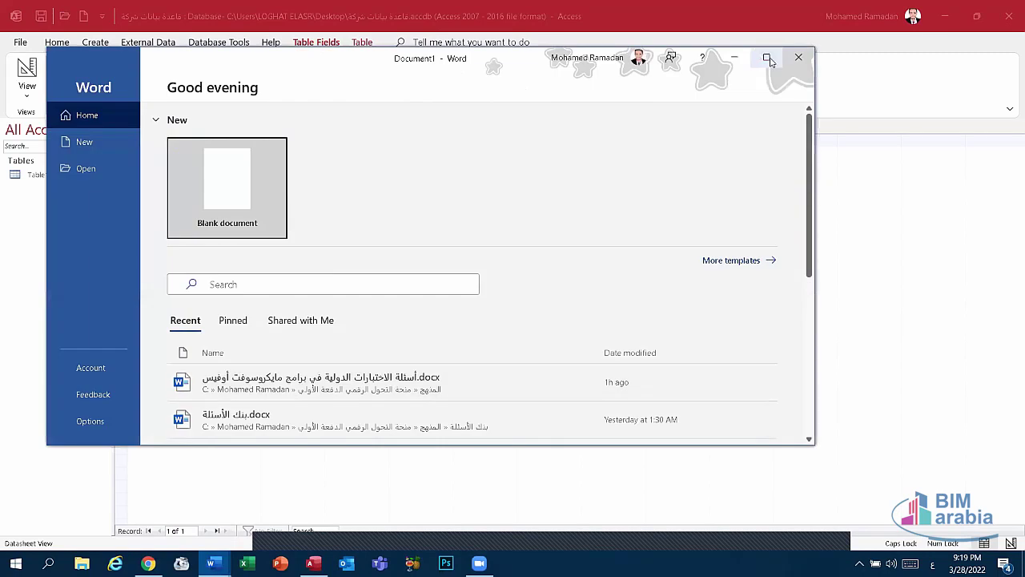
{"action": "left_click", "coordinate": [768, 59]}
{"action": "left_click", "coordinate": [215, 158]}
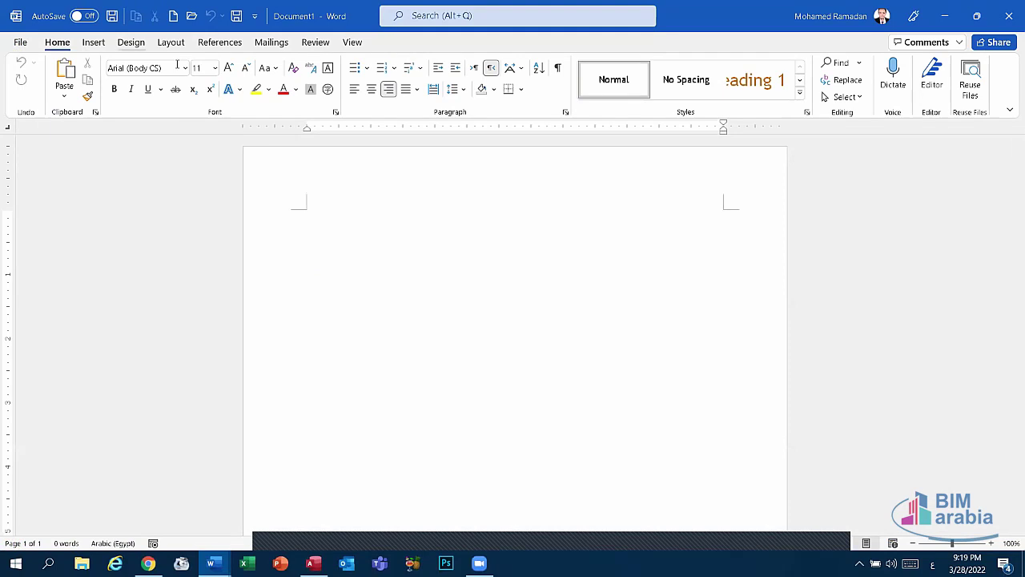
{"action": "left_click", "coordinate": [229, 68]}
{"action": "left_click", "coordinate": [228, 68]}
{"action": "left_click", "coordinate": [228, 68]}
{"action": "left_click", "coordinate": [228, 68]}
{"action": "left_click", "coordinate": [228, 68]}
{"action": "left_click", "coordinate": [228, 68]}
{"action": "left_click", "coordinate": [228, 68]}
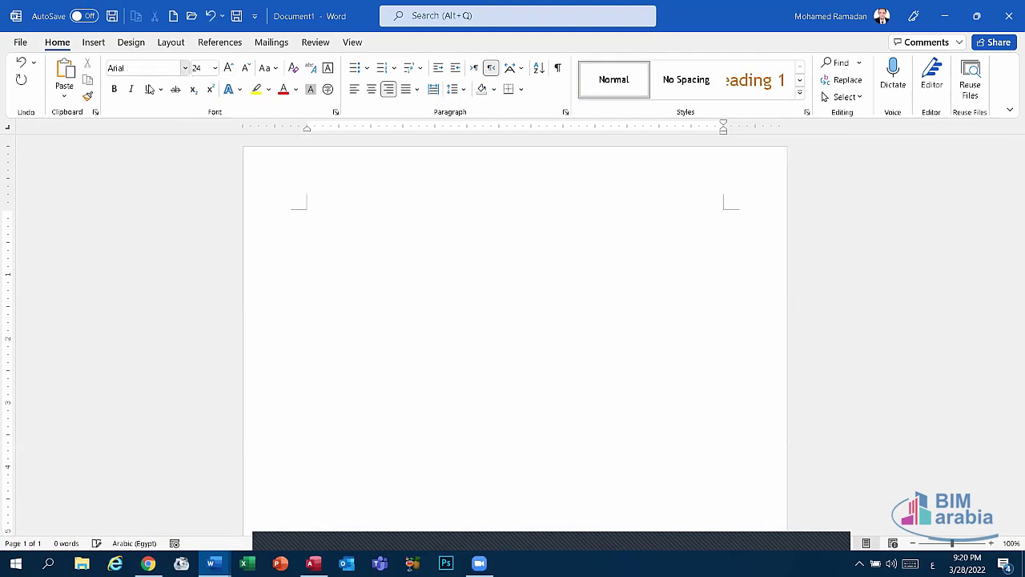
{"action": "left_click", "coordinate": [184, 69]}
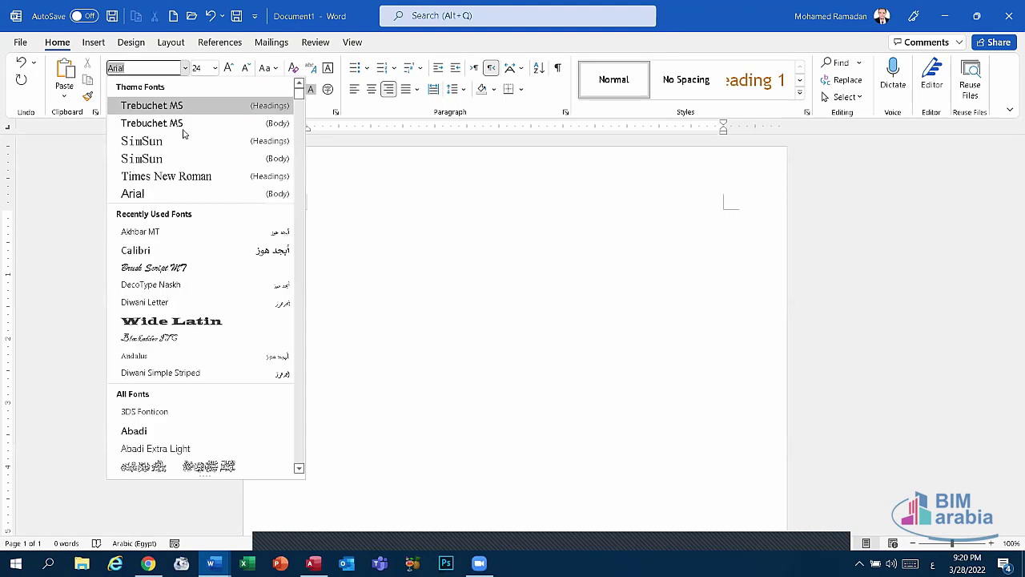
{"action": "left_click", "coordinate": [184, 174]}
Type the lines لعمل قاعدة بيانات and قاعدة بيانات مستشفى, correcting مستشفي's spelling.
{"action": "type", "text": "ل"}
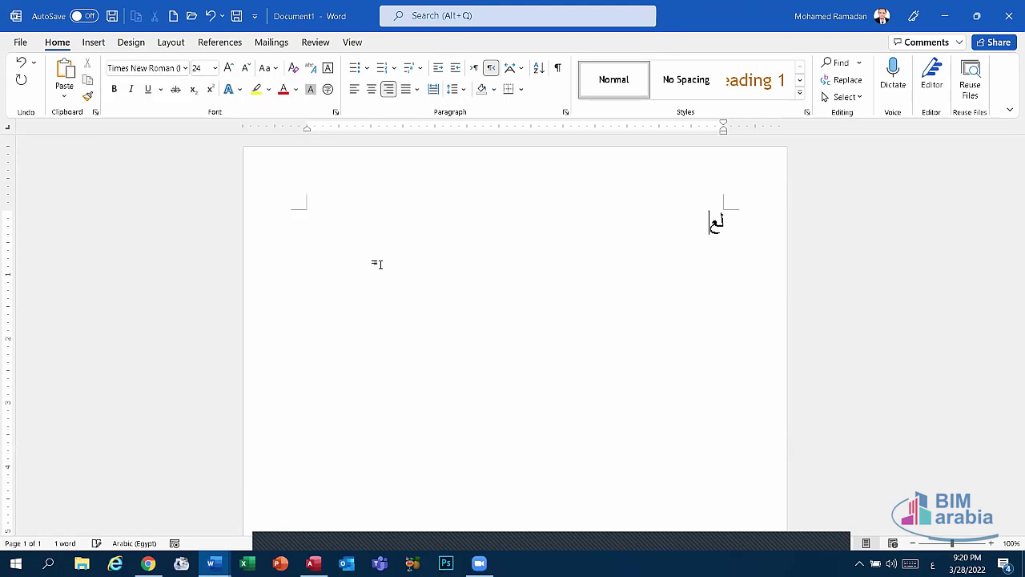
{"action": "type", "text": "عمل قاعدة"}
{"action": "type", "text": " بيانات"}
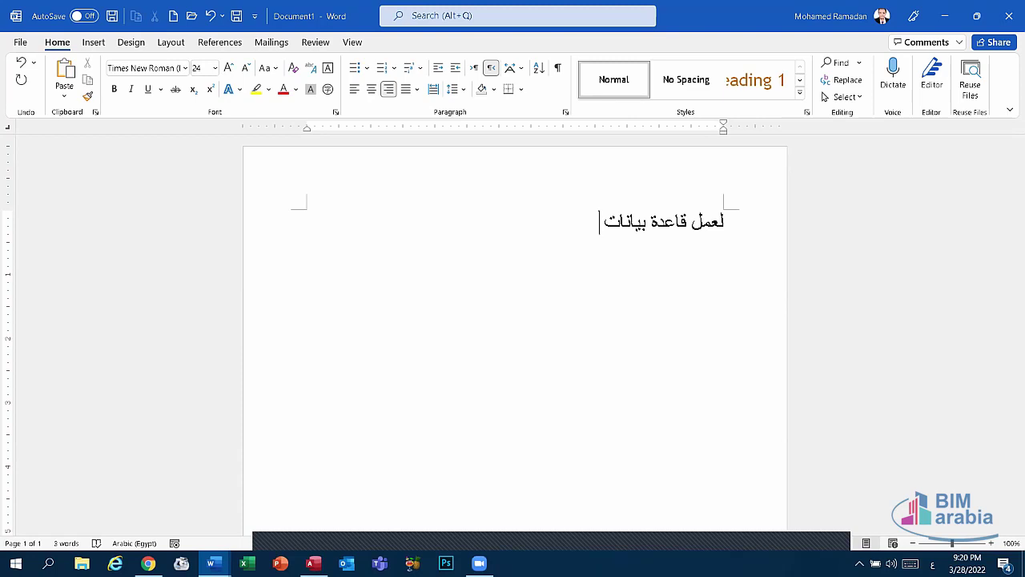
{"action": "key", "text": "Return"}
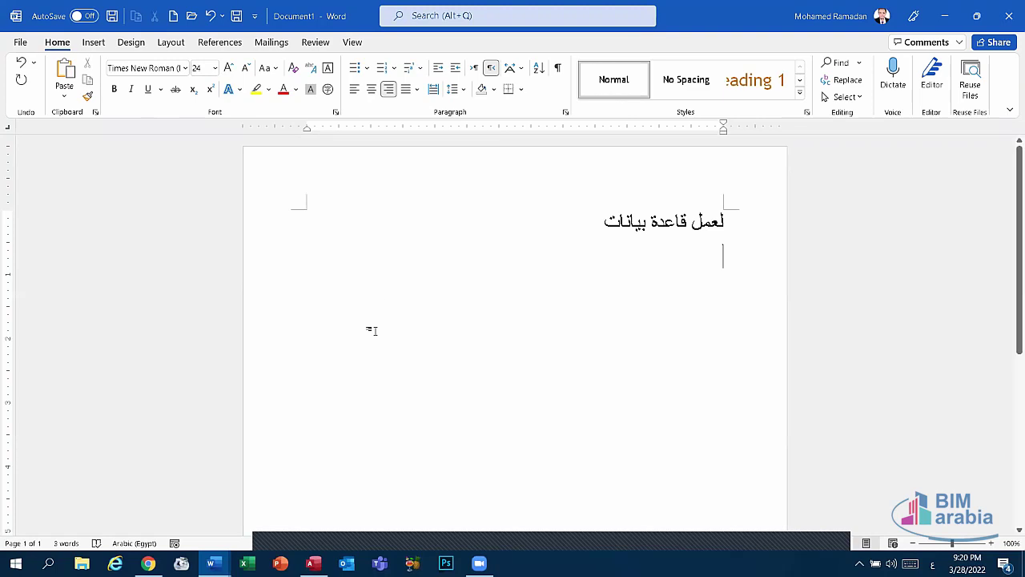
{"action": "type", "text": "قا"}
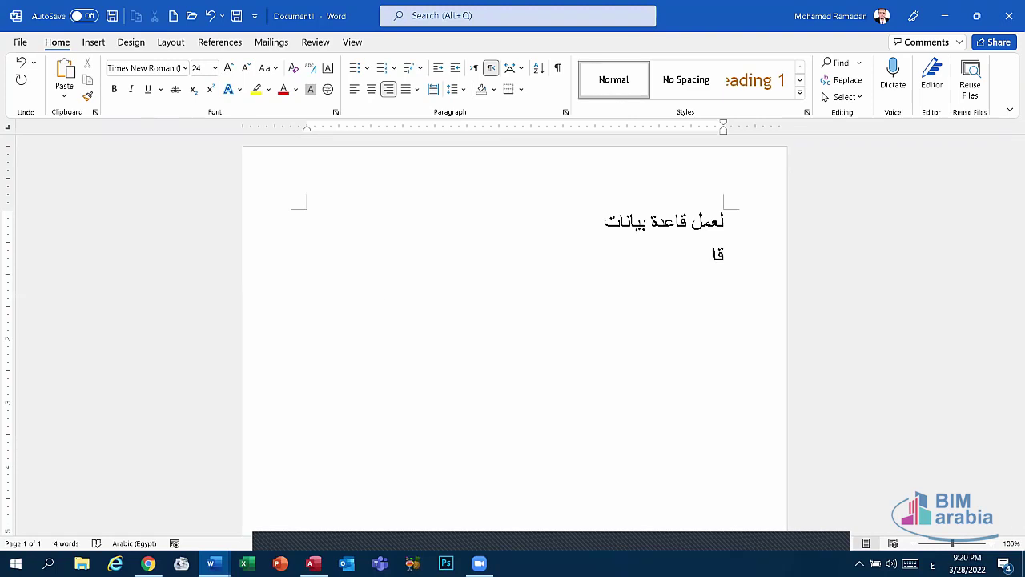
{"action": "type", "text": "عدة بيا"}
{"action": "type", "text": "نات مست"}
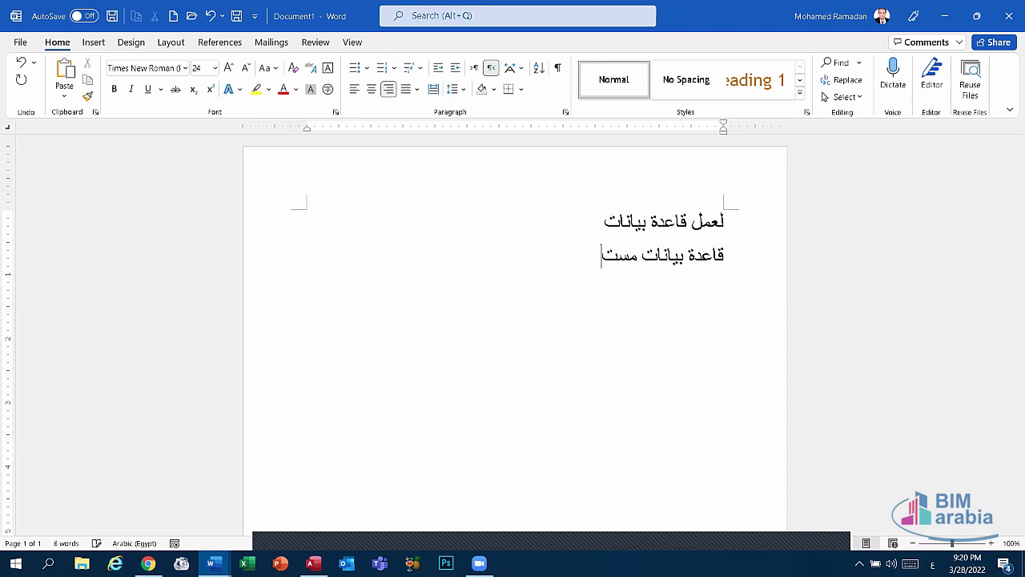
{"action": "type", "text": "شفي"}
{"action": "key", "text": "ctrl+Right"}
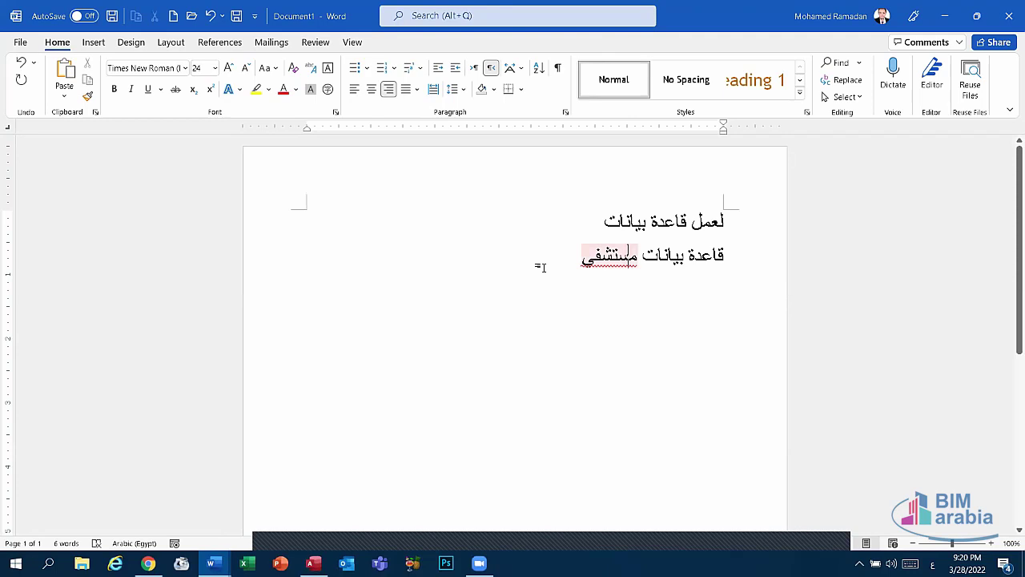
{"action": "right_click", "coordinate": [542, 267]}
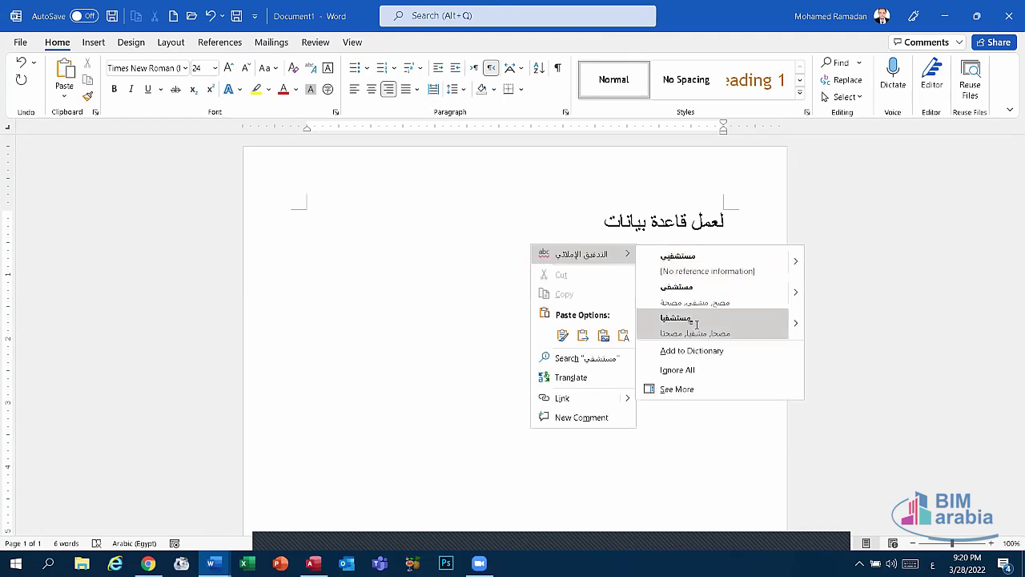
{"action": "left_click", "coordinate": [677, 256]}
{"action": "key", "text": "ctrl+a"}
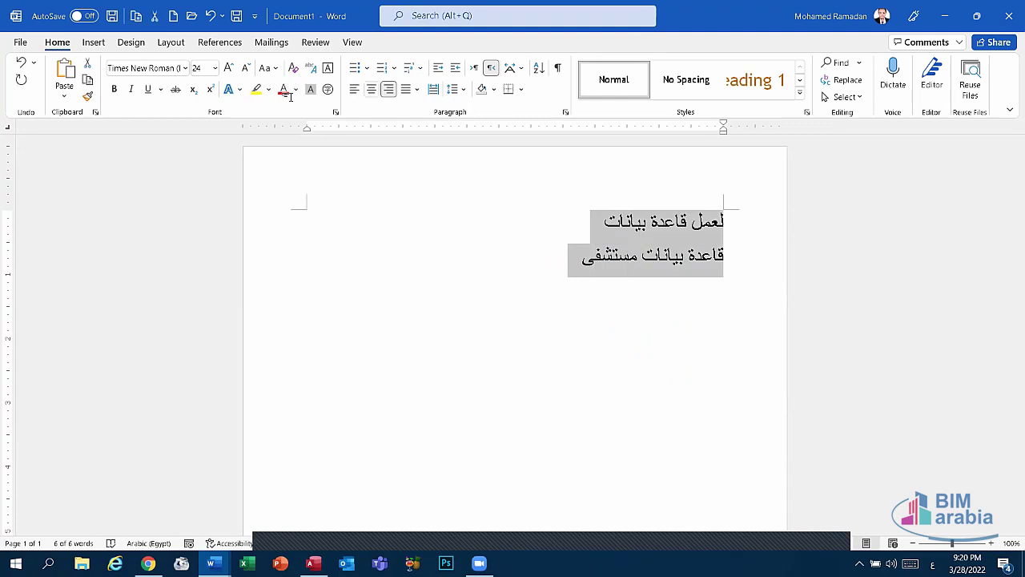
Make the two heading lines centred, dark red, bold and underlined.
{"action": "key", "text": "ctrl+e"}
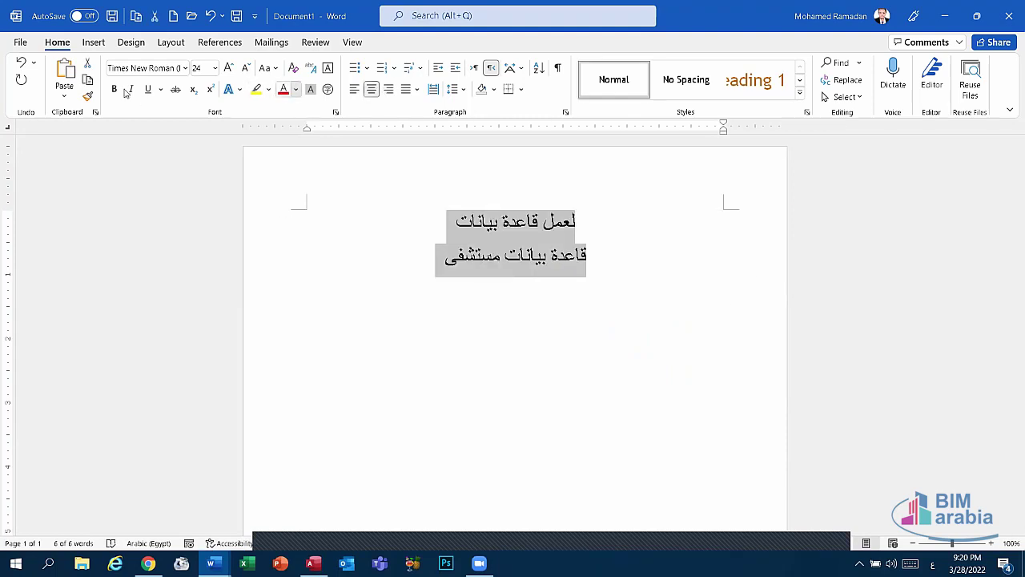
{"action": "left_click", "coordinate": [296, 89]}
{"action": "left_click", "coordinate": [281, 233]}
{"action": "key", "text": "ctrl+b"}
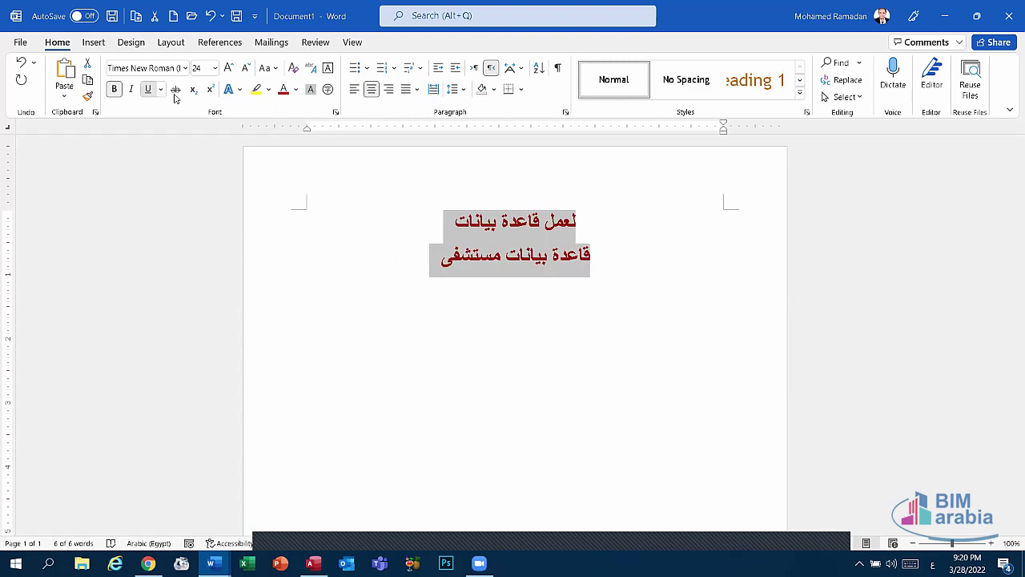
{"action": "key", "text": "ctrl+u"}
Start a plain, right-aligned bulleted line below the headings.
{"action": "left_click", "coordinate": [417, 267]}
{"action": "key", "text": "Return"}
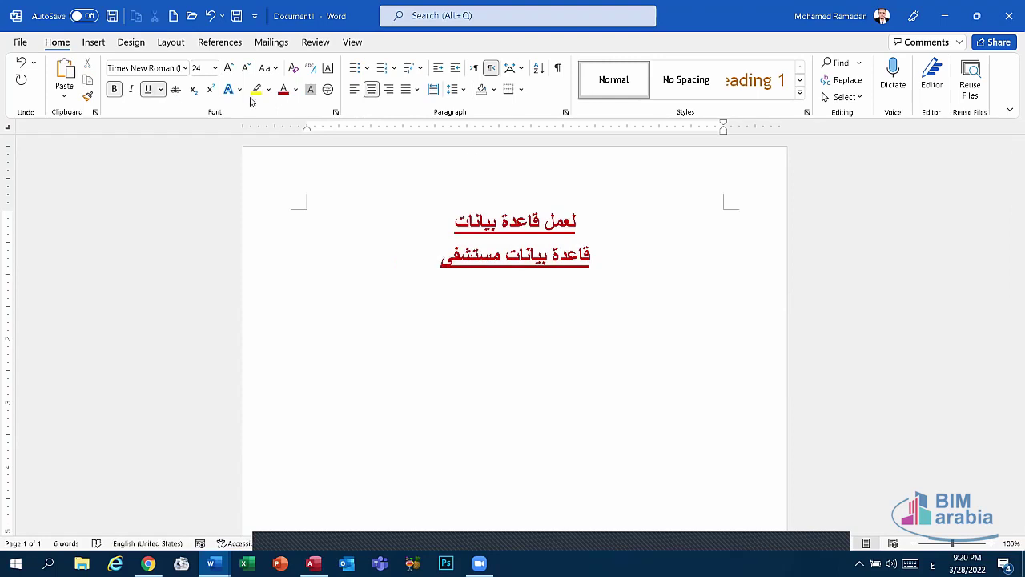
{"action": "left_click", "coordinate": [148, 89]}
{"action": "left_click", "coordinate": [114, 89]}
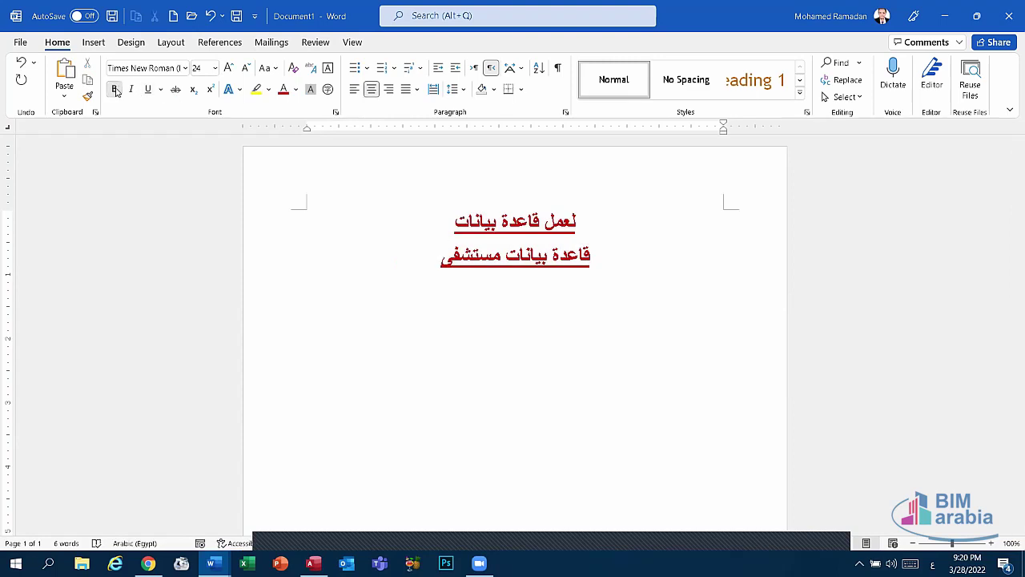
{"action": "left_click", "coordinate": [389, 88]}
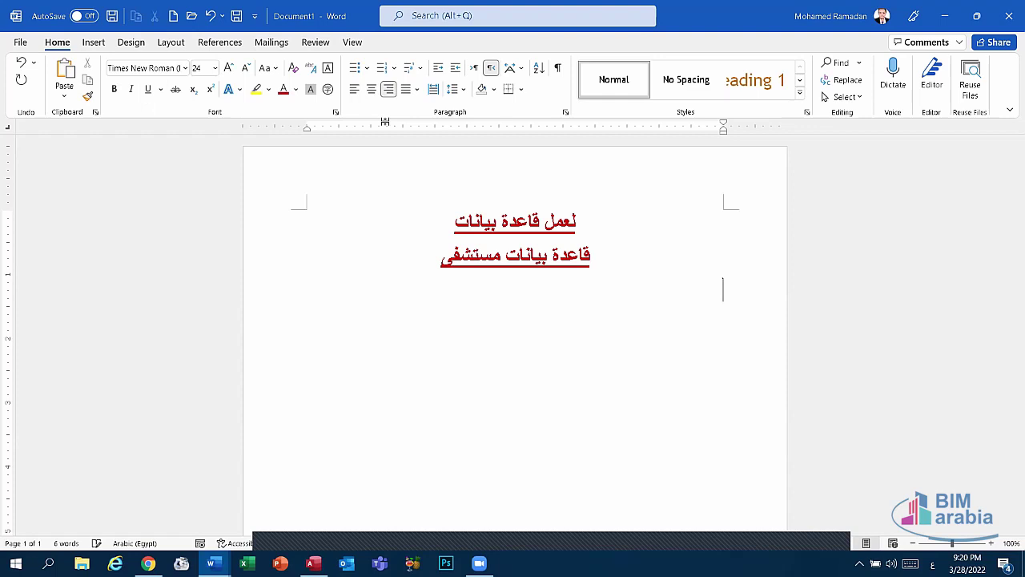
{"action": "left_click", "coordinate": [367, 68]}
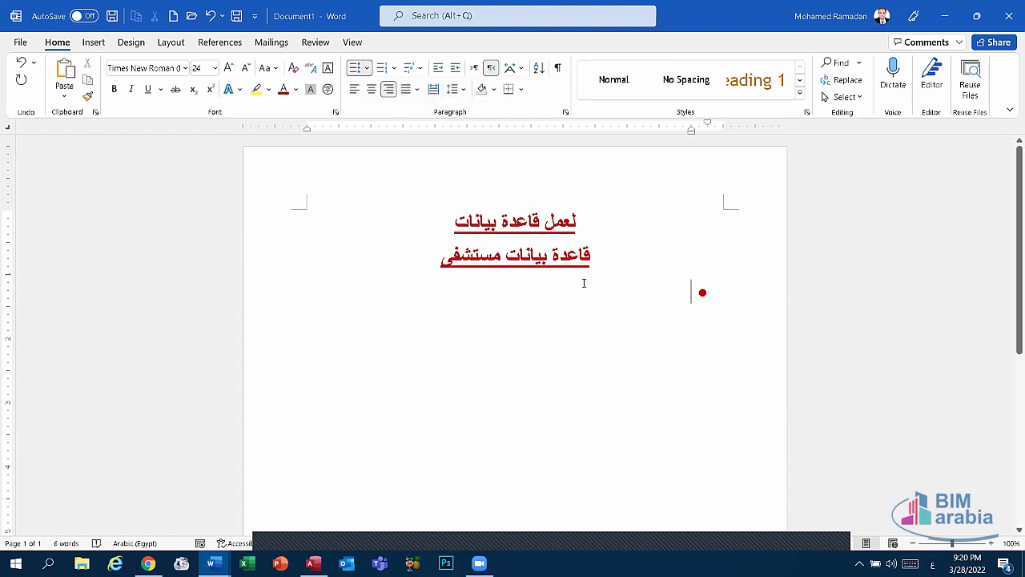
Type three bullets: تحديد الكيانات الأساسية, تحديد خصائص كل كيان, تحديد المفتاح الأساسي.
{"action": "type", "text": "تحدي"}
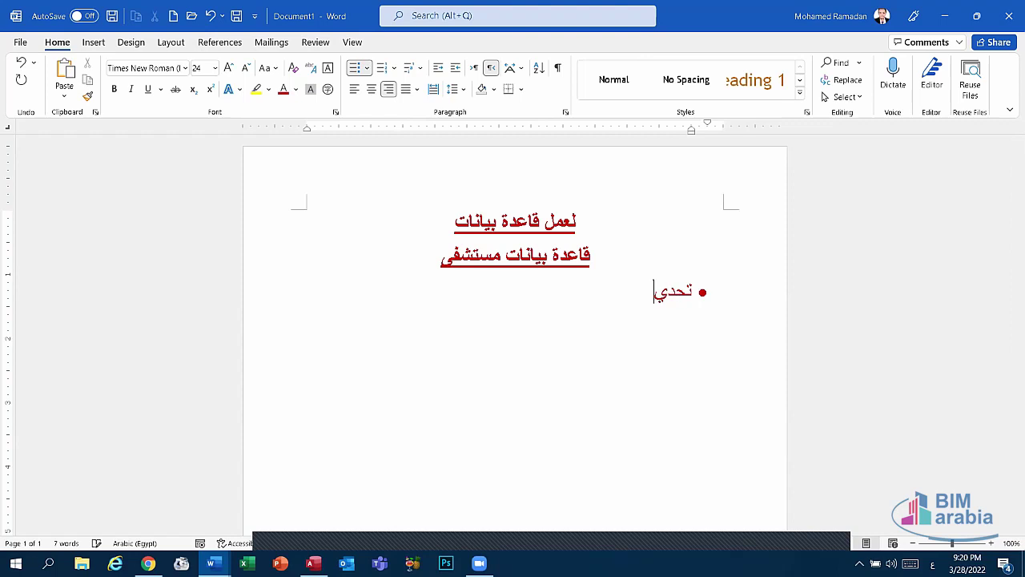
{"action": "type", "text": "د الكيان"}
{"action": "type", "text": "ات الأسا"}
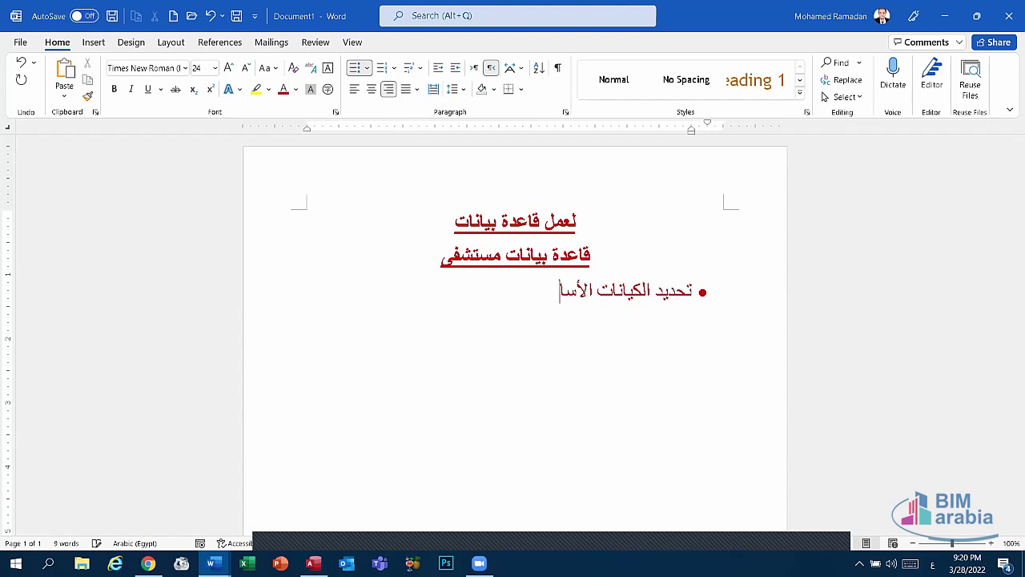
{"action": "type", "text": "ية"}
{"action": "key", "text": "BackSpace"}
{"action": "key", "text": "BackSpace"}
{"action": "type", "text": "سية"}
{"action": "key", "text": "Return"}
{"action": "type", "text": "تحدد"}
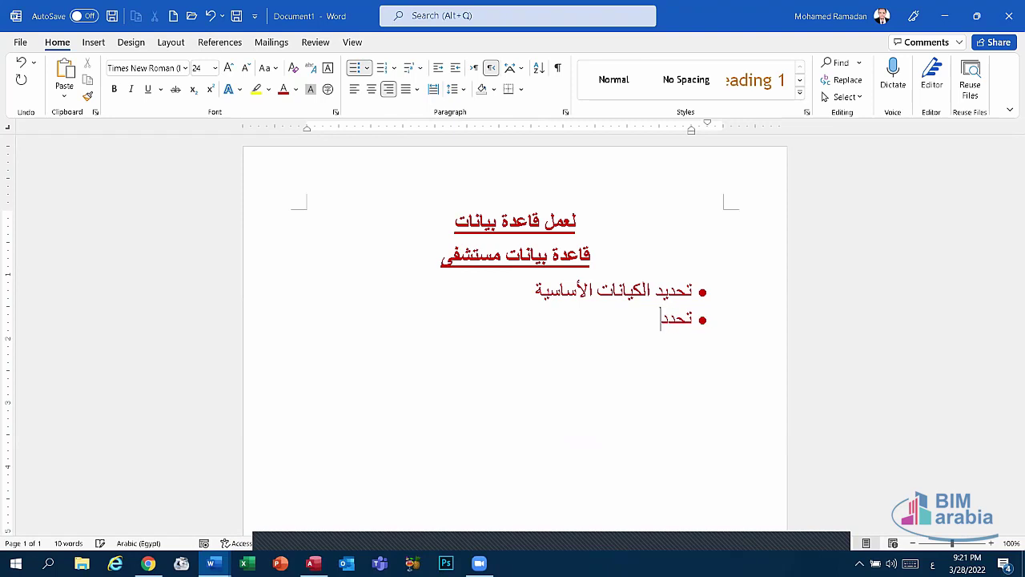
{"action": "key", "text": "BackSpace"}
{"action": "type", "text": "يد"}
{"action": "type", "text": " خصائص"}
{"action": "type", "text": " كل كيا"}
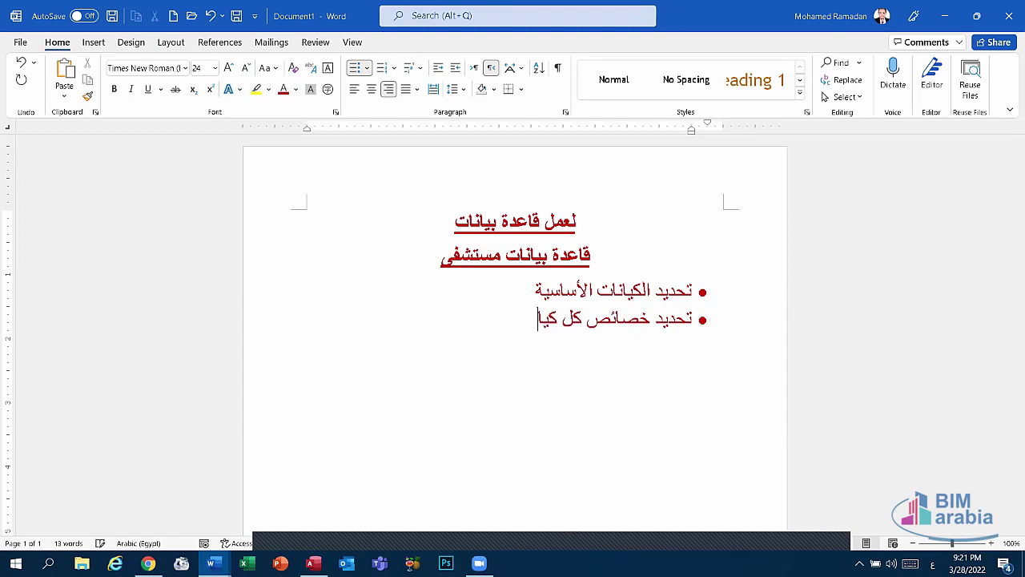
{"action": "type", "text": "ن"}
{"action": "key", "text": "Return"}
{"action": "type", "text": "تحدي"}
{"action": "type", "text": "د المفتاح"}
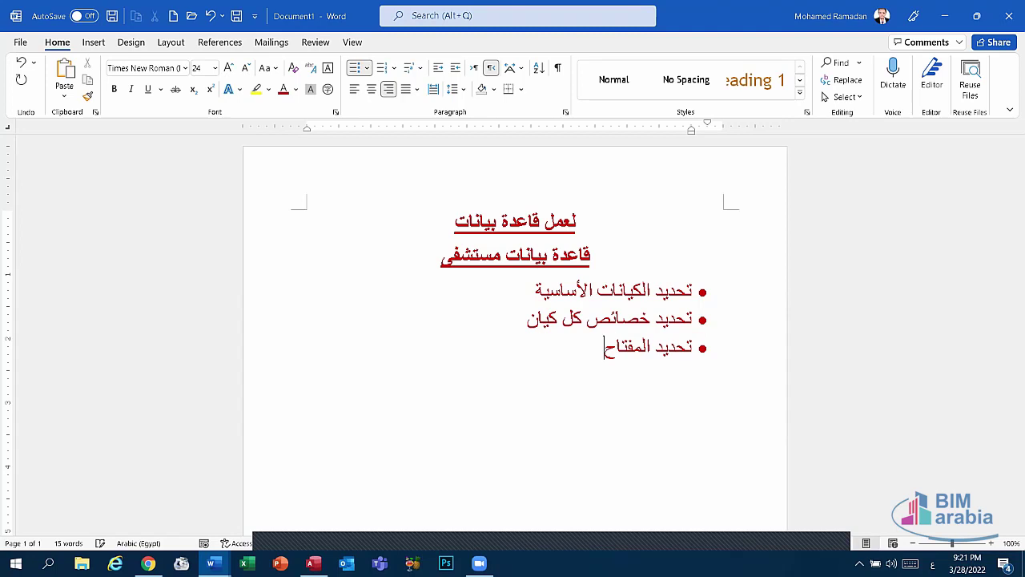
{"action": "type", "text": " الأسا"}
{"action": "type", "text": "سي"}
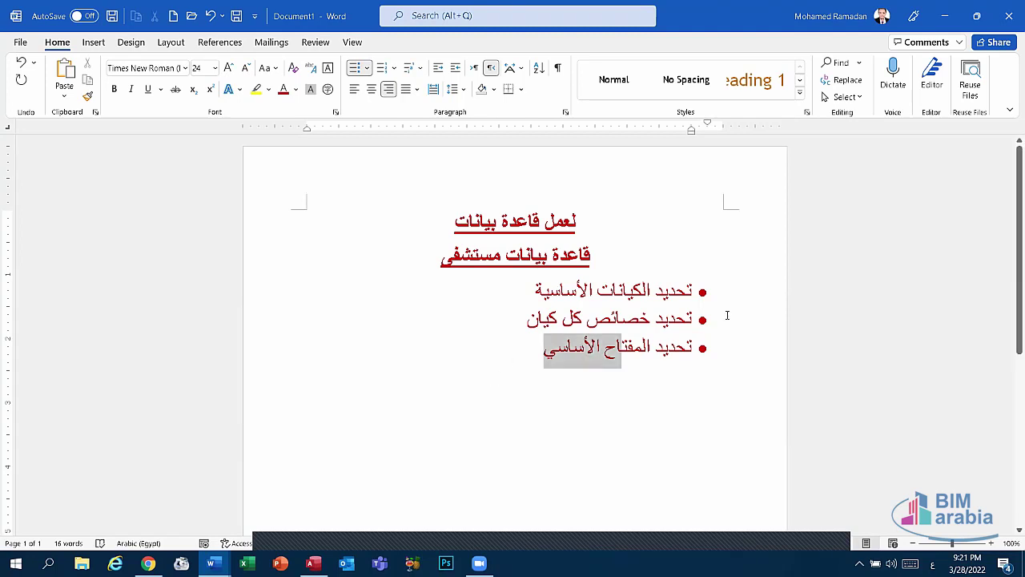
Make the three bullet lines black and bold.
{"action": "left_click_drag", "start_coordinate": [510, 360], "coordinate": [737, 228]}
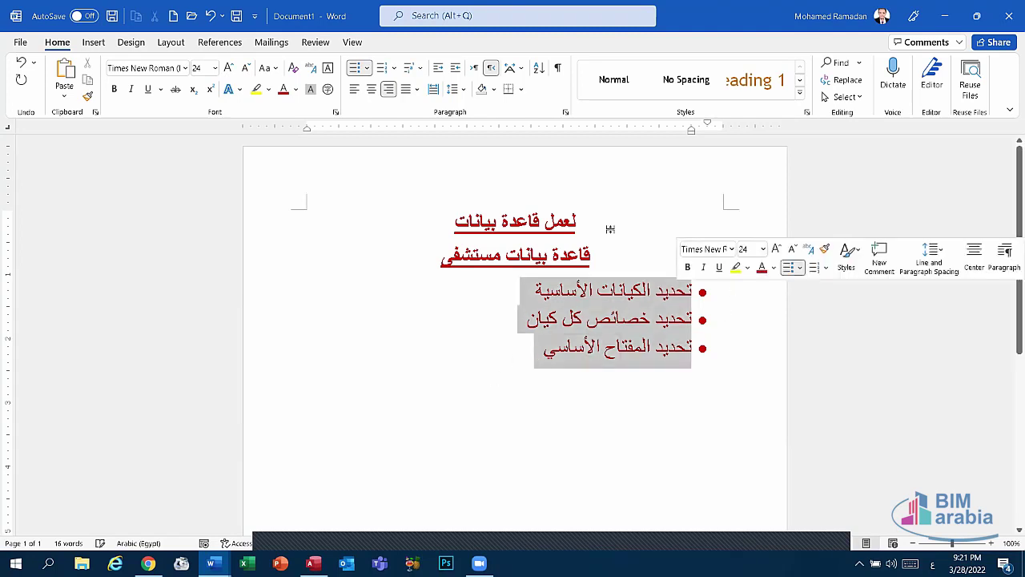
{"action": "left_click", "coordinate": [295, 91]}
{"action": "left_click", "coordinate": [292, 142]}
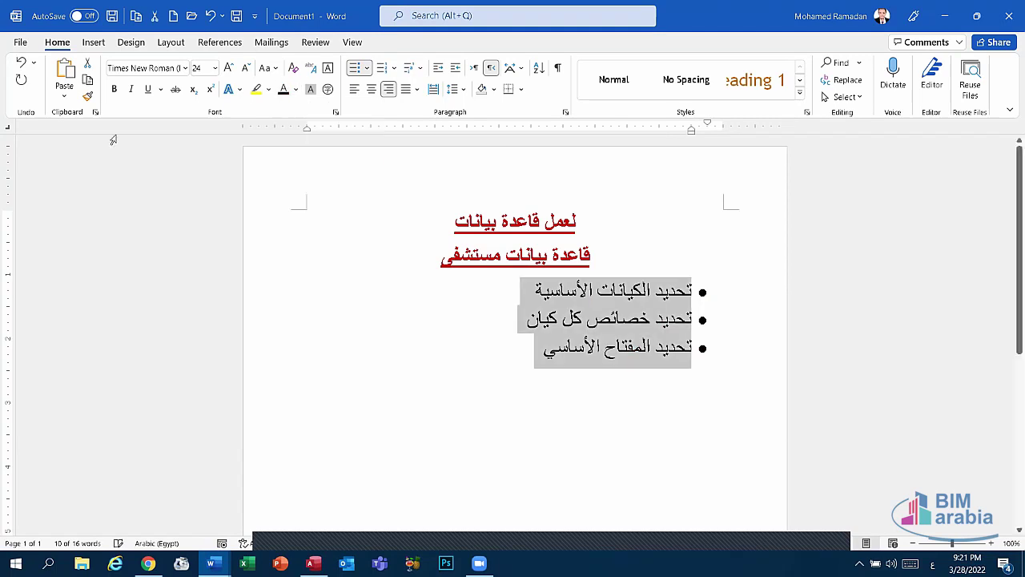
{"action": "left_click", "coordinate": [114, 89]}
{"action": "left_click", "coordinate": [549, 349]}
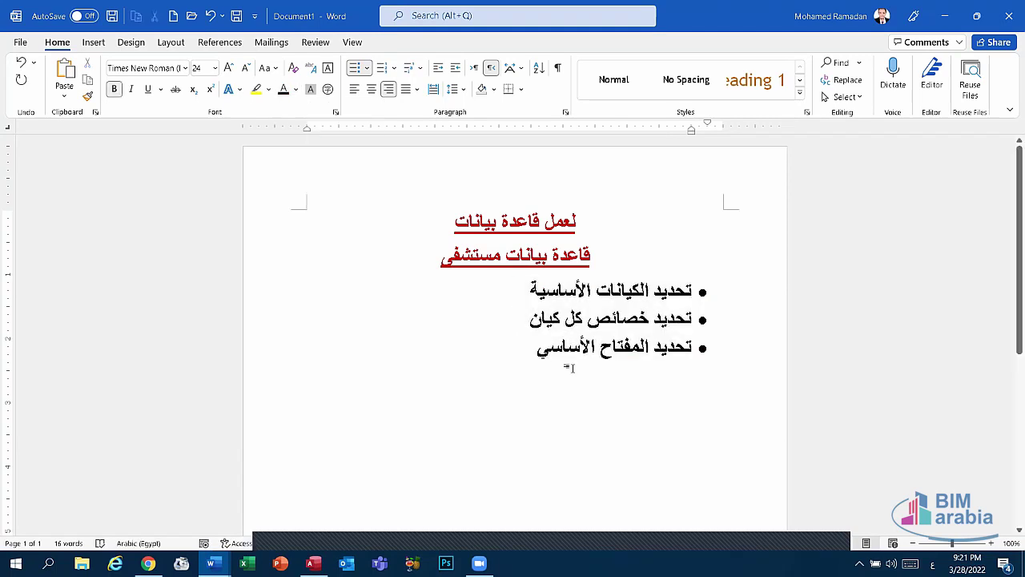
Frame the page with a 3 pt thick double-line box border.
{"action": "left_click", "coordinate": [131, 42]}
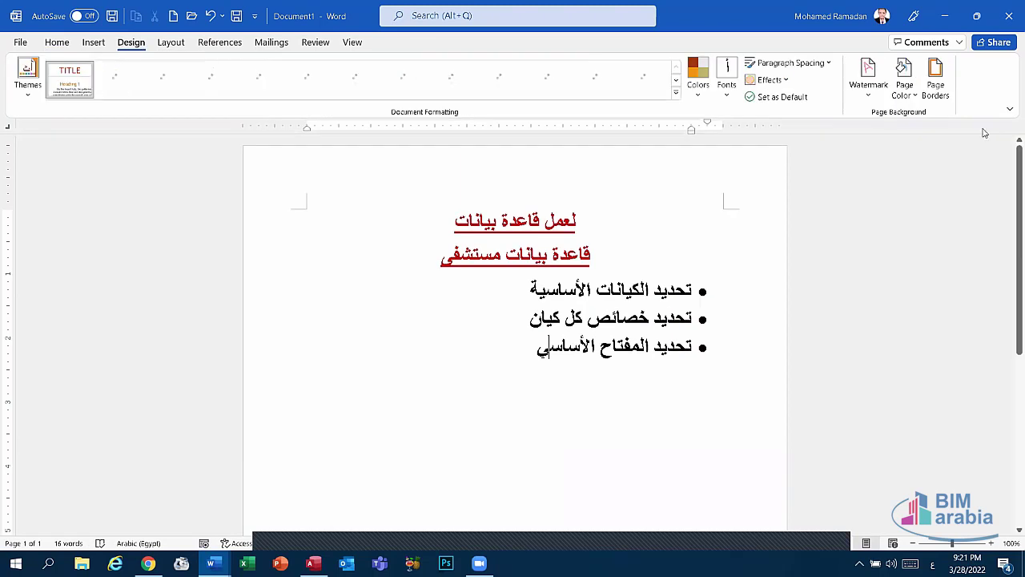
{"action": "left_click", "coordinate": [936, 80]}
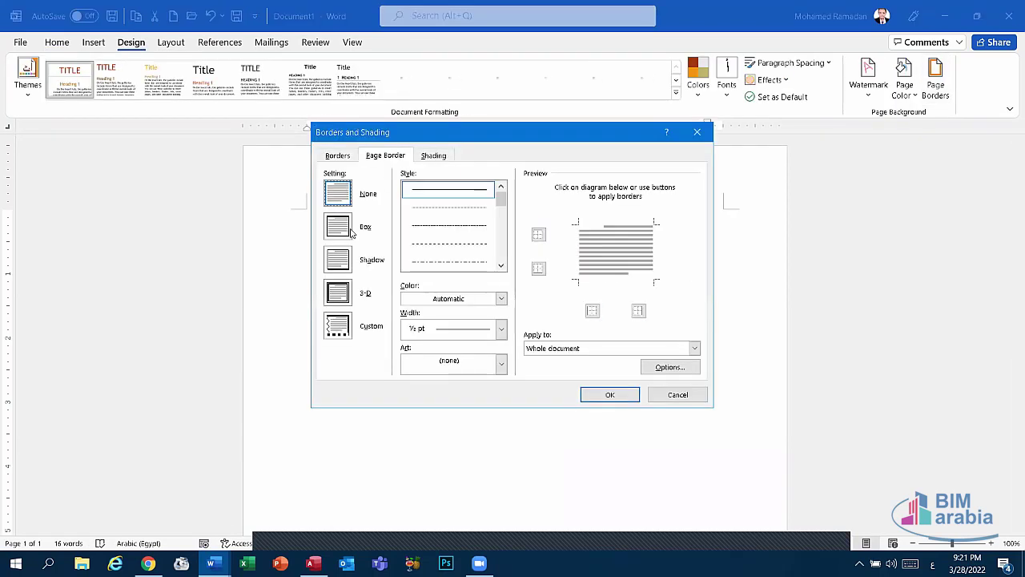
{"action": "left_click", "coordinate": [343, 229]}
{"action": "left_click", "coordinate": [501, 266]}
{"action": "left_click", "coordinate": [502, 265]}
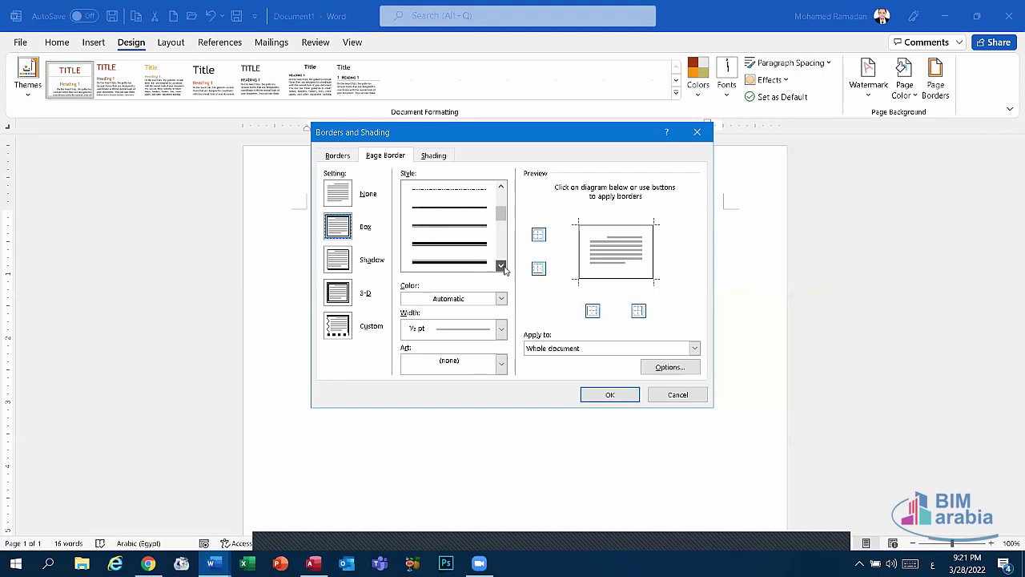
{"action": "left_click", "coordinate": [472, 256]}
{"action": "left_click", "coordinate": [475, 261]}
{"action": "left_click", "coordinate": [609, 395]}
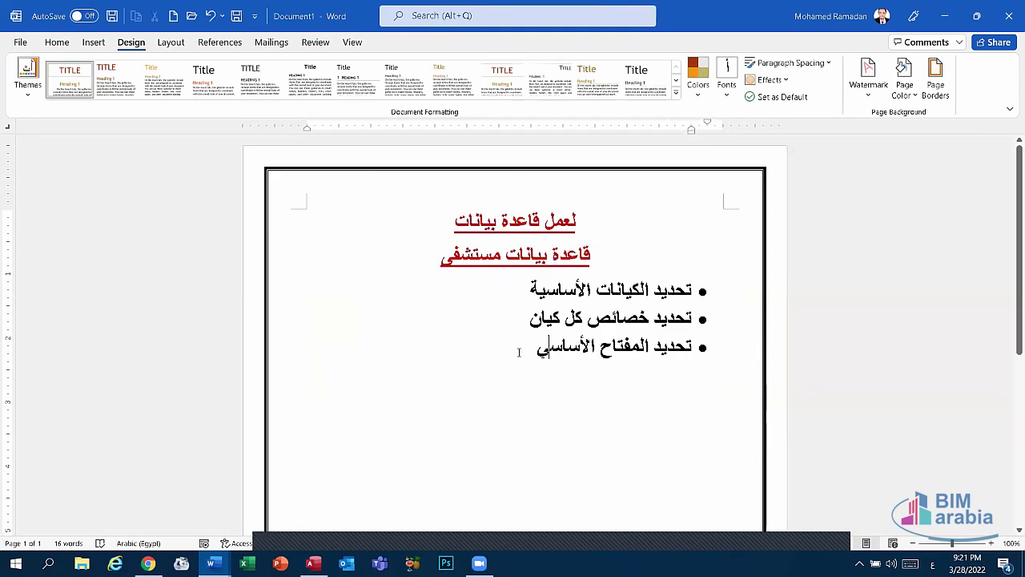
{"action": "key", "text": "Return"}
Remove the extra bullet line and start an English entry at the end of the first bullet.
{"action": "key", "text": "BackSpace"}
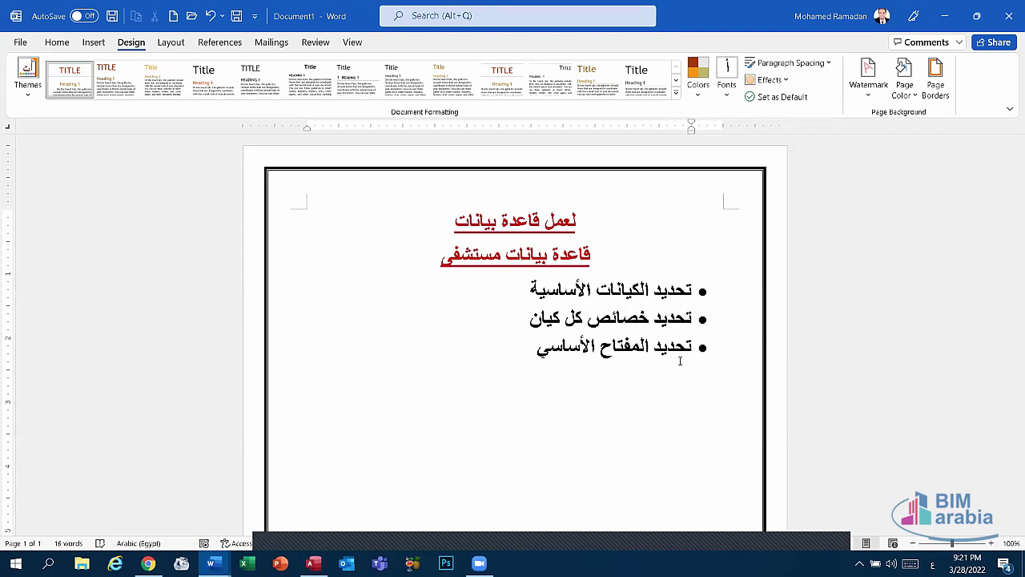
{"action": "left_click", "coordinate": [522, 290]}
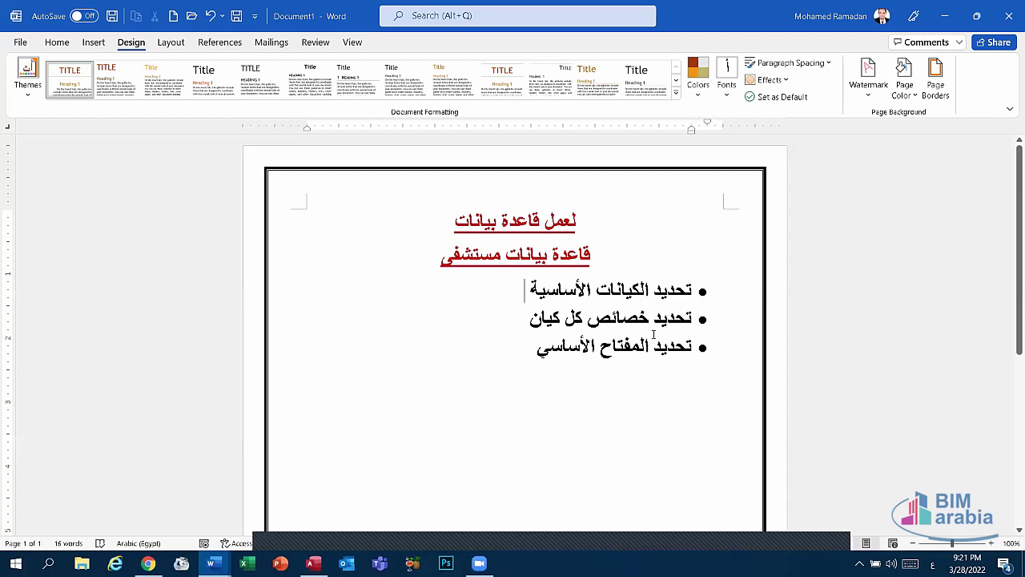
{"action": "key", "text": "alt+shift"}
{"action": "type", "text": "("}
{"action": "key", "text": "alt+shift"}
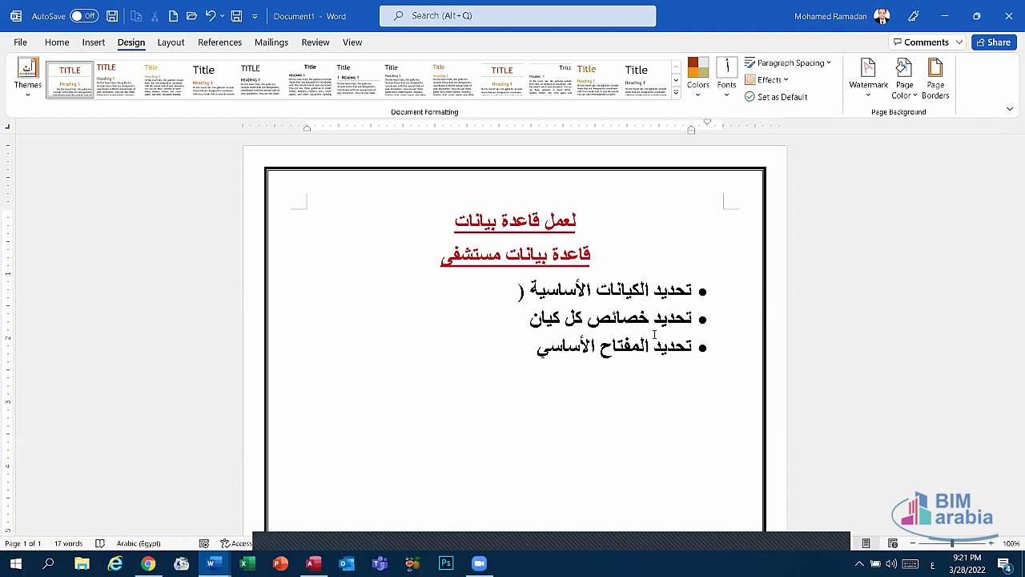
{"action": "key", "text": "alt+shift"}
{"action": "type", "text": "1"}
{"action": "key", "text": "BackSpace"}
{"action": "key", "text": "alt+shift"}
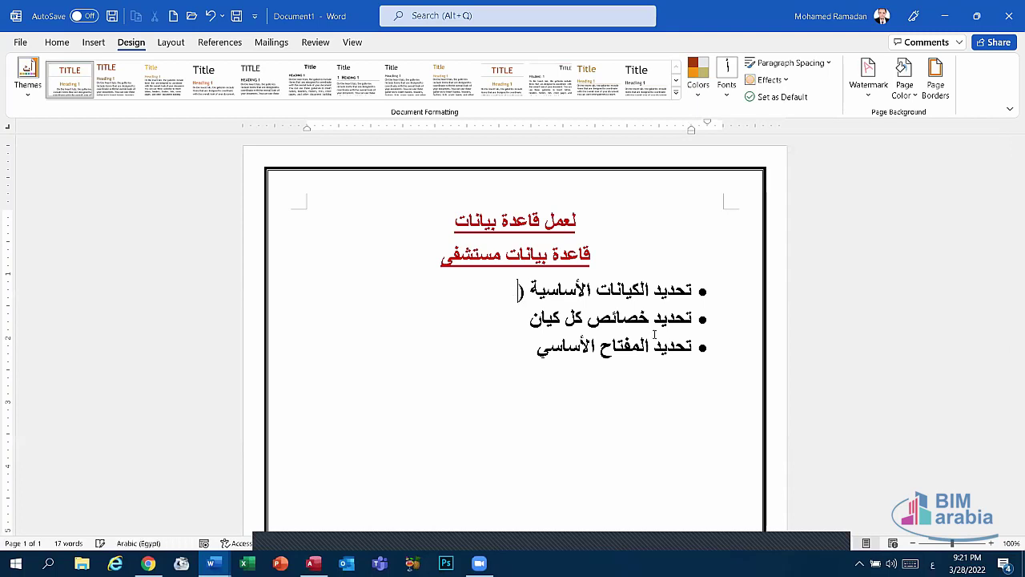
{"action": "type", "text": "1"}
{"action": "key", "text": "BackSpace"}
{"action": "key", "text": "alt+shift"}
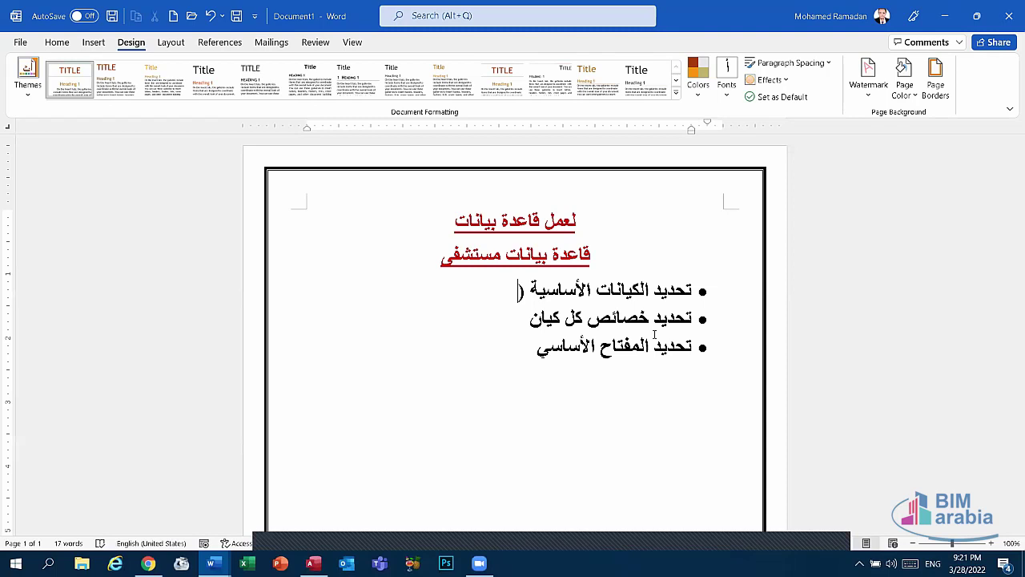
Append '(Doctors - Nursing - Patient)' to the first bullet, then return input to Arabic.
{"action": "type", "text": "d"}
{"action": "key", "text": "BackSpace"}
{"action": "type", "text": "ي"}
{"action": "key", "text": "BackSpace"}
{"action": "type", "text": "Doc"}
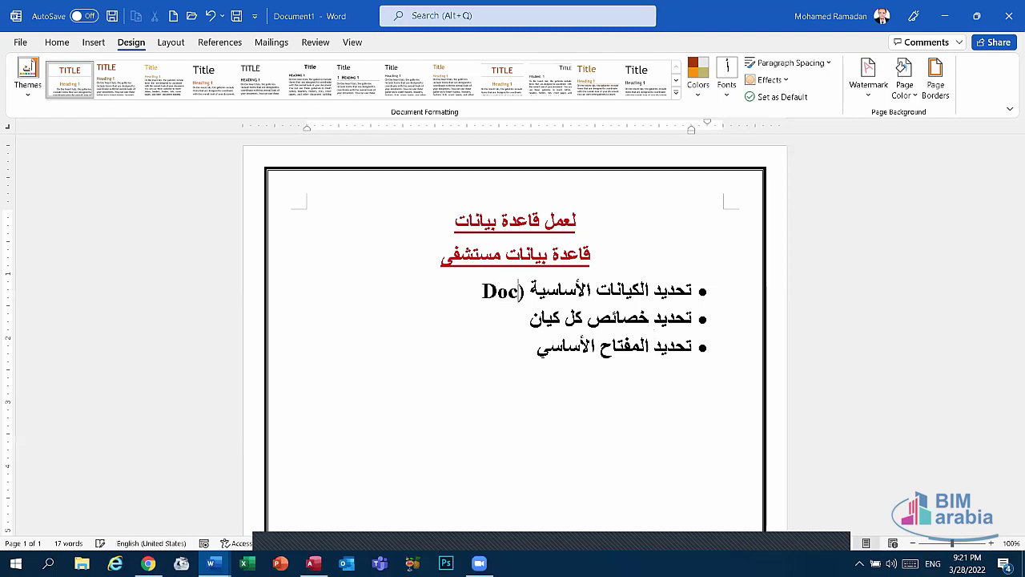
{"action": "type", "text": "tors "}
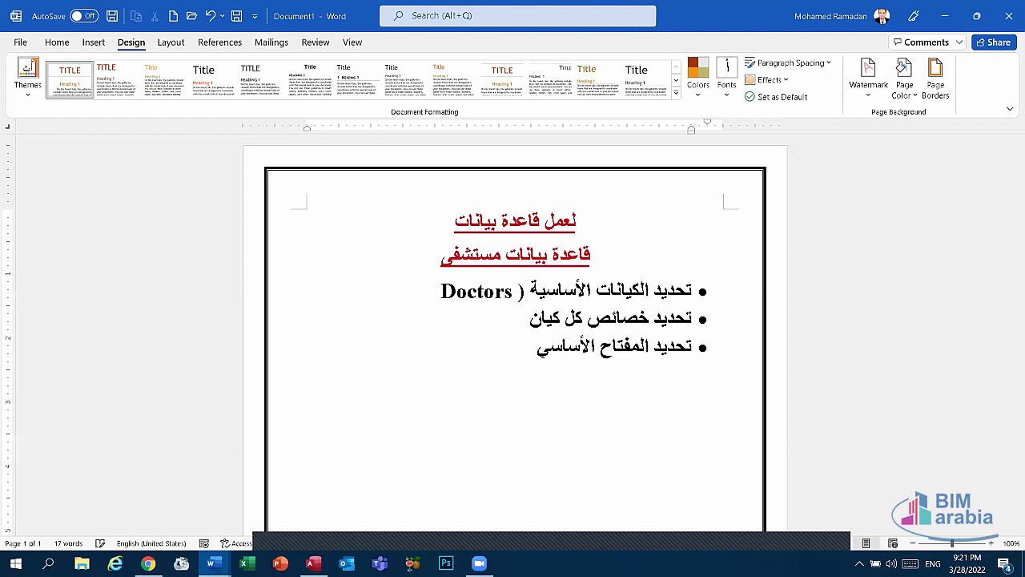
{"action": "type", "text": "- N"}
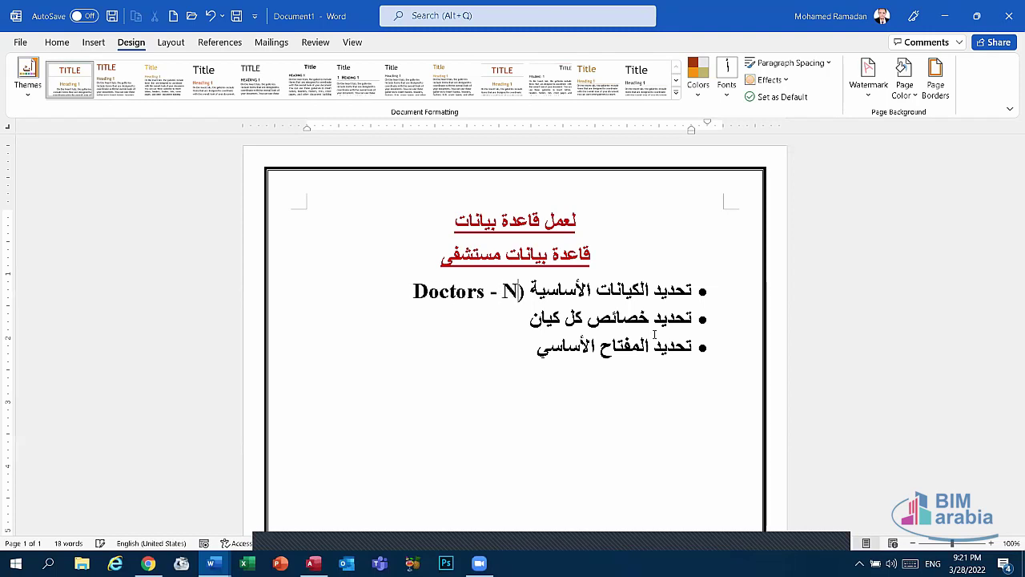
{"action": "type", "text": "ursin"}
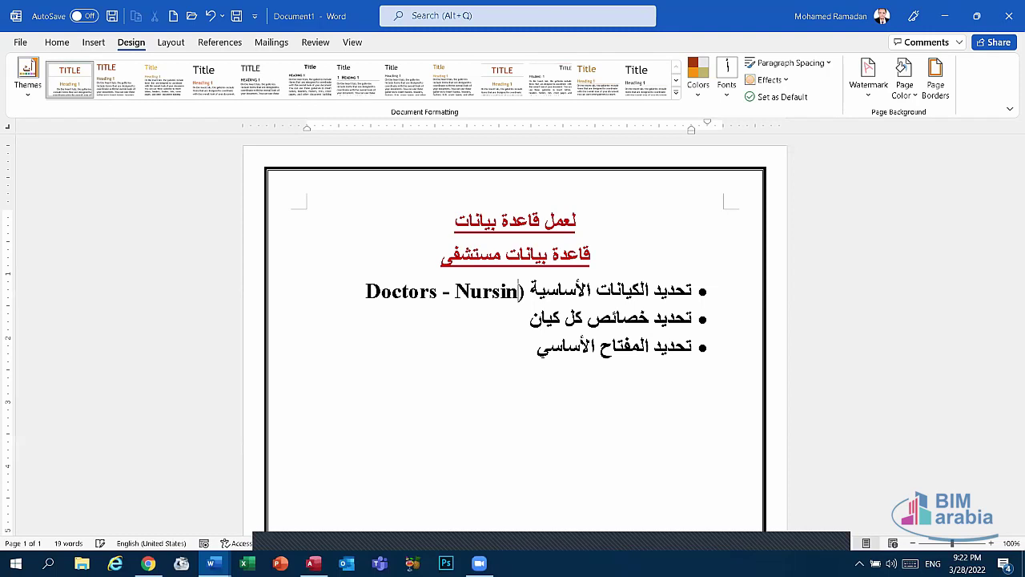
{"action": "type", "text": "g - "}
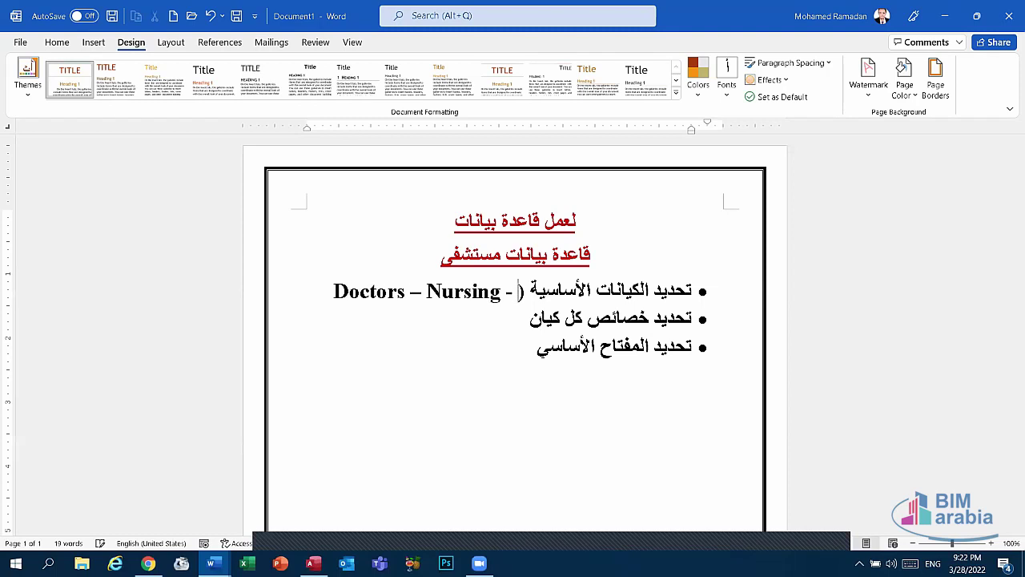
{"action": "type", "text": "Pa"}
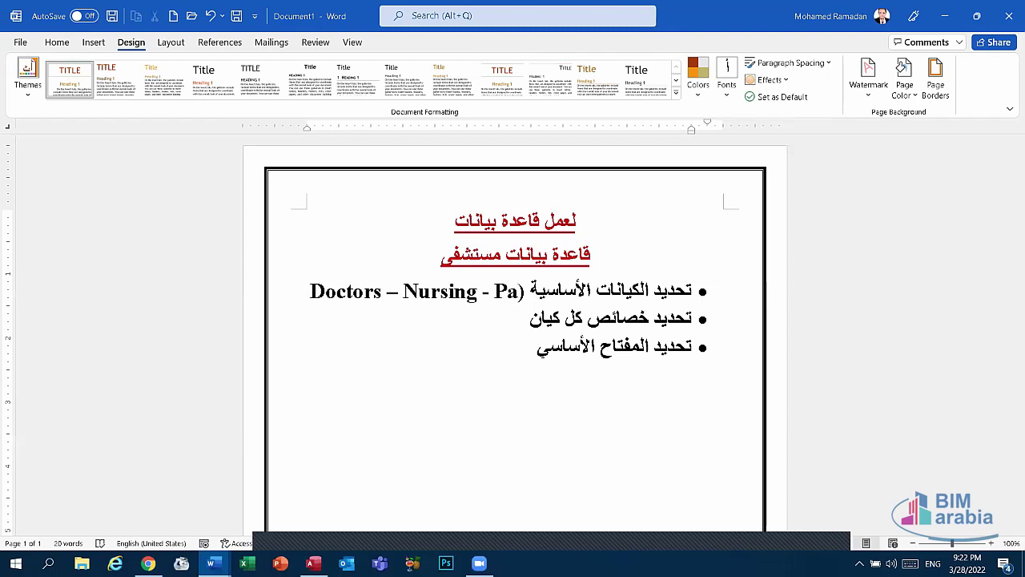
{"action": "type", "text": "tient"}
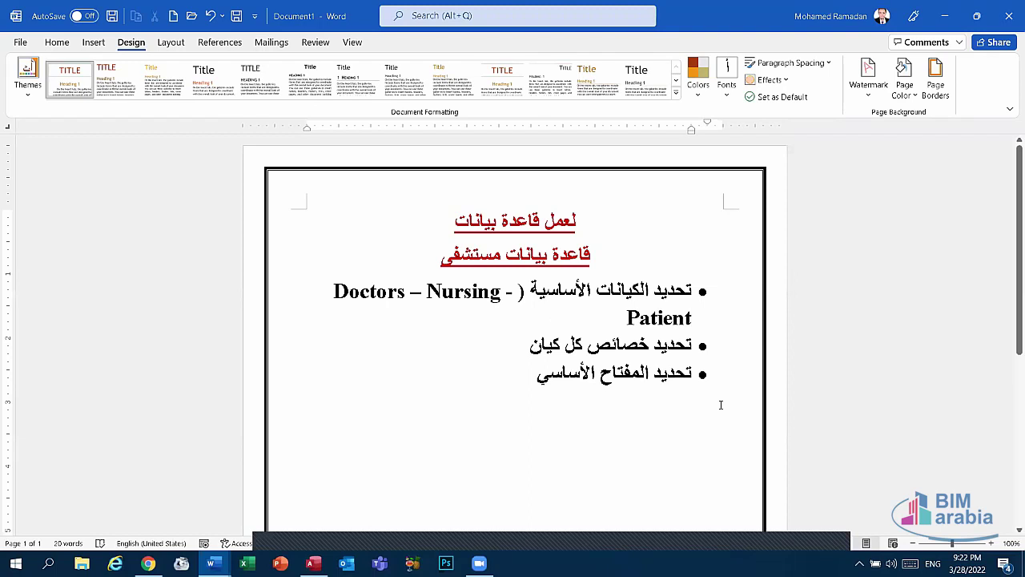
{"action": "left_click", "coordinate": [933, 563]}
{"action": "left_click", "coordinate": [920, 492]}
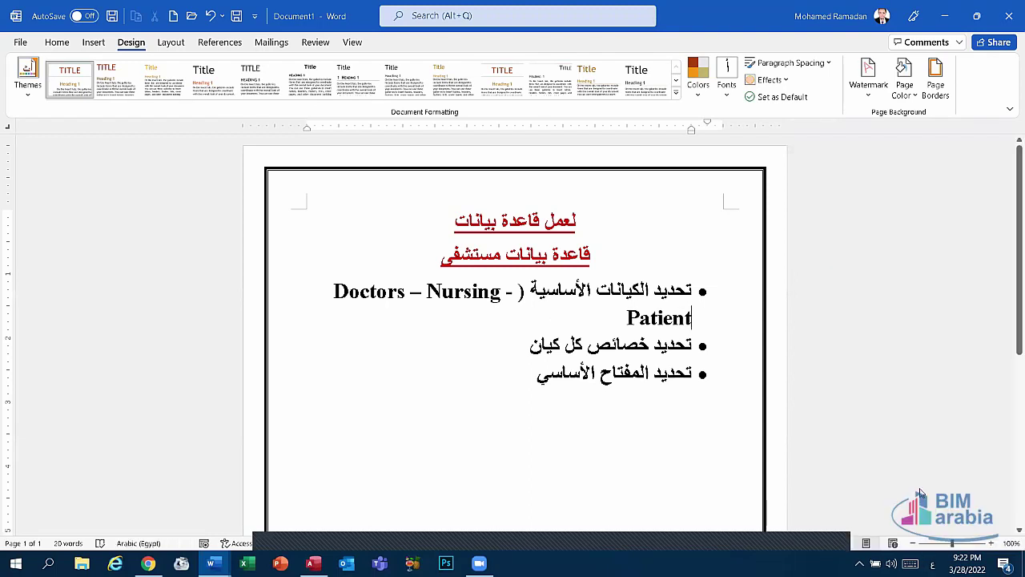
{"action": "type", "text": ")"}
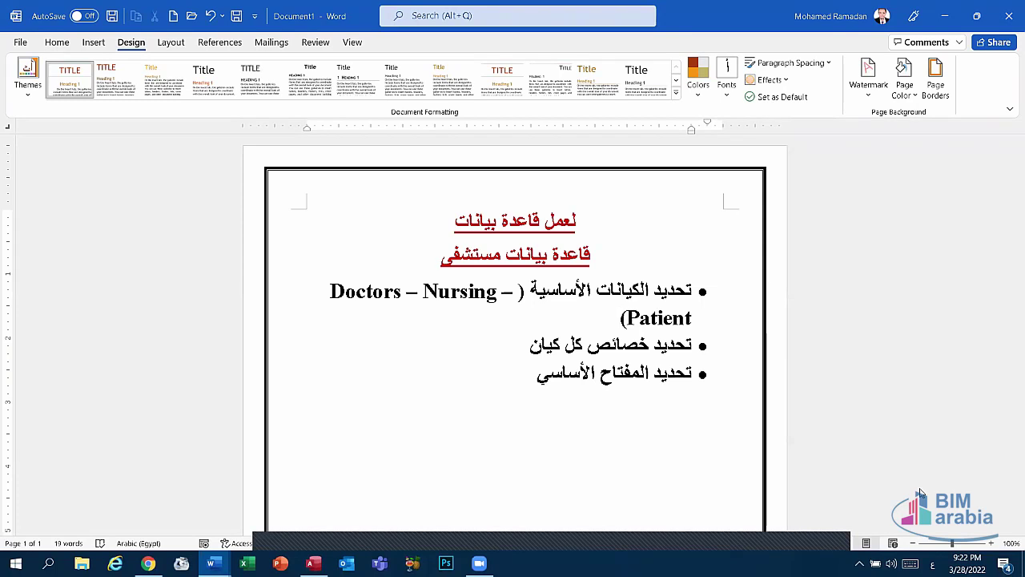
{"action": "double_click", "coordinate": [332, 290]}
{"action": "left_click", "coordinate": [519, 347]}
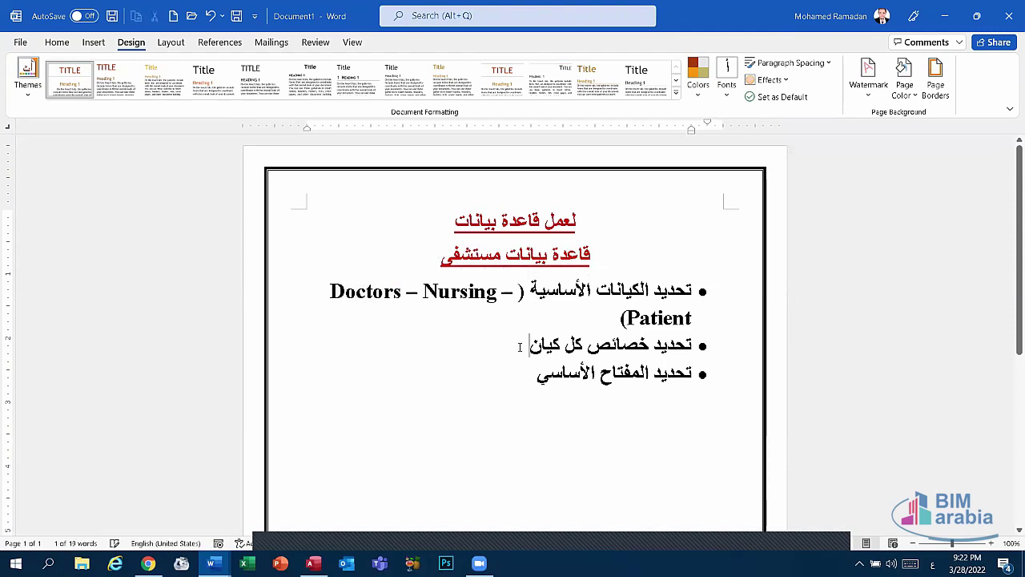
{"action": "key", "text": "alt+shift"}
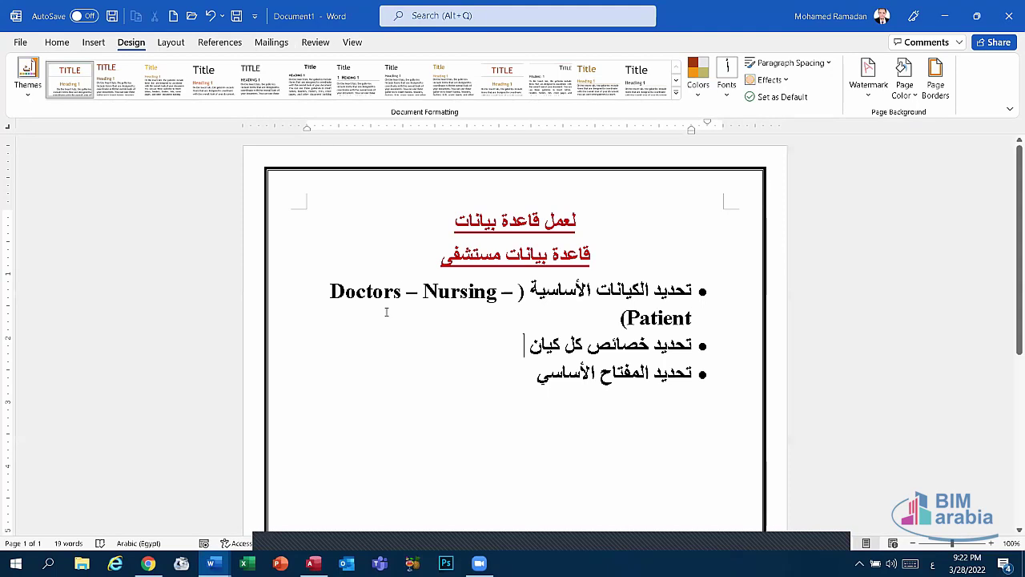
{"action": "left_click_drag", "start_coordinate": [401, 293], "coordinate": [346, 294]}
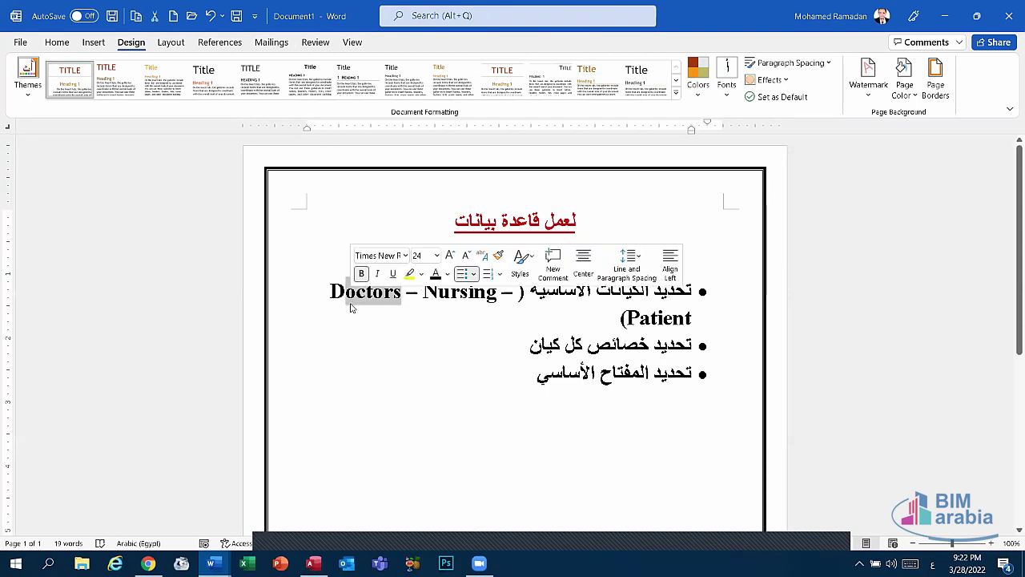
{"action": "left_click", "coordinate": [441, 306]}
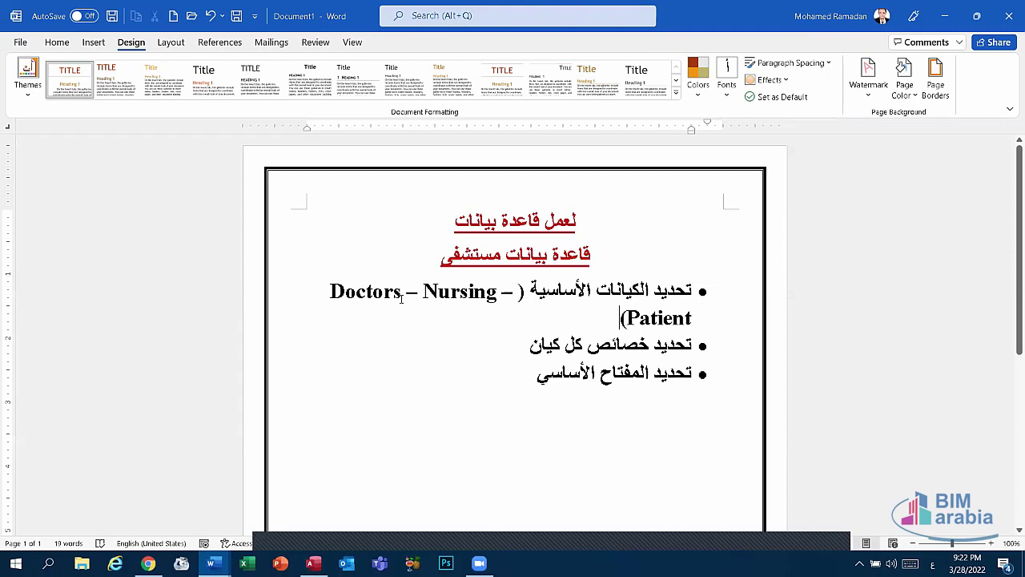
{"action": "left_click", "coordinate": [473, 354]}
{"action": "type", "text": "("}
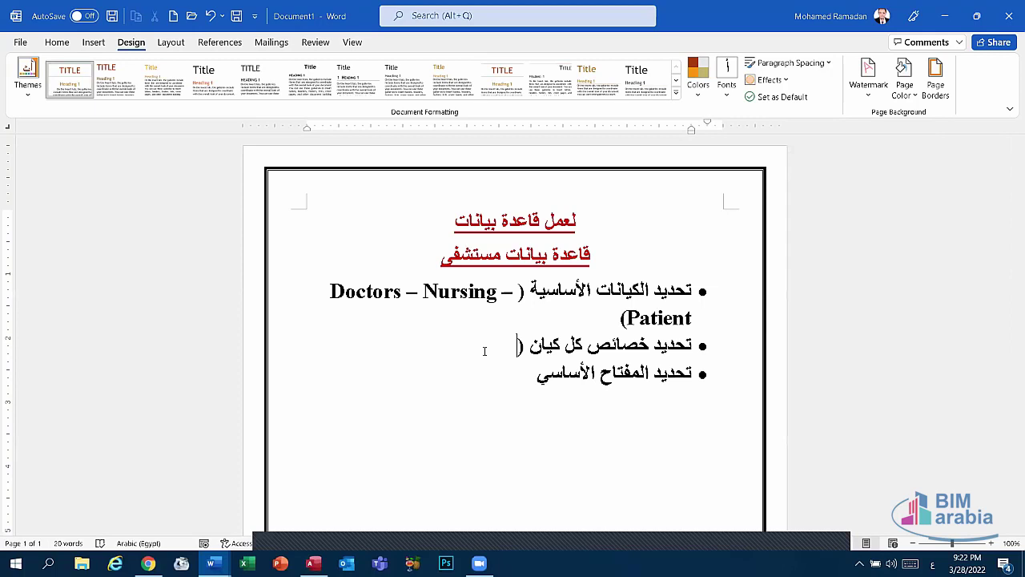
{"action": "type", "text": "ي"}
{"action": "key", "text": "BackSpace"}
{"action": "key", "text": "alt+shift"}
{"action": "type", "text": "Doc"}
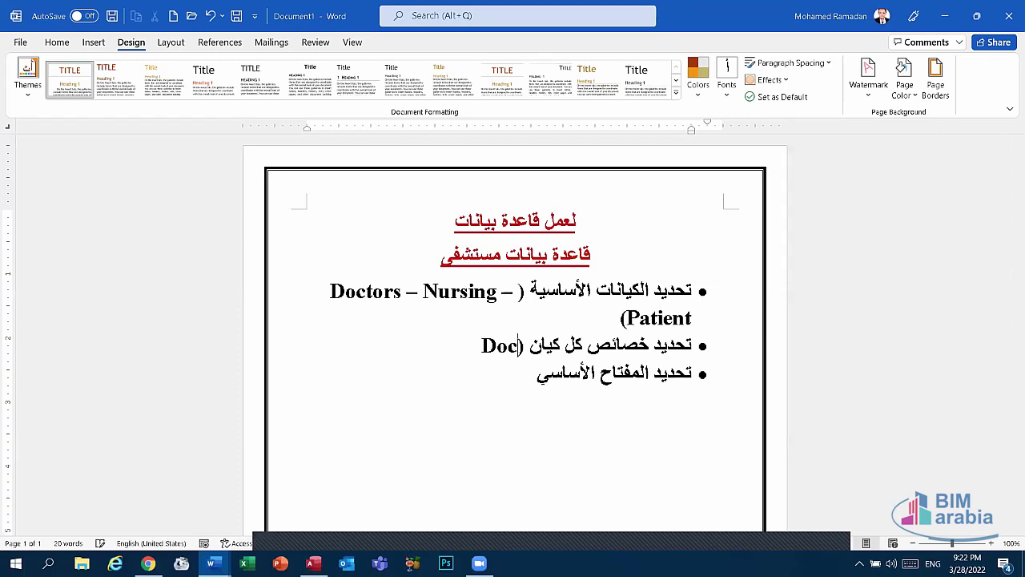
{"action": "type", "text": "tors("}
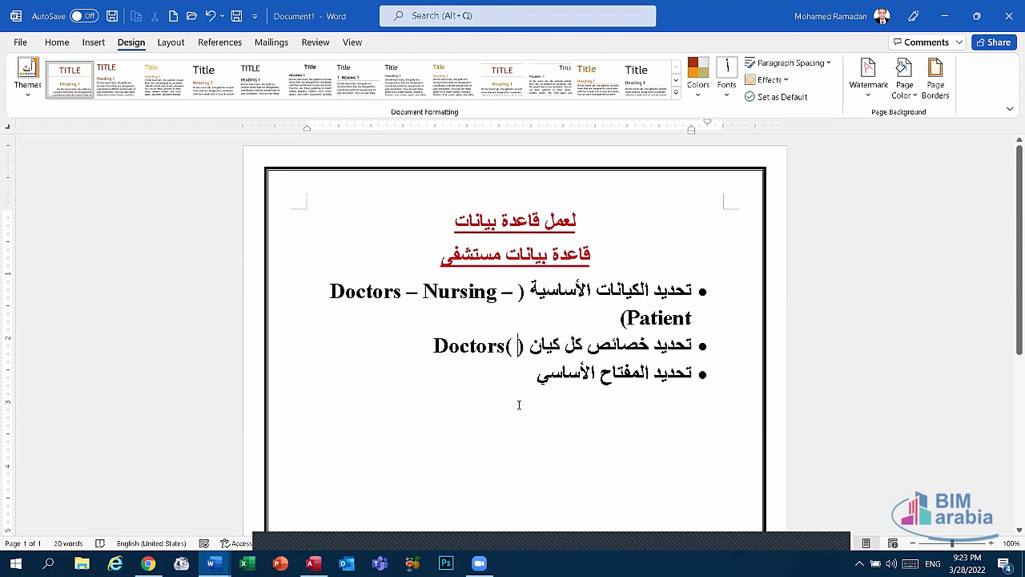
{"action": "key", "text": "BackSpace"}
{"action": "key", "text": "BackSpace"}
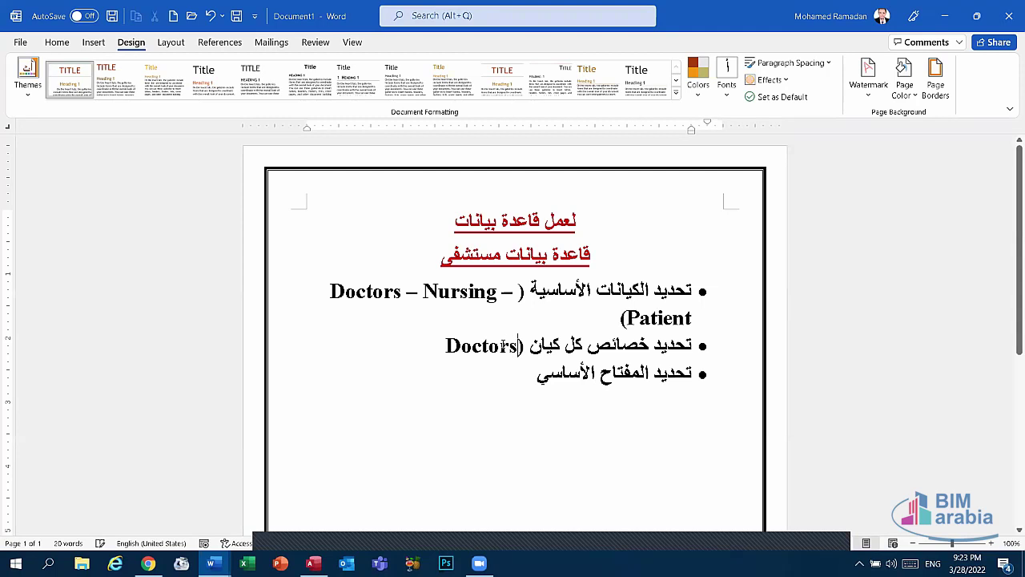
{"action": "double_click", "coordinate": [470, 346]}
{"action": "key", "text": "BackSpace"}
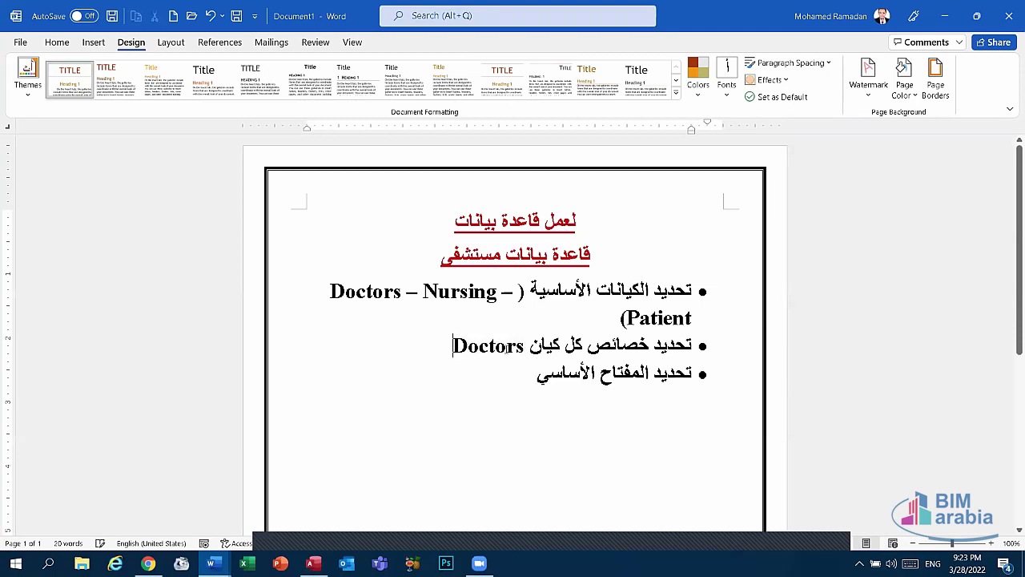
{"action": "left_click_drag", "start_coordinate": [513, 346], "coordinate": [452, 346]}
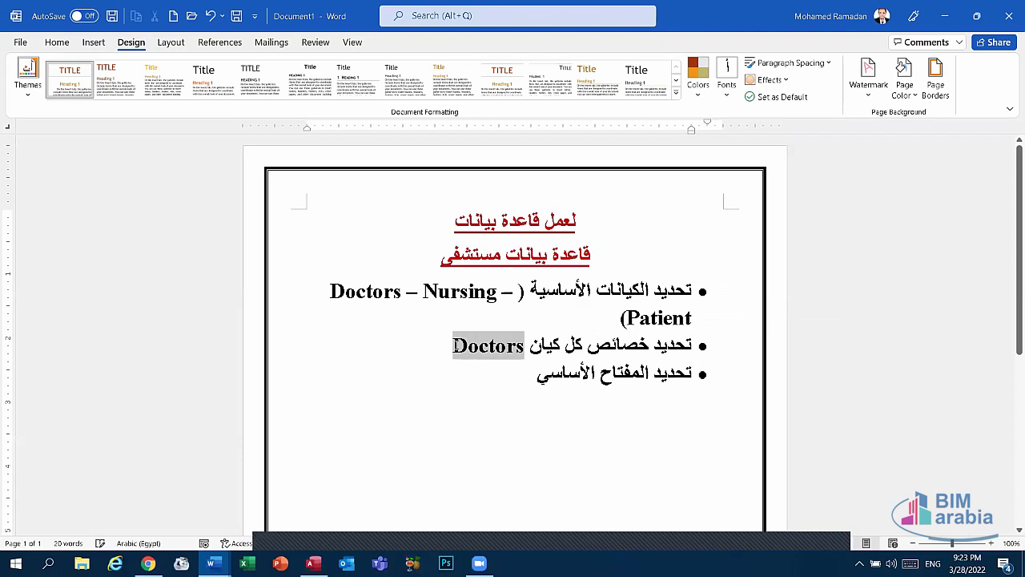
{"action": "key", "text": "BackSpace"}
{"action": "key", "text": "alt+shift"}
{"action": "type", "text": "("}
{"action": "key", "text": "BackSpace"}
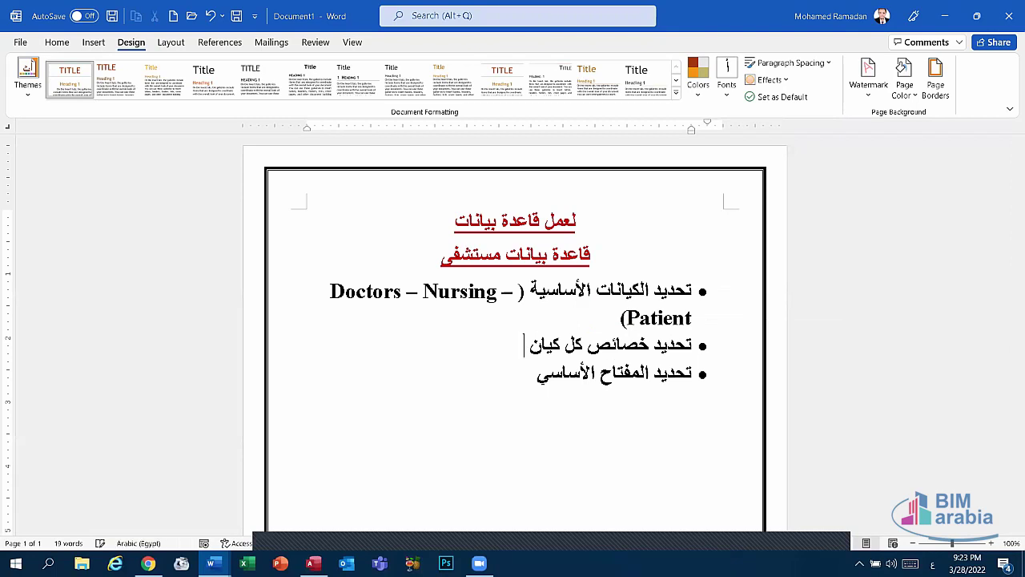
{"action": "key", "text": "alt+shift"}
Add 'ID - Name - Department' to the end of the second bullet.
{"action": "type", "text": "ID - "}
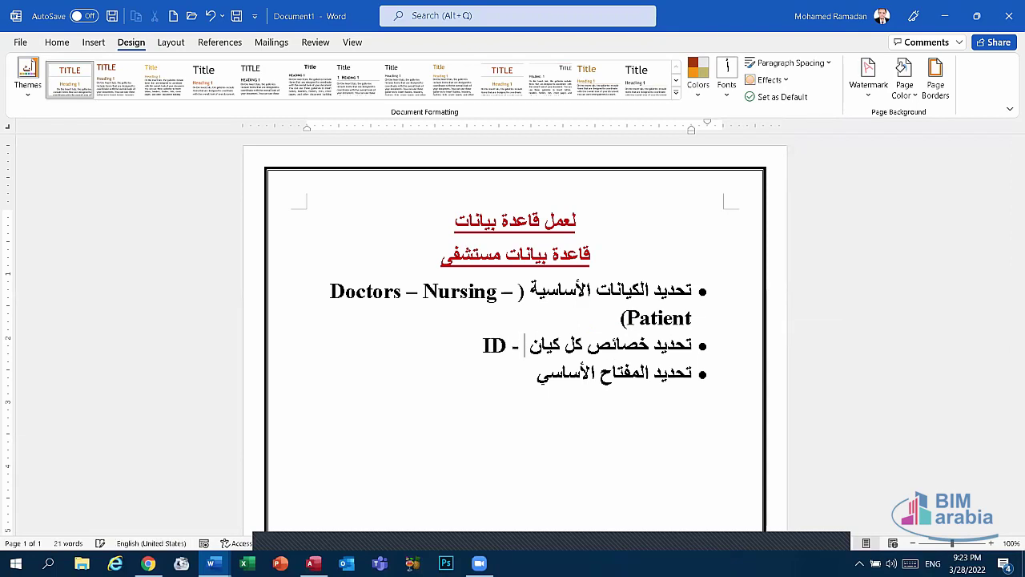
{"action": "type", "text": "n"}
{"action": "key", "text": "BackSpace"}
{"action": "type", "text": "N"}
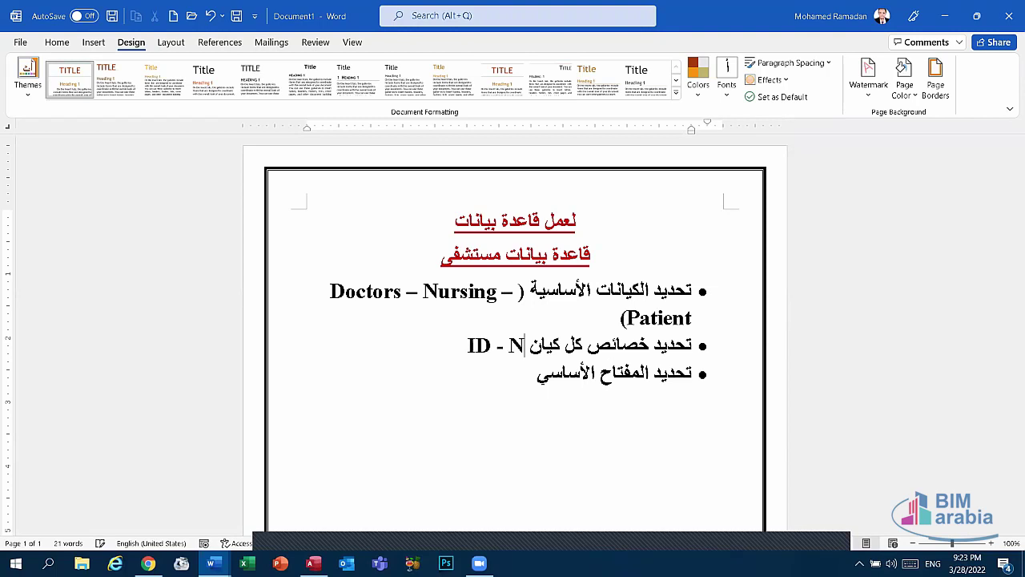
{"action": "type", "text": "ame - "}
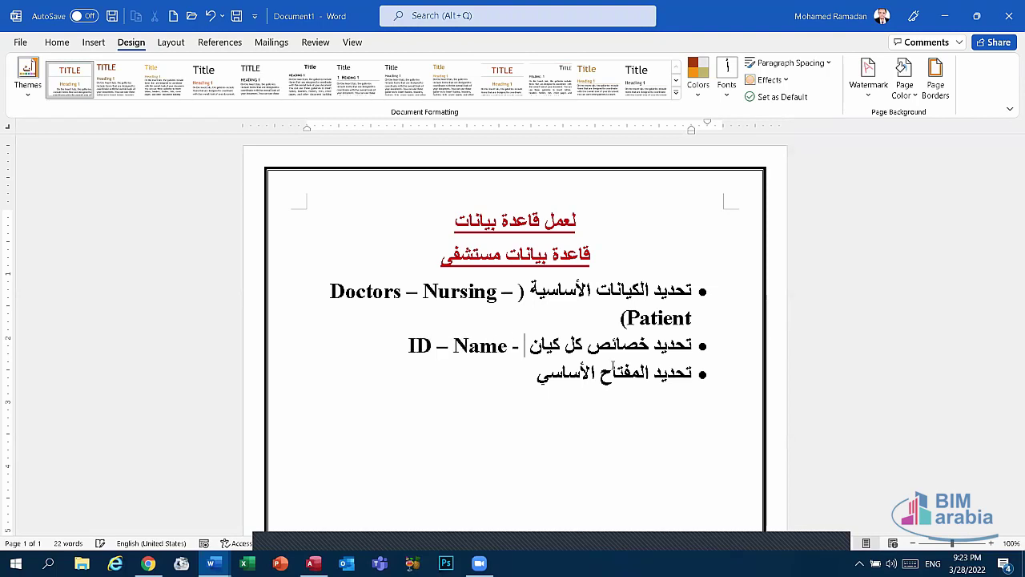
{"action": "type", "text": "Depa"}
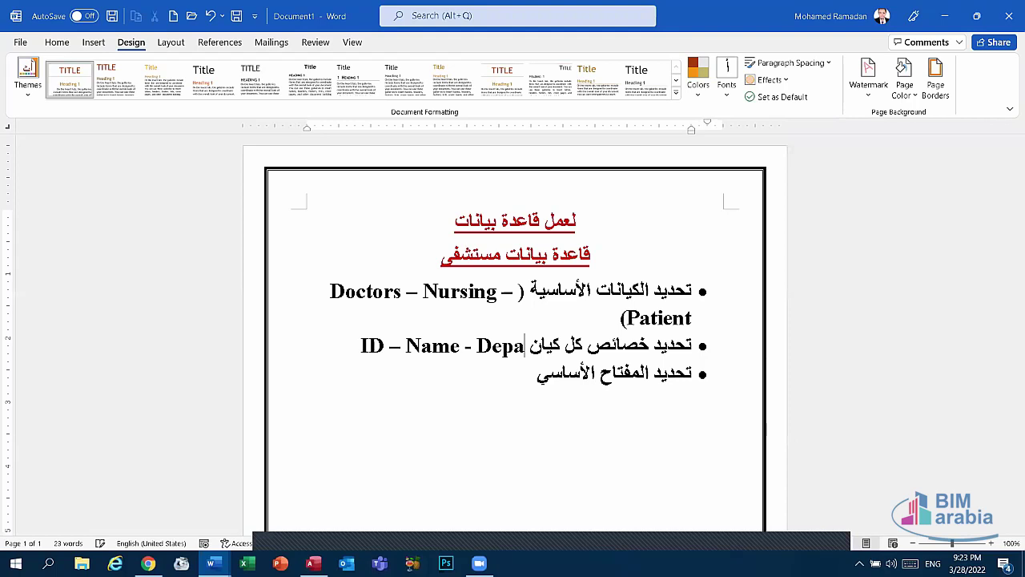
{"action": "type", "text": "rtment"}
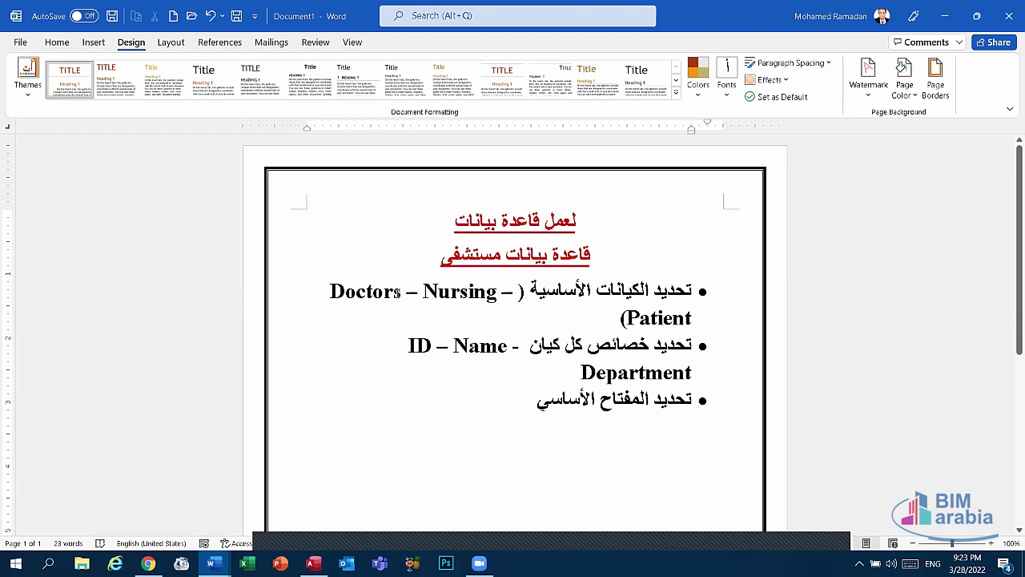
Select and then deselect the word Doctors in the first bullet.
{"action": "double_click", "coordinate": [398, 291]}
{"action": "left_click", "coordinate": [398, 292]}
{"action": "double_click", "coordinate": [354, 293]}
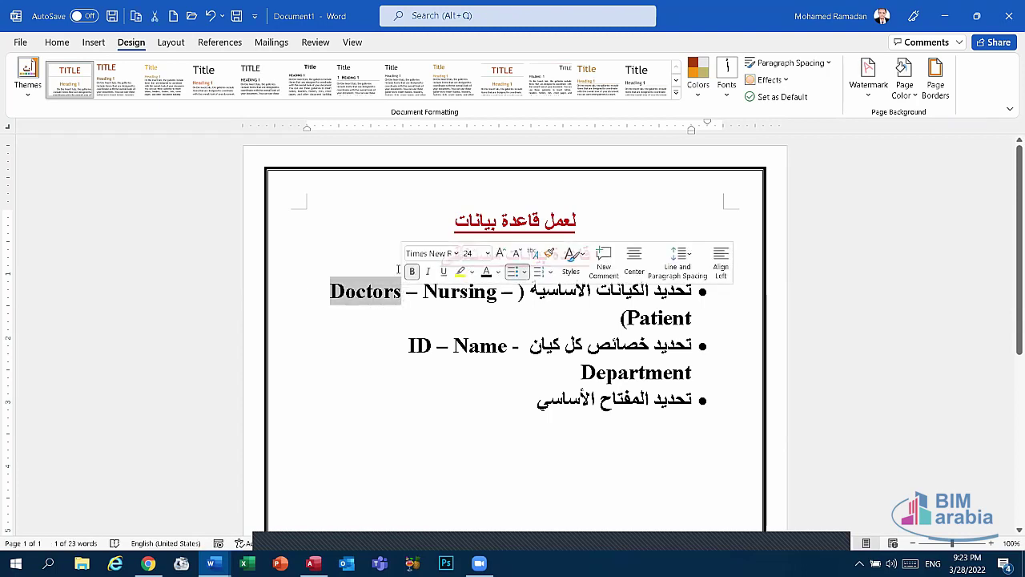
{"action": "mouse_move", "coordinate": [382, 298]}
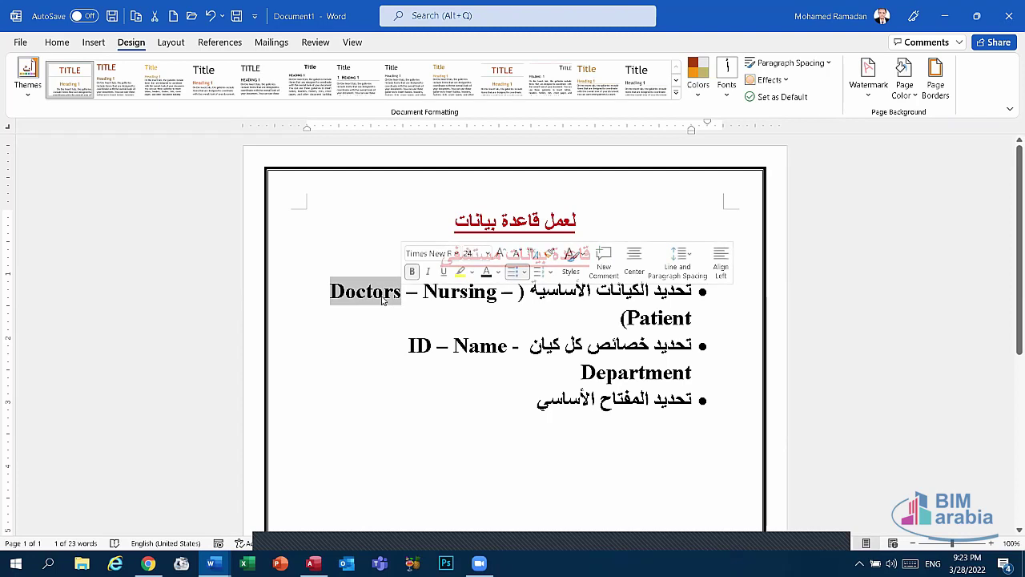
{"action": "left_click", "coordinate": [373, 292]}
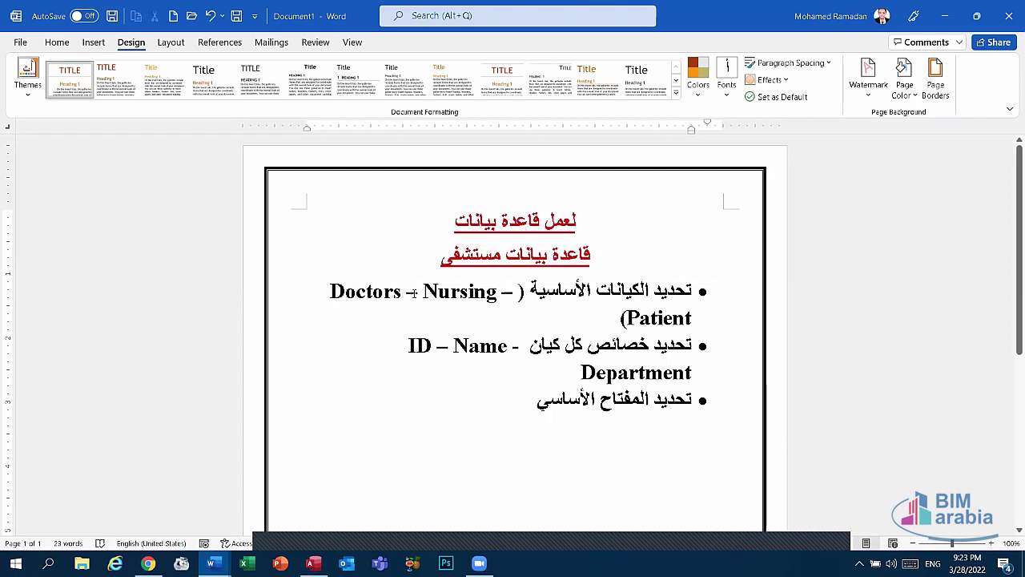
{"action": "left_click", "coordinate": [409, 345]}
{"action": "double_click", "coordinate": [420, 346]}
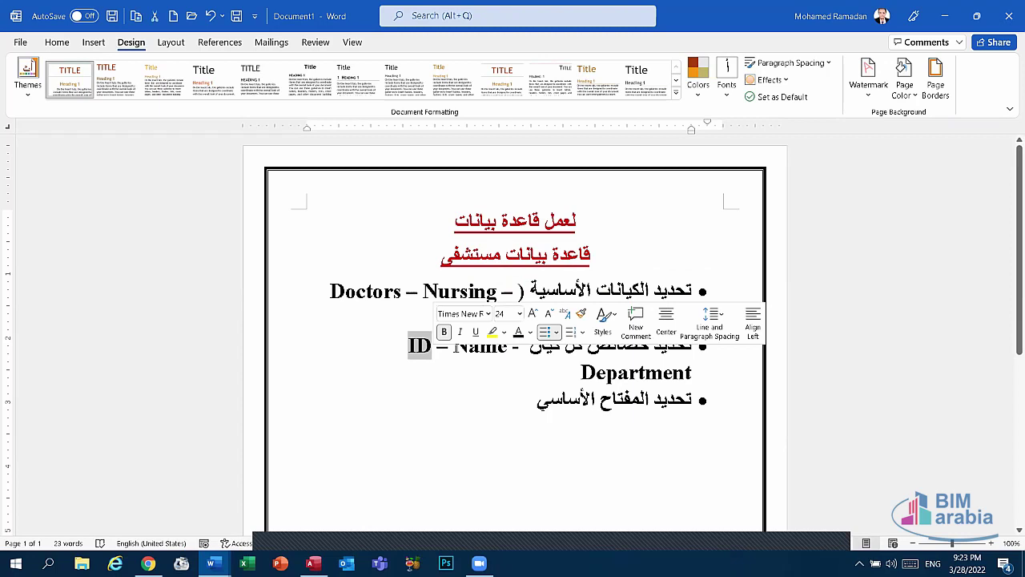
{"action": "double_click", "coordinate": [481, 346]}
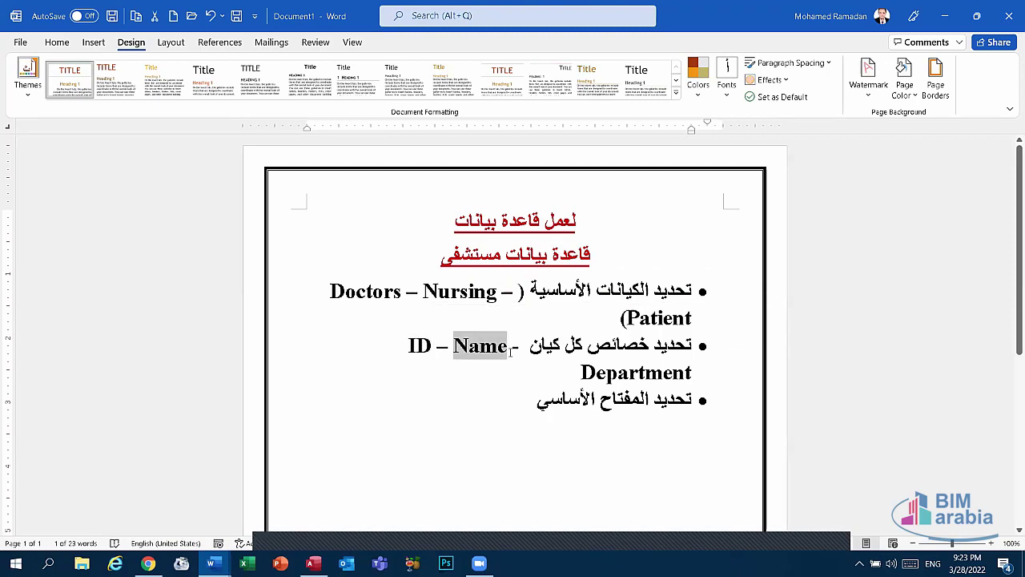
{"action": "left_click", "coordinate": [607, 371]}
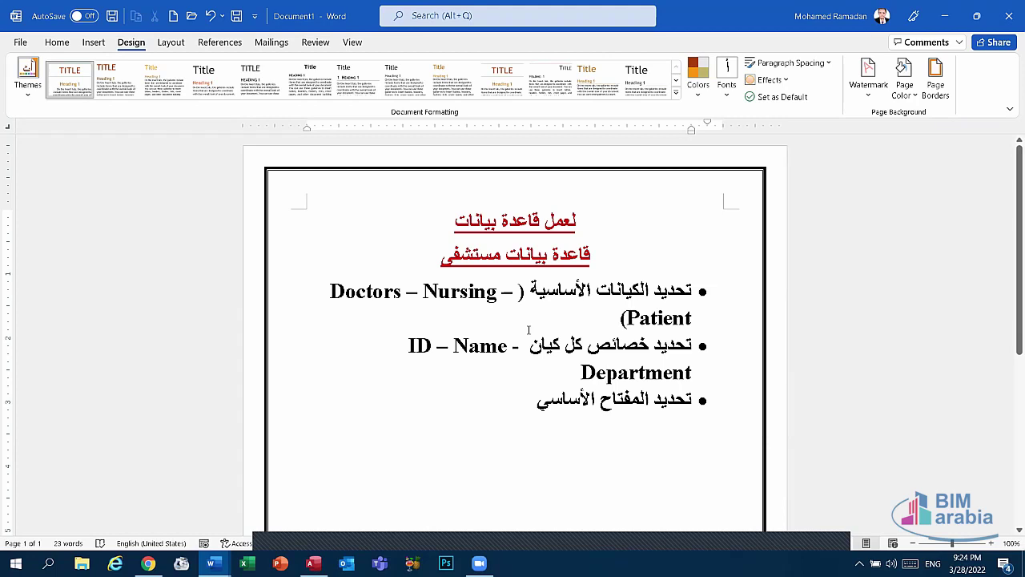
{"action": "left_click", "coordinate": [513, 398]}
{"action": "key", "text": "alt+shift"}
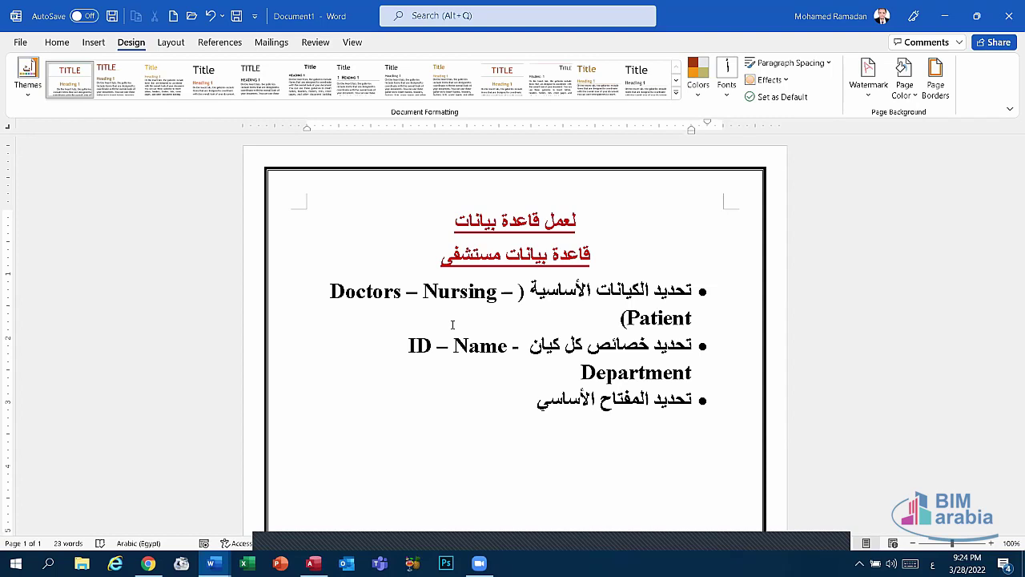
{"action": "double_click", "coordinate": [408, 346]}
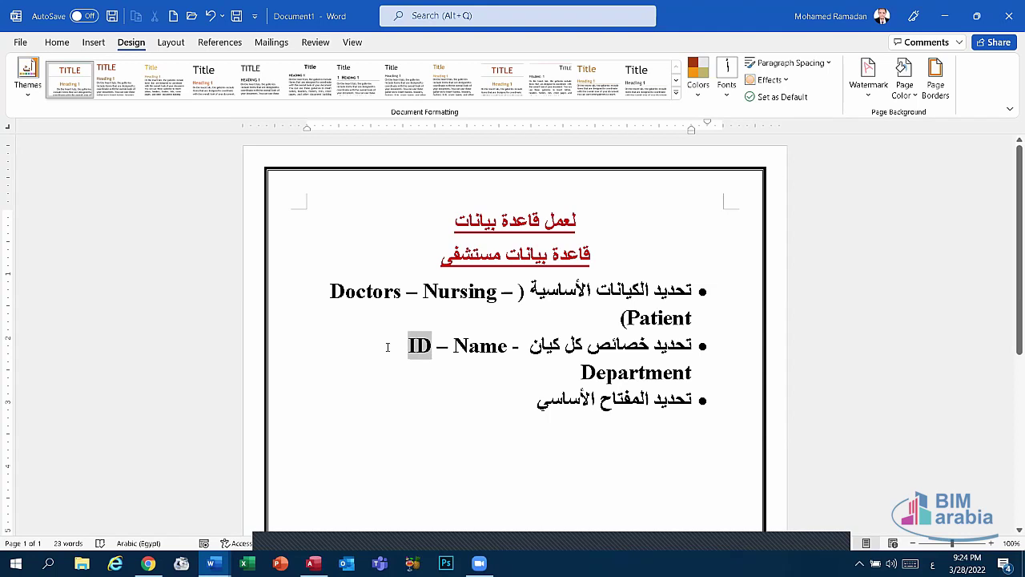
{"action": "double_click", "coordinate": [407, 346]}
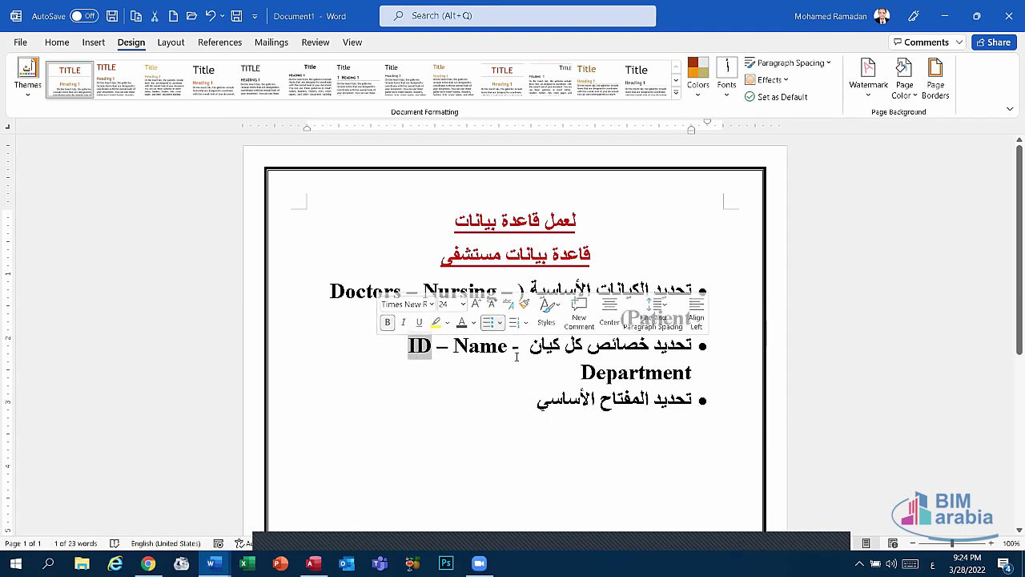
{"action": "left_click", "coordinate": [516, 394]}
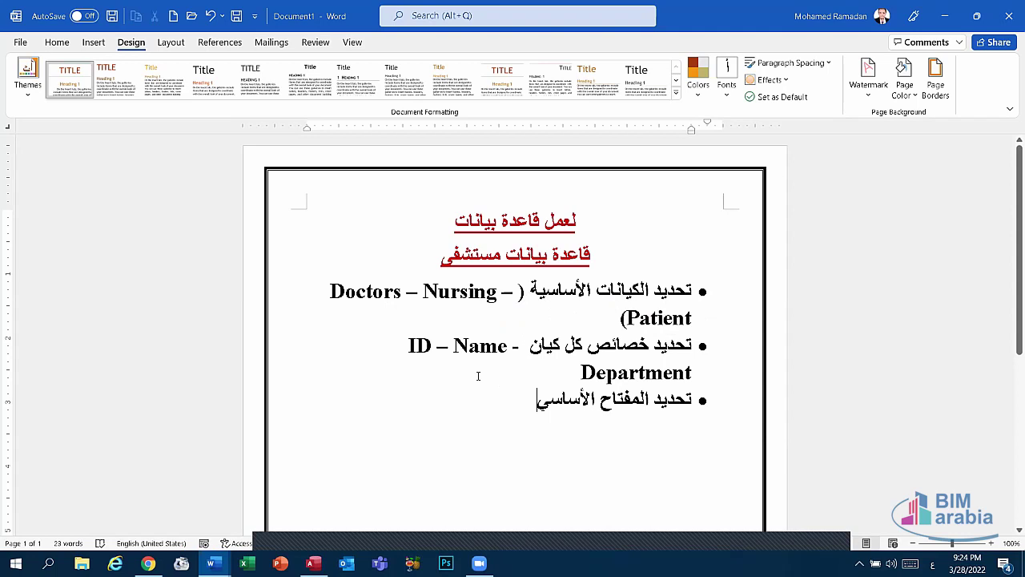
{"action": "left_click_drag", "start_coordinate": [491, 408], "coordinate": [605, 260]}
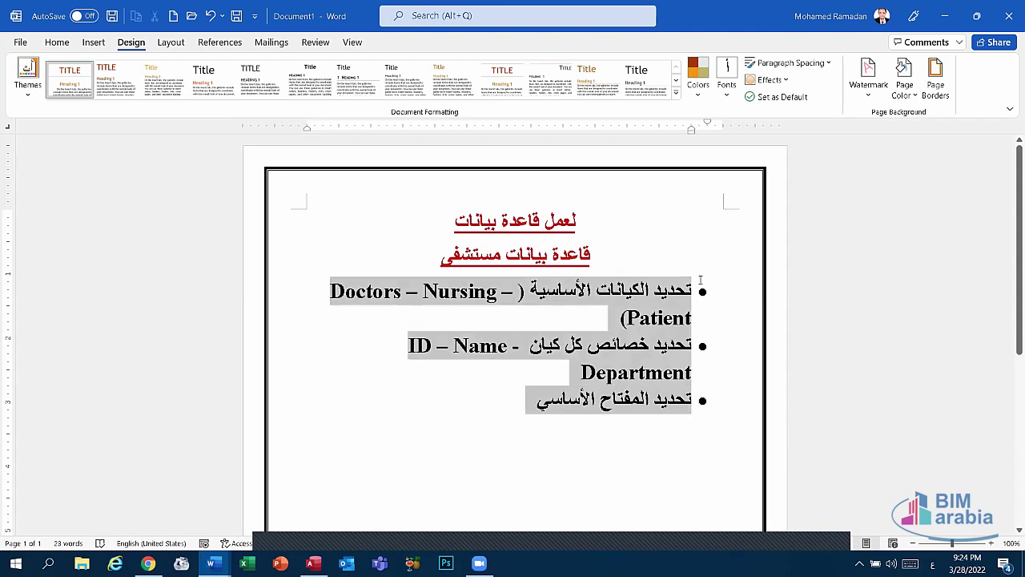
{"action": "left_click", "coordinate": [531, 405]}
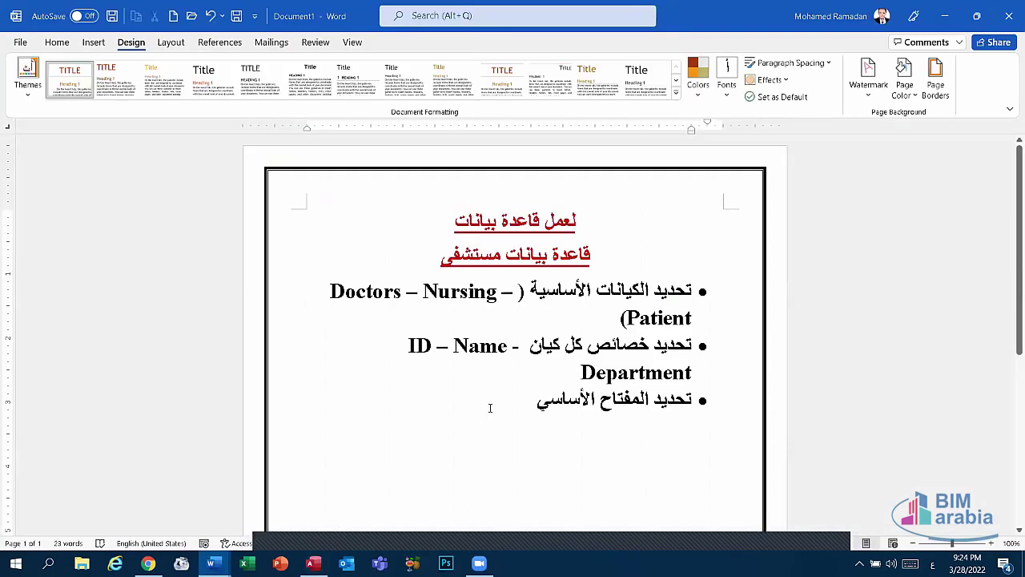
{"action": "key", "text": "ctrl+shift+Up"}
{"action": "key", "text": "ctrl+shift+Up"}
{"action": "key", "text": "ctrl+shift+Up"}
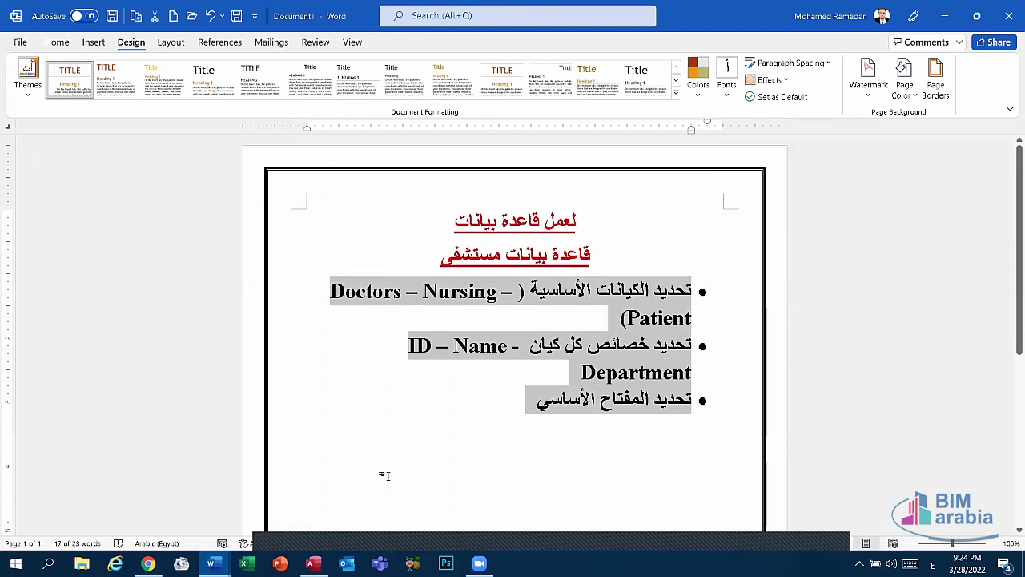
Paste a copy of the two red title lines below the last bullet.
{"action": "left_click", "coordinate": [510, 410]}
{"action": "left_click_drag", "start_coordinate": [432, 254], "coordinate": [465, 204]}
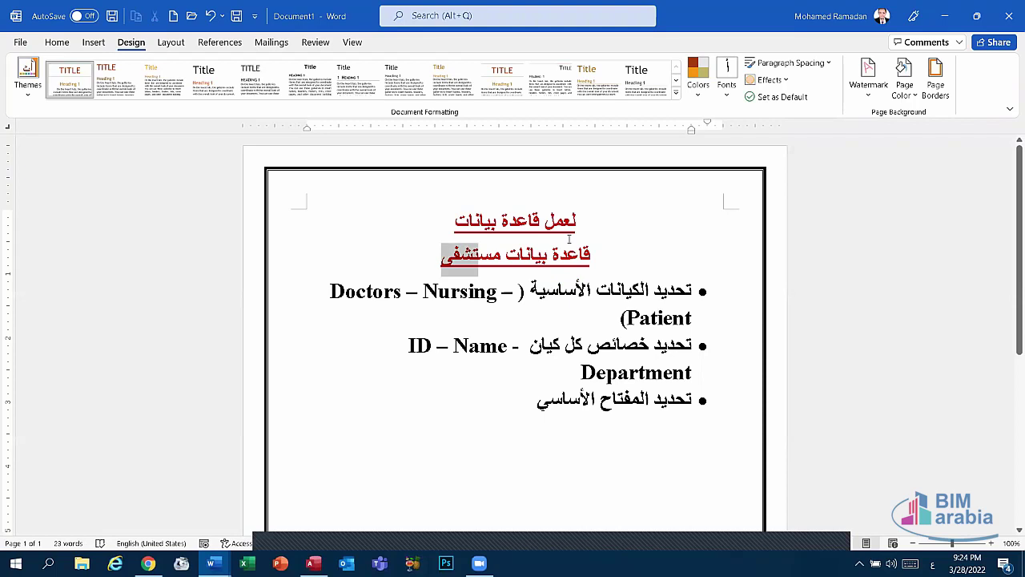
{"action": "left_click", "coordinate": [57, 42]}
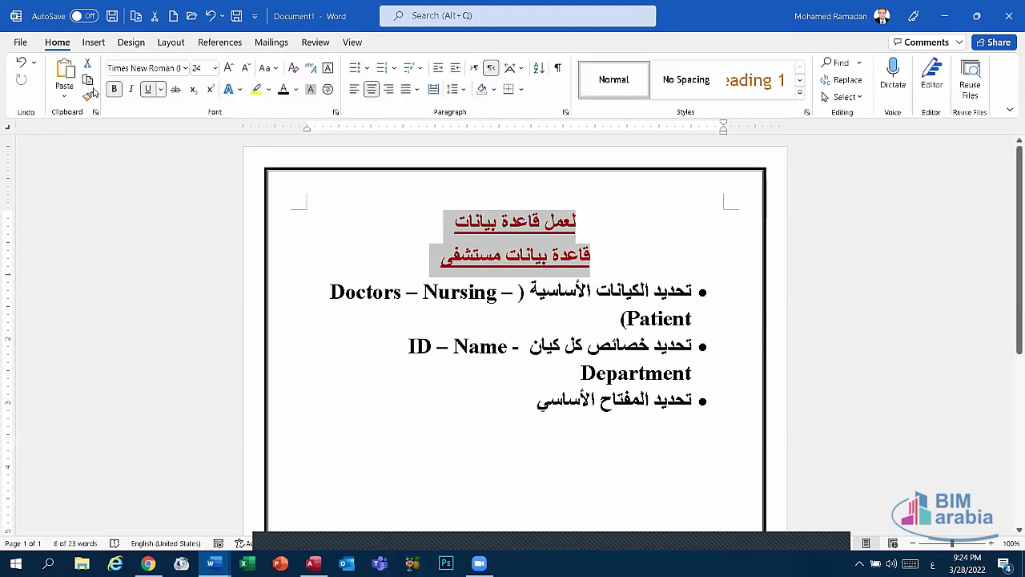
{"action": "scroll", "coordinate": [448, 368], "scroll_direction": "down", "scroll_amount": 3}
{"action": "left_click", "coordinate": [529, 341]}
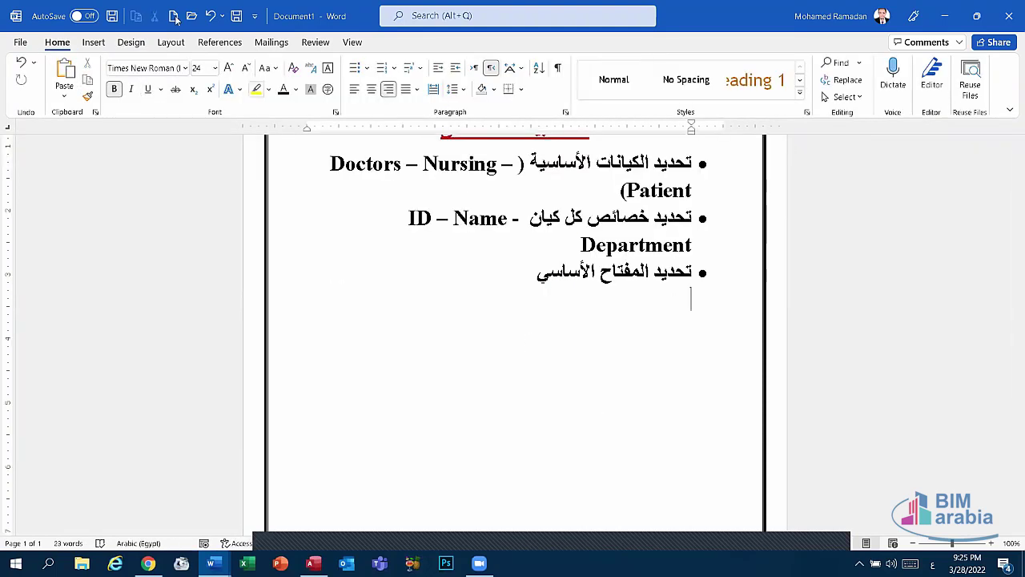
{"action": "left_click", "coordinate": [64, 71]}
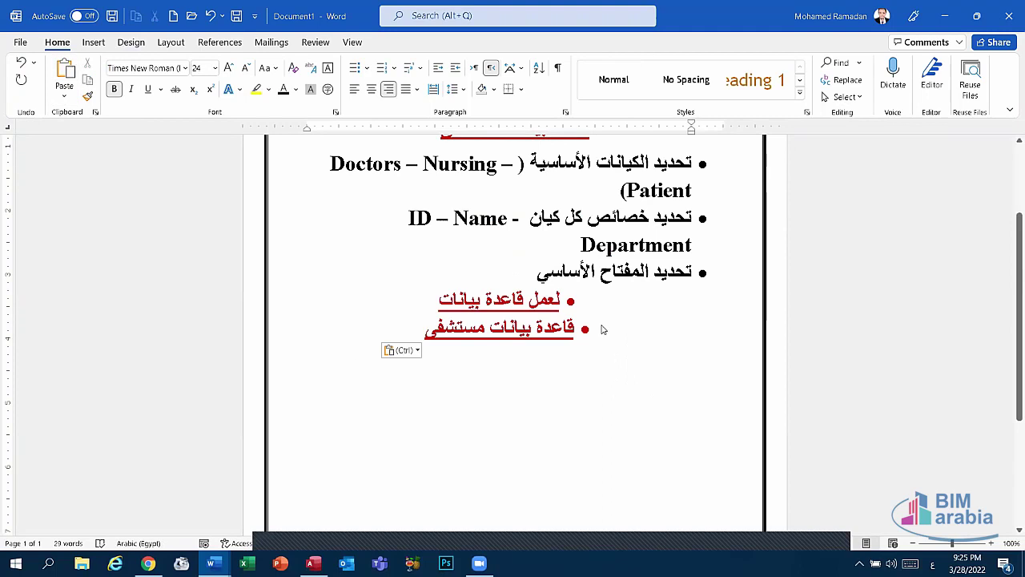
Reduce the pasted lines to one centred heading 'أنواع العلاقات' followed by an empty line.
{"action": "double_click", "coordinate": [498, 330]}
{"action": "triple_click", "coordinate": [496, 335]}
{"action": "key", "text": "Delete"}
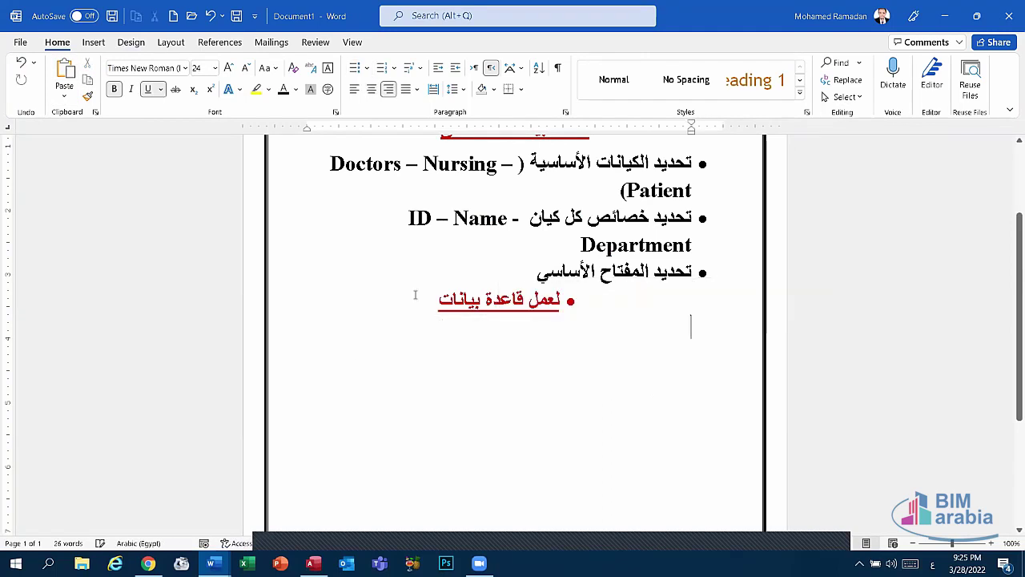
{"action": "left_click_drag", "start_coordinate": [414, 295], "coordinate": [570, 301]}
{"action": "type", "text": "أن"}
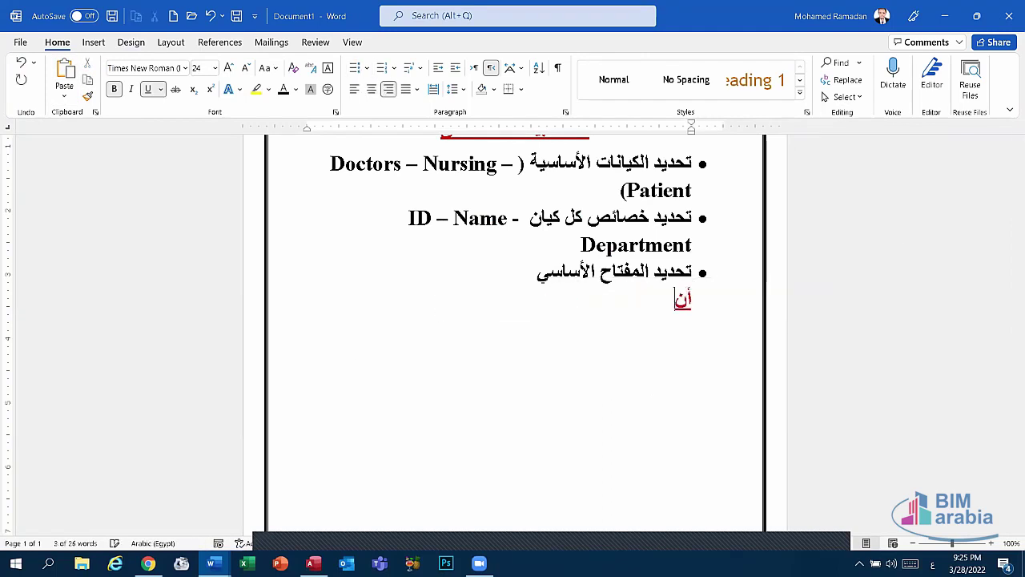
{"action": "type", "text": "واع ال"}
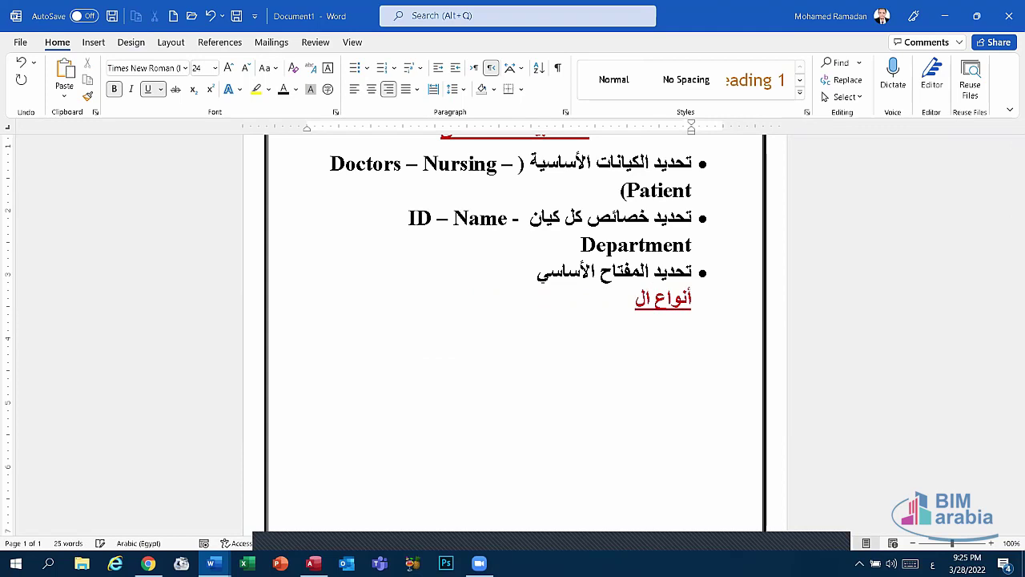
{"action": "type", "text": "علاقات"}
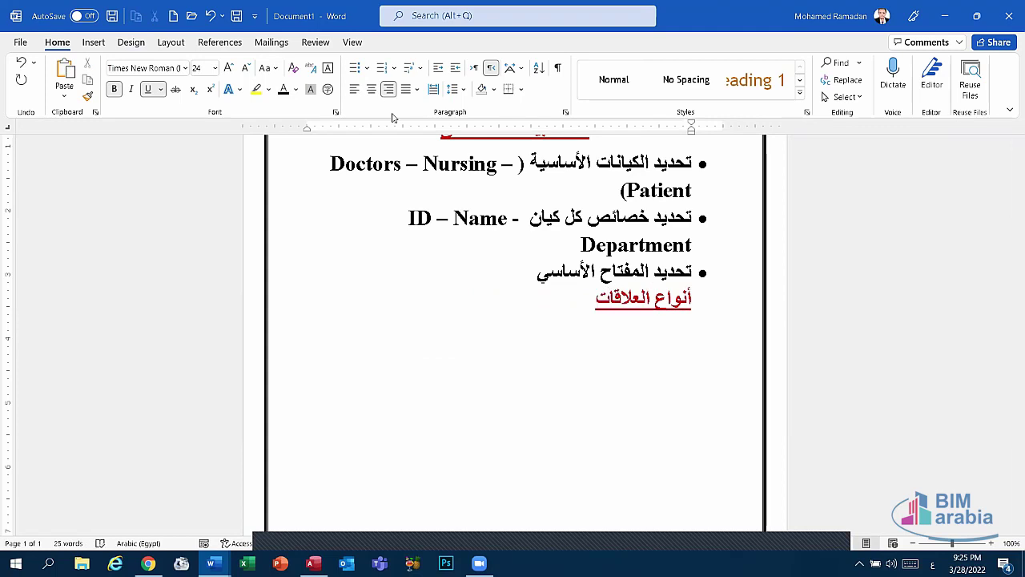
{"action": "left_click", "coordinate": [372, 89]}
{"action": "scroll", "coordinate": [456, 181], "scroll_direction": "up", "scroll_amount": 2}
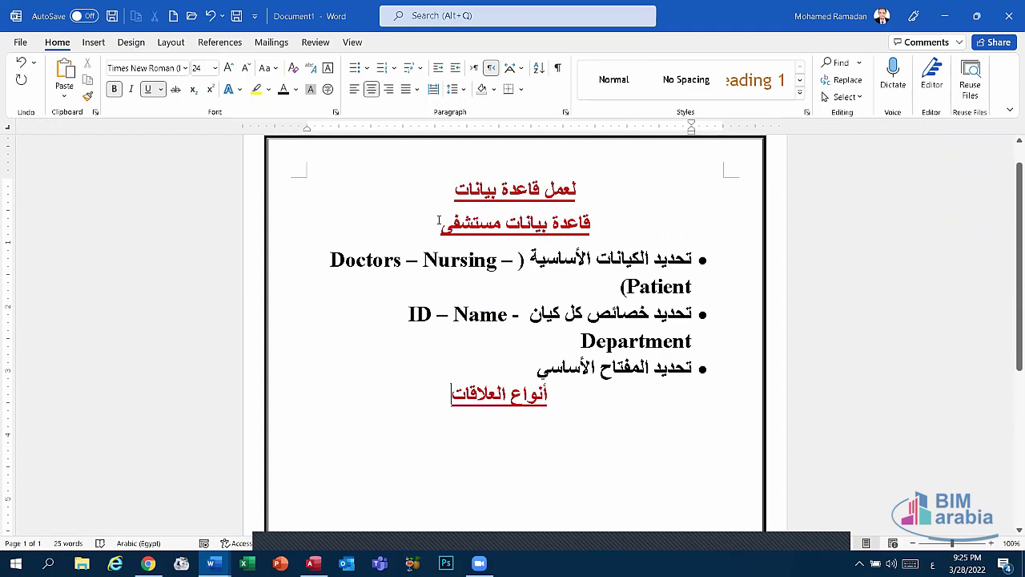
{"action": "scroll", "coordinate": [439, 221], "scroll_direction": "down", "scroll_amount": 3}
{"action": "left_click_drag", "start_coordinate": [560, 272], "coordinate": [512, 304]}
{"action": "left_click", "coordinate": [460, 276]}
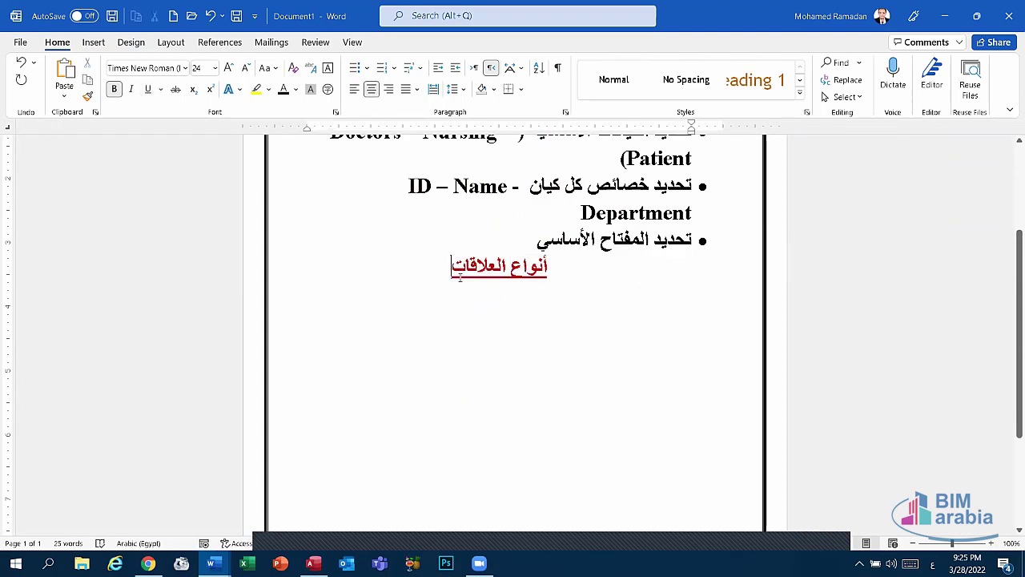
{"action": "key", "text": "Return"}
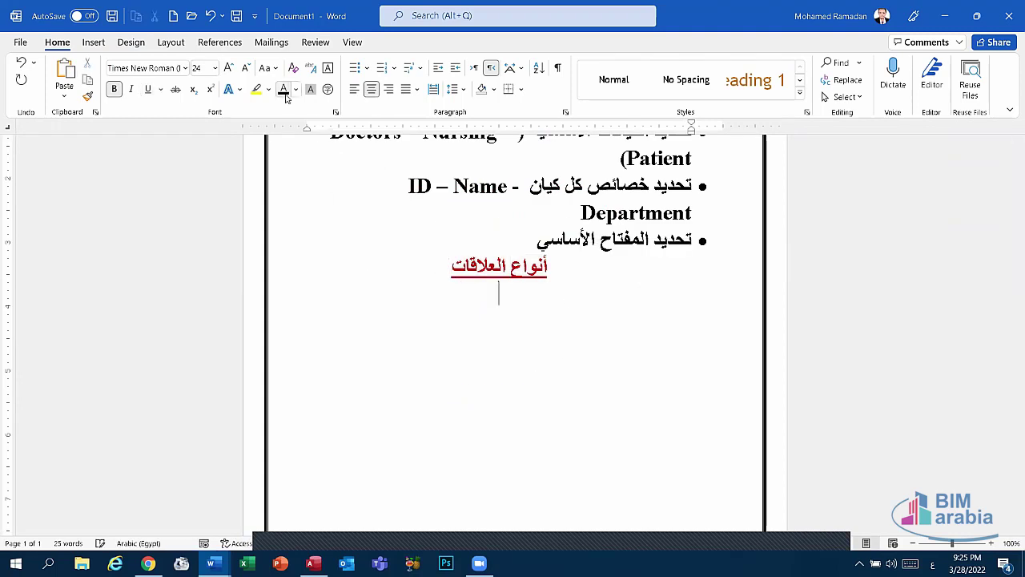
Start a right-aligned bullet list with 'One - to - One' in English.
{"action": "left_click", "coordinate": [389, 91]}
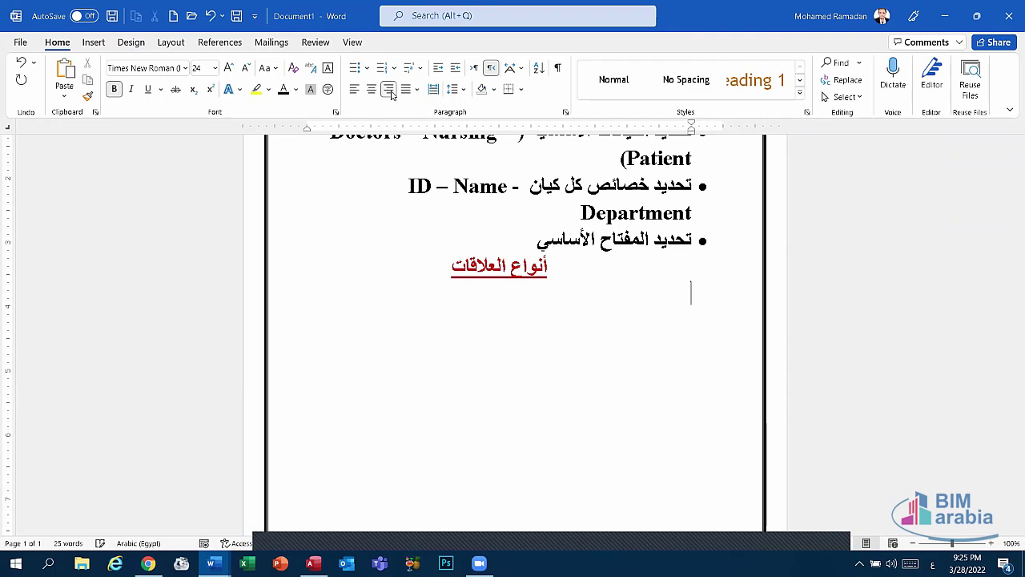
{"action": "left_click", "coordinate": [354, 70]}
{"action": "key", "text": "alt+shift"}
{"action": "type", "text": "On"}
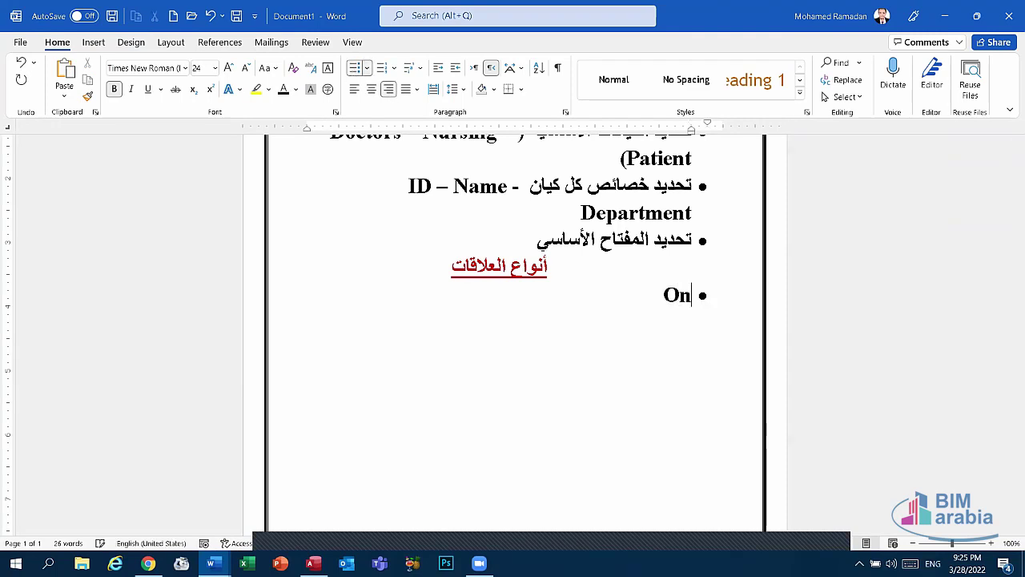
{"action": "type", "text": "e - t"}
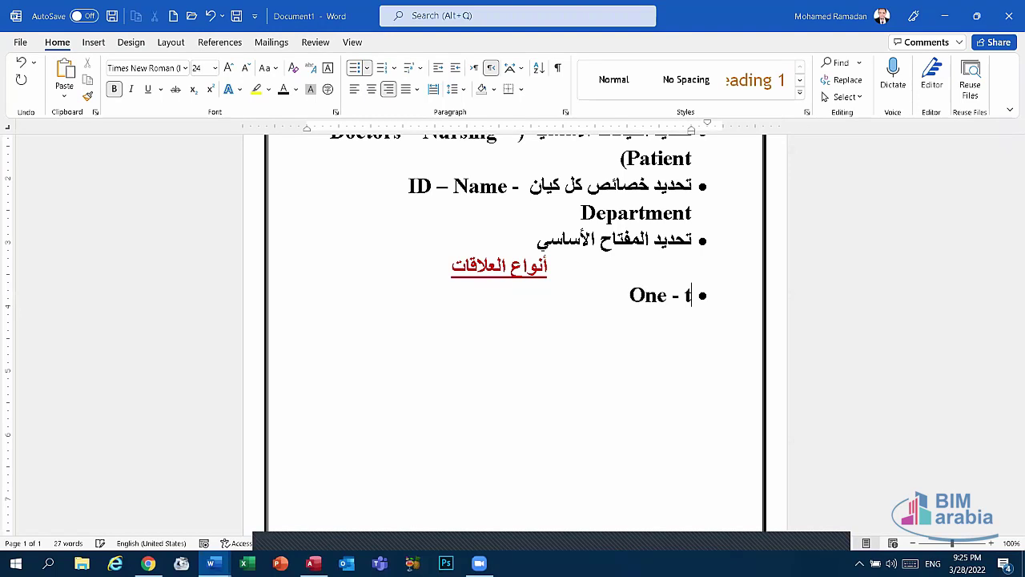
{"action": "type", "text": "o - to"}
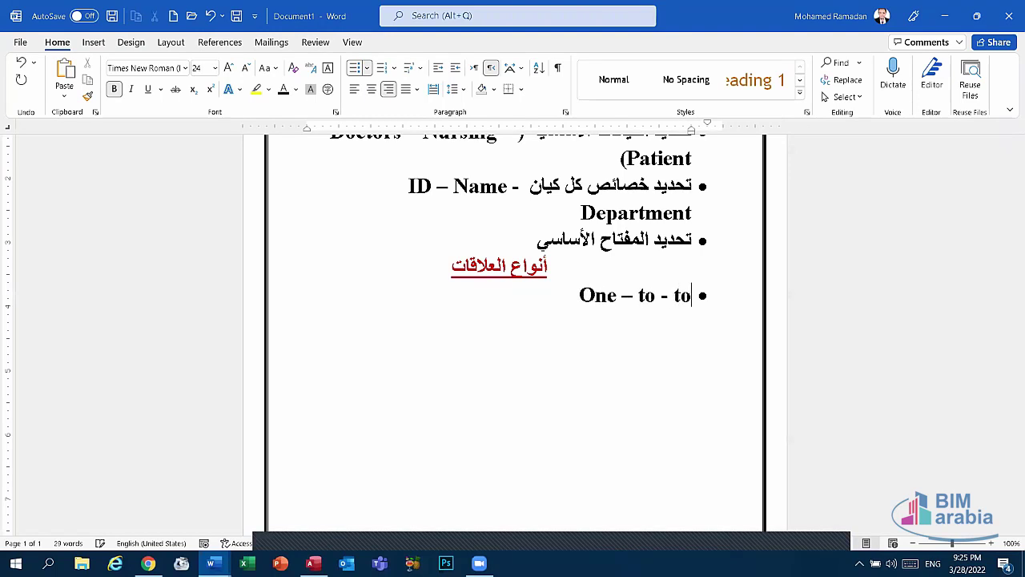
{"action": "key", "text": "Return"}
{"action": "key", "text": "alt+shift"}
{"action": "key", "text": "BackSpace"}
{"action": "key", "text": "BackSpace"}
{"action": "key", "text": "BackSpace"}
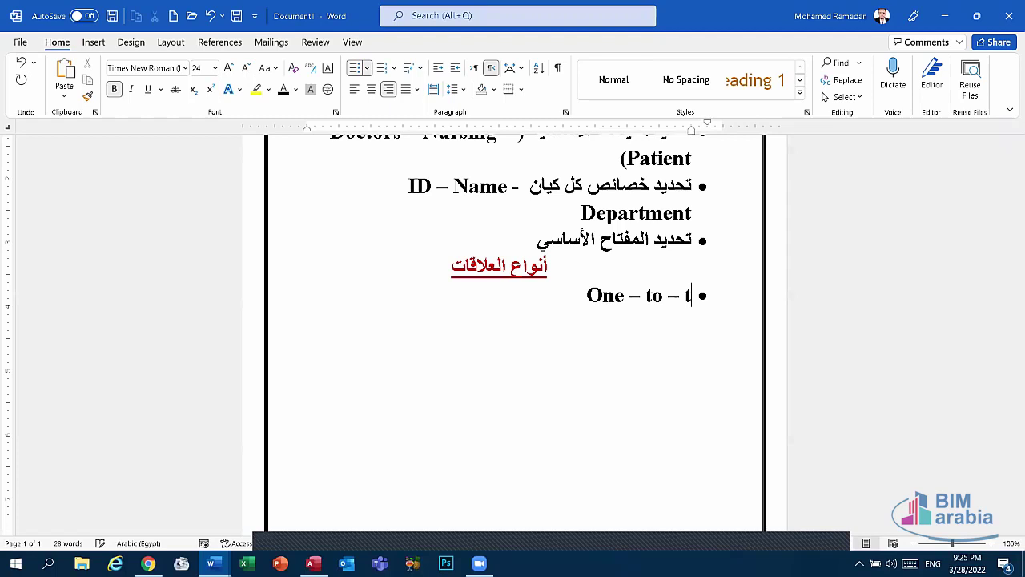
{"action": "key", "text": "BackSpace"}
{"action": "key", "text": "alt+shift"}
{"action": "type", "text": "One"}
{"action": "key", "text": "Return"}
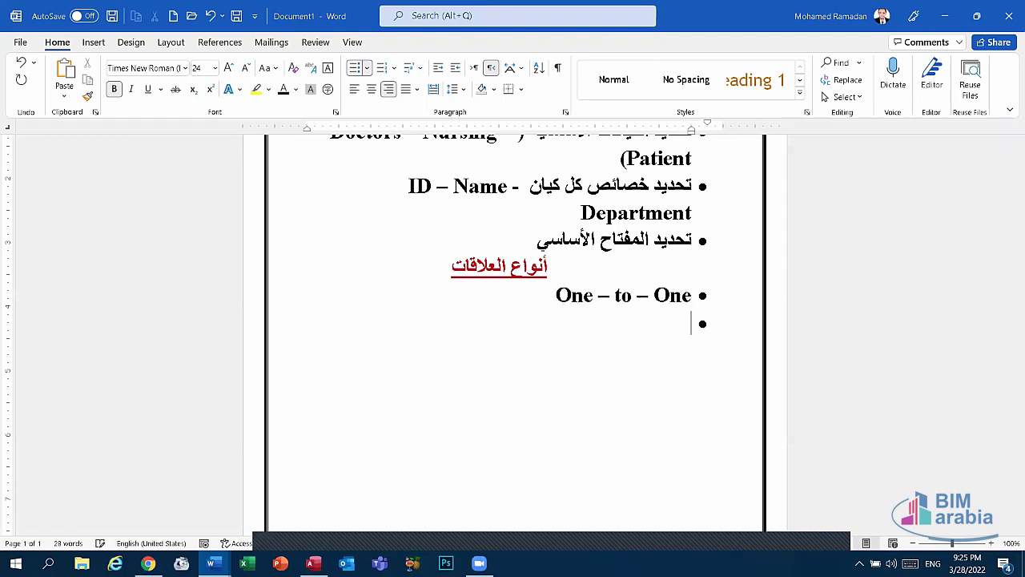
Add the bullets 'One - to - many' and 'many - to - many', then return input to Arabic.
{"action": "type", "text": "One "}
{"action": "type", "text": "-"}
{"action": "type", "text": " to "}
{"action": "type", "text": "- "}
{"action": "type", "text": "many"}
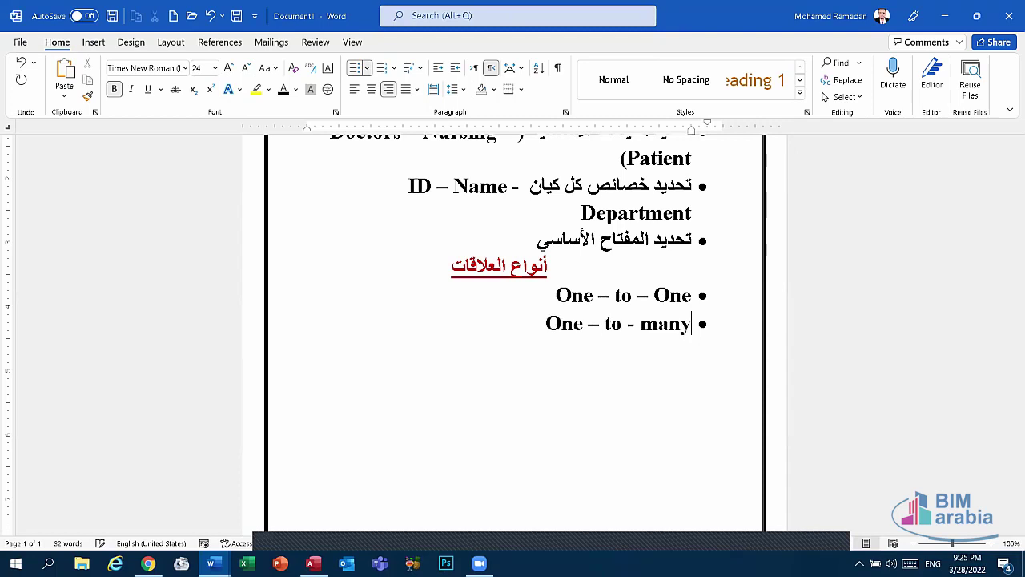
{"action": "key", "text": "Return"}
{"action": "key", "text": "alt+shift"}
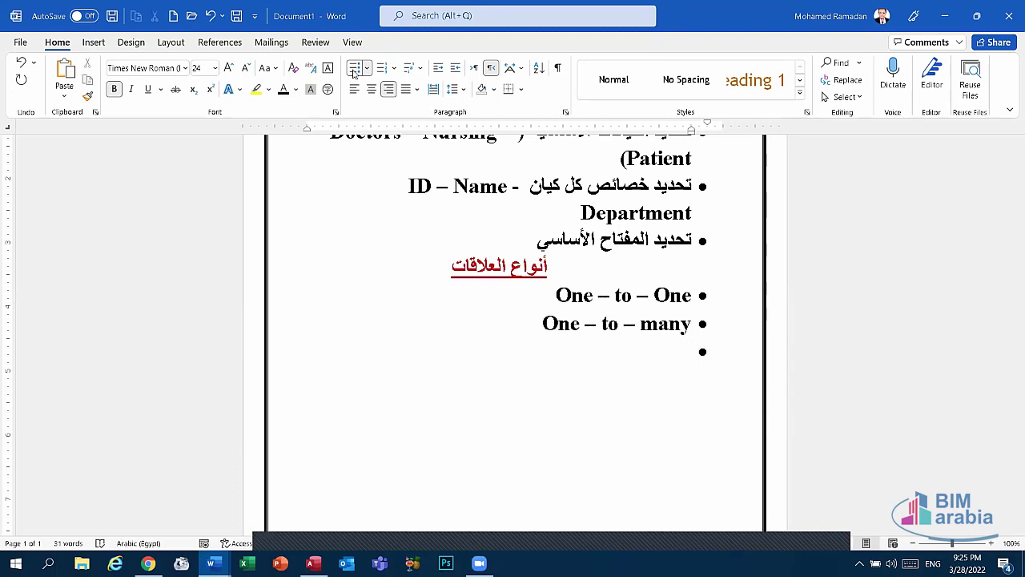
{"action": "type", "text": "One"}
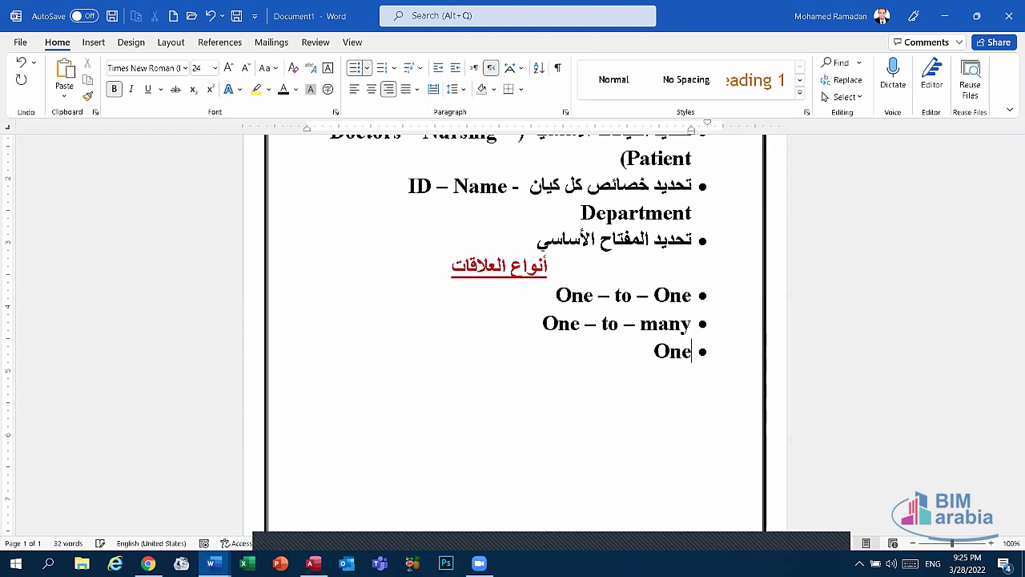
{"action": "type", "text": " - to"}
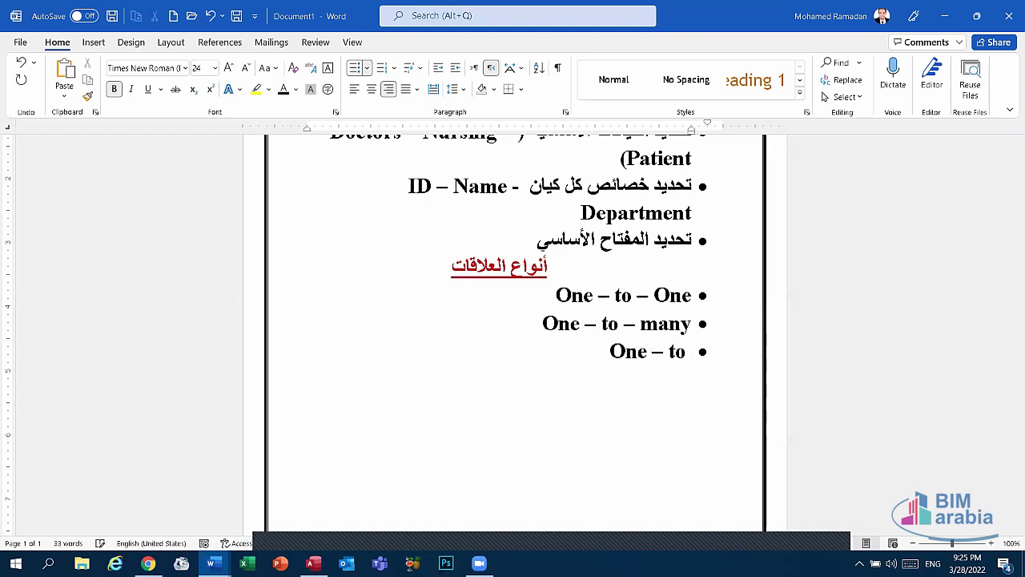
{"action": "key", "text": "BackSpace"}
{"action": "key", "text": "BackSpace"}
{"action": "key", "text": "BackSpace"}
{"action": "key", "text": "BackSpace"}
{"action": "key", "text": "BackSpace"}
{"action": "key", "text": "BackSpace"}
{"action": "key", "text": "BackSpace"}
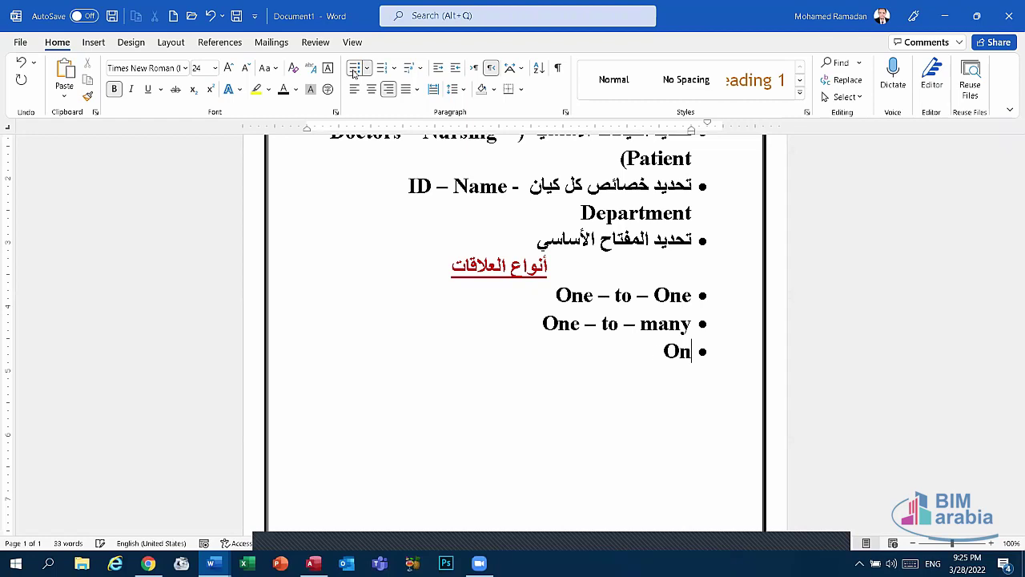
{"action": "key", "text": "BackSpace"}
{"action": "key", "text": "BackSpace"}
{"action": "key", "text": "alt+shift"}
{"action": "type", "text": "شئ"}
{"action": "key", "text": "BackSpace"}
{"action": "key", "text": "BackSpace"}
{"action": "type", "text": "ة"}
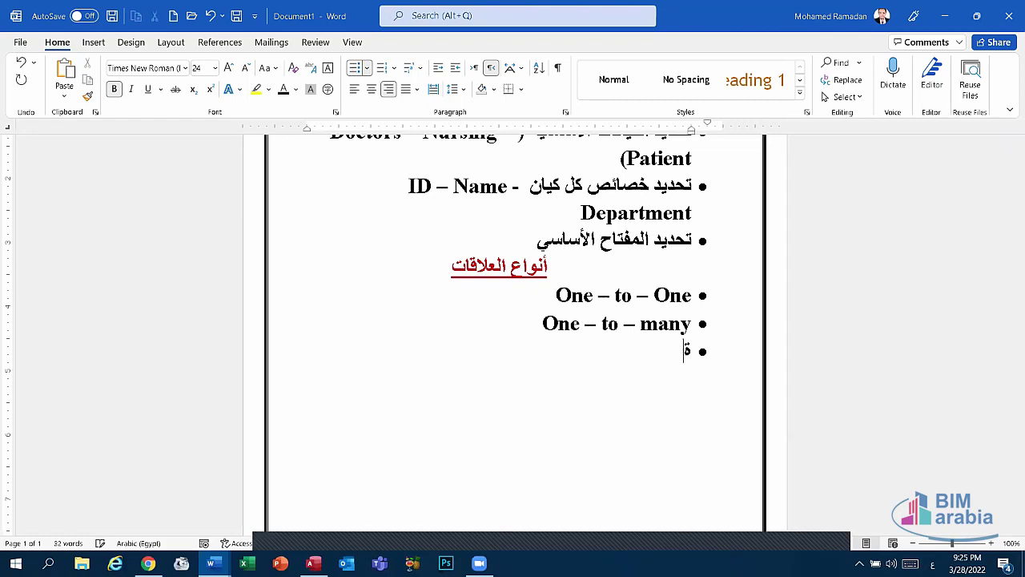
{"action": "key", "text": "BackSpace"}
{"action": "key", "text": "alt+shift"}
{"action": "type", "text": "many "}
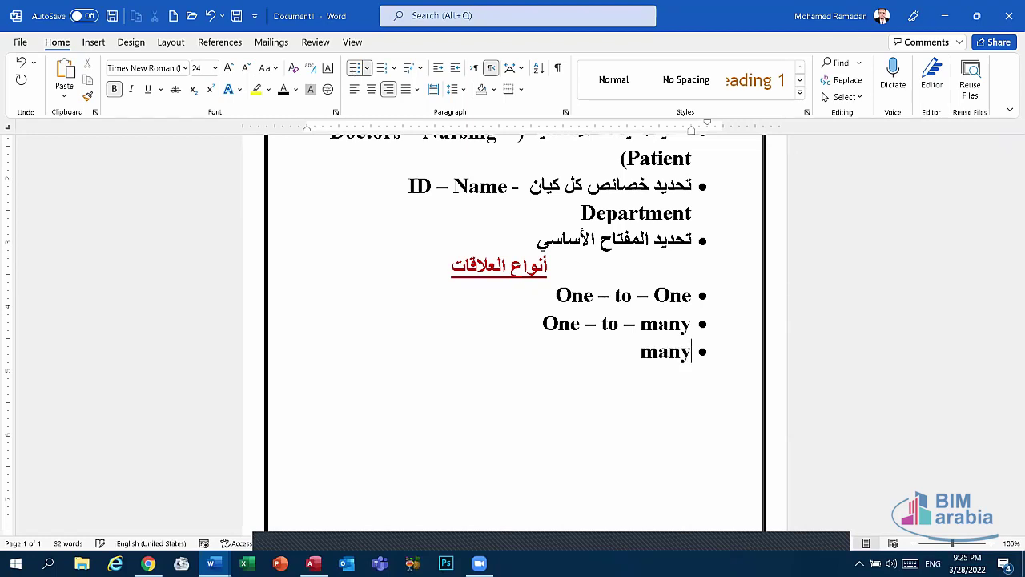
{"action": "type", "text": "- to "}
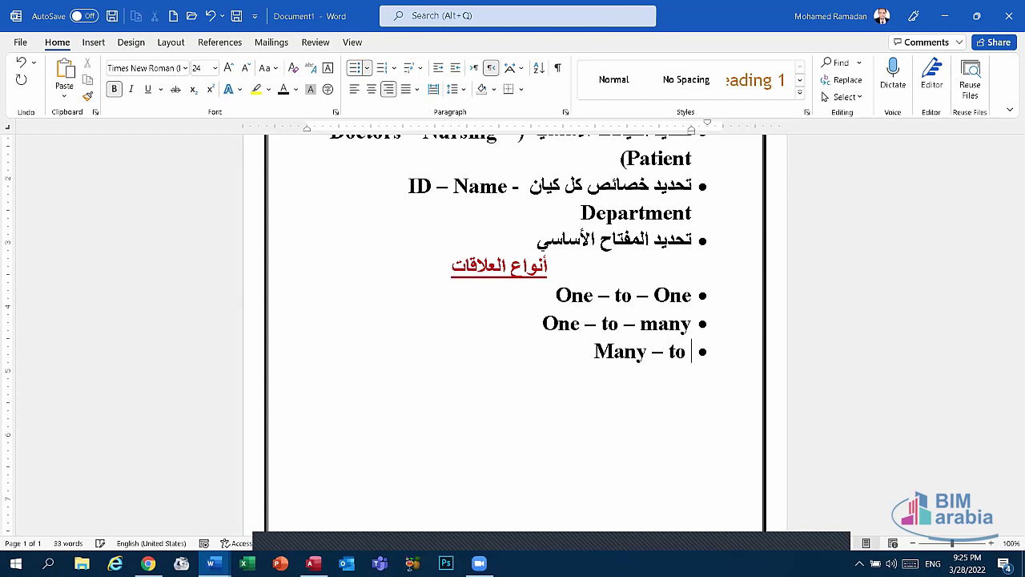
{"action": "type", "text": "- many"}
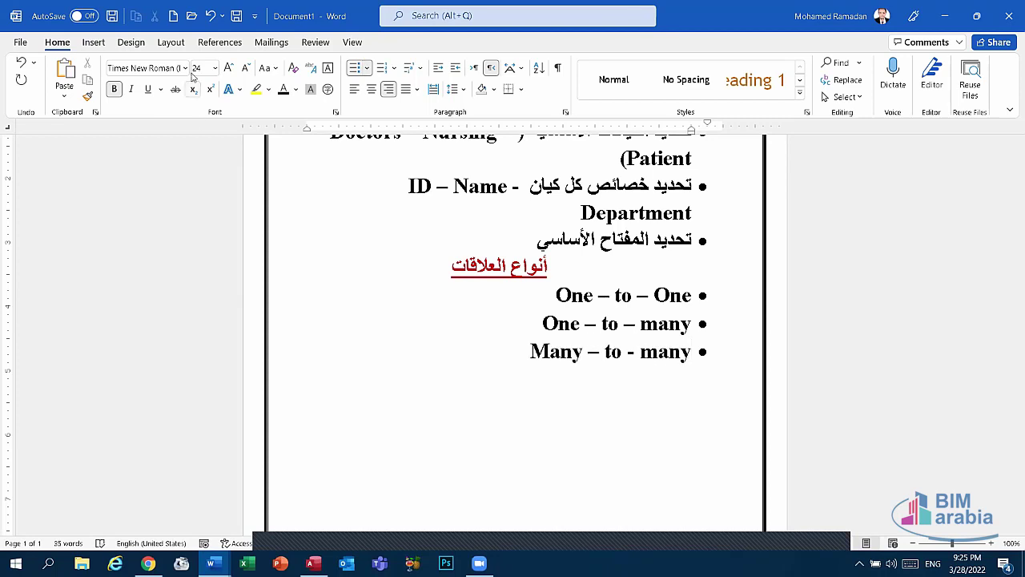
{"action": "key", "text": "alt+shift"}
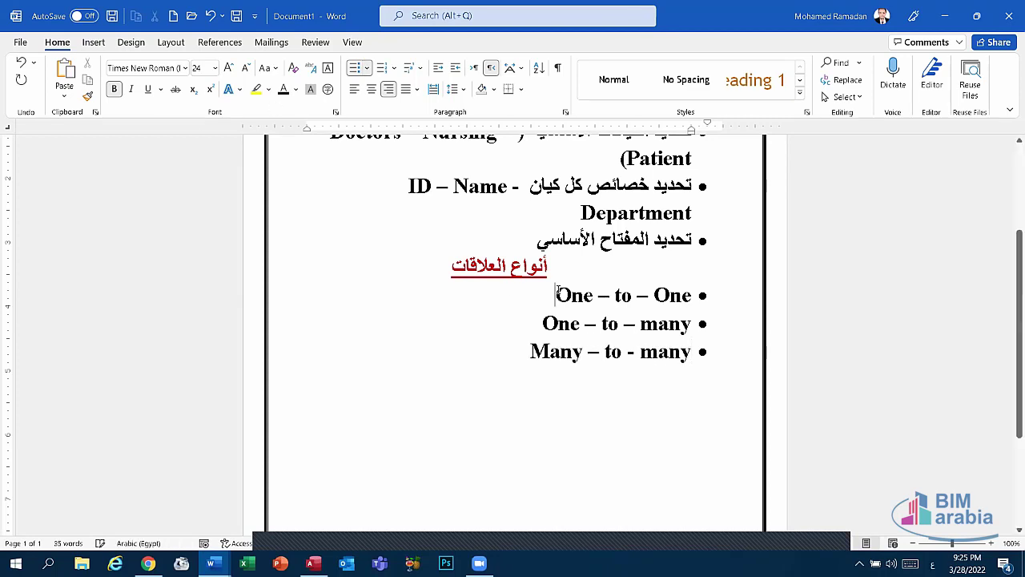
{"action": "scroll", "coordinate": [558, 295], "scroll_direction": "up", "scroll_amount": 3}
{"action": "scroll", "coordinate": [496, 320], "scroll_direction": "up", "scroll_amount": 2}
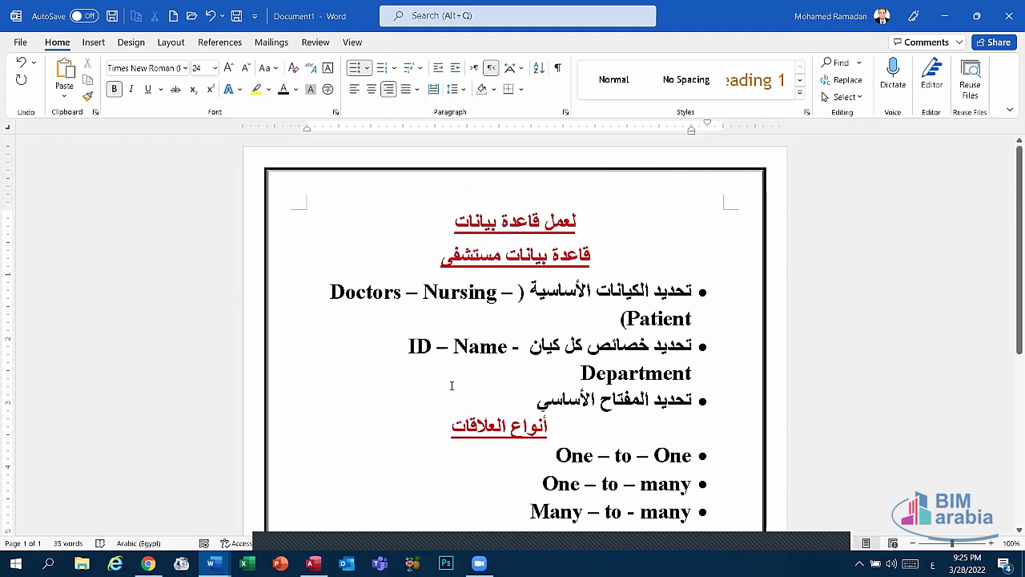
{"action": "scroll", "coordinate": [432, 370], "scroll_direction": "down", "scroll_amount": 1}
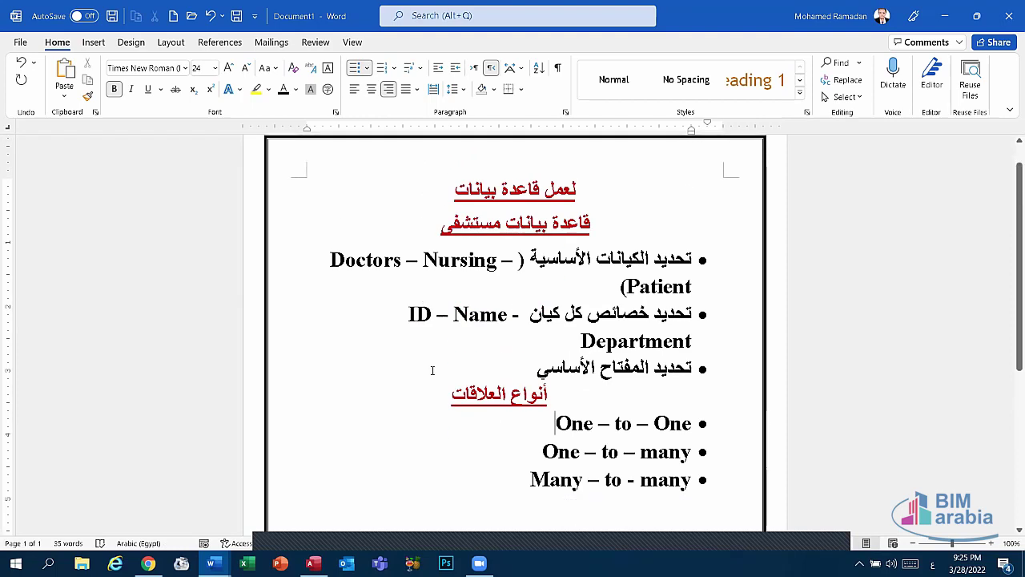
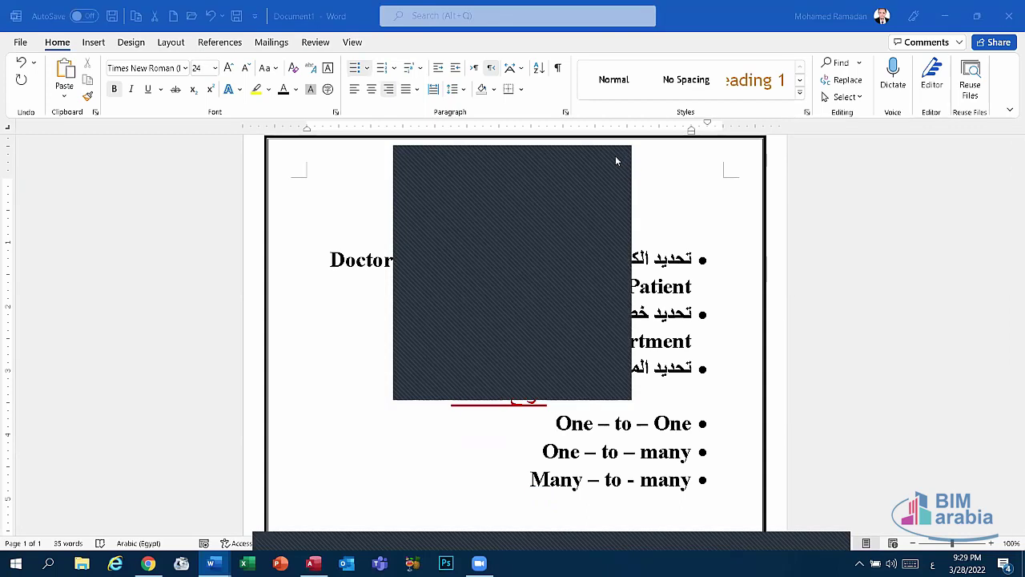
Review the relationship-type bullets in the Word planning notes, then bring up Access's Table1 datasheet.
{"action": "left_click", "coordinate": [616, 161]}
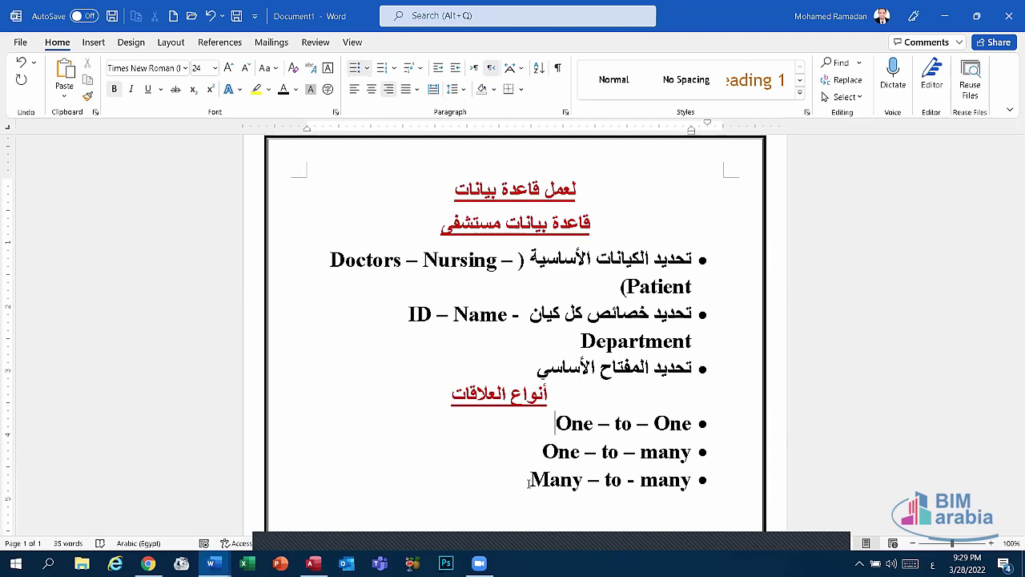
{"action": "left_click_drag", "start_coordinate": [487, 473], "coordinate": [551, 426]}
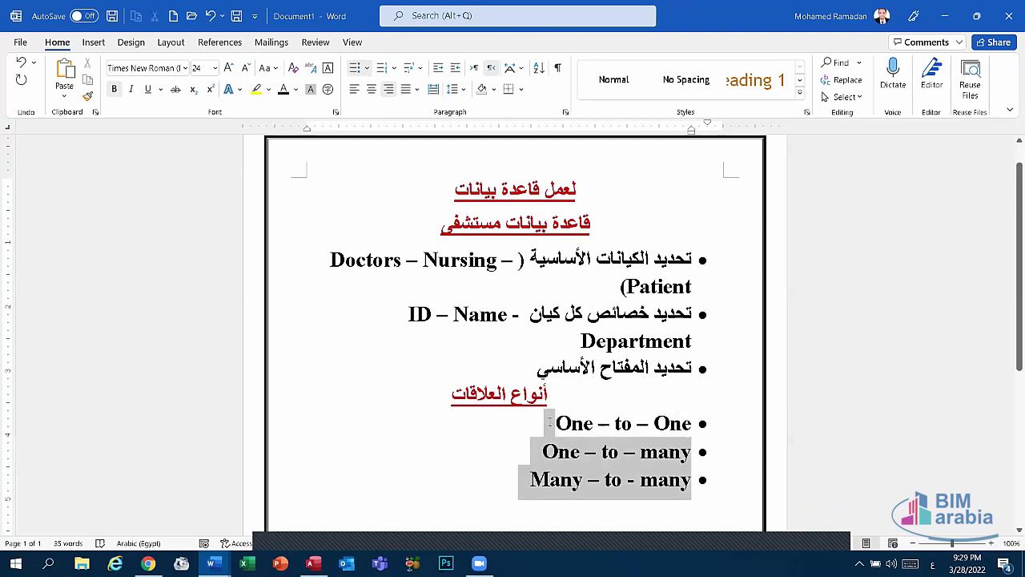
{"action": "left_click_drag", "start_coordinate": [551, 426], "coordinate": [547, 402]}
{"action": "left_click", "coordinate": [490, 395]}
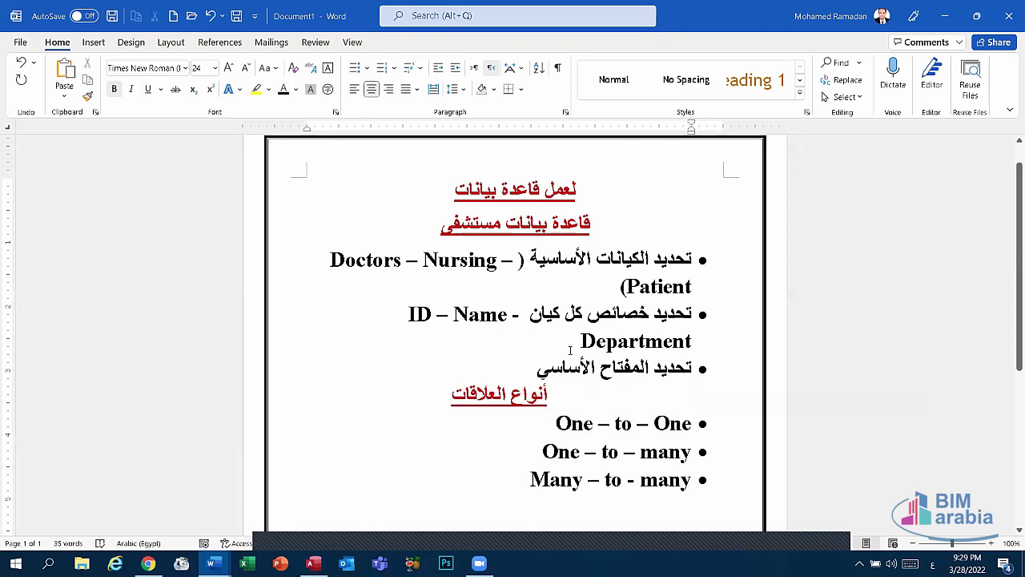
{"action": "left_click_drag", "start_coordinate": [469, 475], "coordinate": [583, 197]}
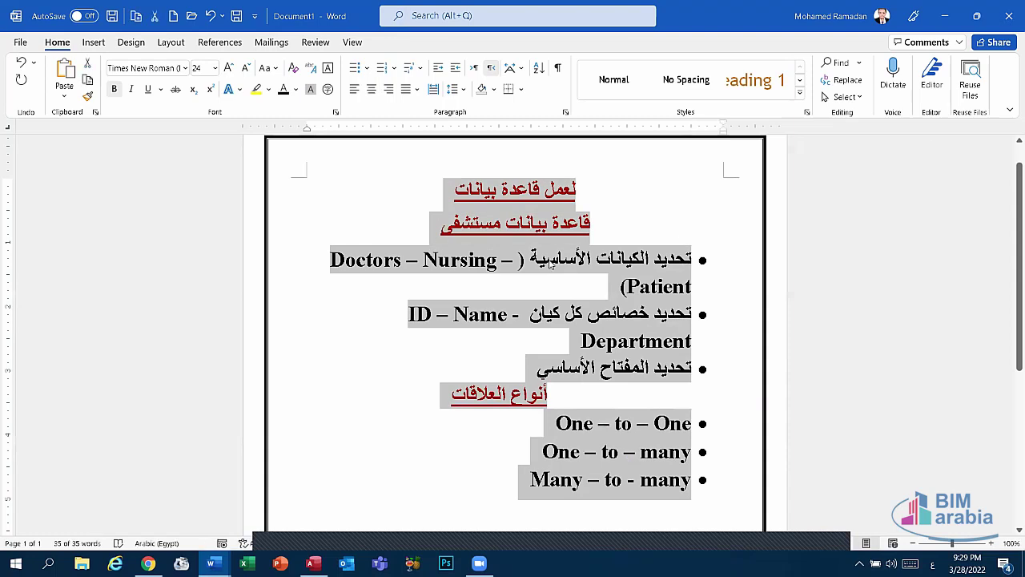
{"action": "left_click", "coordinate": [544, 259]}
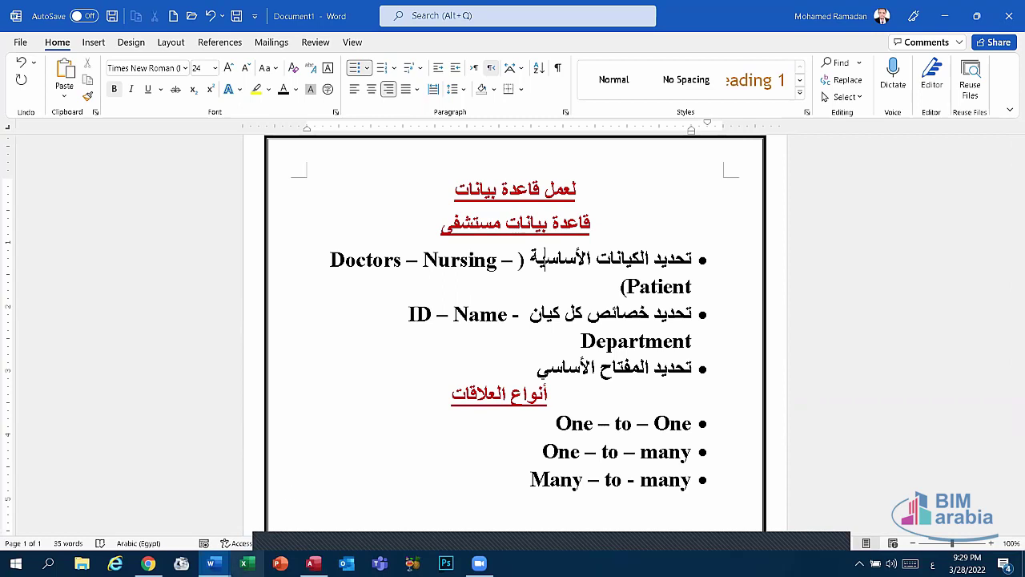
{"action": "left_click", "coordinate": [314, 563]}
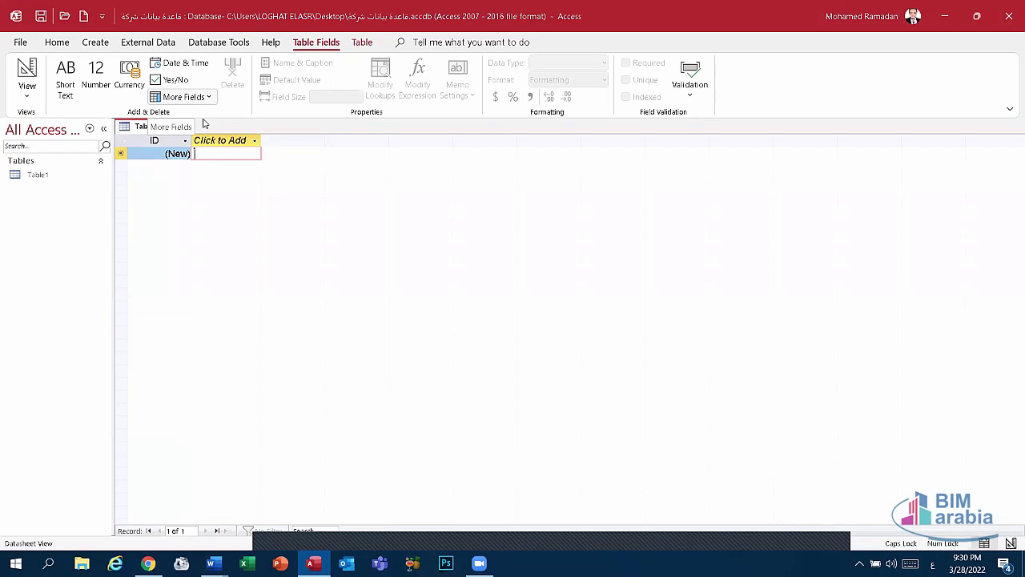
Switch Table1 to Design View, saving it under the name 'Doctors'.
{"action": "left_click", "coordinate": [29, 96]}
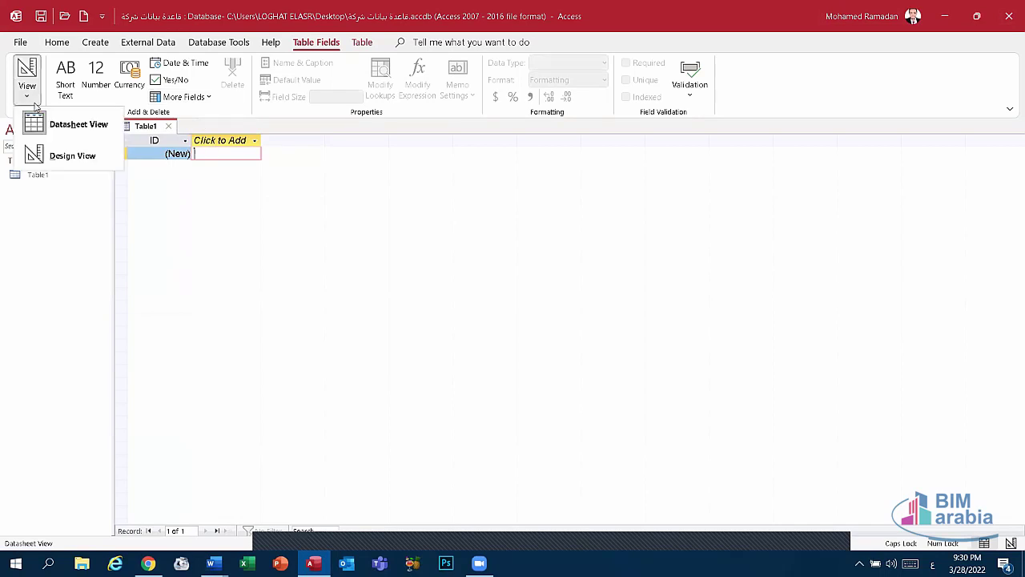
{"action": "left_click", "coordinate": [70, 156]}
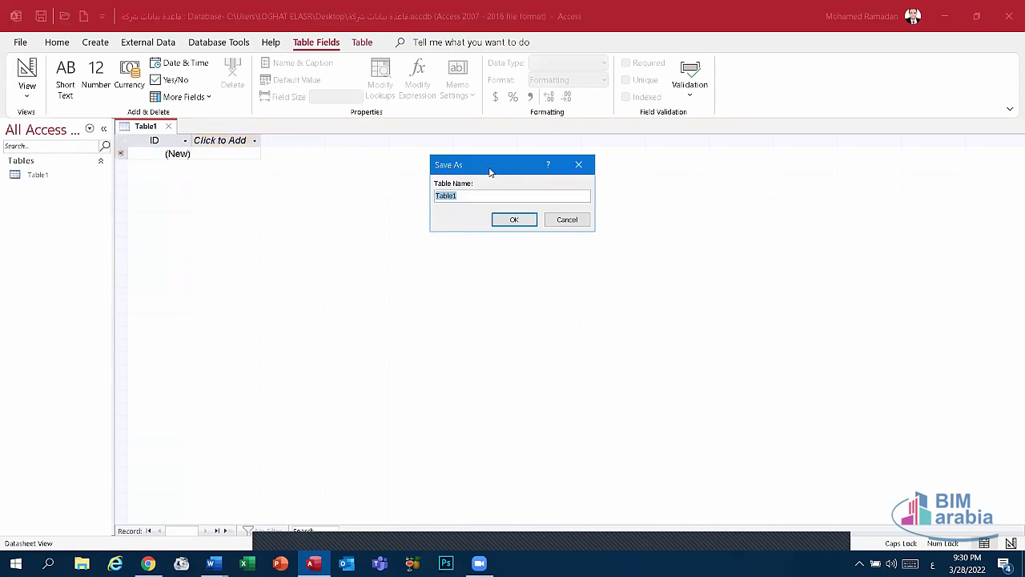
{"action": "left_click_drag", "start_coordinate": [480, 169], "coordinate": [389, 193]}
{"action": "left_click", "coordinate": [369, 213]}
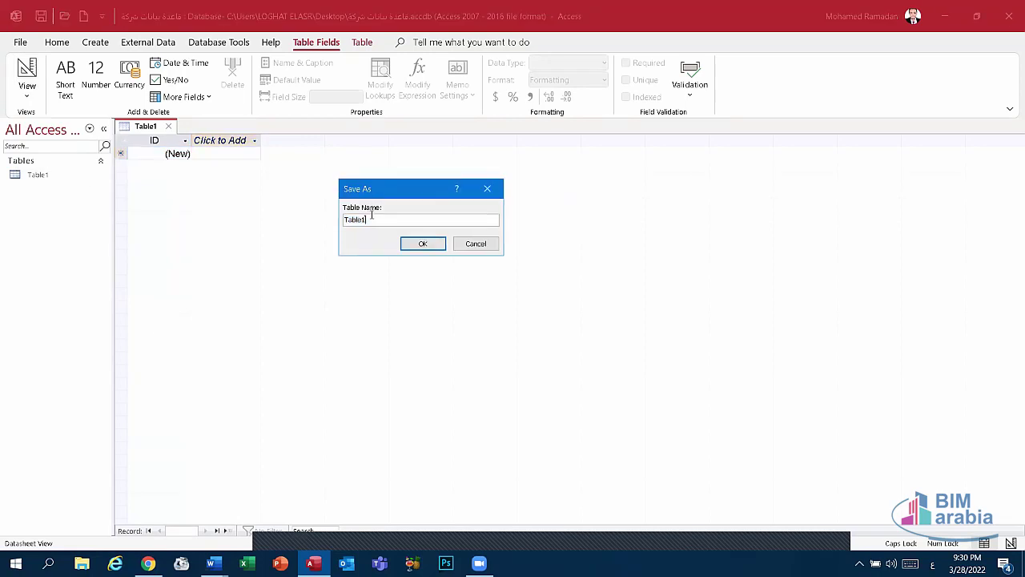
{"action": "double_click", "coordinate": [369, 213]}
{"action": "type", "text": "ا"}
{"action": "key", "text": "BackSpace"}
{"action": "key", "text": "alt+shift"}
{"action": "type", "text": "D"}
{"action": "key", "text": "Caps_Lock"}
{"action": "type", "text": "ct"}
{"action": "type", "text": "rs"}
{"action": "left_click", "coordinate": [419, 242]}
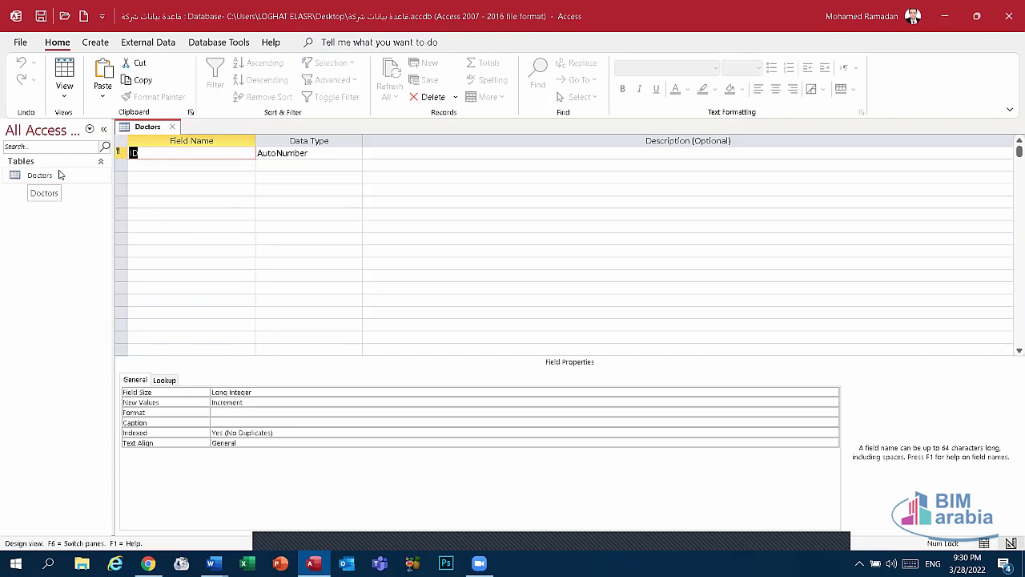
Add Short Text fields 'Name' and 'Department' under ID, accepting the reserved-word warning.
{"action": "left_click", "coordinate": [157, 159]}
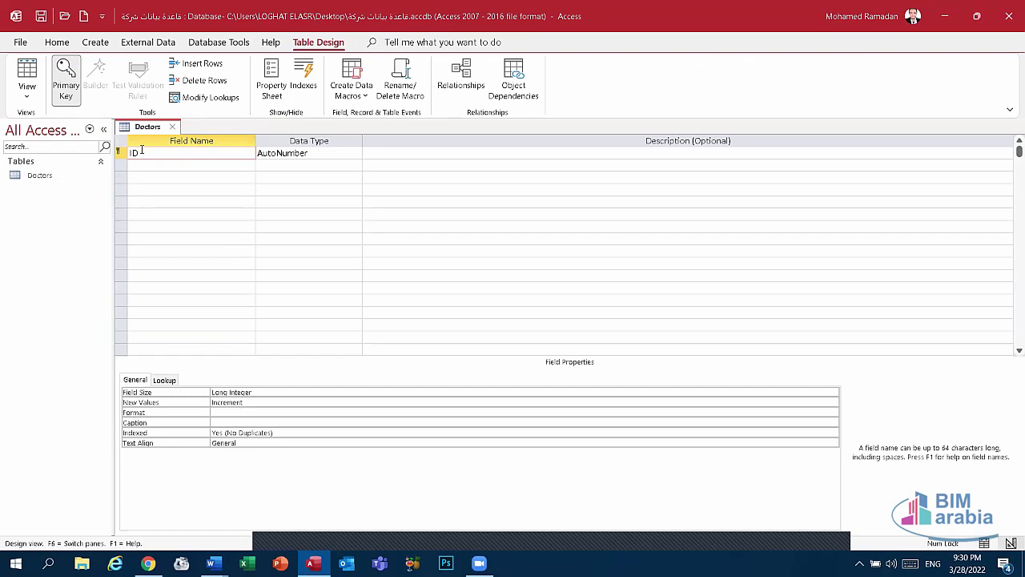
{"action": "left_click", "coordinate": [182, 171]}
{"action": "type", "text": "N"}
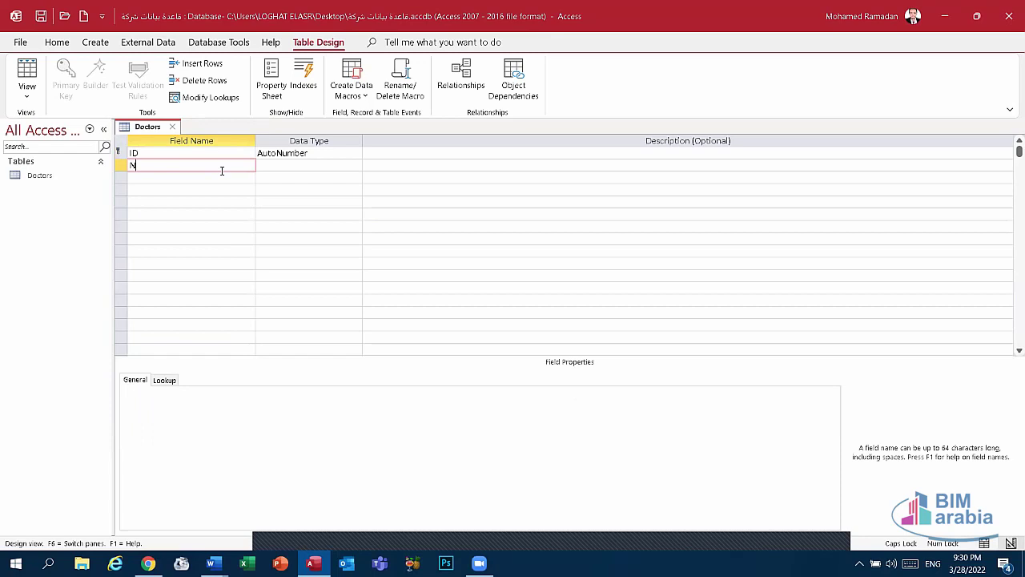
{"action": "type", "text": "ame"}
{"action": "left_click", "coordinate": [202, 181]}
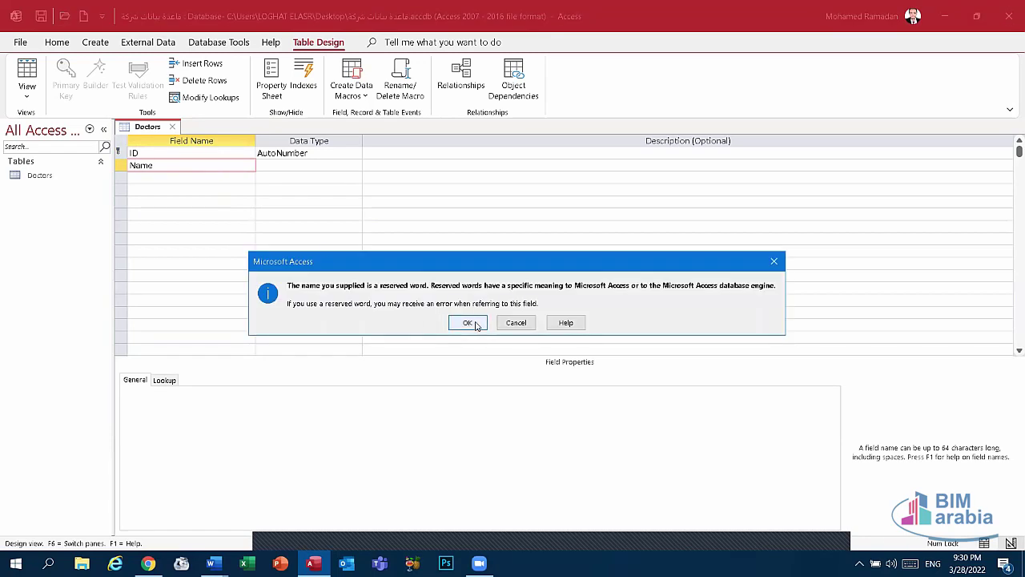
{"action": "left_click", "coordinate": [468, 321]}
{"action": "left_click", "coordinate": [182, 177]}
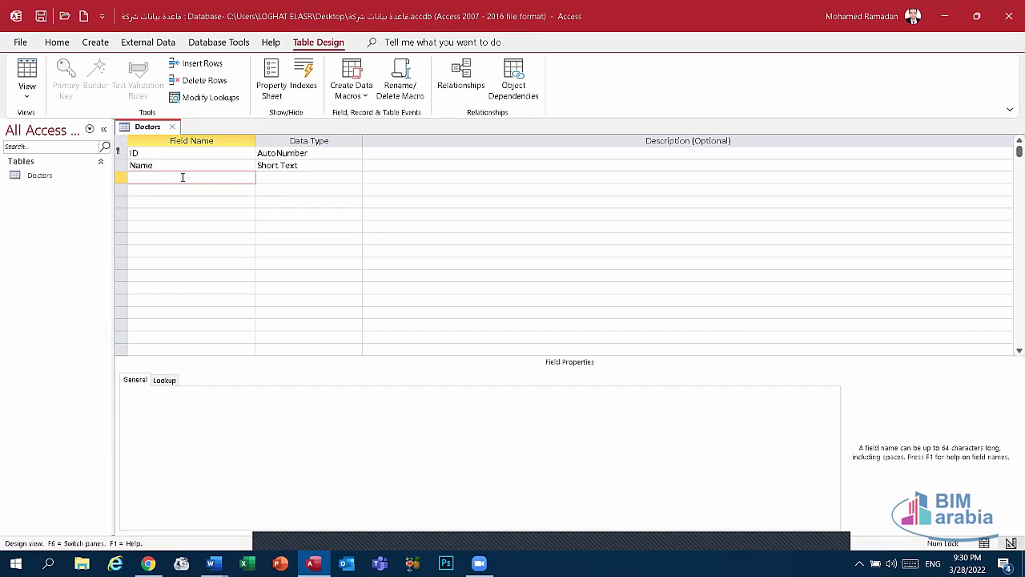
{"action": "type", "text": "Depa"}
{"action": "type", "text": "rtment"}
{"action": "left_click", "coordinate": [318, 178]}
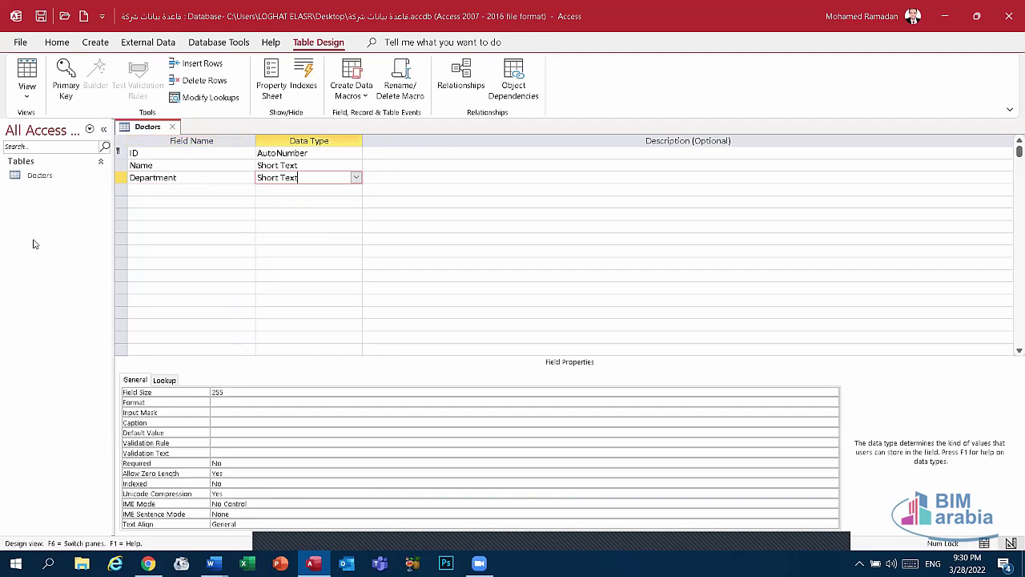
Attempt to rename the open Doctors table, cancel a new blank database, and return to the design.
{"action": "left_click", "coordinate": [46, 177]}
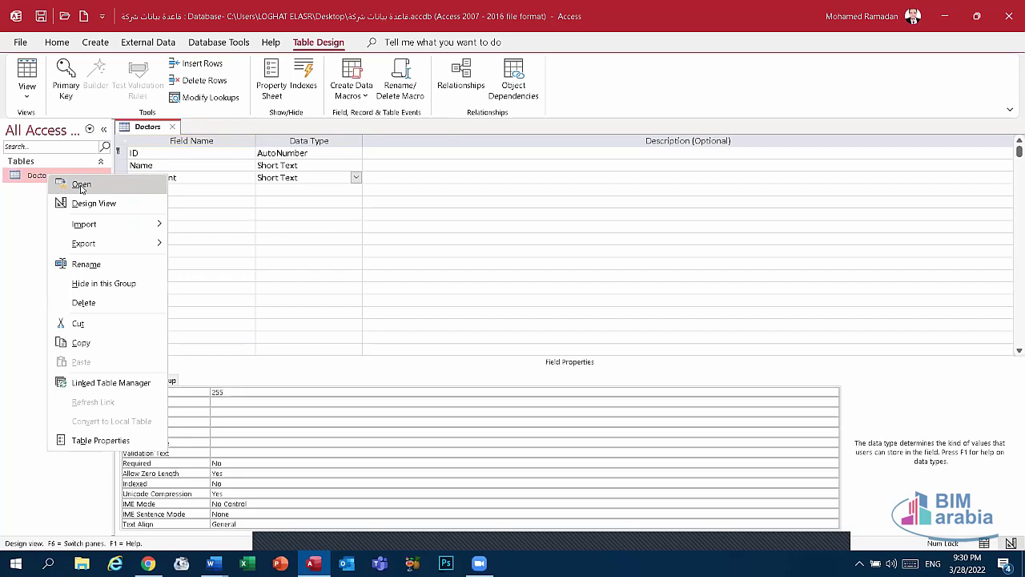
{"action": "left_click", "coordinate": [96, 263]}
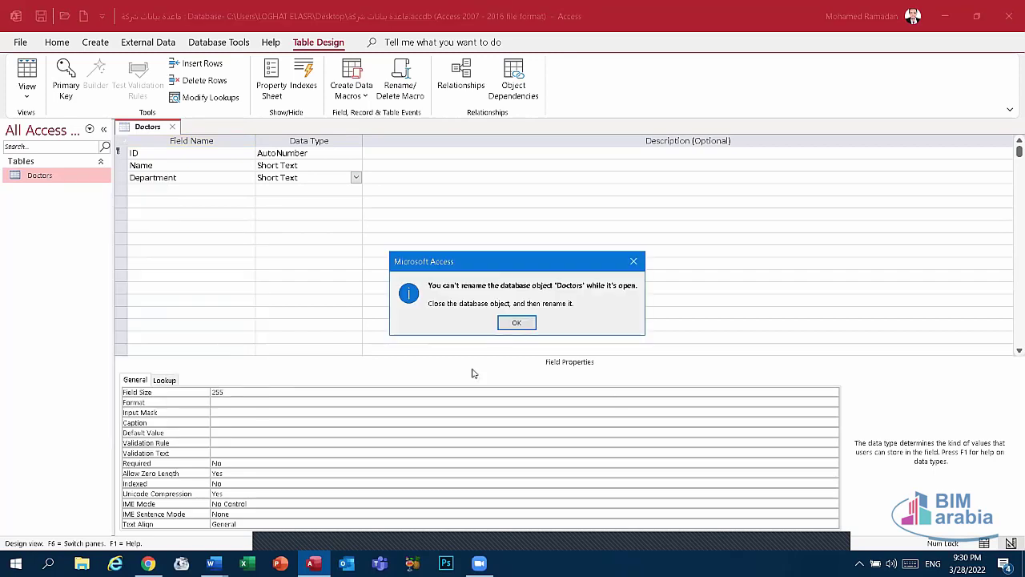
{"action": "left_click", "coordinate": [515, 322]}
{"action": "left_click", "coordinate": [225, 164]}
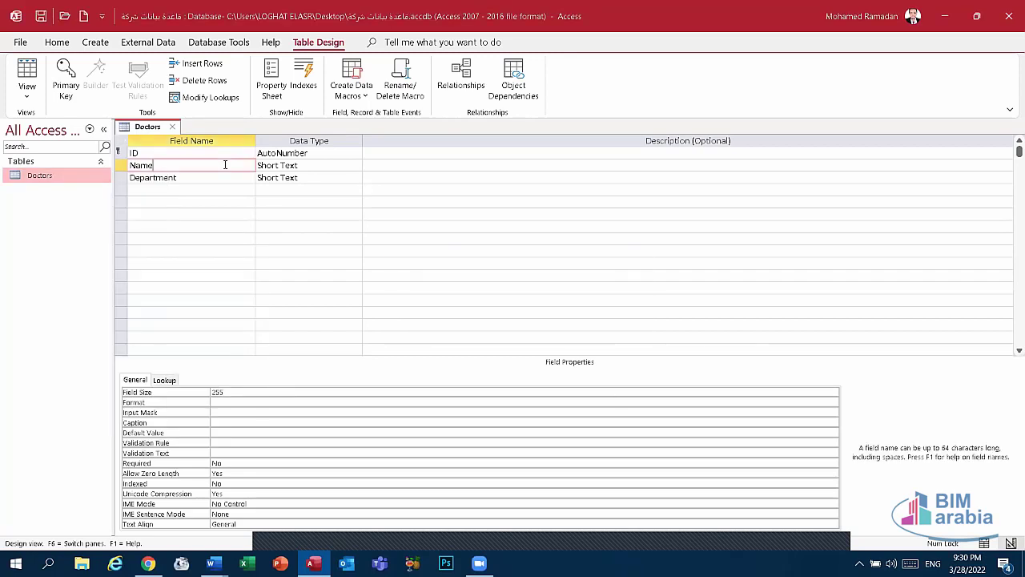
{"action": "left_click", "coordinate": [160, 153]}
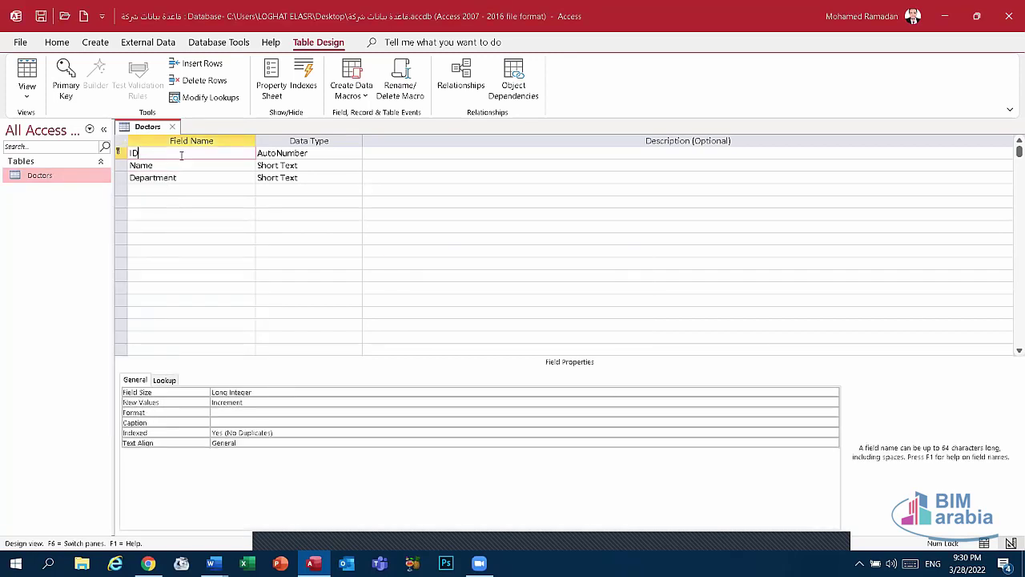
{"action": "left_click", "coordinate": [24, 43]}
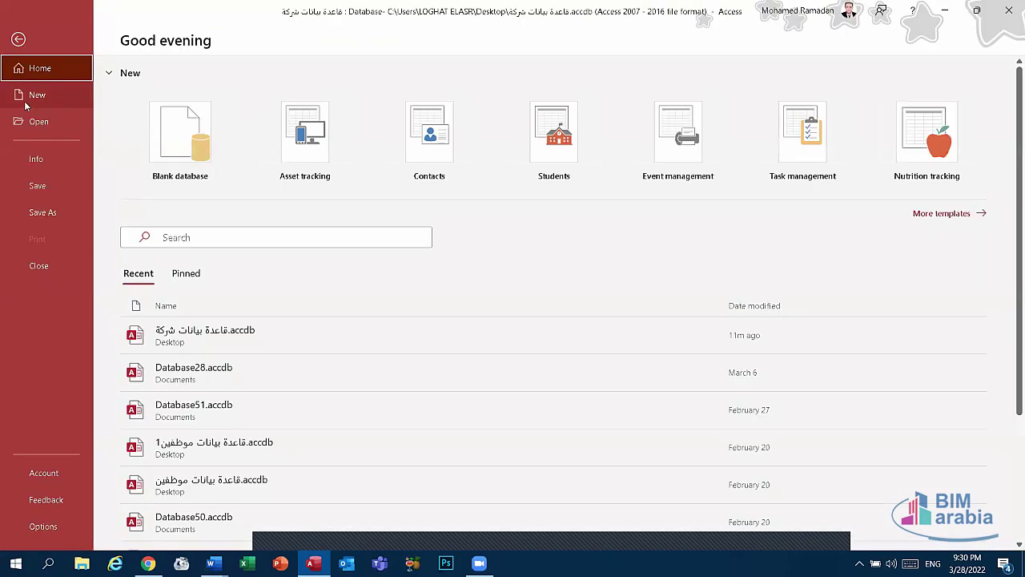
{"action": "left_click", "coordinate": [165, 144]}
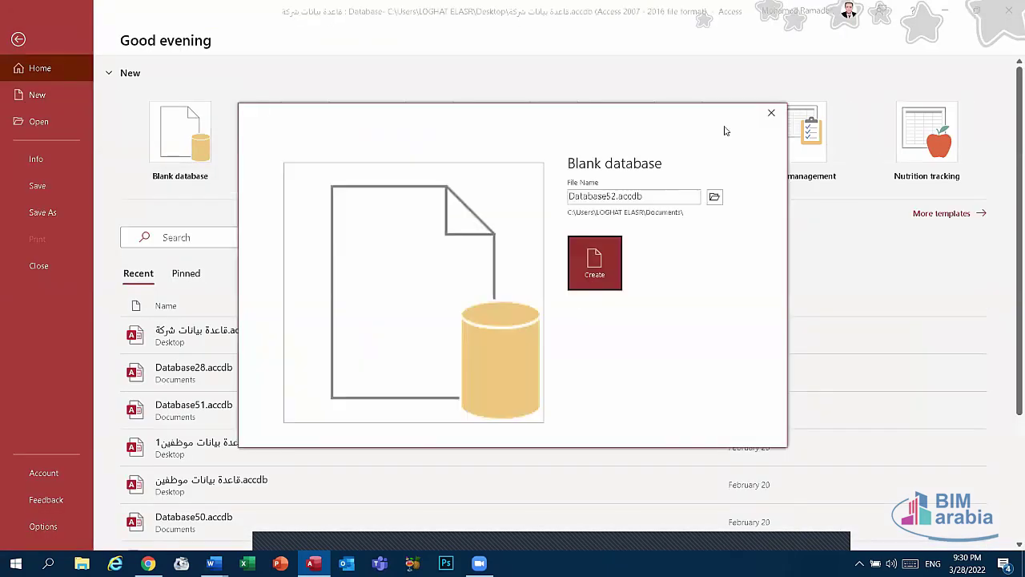
{"action": "left_click", "coordinate": [770, 113]}
{"action": "key", "text": "Escape"}
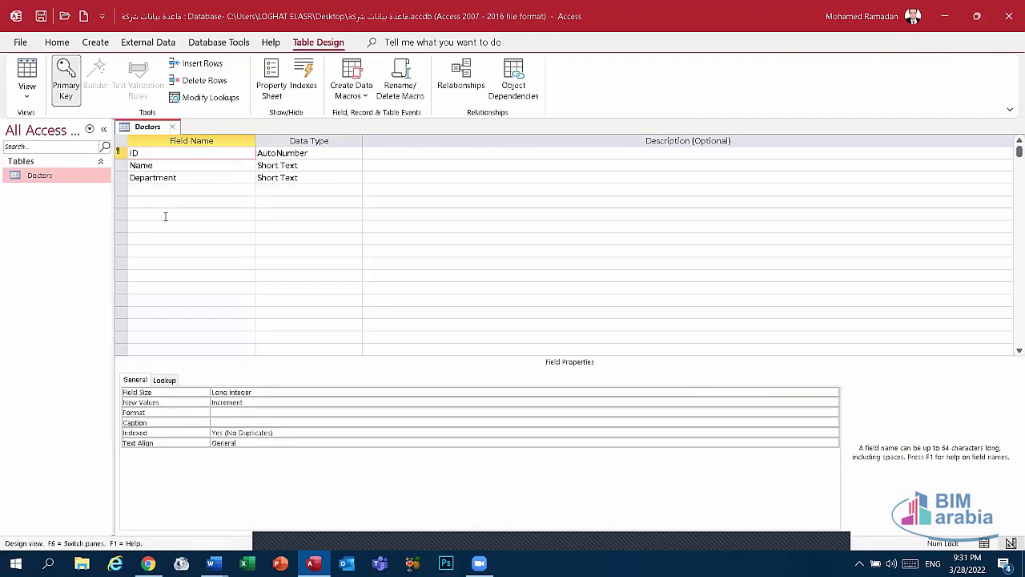
{"action": "left_click", "coordinate": [165, 216]}
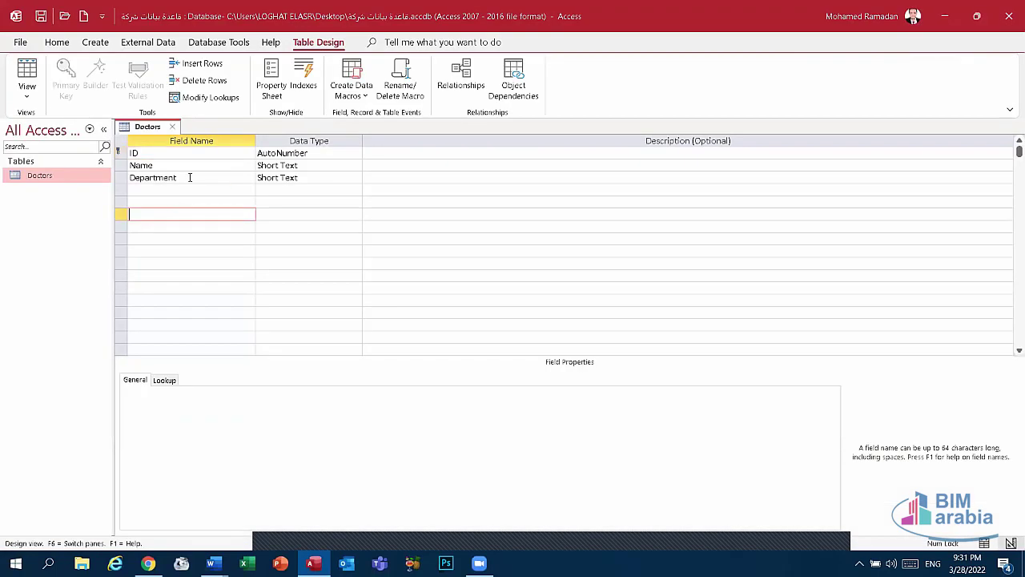
Close the Doctors design and save its changes after the rename is refused.
{"action": "right_click", "coordinate": [34, 173]}
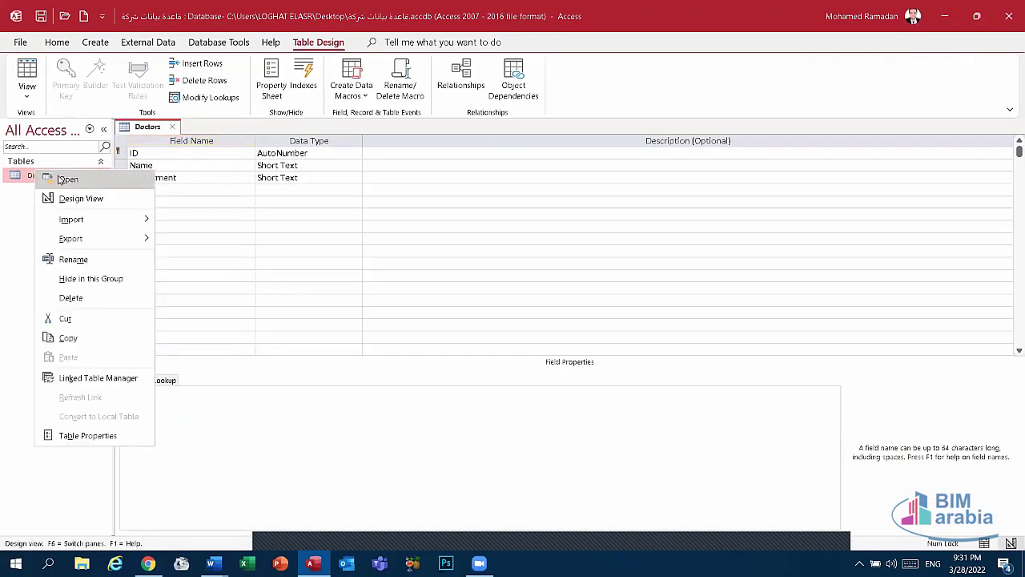
{"action": "left_click", "coordinate": [86, 261]}
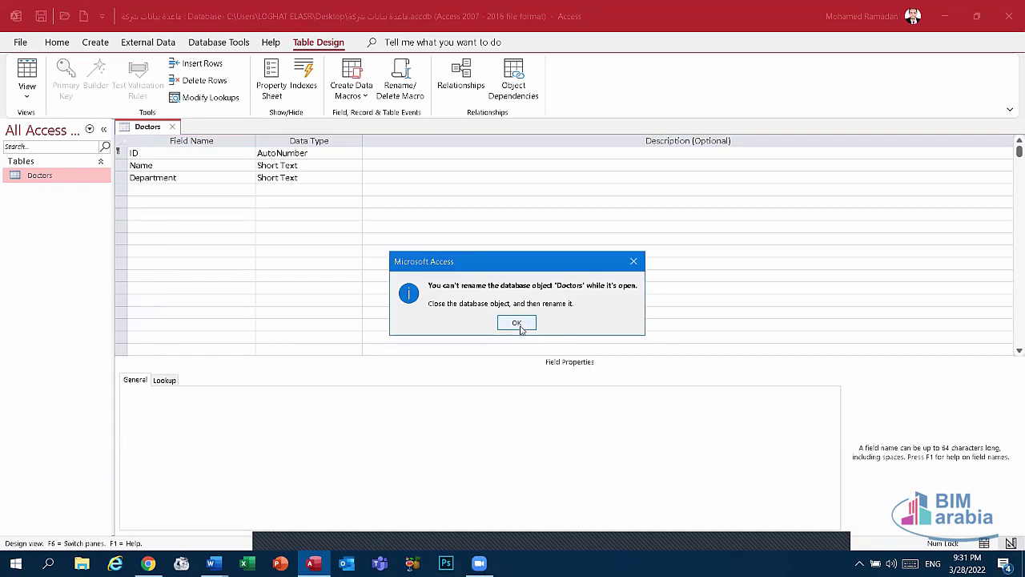
{"action": "left_click", "coordinate": [516, 323]}
{"action": "right_click", "coordinate": [139, 127]}
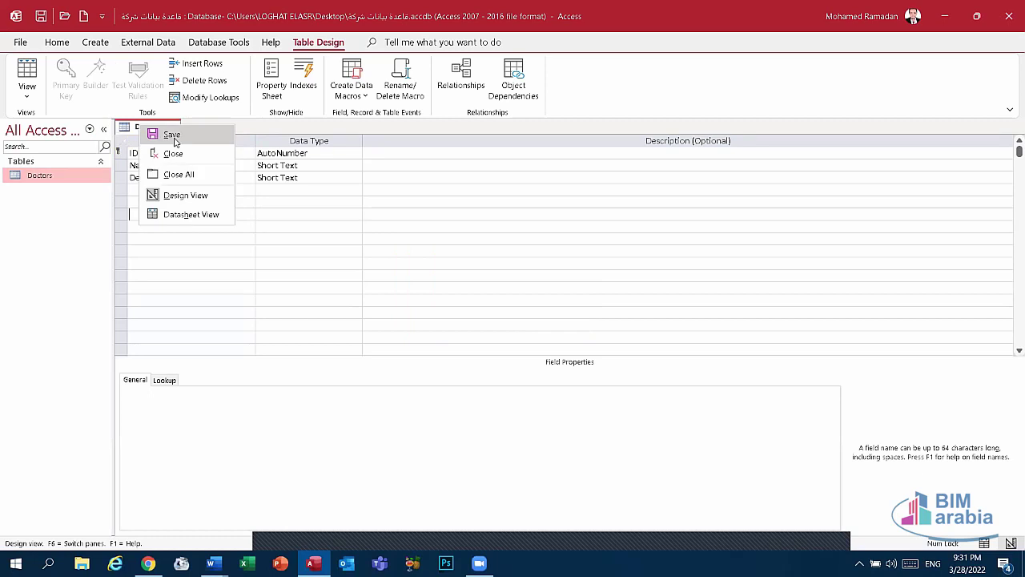
{"action": "left_click", "coordinate": [174, 153]}
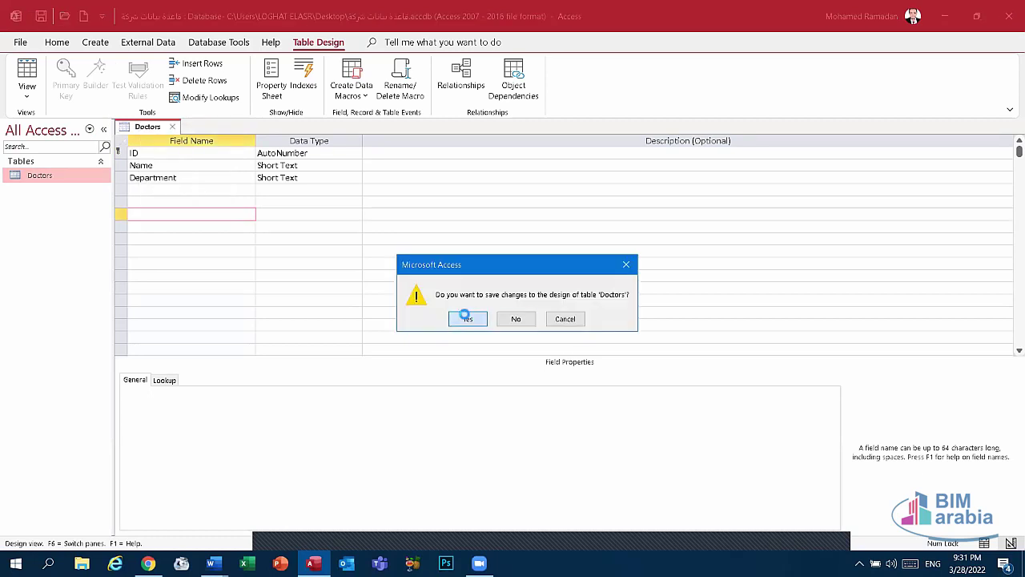
{"action": "left_click", "coordinate": [467, 319]}
Rename the Doctors table to 'Database' and open it.
{"action": "right_click", "coordinate": [63, 181]}
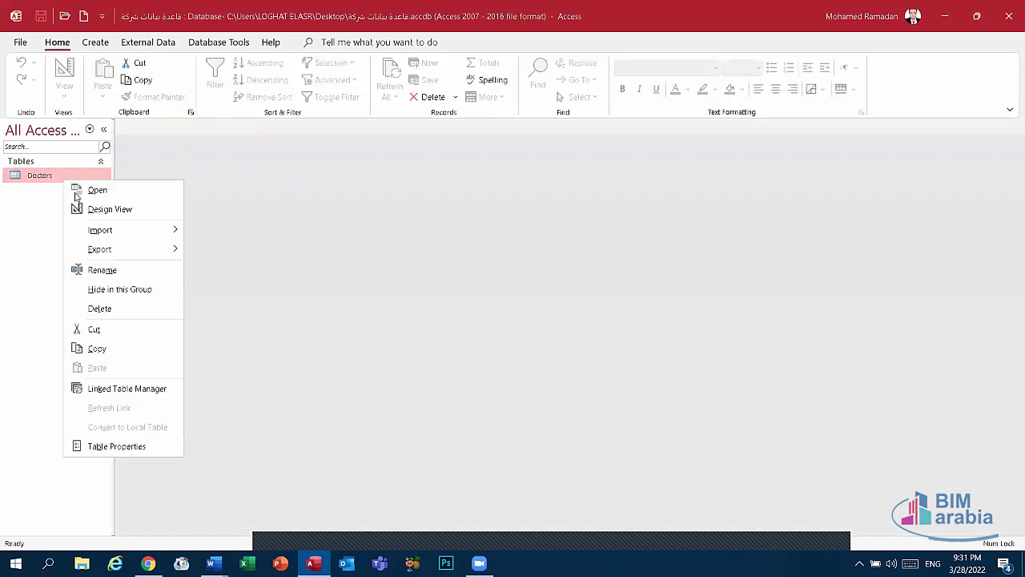
{"action": "left_click", "coordinate": [112, 270]}
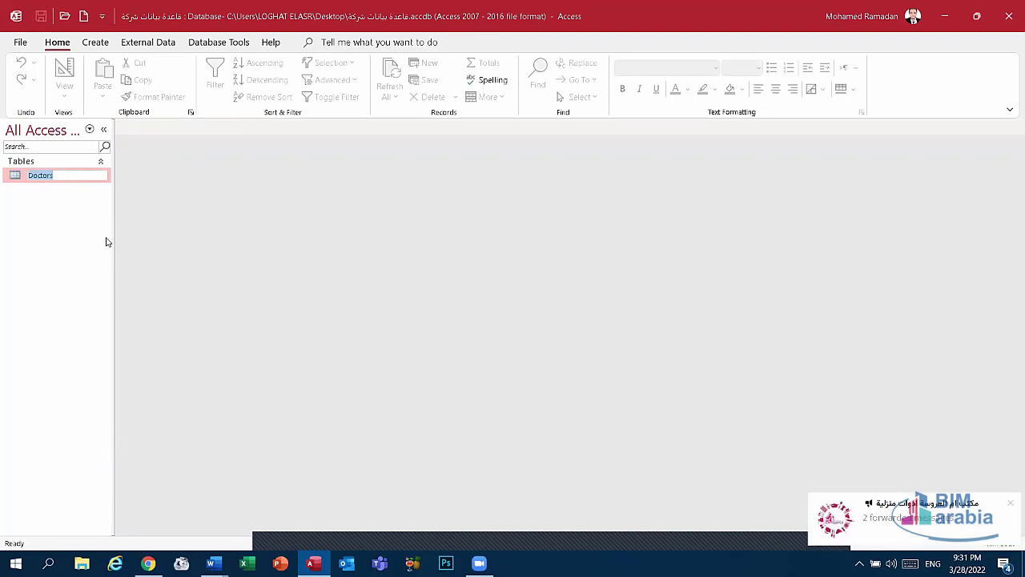
{"action": "type", "text": "Database"}
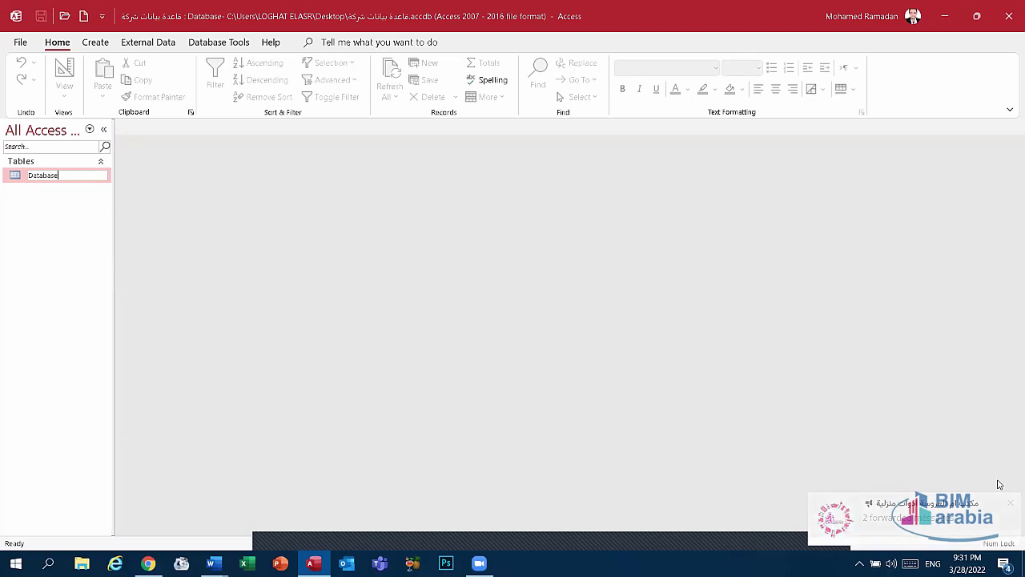
{"action": "left_click", "coordinate": [1011, 503]}
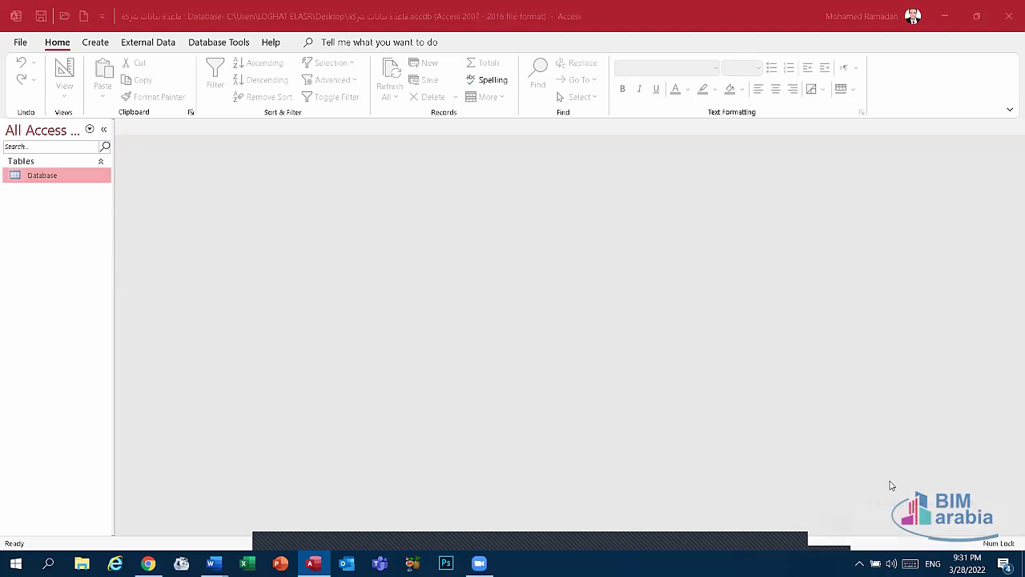
{"action": "right_click", "coordinate": [46, 178]}
{"action": "left_click", "coordinate": [64, 183]}
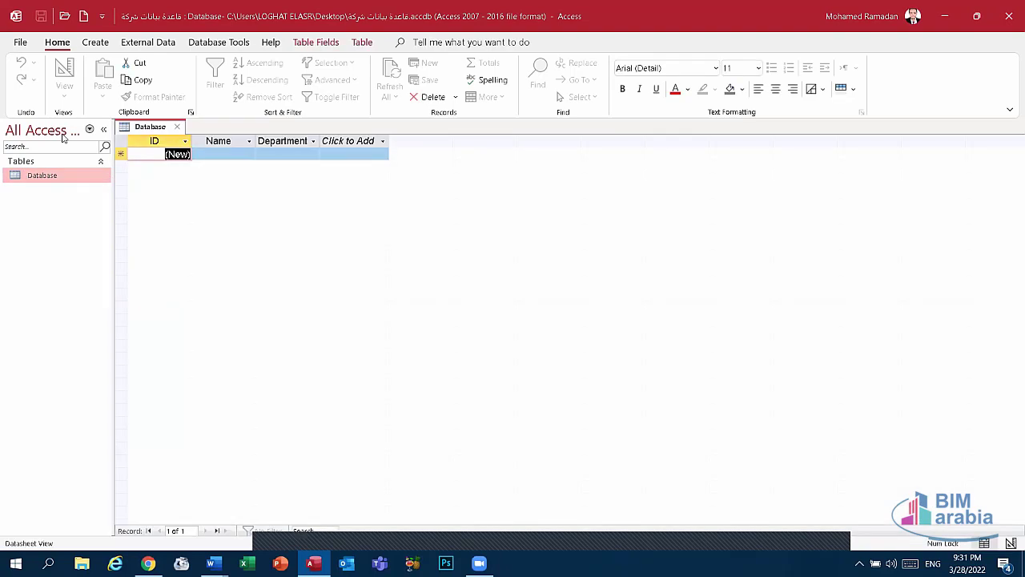
Open the Database table in Design View and inspect the Name and Department fields' data types.
{"action": "right_click", "coordinate": [53, 177]}
{"action": "left_click", "coordinate": [113, 206]}
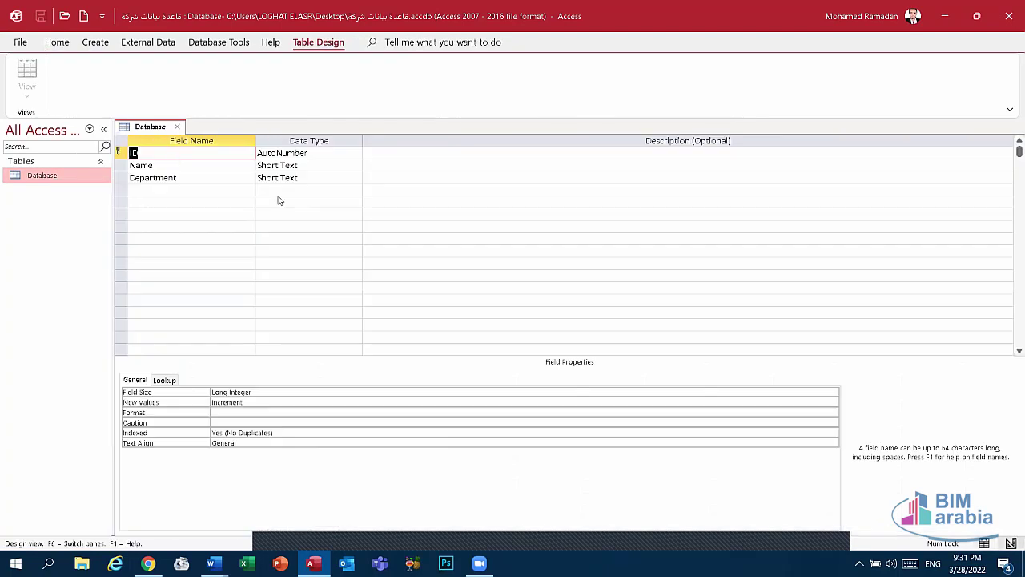
{"action": "left_click", "coordinate": [168, 168]}
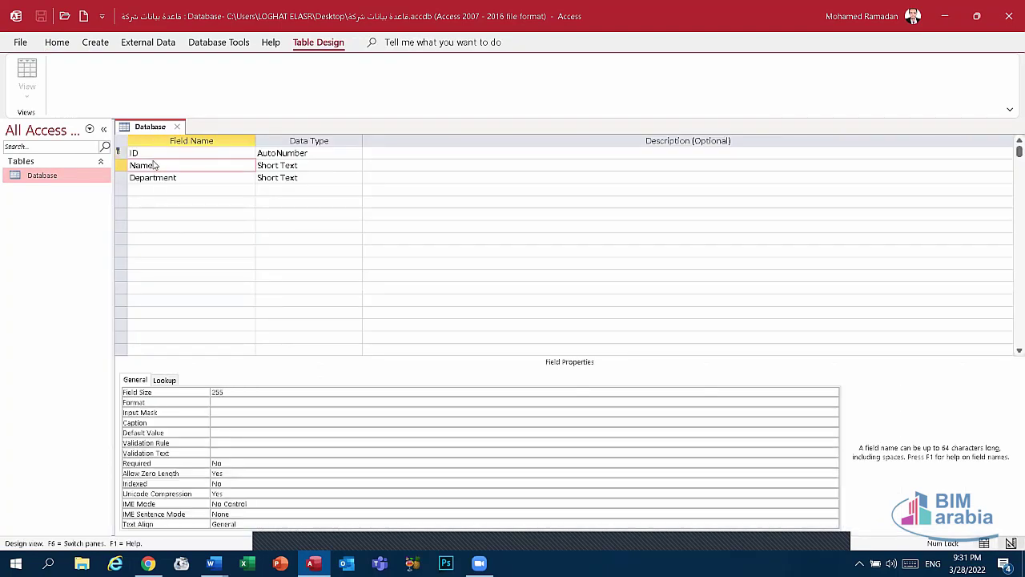
{"action": "left_click", "coordinate": [142, 153]}
{"action": "left_click", "coordinate": [156, 177]}
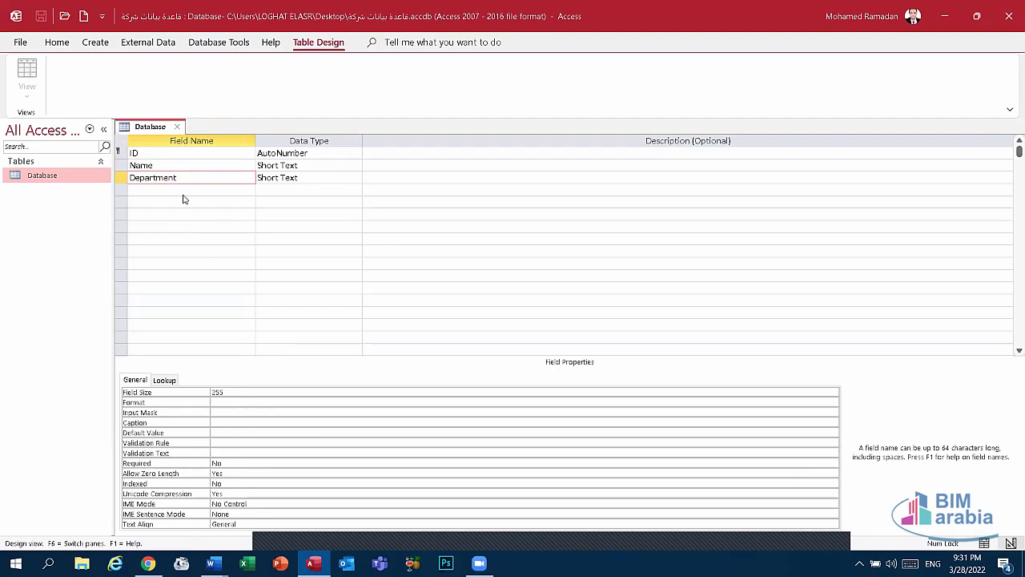
{"action": "left_click", "coordinate": [185, 192]}
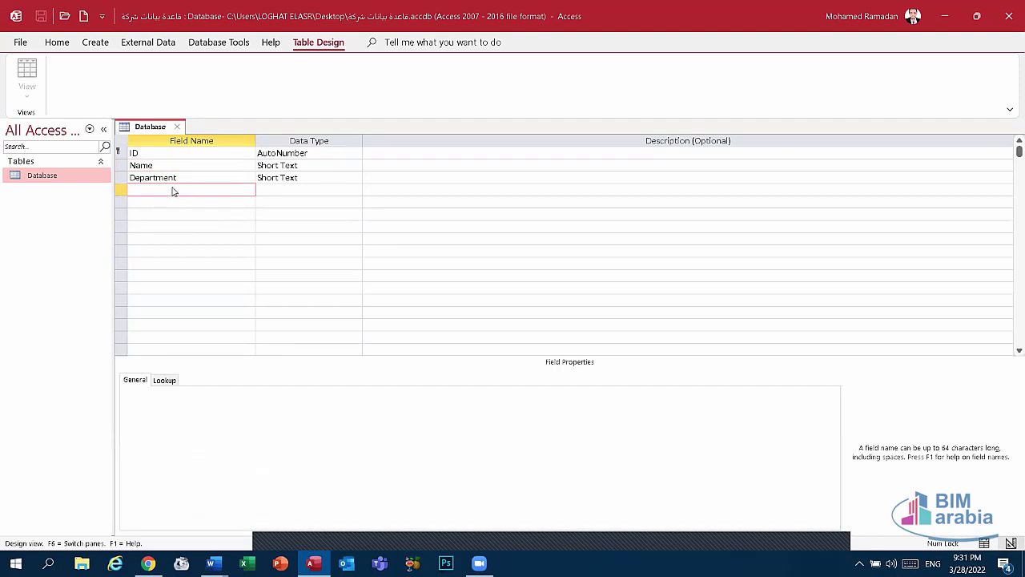
{"action": "left_click", "coordinate": [310, 177]}
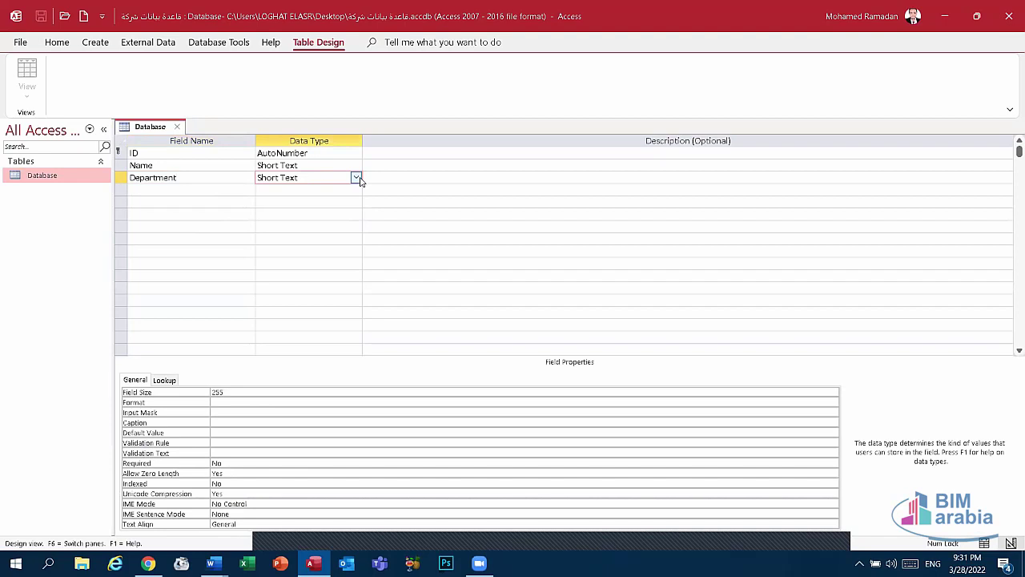
{"action": "left_click", "coordinate": [356, 189]}
{"action": "mouse_move", "coordinate": [308, 189]}
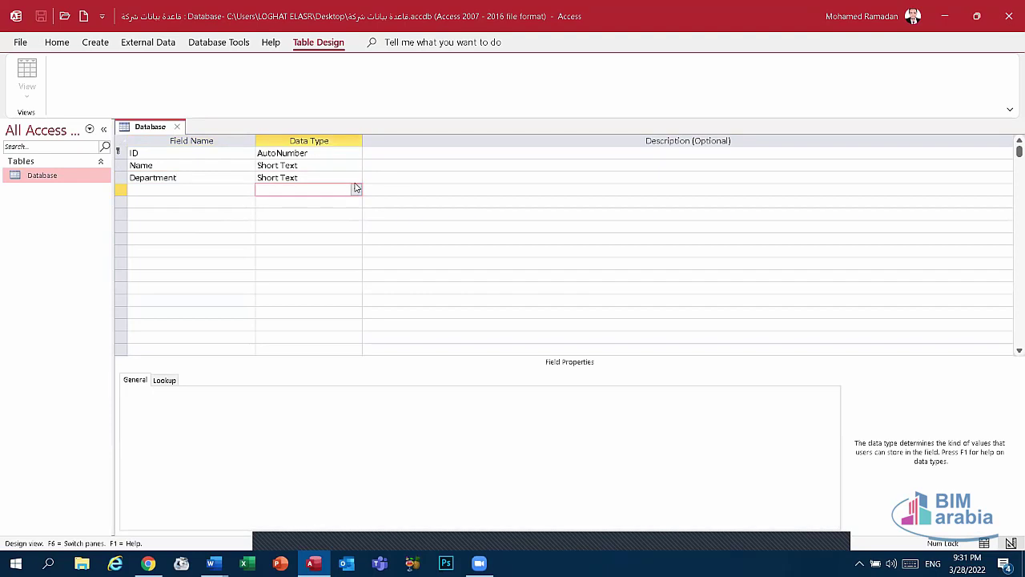
{"action": "left_click", "coordinate": [304, 177]}
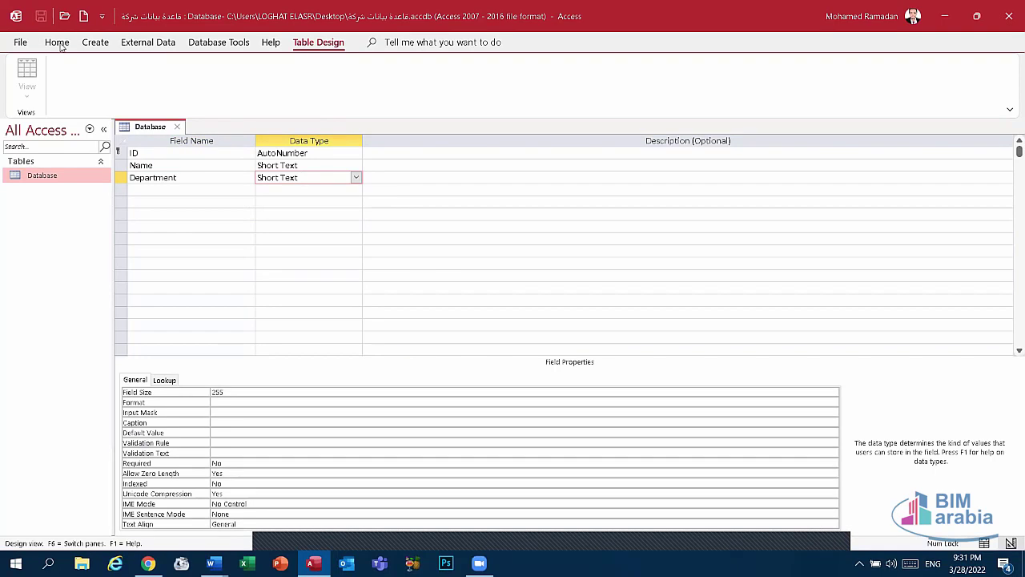
{"action": "left_click", "coordinate": [316, 203]}
{"action": "left_click", "coordinate": [325, 191]}
{"action": "left_click", "coordinate": [329, 177]}
{"action": "type", "text": "l"}
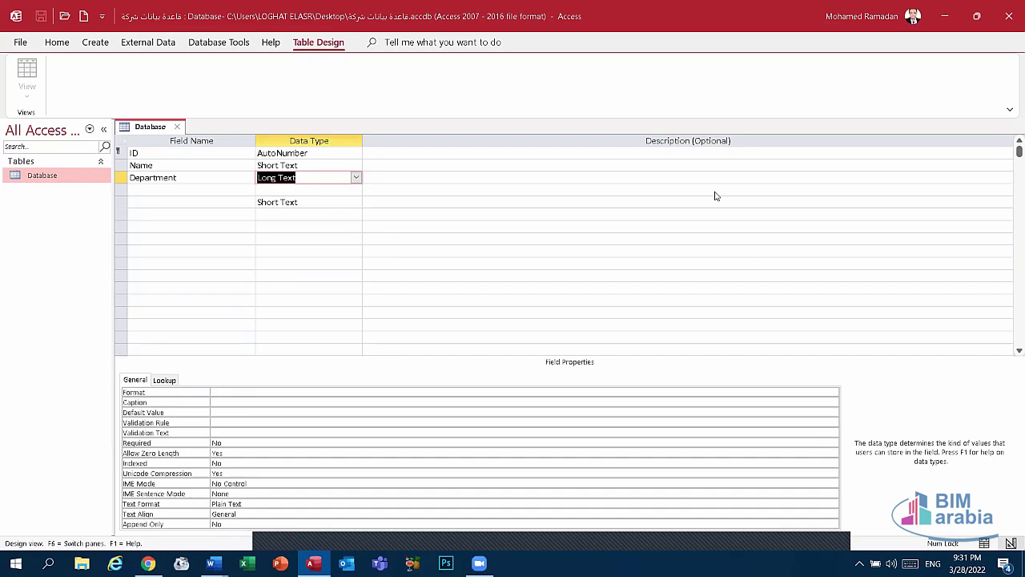
Close Access without saving the design, minimize Word, and reopen the database file.
{"action": "left_click", "coordinate": [1009, 16]}
{"action": "left_click", "coordinate": [517, 316]}
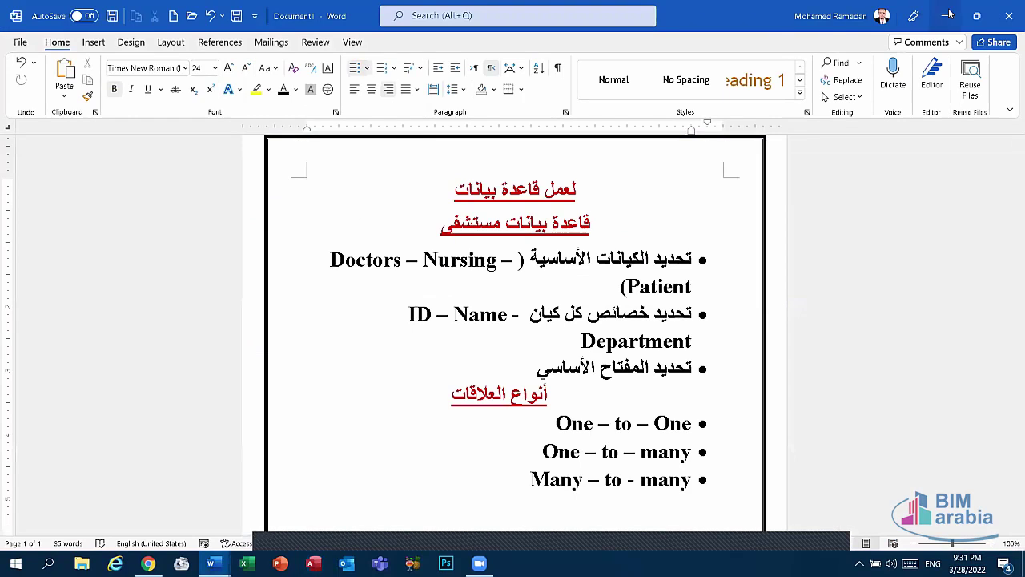
{"action": "left_click", "coordinate": [948, 15]}
{"action": "double_click", "coordinate": [278, 164]}
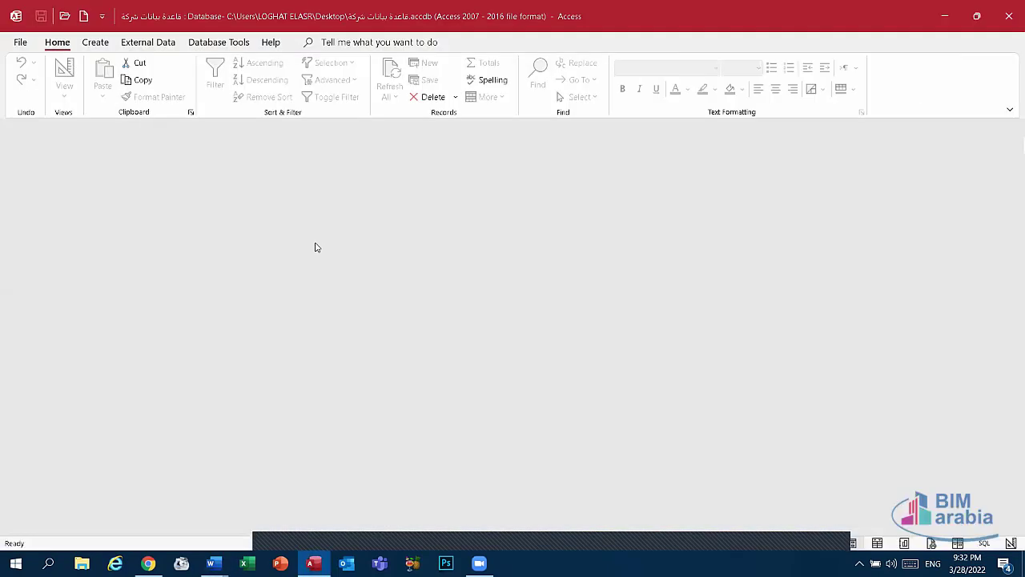
Enable content, open the Database table in Design View, and move to the row below Department.
{"action": "left_click", "coordinate": [375, 132]}
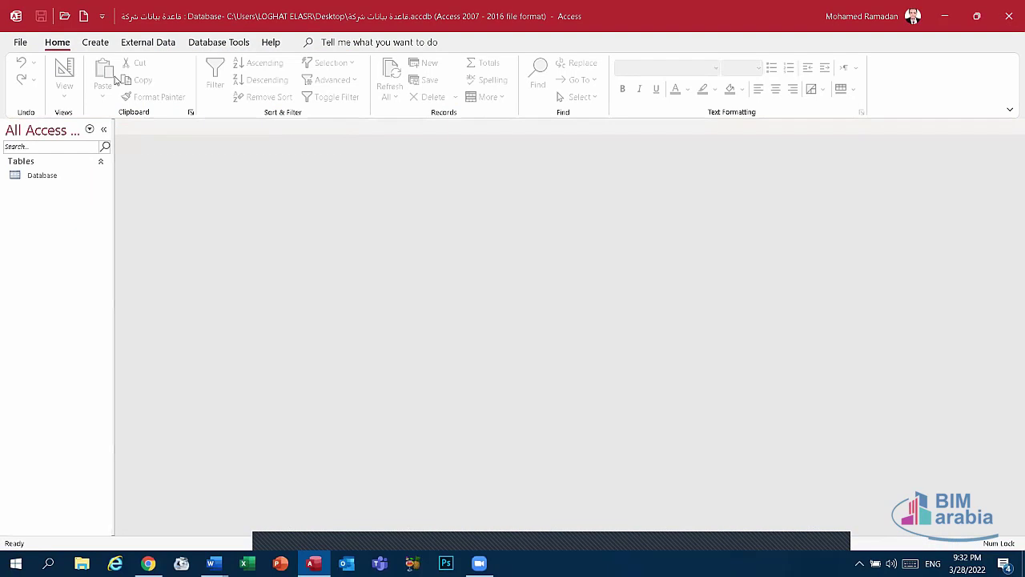
{"action": "left_click", "coordinate": [43, 176]}
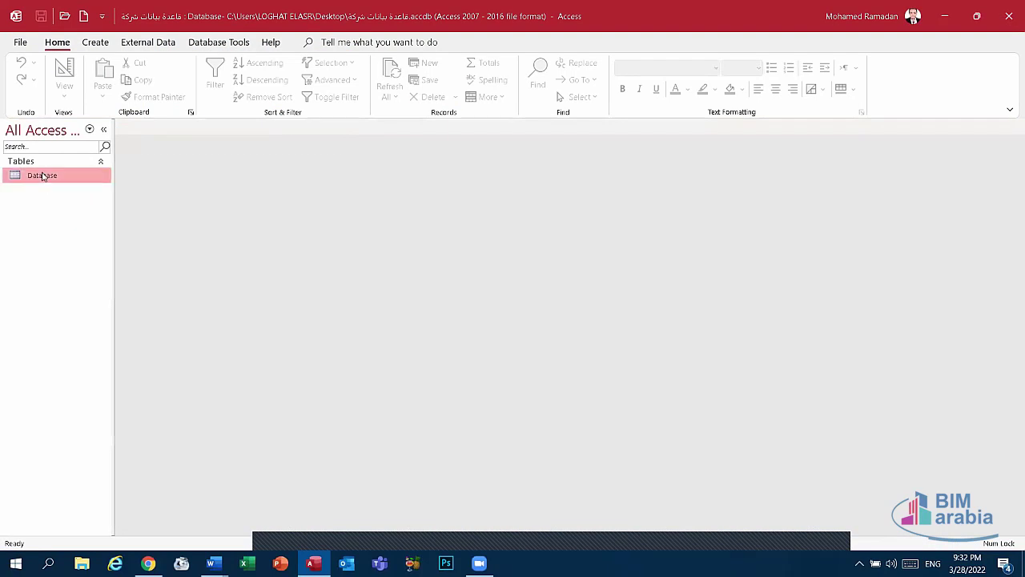
{"action": "right_click", "coordinate": [84, 179]}
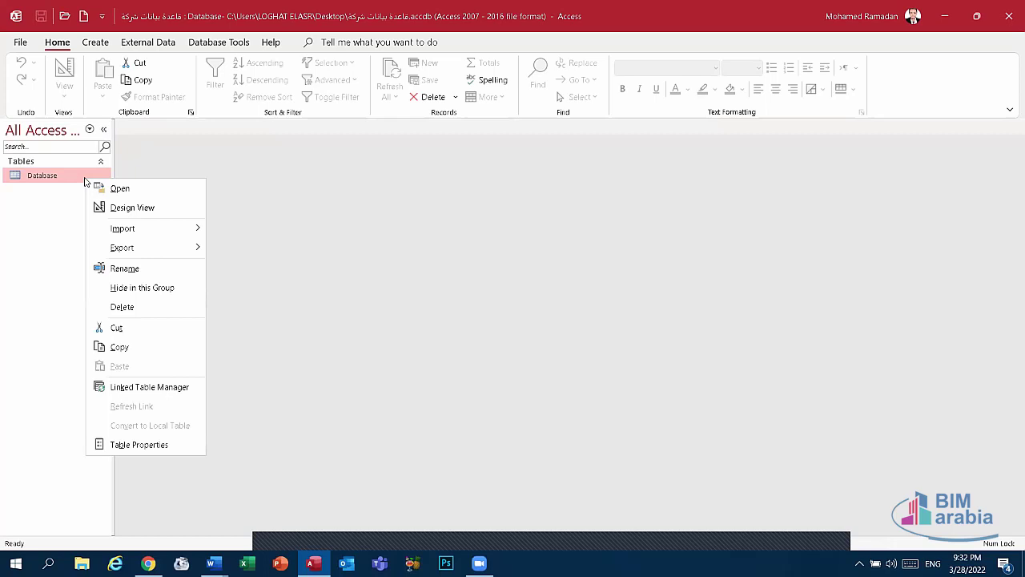
{"action": "left_click", "coordinate": [128, 208]}
{"action": "left_click", "coordinate": [346, 152]}
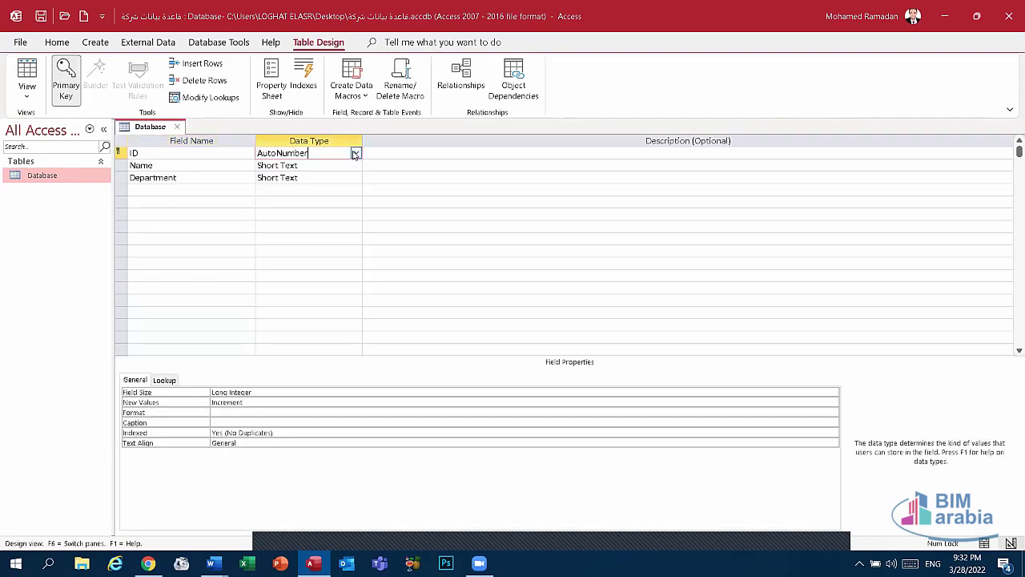
{"action": "left_click", "coordinate": [355, 154]}
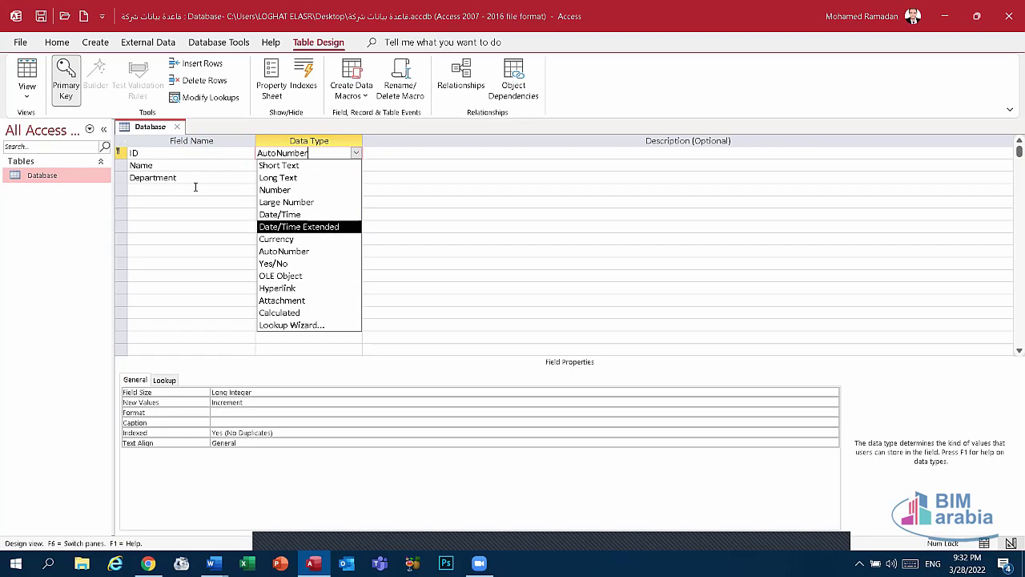
{"action": "left_click", "coordinate": [171, 194]}
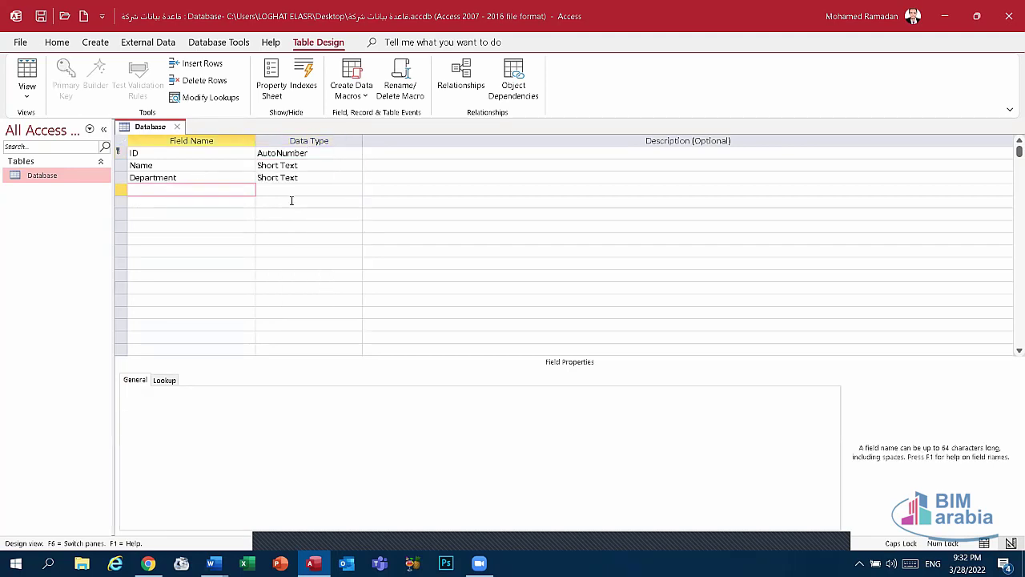
{"action": "type", "text": "P"}
Add the Phone and Link field names below Department.
{"action": "key", "text": "Caps_Lock"}
{"action": "type", "text": "e"}
{"action": "key", "text": "Return"}
{"action": "key", "text": "Return"}
{"action": "key", "text": "Return"}
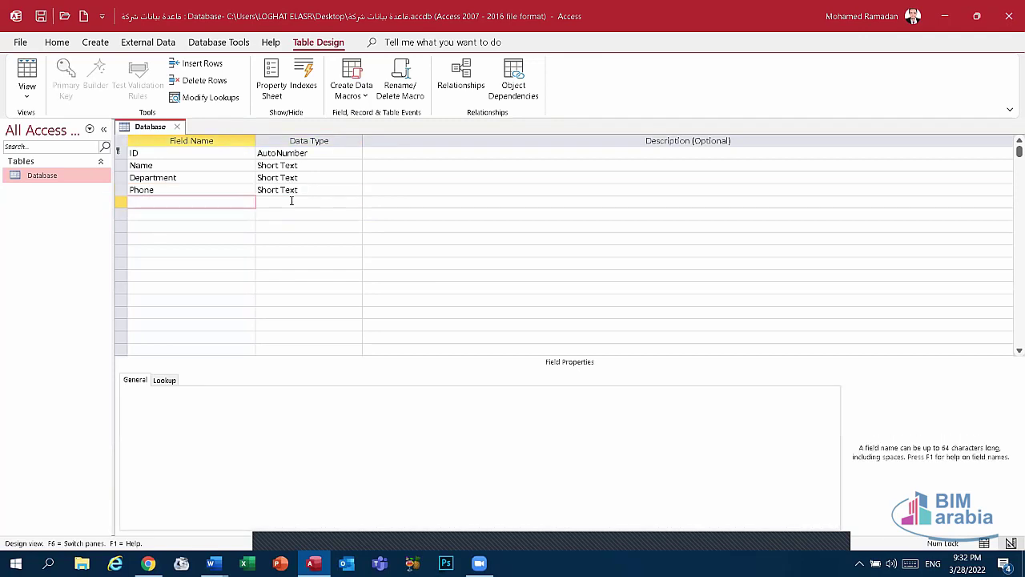
{"action": "key", "text": "Caps_Lock"}
{"action": "key", "text": "Caps_Lock"}
{"action": "type", "text": "ype"}
{"action": "key", "text": "BackSpace"}
{"action": "key", "text": "BackSpace"}
{"action": "key", "text": "Caps_Lock"}
{"action": "type", "text": "L"}
{"action": "key", "text": "Caps_Lock"}
{"action": "key", "text": "Return"}
{"action": "key", "text": "Return"}
{"action": "key", "text": "Return"}
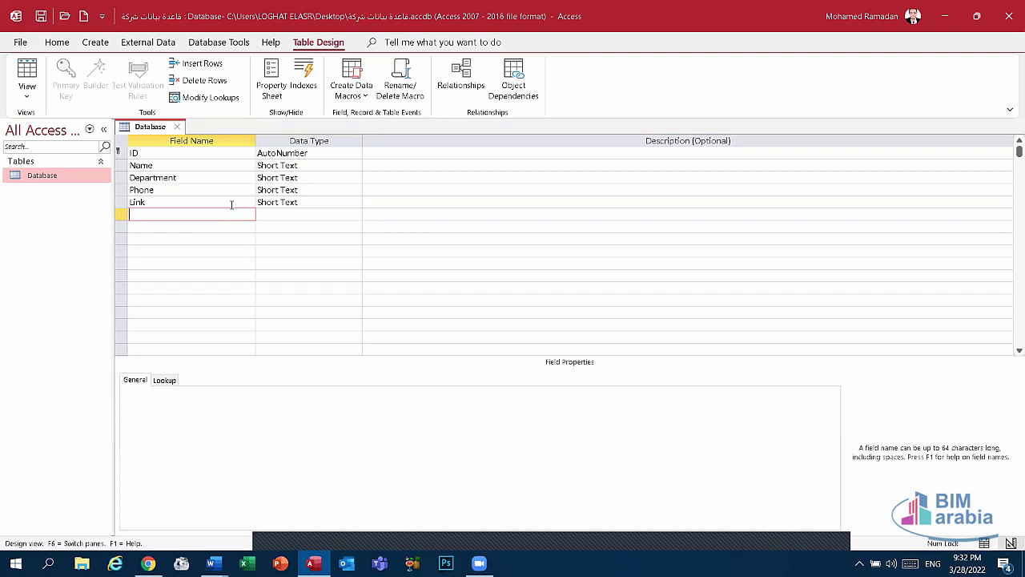
{"action": "type", "text": "hgs"}
{"action": "key", "text": "BackSpace"}
{"action": "key", "text": "BackSpace"}
{"action": "key", "text": "BackSpace"}
Add Cash and Date fields, keeping their data type as Short Text.
{"action": "key", "text": "Caps_Lock"}
{"action": "type", "text": "C"}
{"action": "key", "text": "Caps_Lock"}
{"action": "type", "text": "a"}
{"action": "key", "text": "Return"}
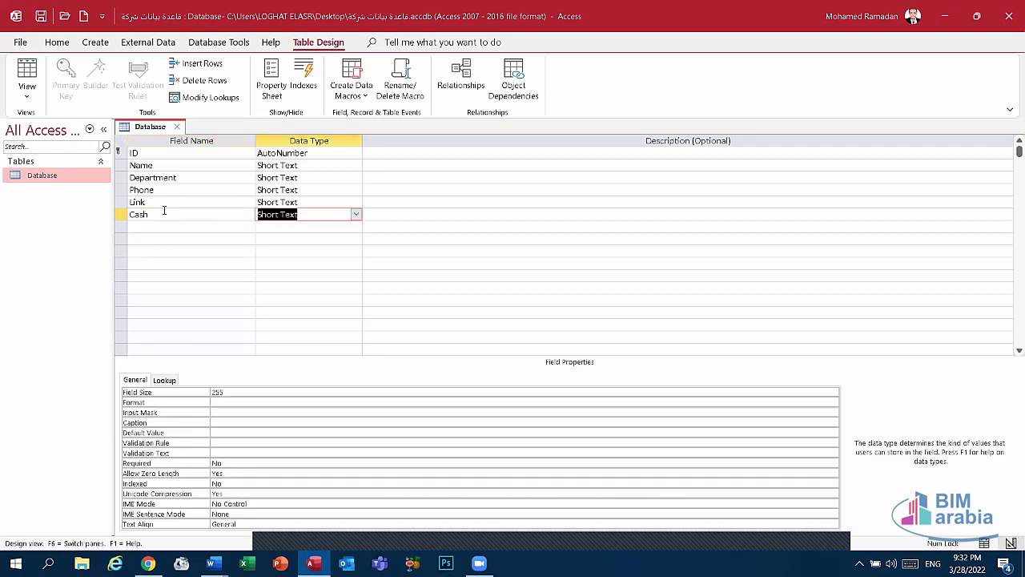
{"action": "key", "text": "Return"}
{"action": "key", "text": "Return"}
{"action": "key", "text": "Caps_Lock"}
{"action": "type", "text": "D"}
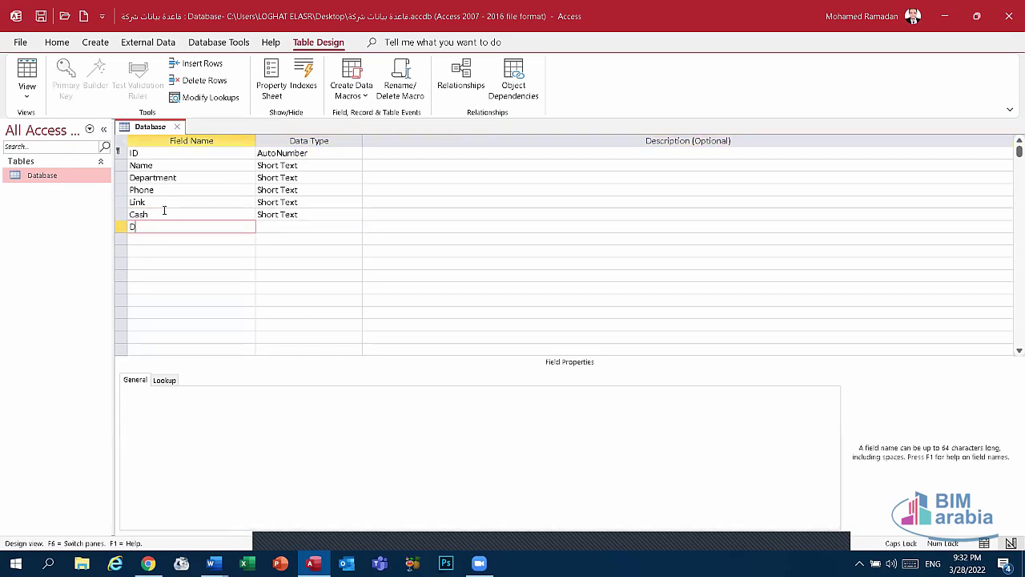
{"action": "key", "text": "Caps_Lock"}
{"action": "type", "text": "ate"}
{"action": "key", "text": "Return"}
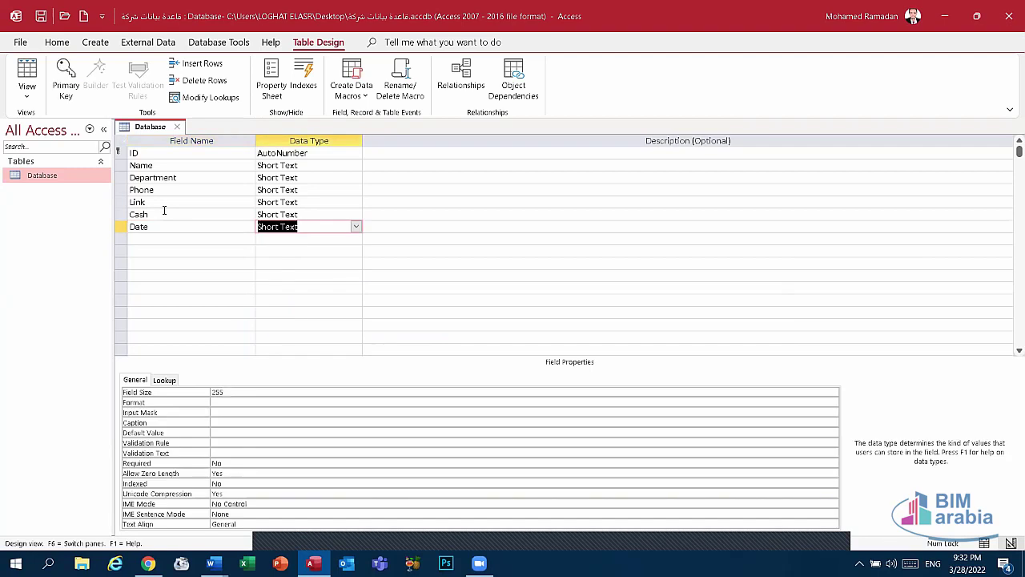
{"action": "key", "text": "Return"}
{"action": "key", "text": "Return"}
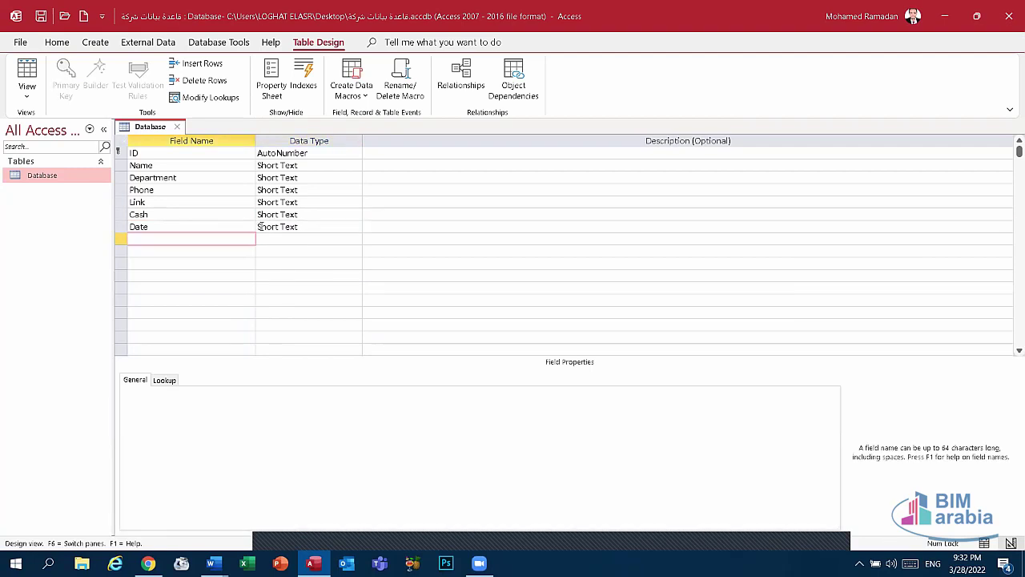
{"action": "left_click", "coordinate": [258, 227]}
{"action": "left_click", "coordinate": [356, 227]}
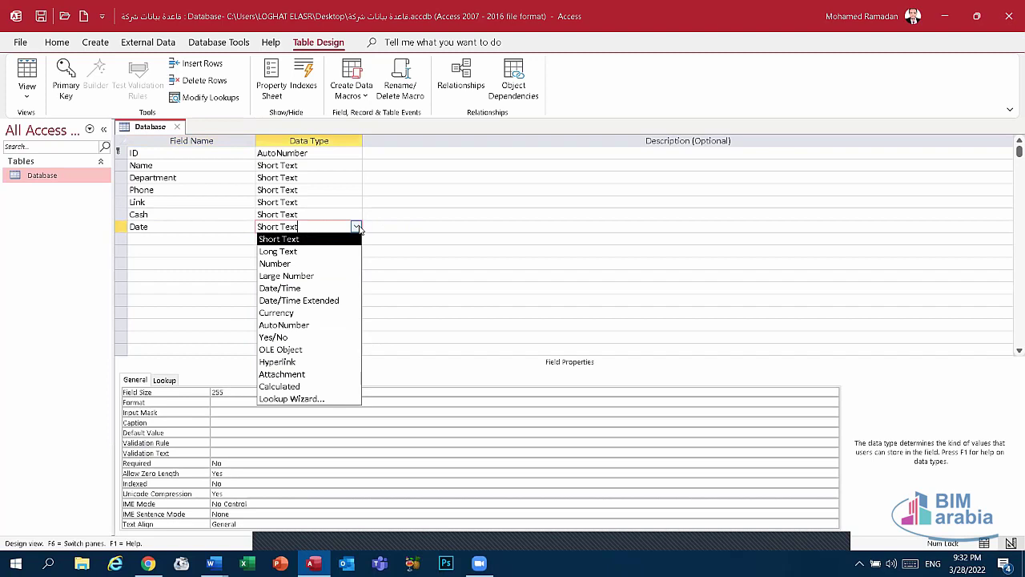
{"action": "left_click", "coordinate": [356, 227]}
{"action": "left_click", "coordinate": [151, 238]}
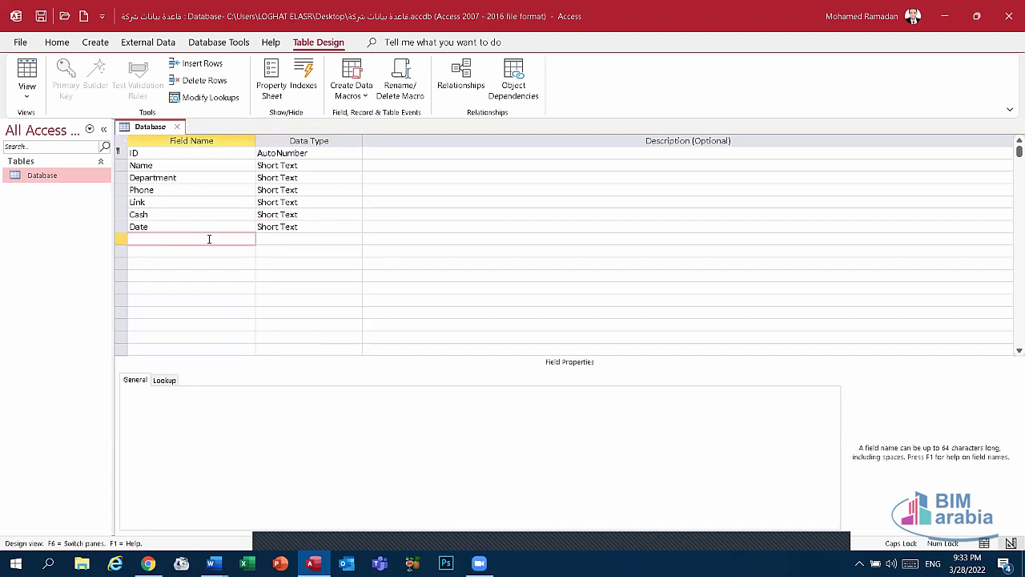
{"action": "type", "text": "F"}
Add Photo and Money fields, both left as Short Text.
{"action": "key", "text": "Caps_Lock"}
{"action": "type", "text": "hoto"}
{"action": "key", "text": "Return"}
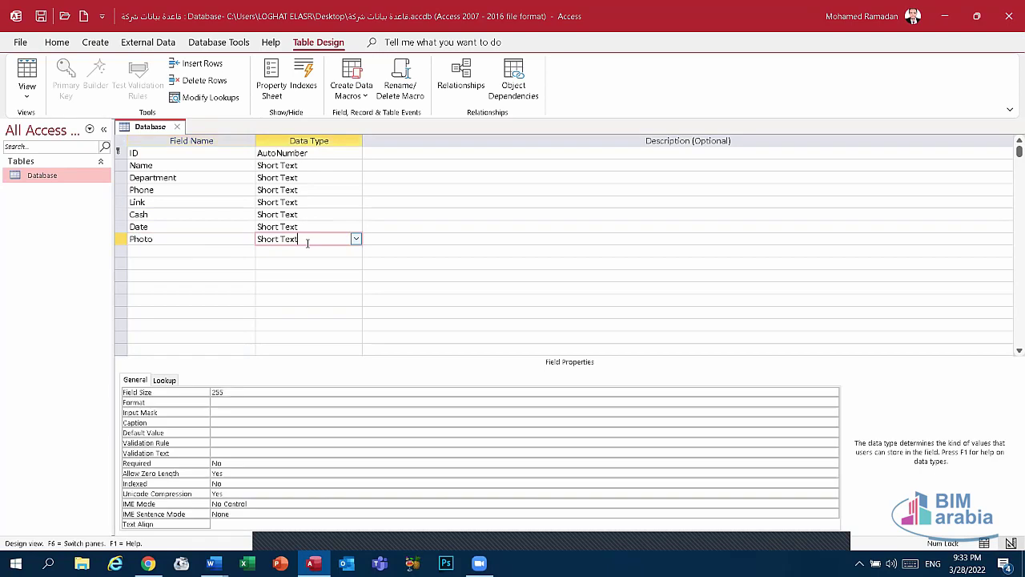
{"action": "key", "text": "Return"}
{"action": "key", "text": "Return"}
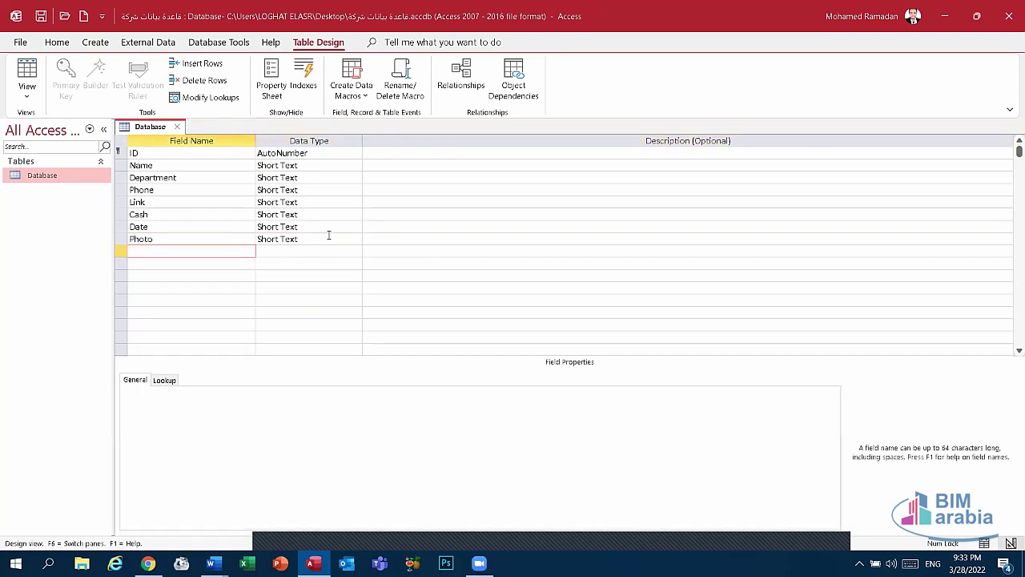
{"action": "left_click", "coordinate": [328, 235]}
{"action": "left_click", "coordinate": [357, 240]}
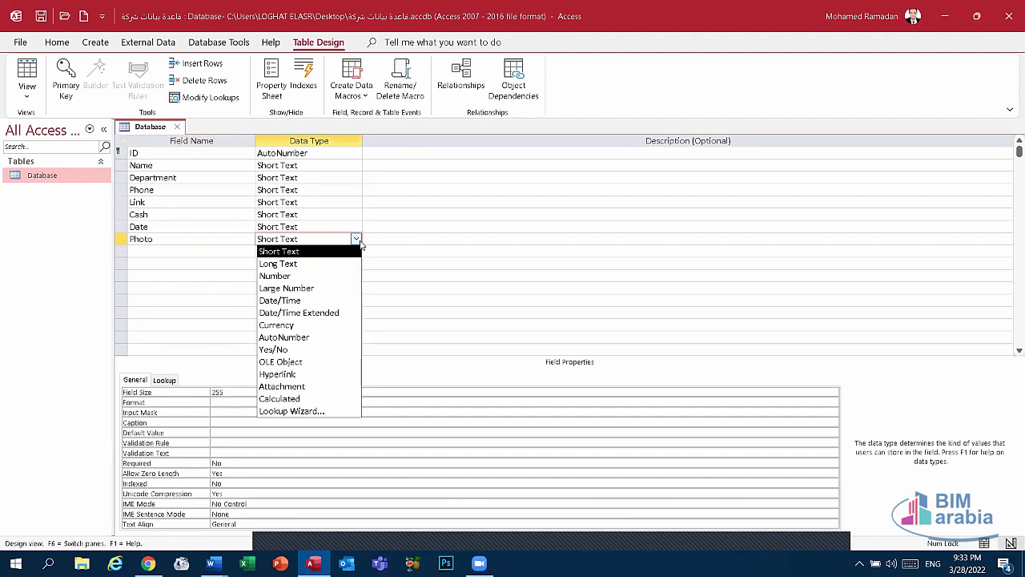
{"action": "left_click", "coordinate": [216, 251]}
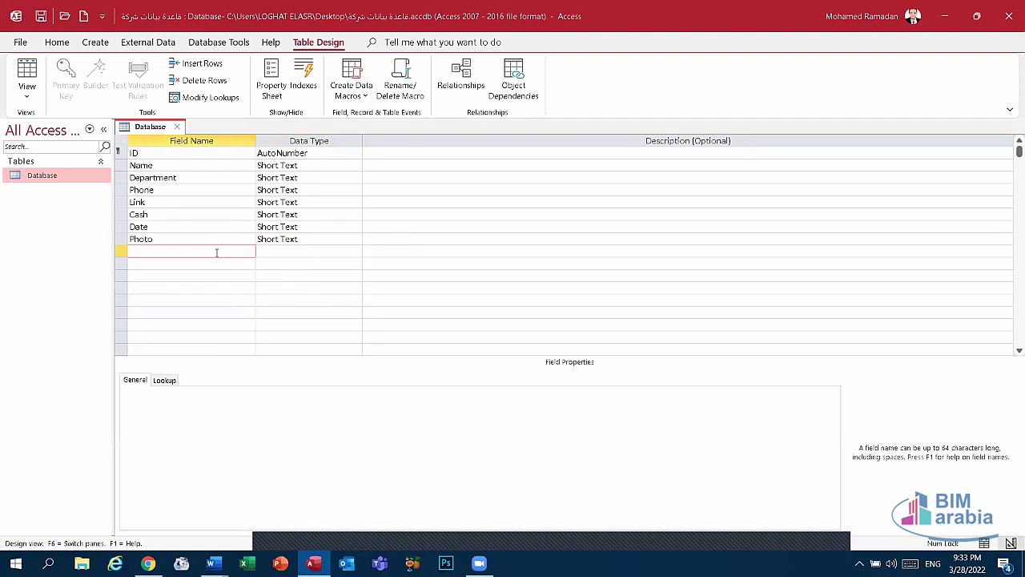
{"action": "type", "text": "hgul"}
{"action": "key", "text": "BackSpace"}
{"action": "key", "text": "BackSpace"}
{"action": "key", "text": "BackSpace"}
{"action": "key", "text": "Caps_Lock"}
{"action": "key", "text": "Caps_Lock"}
{"action": "type", "text": "oney"}
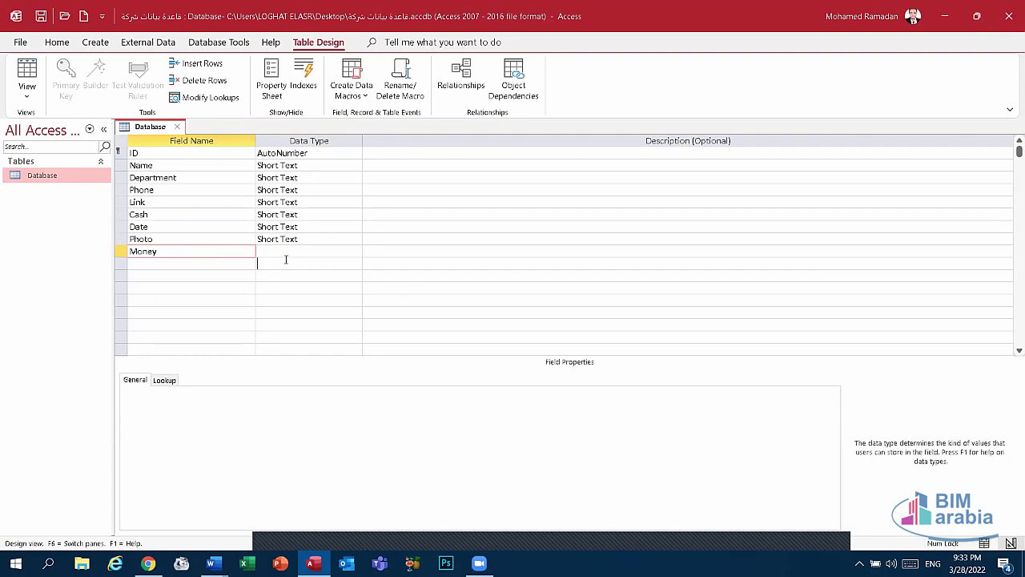
{"action": "key", "text": "Return"}
{"action": "key", "text": "Return"}
{"action": "key", "text": "Return"}
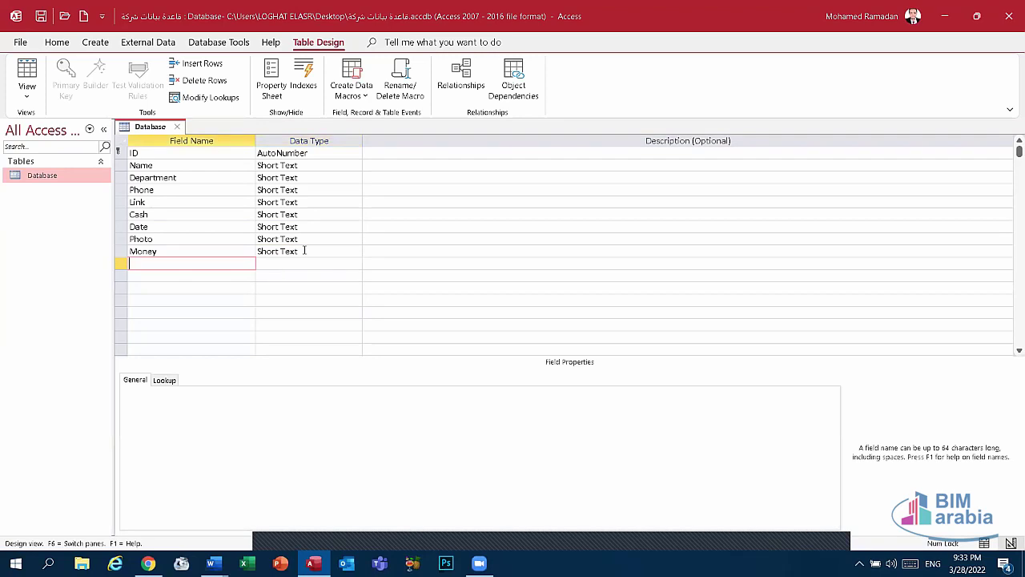
Rename Name, Department and Phone to Arabic names, including 'القسم' and 'رقم التليفون'.
{"action": "double_click", "coordinate": [140, 165]}
{"action": "type", "text": "hG"}
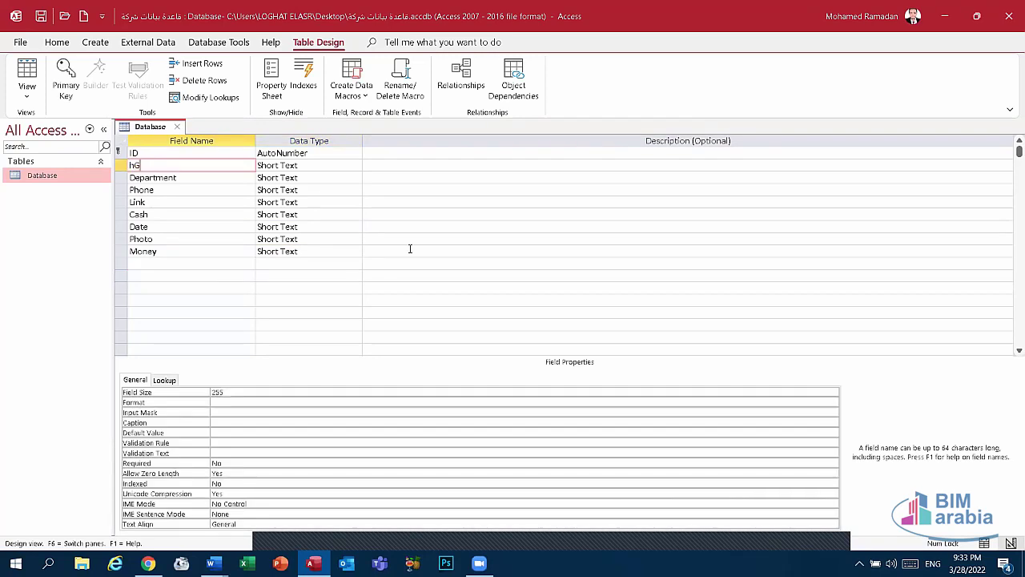
{"action": "key", "text": "alt+shift"}
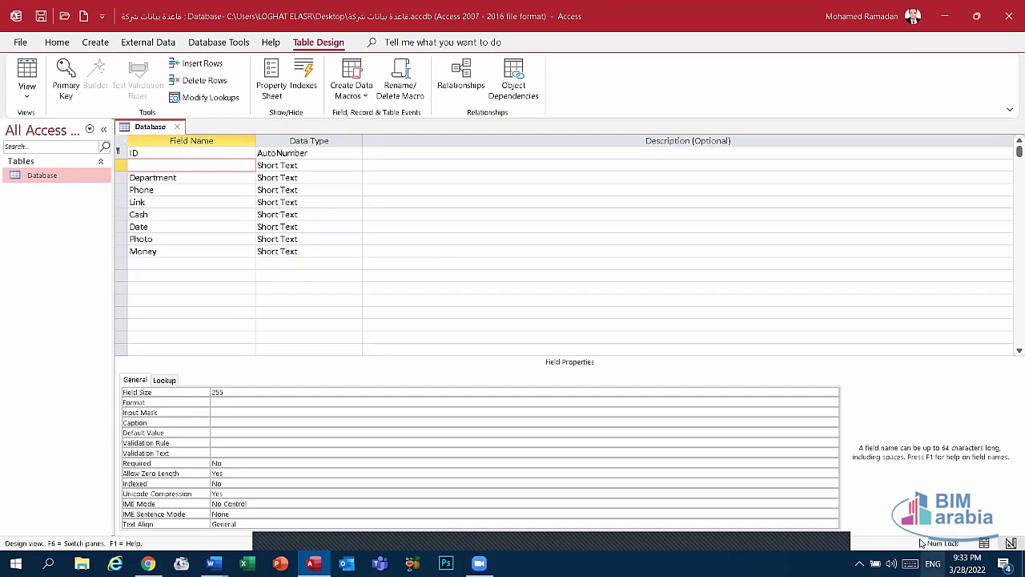
{"action": "type", "text": "يس"}
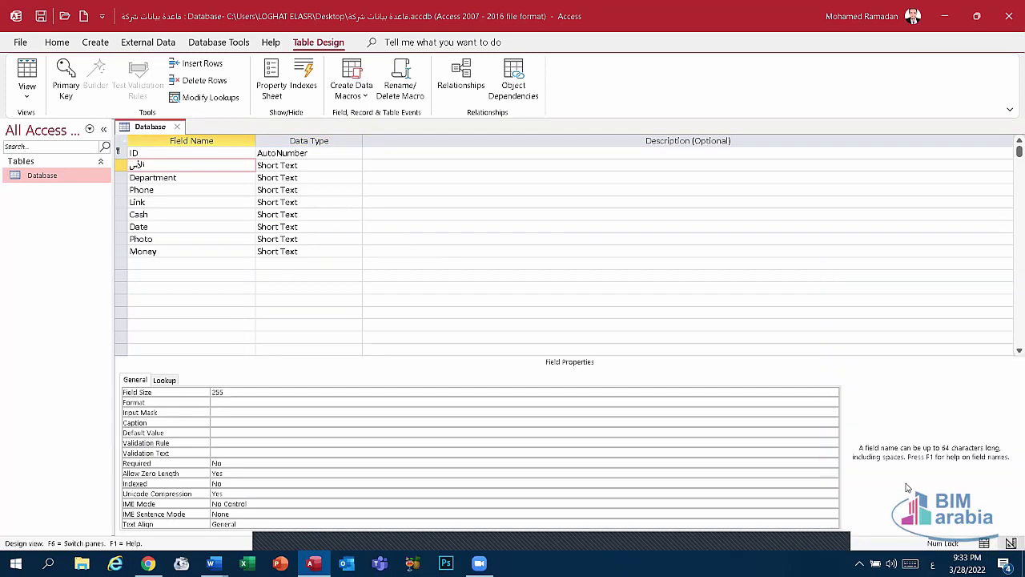
{"action": "type", "text": "م"}
{"action": "double_click", "coordinate": [152, 177]}
{"action": "type", "text": "القس"}
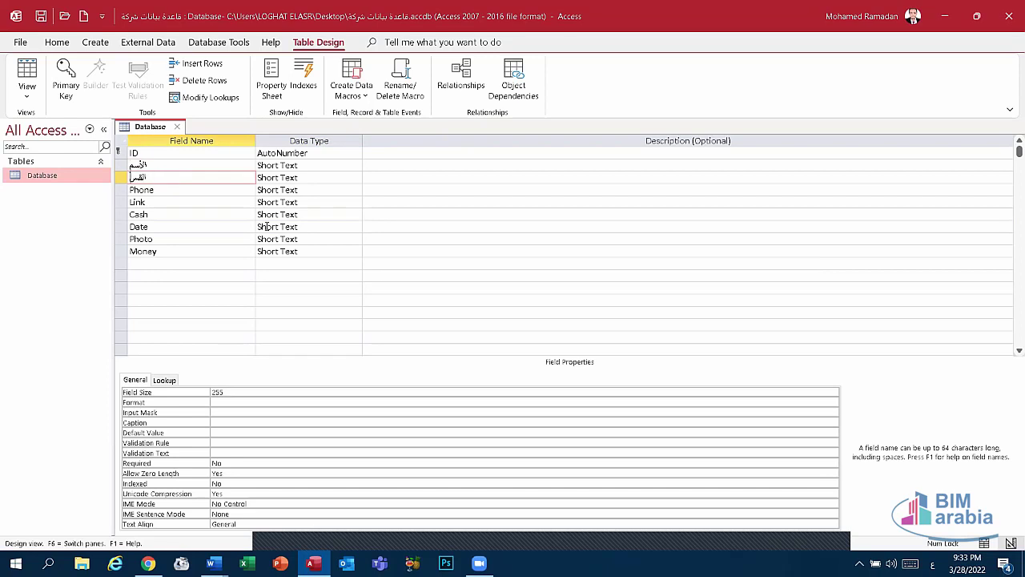
{"action": "type", "text": "م"}
{"action": "double_click", "coordinate": [157, 195]}
{"action": "type", "text": "رقم"}
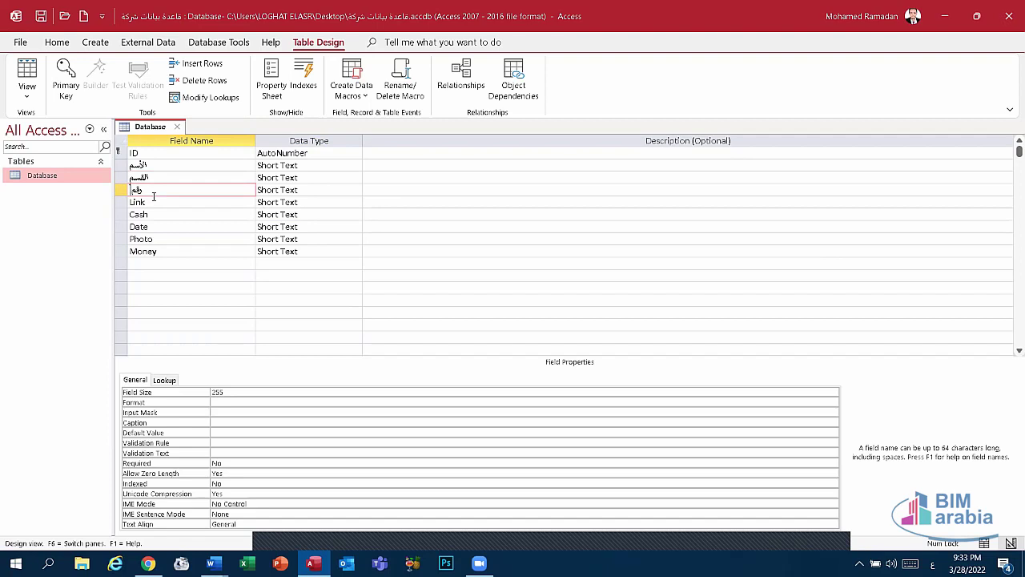
{"action": "type", "text": " التليفون"}
Rename Link, Cash, Date, Photo, Money in Arabic and add a 'الحالة الاجتماعية' field.
{"action": "double_click", "coordinate": [165, 203]}
{"action": "type", "text": "ا"}
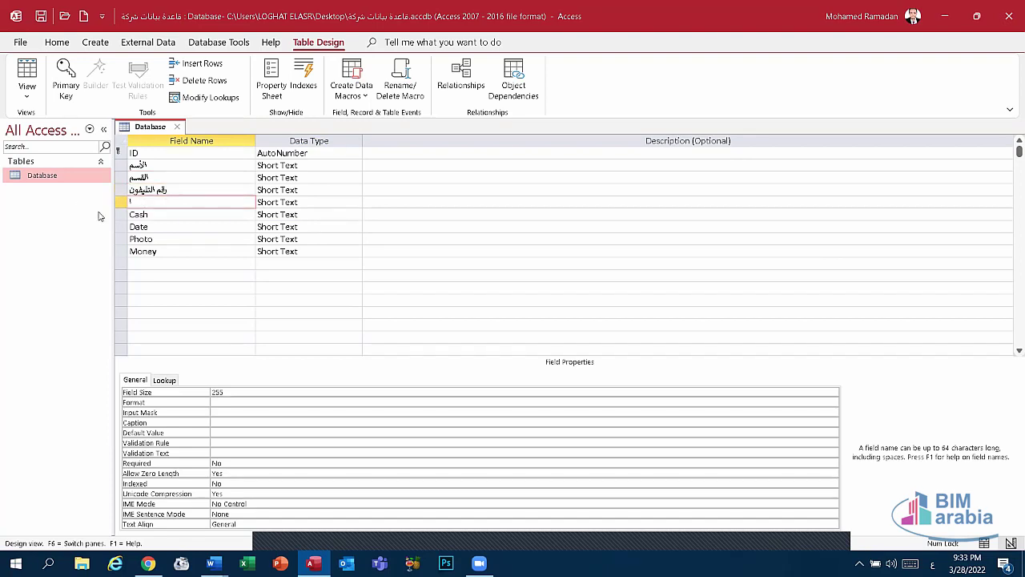
{"action": "type", "text": "ينك"}
{"action": "key", "text": "Down"}
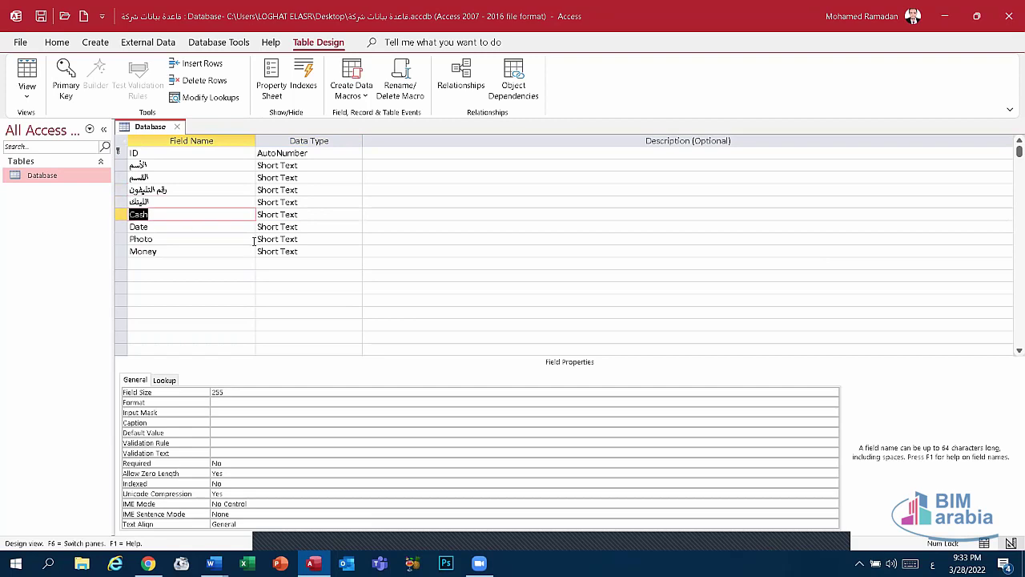
{"action": "type", "text": "حالة الس"}
{"action": "type", "text": "داد"}
{"action": "key", "text": "Down"}
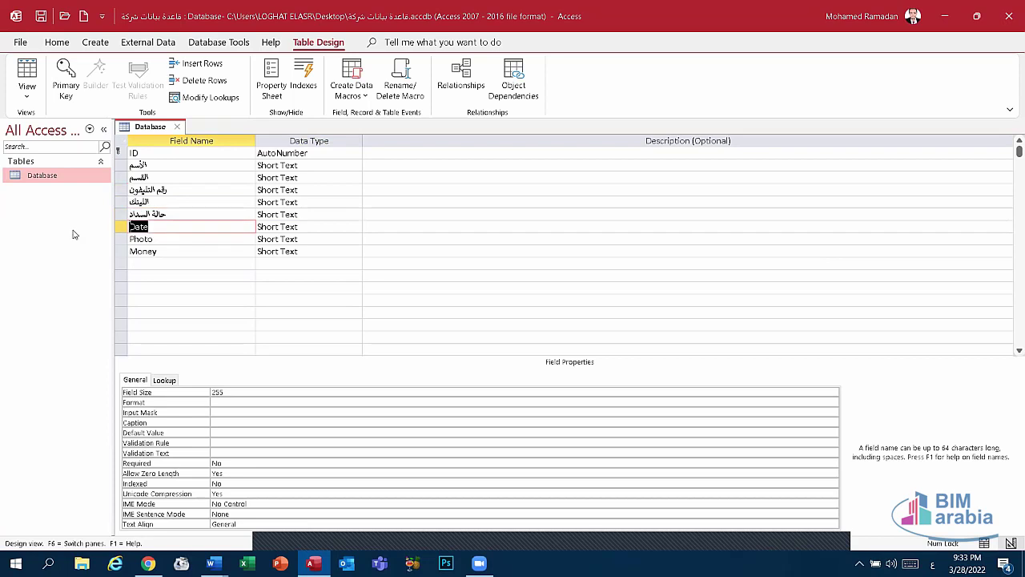
{"action": "type", "text": "التاريخ وال"}
{"action": "type", "text": "وقت"}
{"action": "key", "text": "Down"}
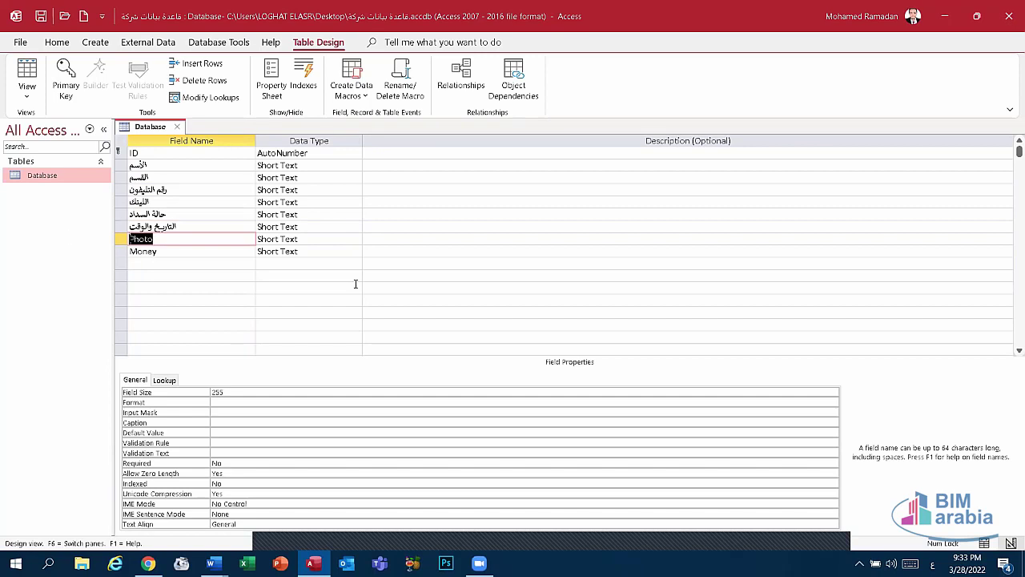
{"action": "type", "text": "اضا"}
{"action": "type", "text": "فة ملفات"}
{"action": "key", "text": "Down"}
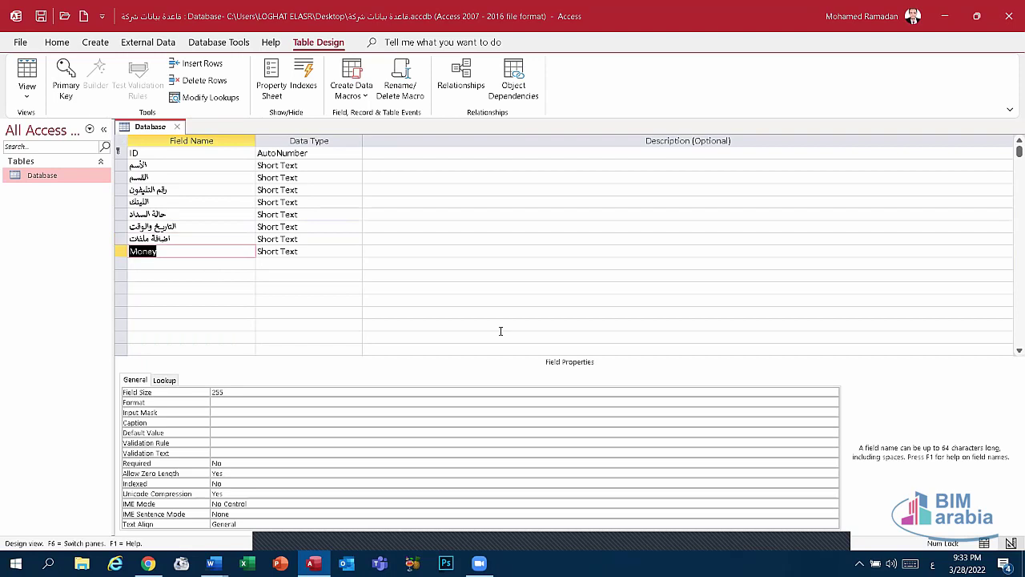
{"action": "type", "text": "العملة"}
{"action": "left_click", "coordinate": [210, 265]}
{"action": "type", "text": "ال"}
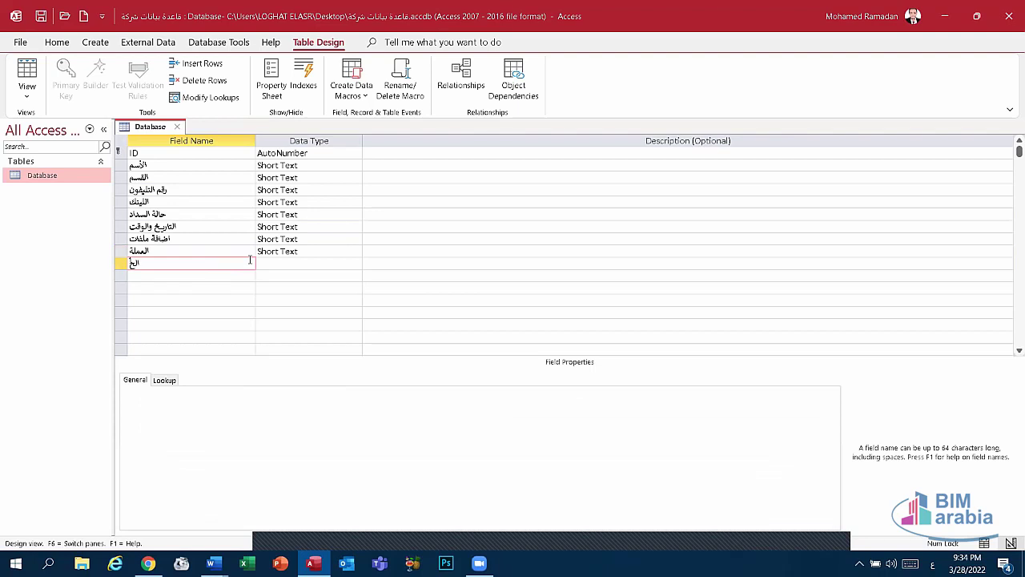
{"action": "type", "text": "حالة الاجت"}
{"action": "type", "text": "ماعية"}
Give the 'الحالة الاجتماعية' field the Short Text type and return to the ID row.
{"action": "left_click", "coordinate": [312, 261]}
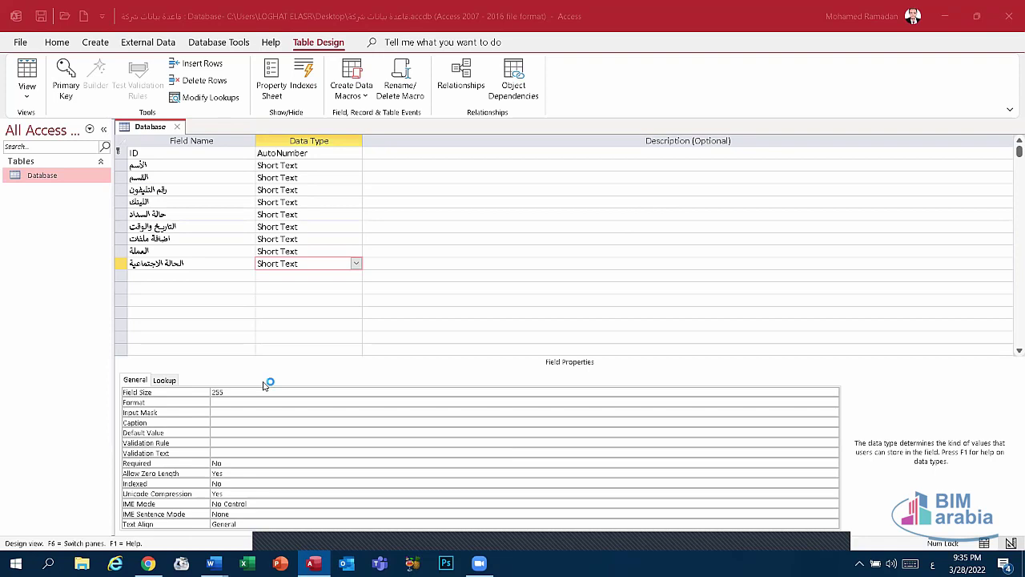
{"action": "left_click", "coordinate": [177, 152]}
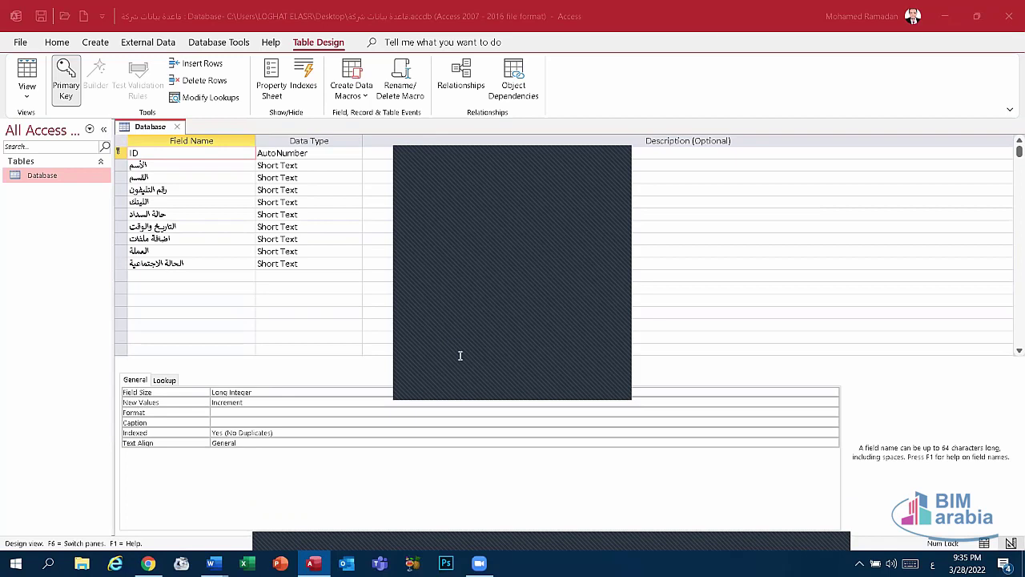
{"action": "key", "text": "alt+shift"}
{"action": "key", "text": "alt+shift"}
{"action": "left_click", "coordinate": [932, 562]}
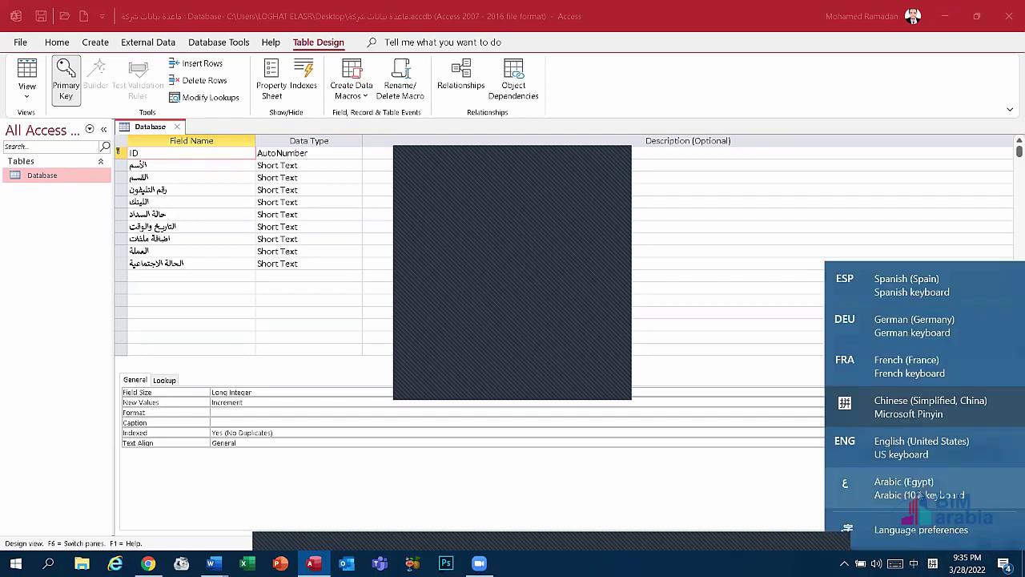
{"action": "left_click", "coordinate": [920, 494]}
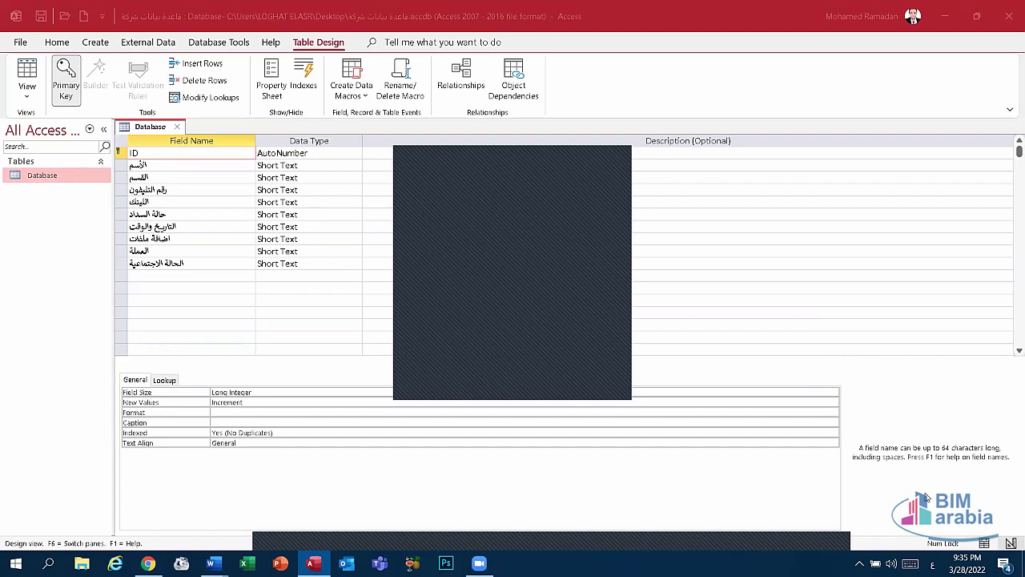
{"action": "key", "text": "alt+shift"}
{"action": "key", "text": "alt+shift"}
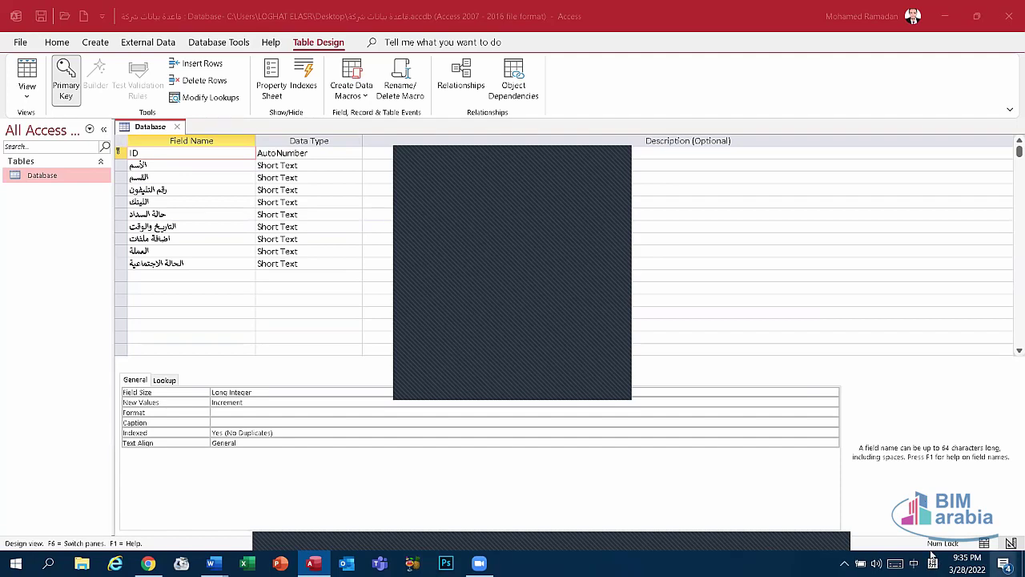
{"action": "key", "text": "super+space"}
{"action": "left_click", "coordinate": [931, 502]}
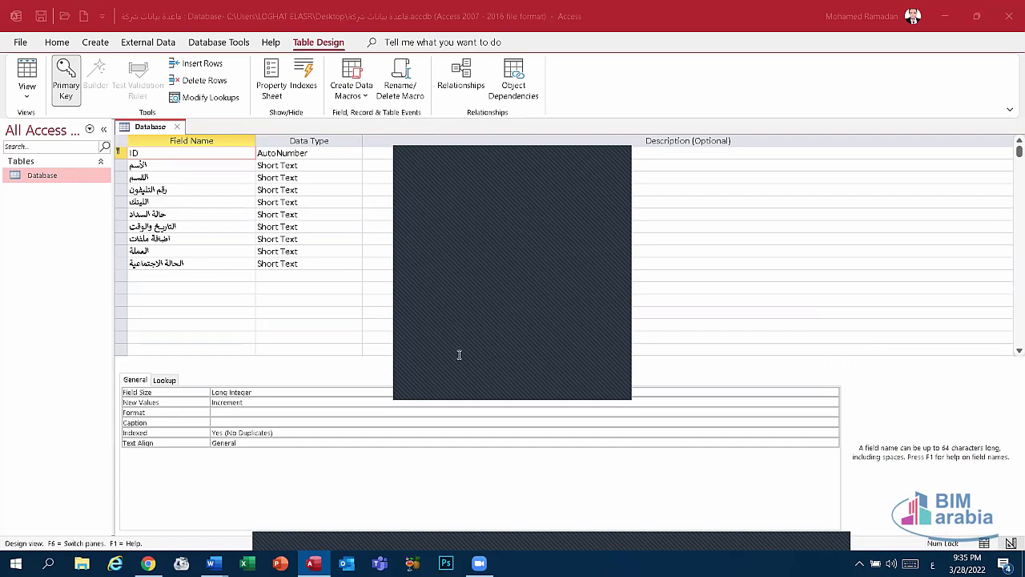
{"action": "key", "text": "alt+shift"}
{"action": "left_click", "coordinate": [932, 563]}
{"action": "left_click", "coordinate": [920, 480]}
{"action": "left_click", "coordinate": [173, 142]}
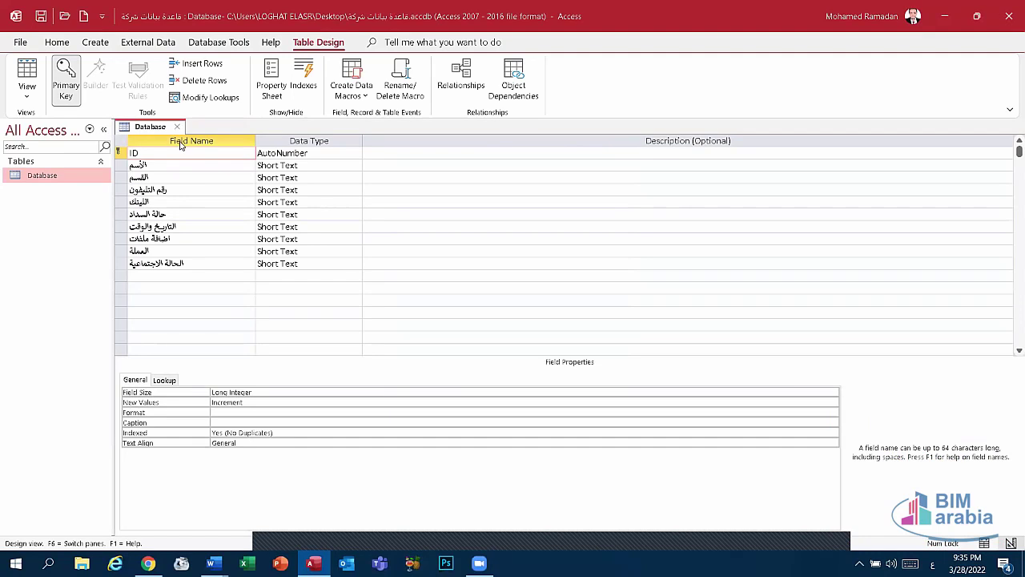
{"action": "left_click", "coordinate": [121, 153]}
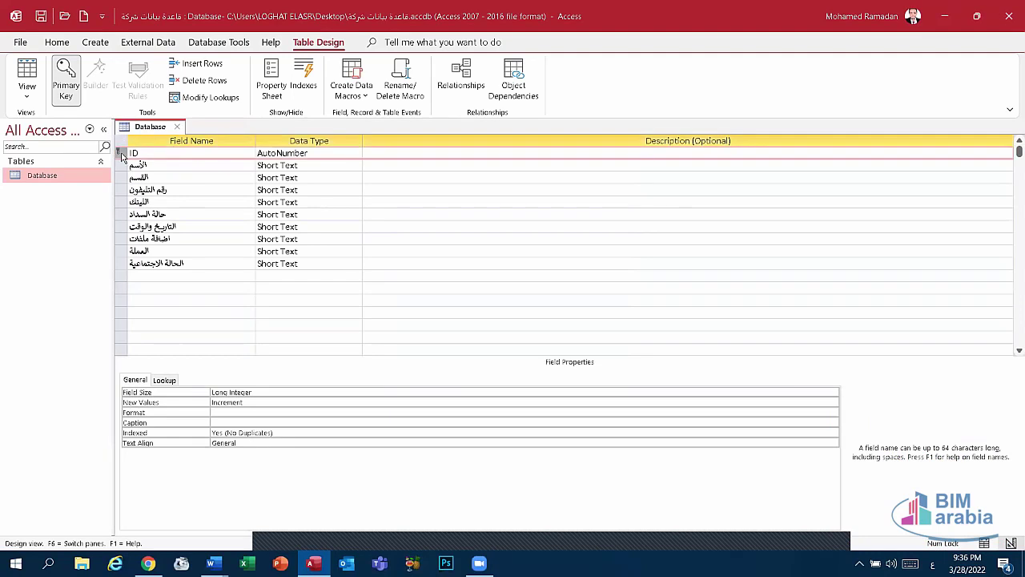
{"action": "left_click", "coordinate": [208, 165]}
{"action": "left_click", "coordinate": [208, 152]}
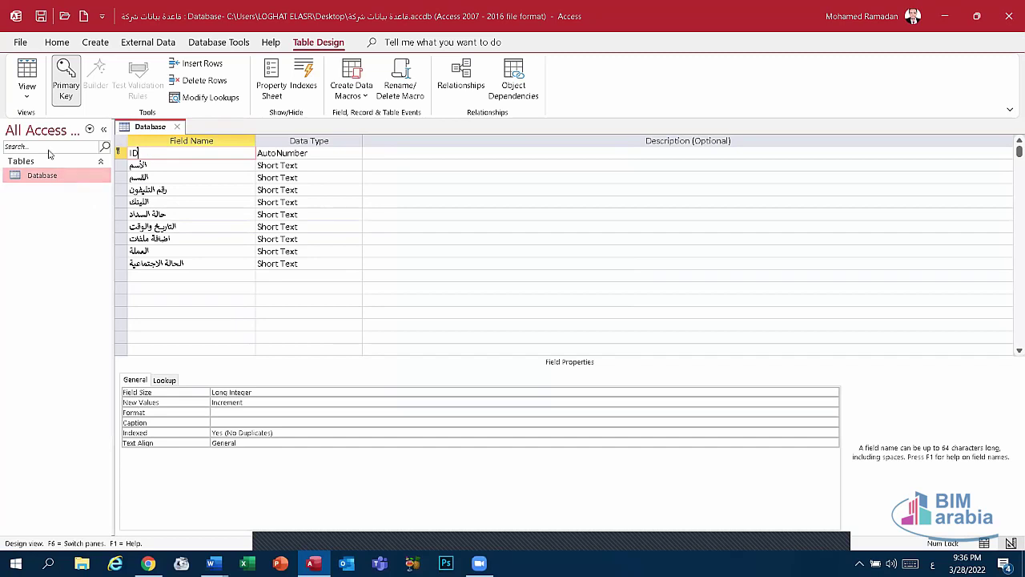
{"action": "left_click", "coordinate": [51, 175]}
{"action": "left_click", "coordinate": [193, 180]}
{"action": "left_click", "coordinate": [160, 263]}
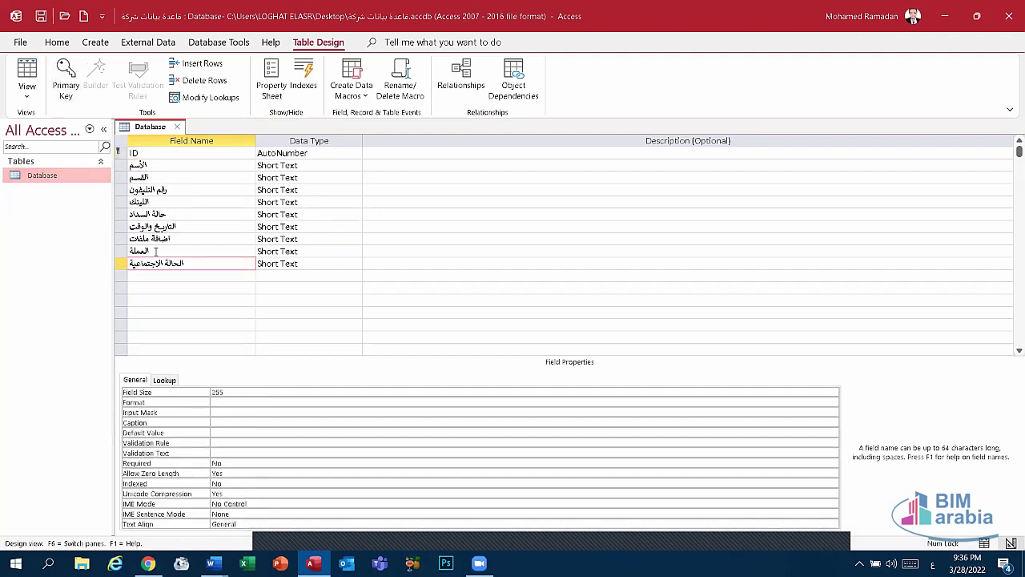
{"action": "left_click", "coordinate": [156, 251]}
{"action": "left_click", "coordinate": [152, 239]}
{"action": "left_click", "coordinate": [171, 214]}
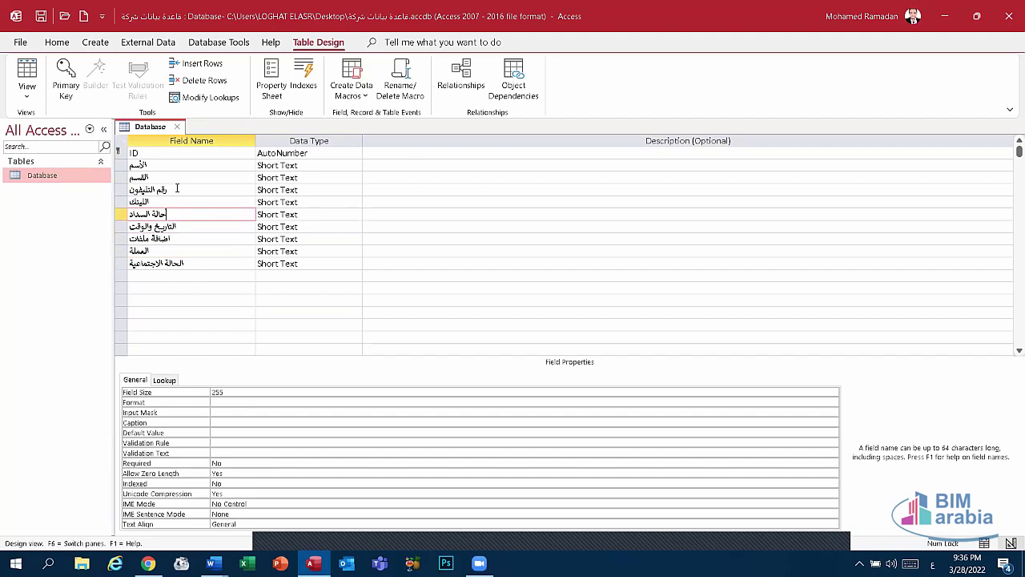
{"action": "left_click", "coordinate": [171, 190]}
{"action": "left_click", "coordinate": [138, 177]}
{"action": "left_click", "coordinate": [140, 165]}
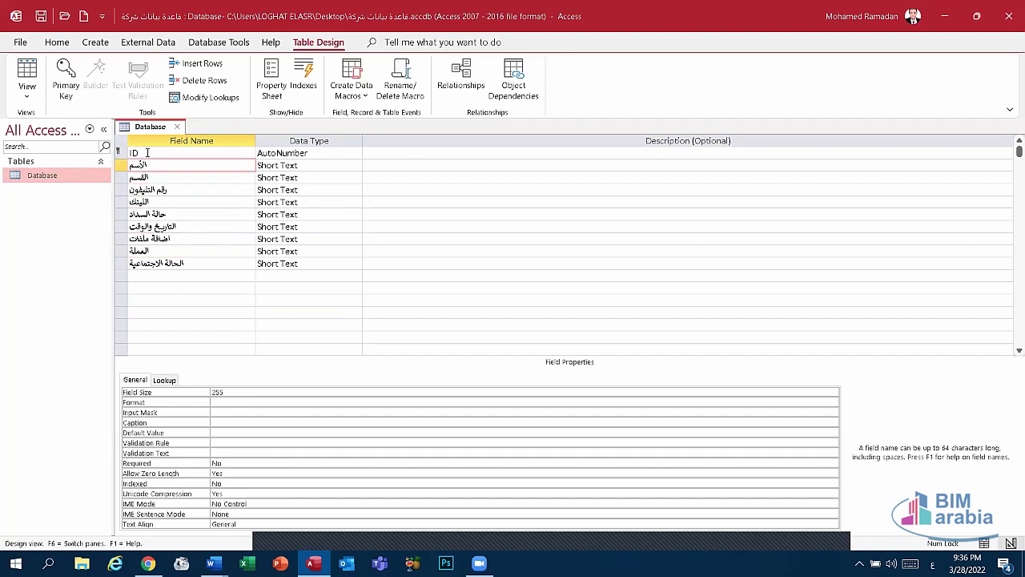
{"action": "left_click", "coordinate": [147, 153]}
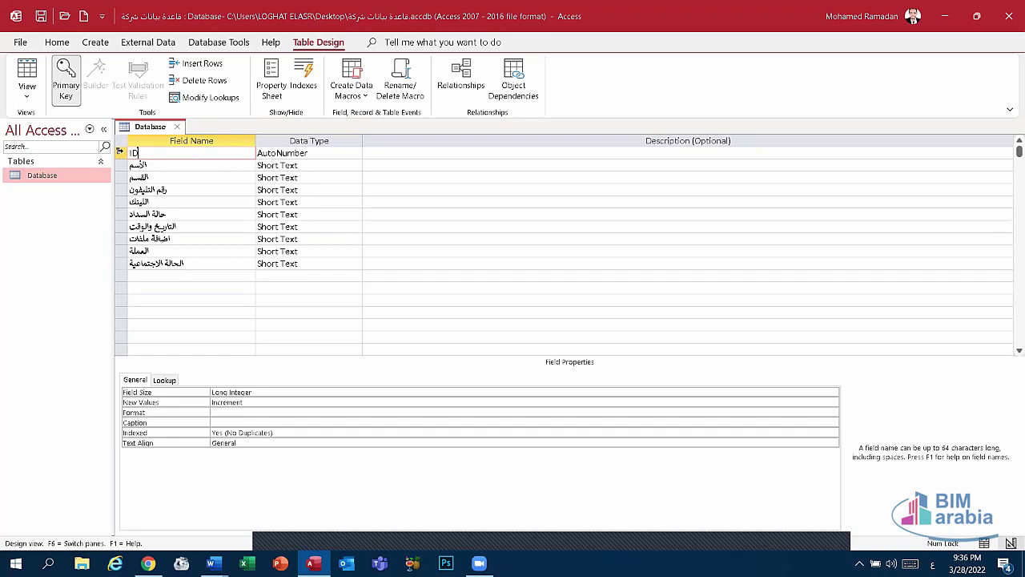
{"action": "left_click", "coordinate": [120, 153]}
{"action": "left_click", "coordinate": [65, 80]}
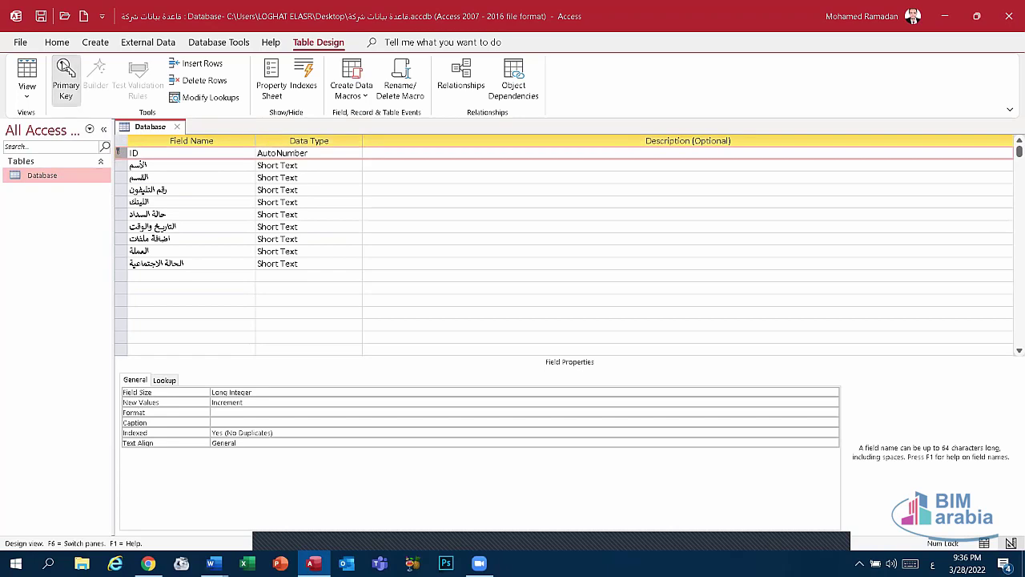
{"action": "left_click", "coordinate": [173, 166]}
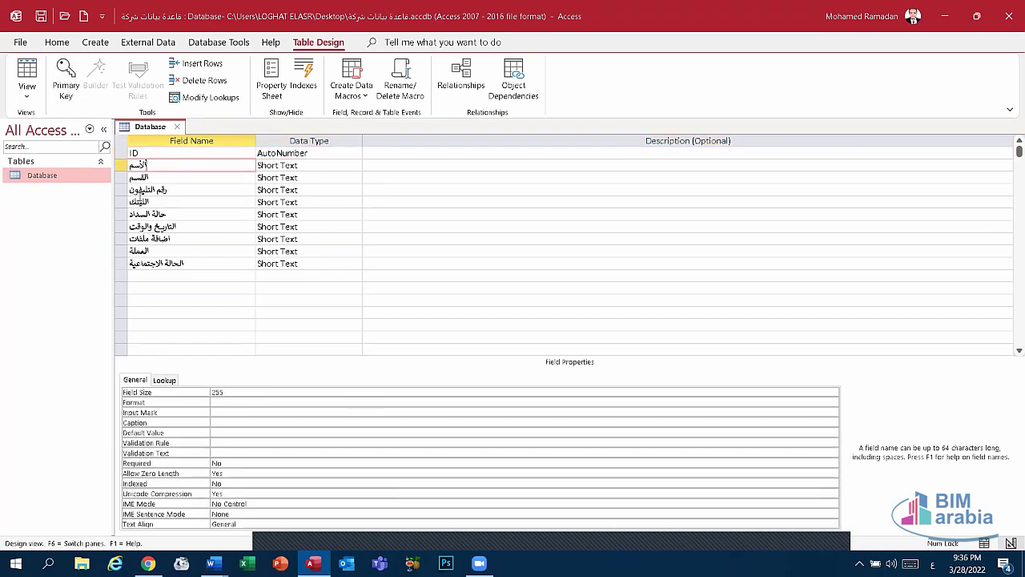
{"action": "left_click", "coordinate": [138, 153]}
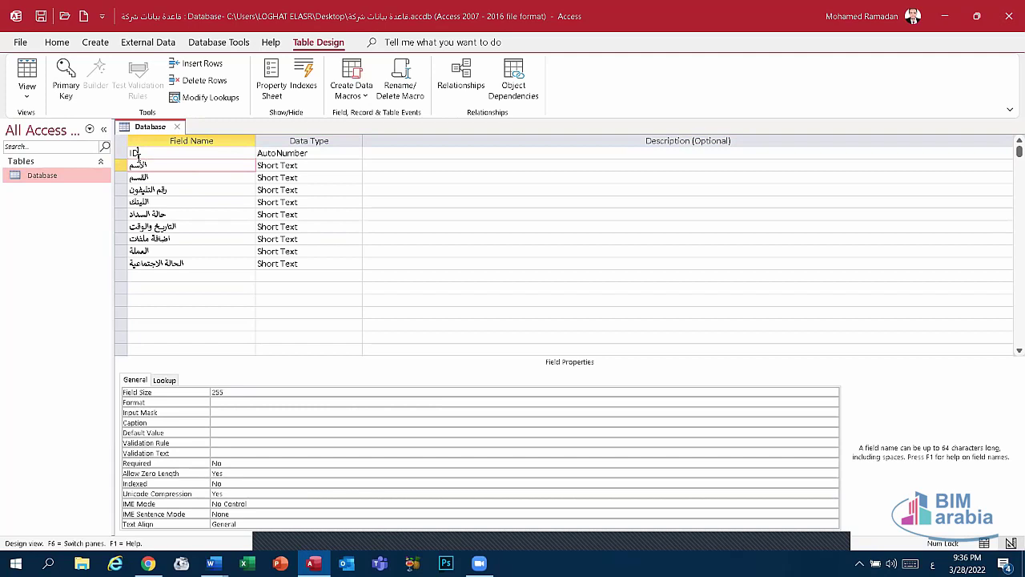
{"action": "left_click", "coordinate": [67, 88]}
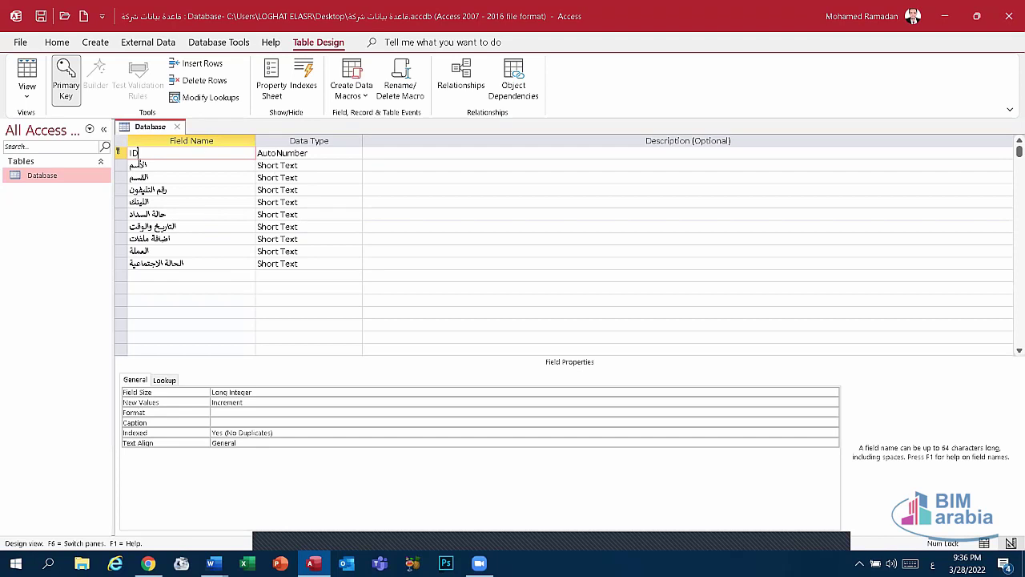
{"action": "left_click", "coordinate": [327, 153]}
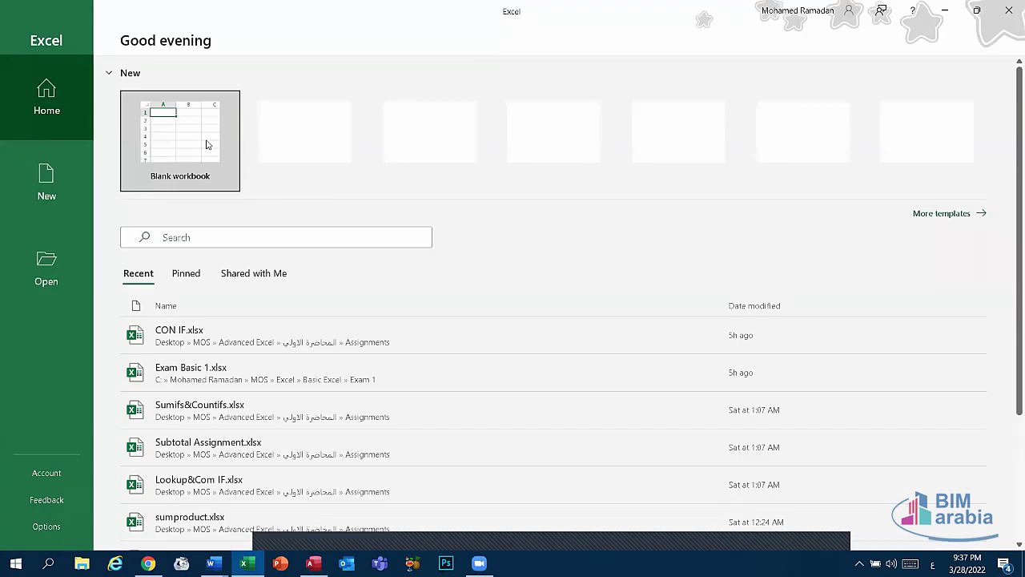
{"action": "left_click", "coordinate": [214, 146]}
{"action": "left_click", "coordinate": [329, 204]}
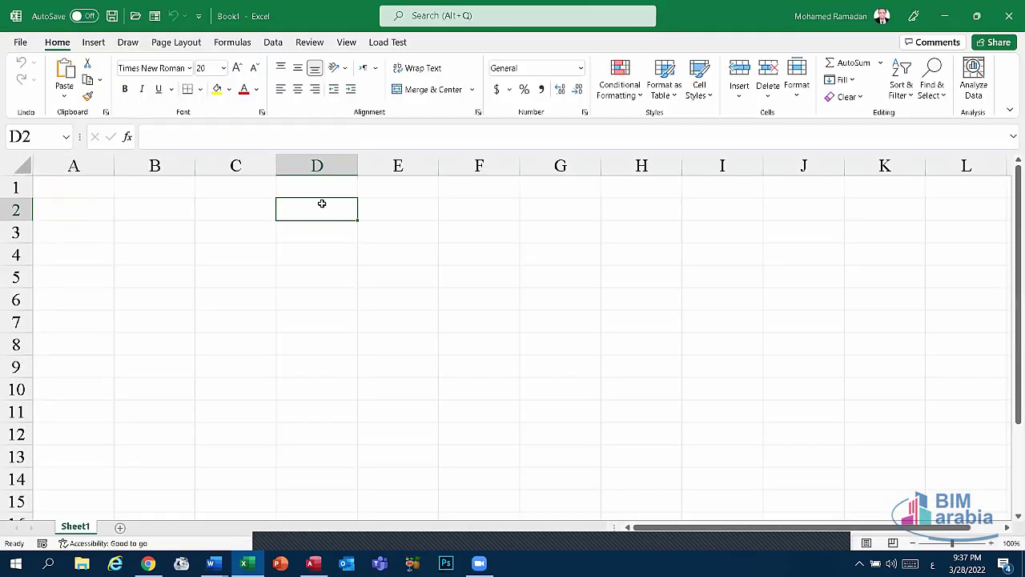
{"action": "left_click", "coordinate": [327, 232]}
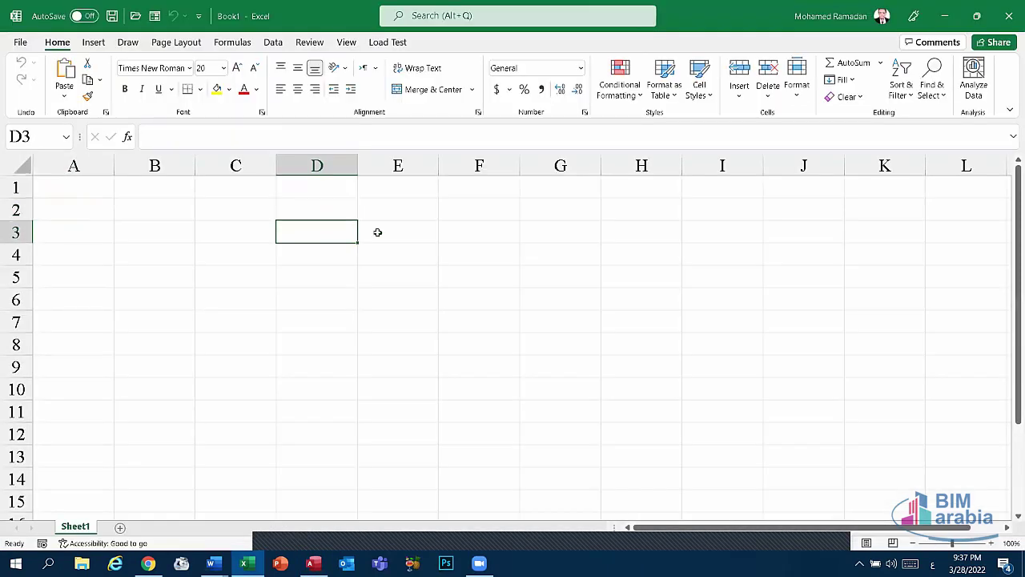
{"action": "left_click", "coordinate": [381, 233]}
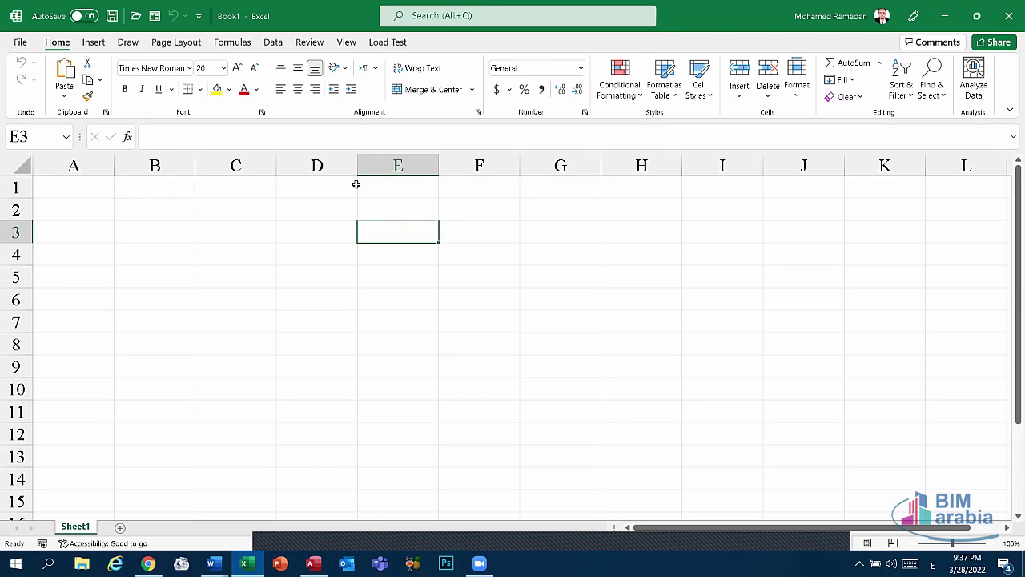
{"action": "left_click", "coordinate": [413, 257]}
{"action": "left_click", "coordinate": [410, 224]}
{"action": "left_click", "coordinate": [410, 253]}
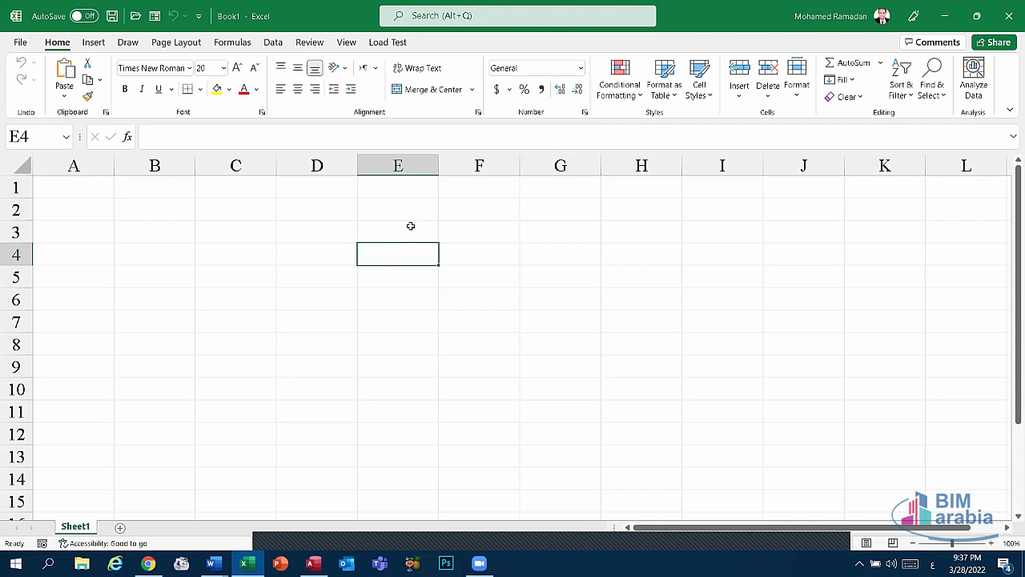
{"action": "left_click", "coordinate": [410, 225]}
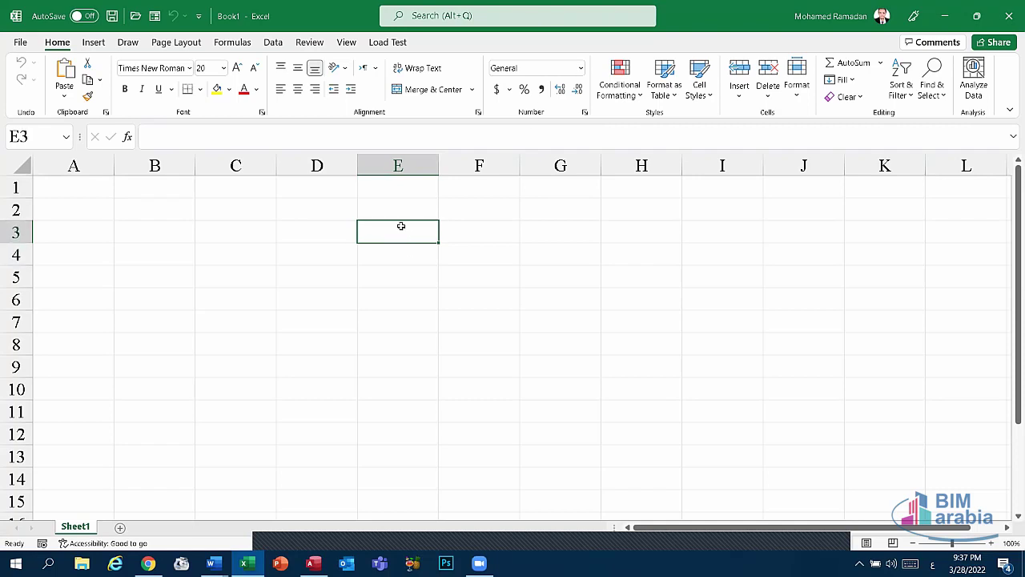
{"action": "left_click", "coordinate": [331, 229]}
Enter 123 in cell E3 and format it as Currency.
{"action": "type", "text": "123"}
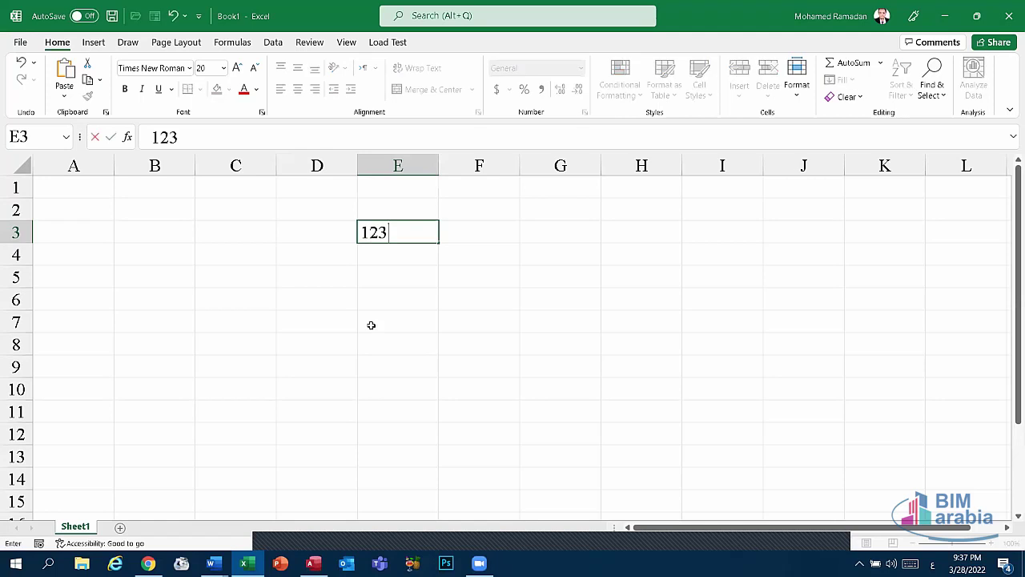
{"action": "left_click", "coordinate": [371, 323]}
{"action": "left_click", "coordinate": [412, 235]}
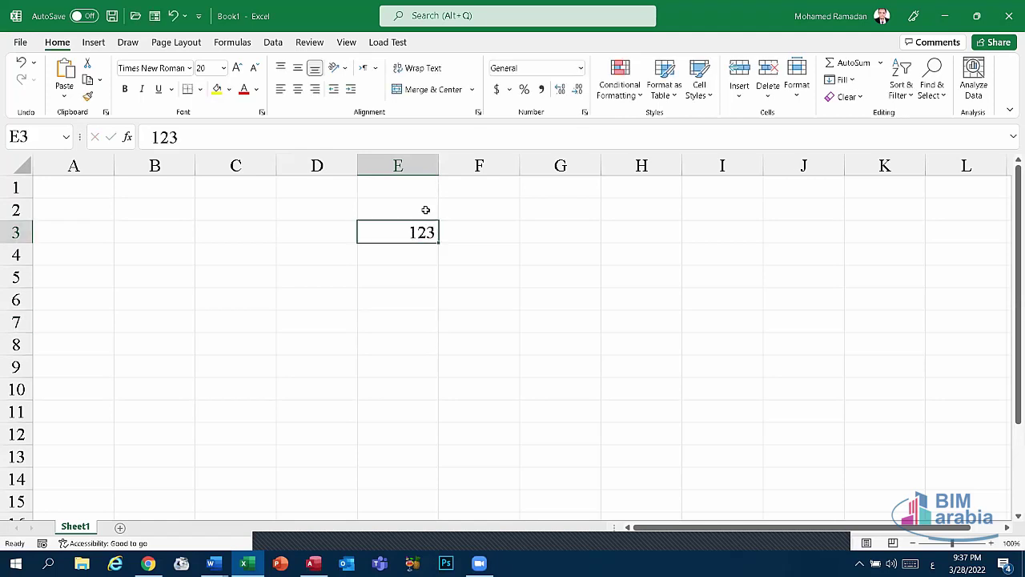
{"action": "left_click", "coordinate": [582, 70]}
{"action": "left_click", "coordinate": [541, 165]}
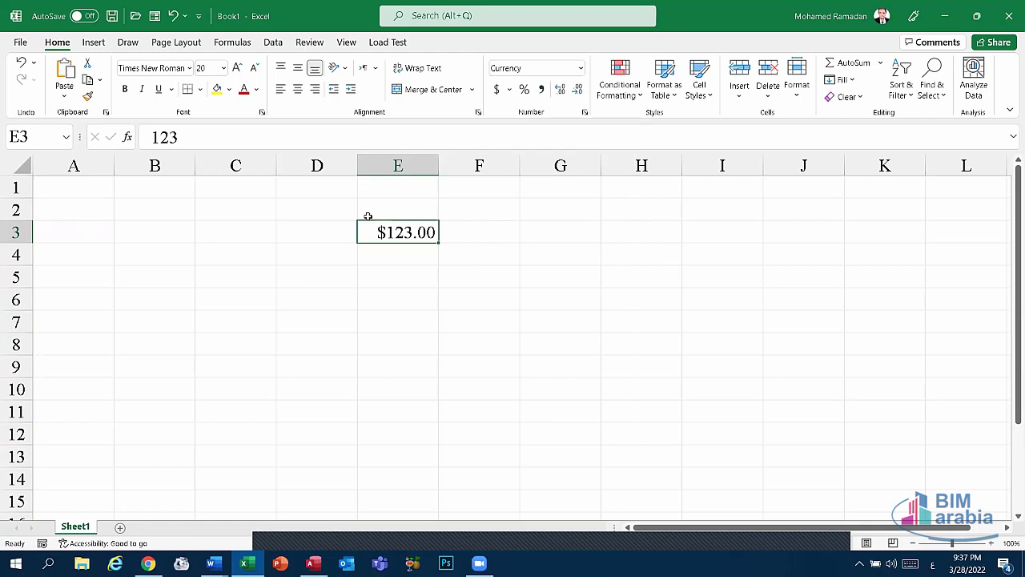
Try E3's value as Time, then as Short Date.
{"action": "left_click", "coordinate": [556, 72]}
{"action": "left_click", "coordinate": [581, 69]}
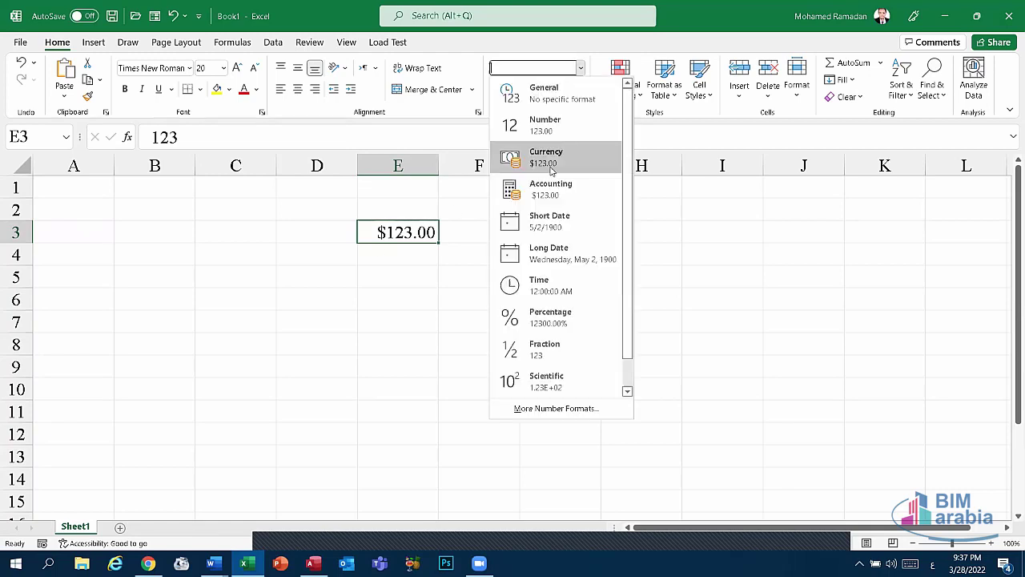
{"action": "left_click", "coordinate": [541, 285]}
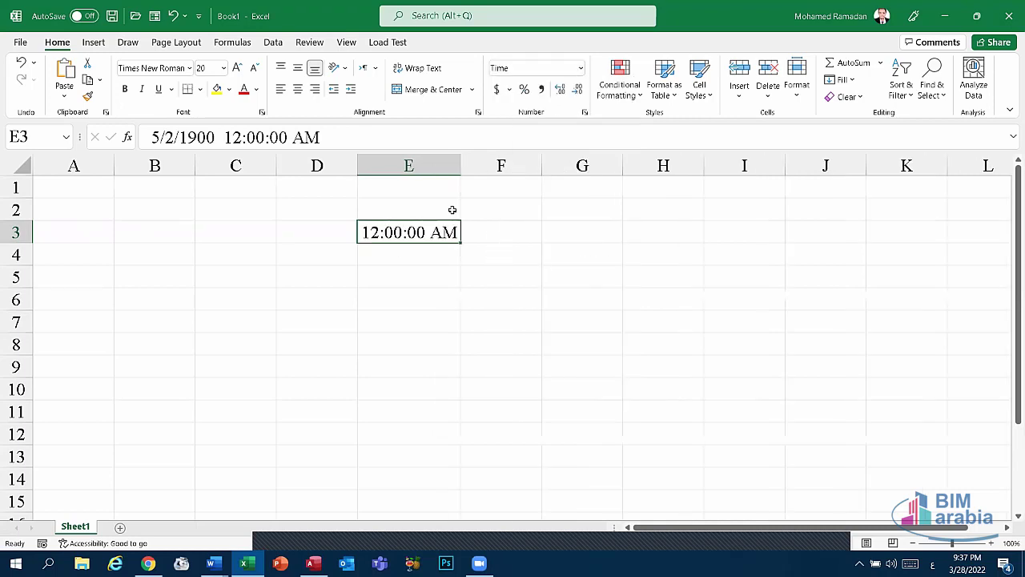
{"action": "left_click", "coordinate": [580, 70]}
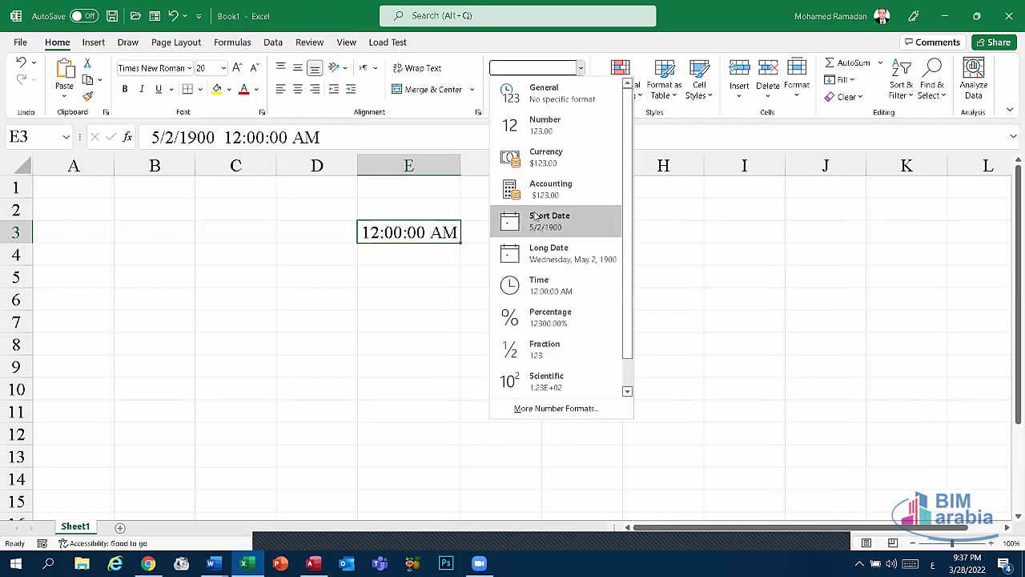
{"action": "left_click", "coordinate": [549, 220]}
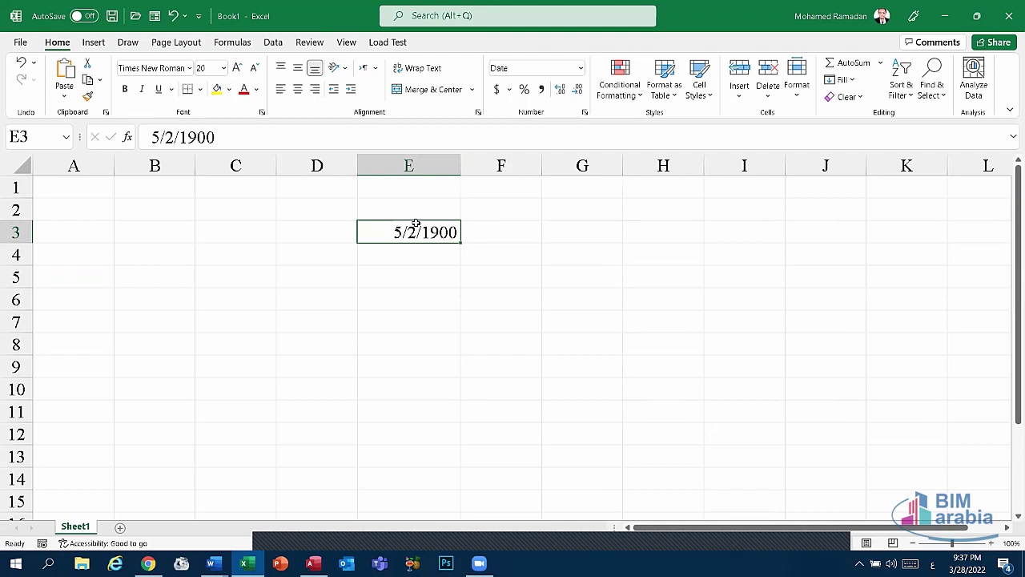
Show E3 as a Long Date, then settle on the Text format so it reads 123.
{"action": "left_click", "coordinate": [581, 70]}
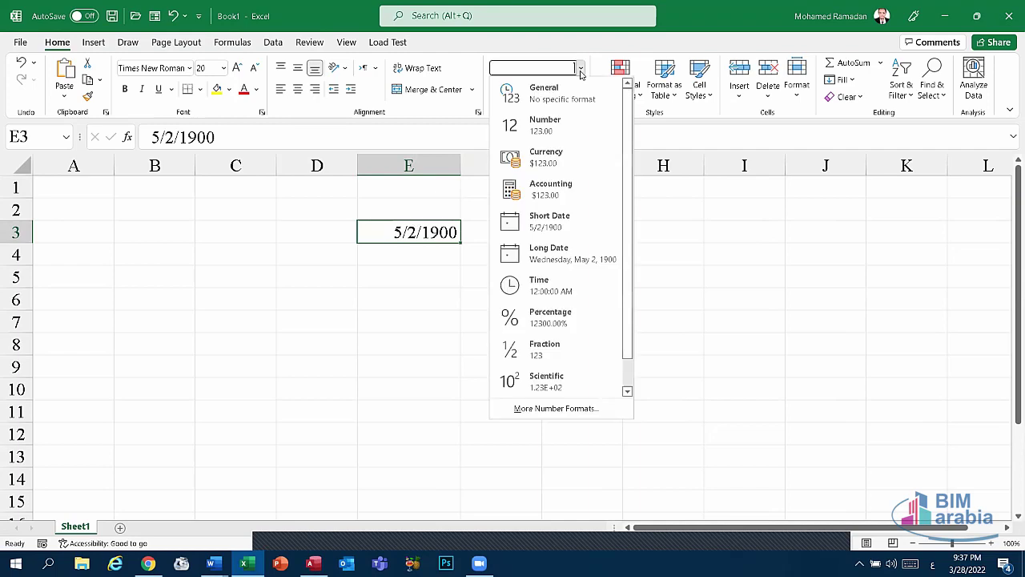
{"action": "left_click", "coordinate": [552, 255]}
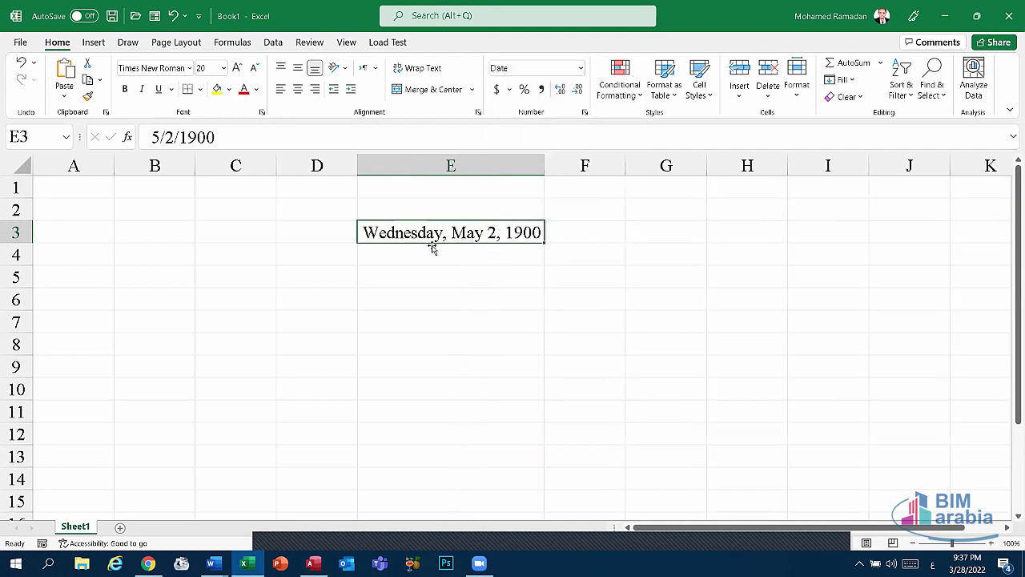
{"action": "left_click", "coordinate": [581, 68]}
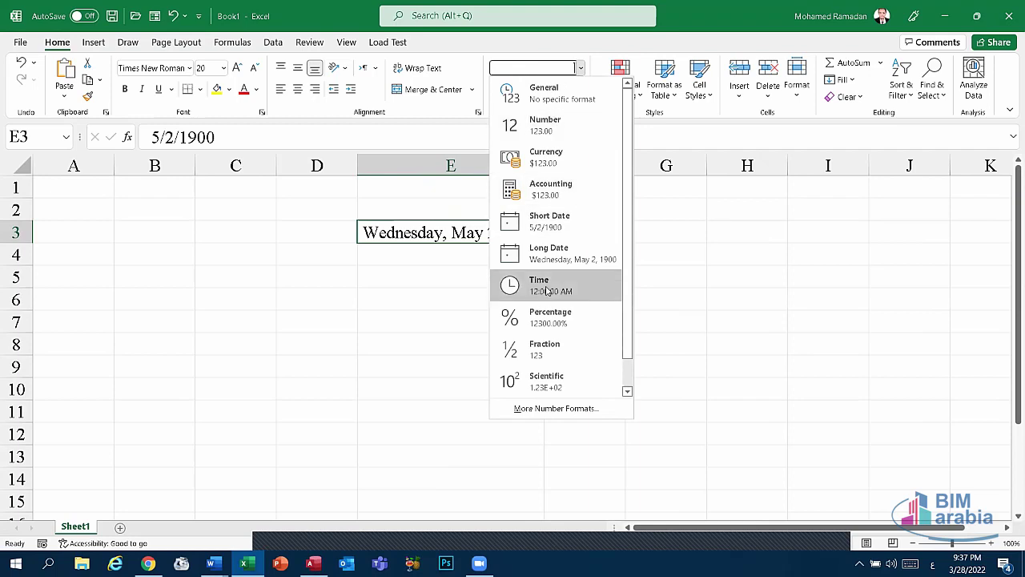
{"action": "scroll", "coordinate": [534, 360], "scroll_direction": "down", "scroll_amount": 1}
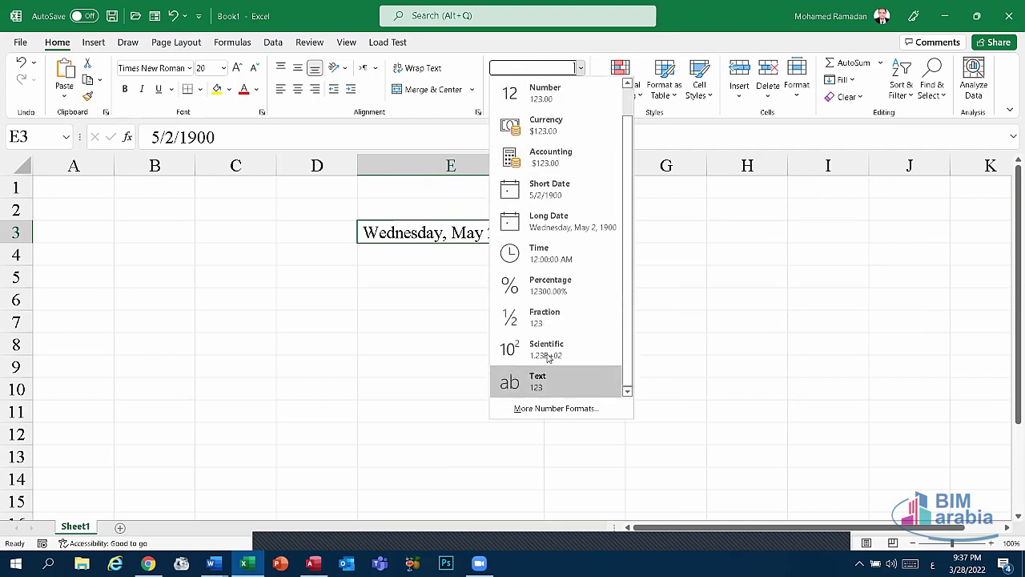
{"action": "left_click", "coordinate": [545, 382]}
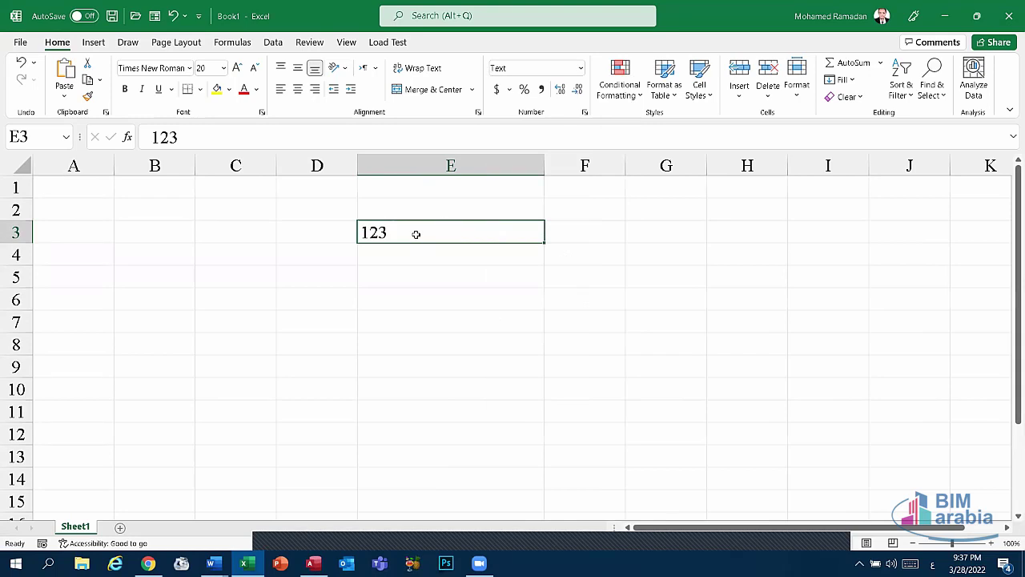
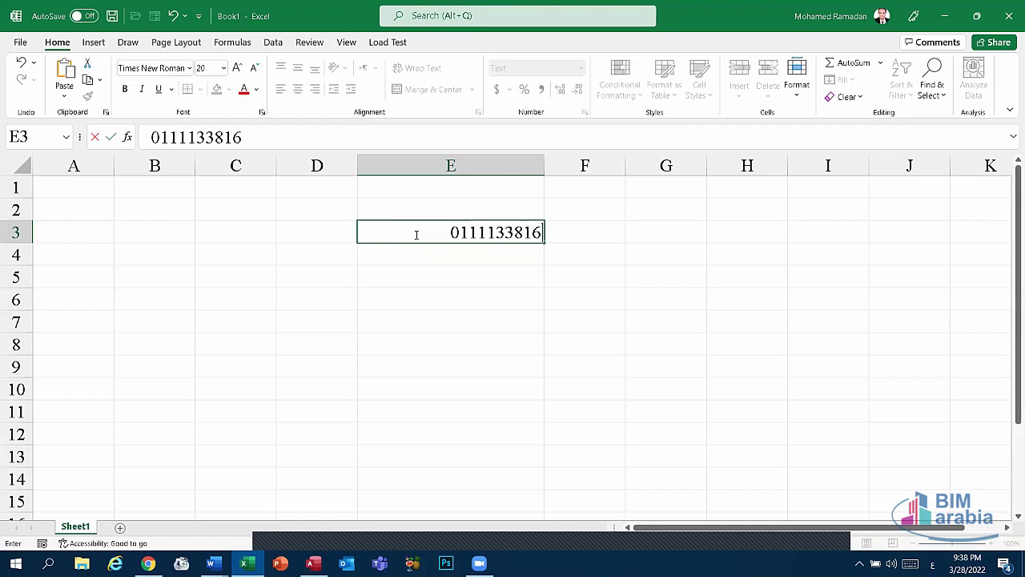
Enter a phone number with a leading zero in E3, clear it, then return to Access.
{"action": "key", "text": "Return"}
{"action": "left_click", "coordinate": [368, 233]}
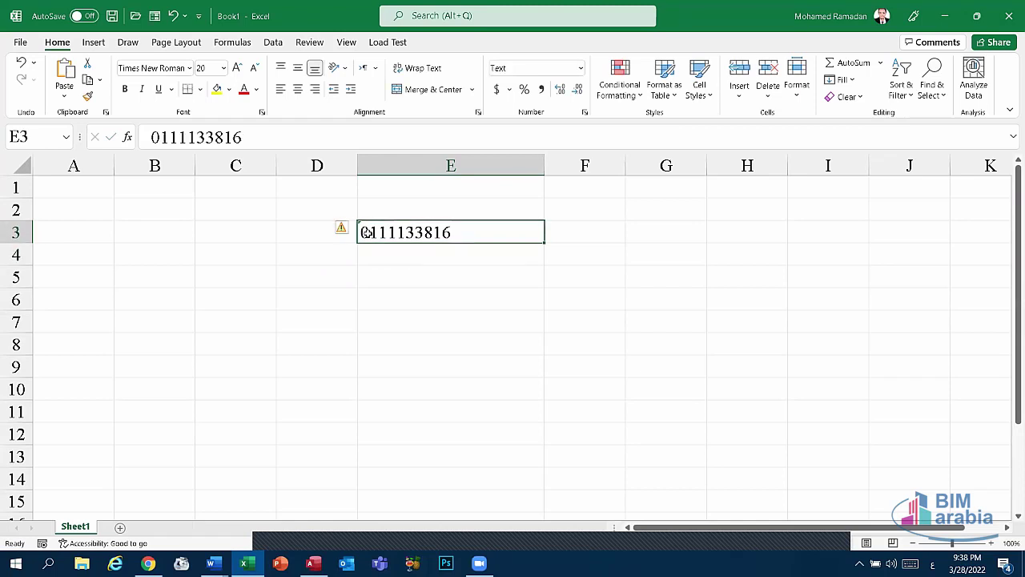
{"action": "key", "text": "Delete"}
{"action": "left_click", "coordinate": [389, 259]}
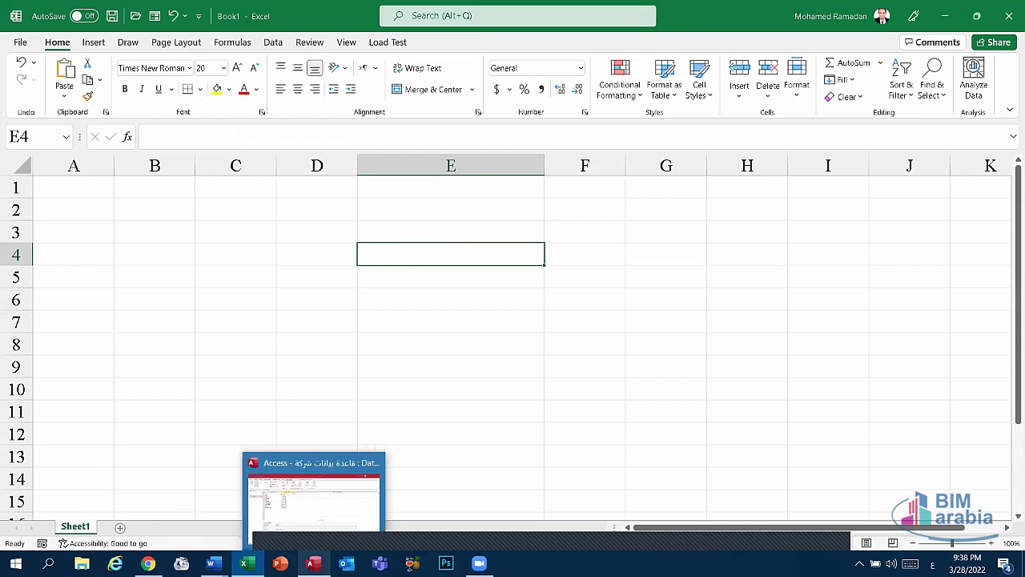
{"action": "left_click", "coordinate": [313, 563]}
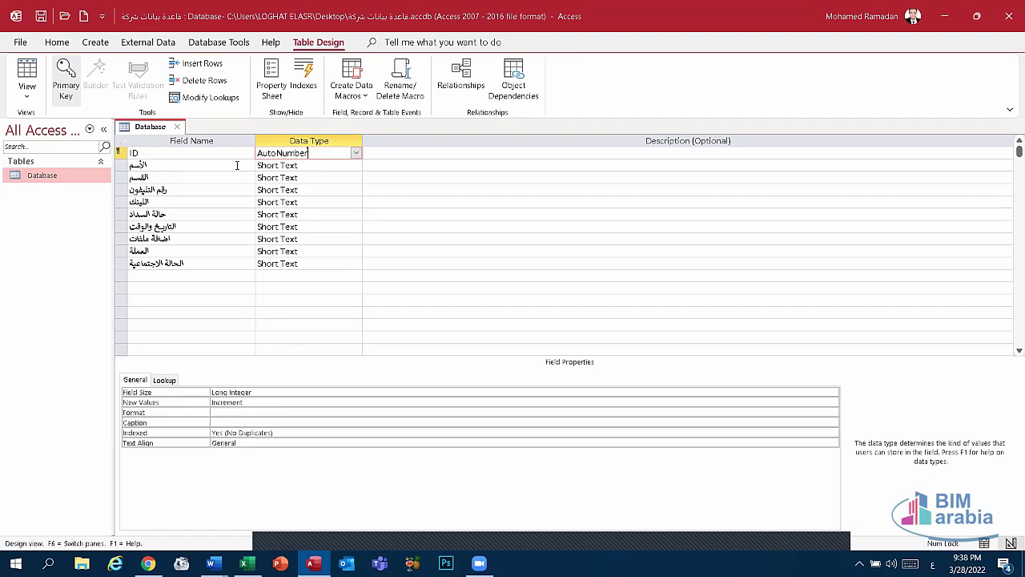
{"action": "left_click", "coordinate": [295, 165]}
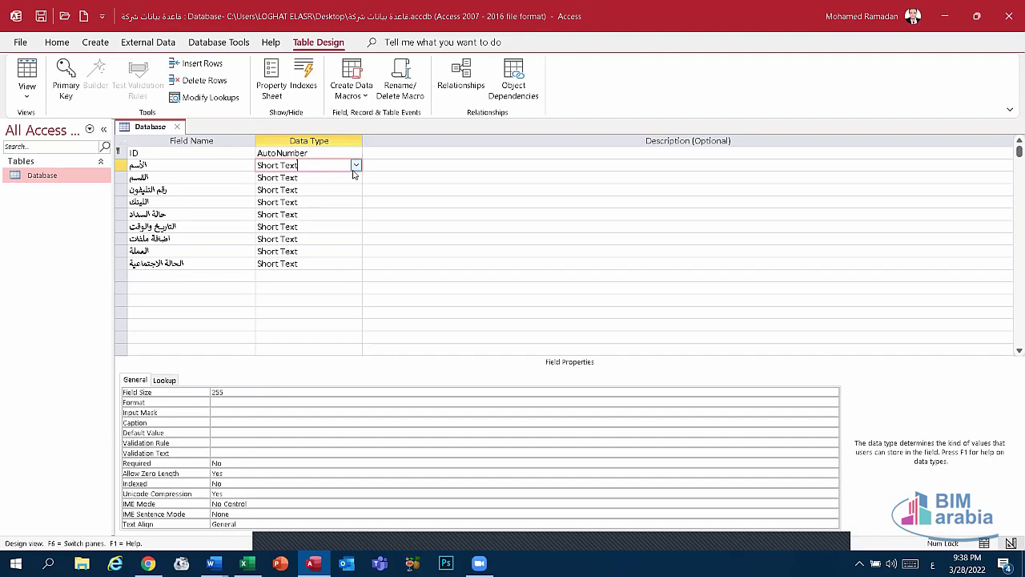
{"action": "left_click", "coordinate": [357, 167]}
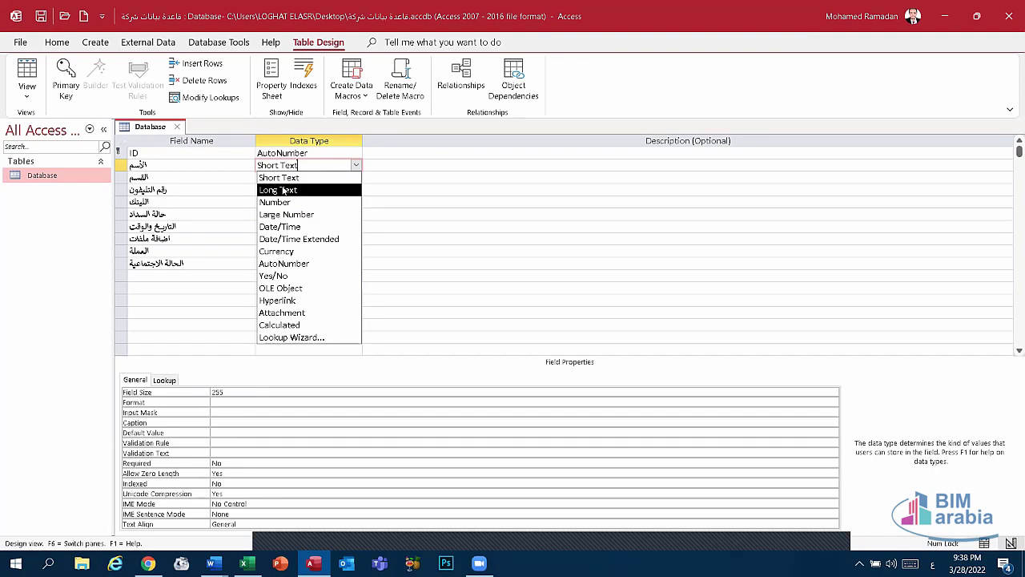
{"action": "left_click", "coordinate": [273, 179]}
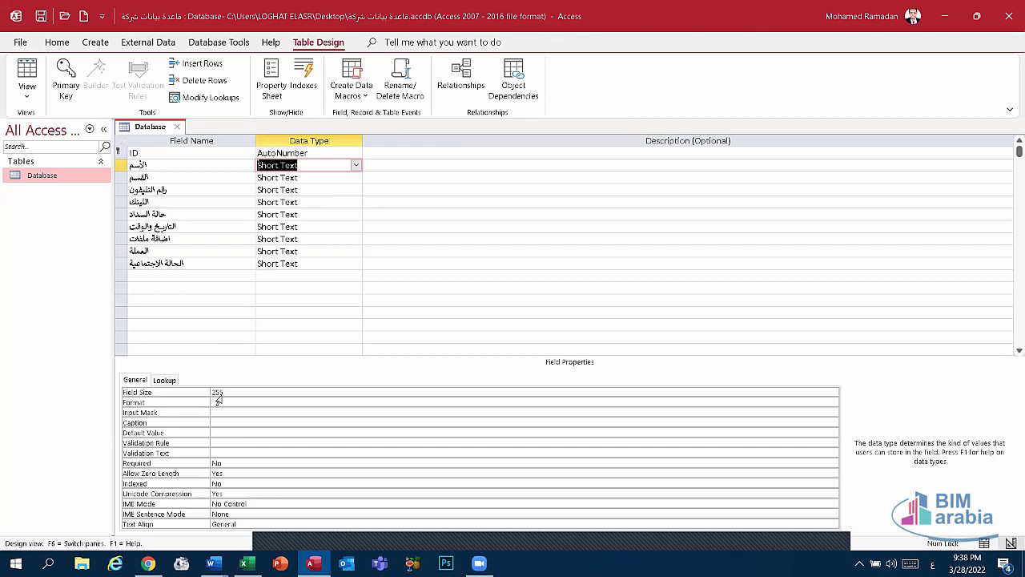
{"action": "left_click", "coordinate": [217, 392]}
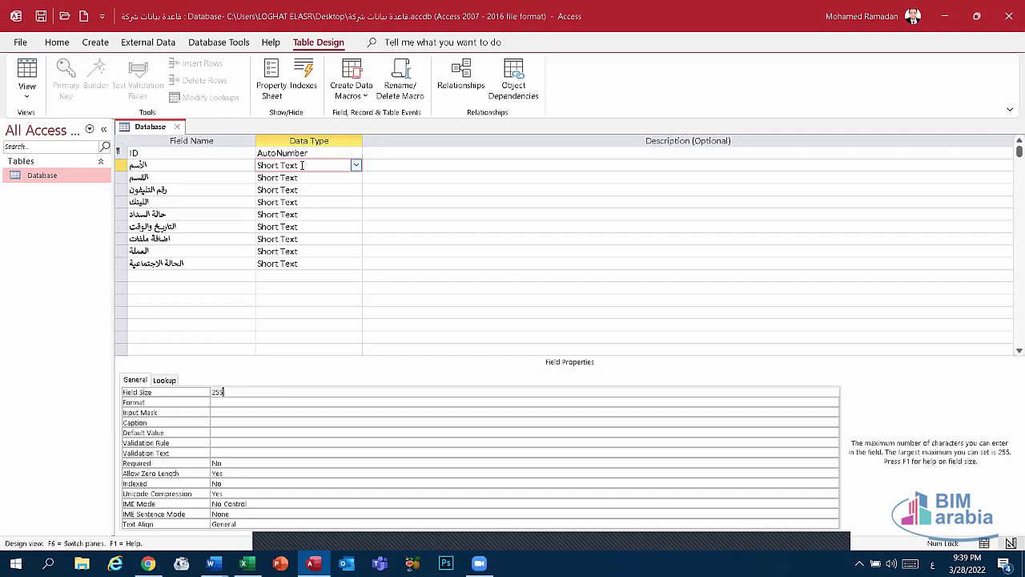
{"action": "left_click", "coordinate": [355, 165]}
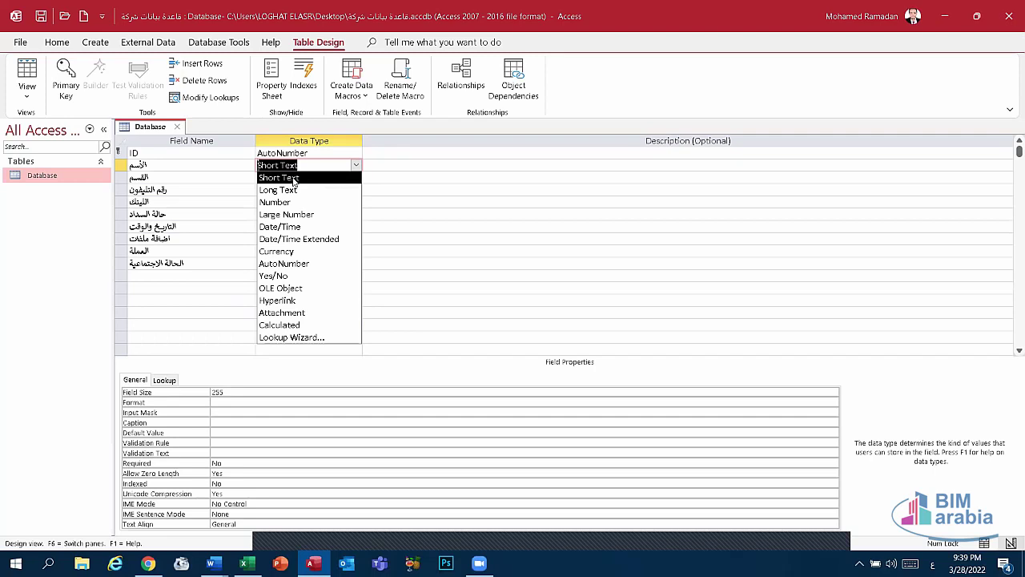
{"action": "left_click", "coordinate": [293, 178]}
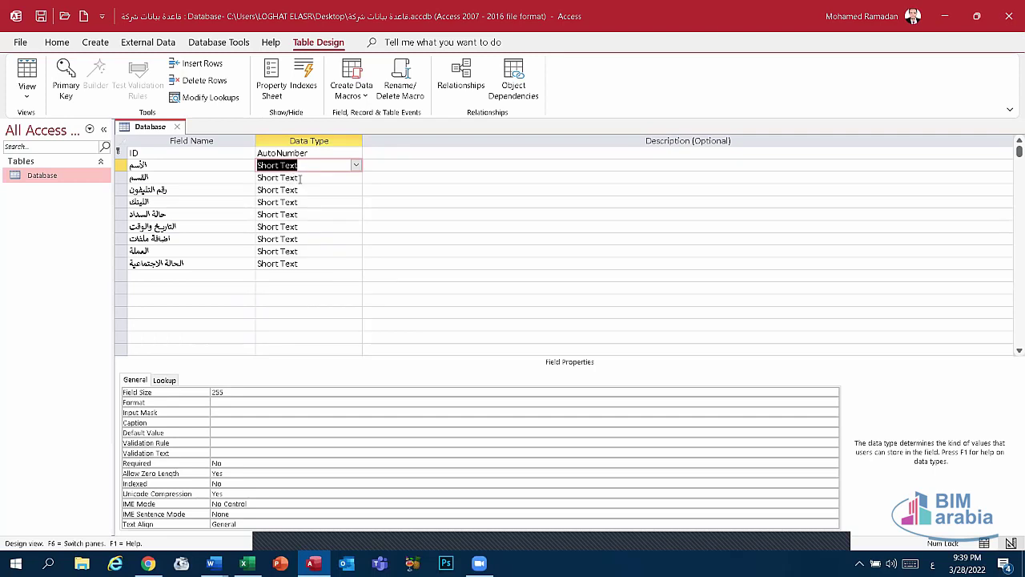
{"action": "left_click", "coordinate": [302, 177]}
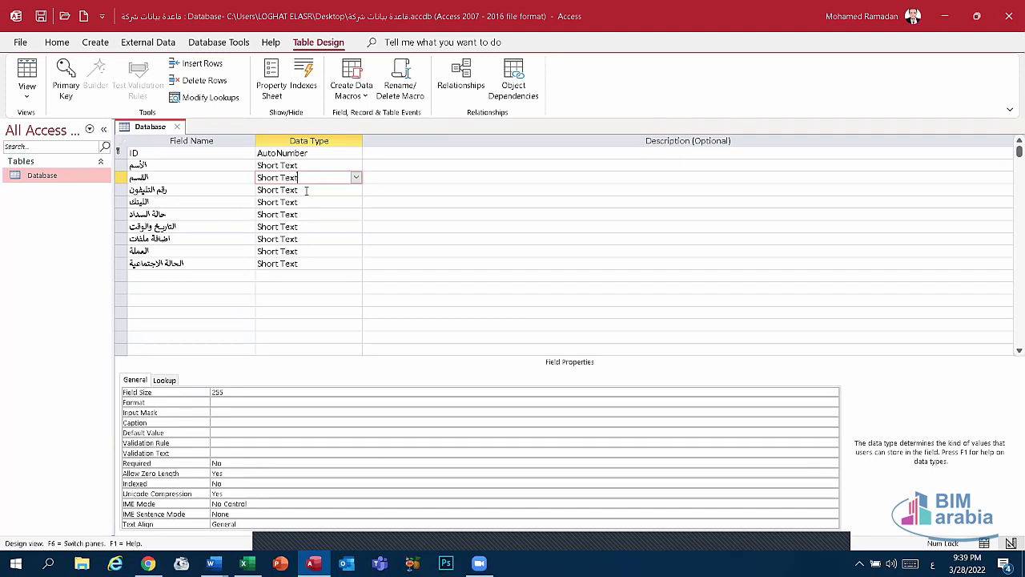
Change the رقم التليفون field's data type from Short Text to Number.
{"action": "left_click", "coordinate": [307, 189]}
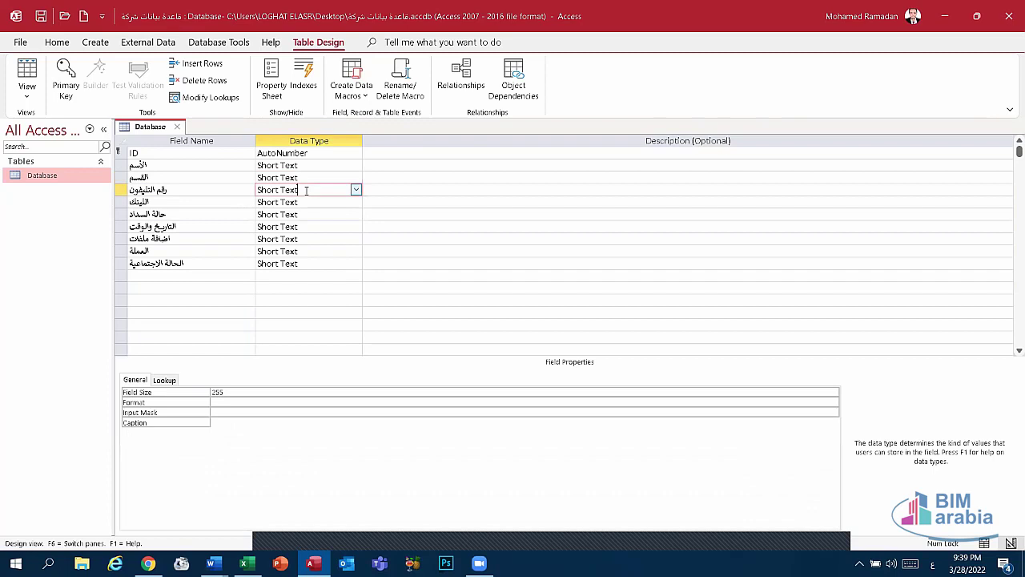
{"action": "left_click", "coordinate": [357, 191]}
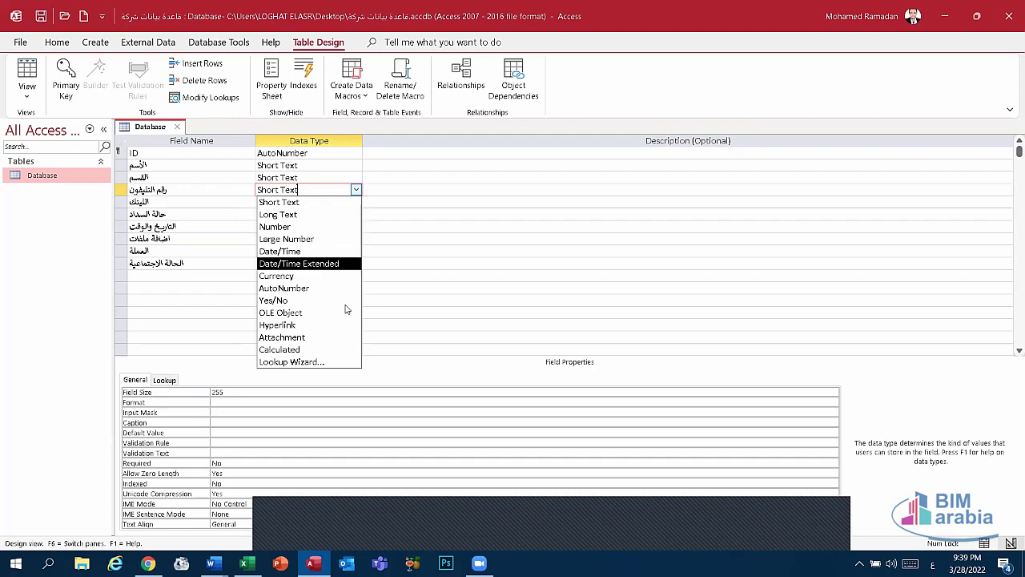
{"action": "key", "text": "Escape"}
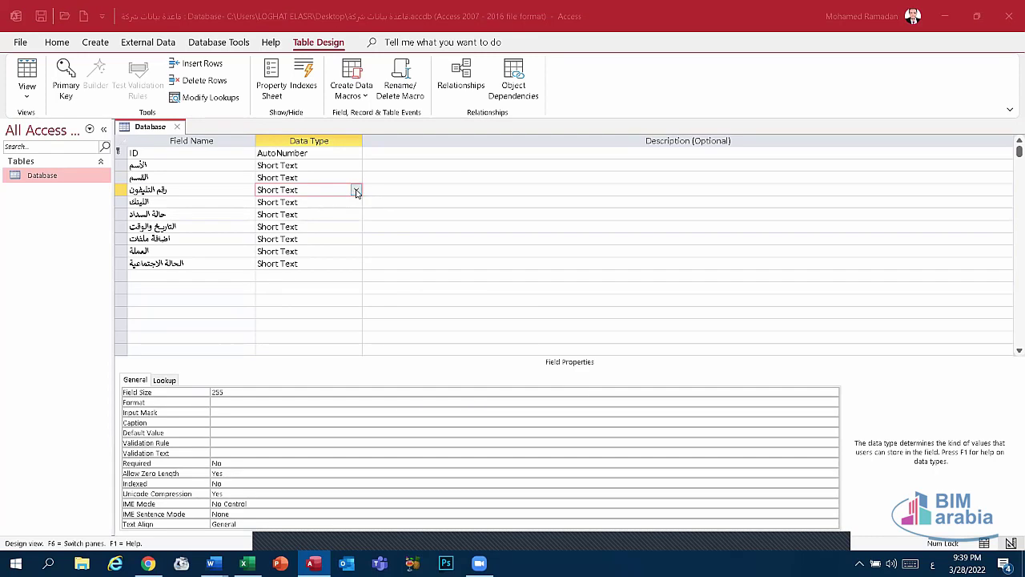
{"action": "left_click", "coordinate": [356, 190]}
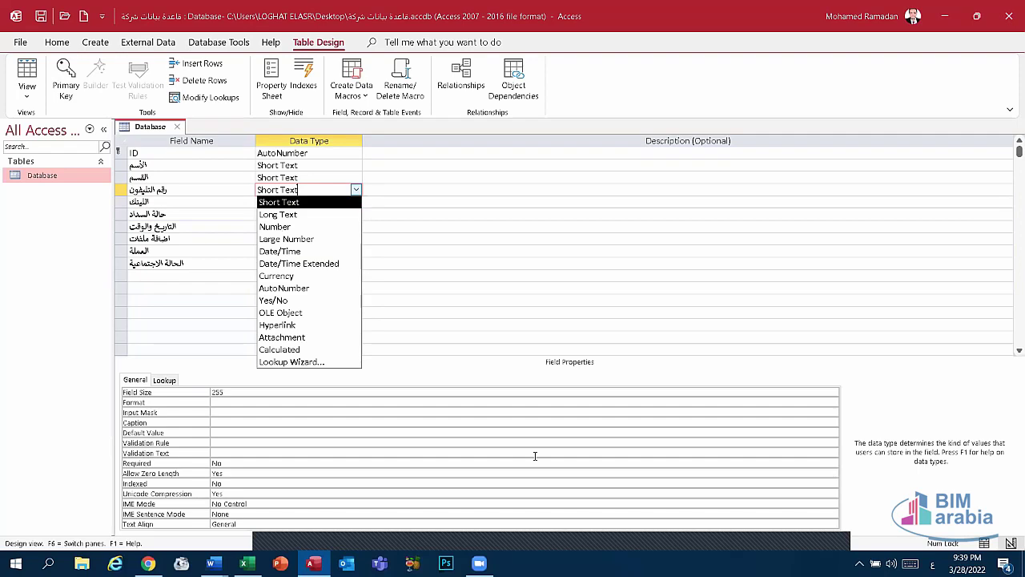
{"action": "left_click", "coordinate": [275, 227]}
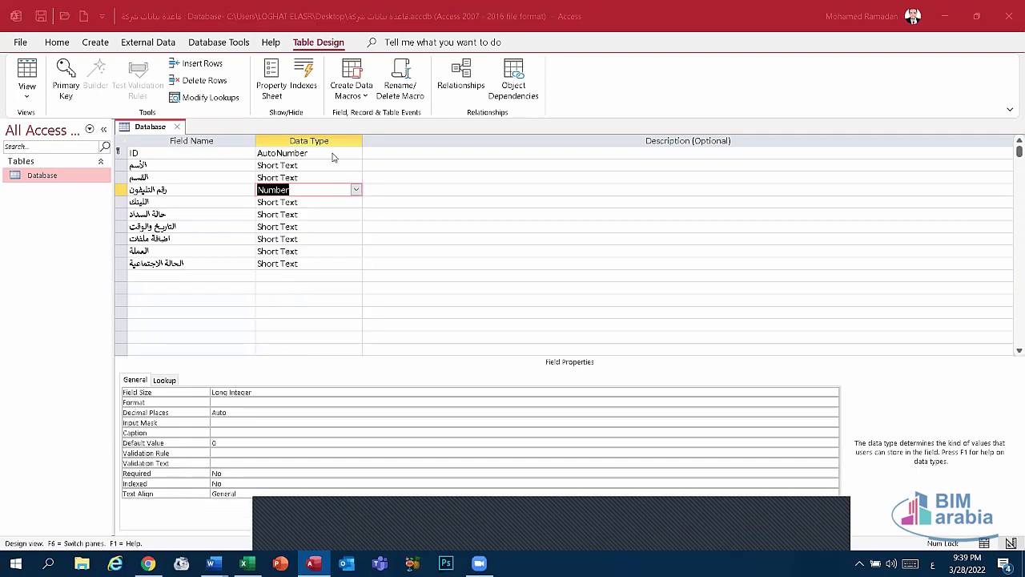
{"action": "left_click", "coordinate": [320, 202]}
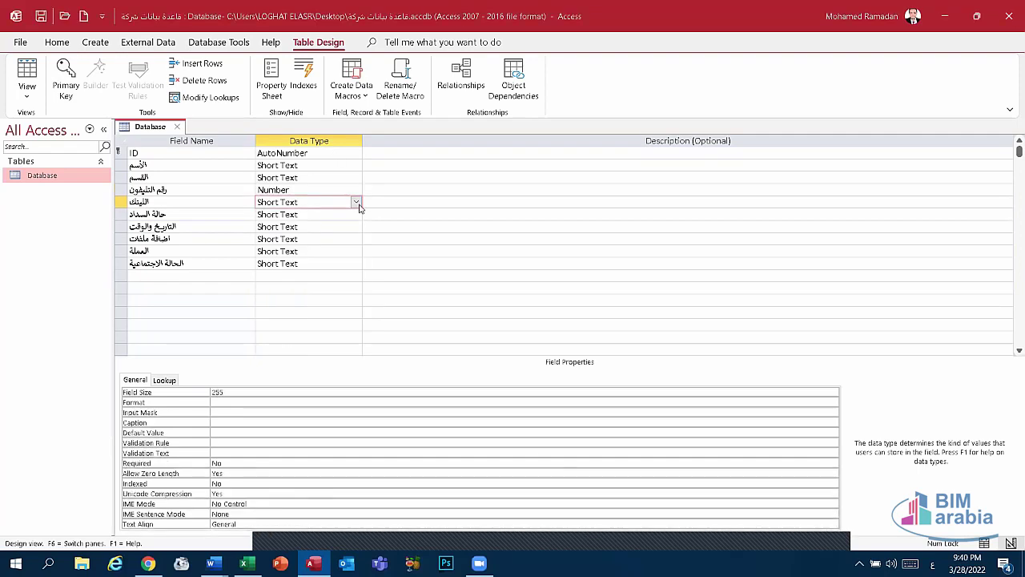
Set the اللينك field's data type to Hyperlink and move down to the next row.
{"action": "left_click", "coordinate": [356, 203]}
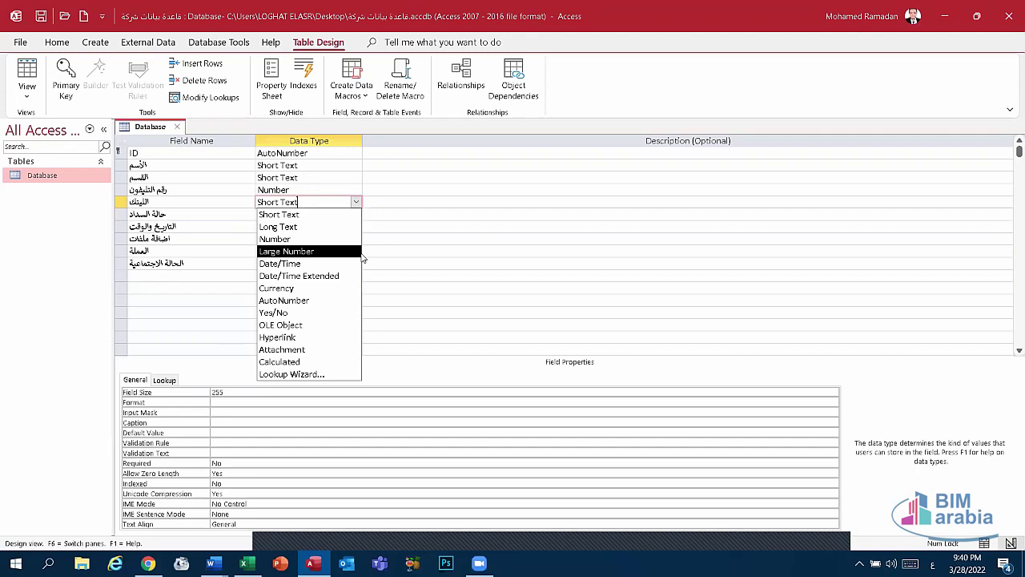
{"action": "left_click", "coordinate": [544, 535]}
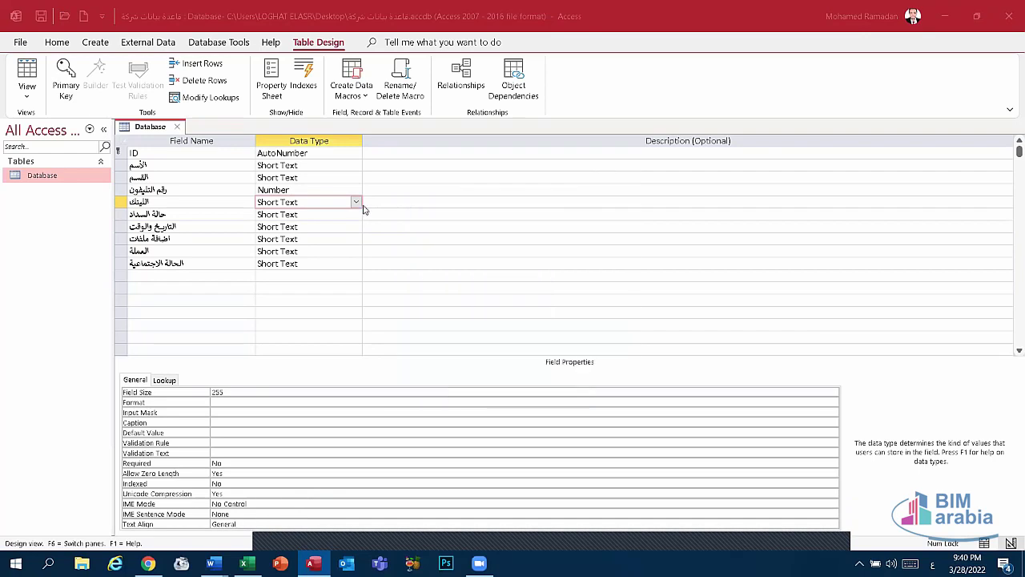
{"action": "left_click", "coordinate": [356, 202]}
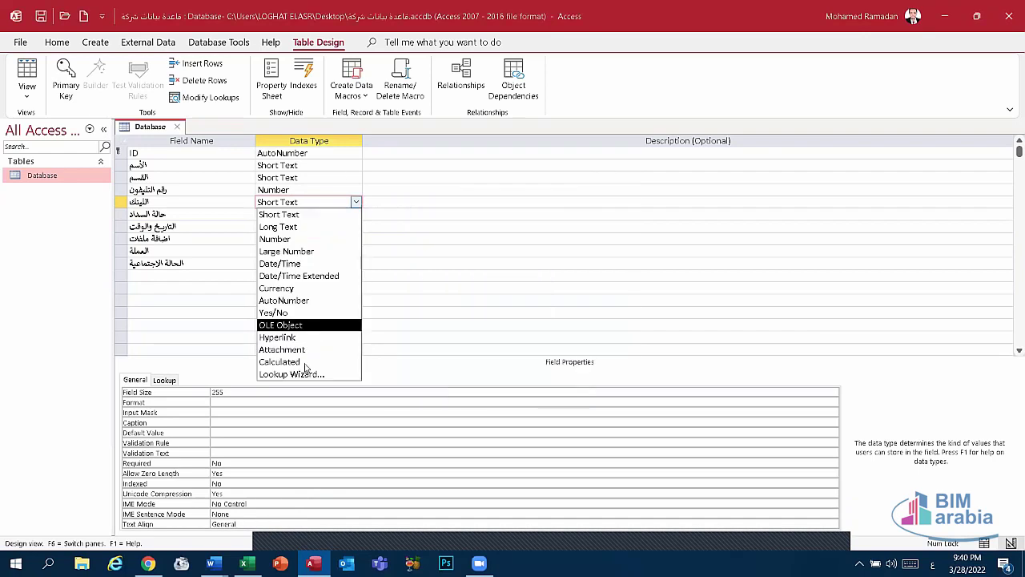
{"action": "left_click", "coordinate": [487, 527]}
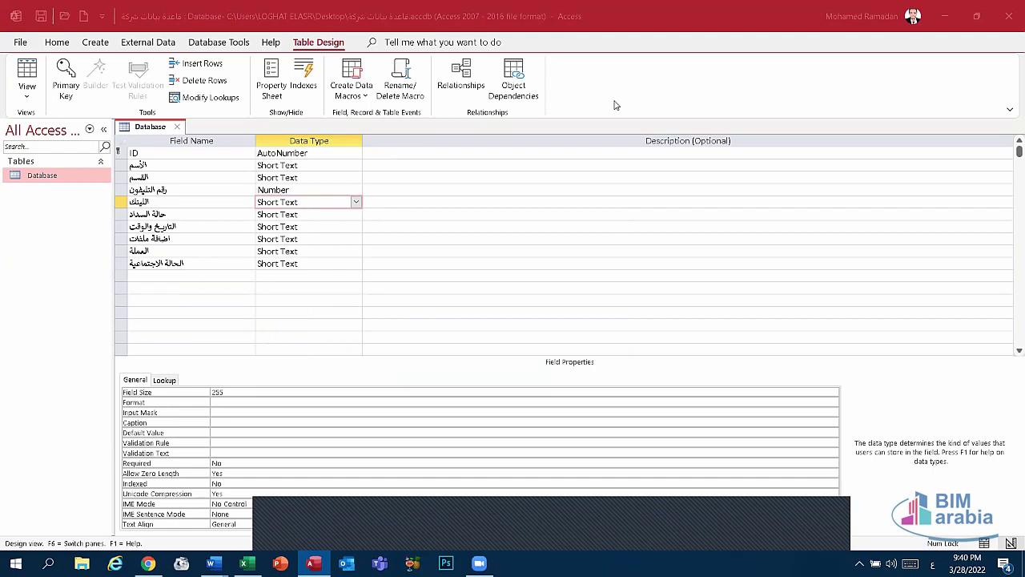
{"action": "left_click", "coordinate": [355, 202]}
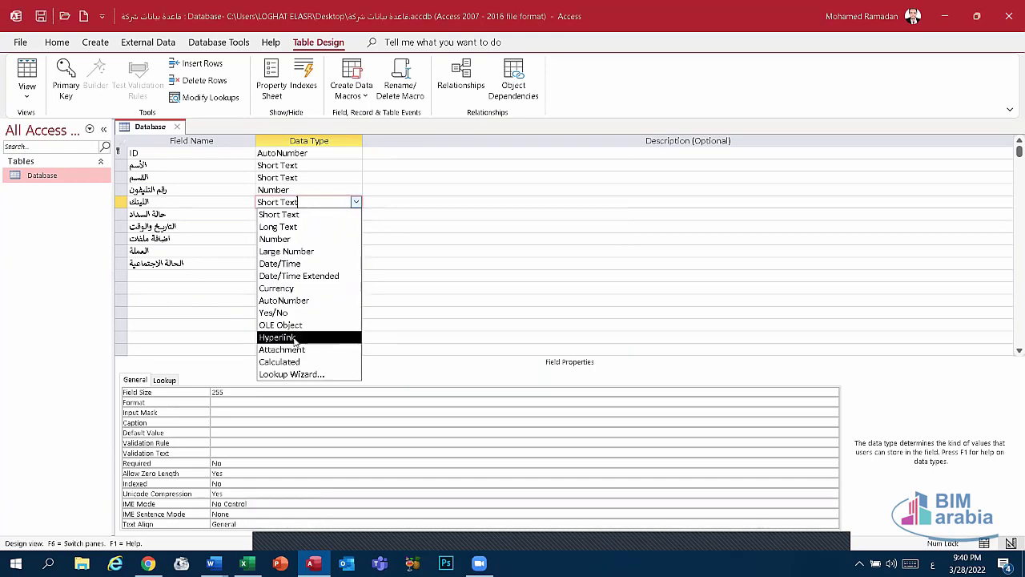
{"action": "left_click", "coordinate": [272, 336]}
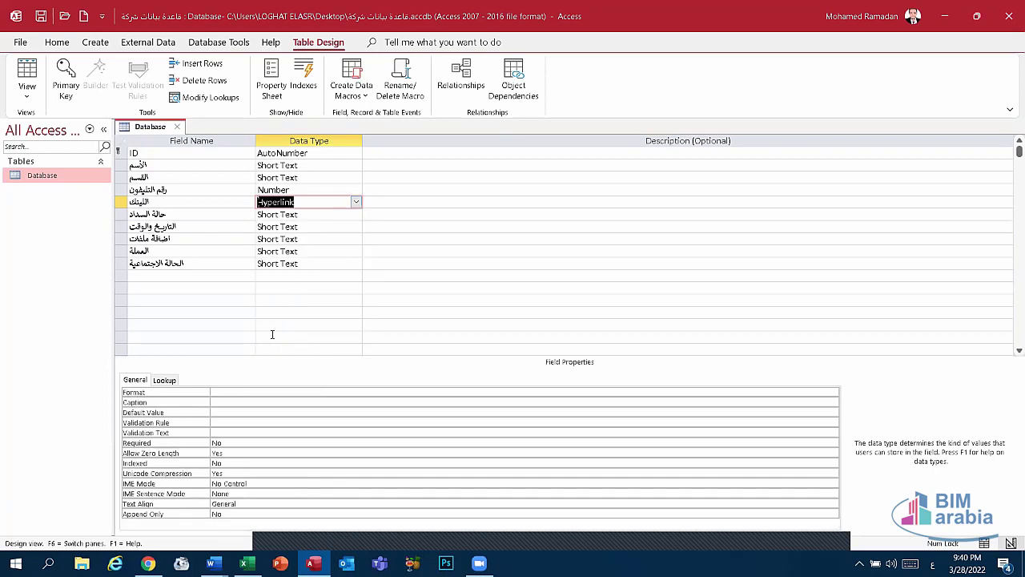
{"action": "left_click", "coordinate": [320, 202]}
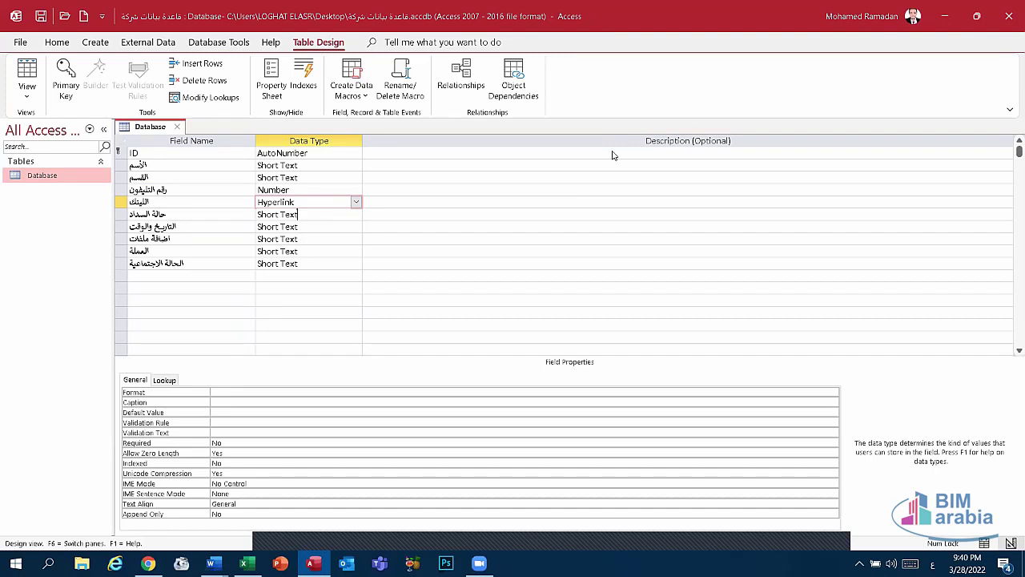
{"action": "key", "text": "Down"}
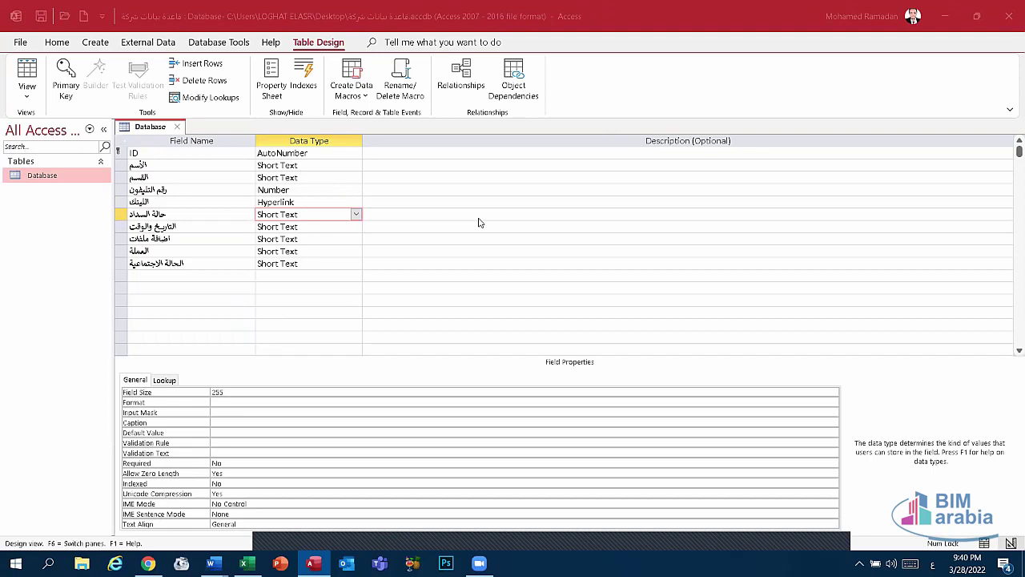
Switch the حالة السداد field from Short Text to Yes/No.
{"action": "left_click", "coordinate": [356, 213]}
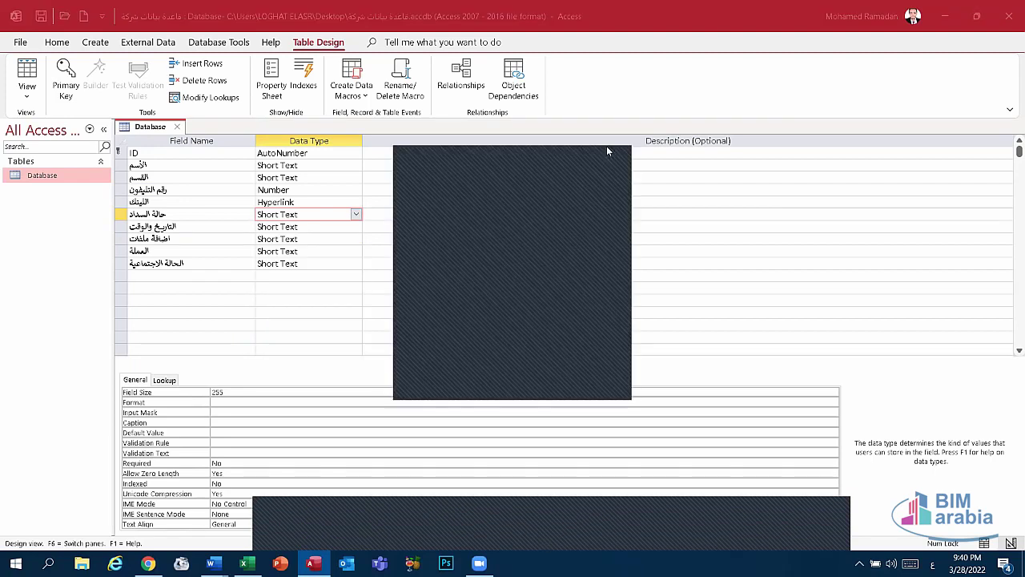
{"action": "left_click", "coordinate": [355, 215]}
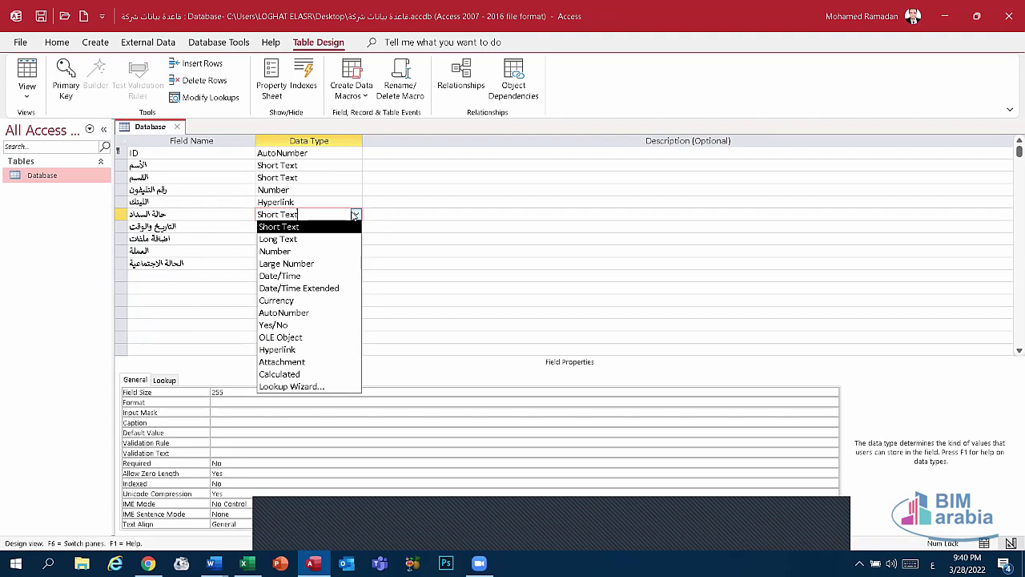
{"action": "left_click", "coordinate": [523, 536]}
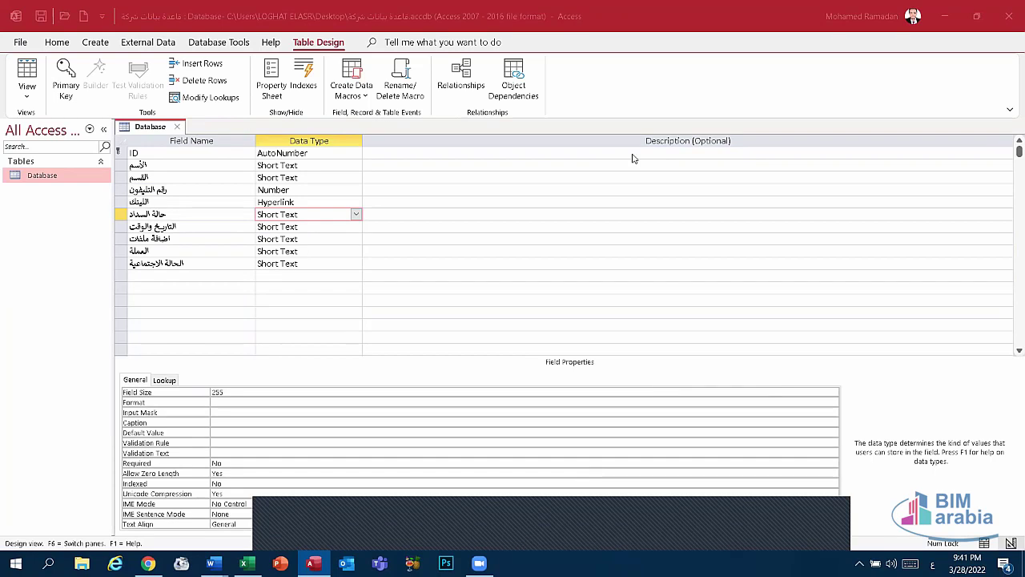
{"action": "left_click", "coordinate": [355, 214]}
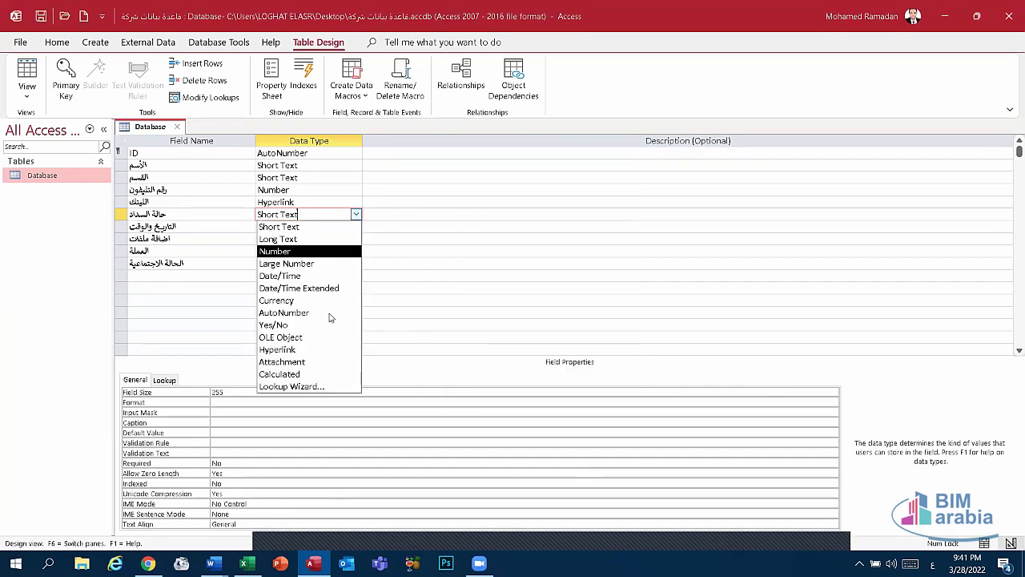
{"action": "left_click", "coordinate": [285, 325]}
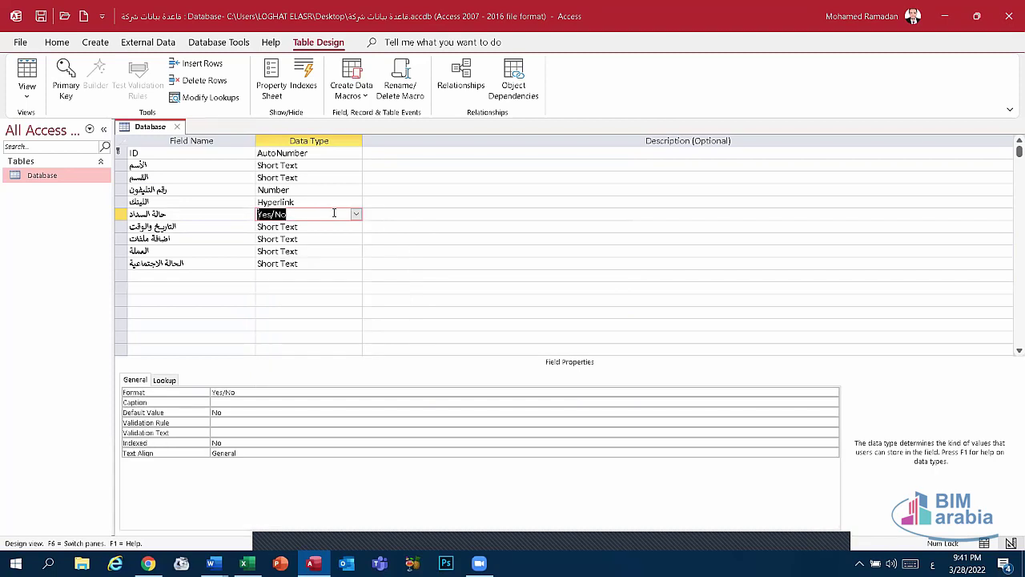
{"action": "left_click", "coordinate": [298, 218]}
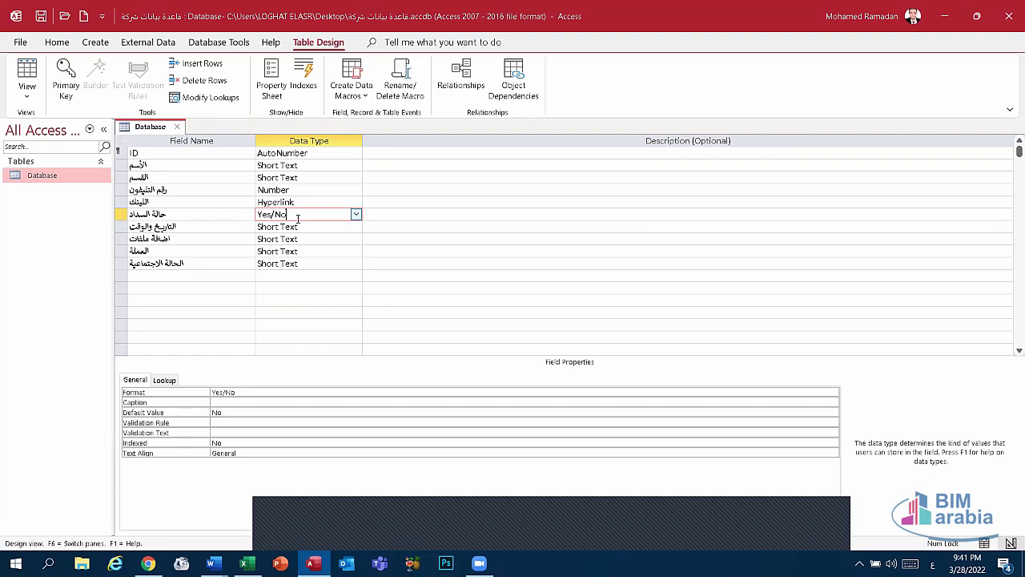
{"action": "left_click", "coordinate": [327, 228]}
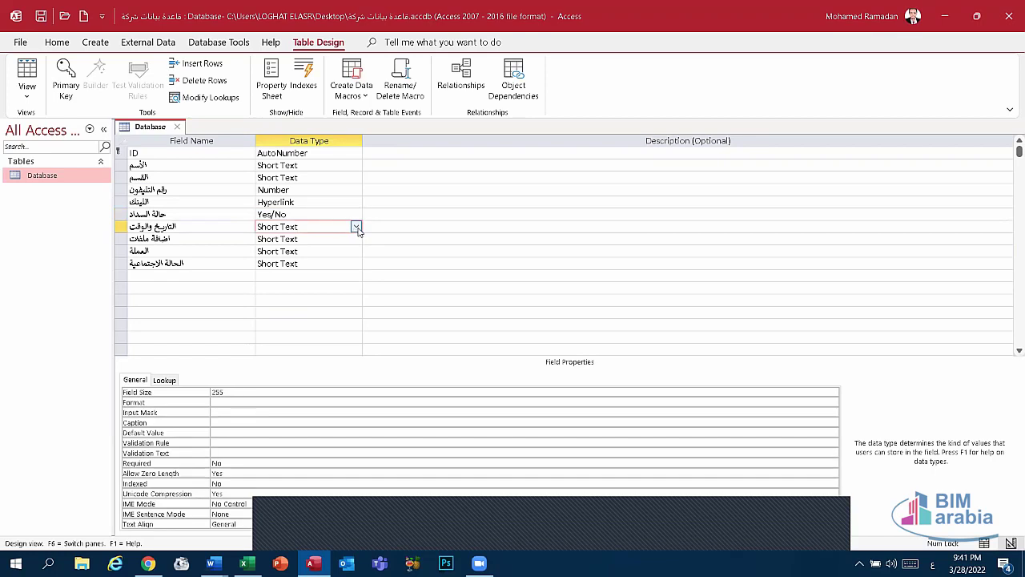
Give the التاريخ والوقت field the Date/Time data type.
{"action": "left_click", "coordinate": [357, 227]}
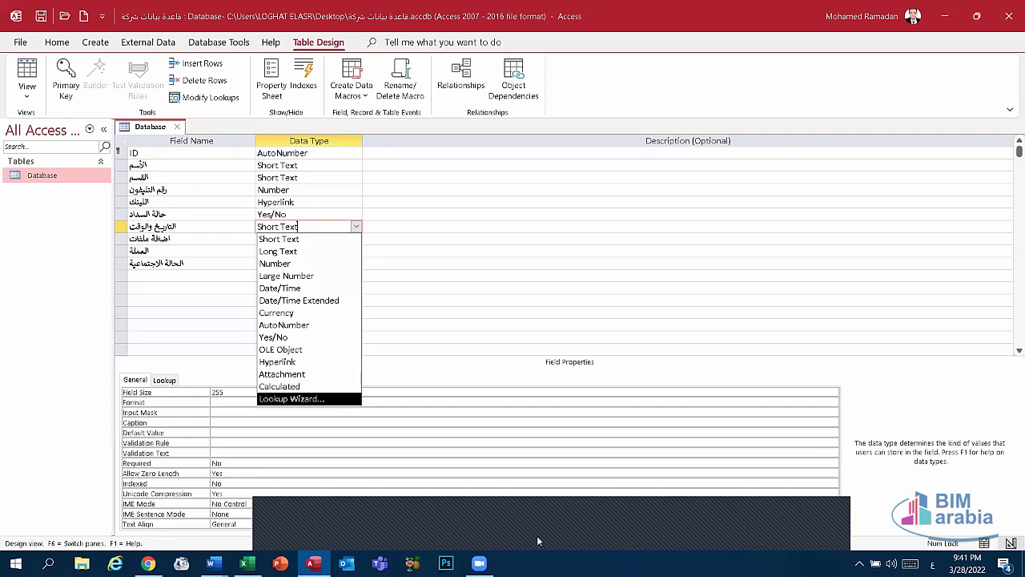
{"action": "key", "text": "Escape"}
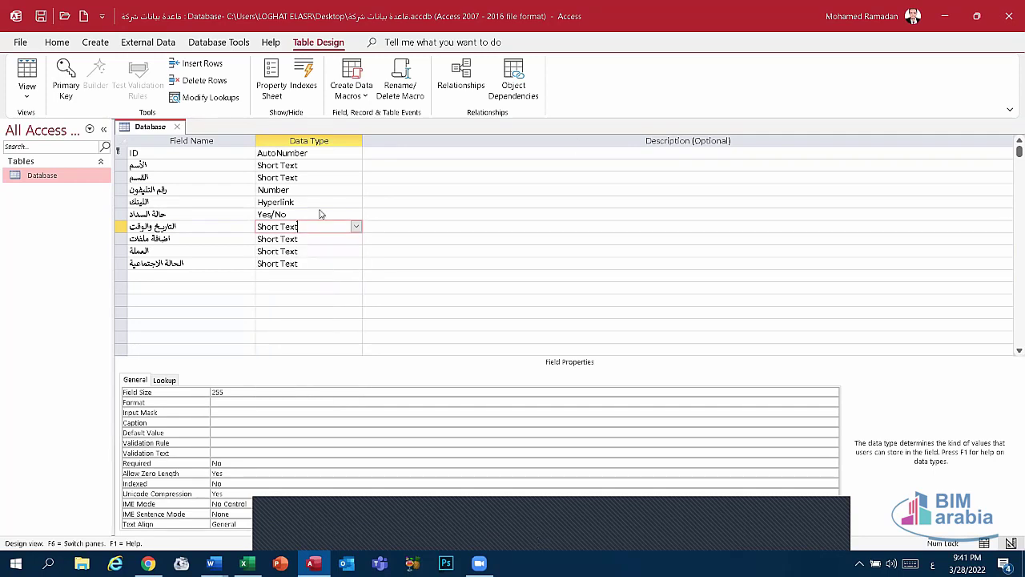
{"action": "left_click", "coordinate": [356, 227]}
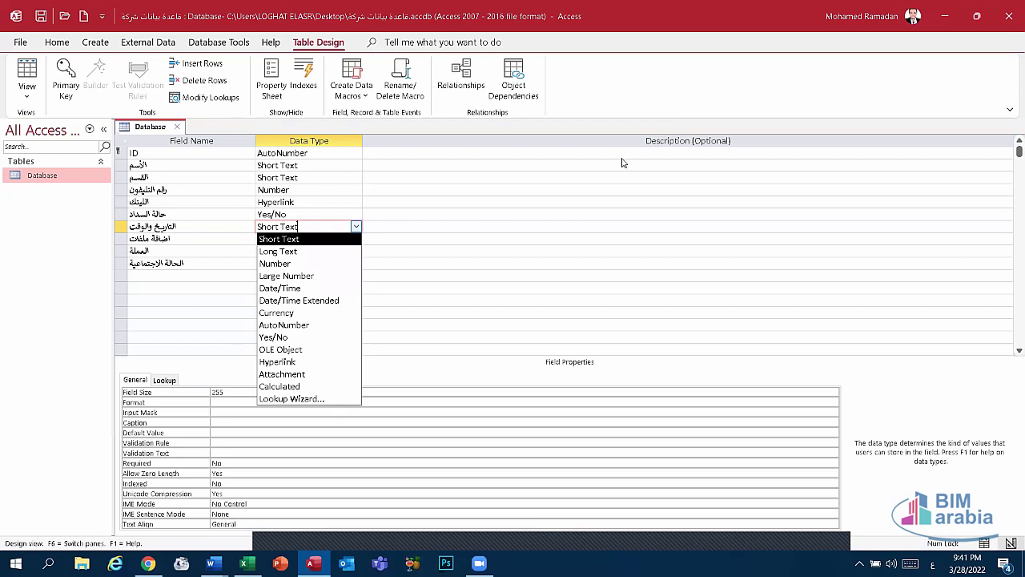
{"action": "left_click", "coordinate": [623, 161]}
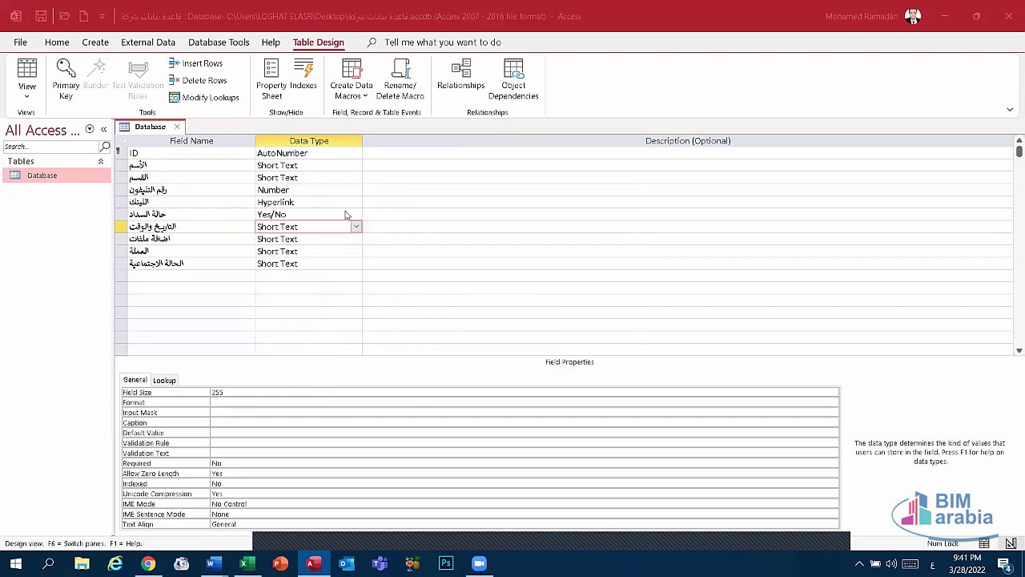
{"action": "left_click", "coordinate": [357, 227]}
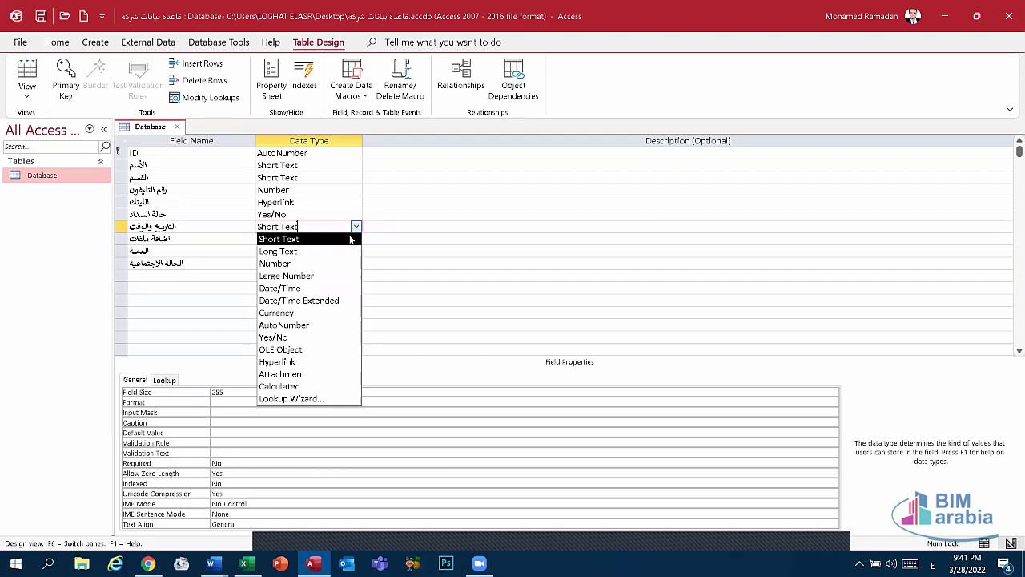
{"action": "left_click", "coordinate": [296, 288]}
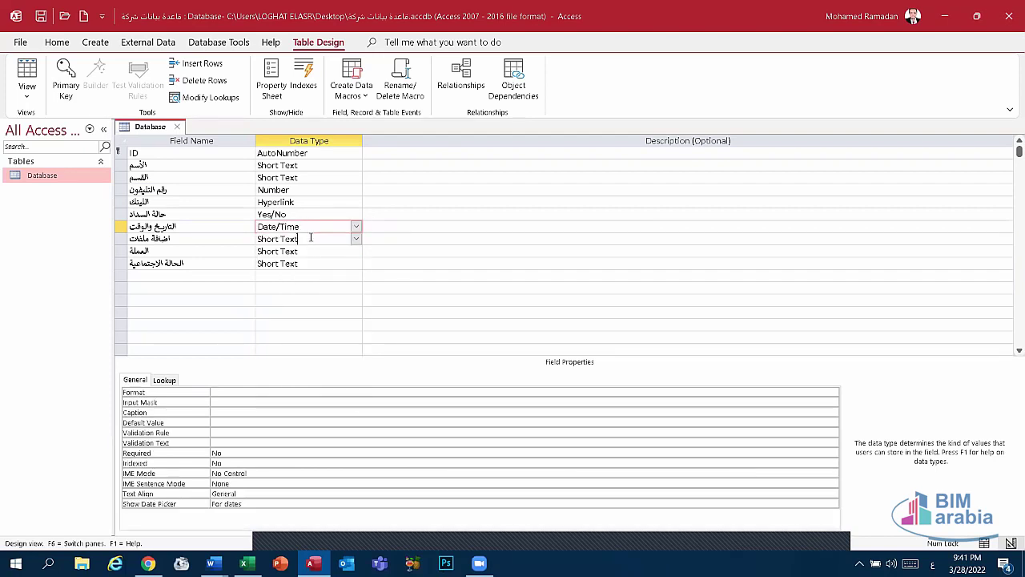
{"action": "left_click", "coordinate": [352, 239]}
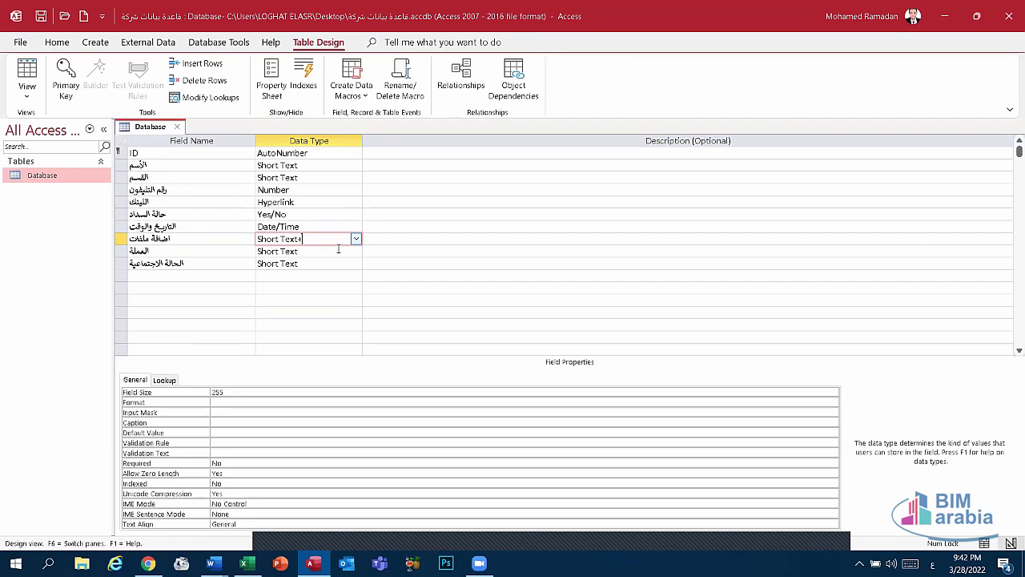
Set the اضافة ملفات field's data type to Attachment.
{"action": "left_click", "coordinate": [357, 240]}
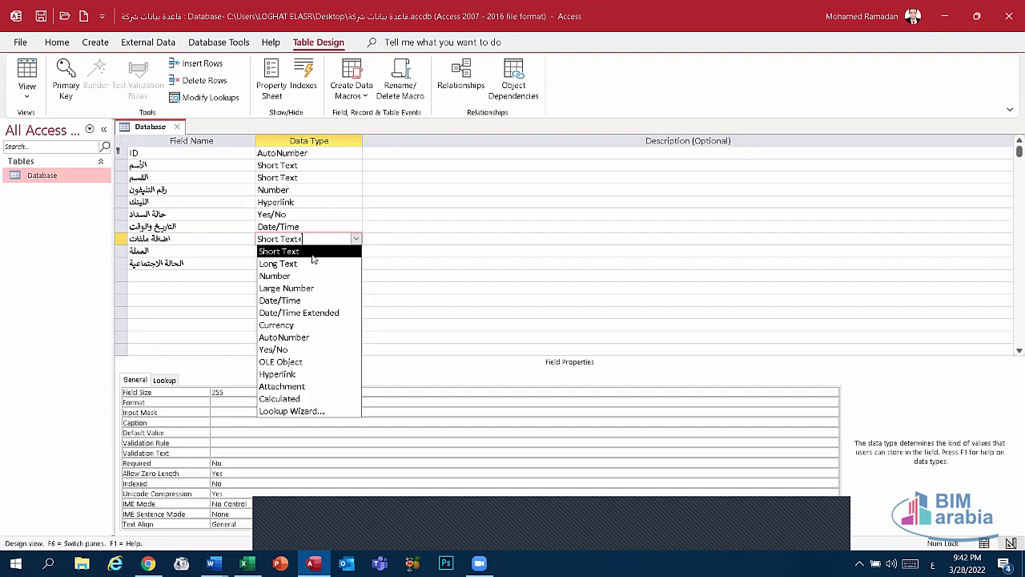
{"action": "key", "text": "Escape"}
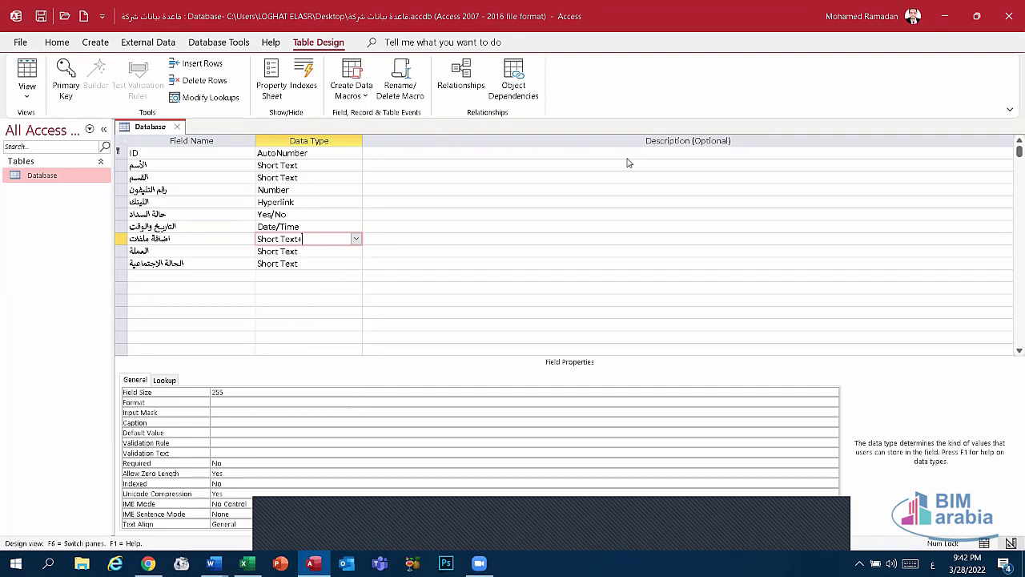
{"action": "left_click", "coordinate": [356, 239]}
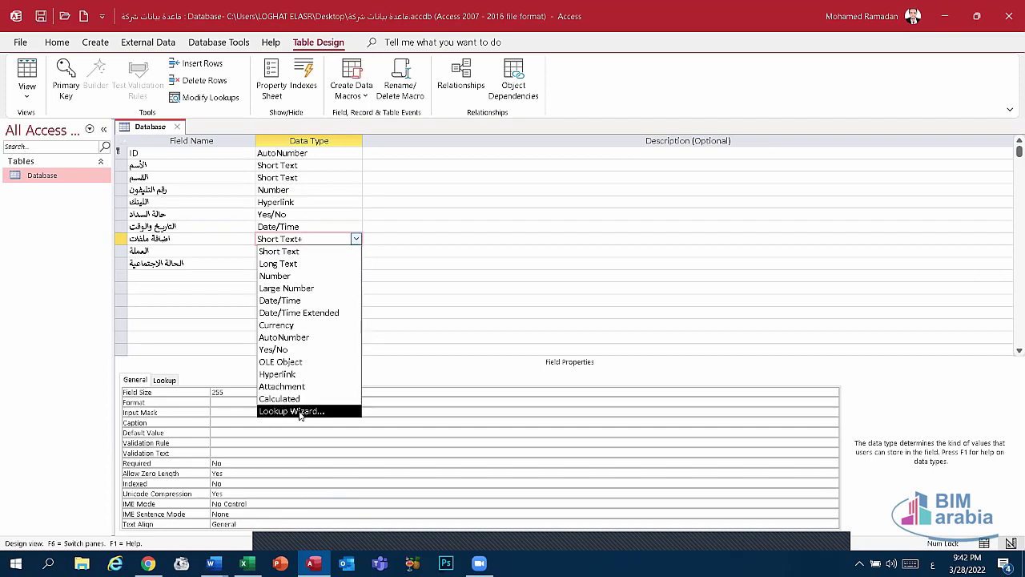
{"action": "left_click", "coordinate": [288, 386]}
{"action": "left_click", "coordinate": [317, 244]}
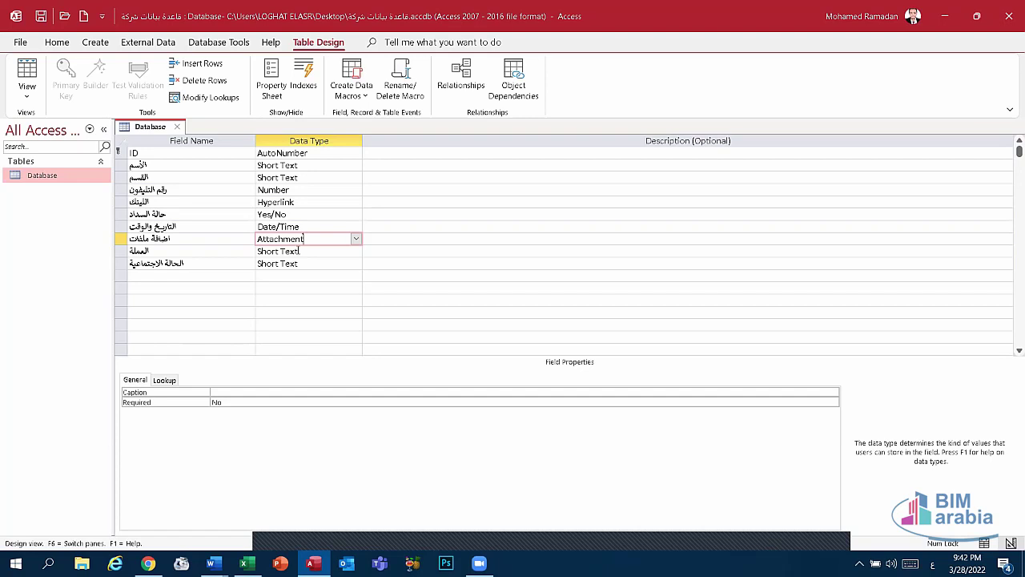
{"action": "left_click", "coordinate": [298, 252]}
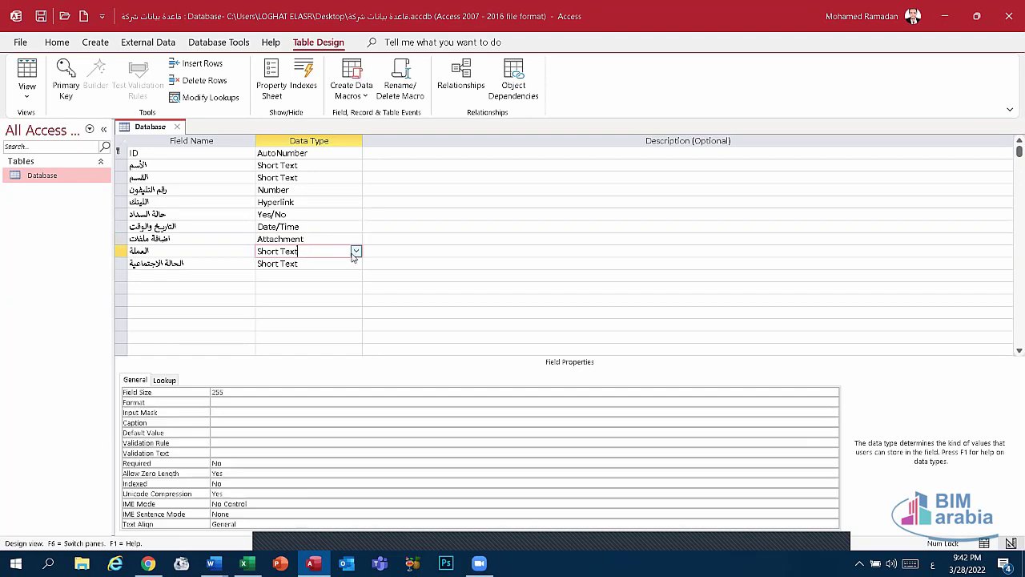
Make the العملة field a Currency data type, leaving only الحالة الاجتماعية as Short Text.
{"action": "left_click", "coordinate": [356, 252]}
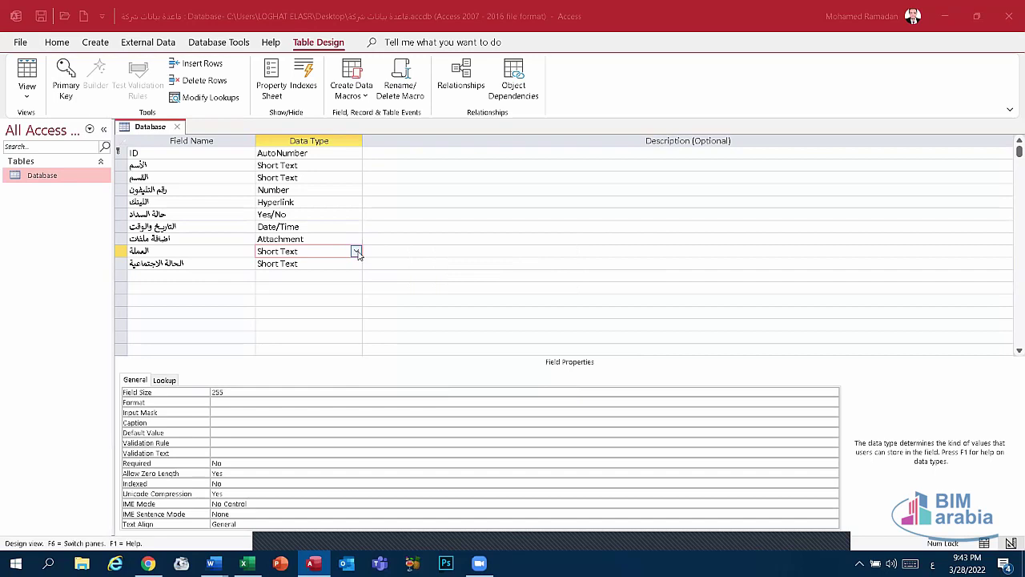
{"action": "left_click", "coordinate": [356, 251]}
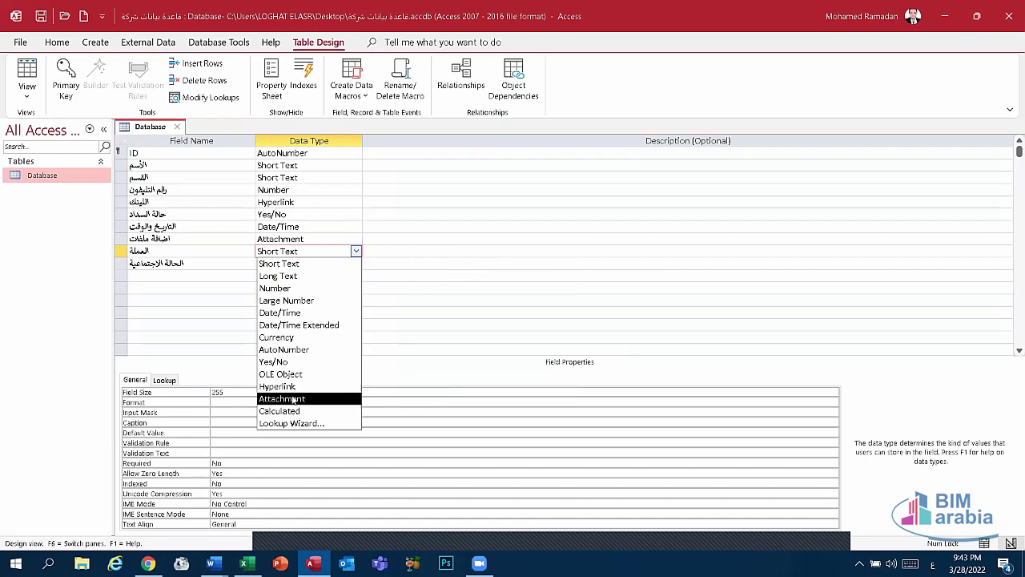
{"action": "left_click", "coordinate": [277, 338]}
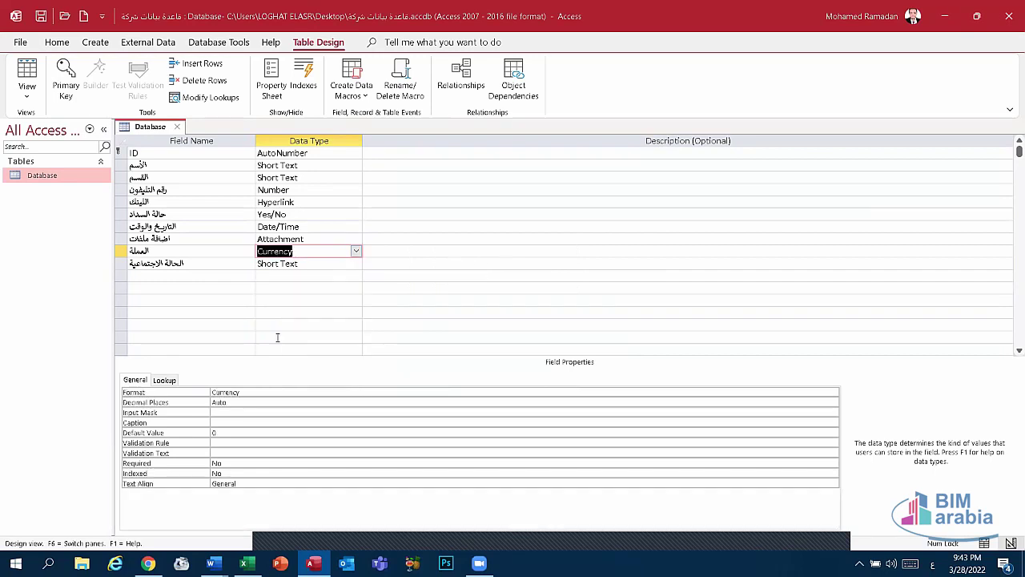
{"action": "left_click", "coordinate": [296, 264]}
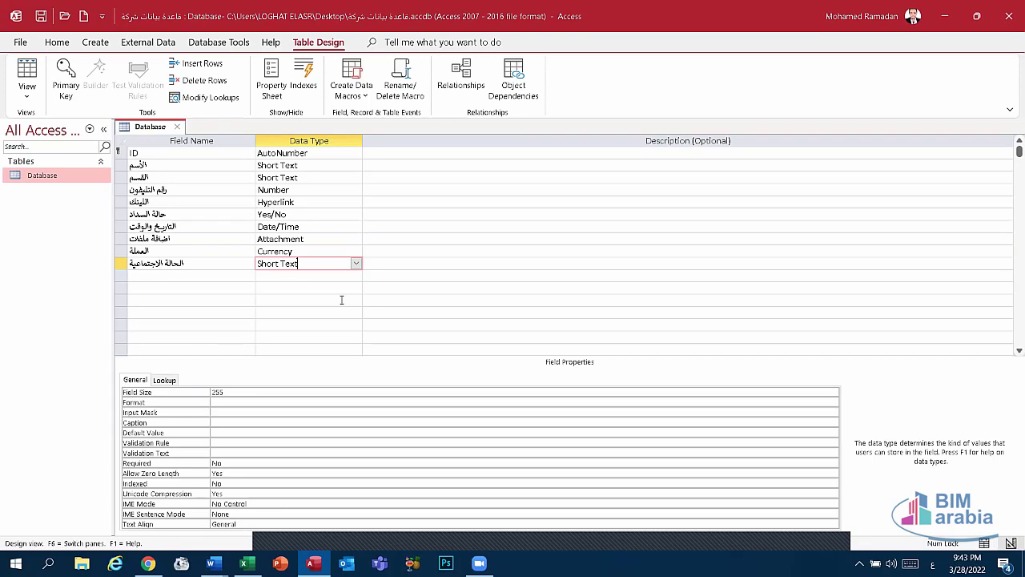
Start the Lookup Wizard for الحالة الاجتماعية, choosing to type the values in yourself.
{"action": "left_click", "coordinate": [355, 263]}
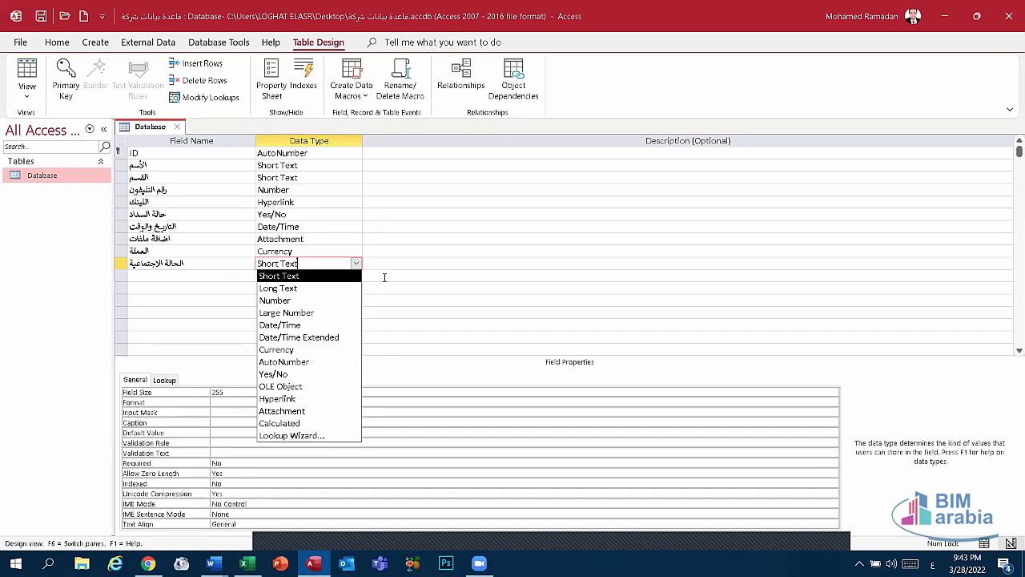
{"action": "left_click", "coordinate": [324, 437]}
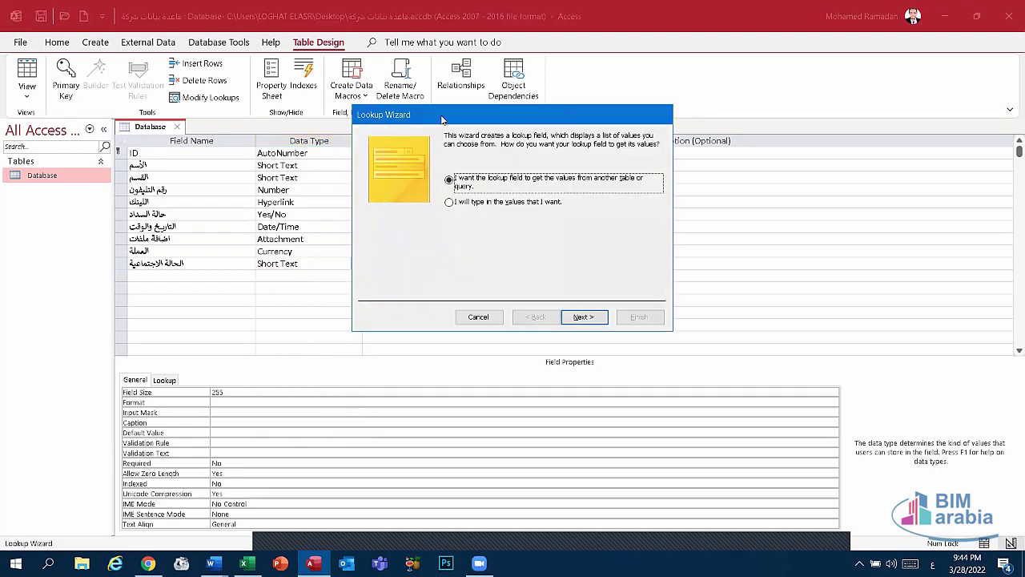
{"action": "left_click_drag", "start_coordinate": [441, 119], "coordinate": [430, 177]}
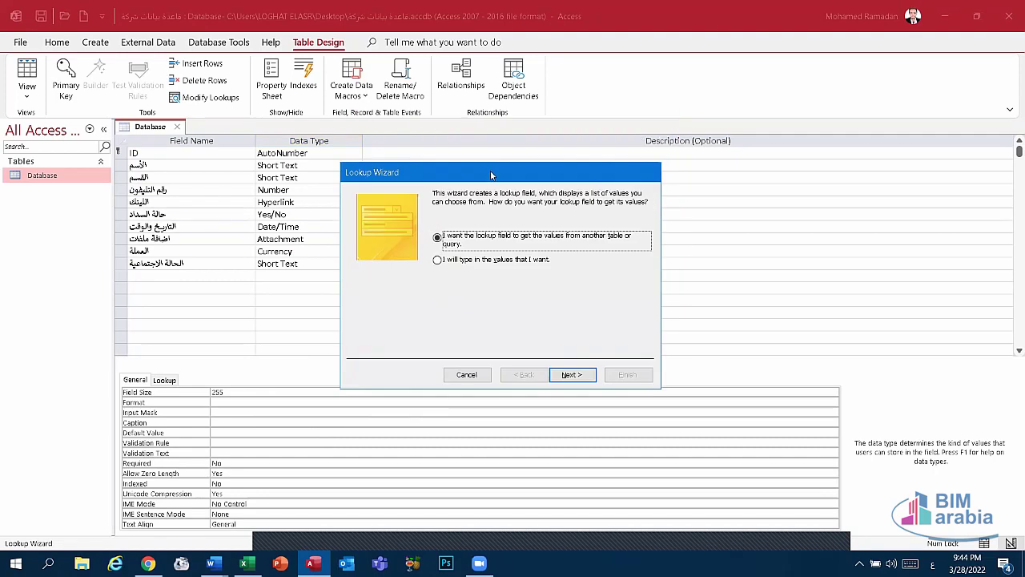
{"action": "left_click_drag", "start_coordinate": [492, 175], "coordinate": [514, 144]}
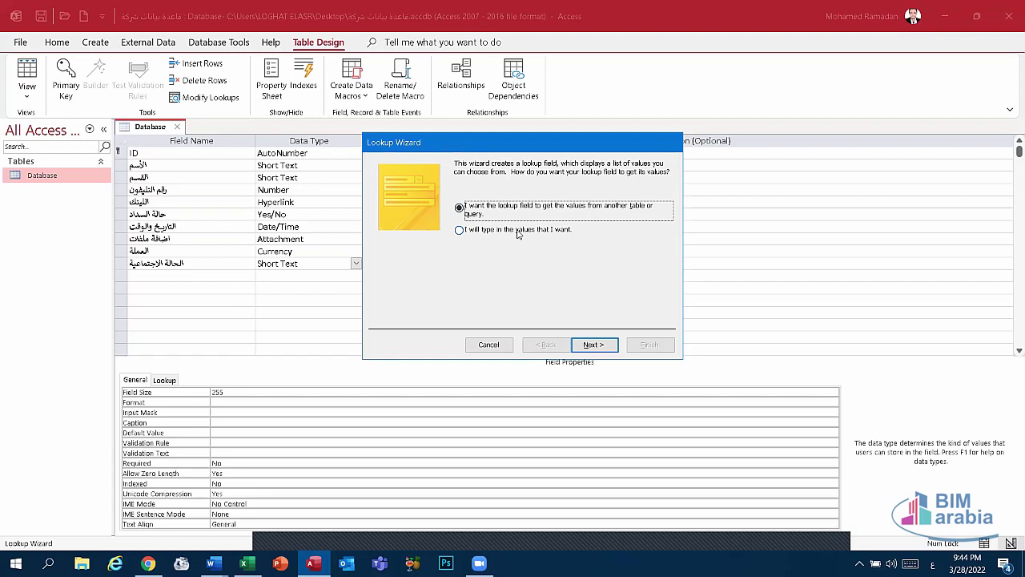
{"action": "left_click", "coordinate": [485, 232]}
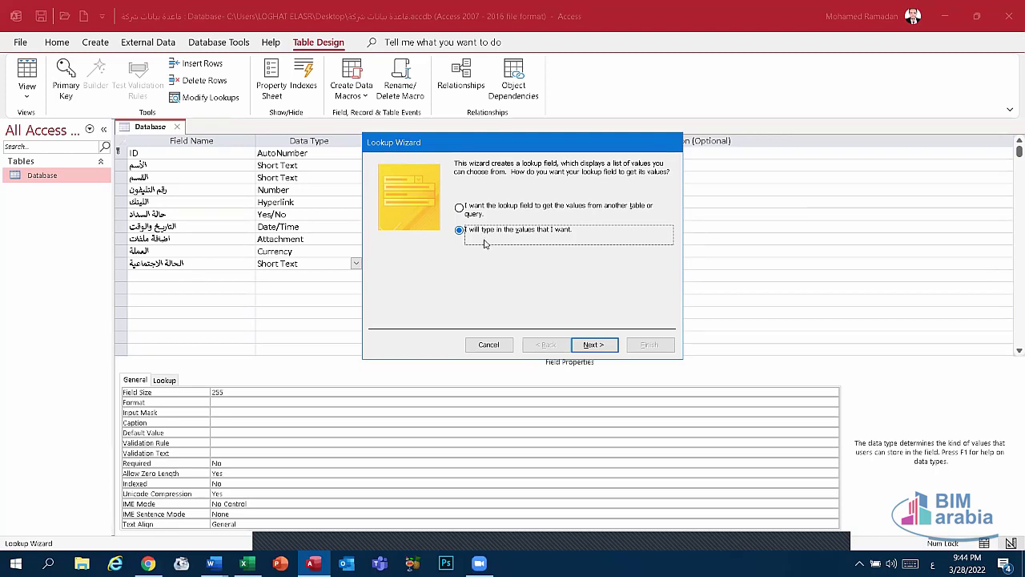
{"action": "left_click", "coordinate": [590, 343]}
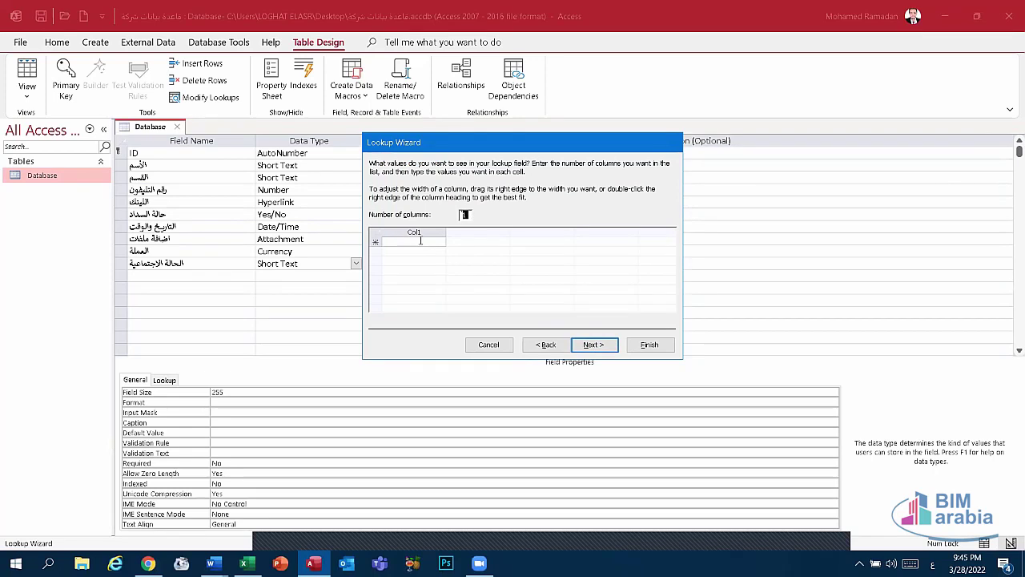
Enter the values اعزب, متزوج, مطلقة and أرملة into the Col1 rows.
{"action": "left_click", "coordinate": [419, 241]}
{"action": "key", "text": "Caps_Lock"}
{"action": "type", "text": "ا"}
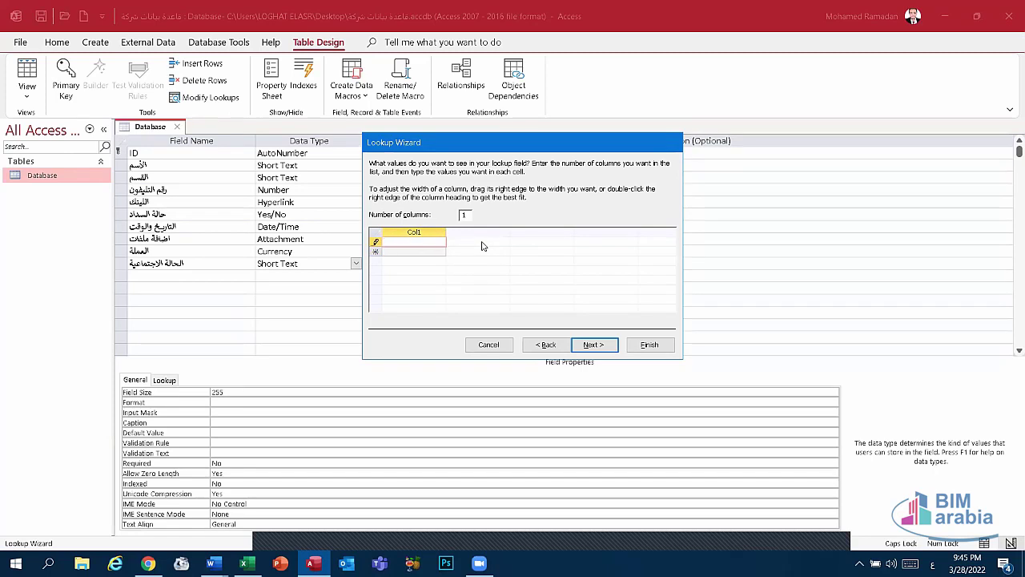
{"action": "type", "text": "عز"}
{"action": "type", "text": "ب"}
{"action": "left_click", "coordinate": [425, 251]}
{"action": "type", "text": "متزوج"}
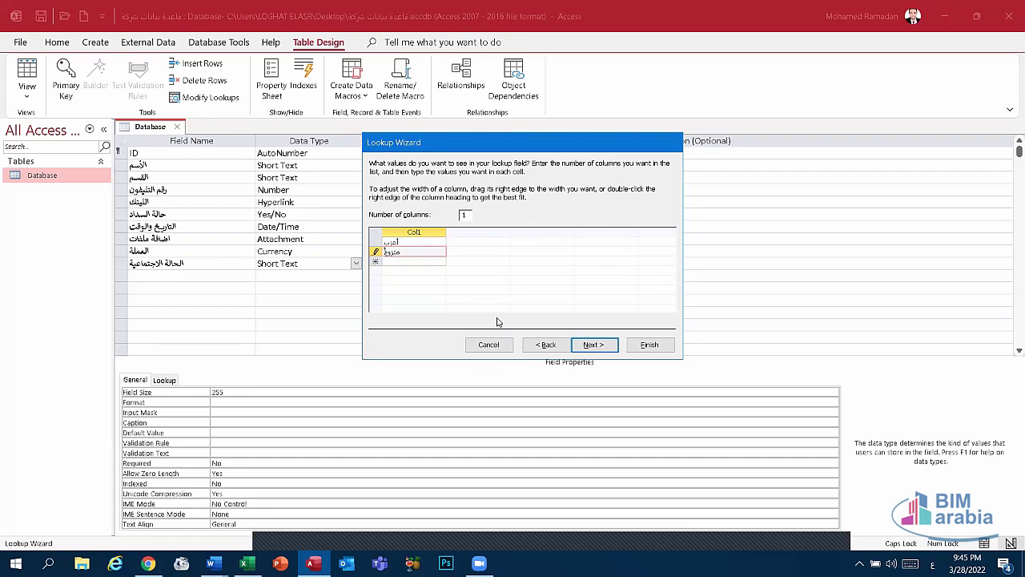
{"action": "left_click", "coordinate": [409, 262]}
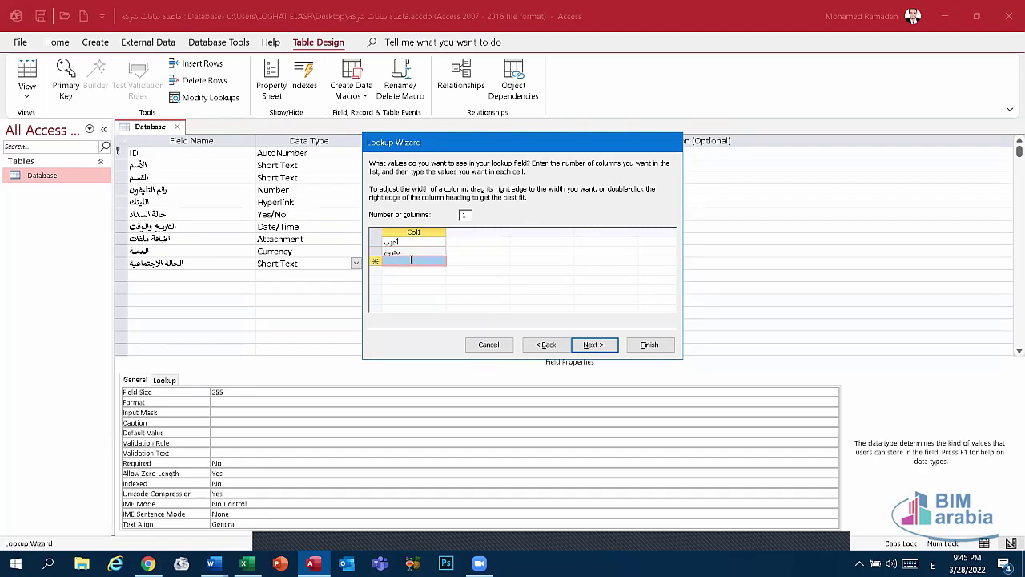
{"action": "type", "text": "مطلقة"}
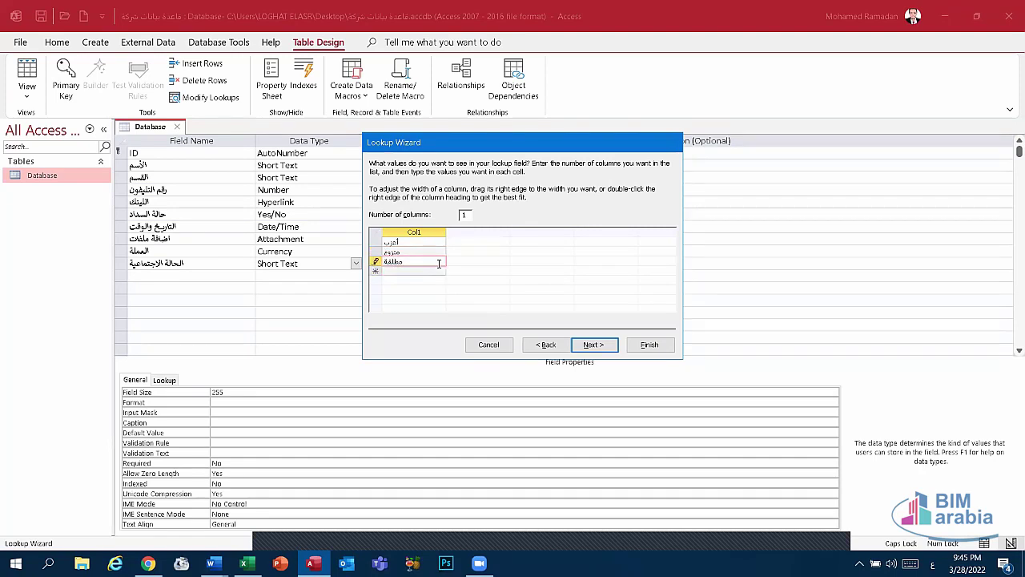
{"action": "left_click", "coordinate": [430, 272]}
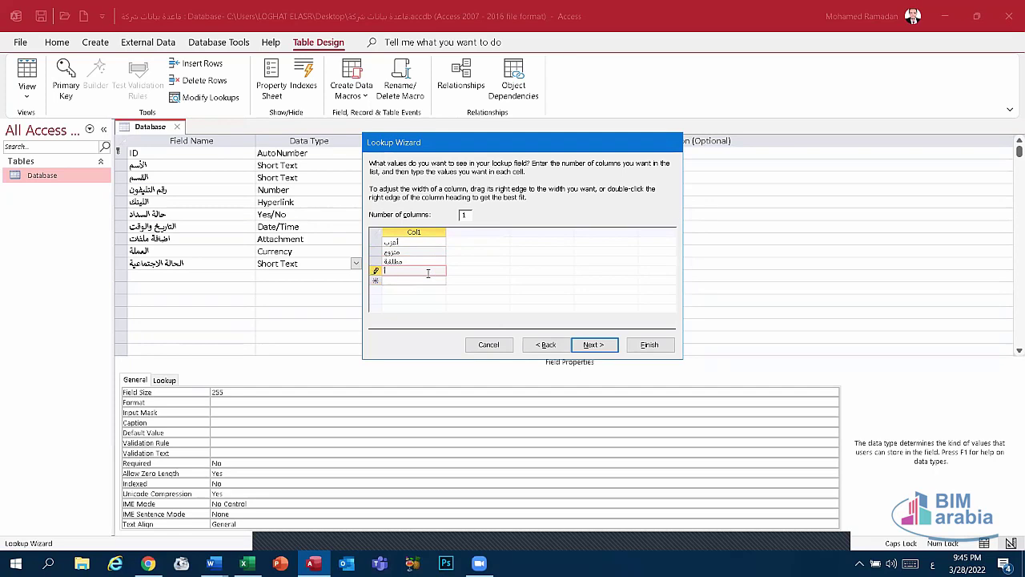
{"action": "type", "text": "أرملة"}
Finish the Lookup Wizard with the four-value list.
{"action": "left_click", "coordinate": [465, 215]}
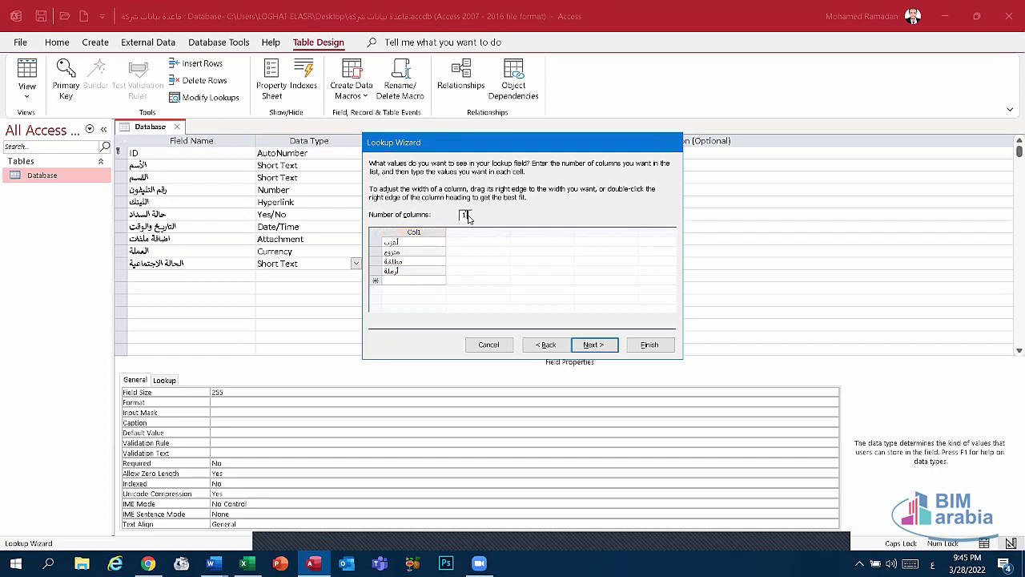
{"action": "left_click", "coordinate": [431, 273]}
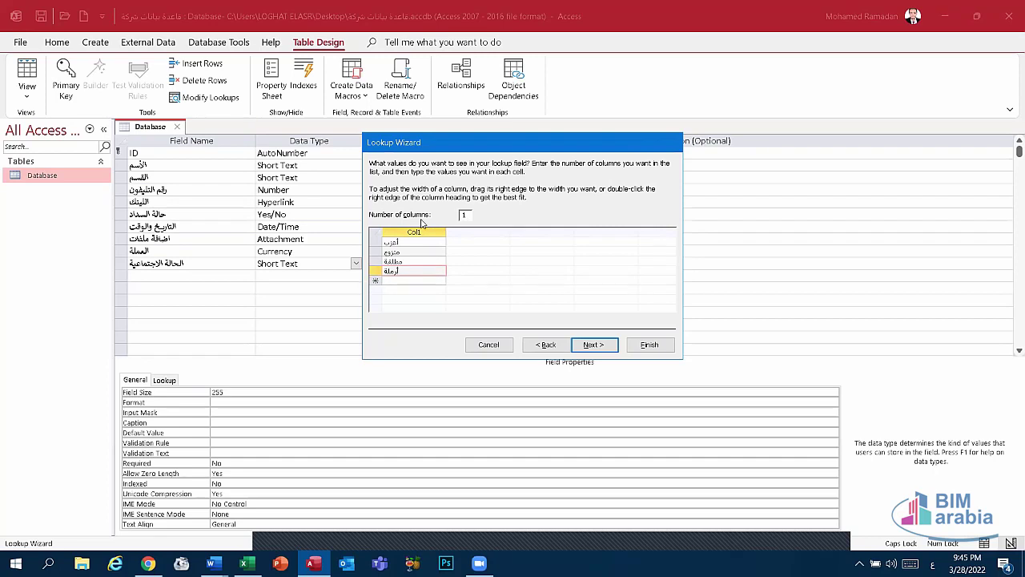
{"action": "left_click", "coordinate": [645, 345]}
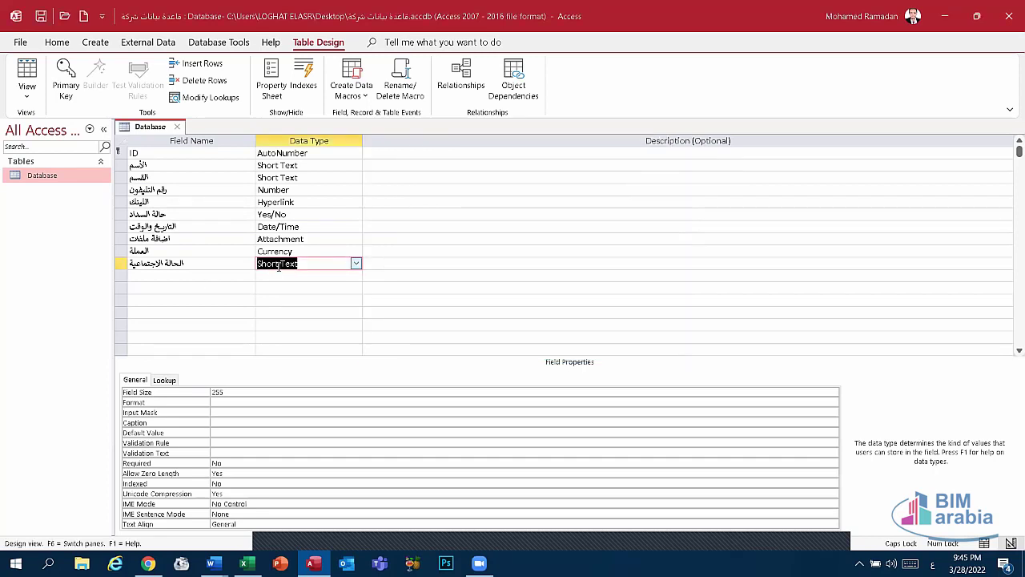
Relaunch the Lookup Wizard from the social-status field's Data Type list.
{"action": "left_click", "coordinate": [355, 263]}
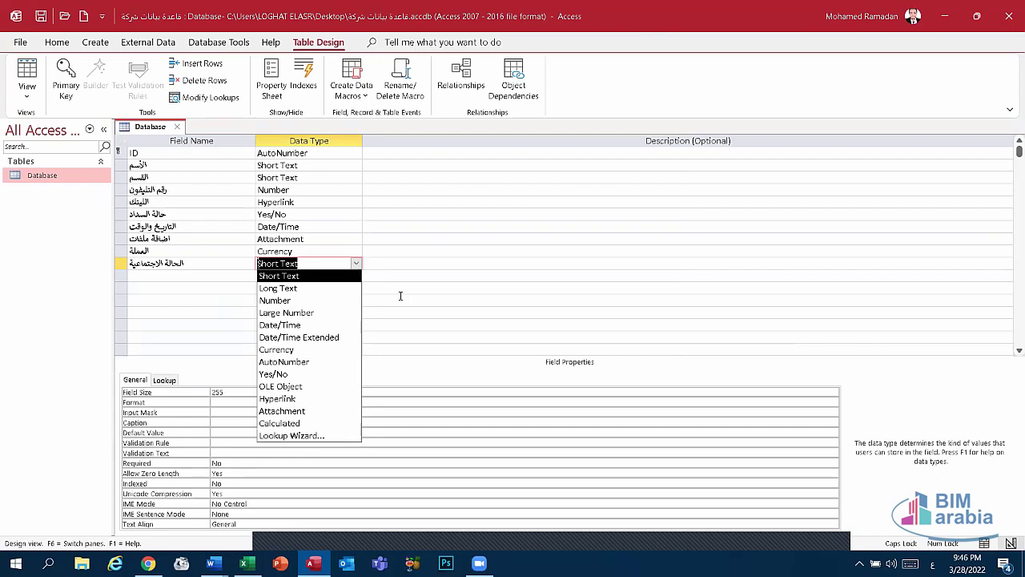
{"action": "left_click", "coordinate": [384, 299]}
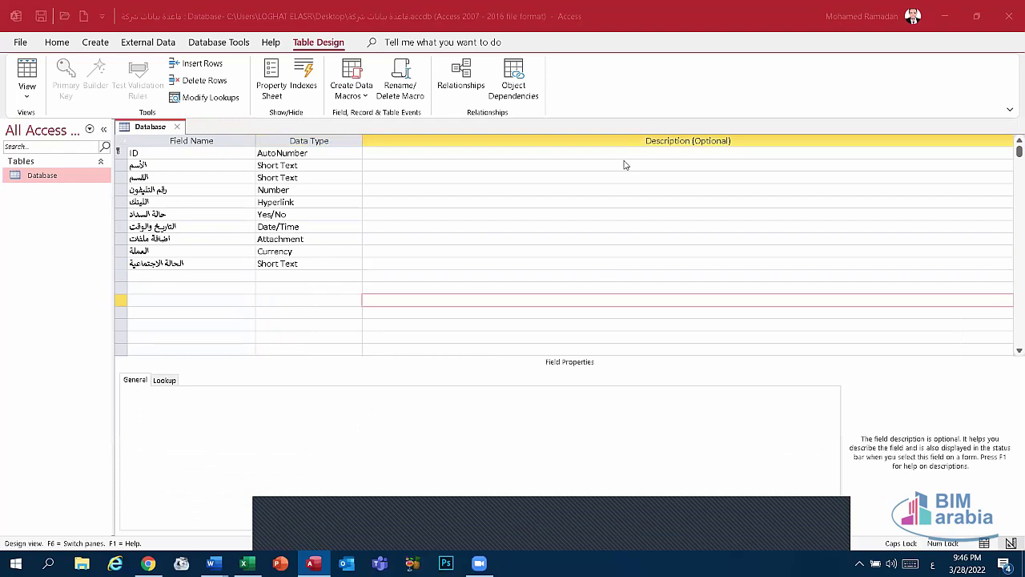
{"action": "left_click", "coordinate": [309, 265]}
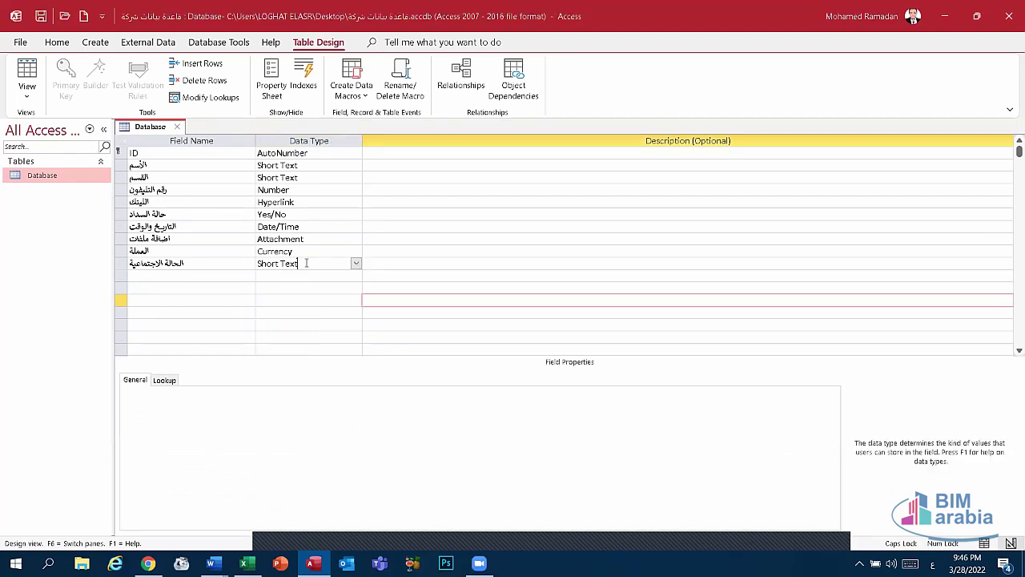
{"action": "left_click", "coordinate": [357, 267]}
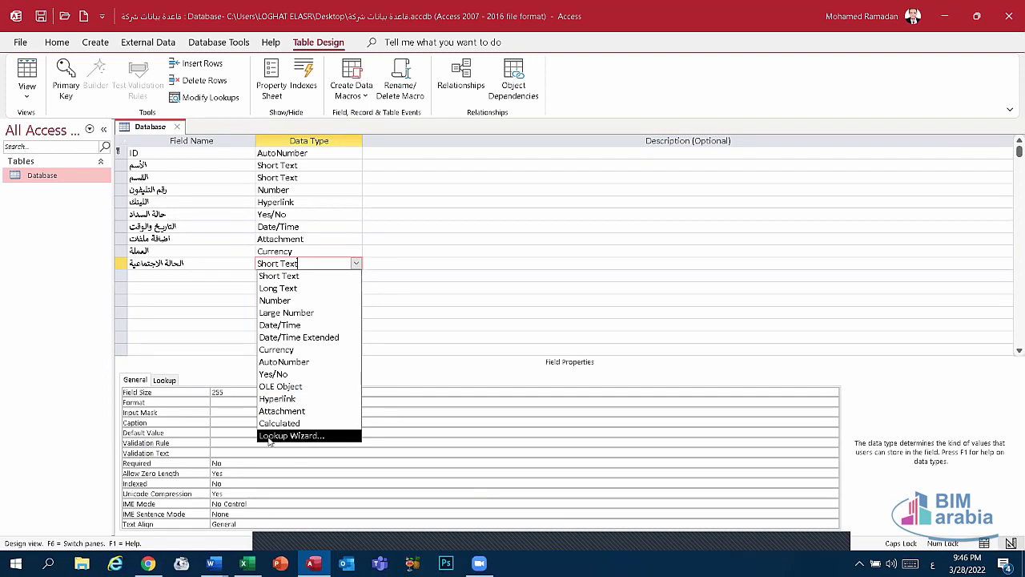
{"action": "left_click", "coordinate": [289, 434]}
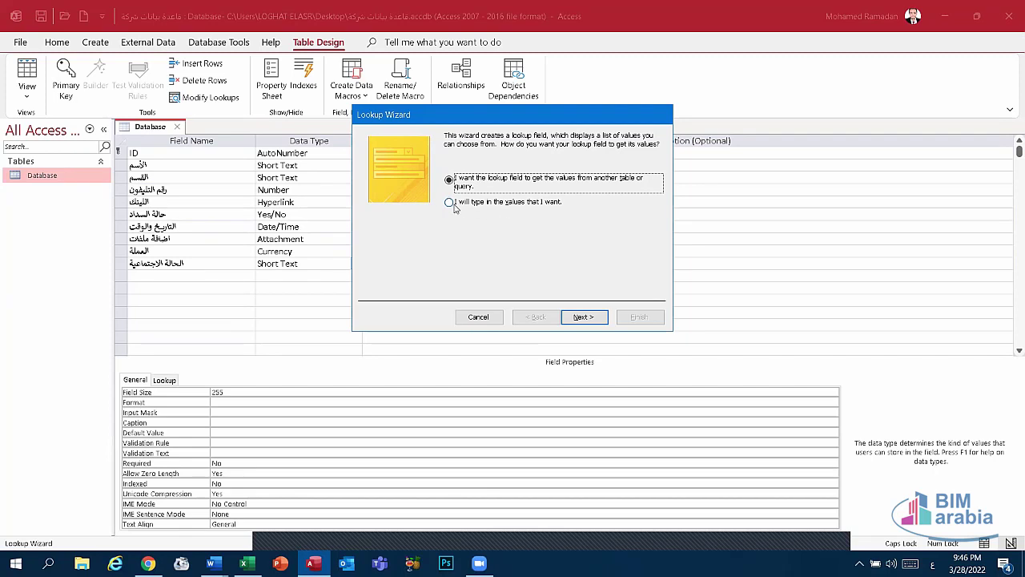
Choose to type lookup values yourself, then enter 'أعزب' and 'متزوج' in Col1.
{"action": "left_click", "coordinate": [515, 203]}
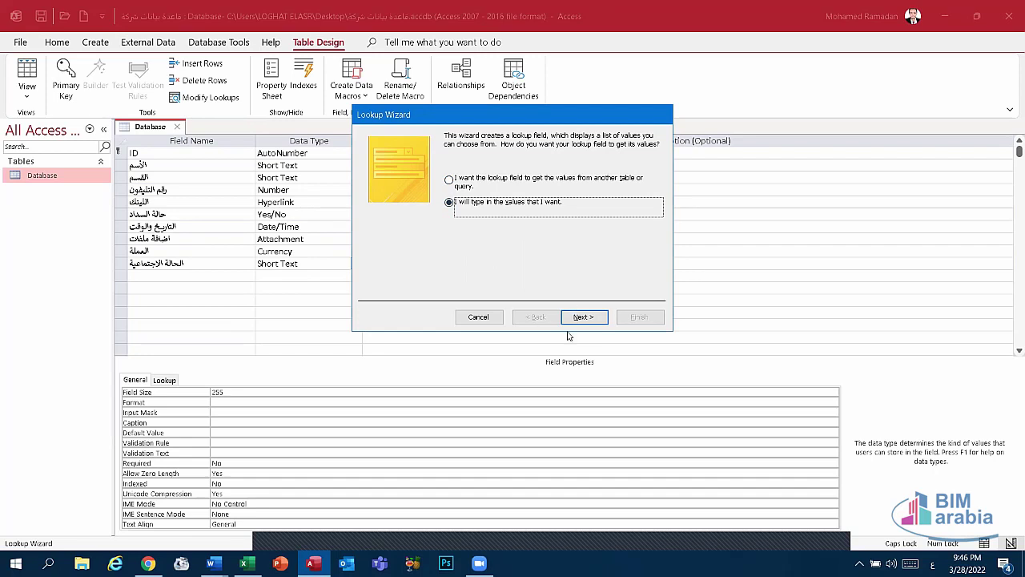
{"action": "left_click", "coordinate": [599, 319]}
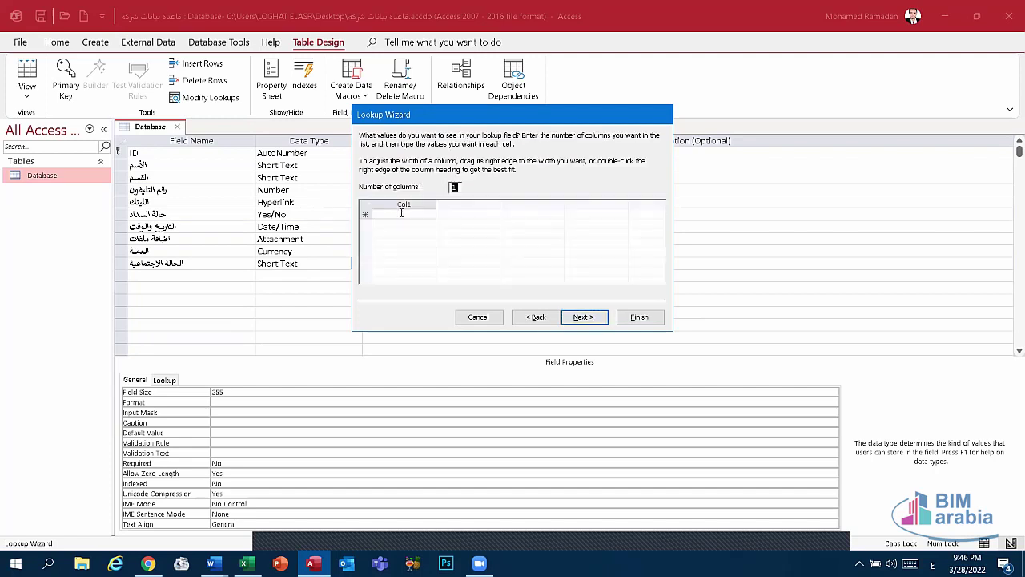
{"action": "left_click", "coordinate": [400, 217]}
{"action": "type", "text": "أ"}
{"action": "type", "text": "عزب"}
{"action": "left_click", "coordinate": [400, 223]}
{"action": "type", "text": "متزوج"}
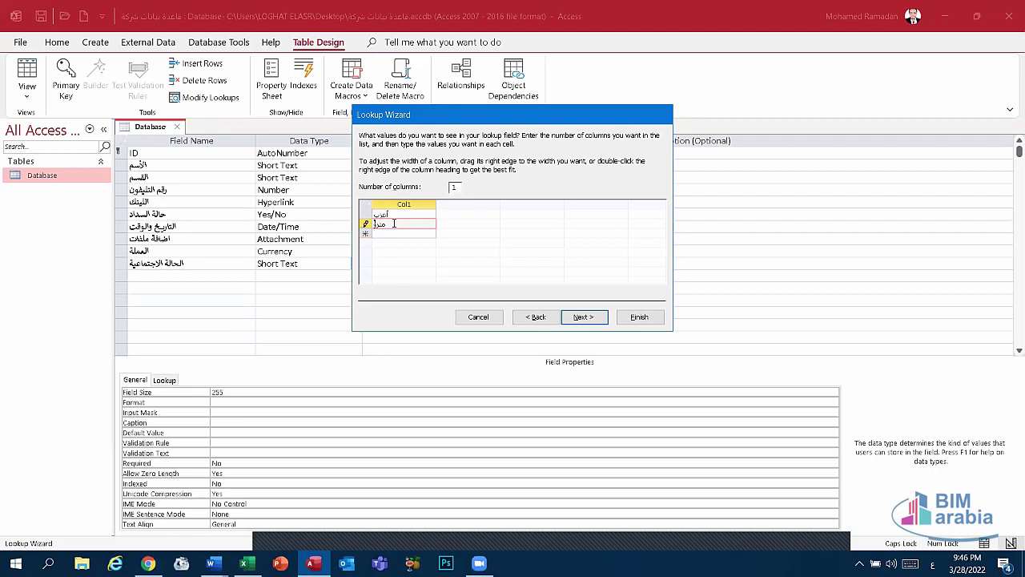
Add 'مطلقة', 'أرمل' and 'لسبه مش بفكر' to the list and finish the wizard.
{"action": "left_click", "coordinate": [388, 235]}
{"action": "type", "text": "مطلقة"}
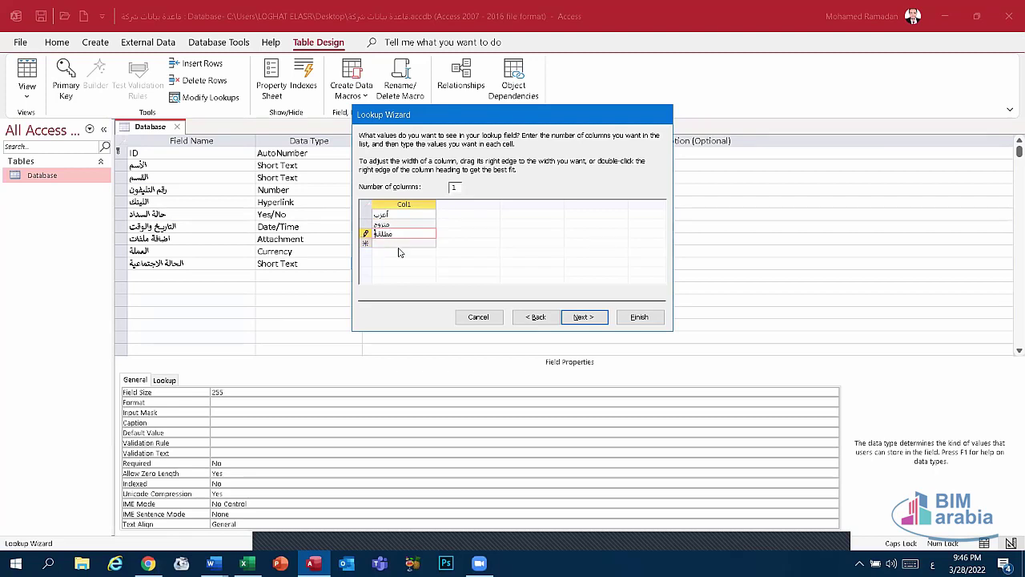
{"action": "left_click", "coordinate": [400, 242]}
{"action": "type", "text": "أرمل"}
{"action": "left_click", "coordinate": [391, 250]}
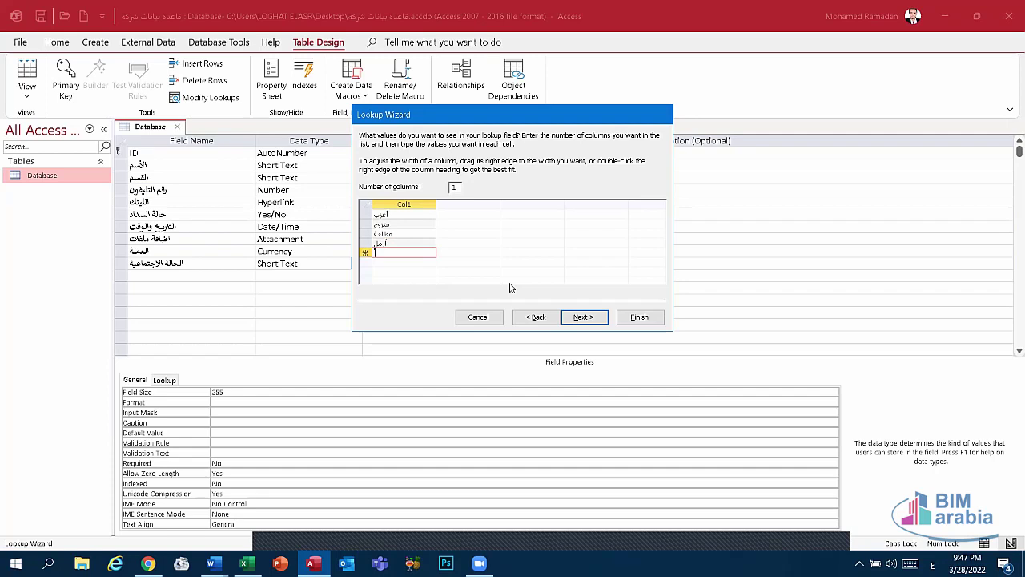
{"action": "type", "text": "ل"}
{"action": "type", "text": "سبه"}
{"action": "type", "text": " مش بفكر"}
{"action": "left_click", "coordinate": [639, 317]}
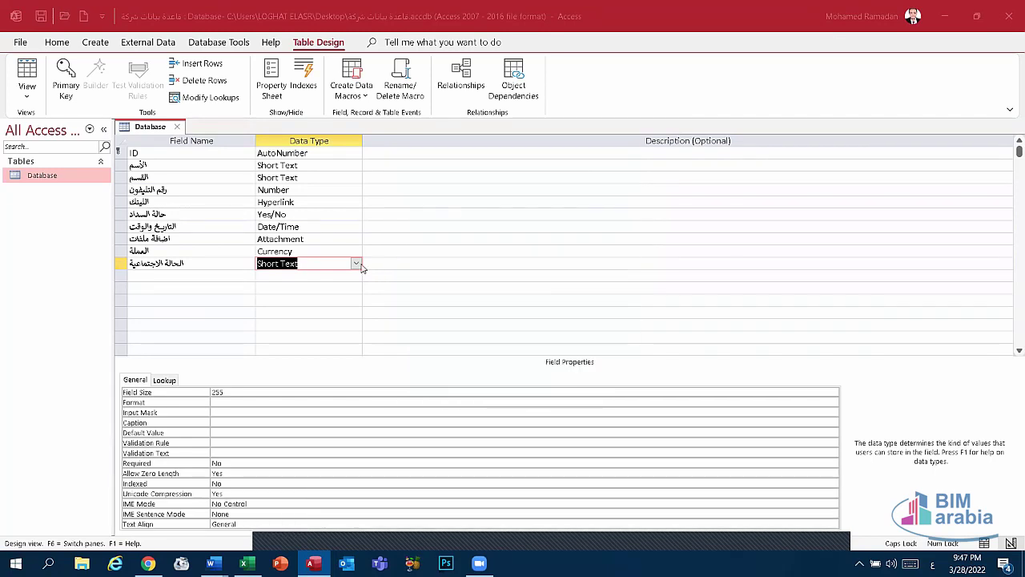
Choose Lookup Wizard from the الحالة الاجتماعية field's Data Type list.
{"action": "left_click", "coordinate": [357, 265]}
{"action": "left_click", "coordinate": [357, 263]}
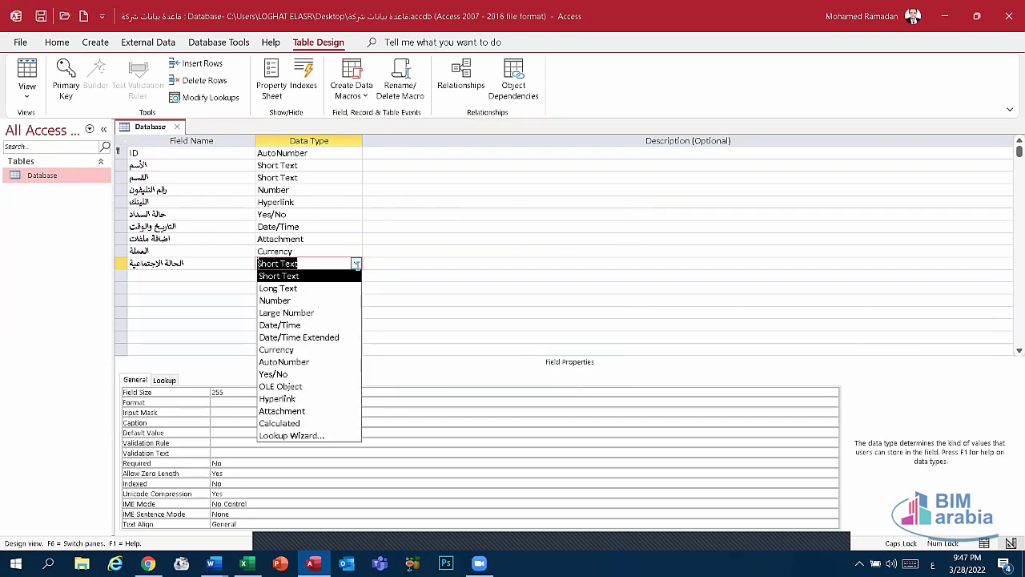
{"action": "left_click", "coordinate": [318, 436]}
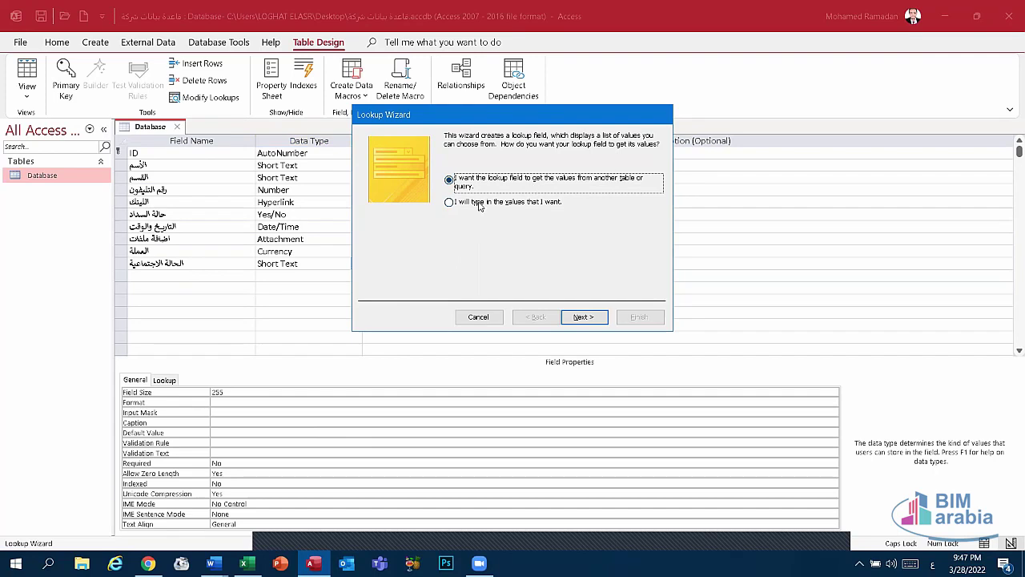
Make الحالة الاجتماعية a Lookup Wizard list of typed-in marital status values.
{"action": "left_click", "coordinate": [483, 204]}
{"action": "left_click", "coordinate": [573, 316]}
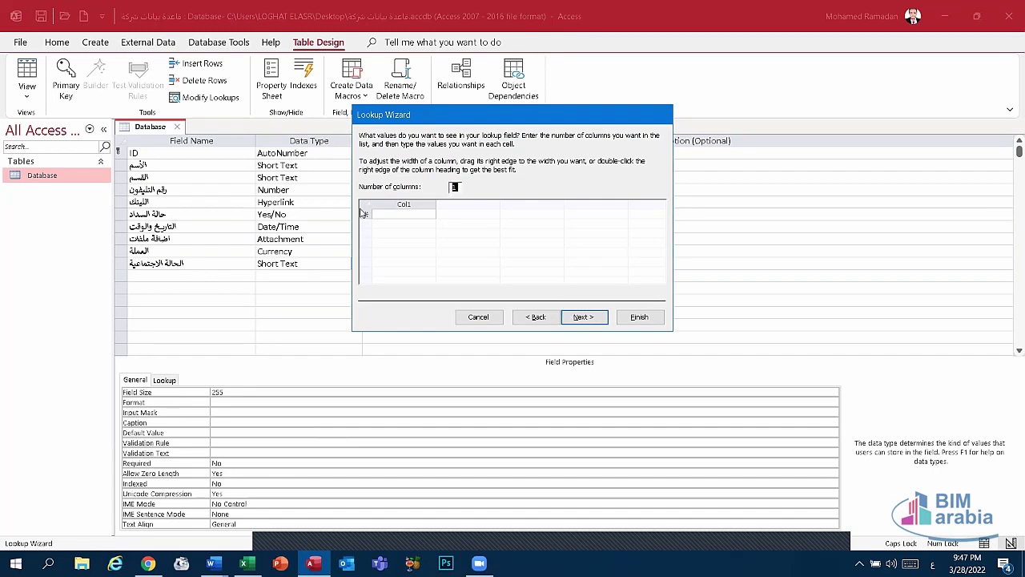
{"action": "left_click", "coordinate": [411, 215]}
{"action": "type", "text": "أعزب"}
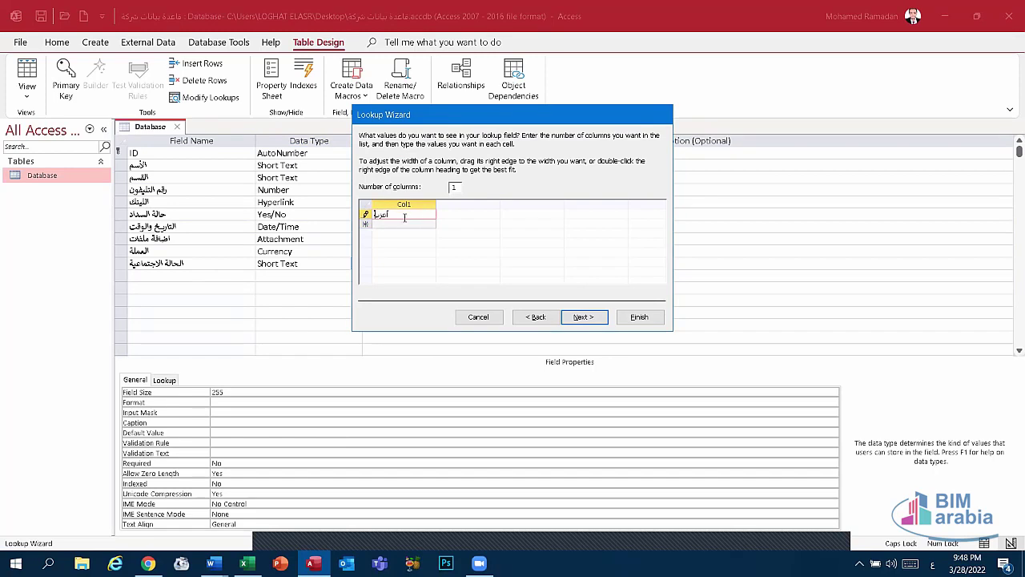
{"action": "type", "text": "متزوج"}
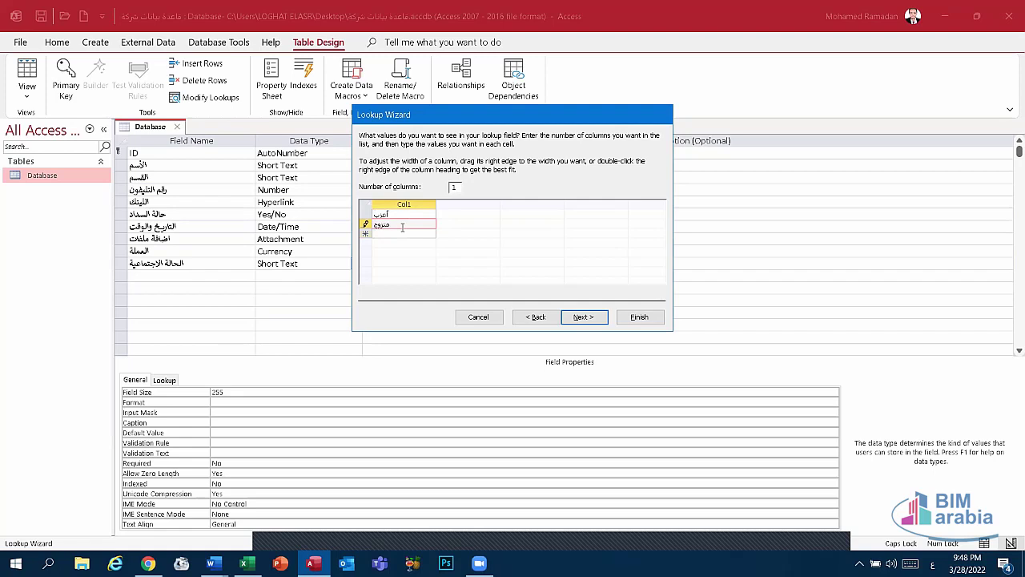
{"action": "left_click", "coordinate": [391, 233]}
{"action": "type", "text": "أ"}
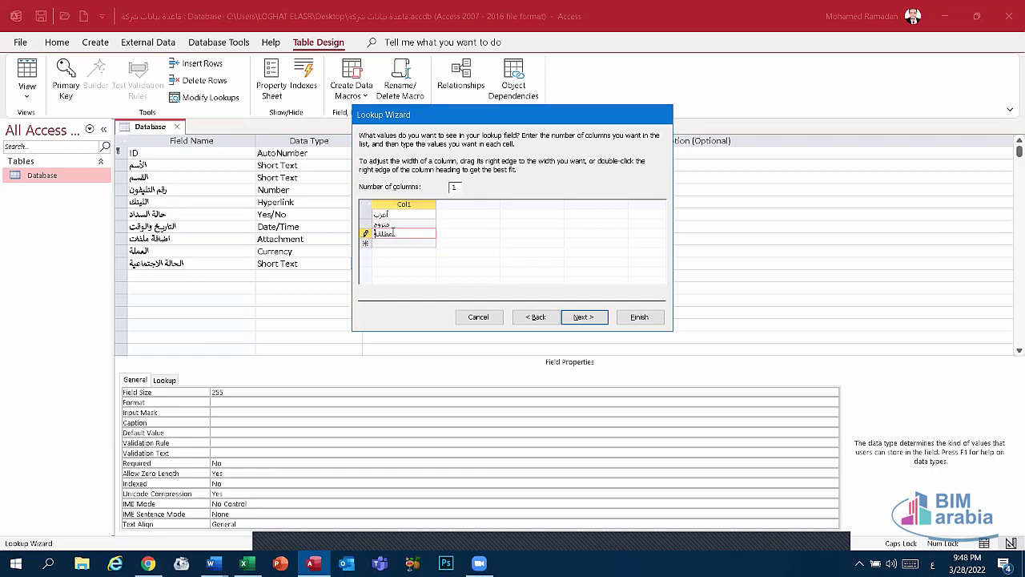
{"action": "left_click", "coordinate": [400, 241]}
{"action": "type", "text": "أرملة"}
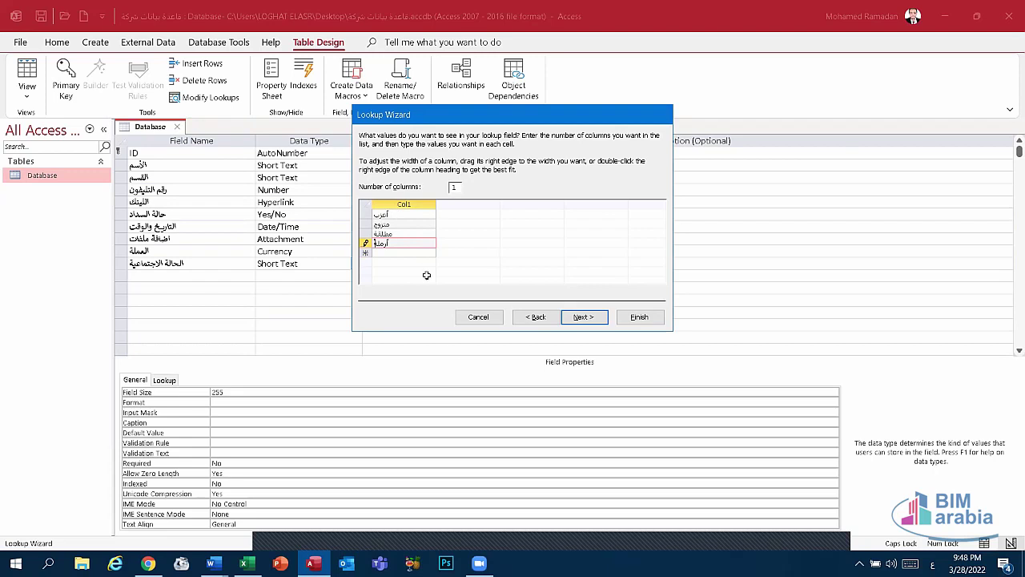
{"action": "left_click", "coordinate": [639, 317]}
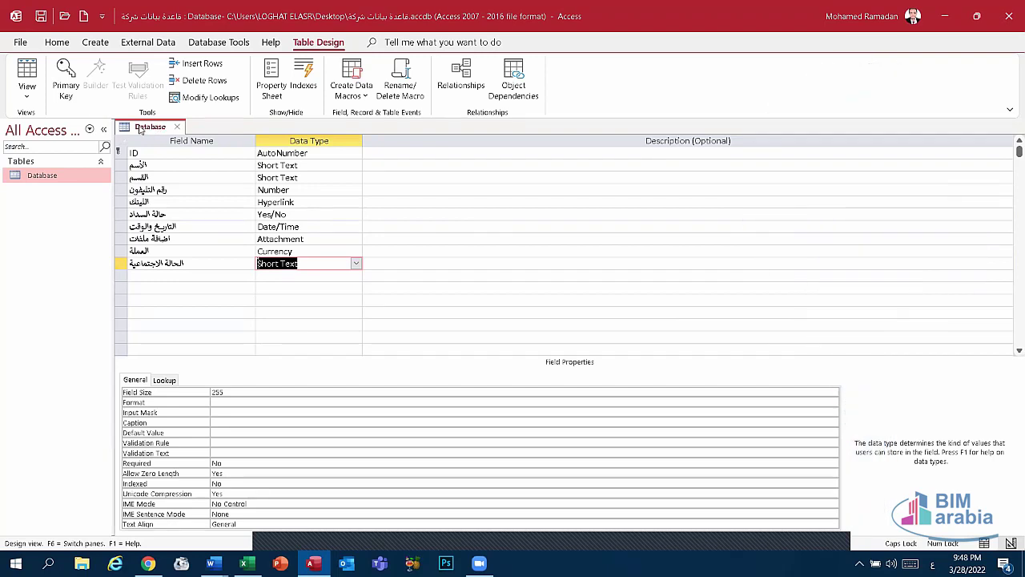
Save the Database table design and switch the table to Datasheet View.
{"action": "right_click", "coordinate": [150, 129]}
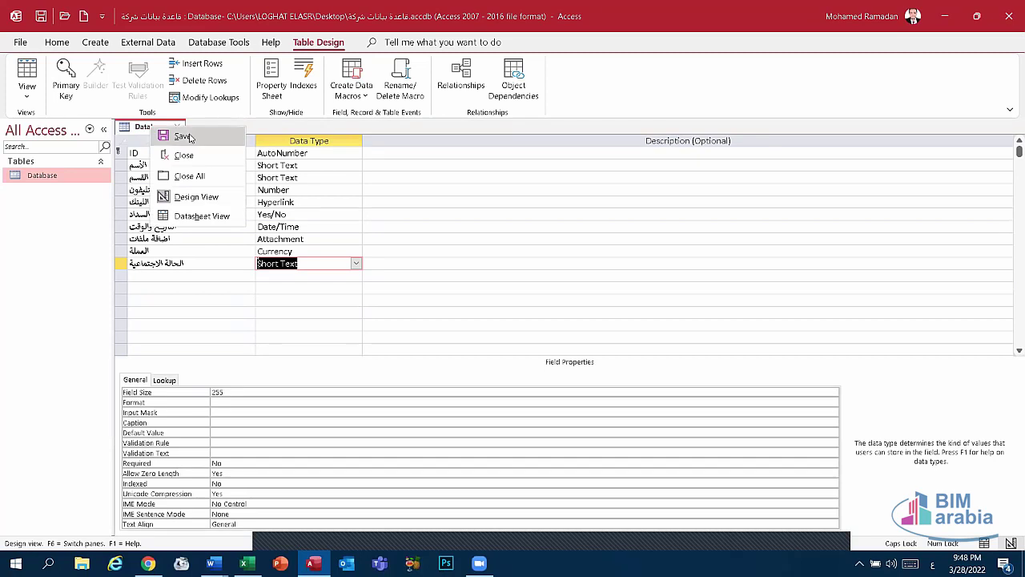
{"action": "left_click", "coordinate": [181, 137]}
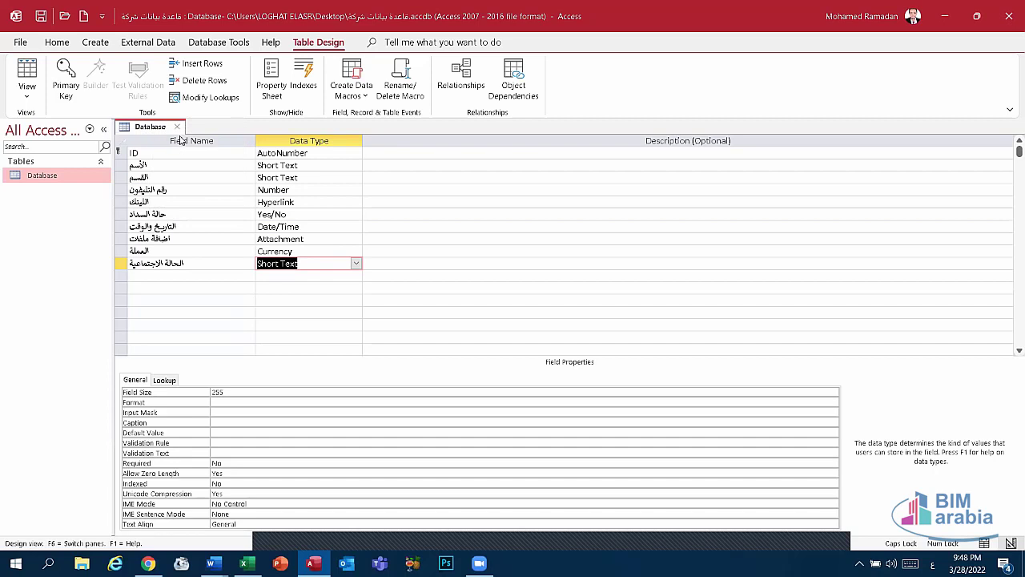
{"action": "left_click", "coordinate": [27, 89]}
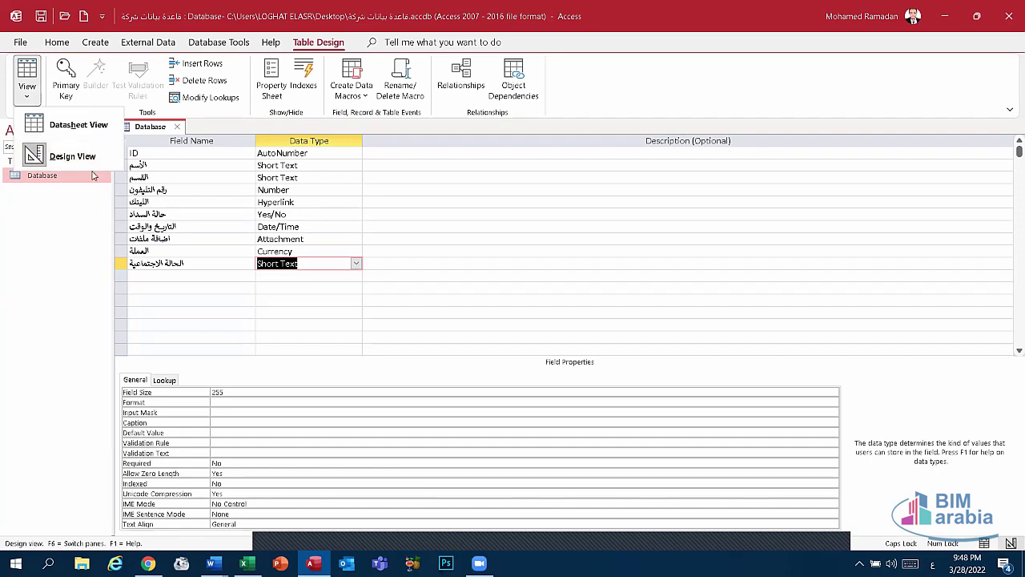
{"action": "left_click", "coordinate": [235, 227]}
{"action": "left_click", "coordinate": [210, 226]}
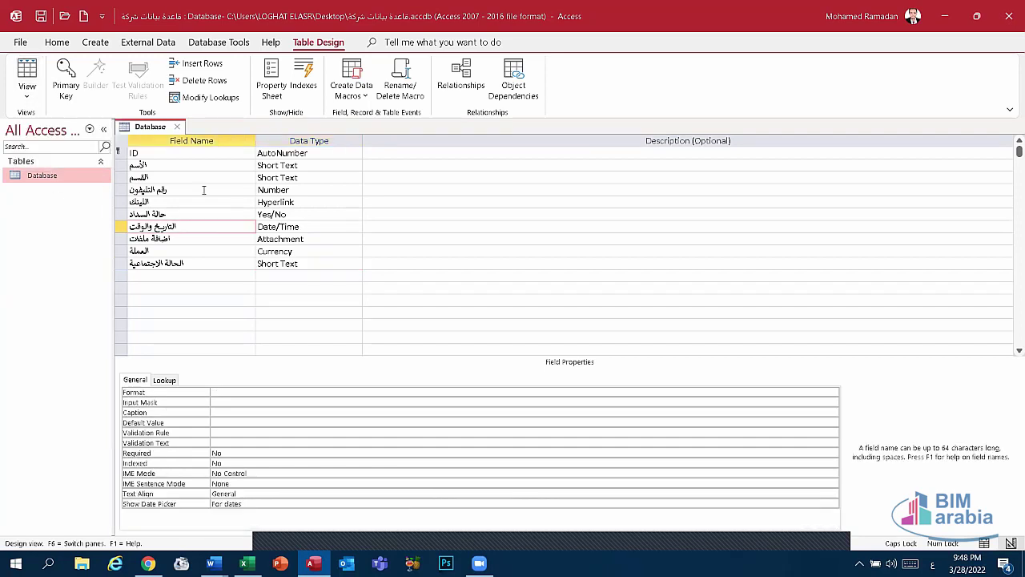
{"action": "left_click", "coordinate": [28, 89]}
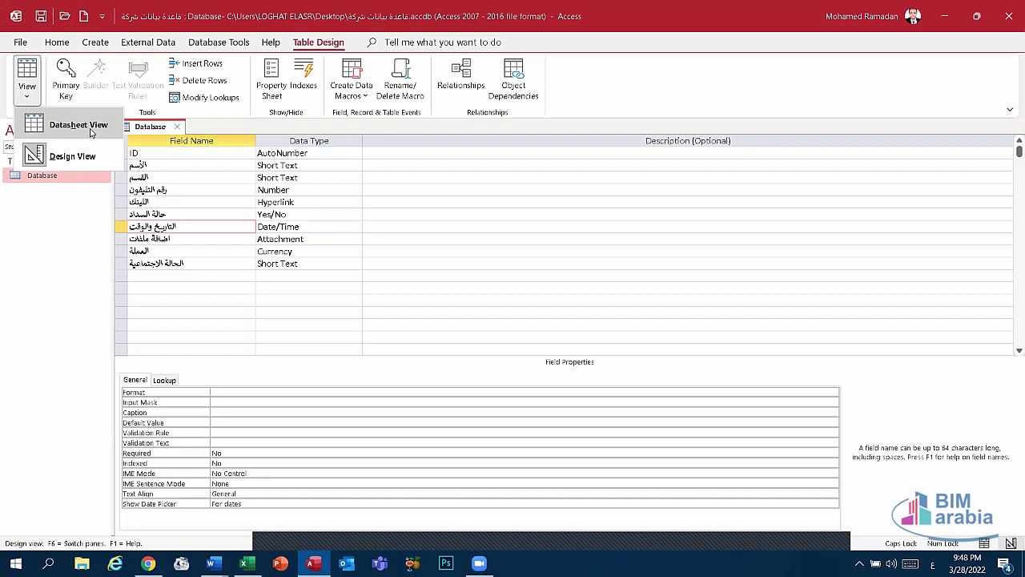
{"action": "left_click", "coordinate": [91, 131]}
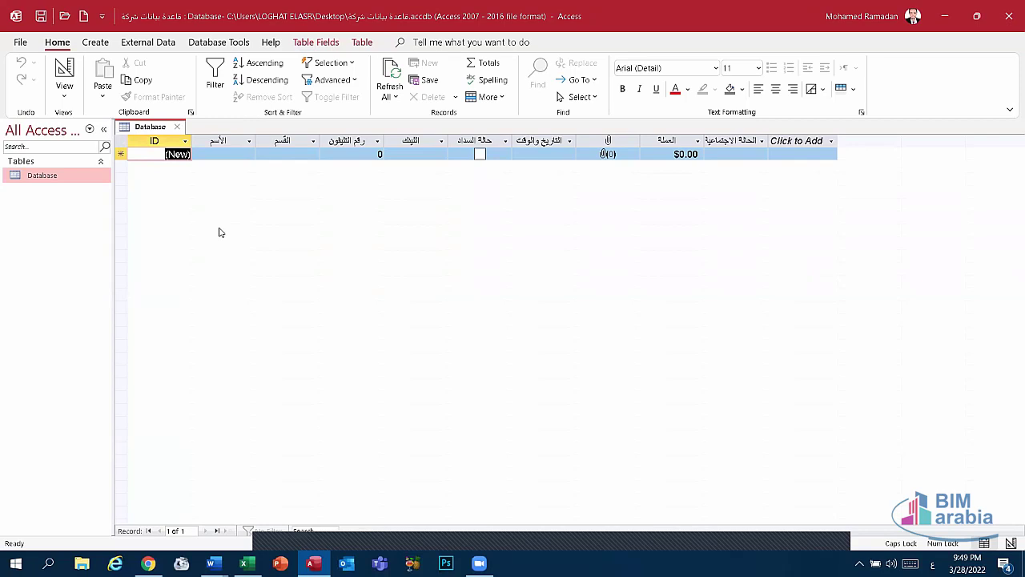
Enter the first employee's name, department علاقات عامة and phone number.
{"action": "left_click", "coordinate": [218, 153]}
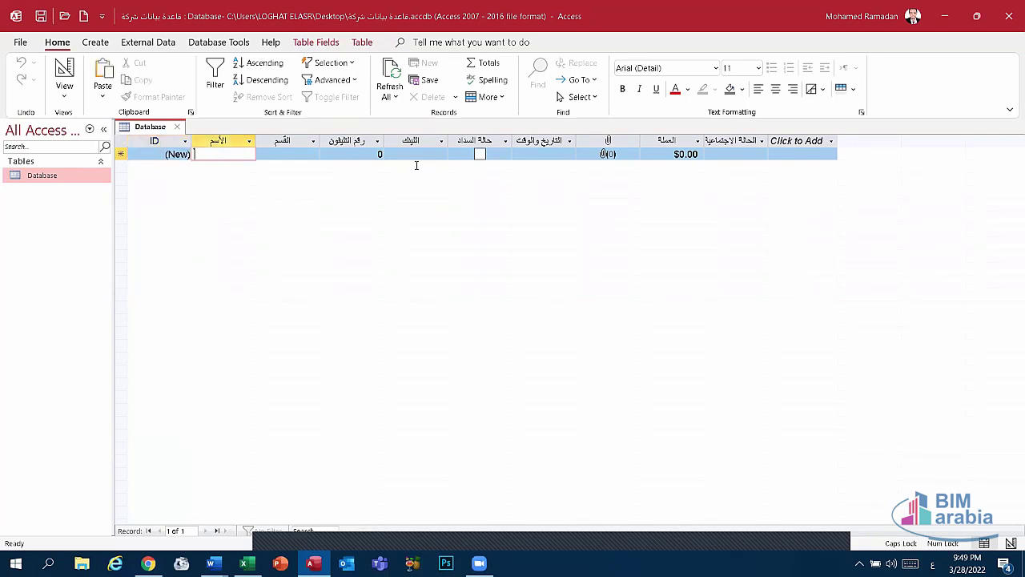
{"action": "type", "text": "محم"}
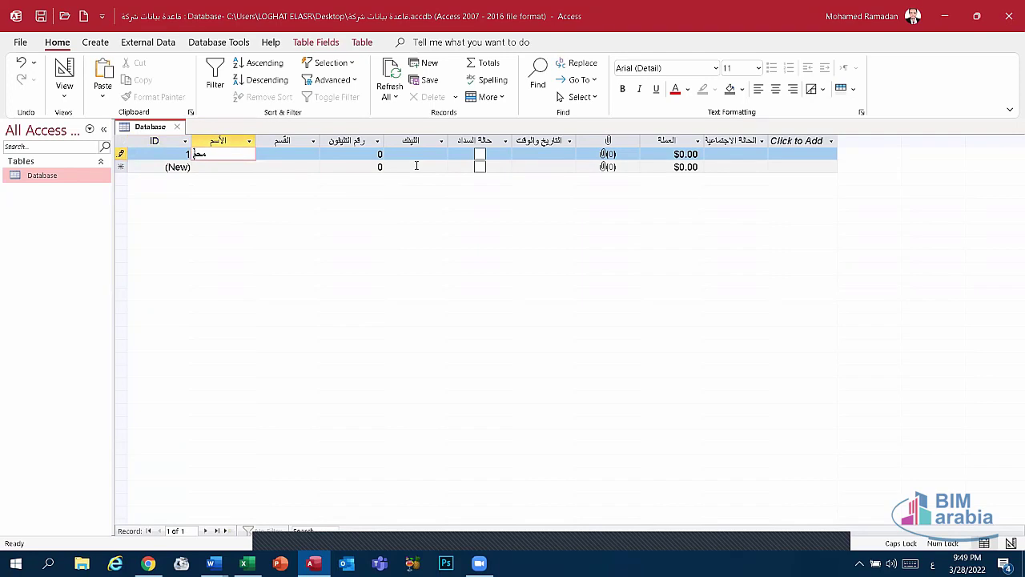
{"action": "type", "text": "د"}
{"action": "left_click", "coordinate": [312, 155]}
{"action": "type", "text": "علاق"}
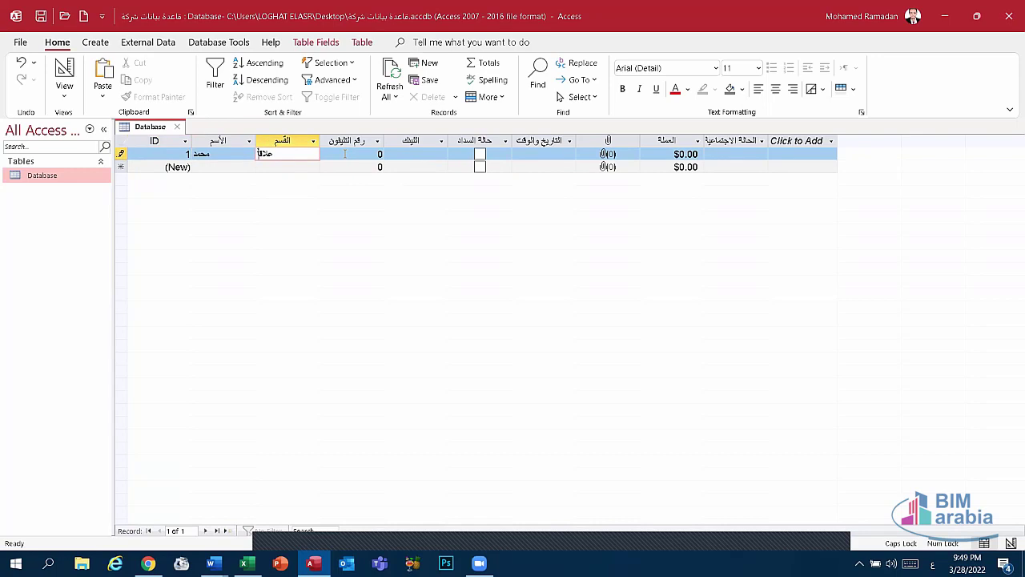
{"action": "type", "text": "ت عامة"}
{"action": "left_click", "coordinate": [345, 154]}
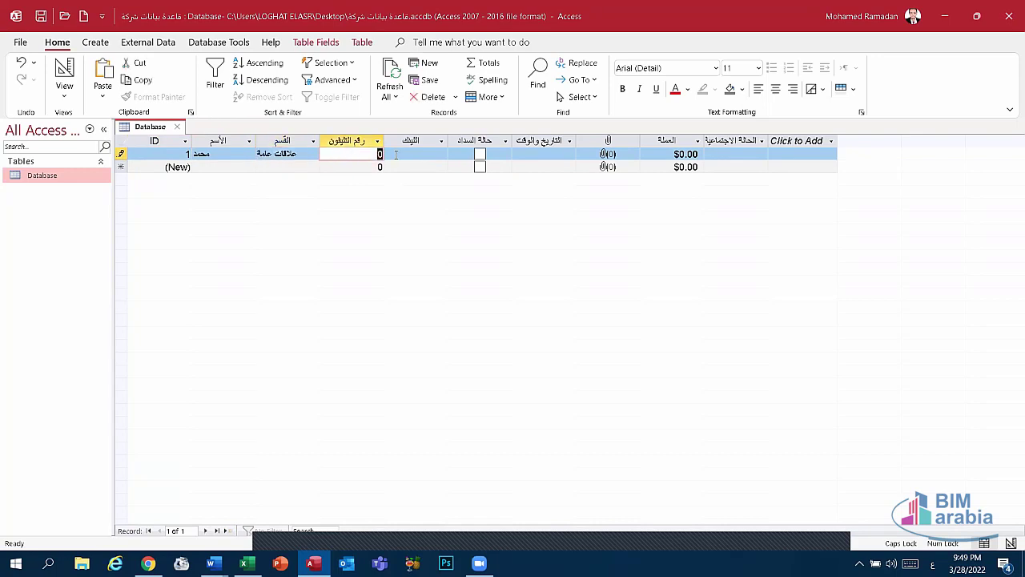
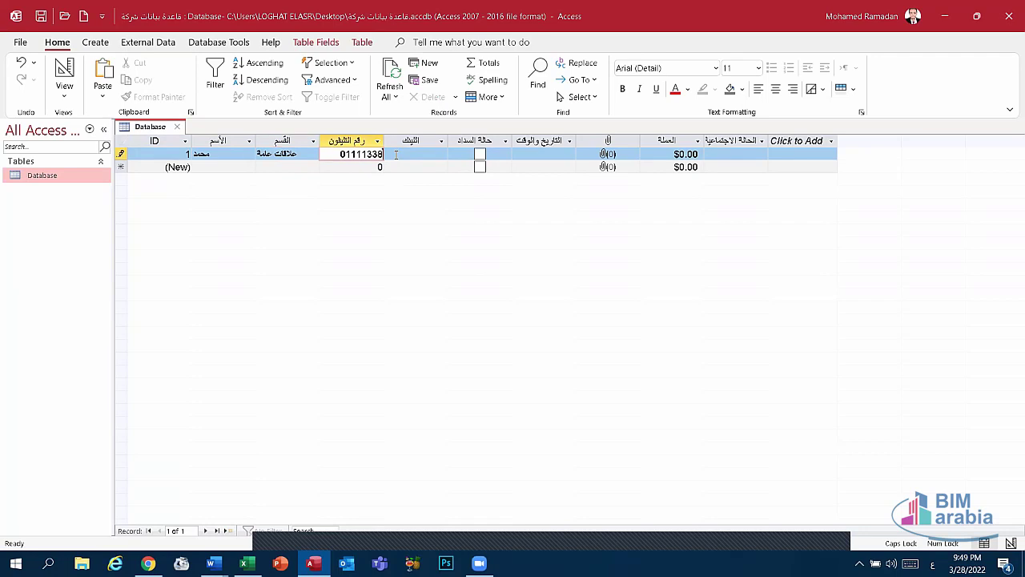
Tick the حالة السداد payment checkbox for the first record.
{"action": "left_click", "coordinate": [396, 155]}
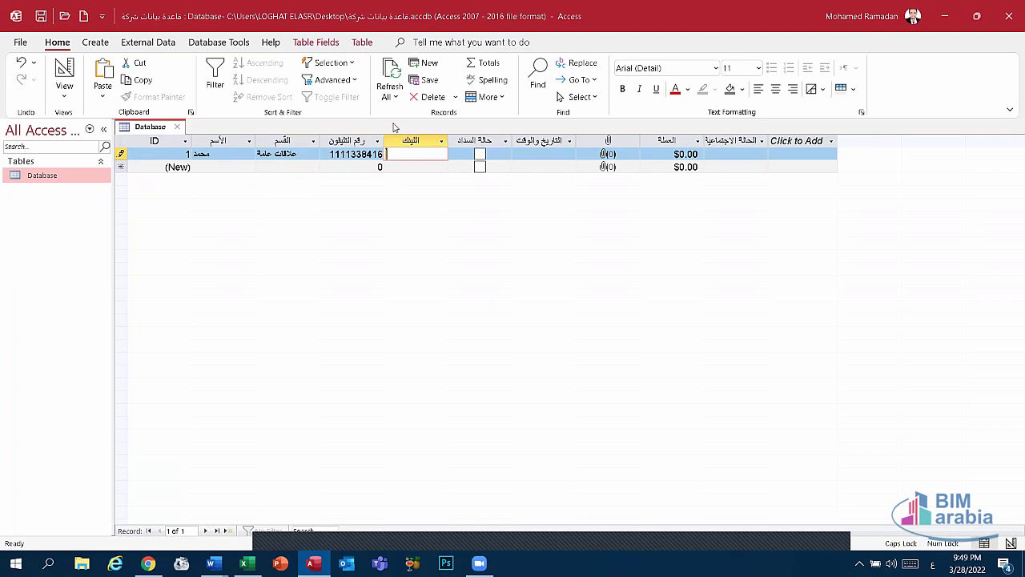
{"action": "right_click", "coordinate": [425, 154]}
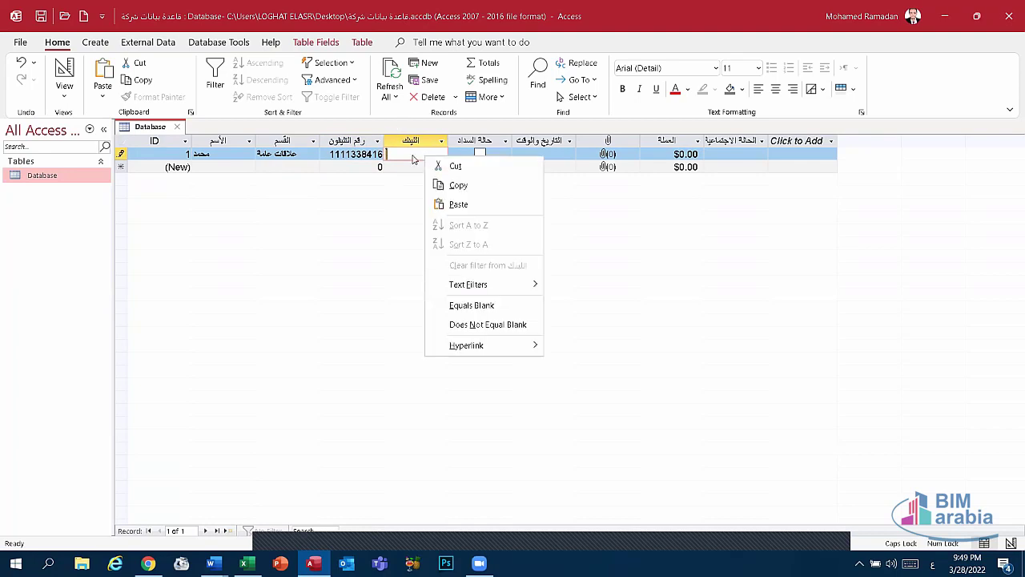
{"action": "key", "text": "Escape"}
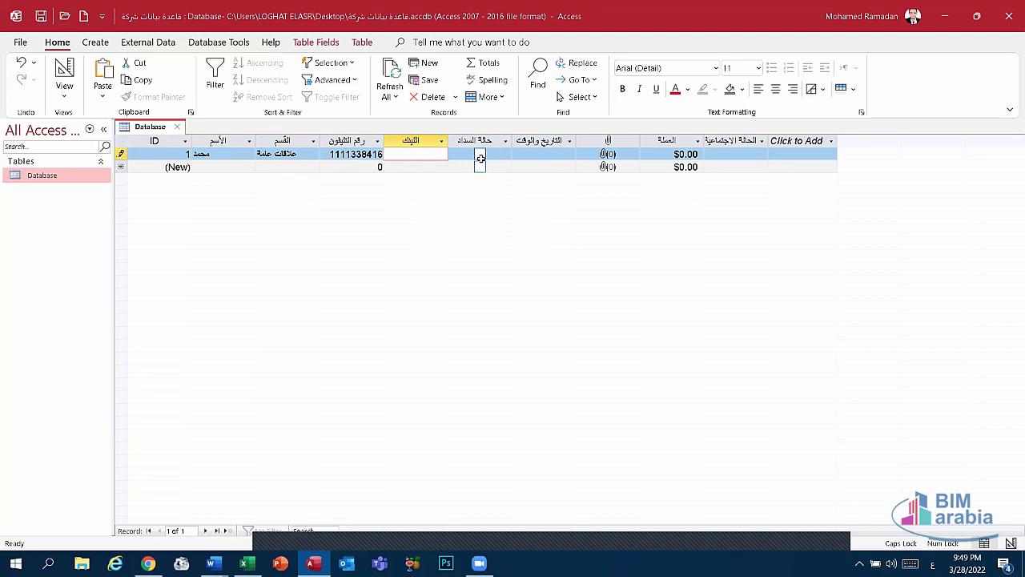
{"action": "left_click", "coordinate": [479, 154]}
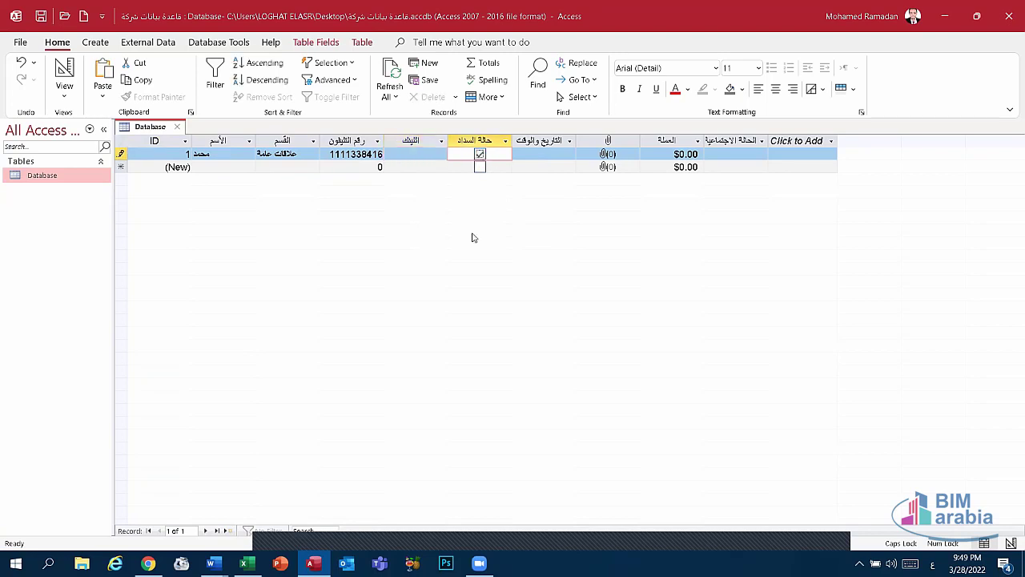
{"action": "left_click", "coordinate": [480, 155]}
{"action": "left_click", "coordinate": [479, 154]}
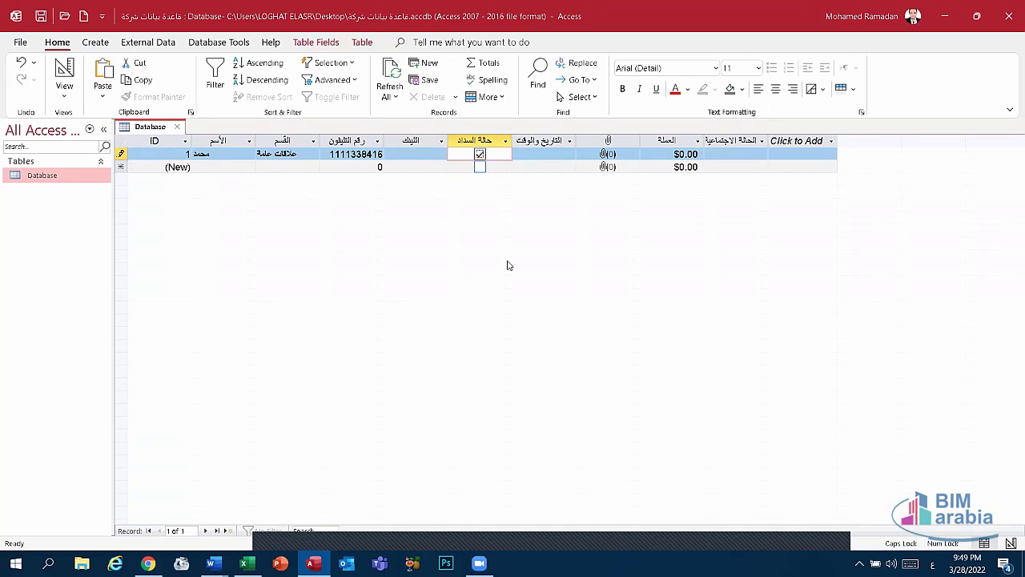
{"action": "left_click", "coordinate": [548, 153]}
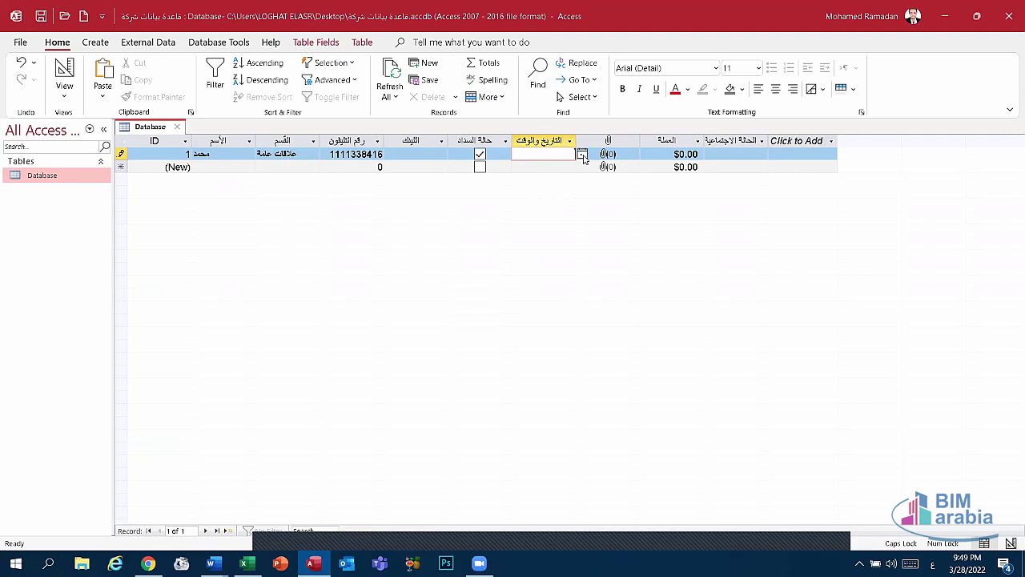
Pick 21 March 2022 from the date picker for the first record.
{"action": "left_click", "coordinate": [583, 155]}
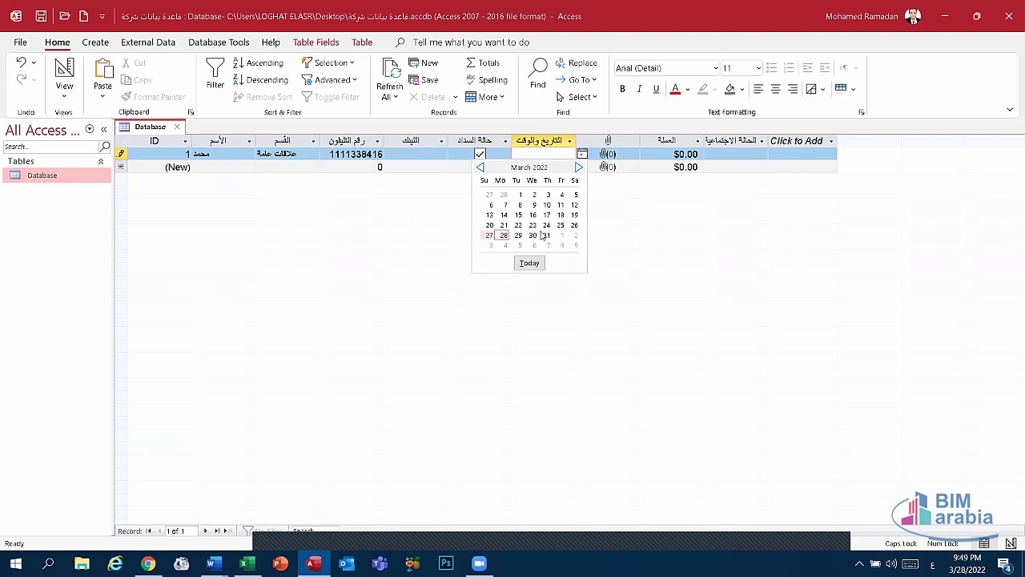
{"action": "left_click", "coordinate": [503, 225]}
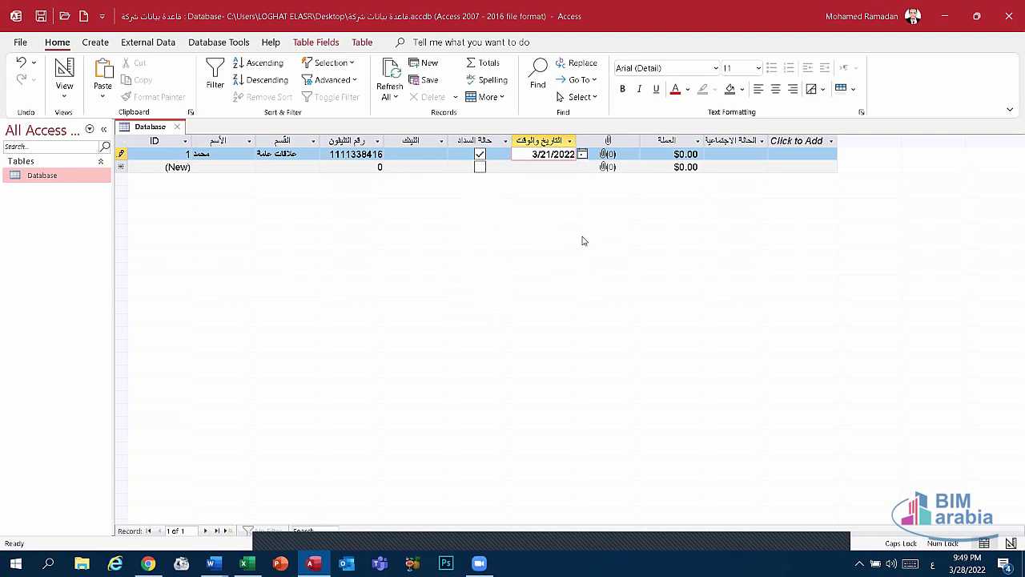
{"action": "left_click", "coordinate": [623, 155]}
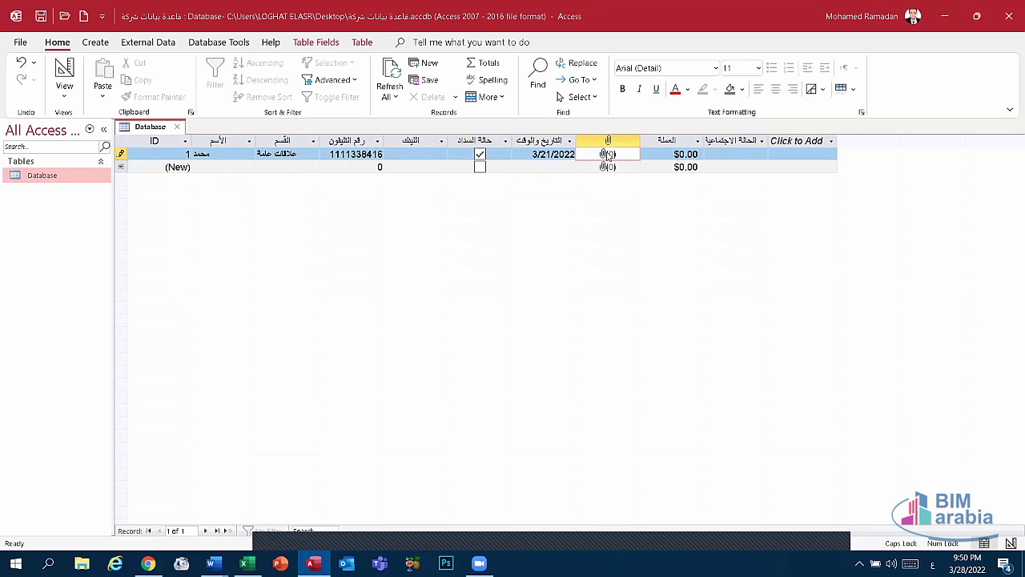
Attach task 2.docx from the Desktop to the first record.
{"action": "double_click", "coordinate": [608, 155]}
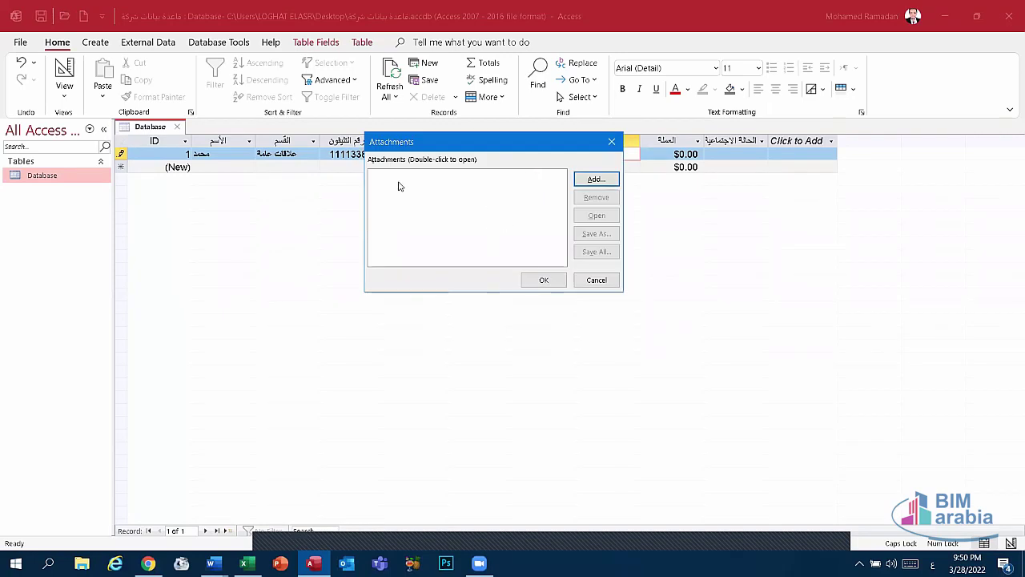
{"action": "left_click", "coordinate": [602, 186]}
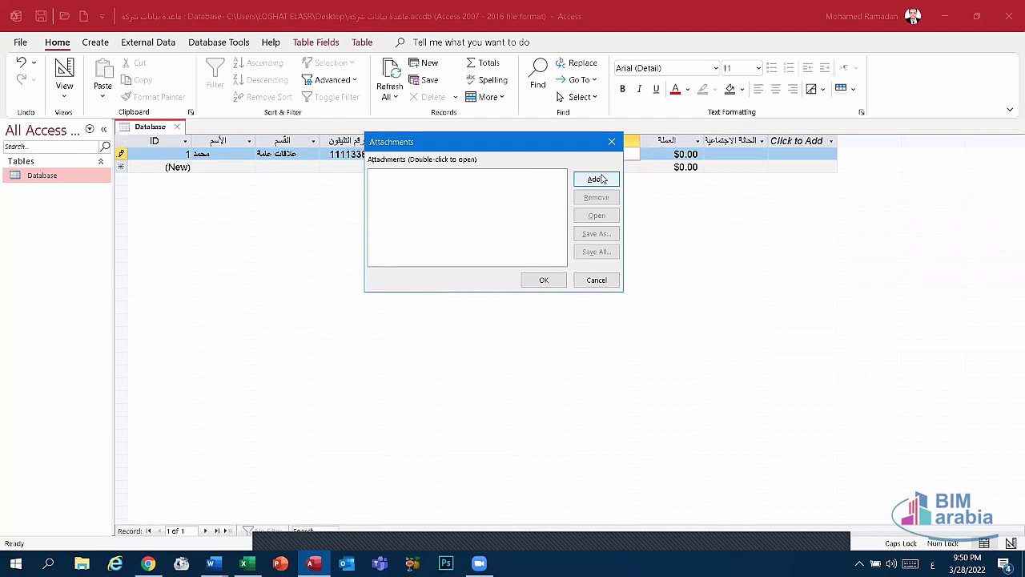
{"action": "left_click", "coordinate": [602, 179]}
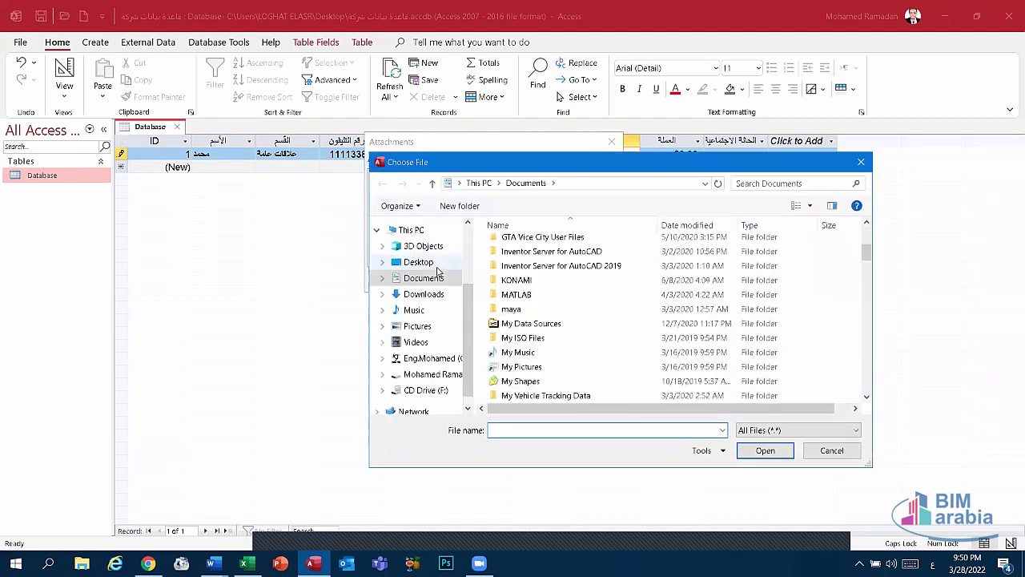
{"action": "left_click", "coordinate": [420, 262]}
{"action": "scroll", "coordinate": [531, 269], "scroll_direction": "down", "scroll_amount": 3}
{"action": "scroll", "coordinate": [527, 365], "scroll_direction": "down", "scroll_amount": 3}
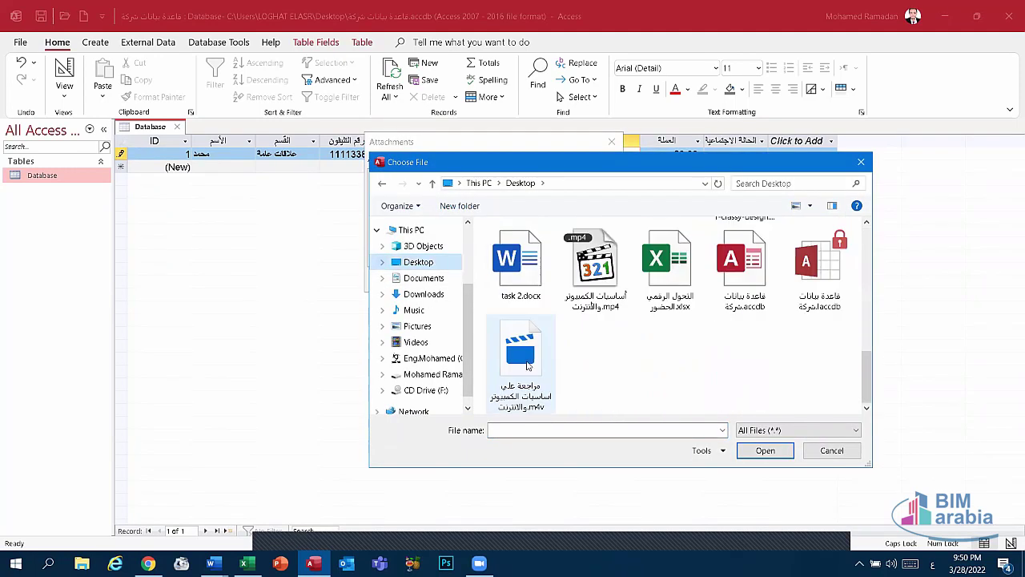
{"action": "left_click", "coordinate": [511, 267]}
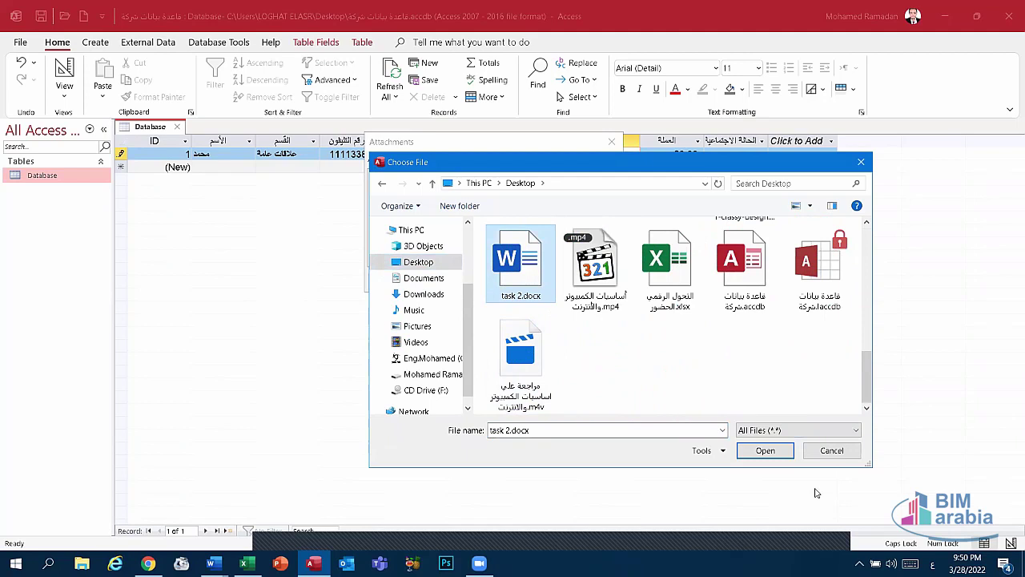
{"action": "left_click", "coordinate": [764, 450]}
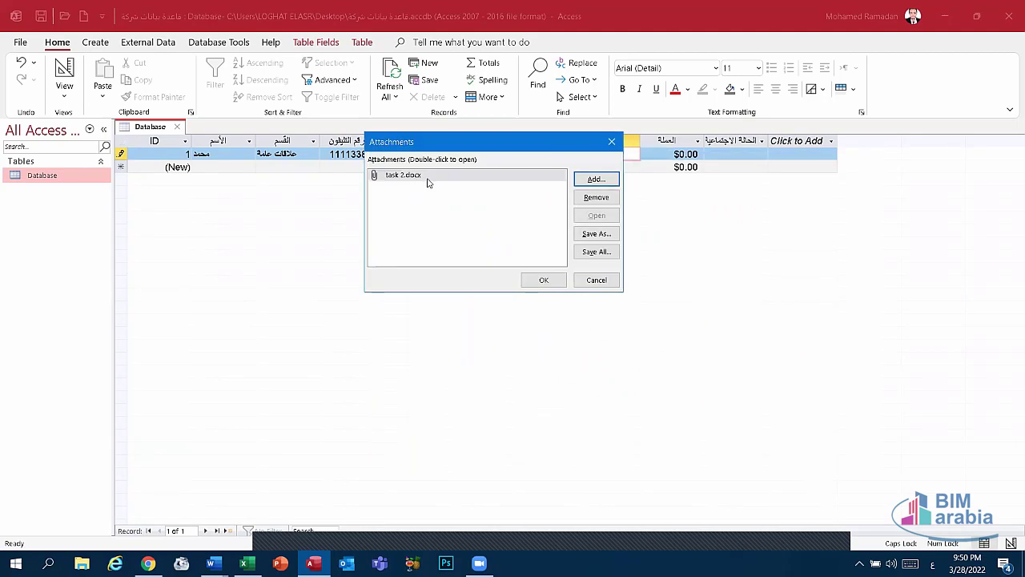
Add Digital Transformations.pptx and 507.psd, then confirm all three attachments.
{"action": "left_click", "coordinate": [595, 179]}
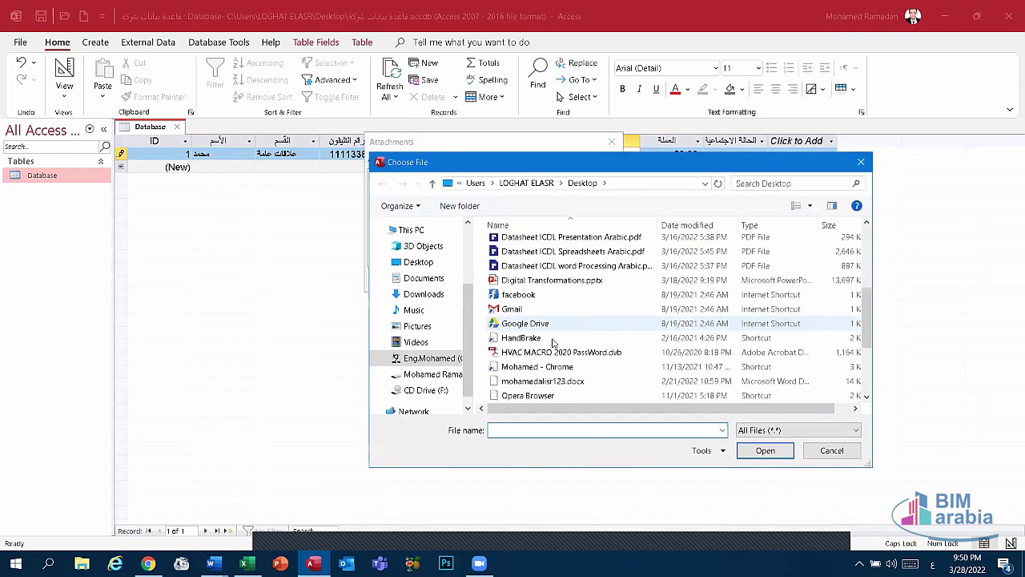
{"action": "scroll", "coordinate": [551, 342], "scroll_direction": "down", "scroll_amount": 1}
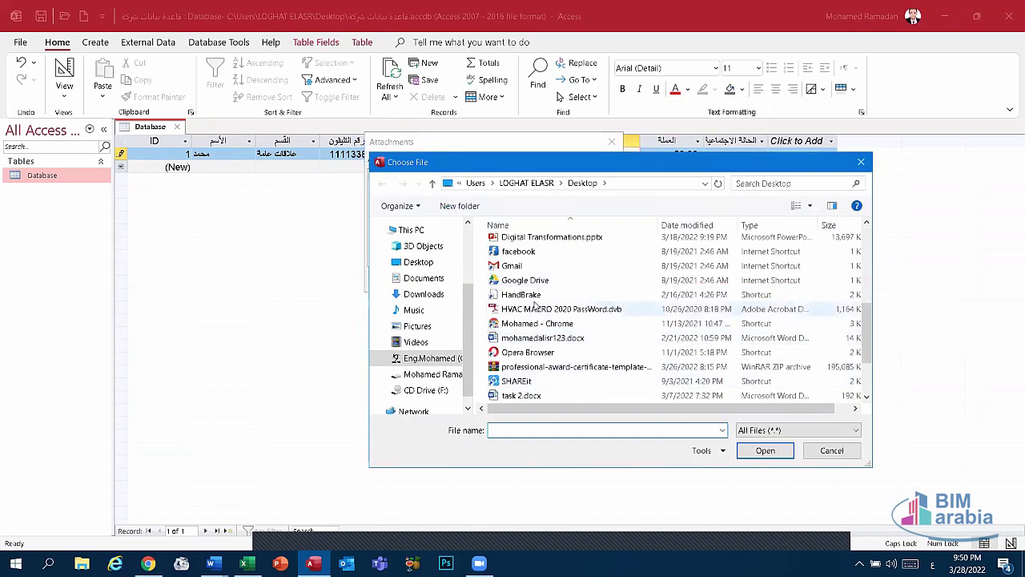
{"action": "left_click", "coordinate": [529, 237]}
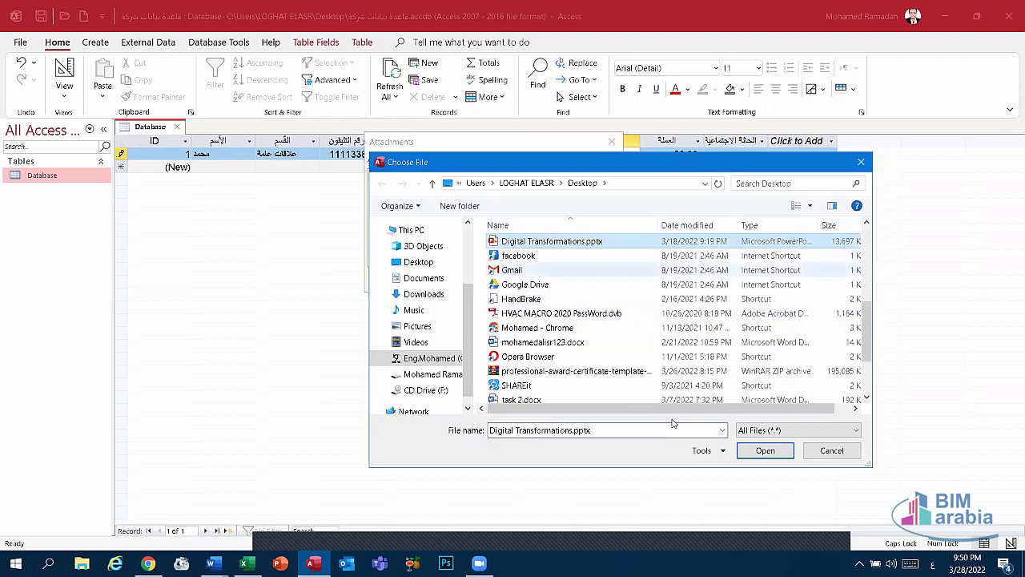
{"action": "left_click", "coordinate": [764, 450]}
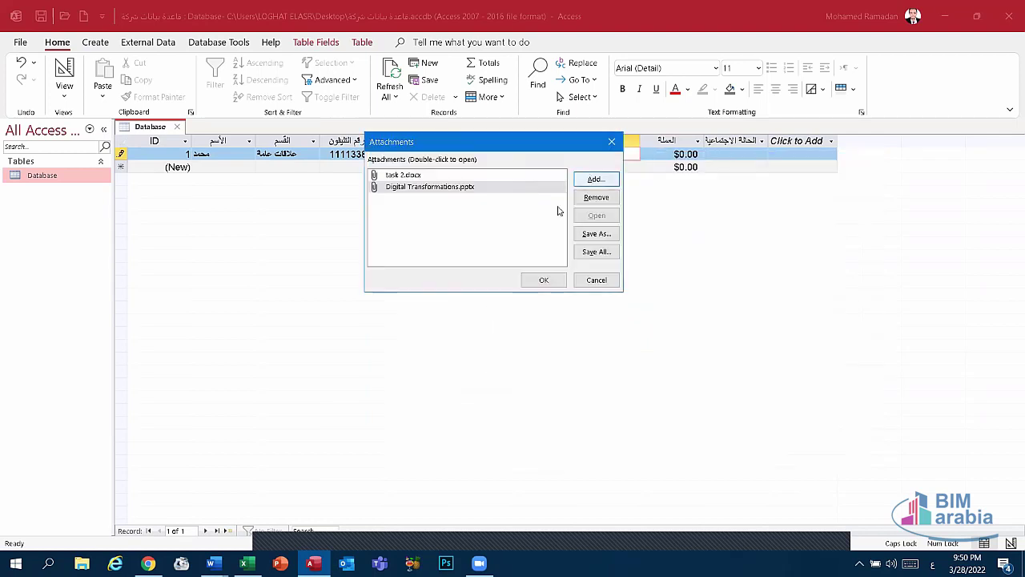
{"action": "key", "text": "Return"}
{"action": "scroll", "coordinate": [522, 316], "scroll_direction": "down", "scroll_amount": 3}
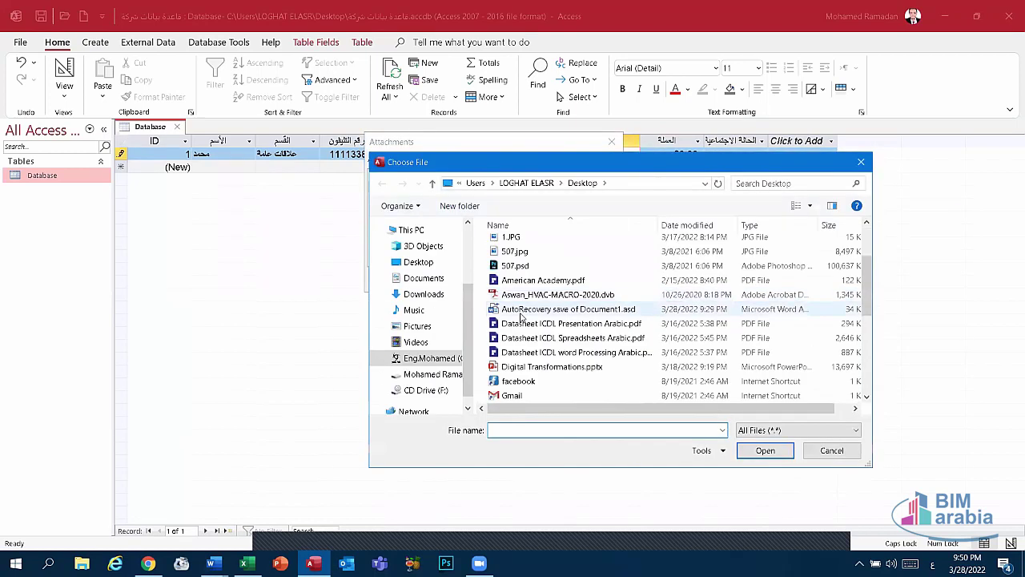
{"action": "left_click", "coordinate": [516, 265]}
{"action": "left_click", "coordinate": [764, 450]}
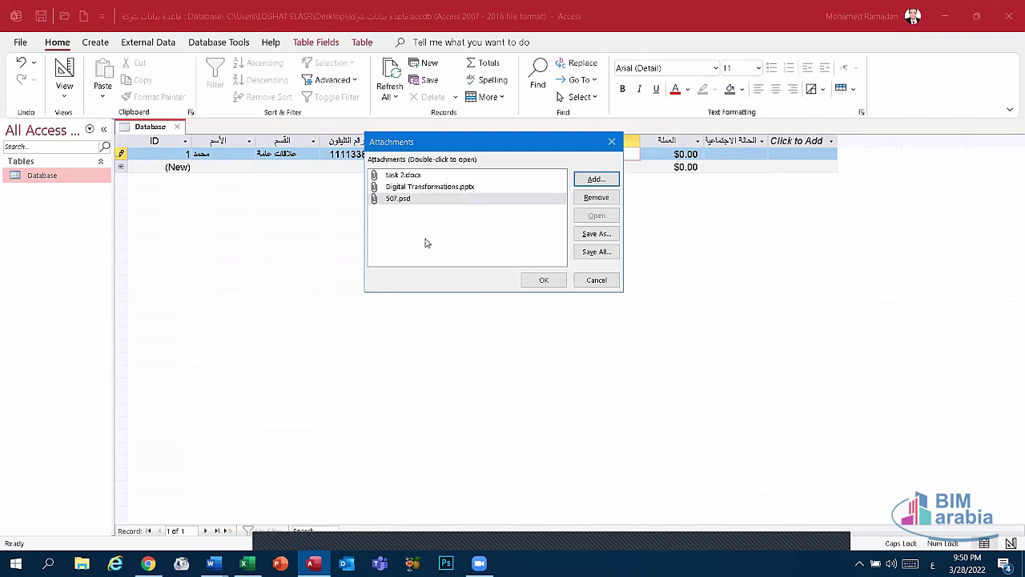
{"action": "left_click", "coordinate": [410, 186]}
{"action": "left_click", "coordinate": [402, 198]}
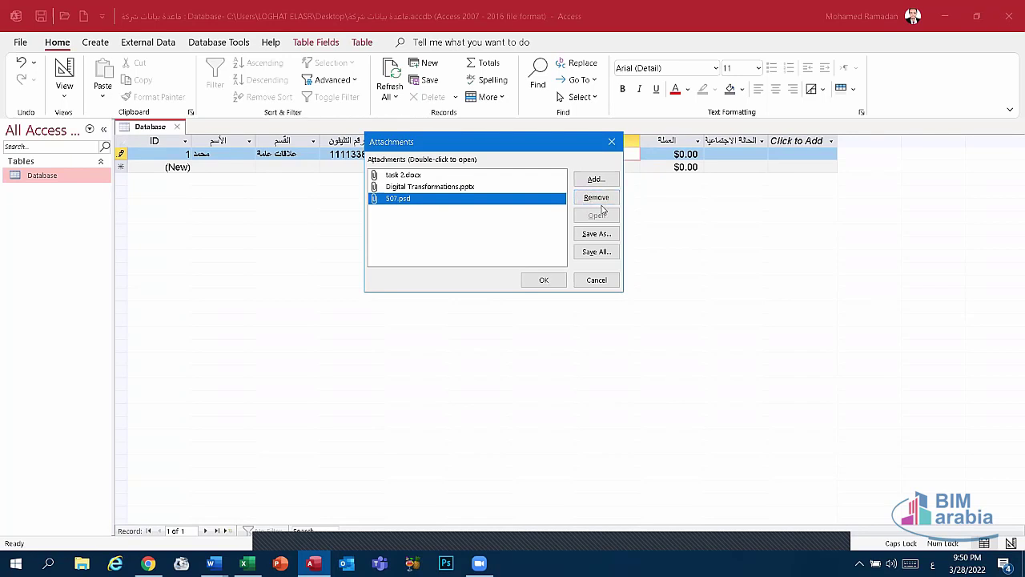
{"action": "left_click", "coordinate": [545, 281]}
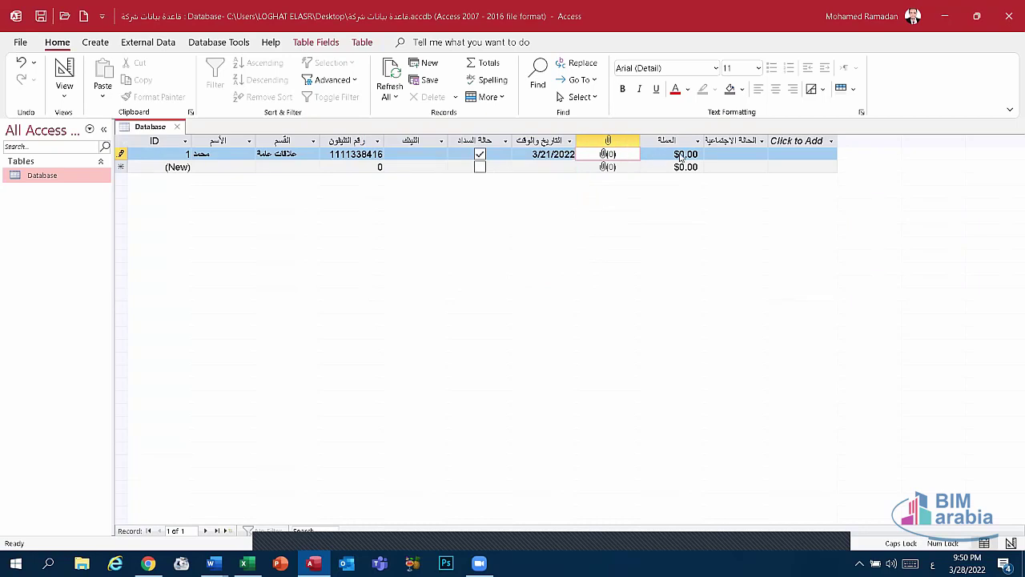
Commit the first record and reopen its attachments list.
{"action": "left_click", "coordinate": [676, 154]}
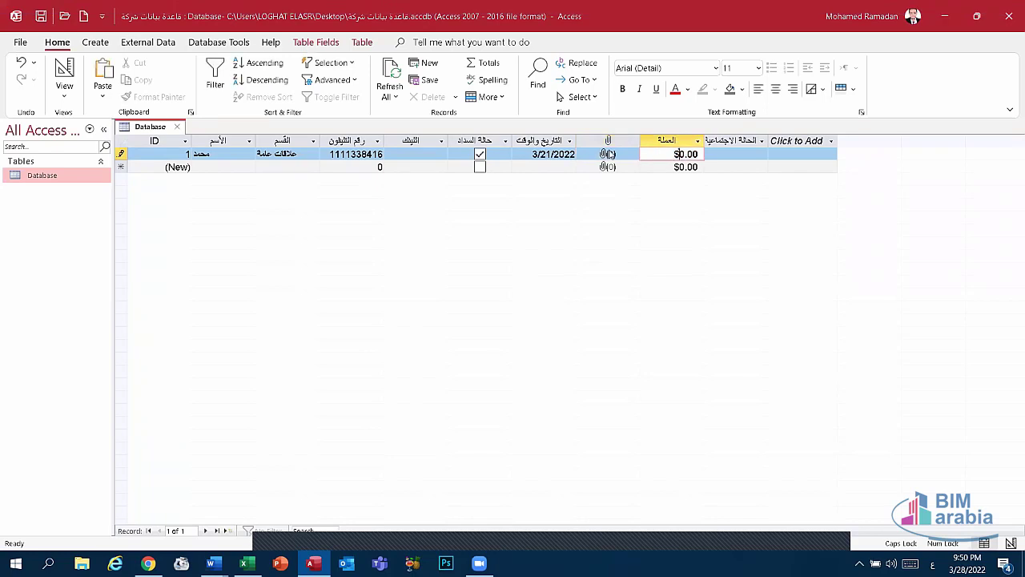
{"action": "left_click", "coordinate": [611, 157]}
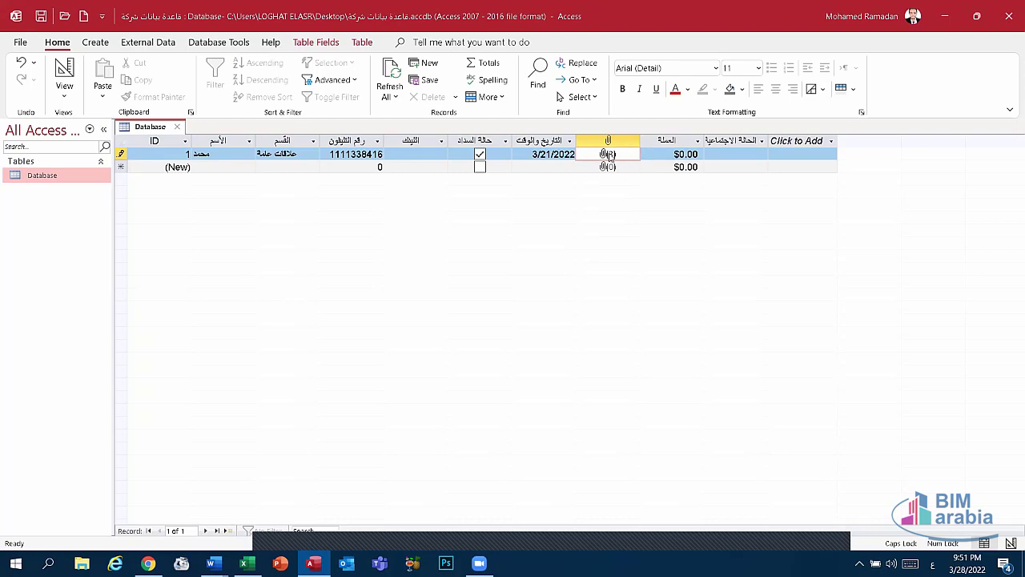
{"action": "double_click", "coordinate": [606, 155]}
Begin saving Digital Transformations.pptx to the Desktop, then cancel the save.
{"action": "left_click", "coordinate": [450, 250]}
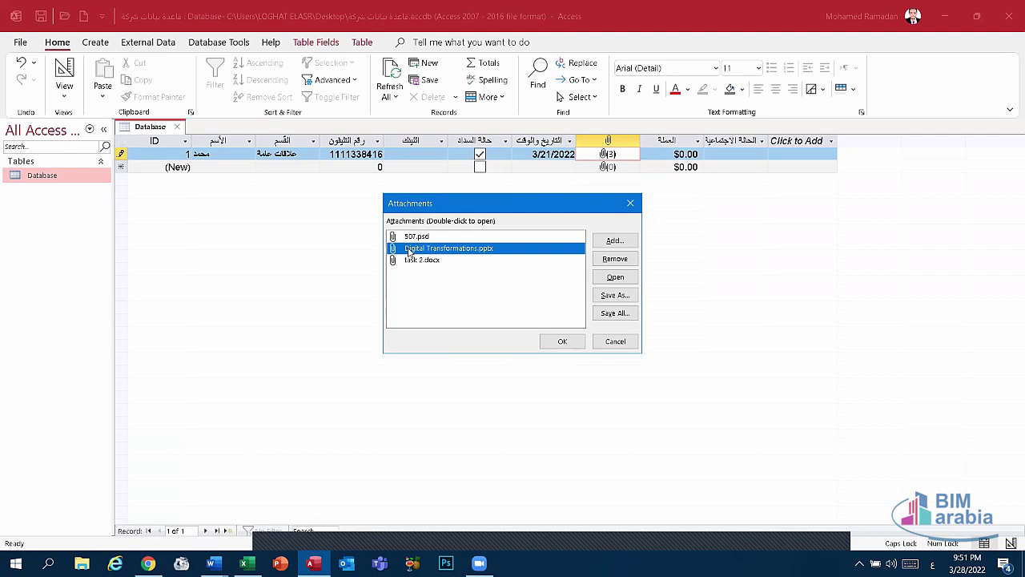
{"action": "left_click", "coordinate": [623, 297]}
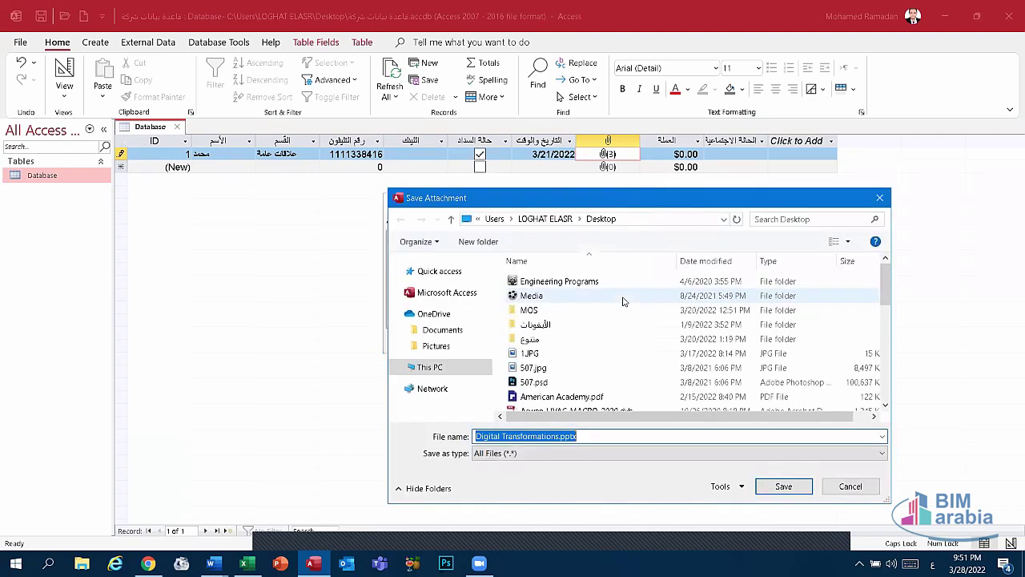
{"action": "left_click", "coordinate": [436, 297]}
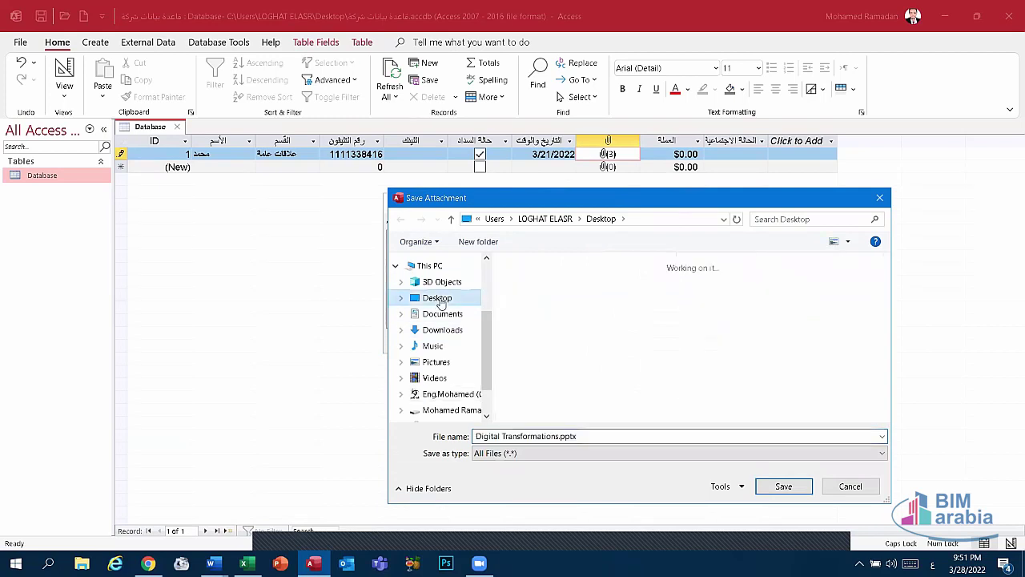
{"action": "scroll", "coordinate": [665, 336], "scroll_direction": "down", "scroll_amount": 5}
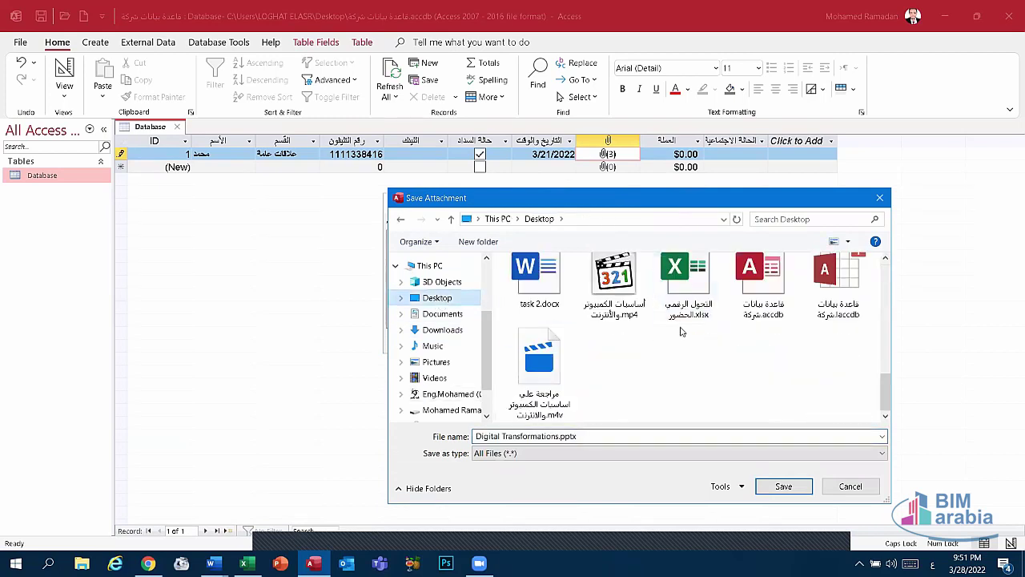
{"action": "left_click", "coordinate": [879, 198]}
{"action": "left_click", "coordinate": [483, 250]}
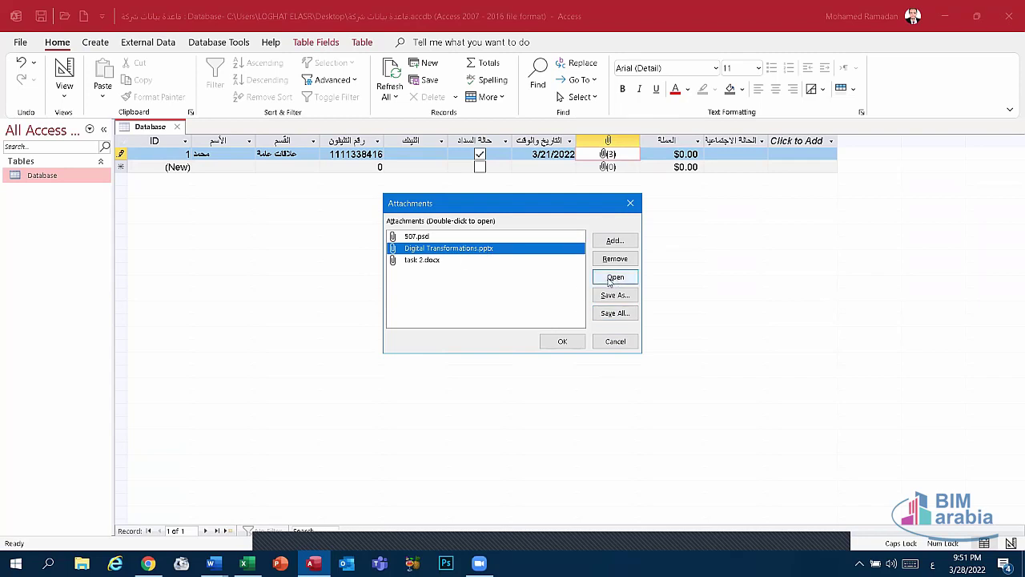
Set the first record's amount to $100.00 and marital status to أعزب.
{"action": "left_click", "coordinate": [621, 341]}
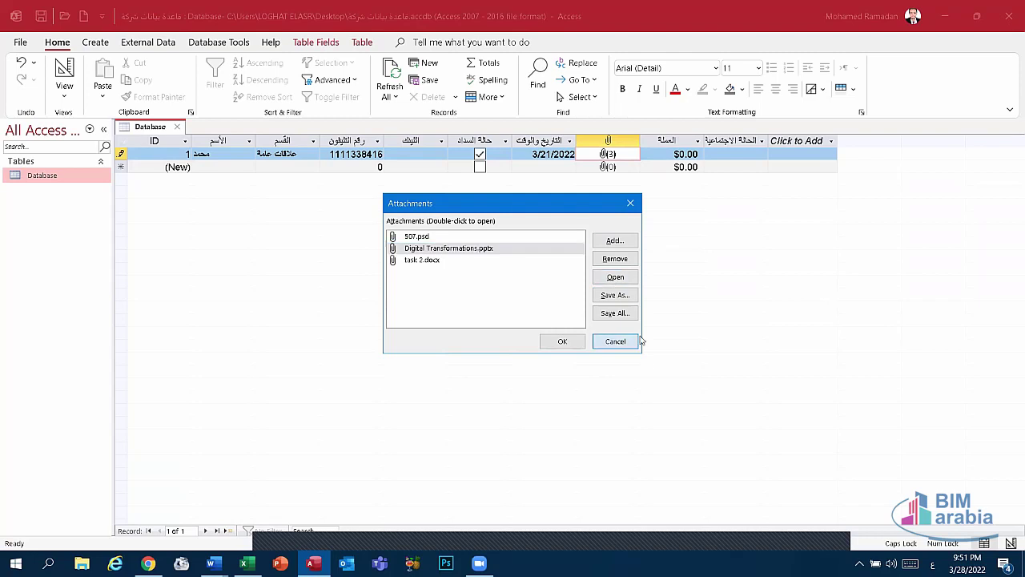
{"action": "left_click", "coordinate": [676, 157]}
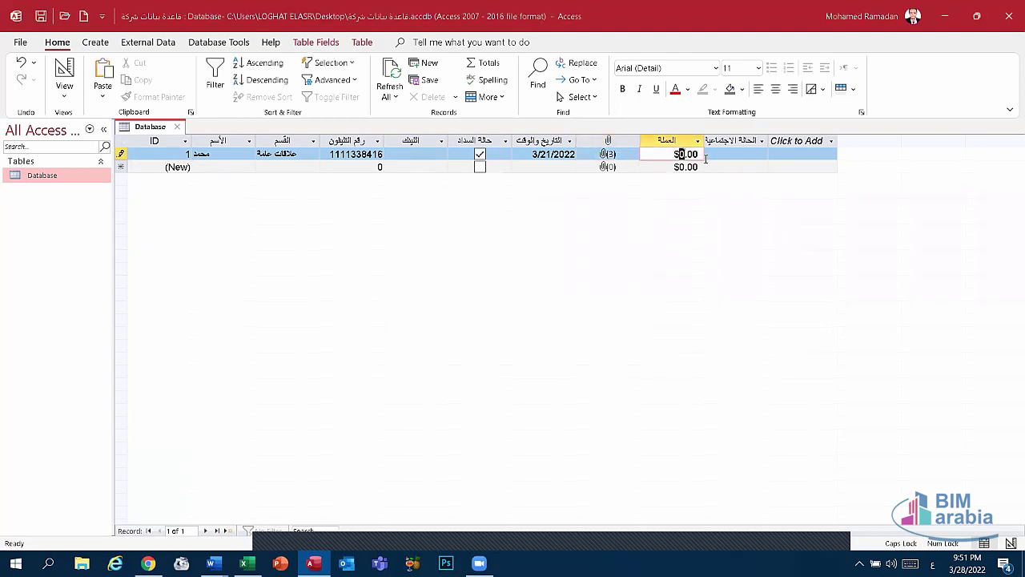
{"action": "left_click_drag", "start_coordinate": [683, 154], "coordinate": [704, 154]}
{"action": "type", "text": "100"}
{"action": "key", "text": "Tab"}
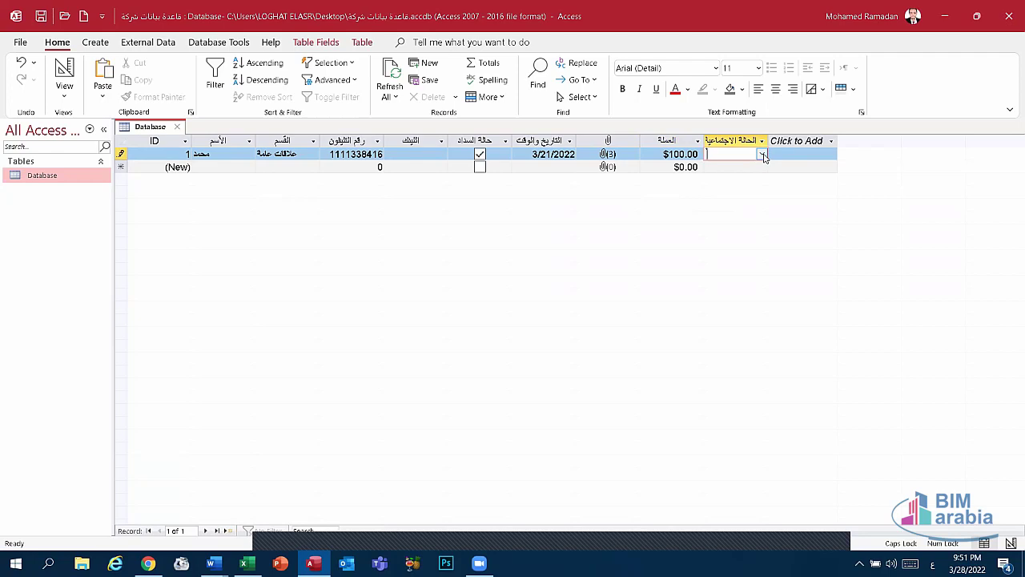
{"action": "left_click", "coordinate": [762, 154]}
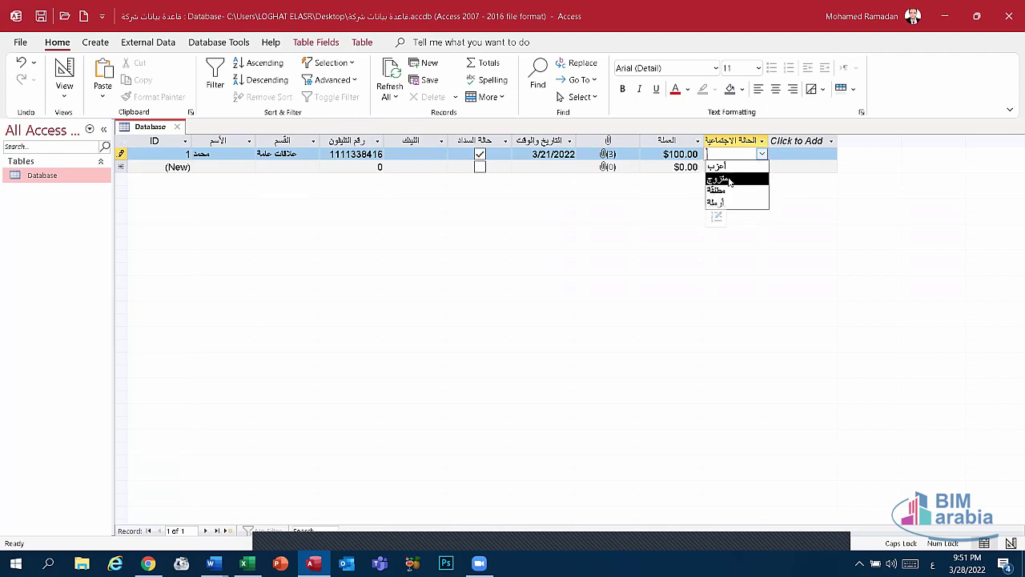
{"action": "left_click", "coordinate": [734, 168]}
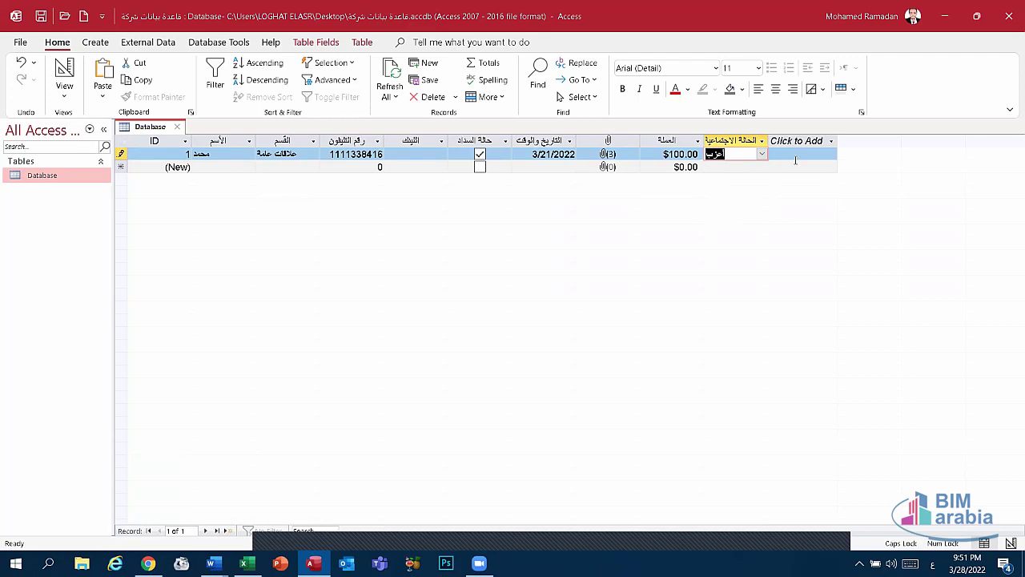
{"action": "key", "text": "Tab"}
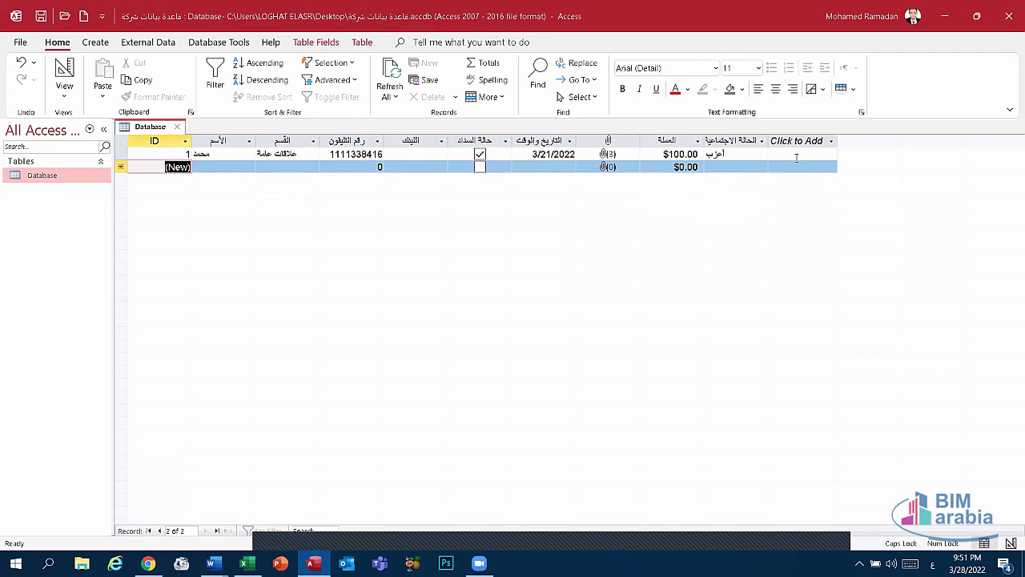
Enter the second employee's name, department موارد بشرية and phone, and tick payment status.
{"action": "key", "text": "Tab"}
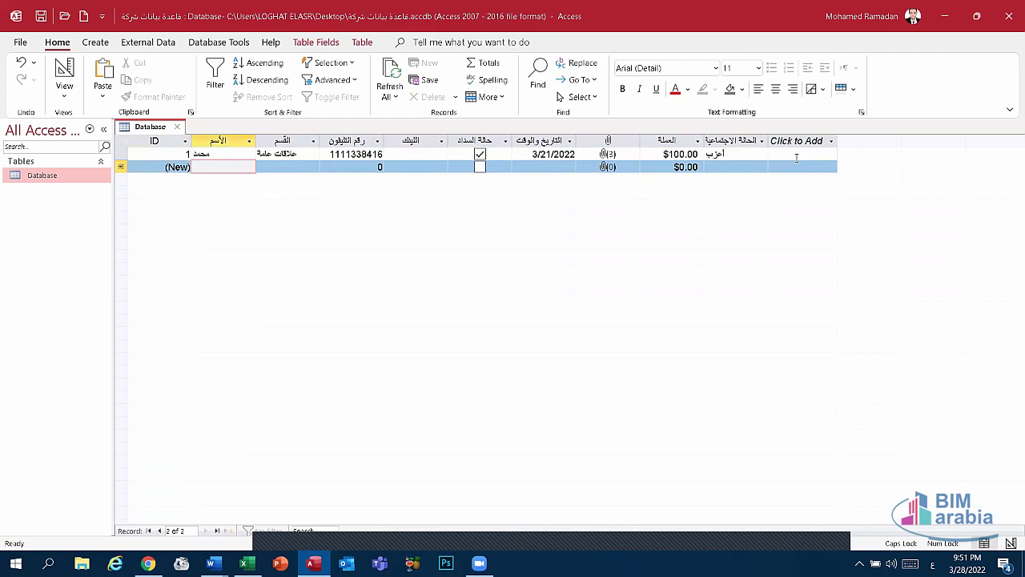
{"action": "type", "text": "مصطفى"}
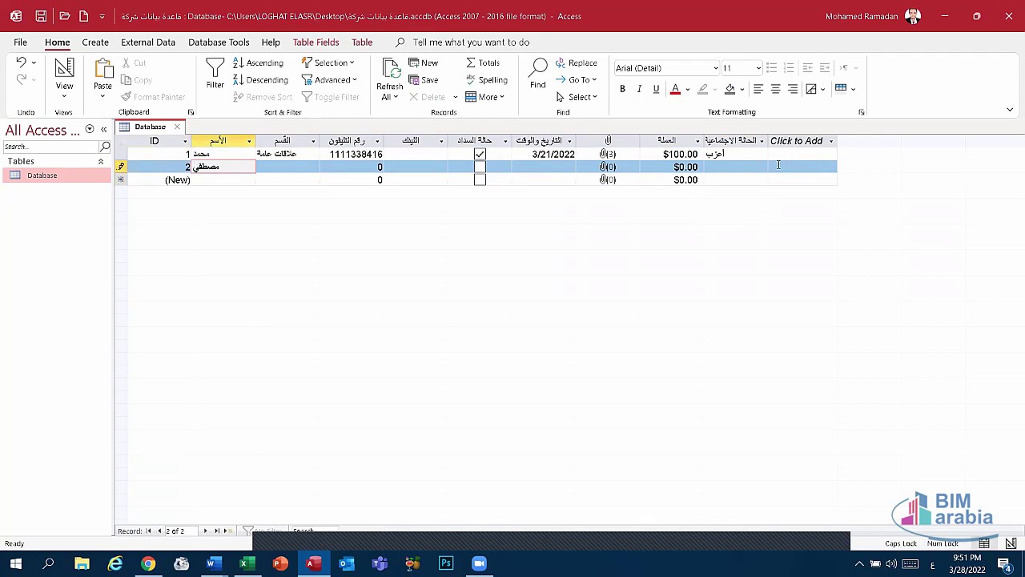
{"action": "left_click", "coordinate": [293, 167]}
{"action": "type", "text": "موار"}
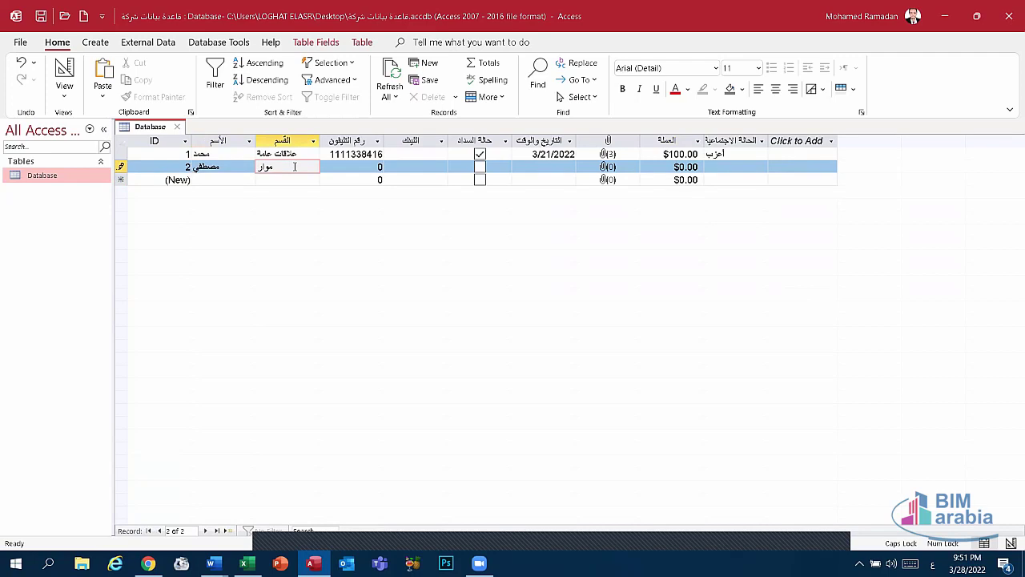
{"action": "type", "text": "د بشرية"}
{"action": "key", "text": "Tab"}
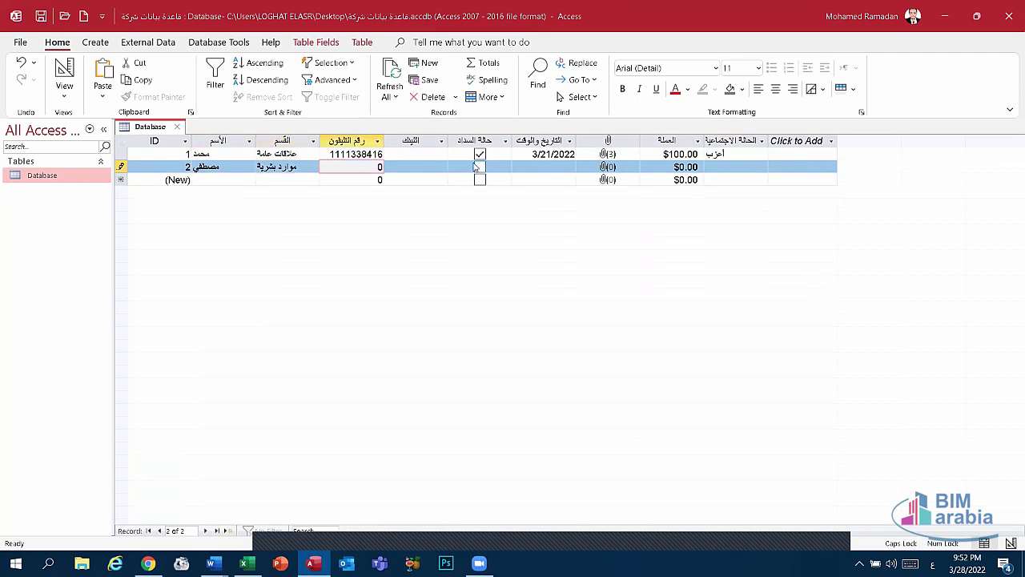
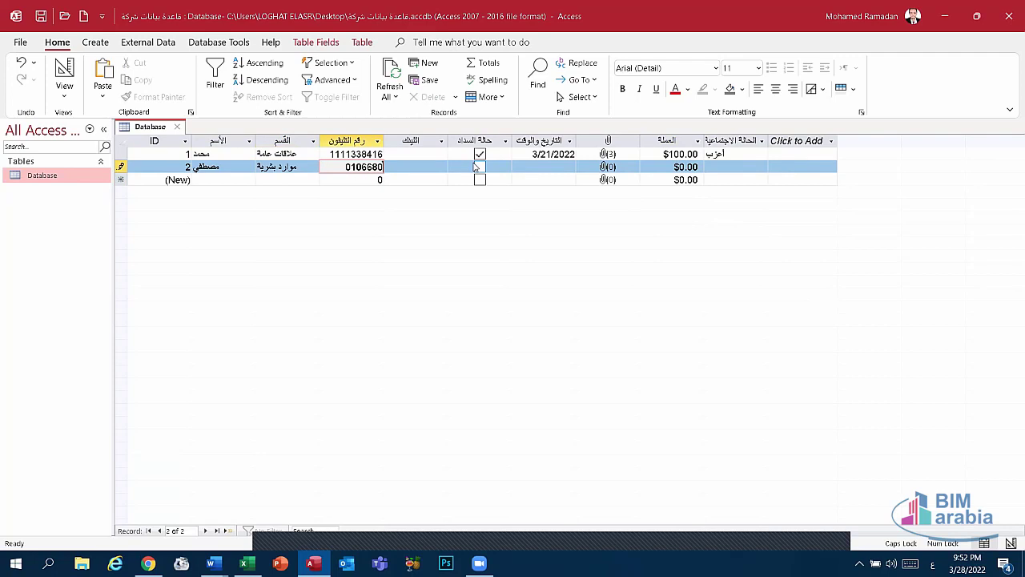
{"action": "key", "text": "Tab"}
{"action": "key", "text": "Tab"}
{"action": "key", "text": "space"}
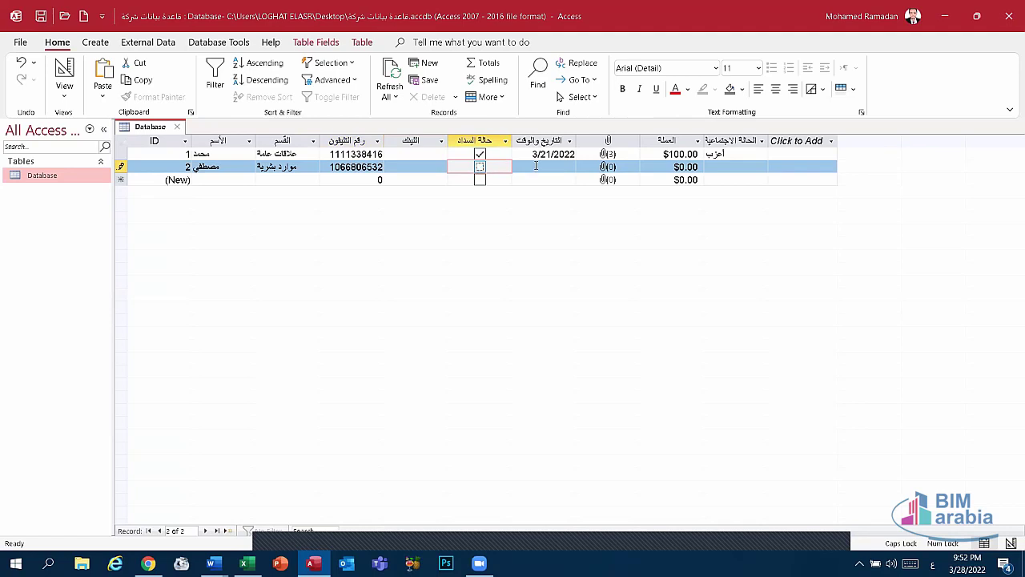
Set the second record's date to 3/14/2022 from the calendar.
{"action": "left_click", "coordinate": [581, 170]}
{"action": "left_click", "coordinate": [582, 168]}
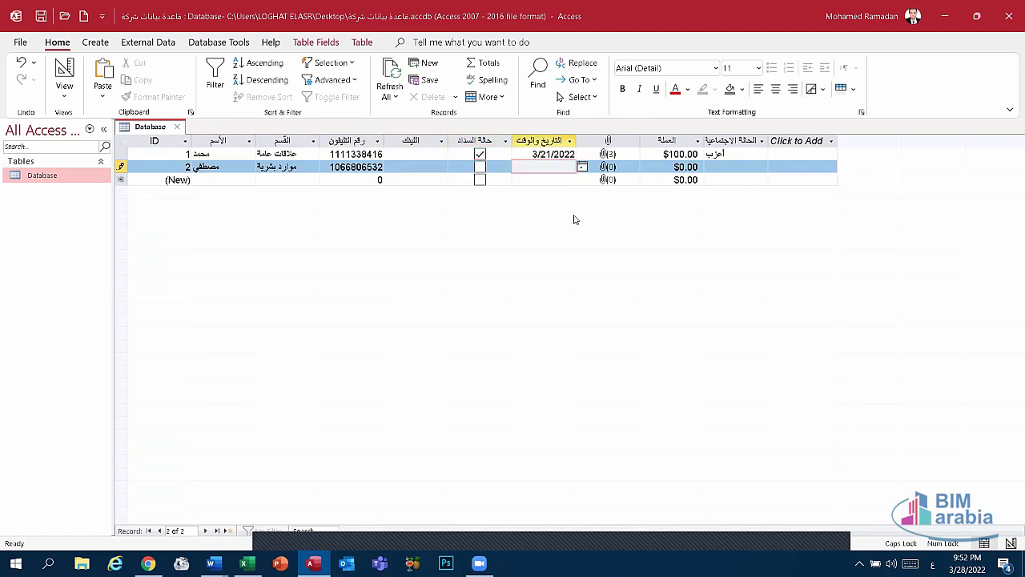
{"action": "left_click", "coordinate": [504, 227]}
{"action": "left_click", "coordinate": [608, 170]}
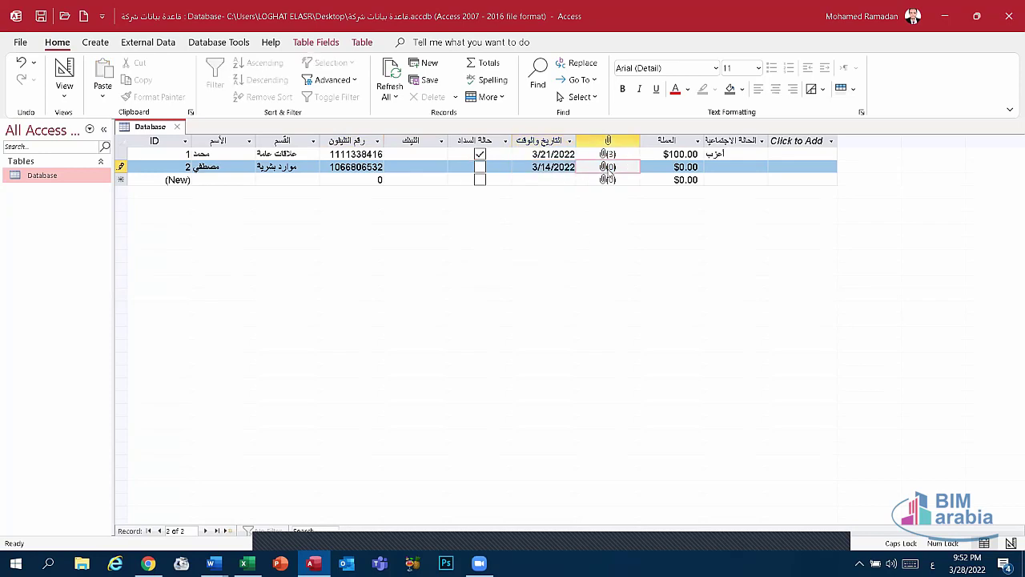
Attach 1.JPG to the second record.
{"action": "double_click", "coordinate": [608, 168]}
{"action": "left_click", "coordinate": [611, 240]}
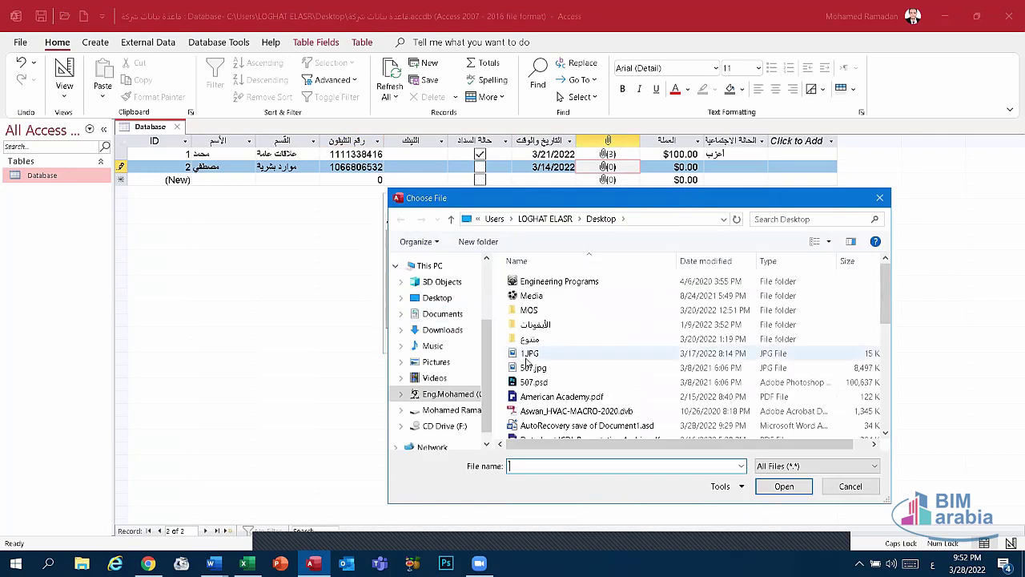
{"action": "left_click", "coordinate": [530, 353]}
{"action": "left_click", "coordinate": [784, 487]}
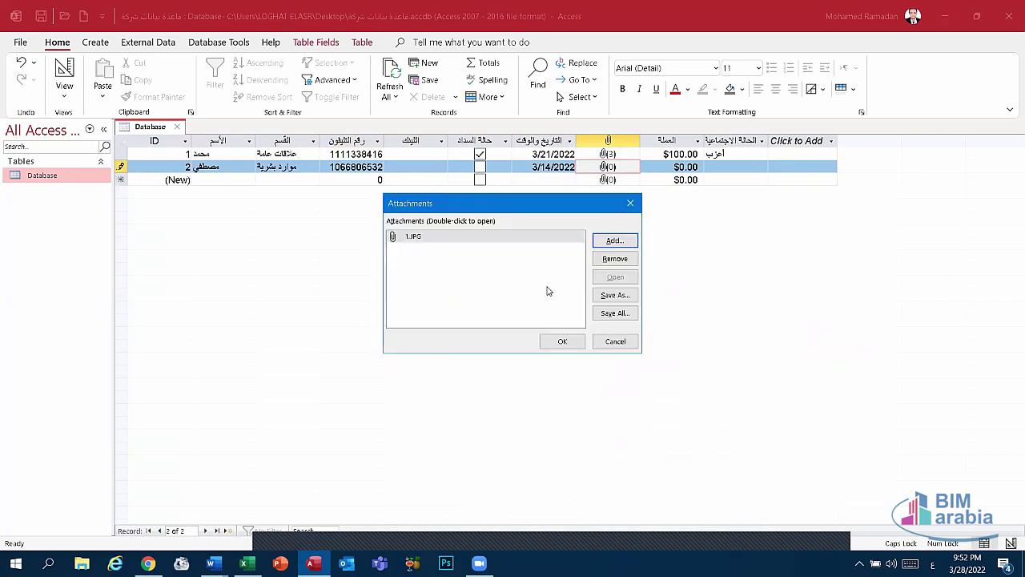
{"action": "left_click", "coordinate": [560, 342]}
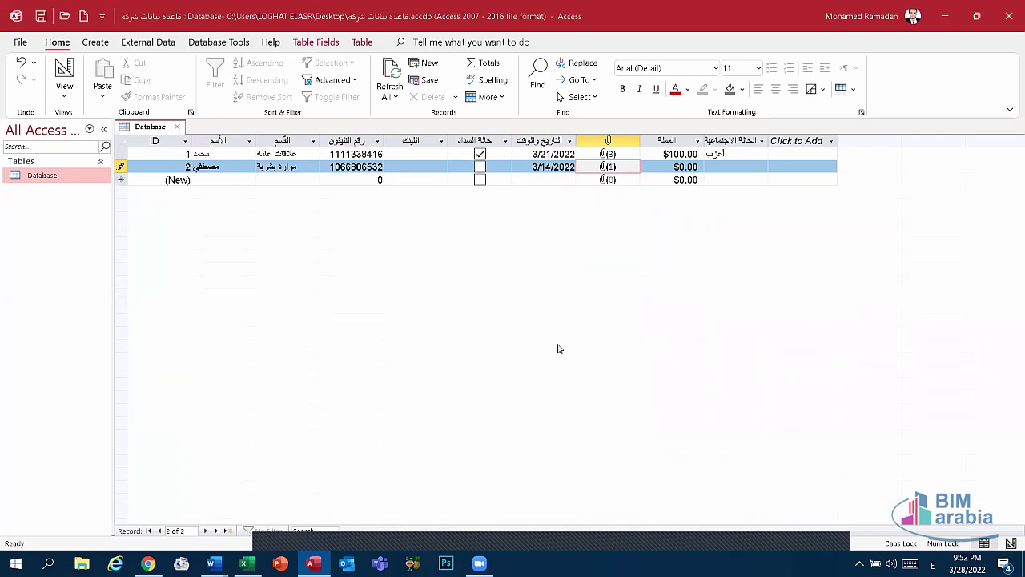
Set the second record's amount to $50.00 and marital status to متزوج.
{"action": "left_click", "coordinate": [685, 167]}
{"action": "left_click_drag", "start_coordinate": [686, 168], "coordinate": [702, 167]}
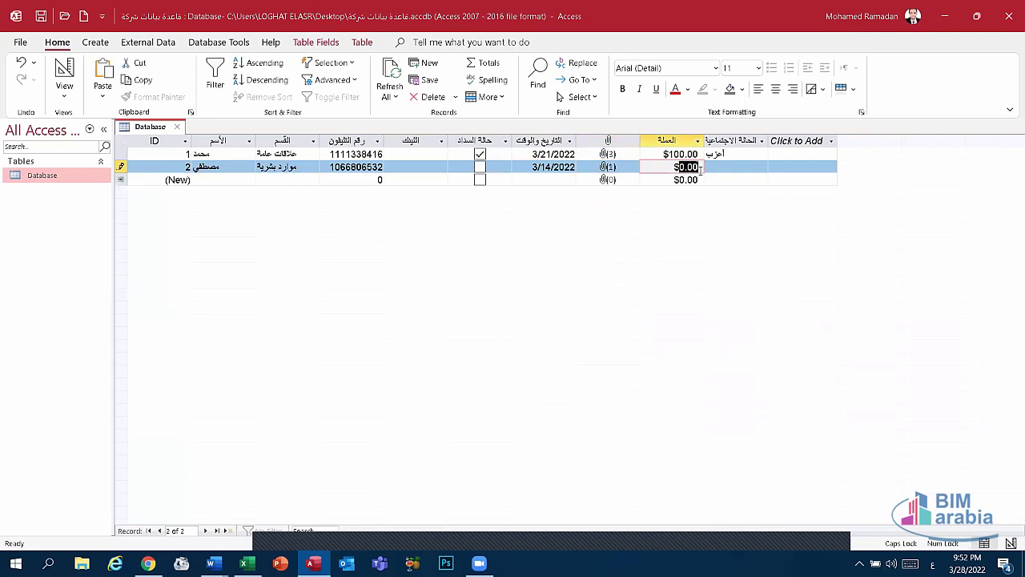
{"action": "type", "text": "50"}
{"action": "left_click", "coordinate": [719, 166]}
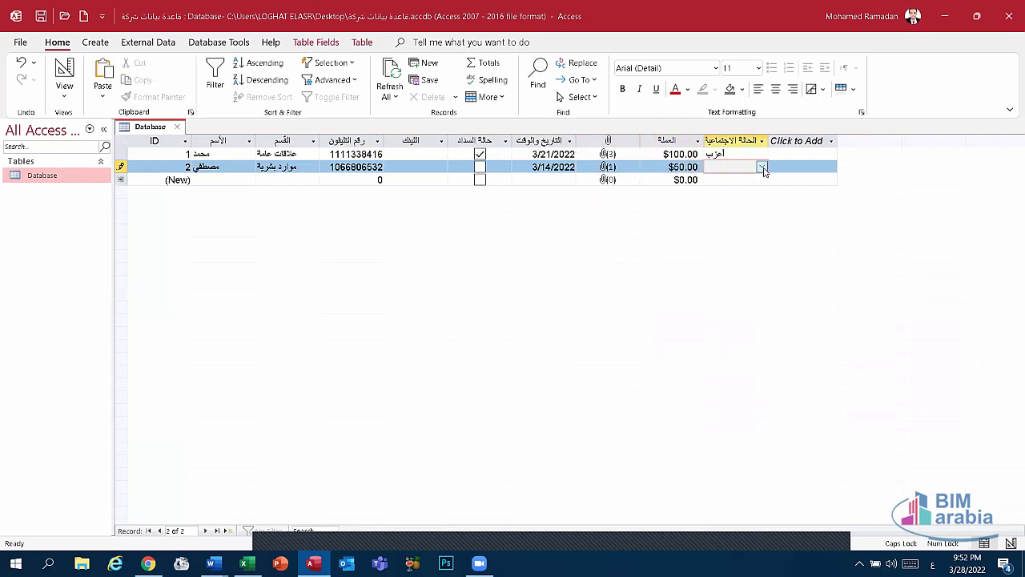
{"action": "left_click", "coordinate": [762, 166]}
{"action": "left_click", "coordinate": [725, 196]}
{"action": "key", "text": "Tab"}
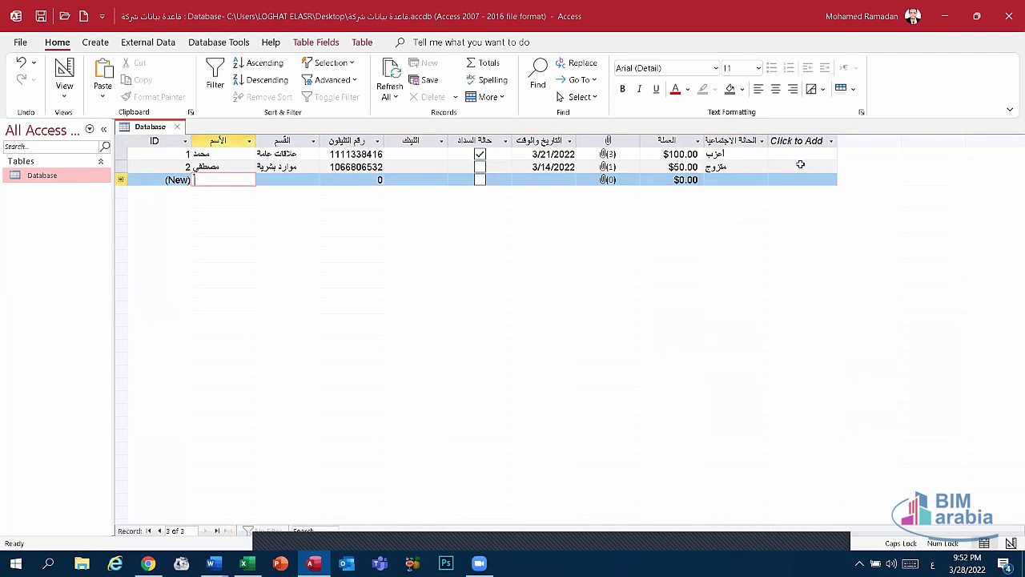
Enter the third employee's name, department إدارة مشروعات and phone, and mark it paid.
{"action": "type", "text": "علي"}
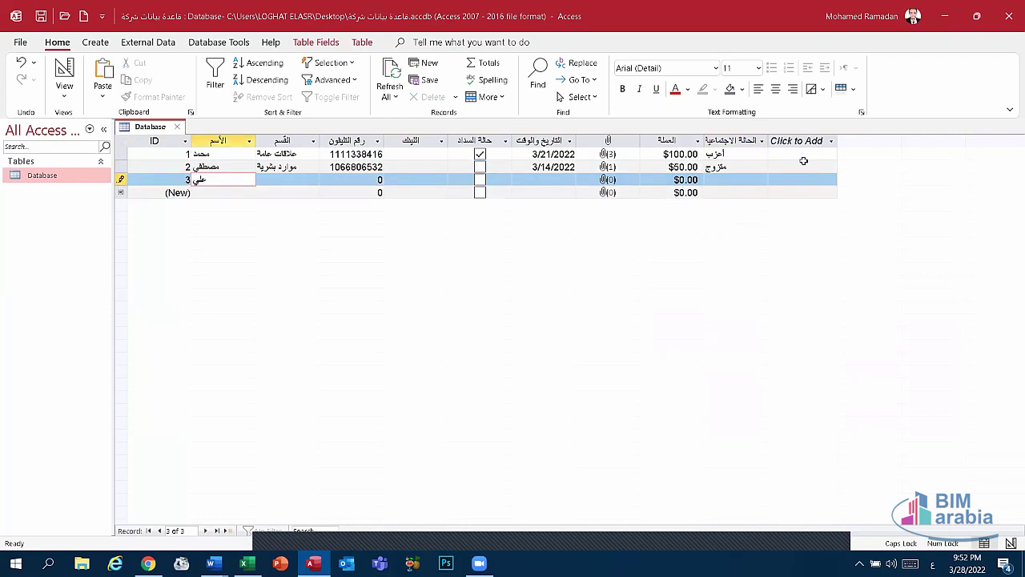
{"action": "key", "text": "Tab"}
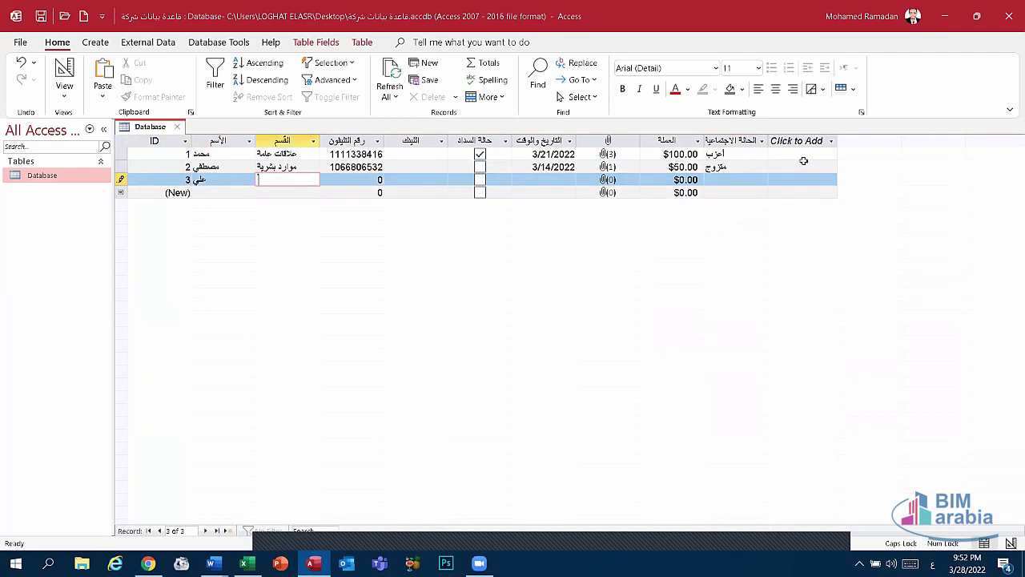
{"action": "type", "text": "ادارة مشروعا"}
{"action": "type", "text": "ت"}
{"action": "key", "text": "Tab"}
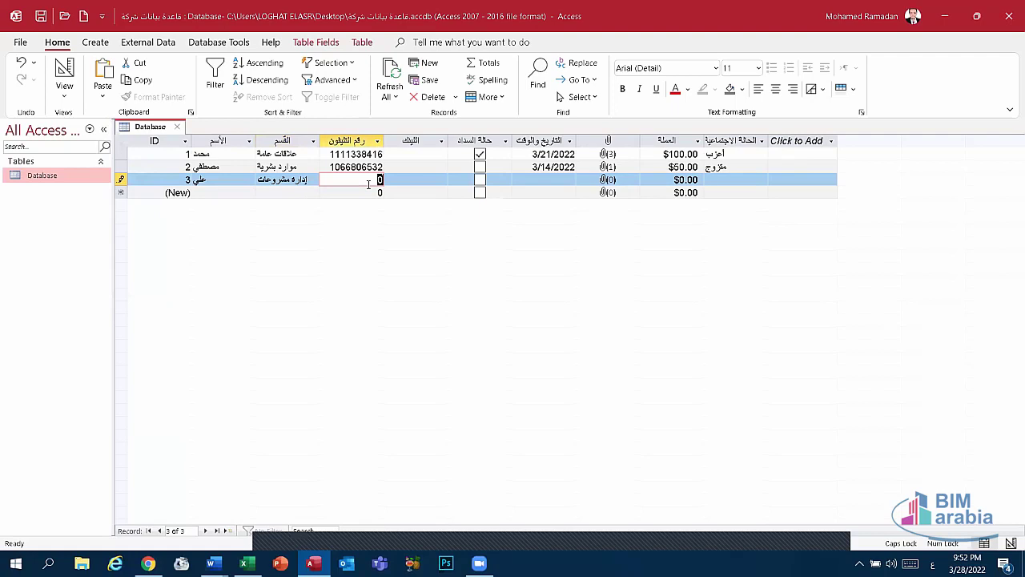
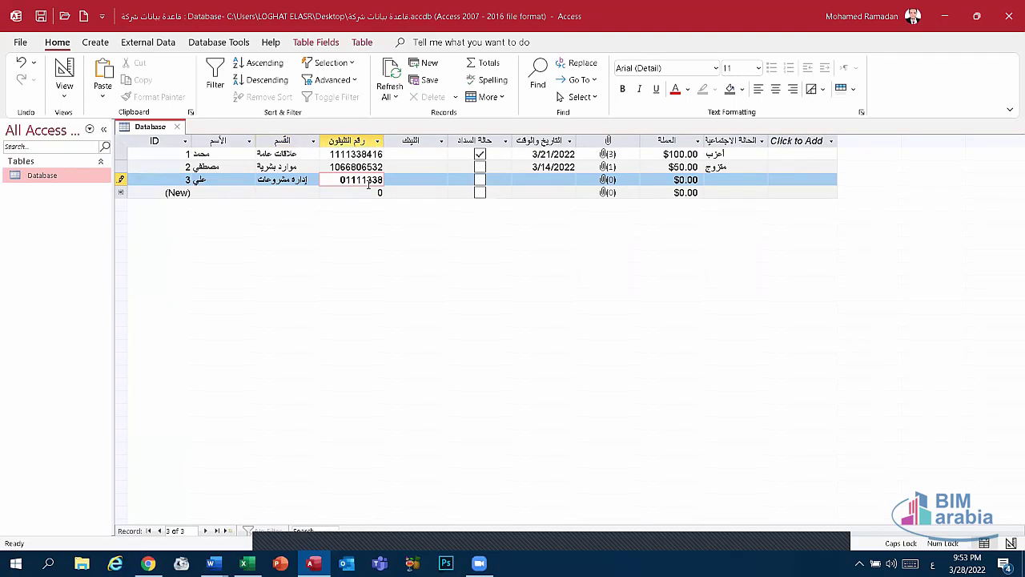
{"action": "key", "text": "Tab"}
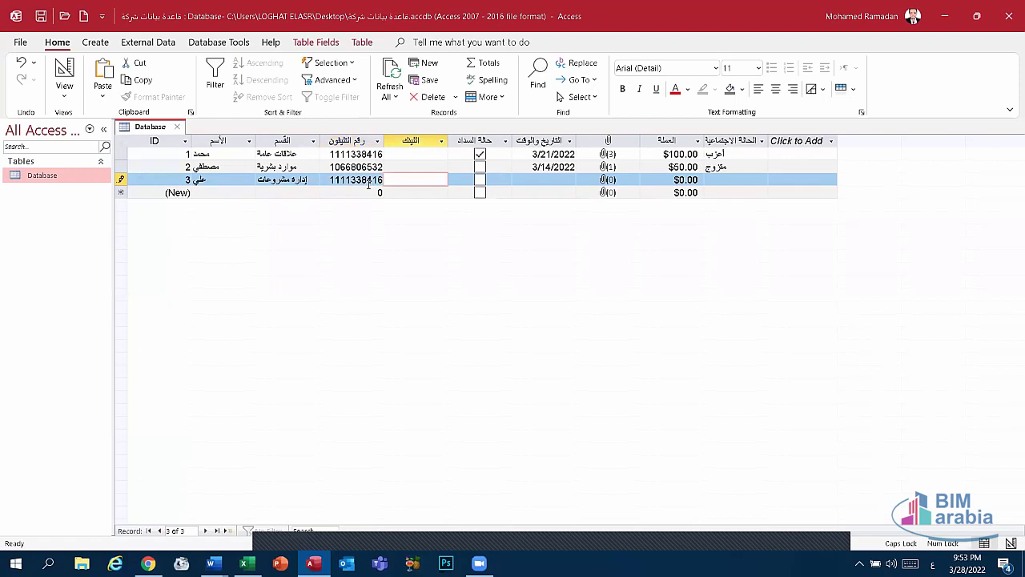
{"action": "key", "text": "Tab"}
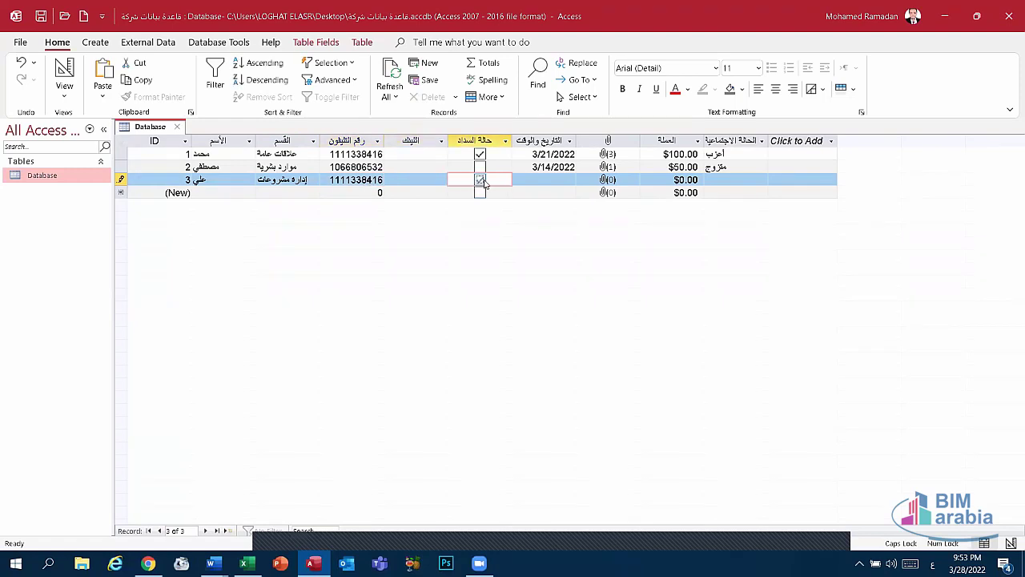
{"action": "left_click", "coordinate": [479, 179]}
Set the third record's date to 3/18/2022 and marital status to أعزب.
{"action": "key", "text": "Tab"}
{"action": "left_click", "coordinate": [582, 179]}
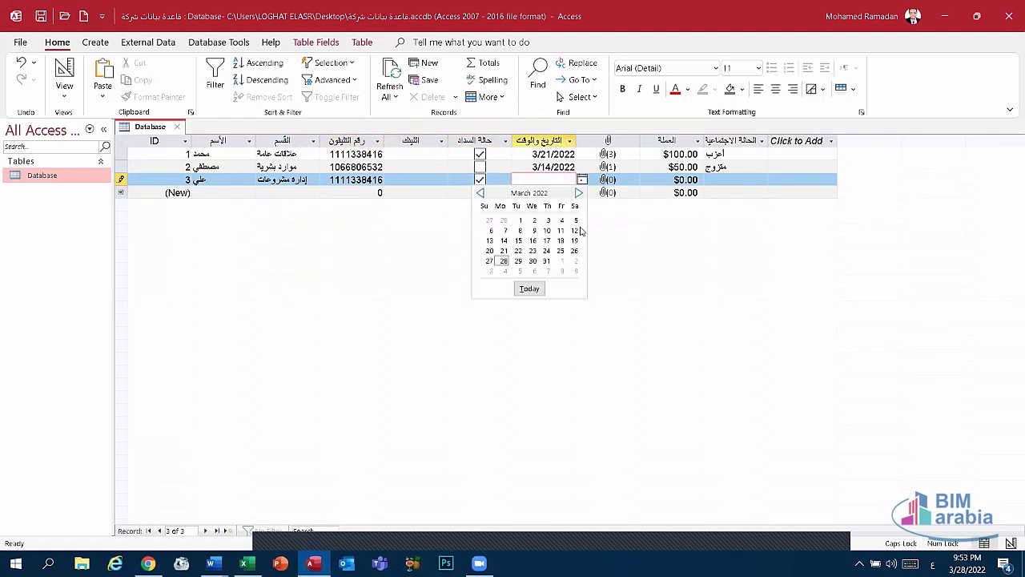
{"action": "left_click", "coordinate": [560, 240]}
{"action": "left_click", "coordinate": [608, 181]}
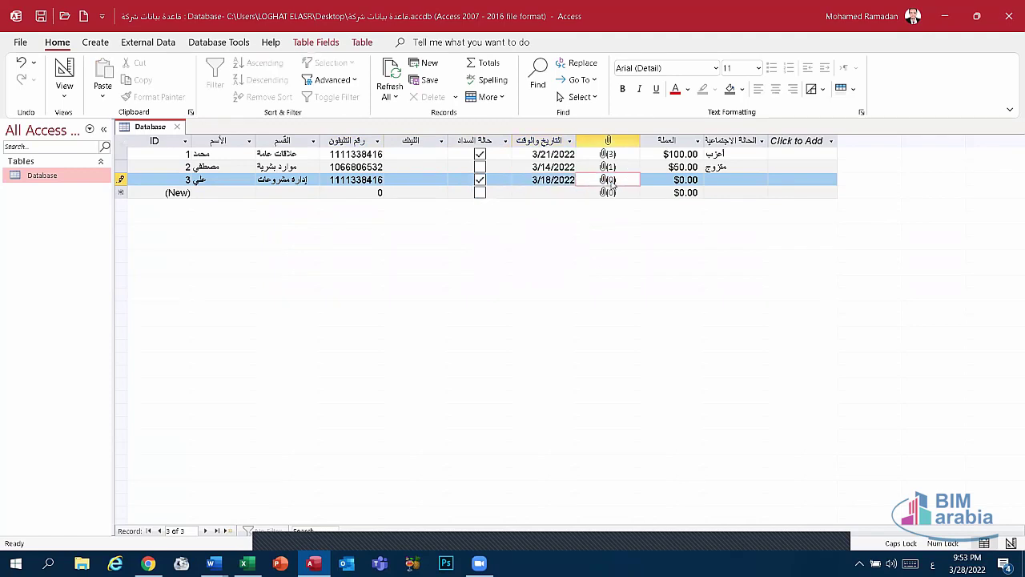
{"action": "left_click", "coordinate": [683, 181]}
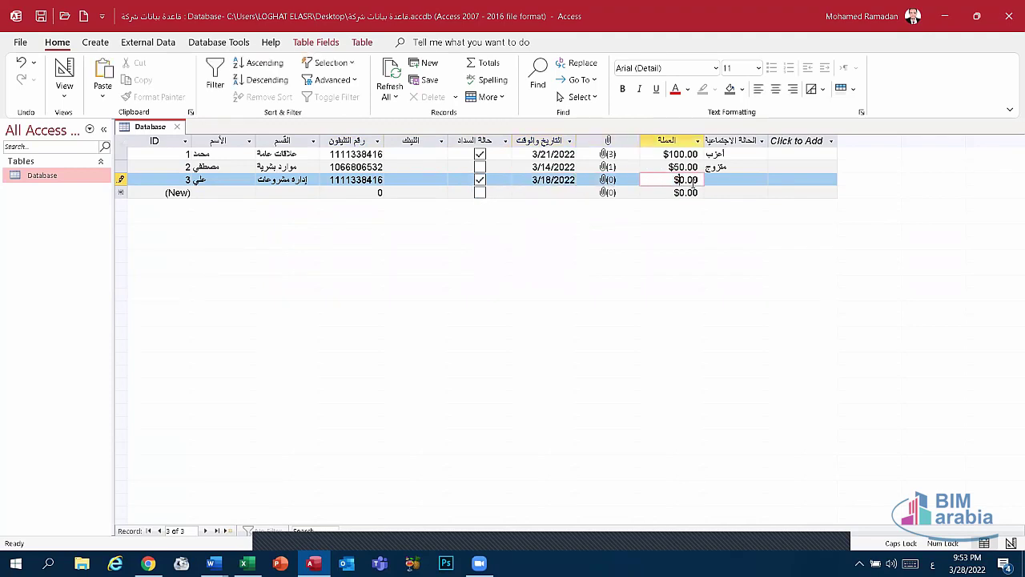
{"action": "left_click", "coordinate": [713, 179]}
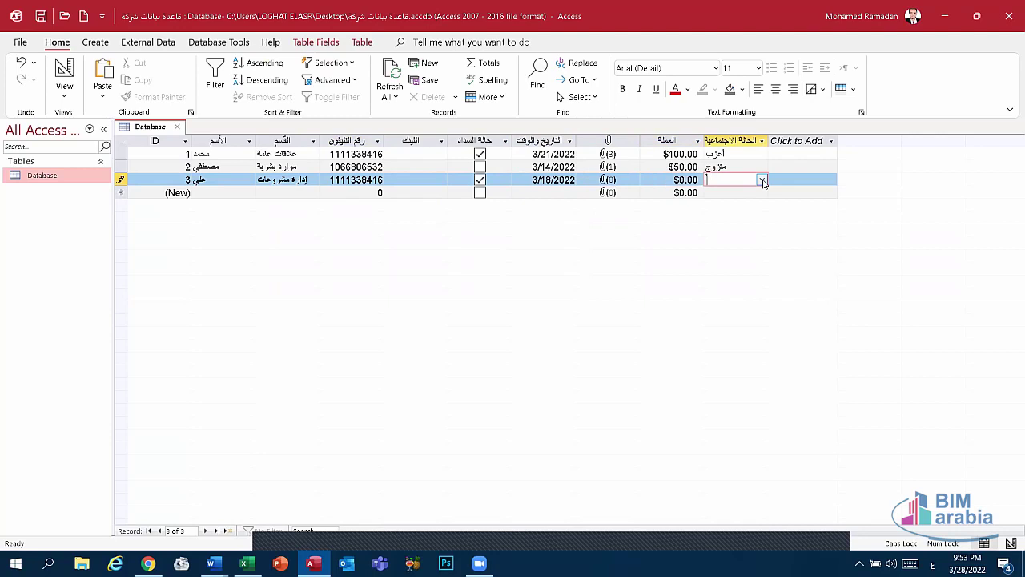
{"action": "left_click", "coordinate": [762, 179]}
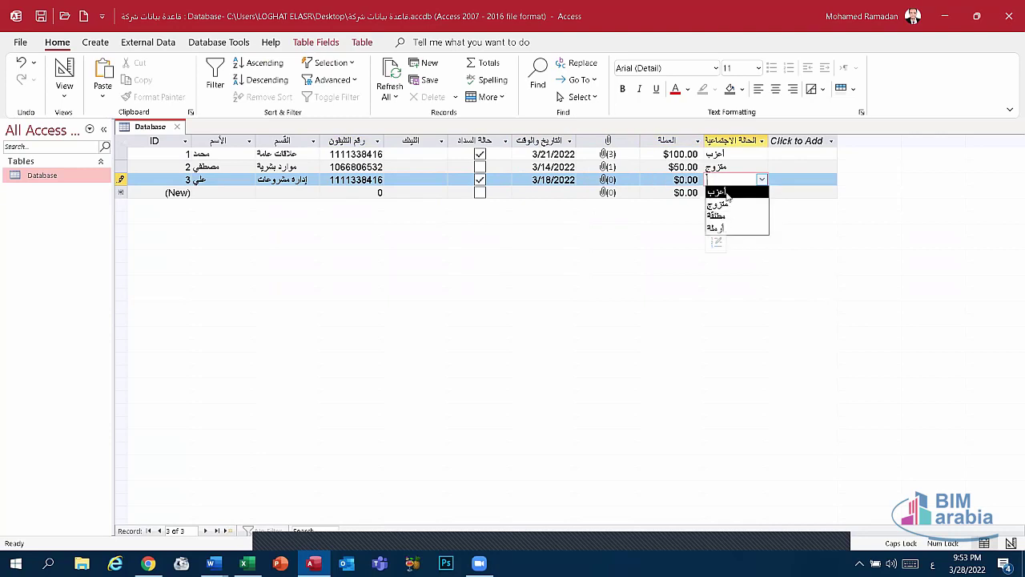
{"action": "left_click", "coordinate": [757, 192]}
{"action": "key", "text": "Tab"}
{"action": "key", "text": "Tab"}
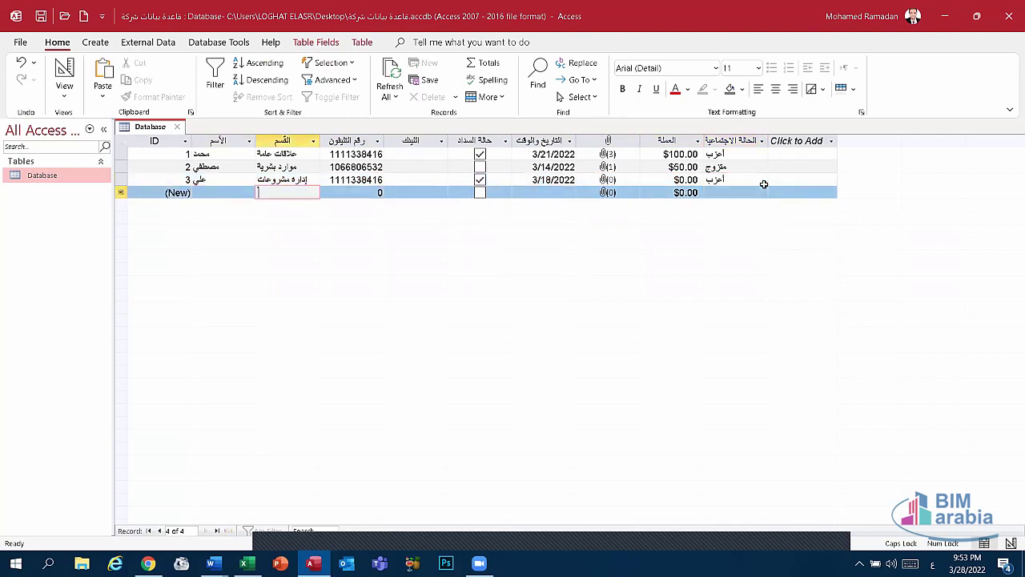
Enter record 4's employee name, مبيعات department and phone number, and mark it paid.
{"action": "key", "text": "shift+Tab"}
{"action": "type", "text": "ك"}
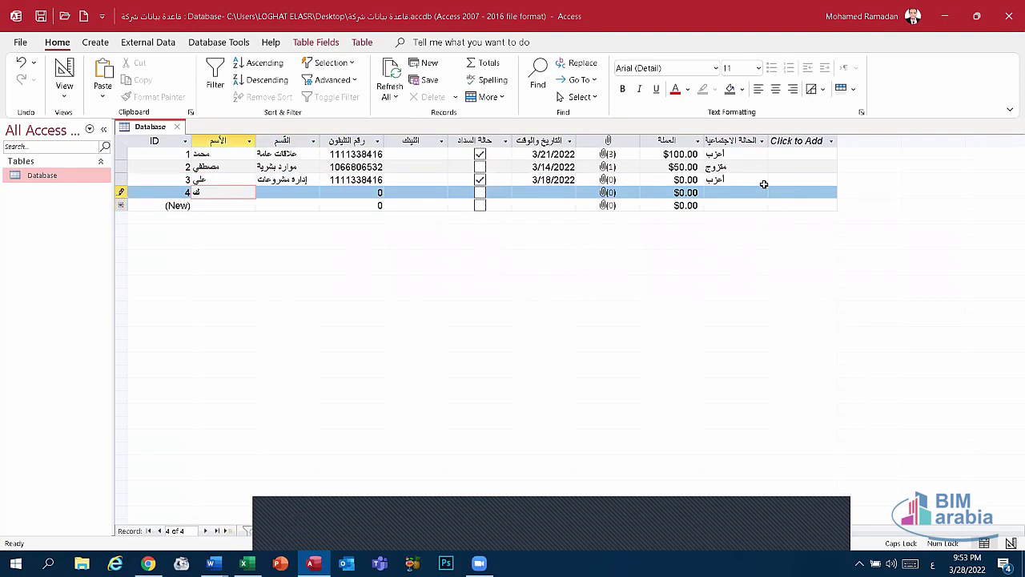
{"action": "type", "text": "مال"}
{"action": "key", "text": "Tab"}
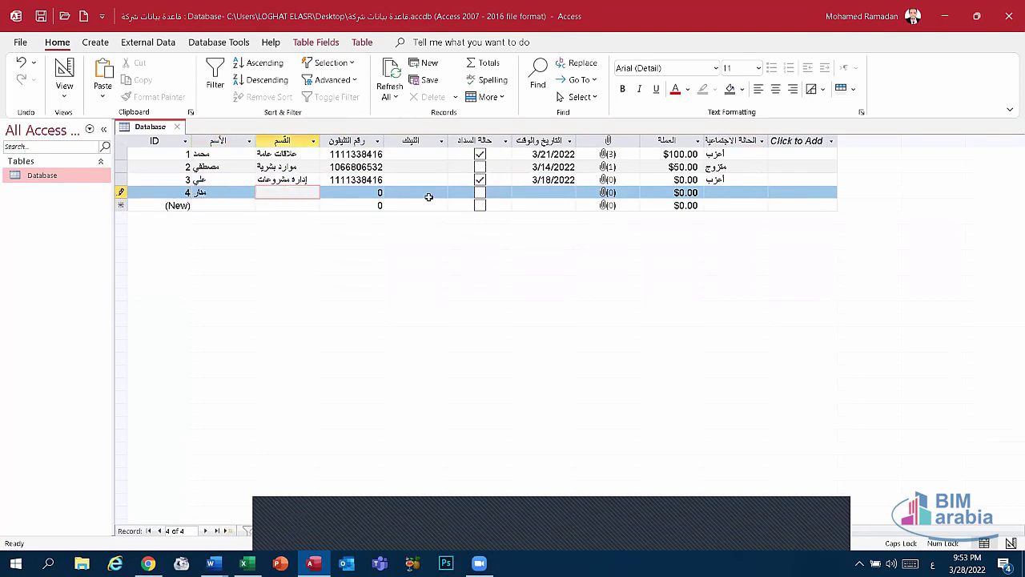
{"action": "type", "text": "مبيعات"}
{"action": "key", "text": "Tab"}
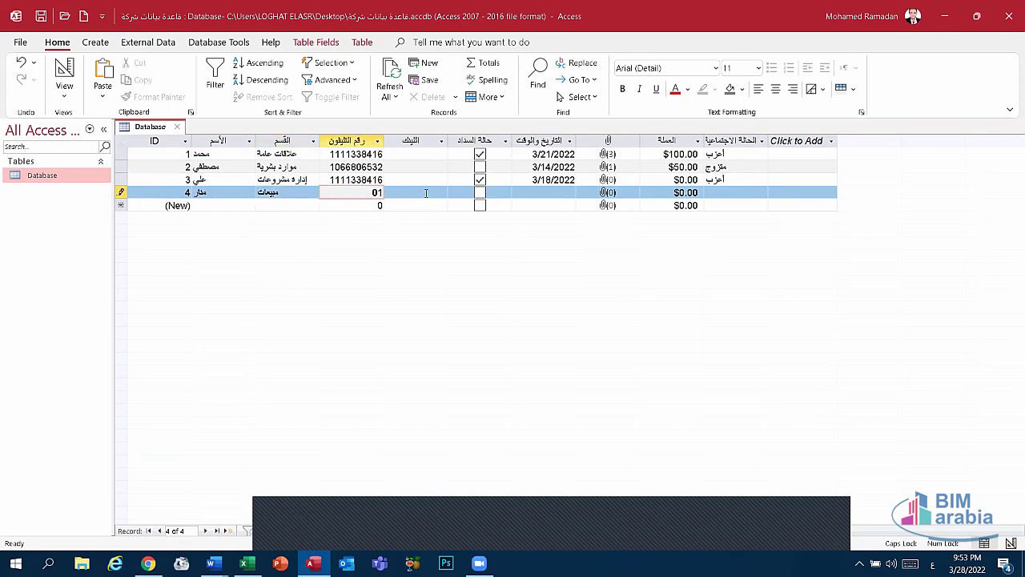
{"action": "left_click", "coordinate": [444, 191]}
{"action": "left_click", "coordinate": [480, 192]}
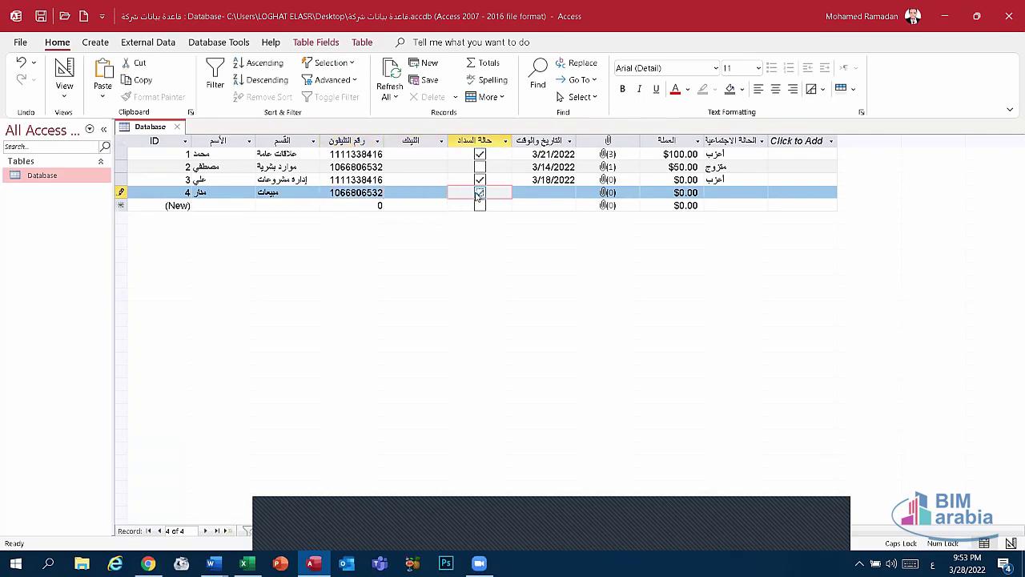
Set record 4's date to 17 March 2021 using the date picker.
{"action": "left_click", "coordinate": [541, 192]}
{"action": "left_click", "coordinate": [583, 193]}
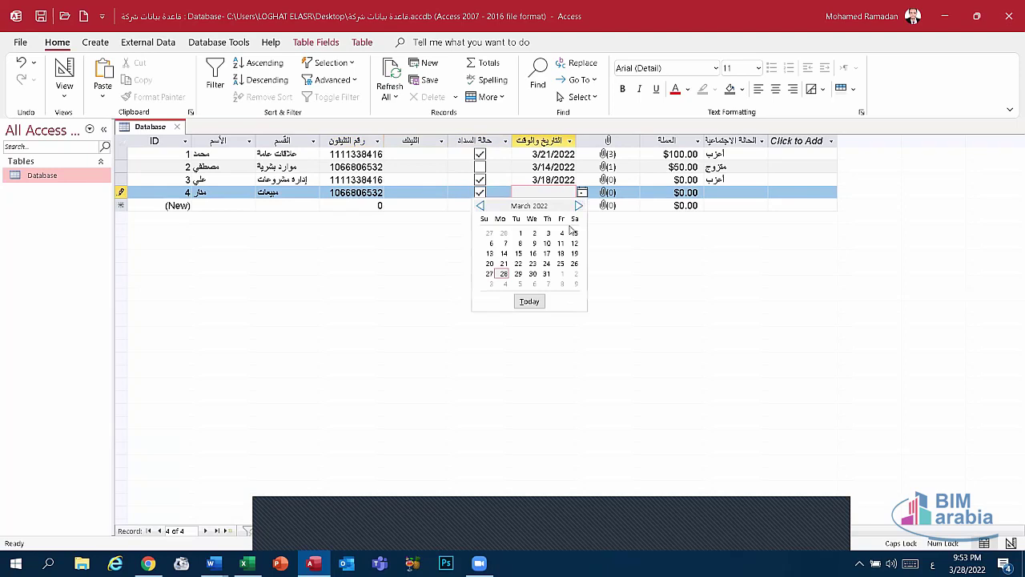
{"action": "left_click", "coordinate": [579, 207]}
{"action": "left_click", "coordinate": [578, 206]}
{"action": "left_click", "coordinate": [578, 207]}
{"action": "left_click", "coordinate": [579, 206]}
{"action": "left_click", "coordinate": [578, 207]}
{"action": "left_click", "coordinate": [547, 253]}
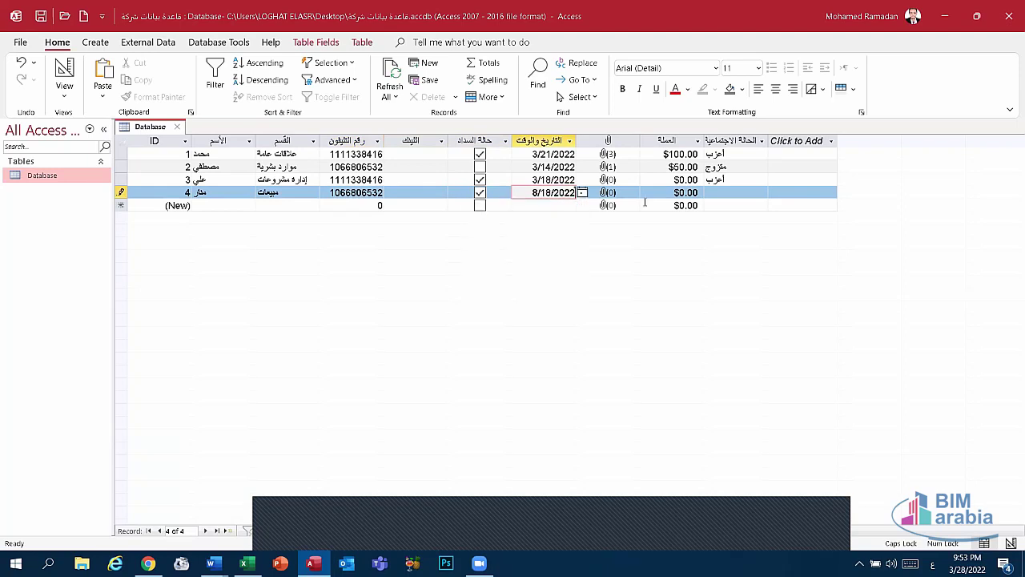
{"action": "left_click", "coordinate": [582, 193]}
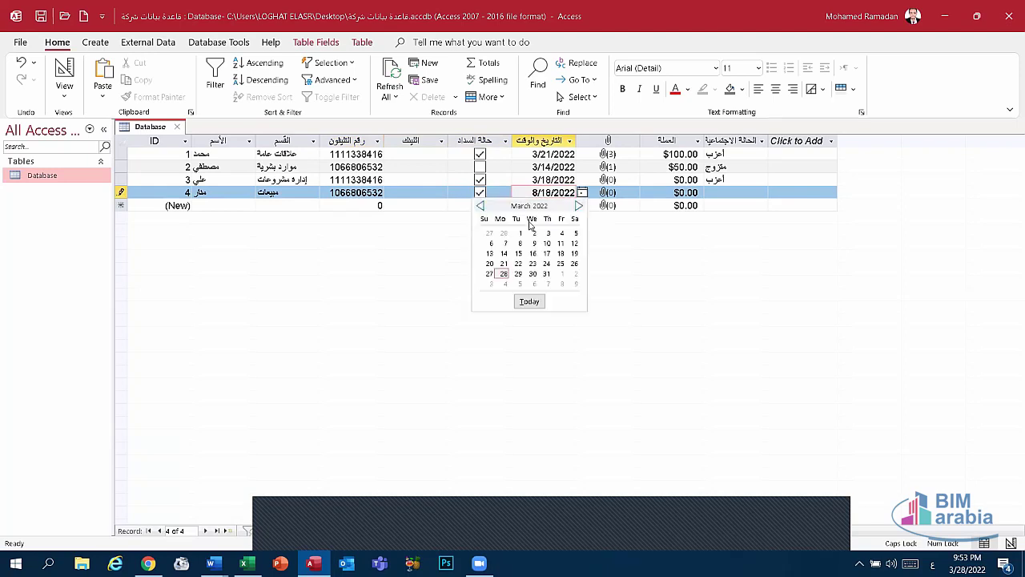
{"action": "left_click", "coordinate": [481, 207]}
{"action": "left_click", "coordinate": [482, 207]}
{"action": "left_click", "coordinate": [481, 207]}
{"action": "left_click", "coordinate": [481, 206]}
{"action": "left_click", "coordinate": [481, 207]}
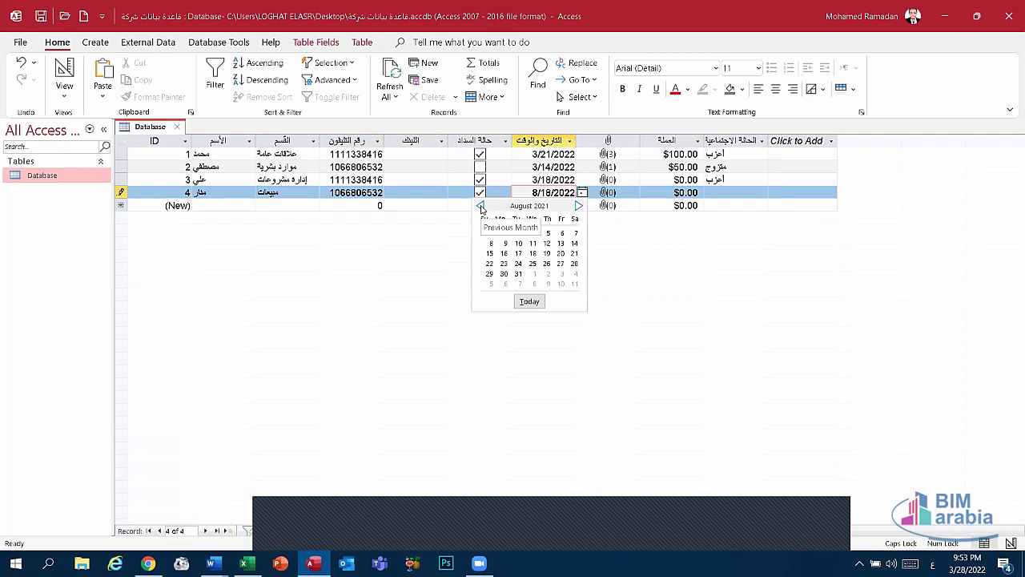
{"action": "left_click", "coordinate": [482, 206]}
{"action": "left_click", "coordinate": [481, 207]}
{"action": "left_click", "coordinate": [481, 206]}
{"action": "left_click", "coordinate": [481, 206]}
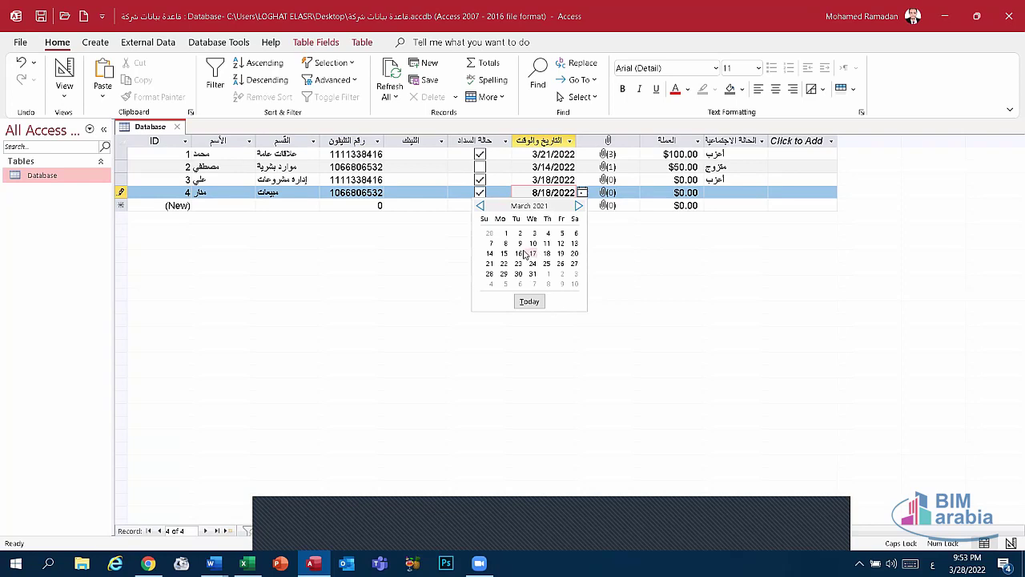
{"action": "left_click", "coordinate": [532, 253]}
Attach American Academy.pdf to record 4.
{"action": "double_click", "coordinate": [608, 193]}
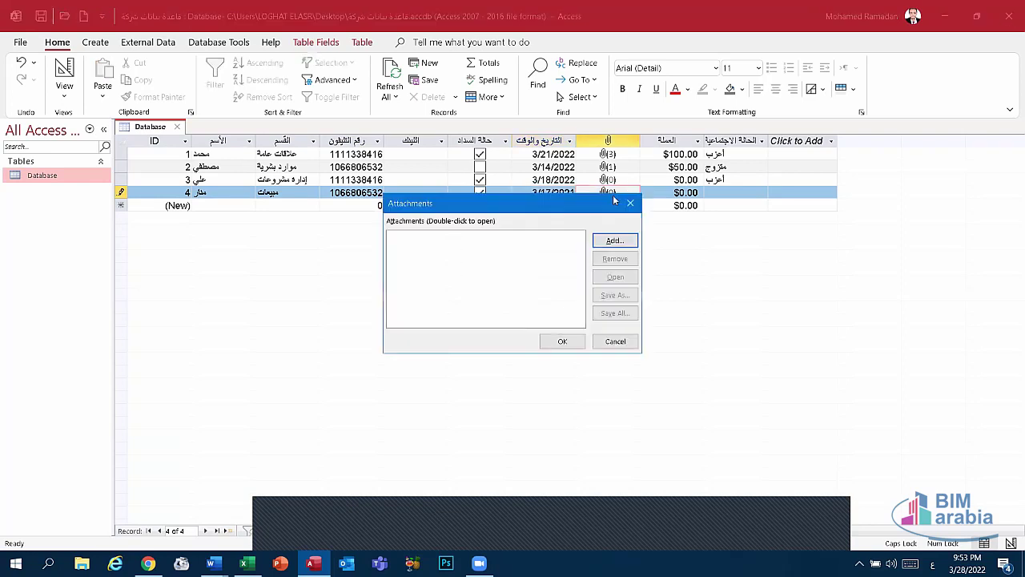
{"action": "left_click", "coordinate": [613, 242]}
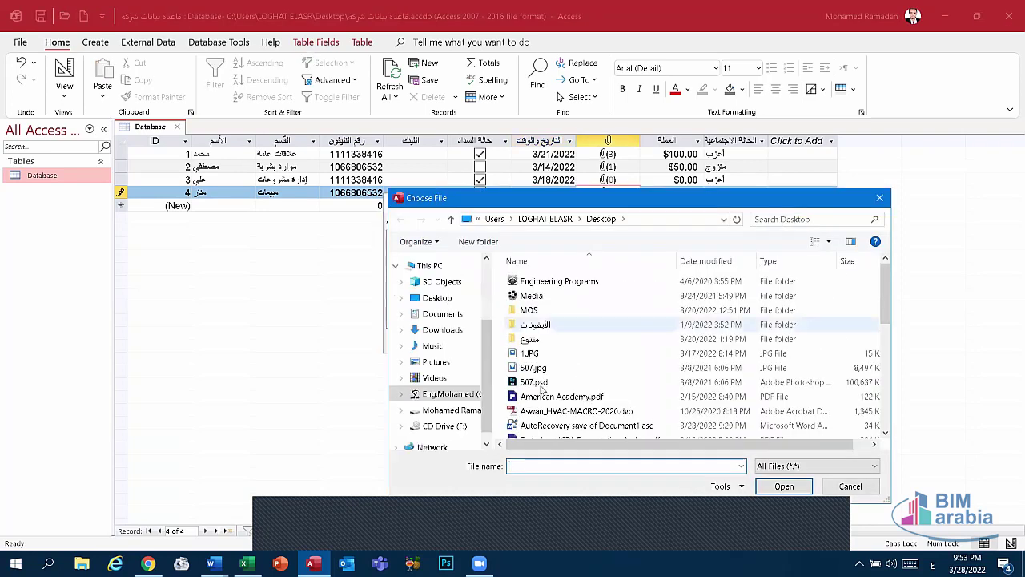
{"action": "left_click", "coordinate": [561, 396]}
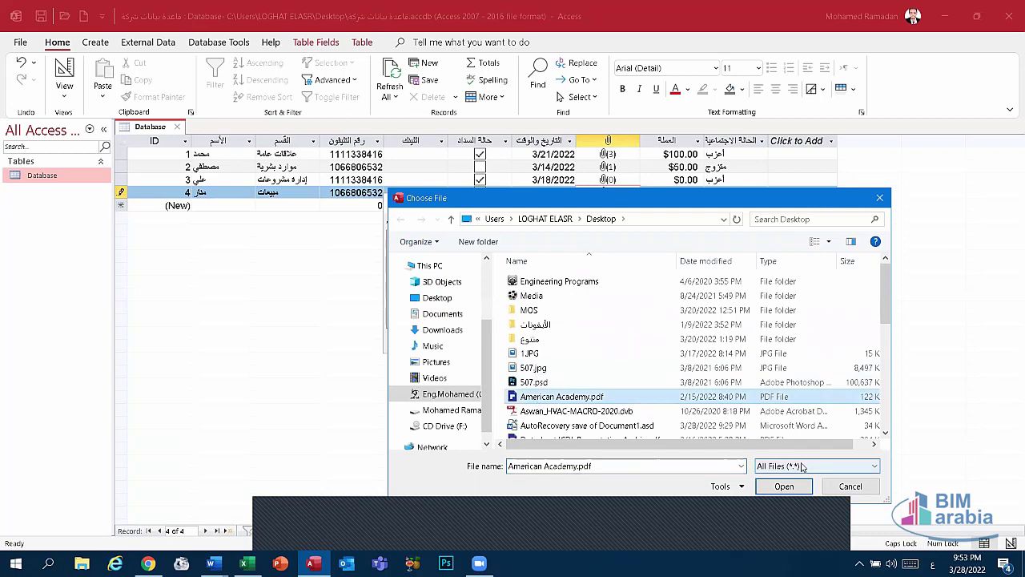
{"action": "left_click", "coordinate": [785, 486]}
{"action": "left_click", "coordinate": [564, 338]}
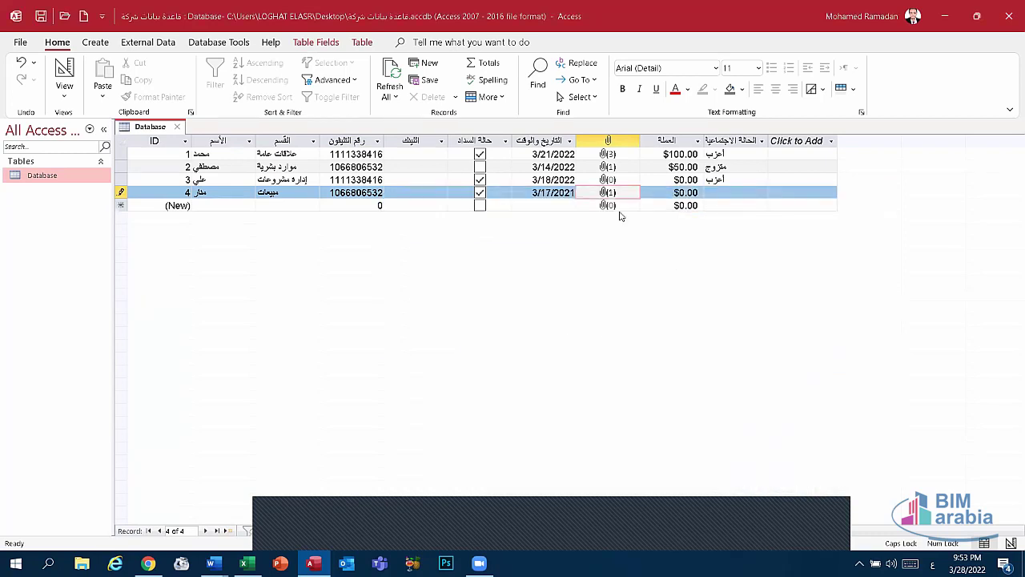
Set record 4's amount to $25.00 and status to مطلقة, then start a new record.
{"action": "left_click", "coordinate": [671, 192]}
{"action": "left_click_drag", "start_coordinate": [677, 192], "coordinate": [697, 192]}
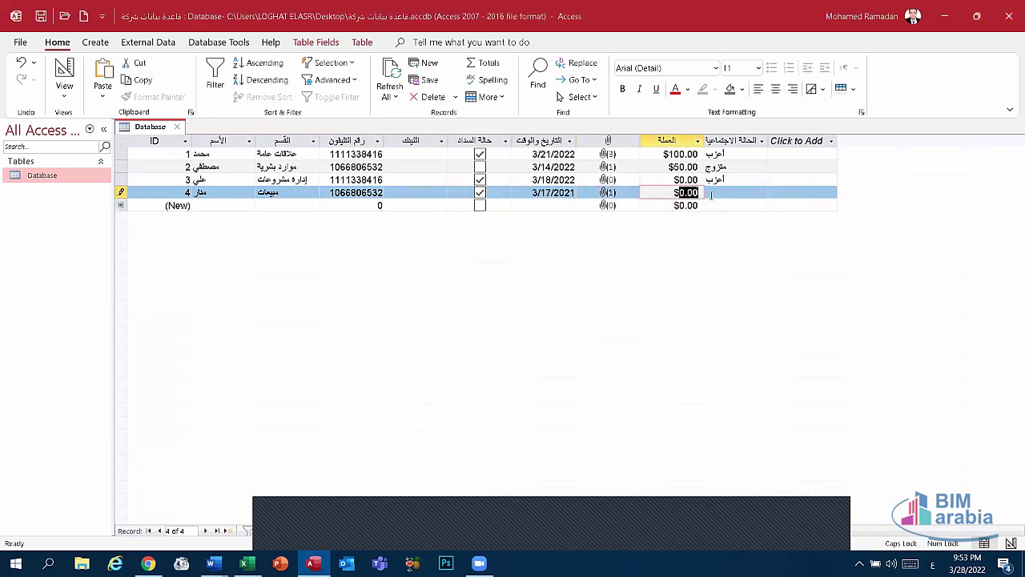
{"action": "type", "text": "25"}
{"action": "key", "text": "Tab"}
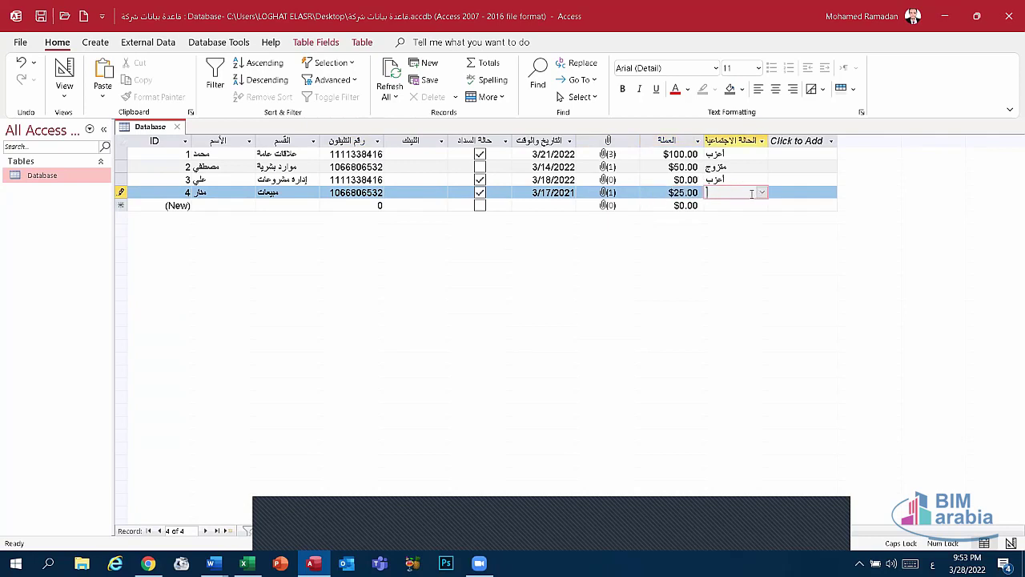
{"action": "left_click", "coordinate": [762, 192]}
{"action": "left_click", "coordinate": [724, 243]}
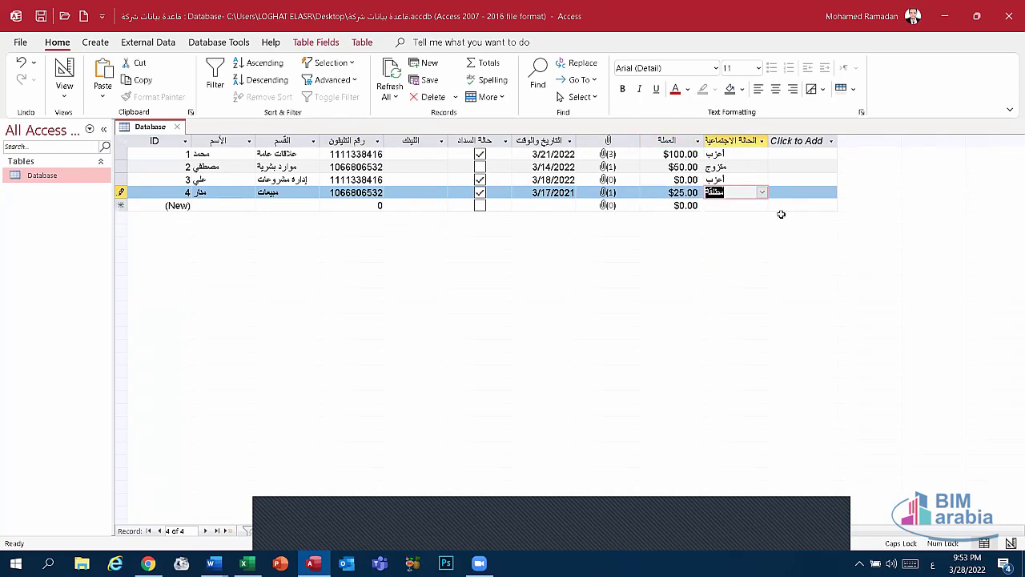
{"action": "key", "text": "Tab"}
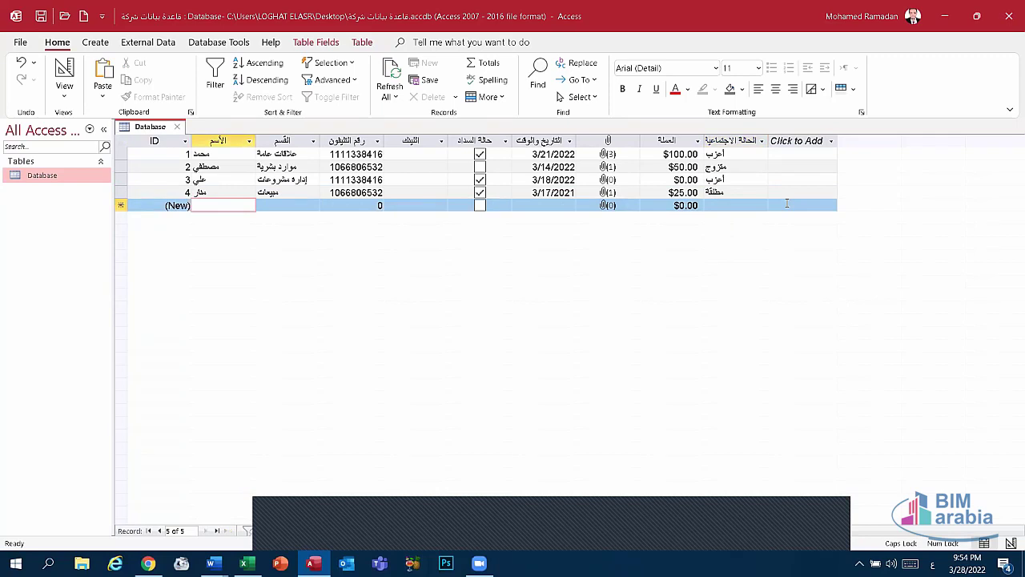
Enter record 5's employee name, department and phone number, leaving it unpaid.
{"action": "type", "text": "ميار"}
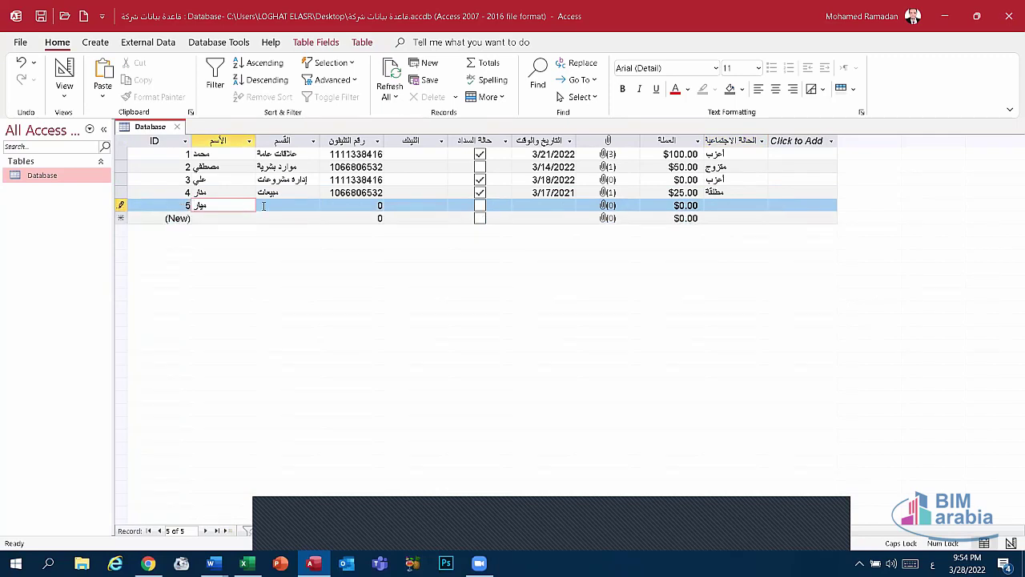
{"action": "left_click", "coordinate": [263, 206]}
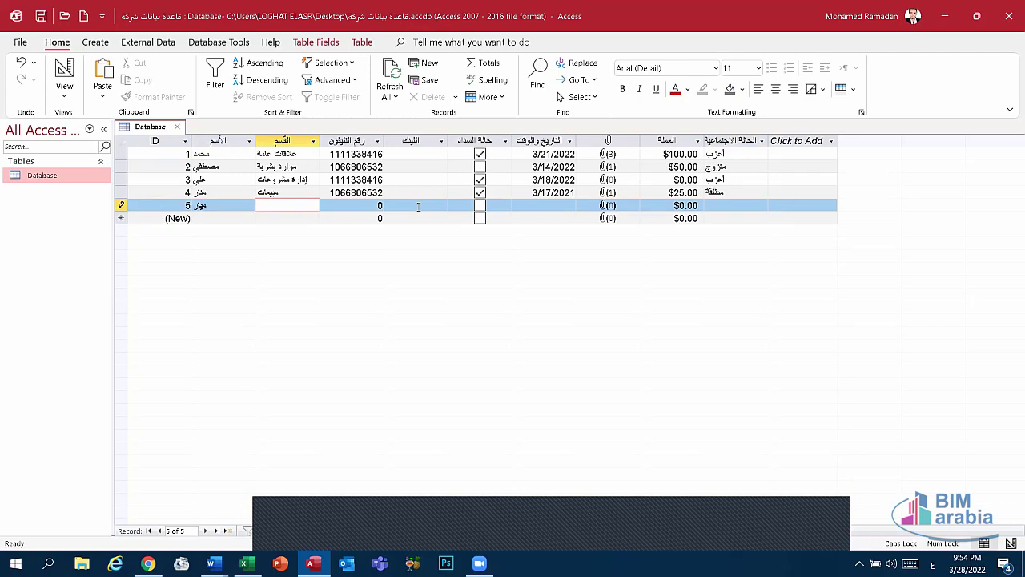
{"action": "type", "text": "جرافيك"}
{"action": "left_click", "coordinate": [356, 205]}
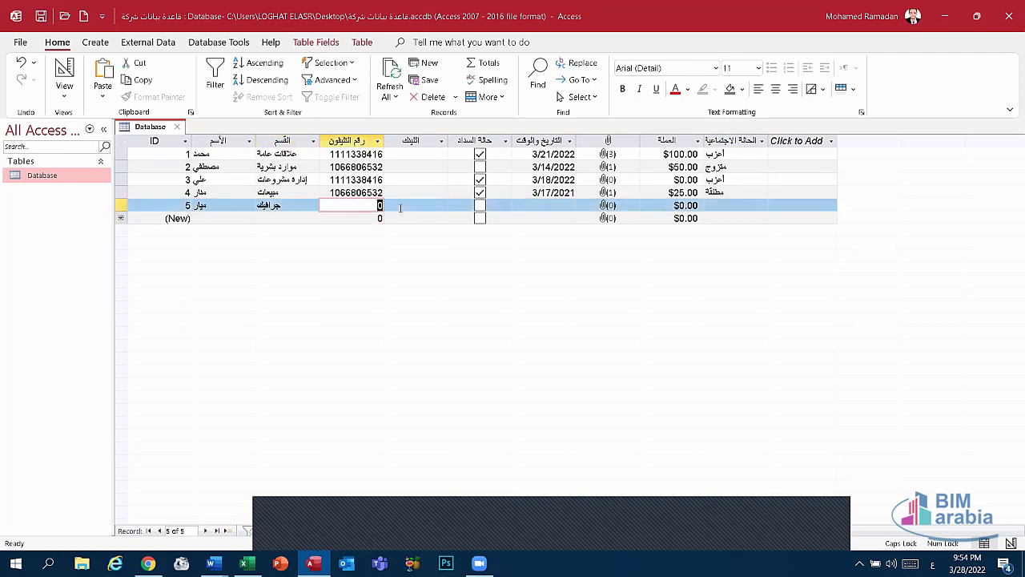
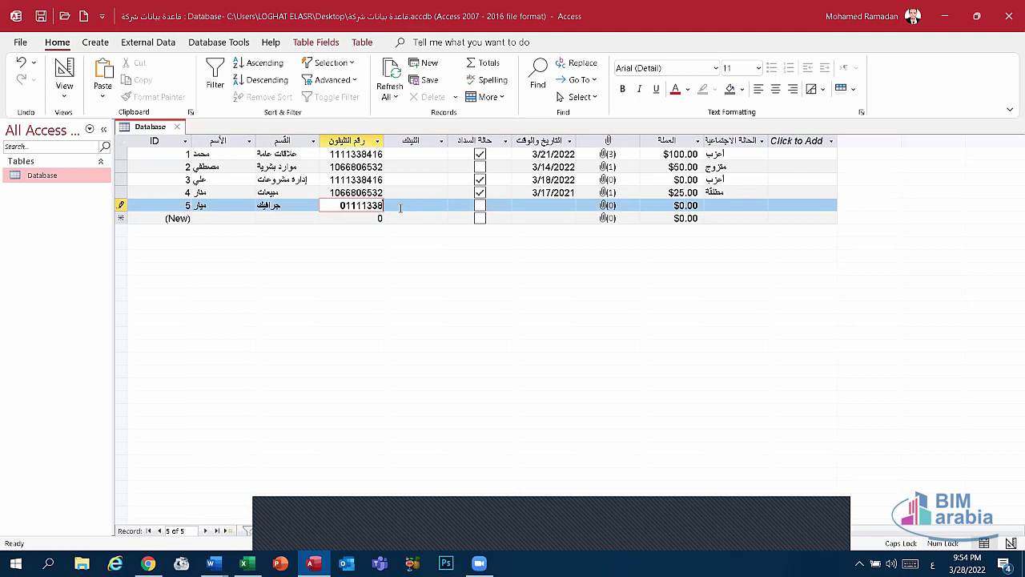
{"action": "key", "text": "Tab"}
{"action": "left_click", "coordinate": [480, 205]}
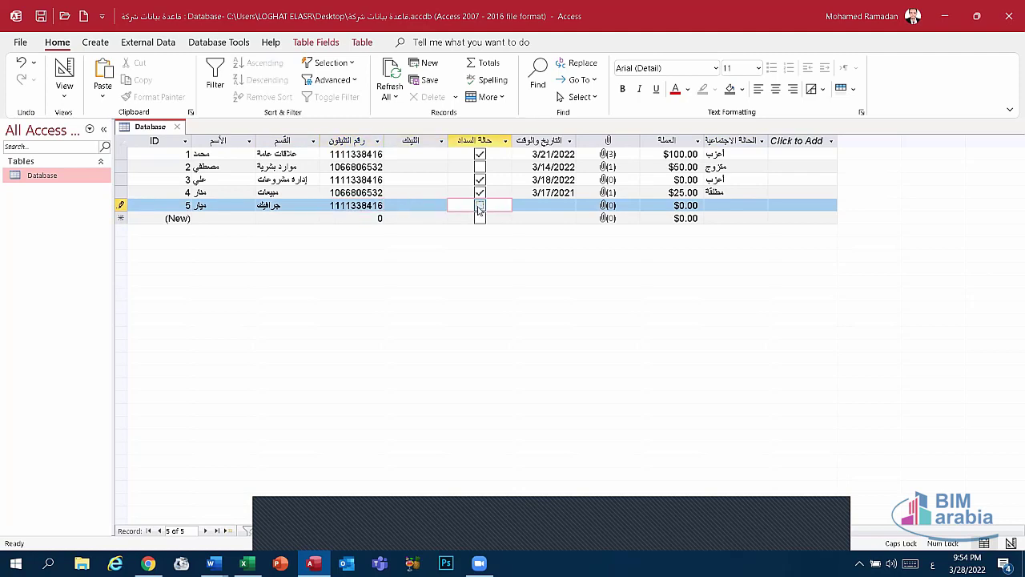
{"action": "key", "text": "Tab"}
{"action": "left_click", "coordinate": [478, 206]}
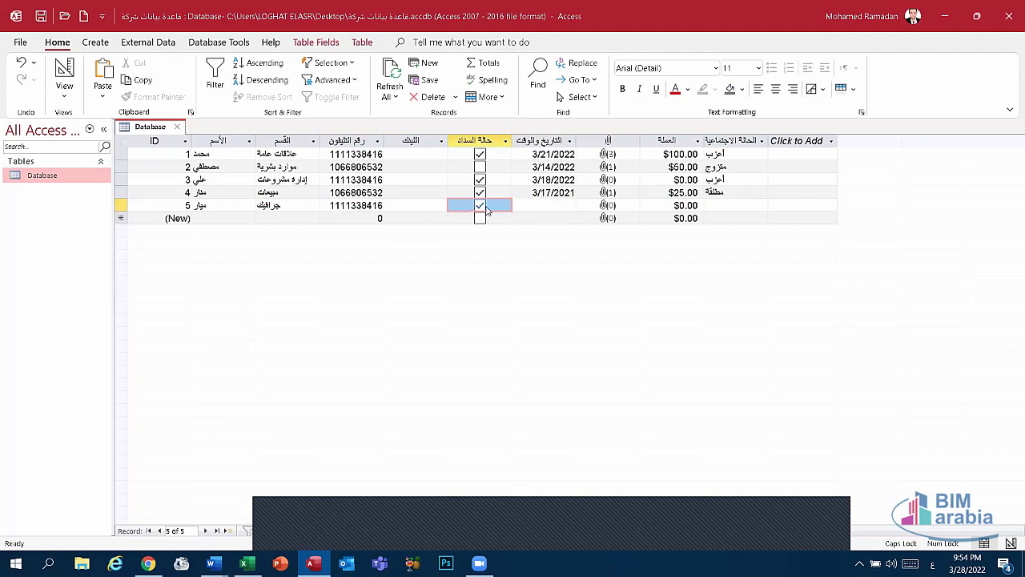
Set record 5's date to 3 March 2022 from the calendar.
{"action": "left_click", "coordinate": [531, 203]}
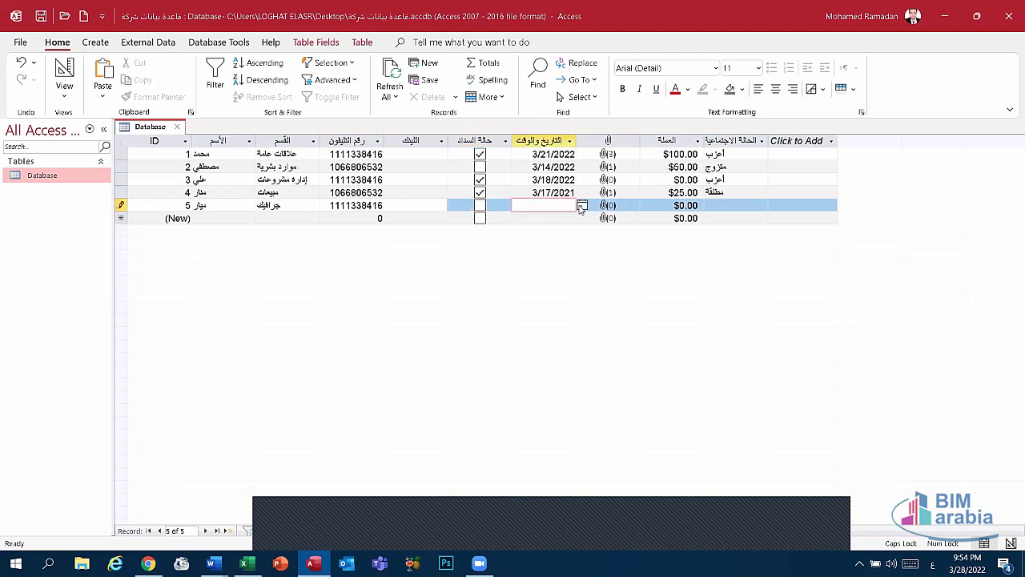
{"action": "left_click", "coordinate": [581, 206]}
{"action": "left_click", "coordinate": [548, 249]}
Attach Datasheet ICDL Presentation Arabic.pdf to record 5.
{"action": "left_click", "coordinate": [607, 207]}
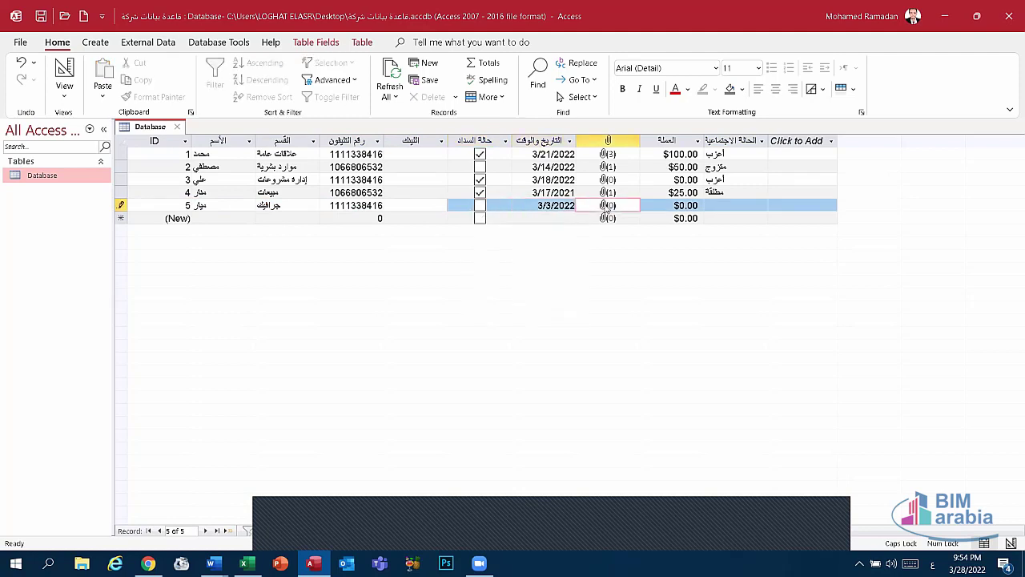
{"action": "double_click", "coordinate": [612, 206]}
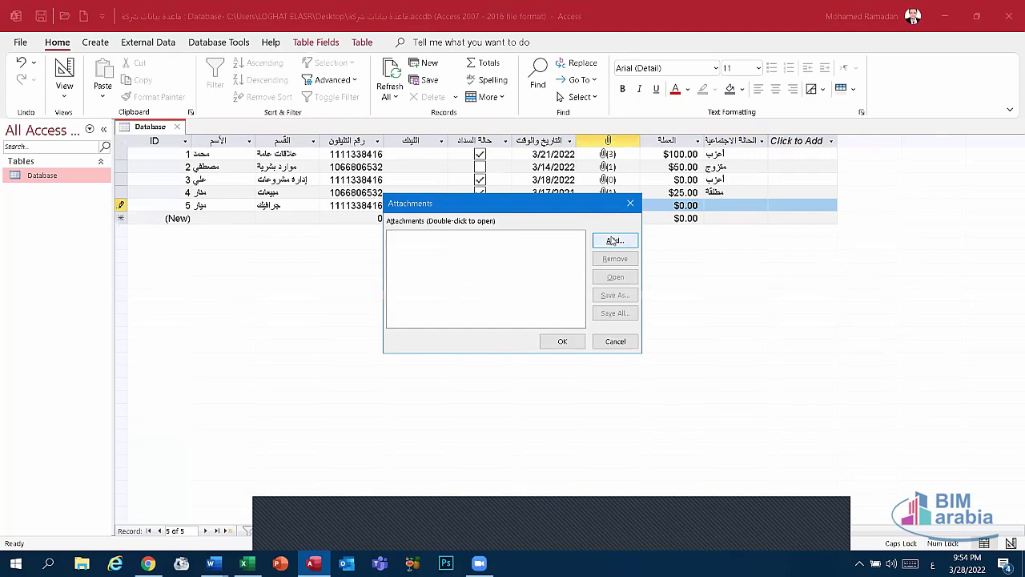
{"action": "left_click", "coordinate": [611, 240]}
{"action": "scroll", "coordinate": [573, 338], "scroll_direction": "down", "scroll_amount": 5}
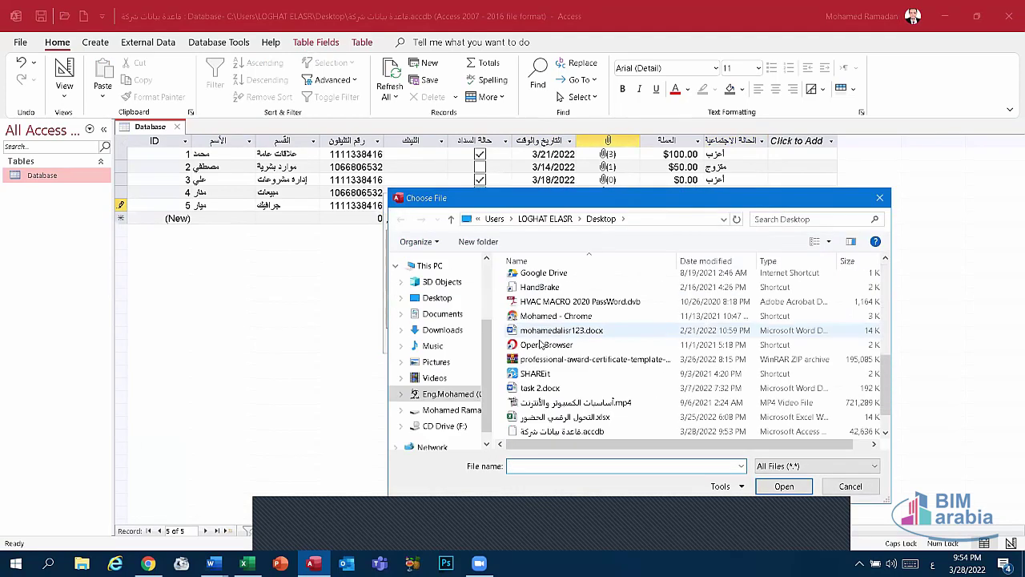
{"action": "scroll", "coordinate": [560, 321], "scroll_direction": "up", "scroll_amount": 3}
{"action": "left_click", "coordinate": [558, 307]}
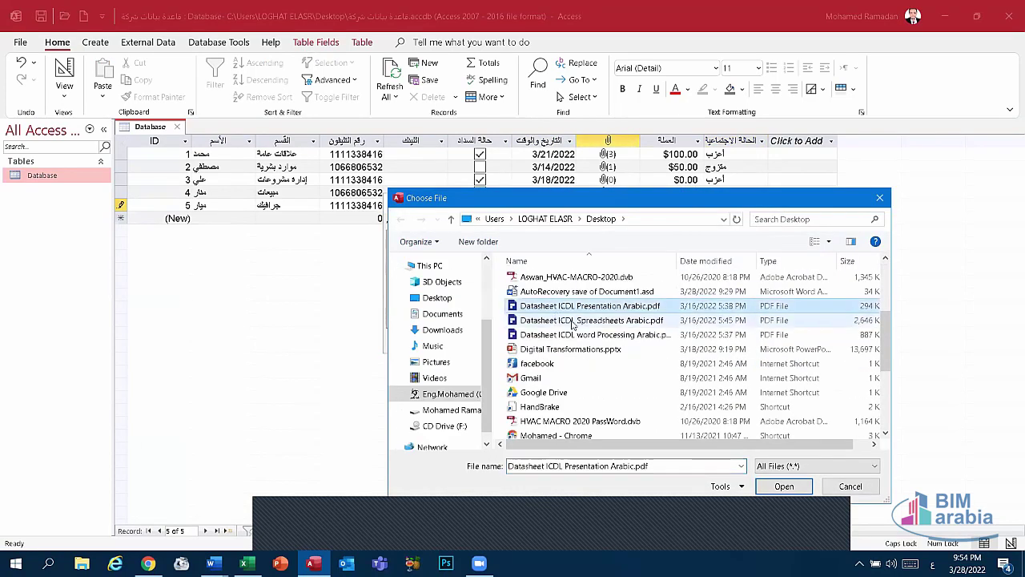
{"action": "left_click", "coordinate": [782, 485]}
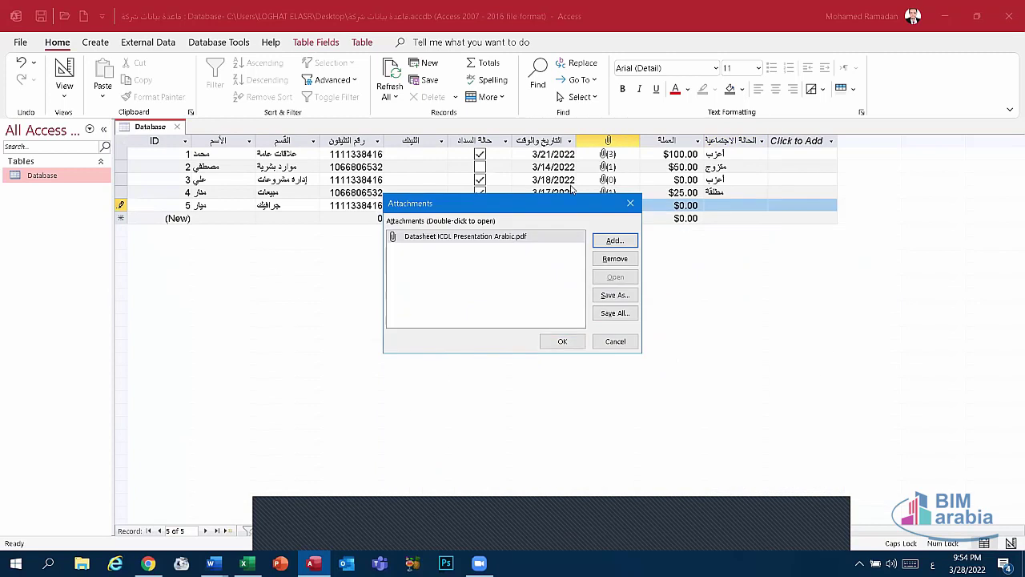
{"action": "left_click", "coordinate": [558, 342]}
Set record 5's marital status to أرملة.
{"action": "left_click", "coordinate": [674, 205]}
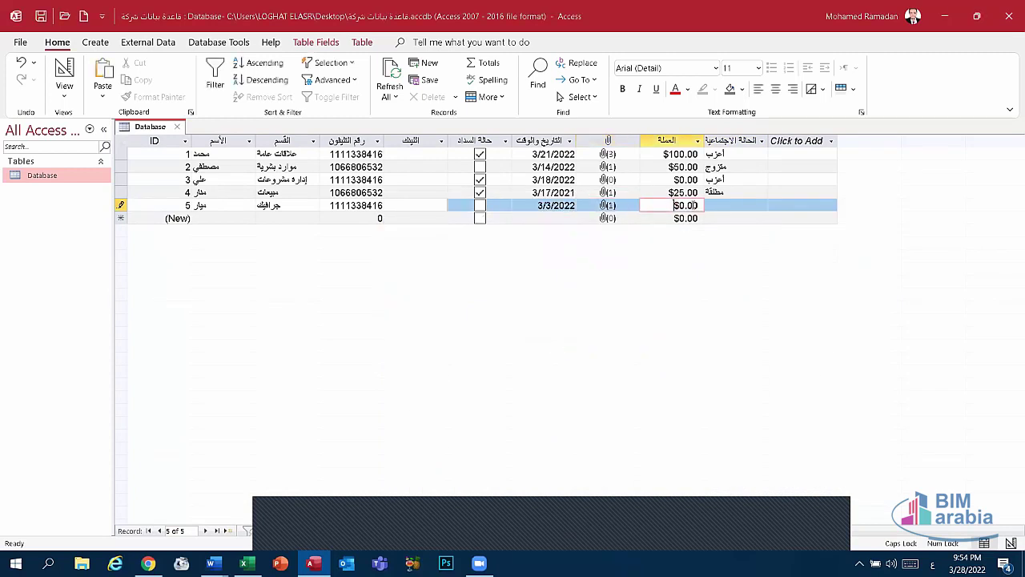
{"action": "left_click", "coordinate": [710, 206]}
{"action": "left_click", "coordinate": [761, 205]}
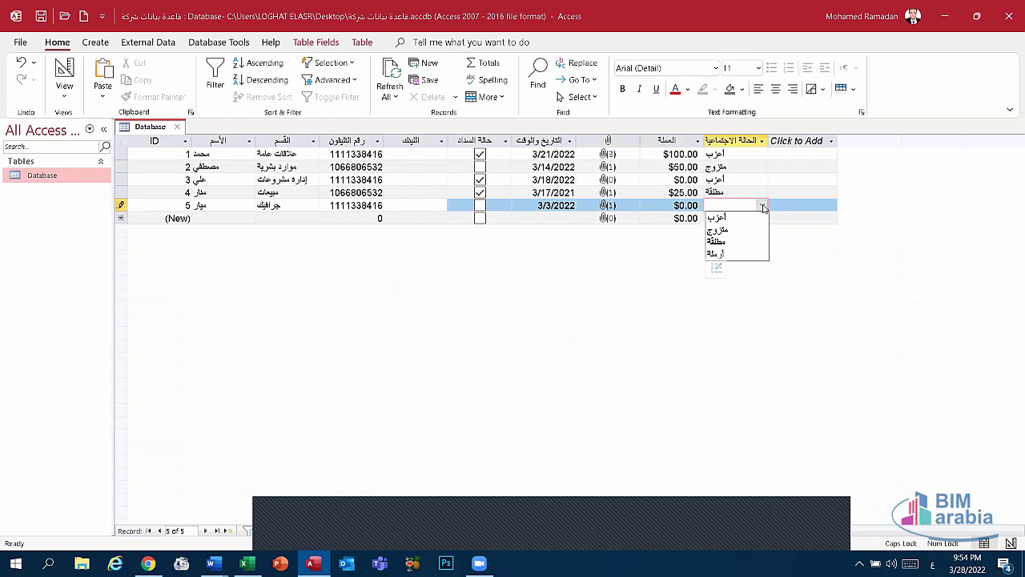
{"action": "left_click", "coordinate": [729, 248]}
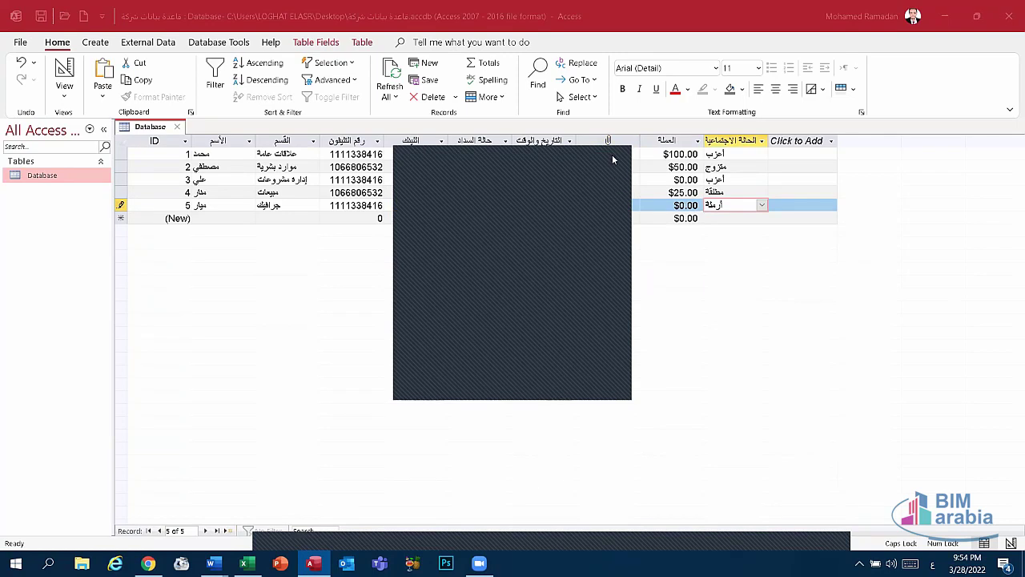
Replace record 3's date value of 3/18/2022 with the time 2:30:00 AM.
{"action": "left_click", "coordinate": [560, 179]}
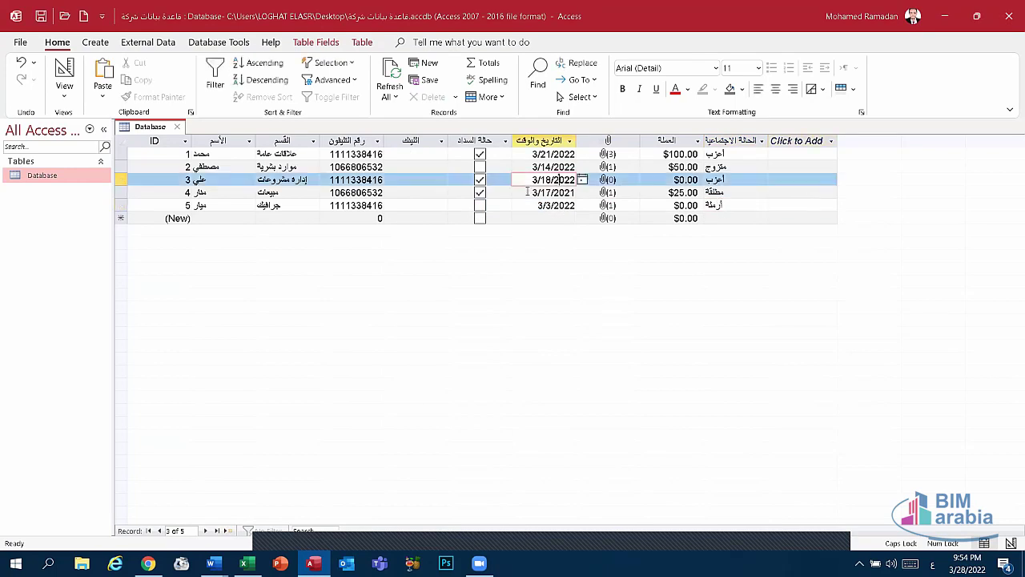
{"action": "left_click", "coordinate": [582, 180]}
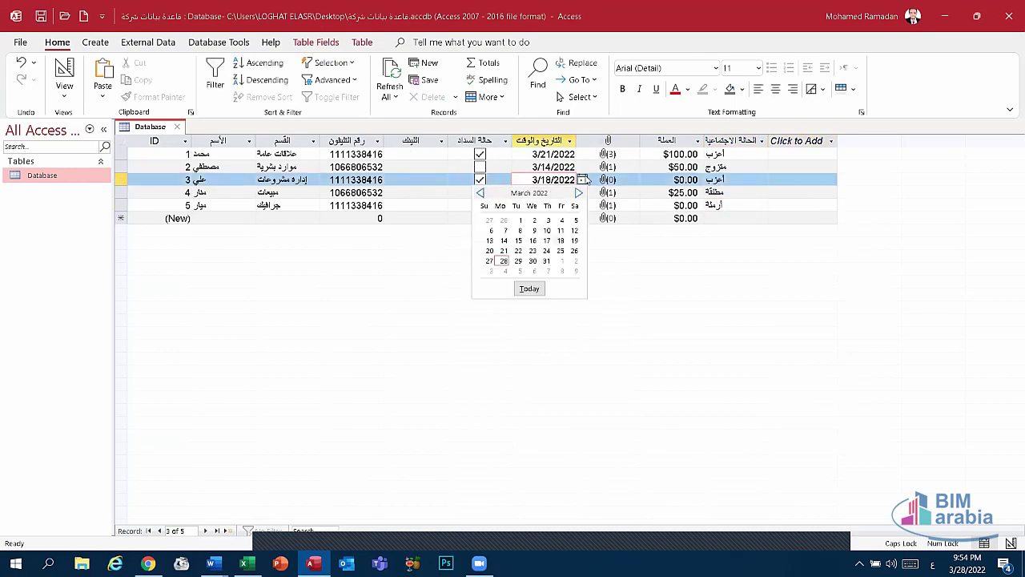
{"action": "left_click", "coordinate": [529, 288]}
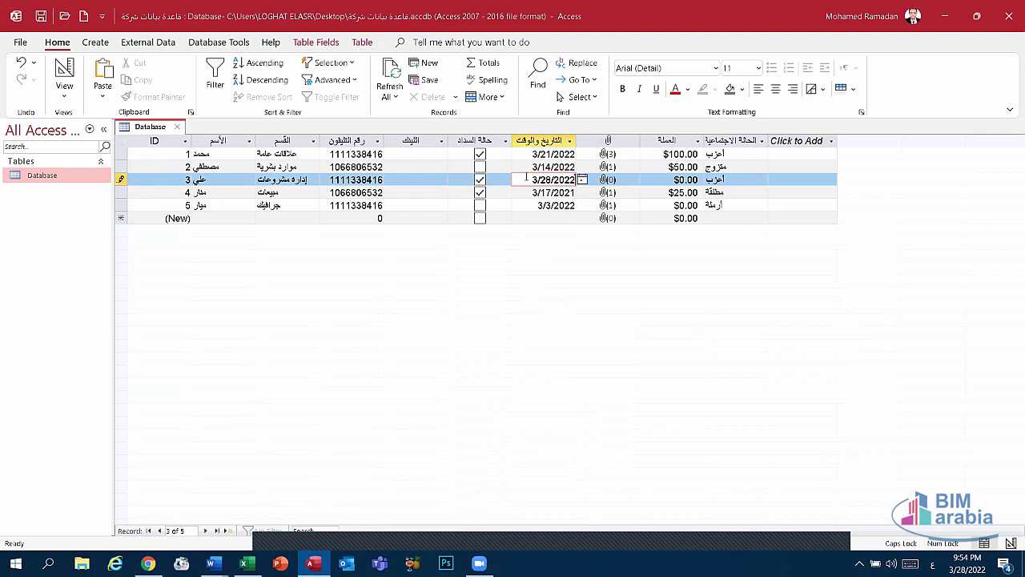
{"action": "left_click_drag", "start_coordinate": [526, 178], "coordinate": [576, 180]}
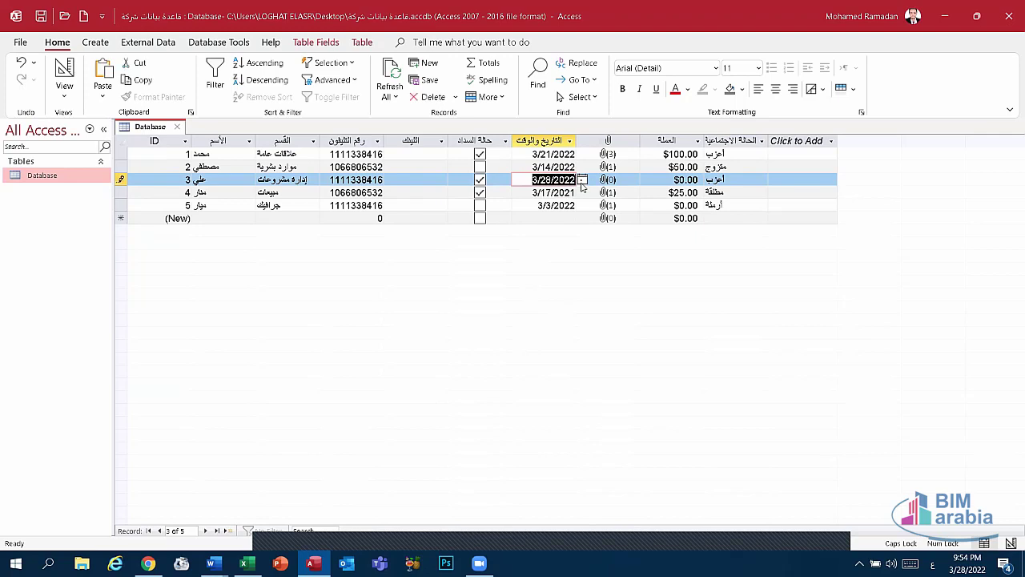
{"action": "type", "text": "02"}
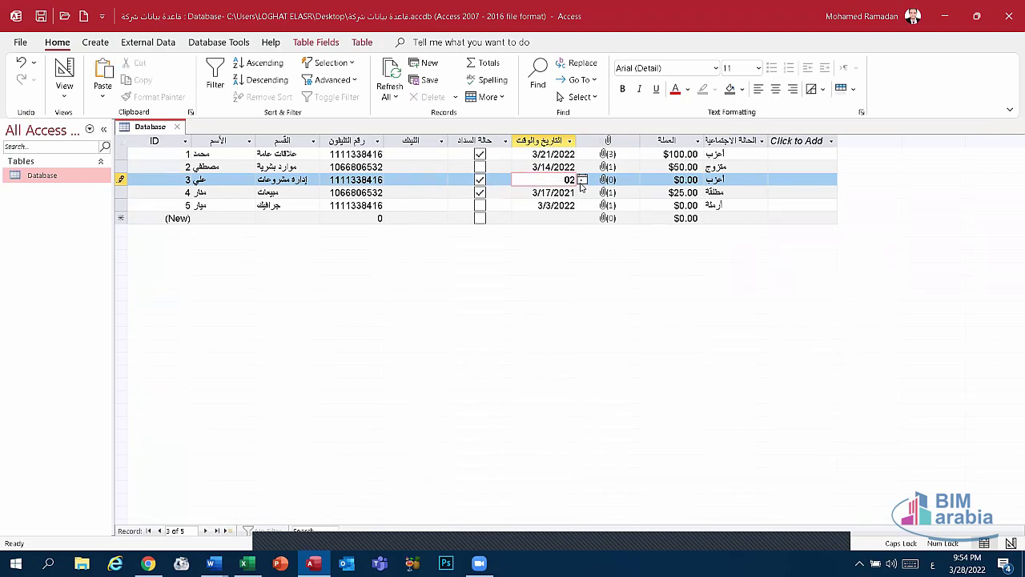
{"action": "type", "text": ":3"}
{"action": "type", "text": "9"}
{"action": "key", "text": "BackSpace"}
{"action": "type", "text": "0"}
{"action": "key", "text": "Tab"}
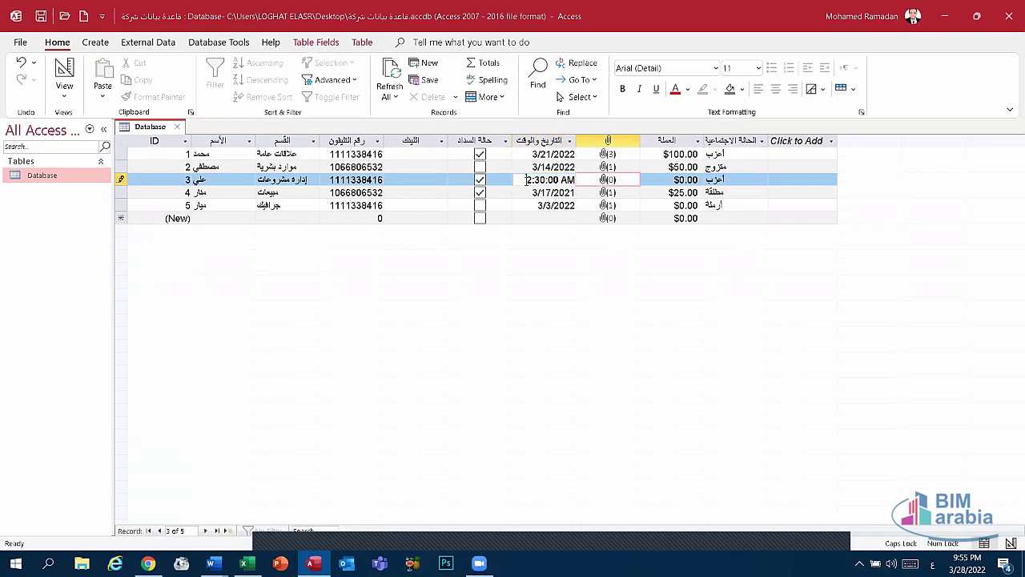
{"action": "left_click", "coordinate": [526, 179]}
{"action": "left_click_drag", "start_coordinate": [526, 179], "coordinate": [597, 189]}
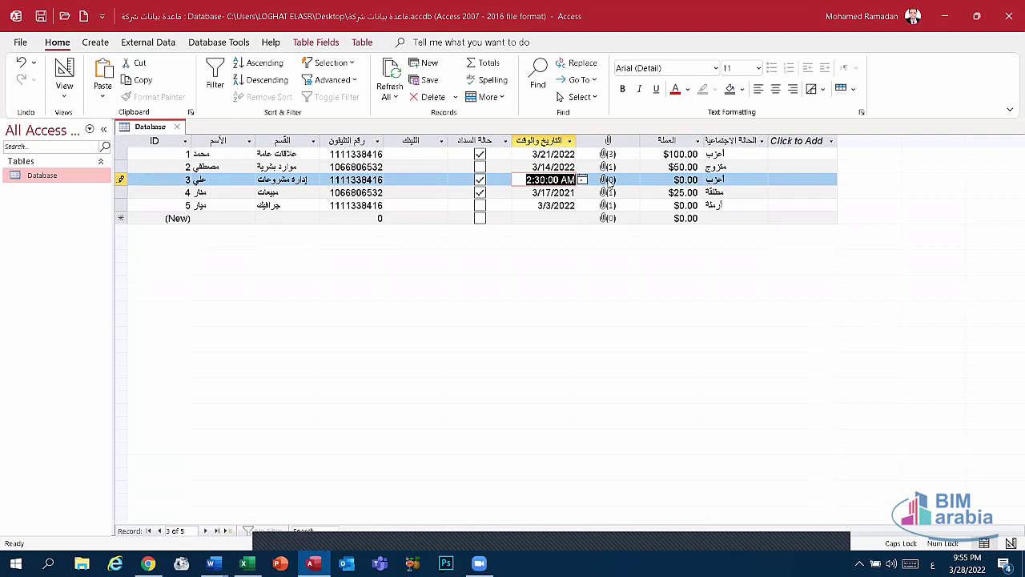
{"action": "key", "text": "Tab"}
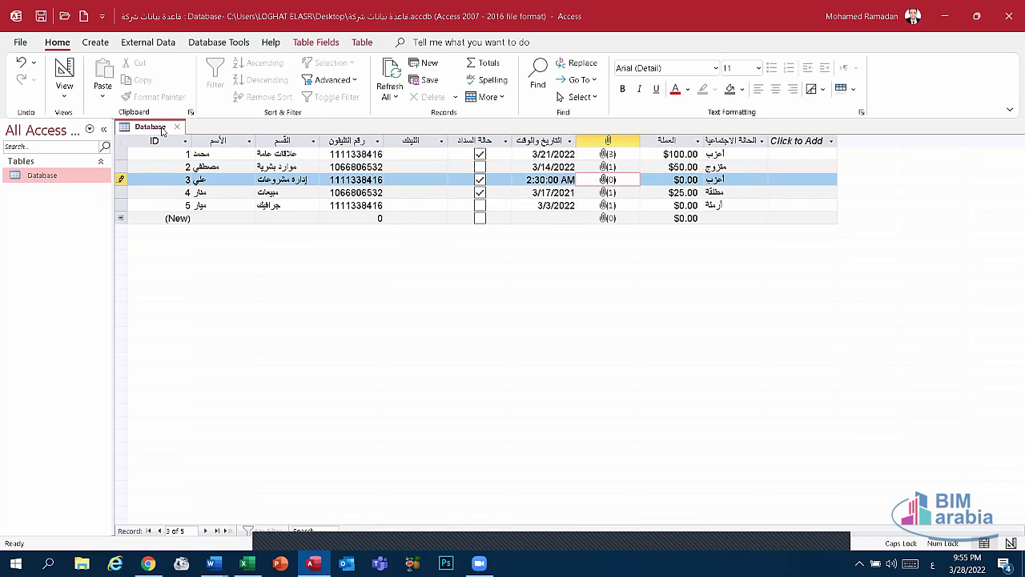
Save the Database table and select the first record by its row selector.
{"action": "right_click", "coordinate": [159, 130]}
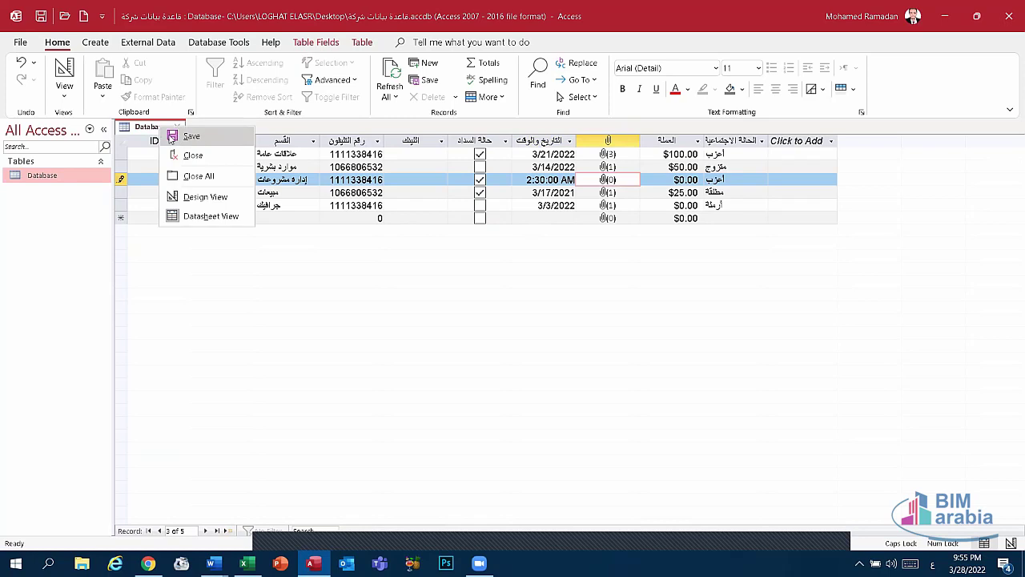
{"action": "left_click", "coordinate": [176, 134]}
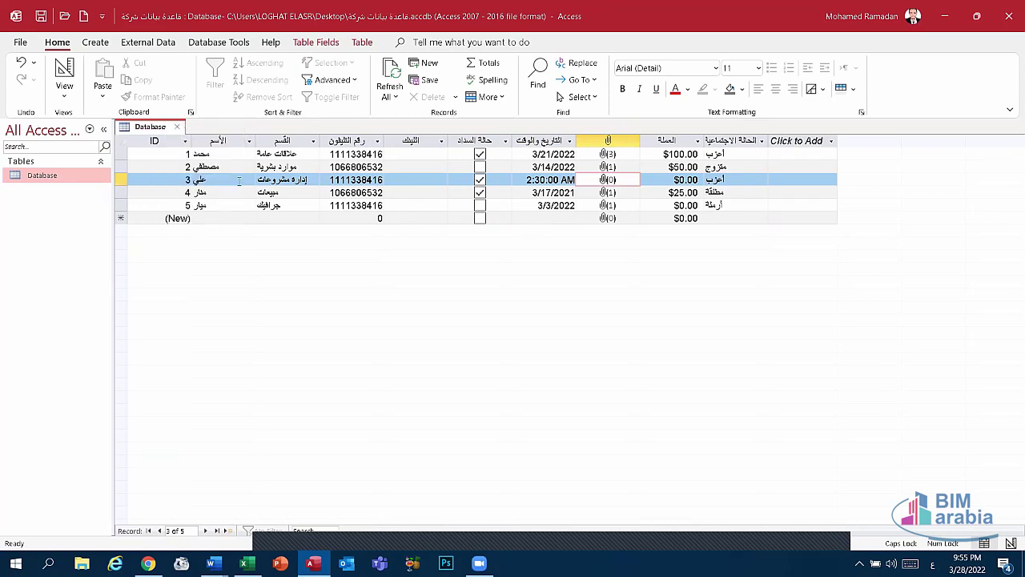
{"action": "left_click", "coordinate": [228, 183]}
{"action": "left_click", "coordinate": [125, 155]}
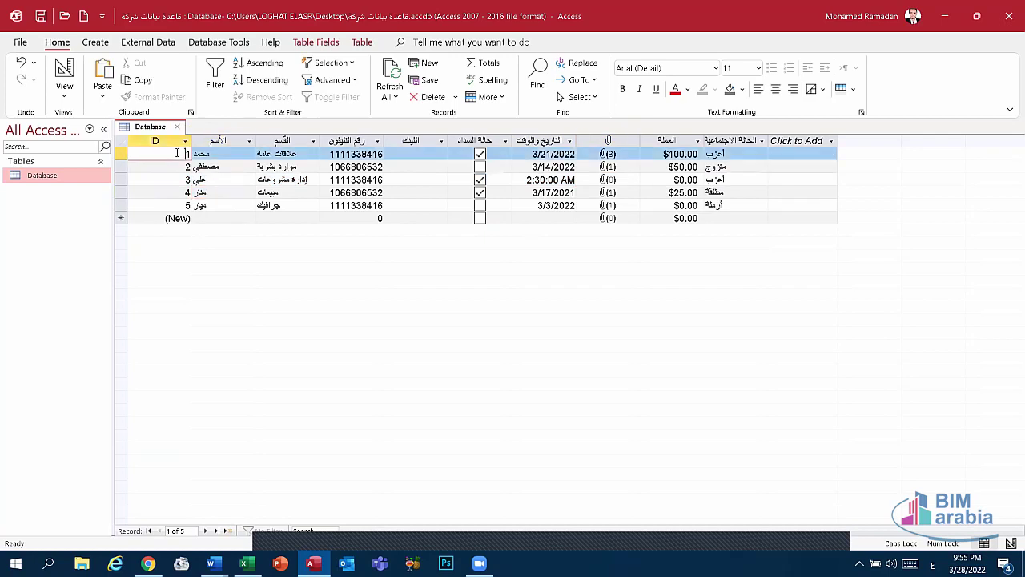
{"action": "left_click", "coordinate": [122, 154]}
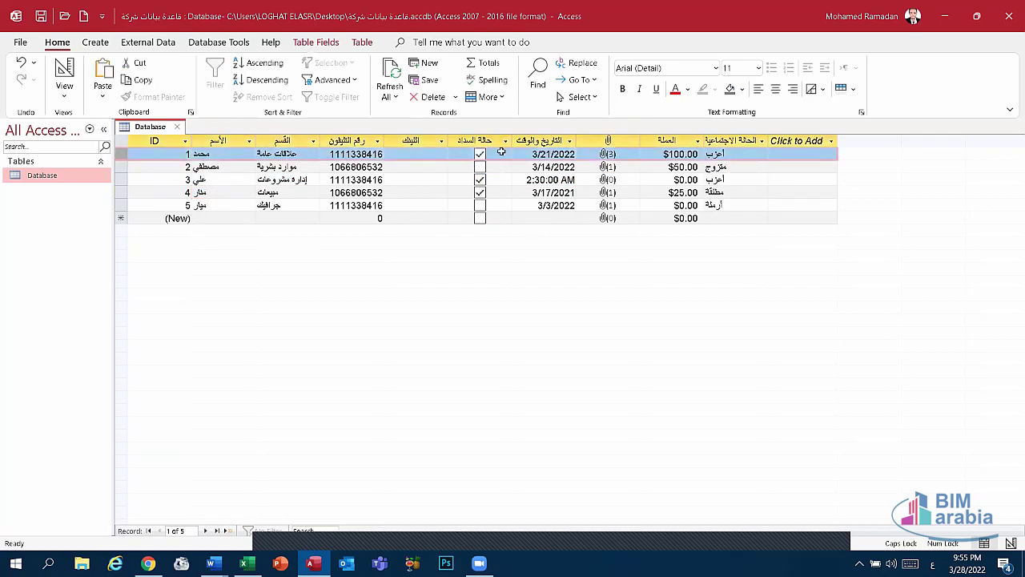
Try more record selections, then switch briefly to the Excel workbook and back.
{"action": "left_click", "coordinate": [360, 176]}
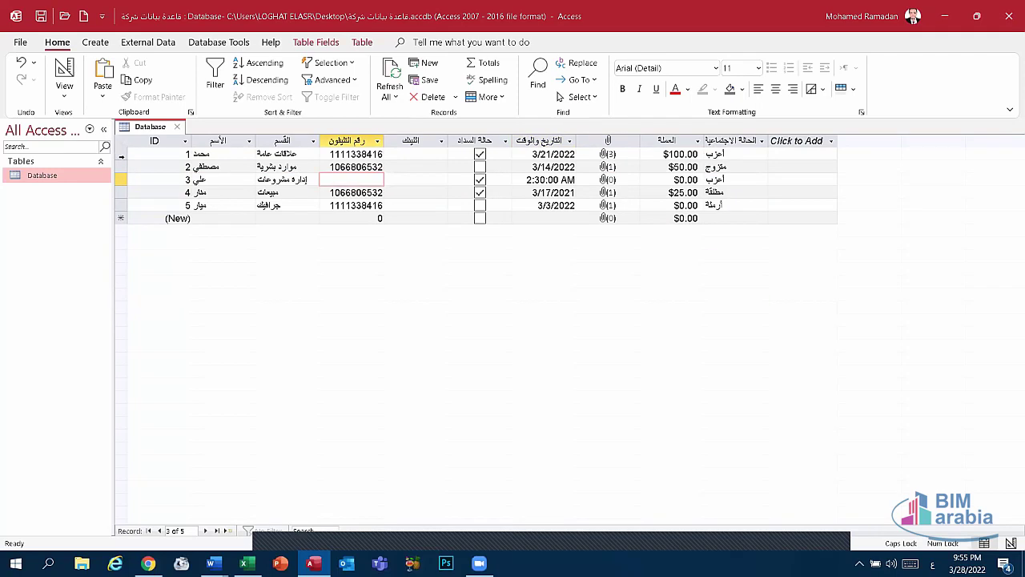
{"action": "left_click", "coordinate": [122, 155]}
{"action": "left_click", "coordinate": [151, 152]}
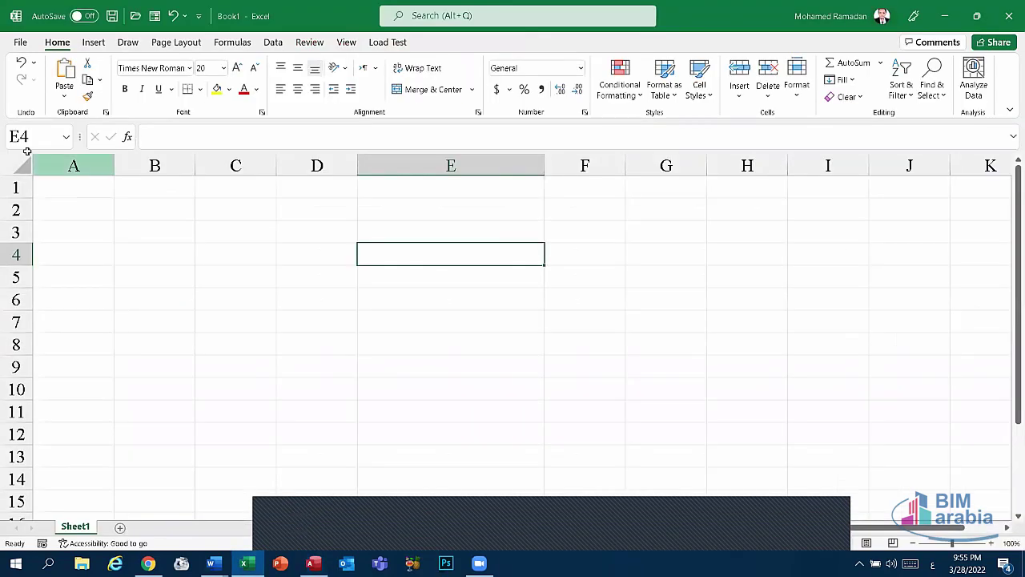
{"action": "left_click", "coordinate": [20, 167]}
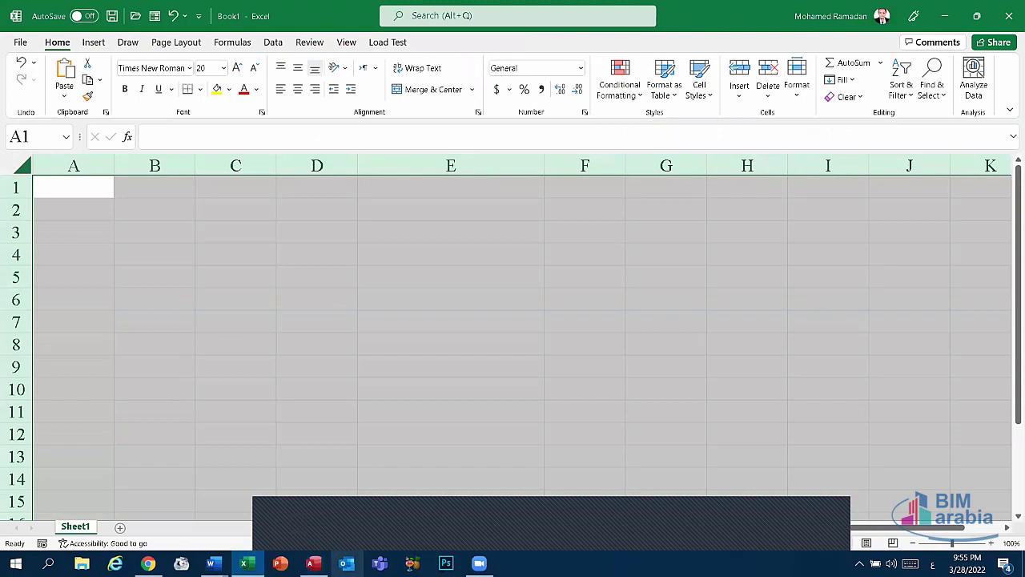
{"action": "left_click", "coordinate": [313, 563]}
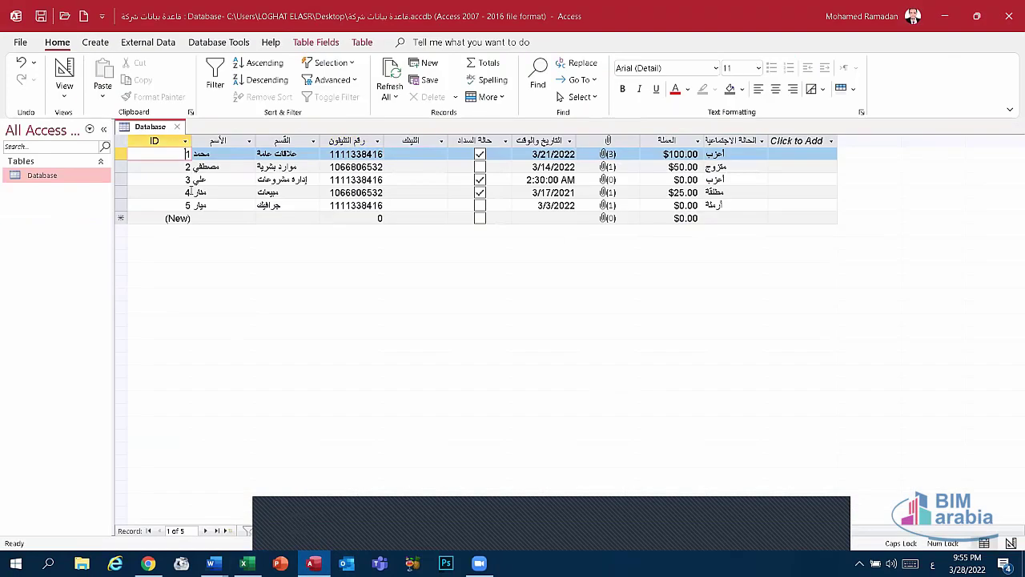
Select all five employee records with the datasheet's select-all corner box.
{"action": "left_click", "coordinate": [122, 141]}
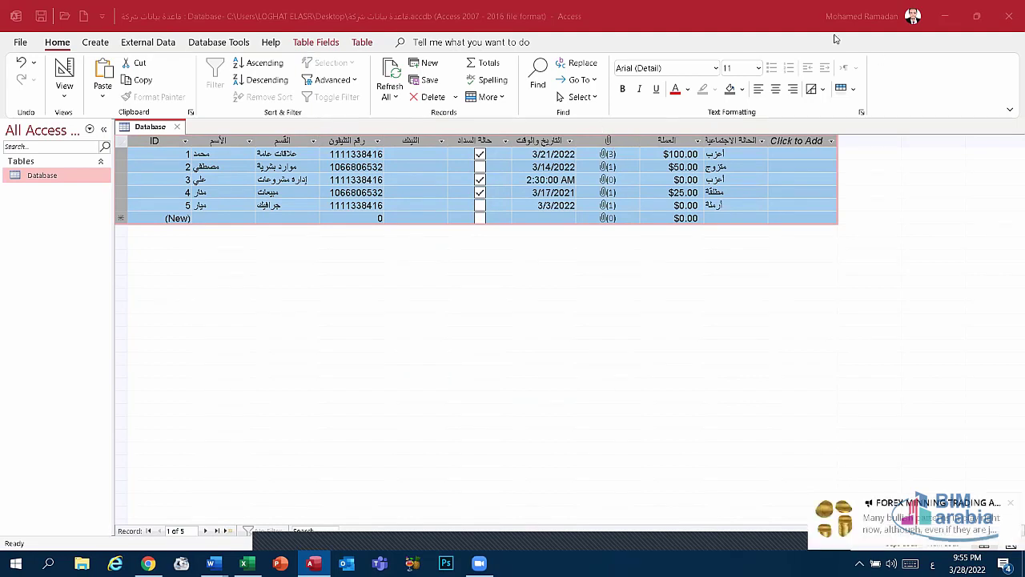
{"action": "left_click", "coordinate": [1013, 509]}
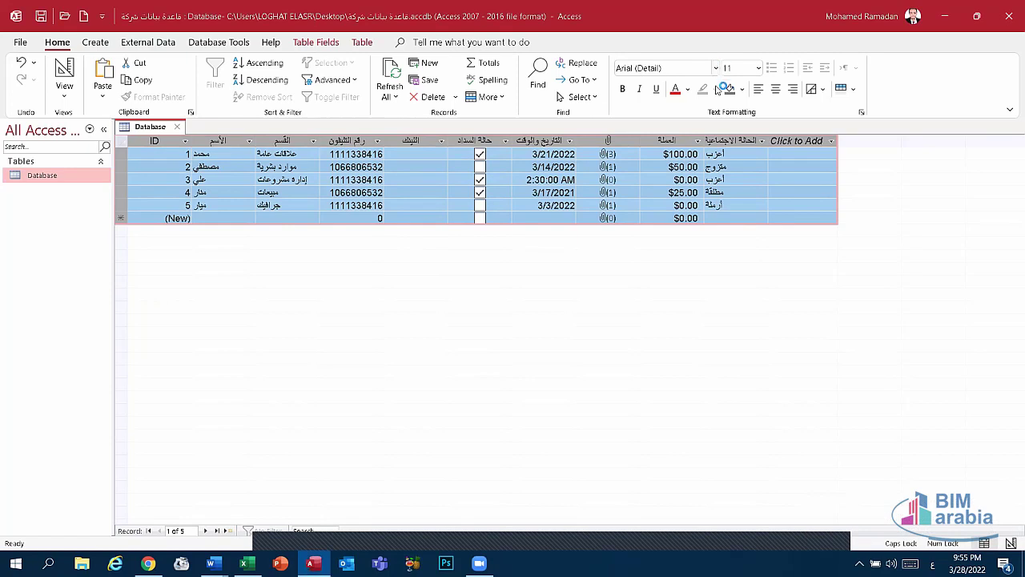
Format the datasheet text as Algerian 16, bold, italic, underlined and red.
{"action": "left_click", "coordinate": [715, 68]}
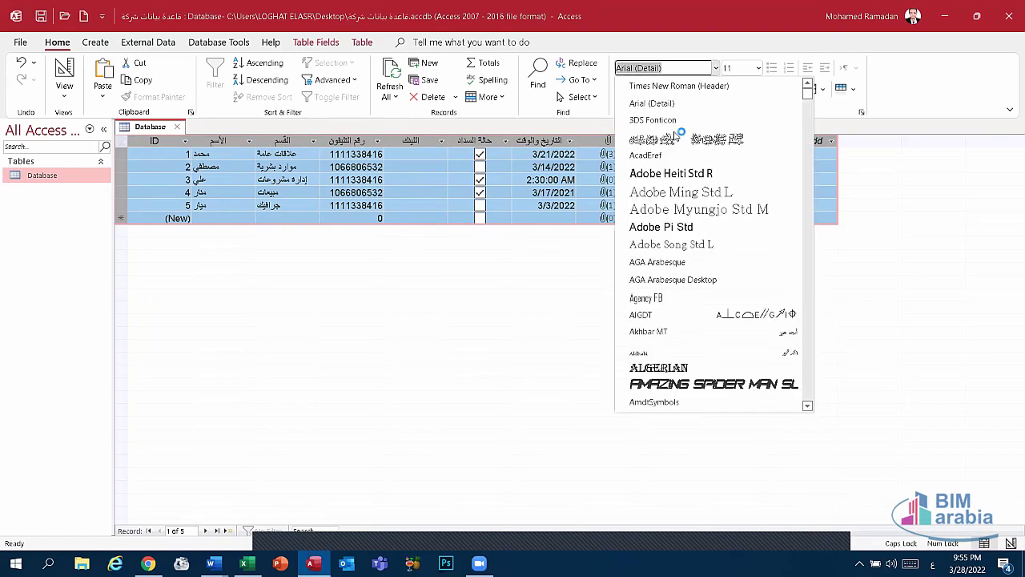
{"action": "left_click", "coordinate": [672, 368]}
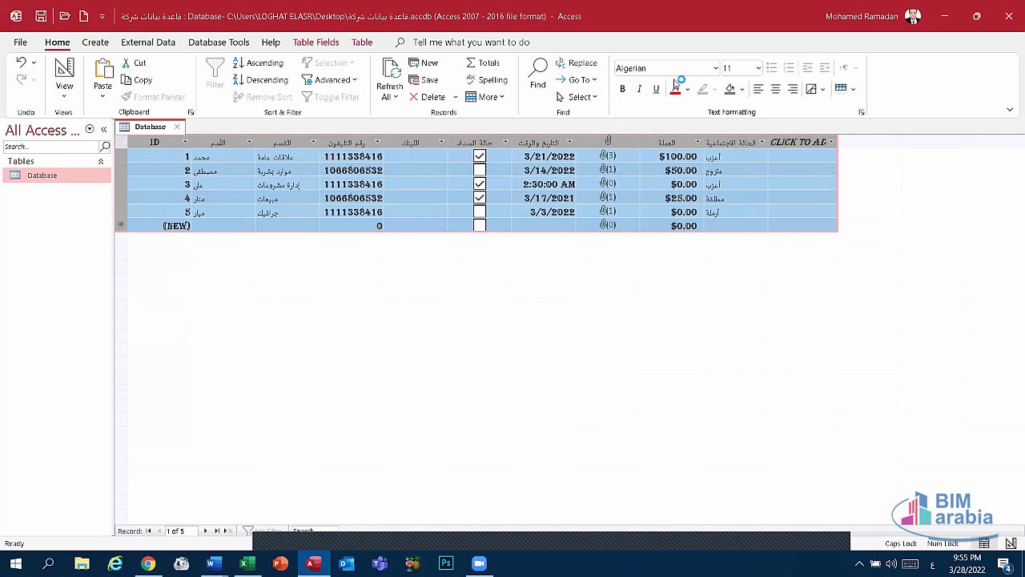
{"action": "left_click", "coordinate": [758, 68]}
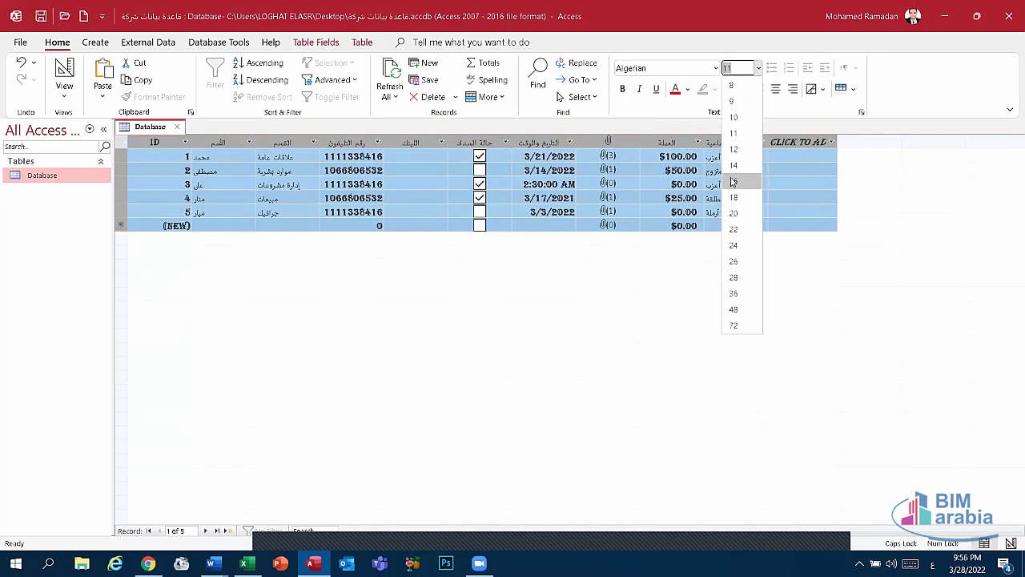
{"action": "left_click", "coordinate": [731, 178]}
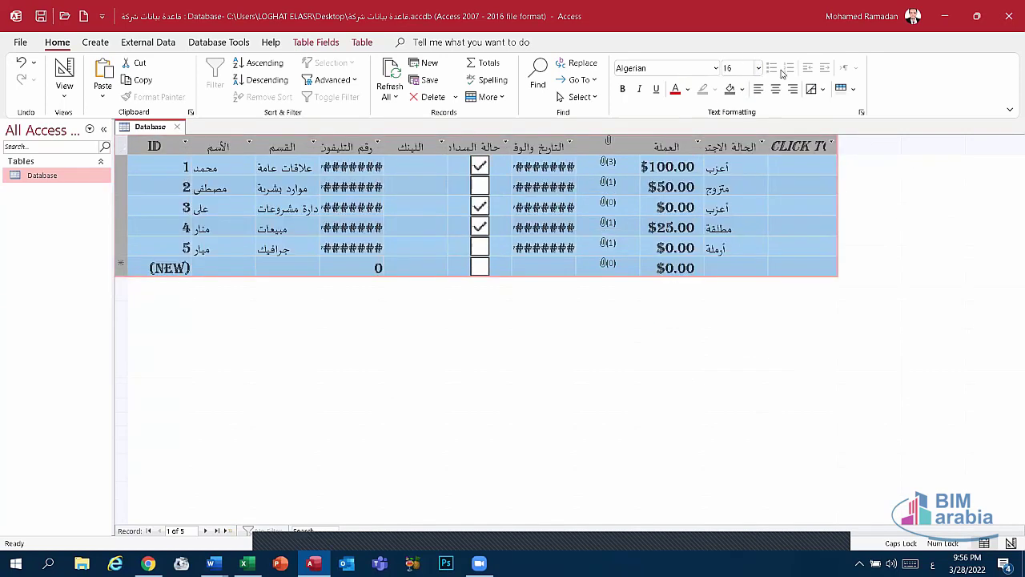
{"action": "left_click", "coordinate": [622, 89]}
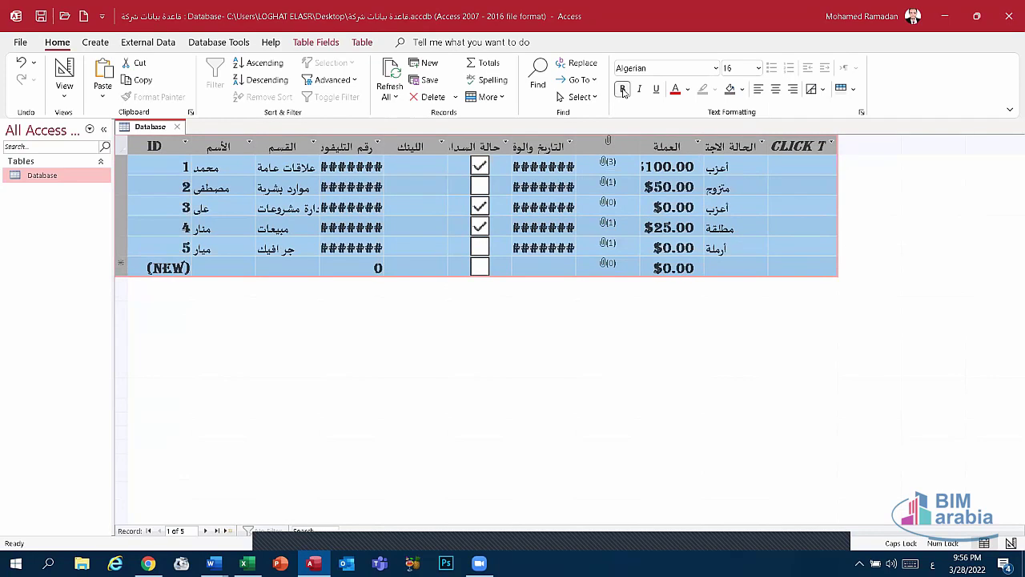
{"action": "left_click", "coordinate": [637, 89]}
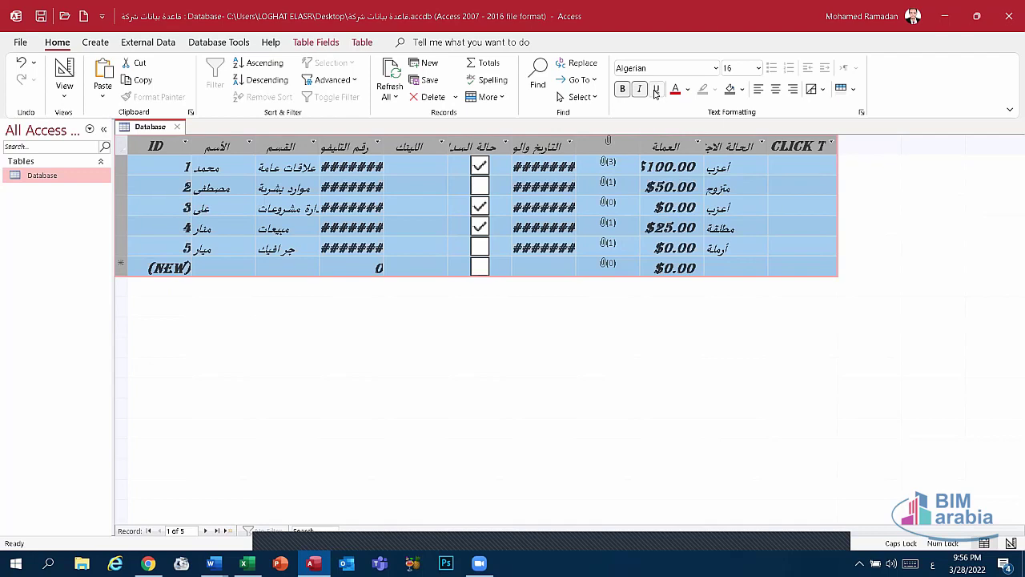
{"action": "left_click", "coordinate": [655, 89]}
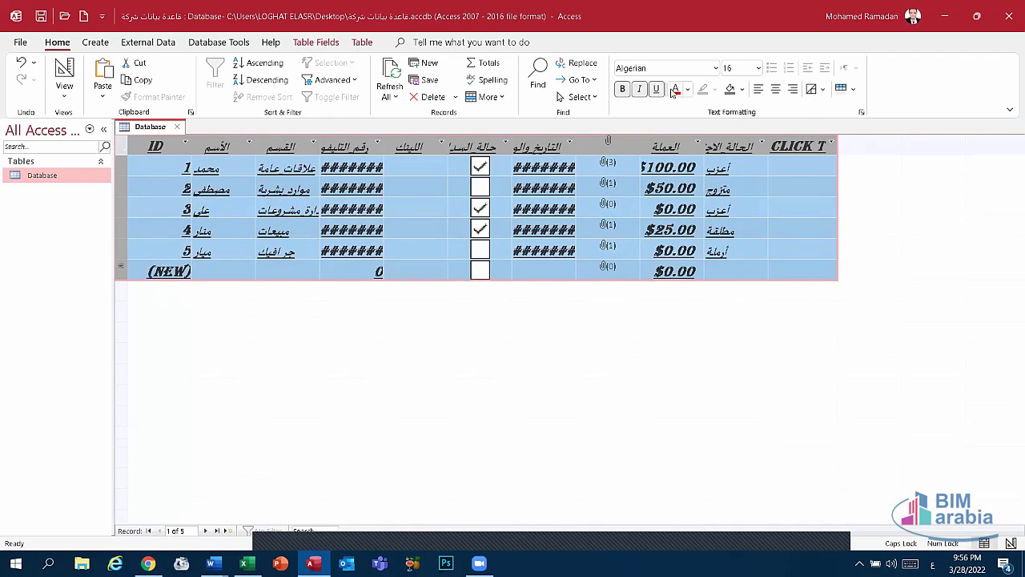
{"action": "left_click", "coordinate": [673, 89]}
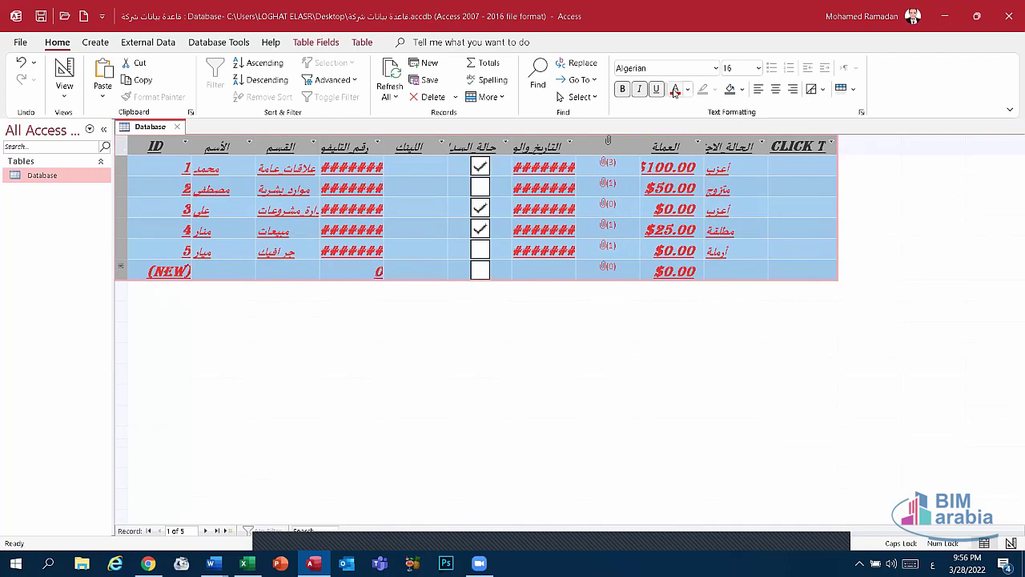
Try orange and pale blue-grey background colours, then reset the background to white.
{"action": "left_click", "coordinate": [730, 90]}
{"action": "left_click", "coordinate": [742, 90]}
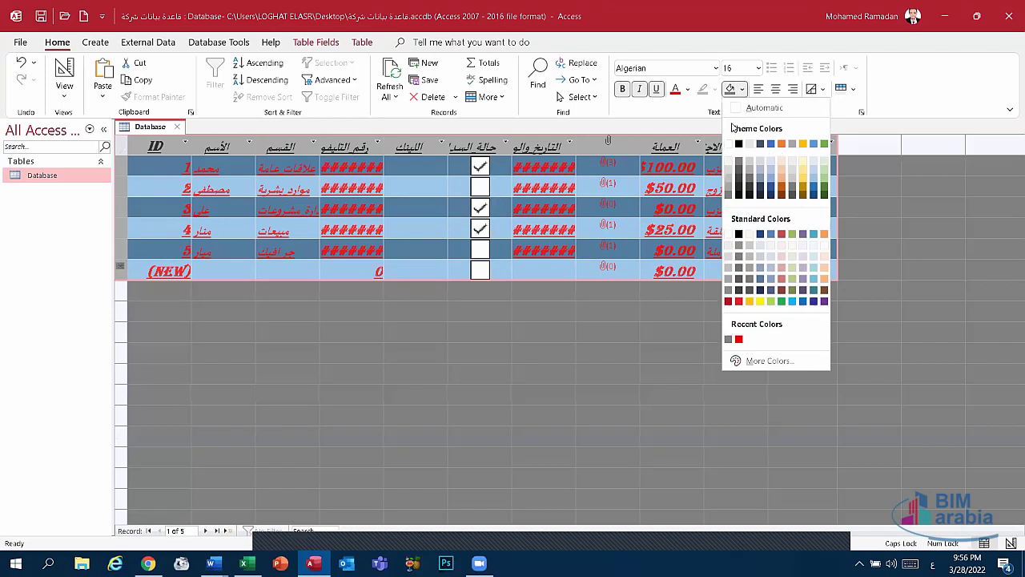
{"action": "left_click", "coordinate": [781, 144]}
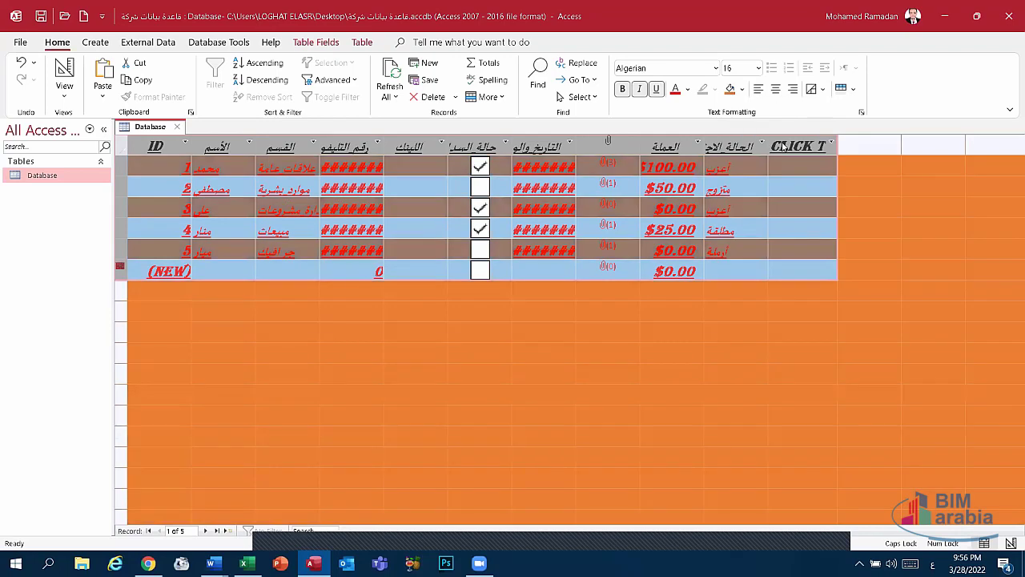
{"action": "left_click", "coordinate": [741, 90]}
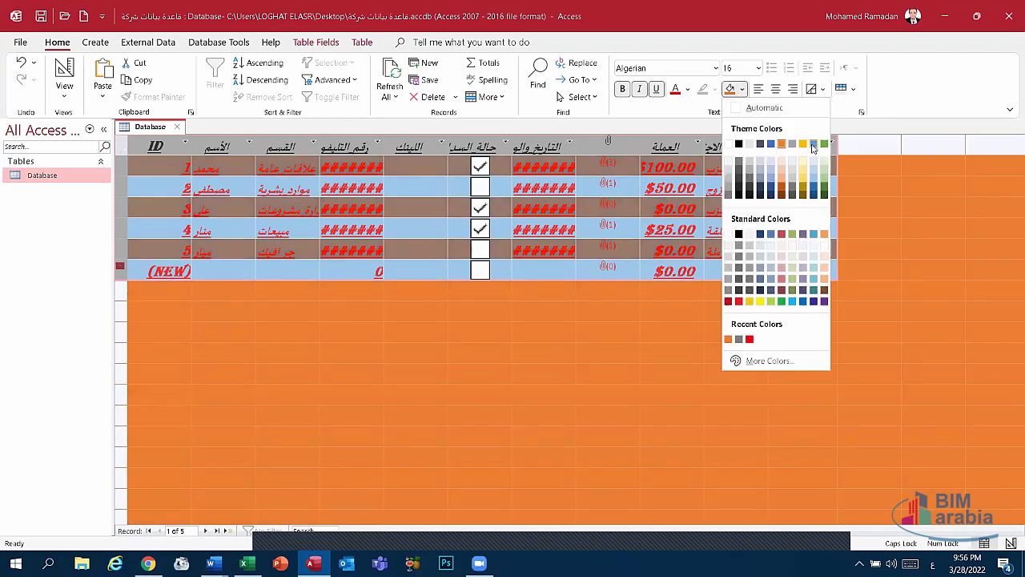
{"action": "left_click", "coordinate": [813, 162]}
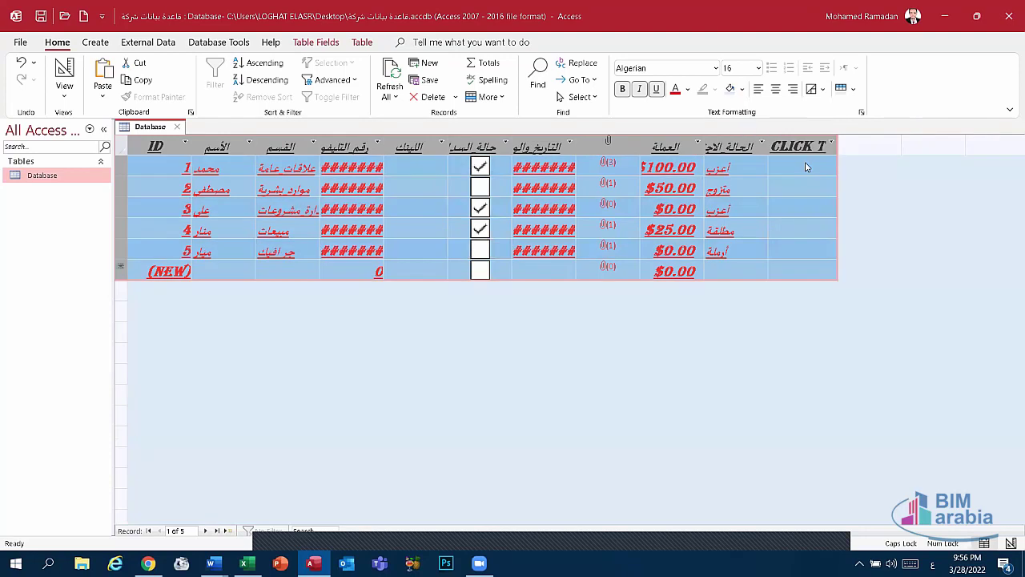
{"action": "left_click", "coordinate": [741, 90]}
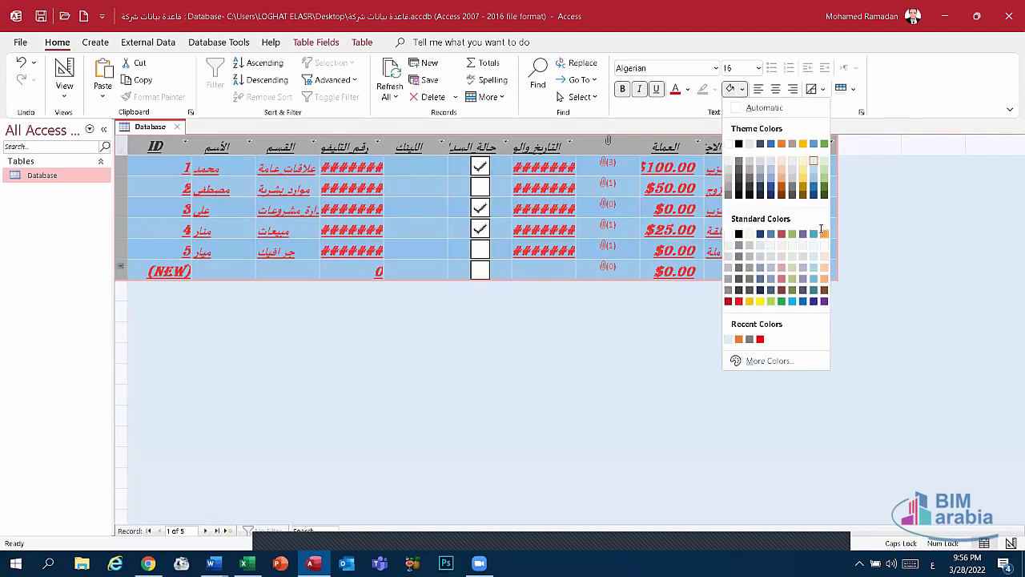
{"action": "left_click", "coordinate": [824, 233]}
{"action": "left_click", "coordinate": [742, 90]}
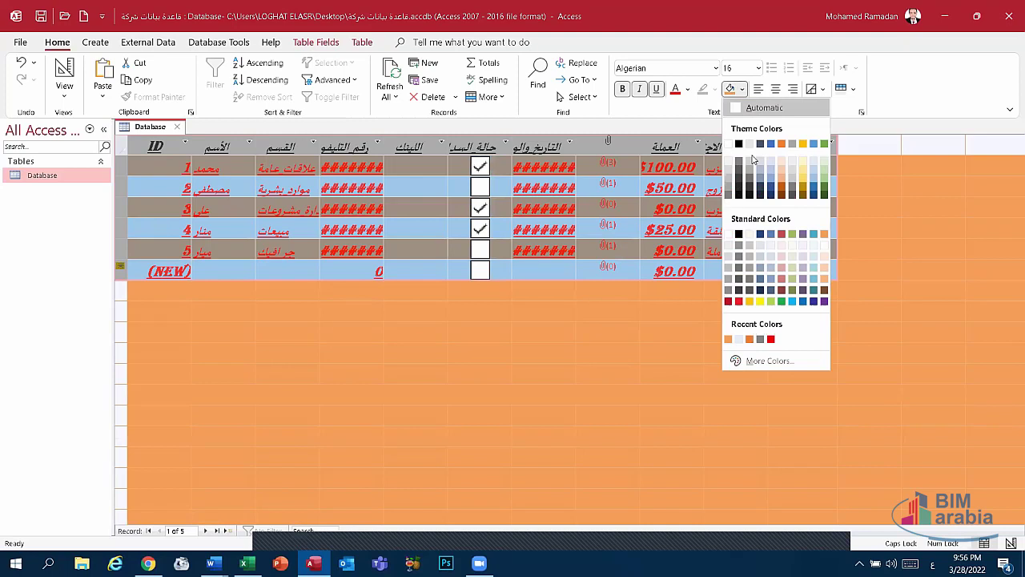
{"action": "left_click", "coordinate": [728, 143]}
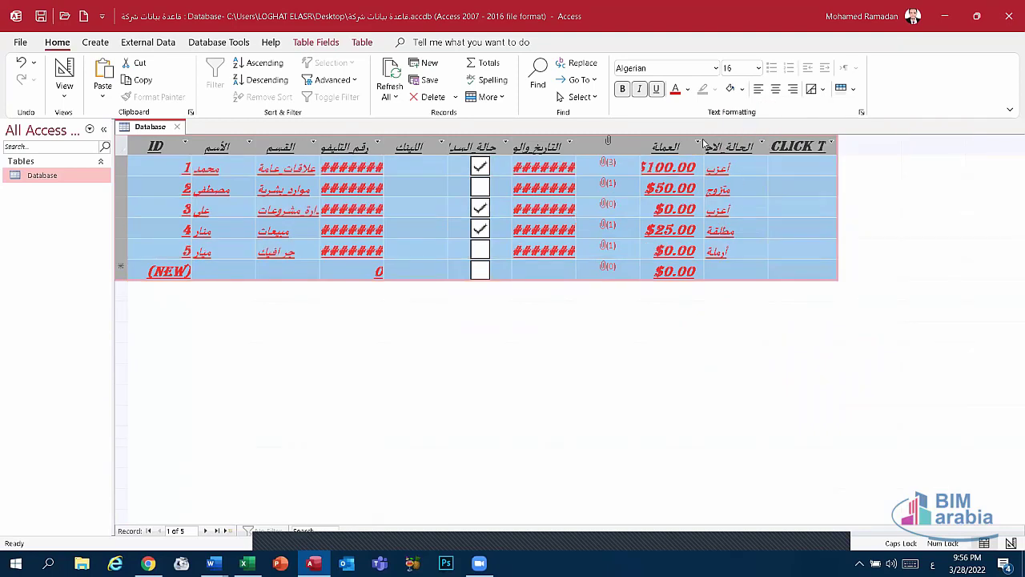
Widen the date-and-time column so full dates show instead of ######.
{"action": "left_click", "coordinate": [723, 166]}
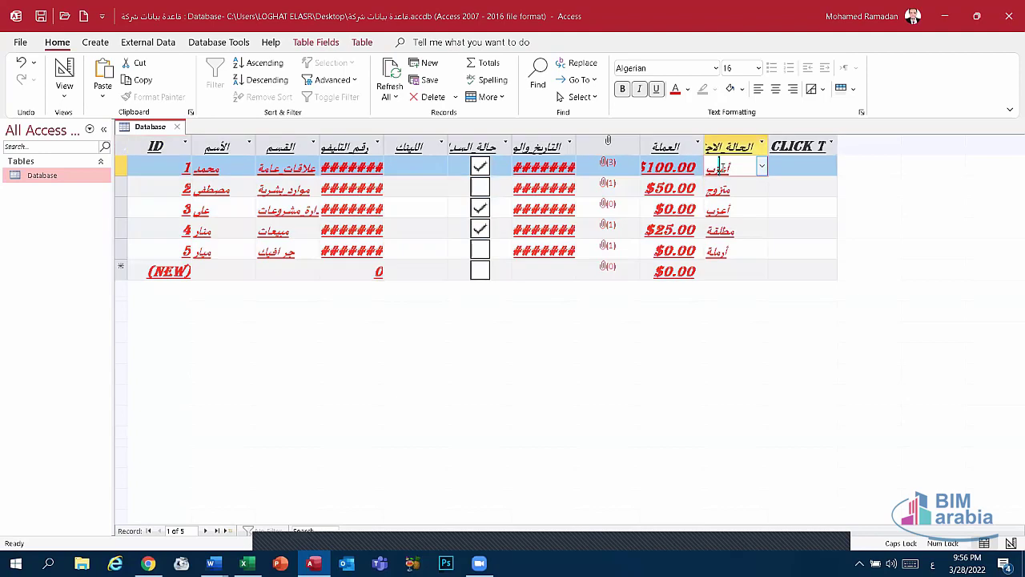
{"action": "left_click", "coordinate": [542, 168]}
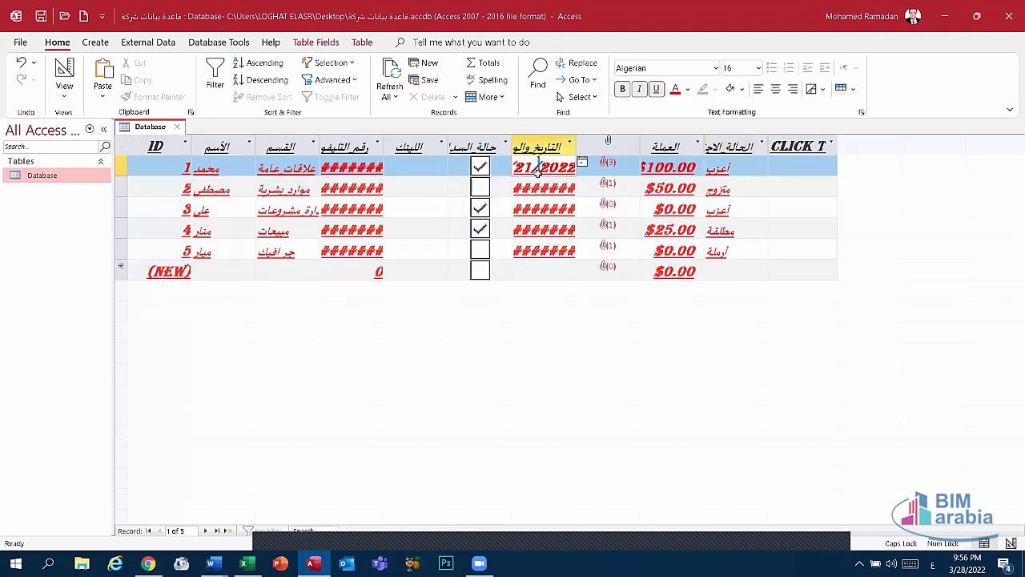
{"action": "left_click", "coordinate": [542, 188]}
{"action": "left_click", "coordinate": [542, 209]}
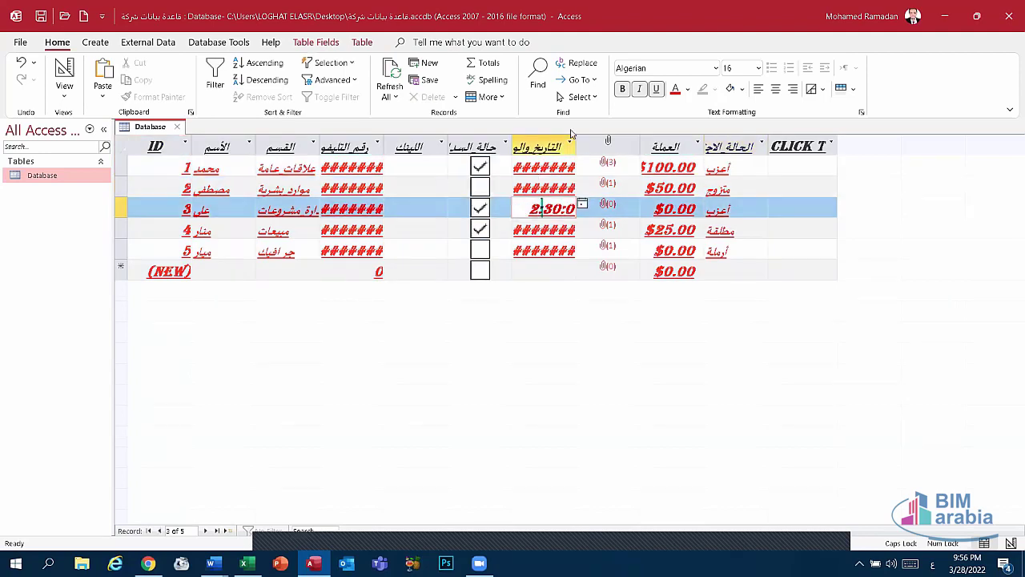
{"action": "left_click_drag", "start_coordinate": [573, 143], "coordinate": [610, 146]}
{"action": "left_click", "coordinate": [515, 249]}
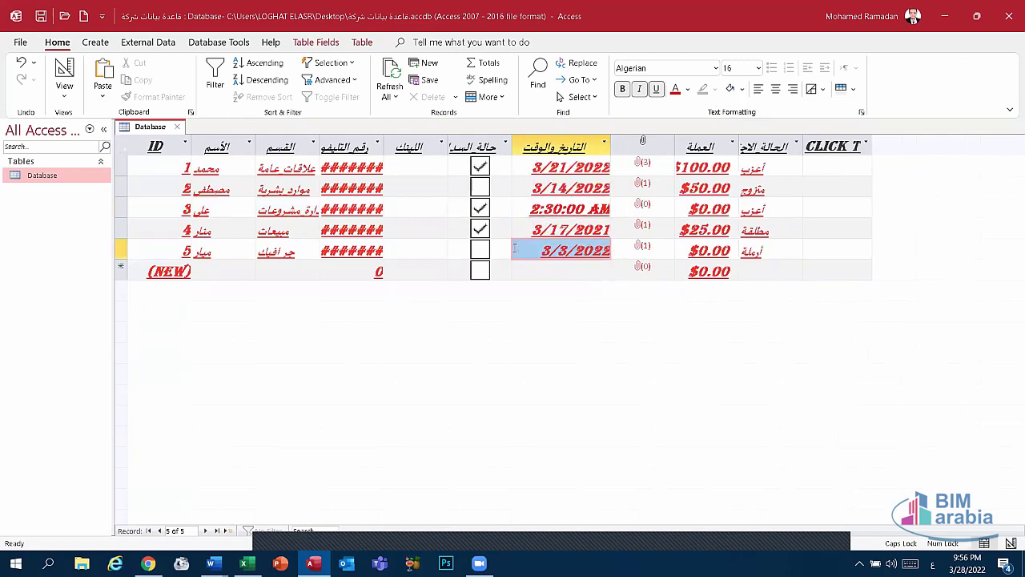
{"action": "left_click", "coordinate": [606, 144]}
{"action": "left_click", "coordinate": [606, 144]}
{"action": "left_click", "coordinate": [605, 144]}
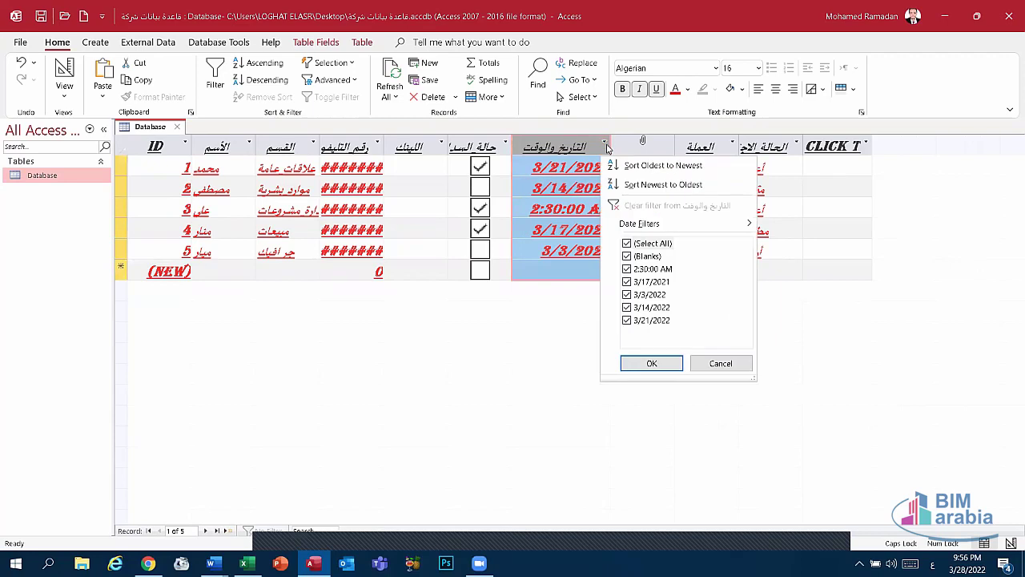
{"action": "left_click", "coordinate": [538, 150]}
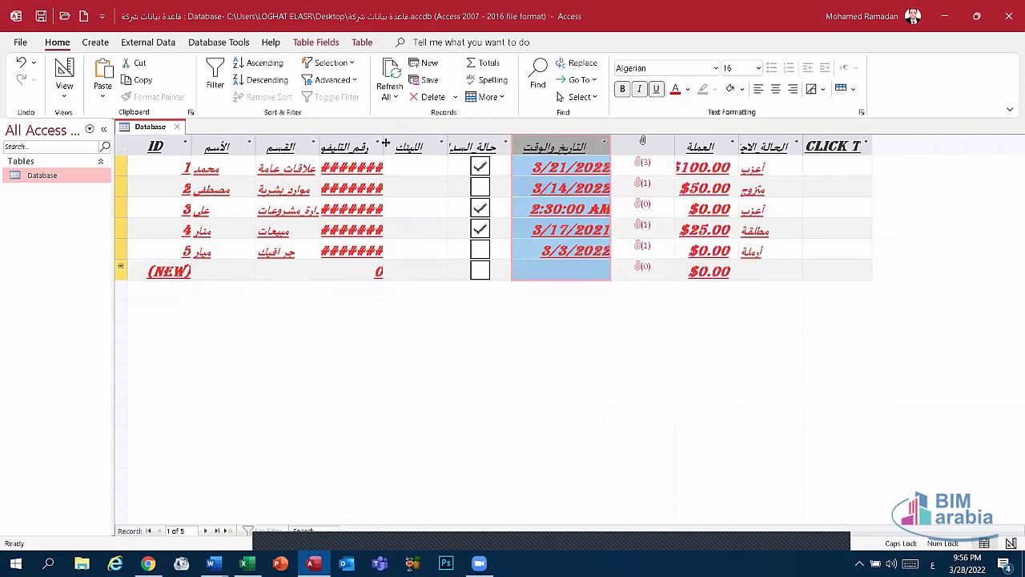
Widen the phone number column to show full numbers, then reopen the date filter list.
{"action": "left_click_drag", "start_coordinate": [383, 144], "coordinate": [418, 147]}
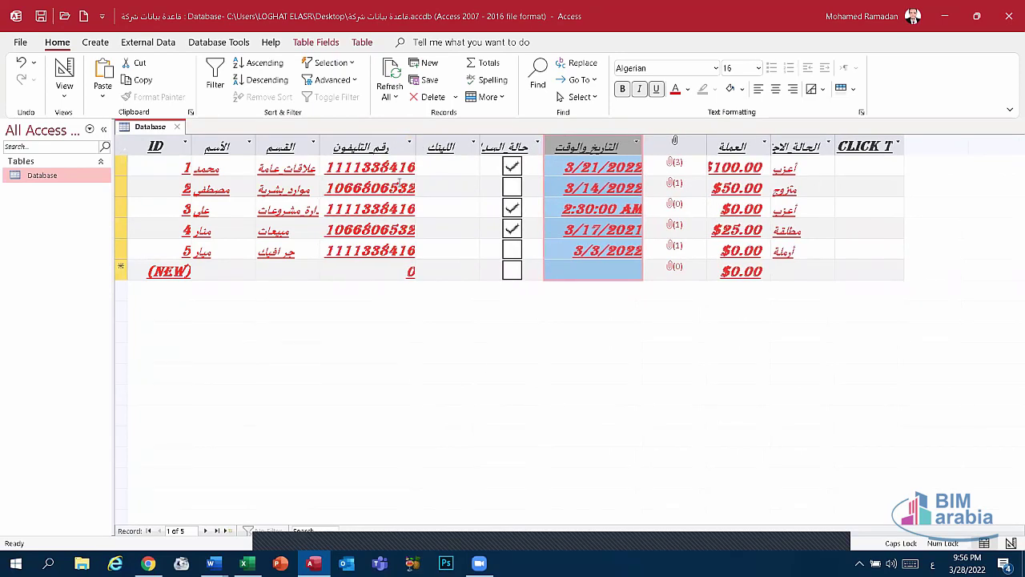
{"action": "left_click", "coordinate": [734, 215]}
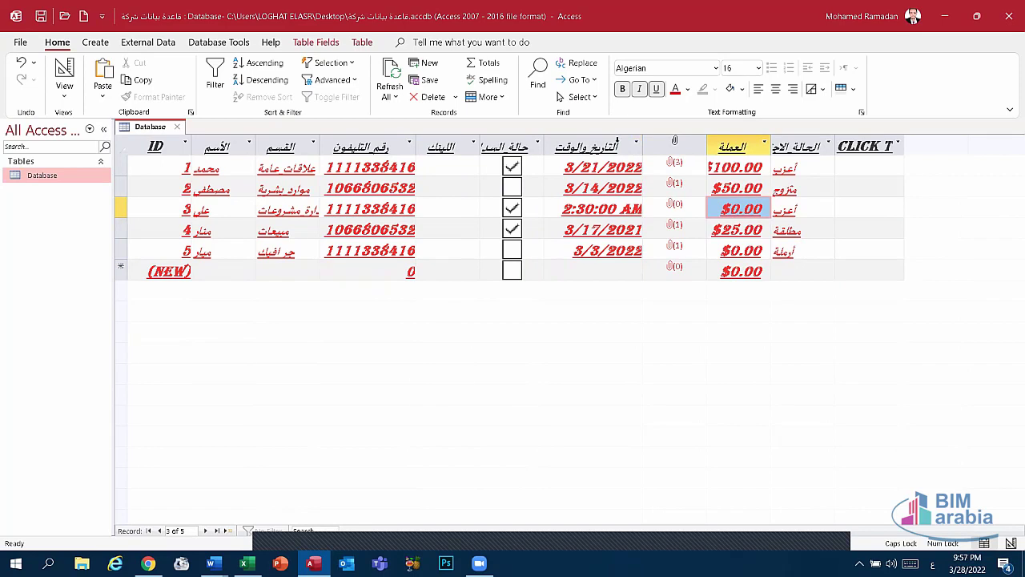
{"action": "left_click", "coordinate": [634, 144]}
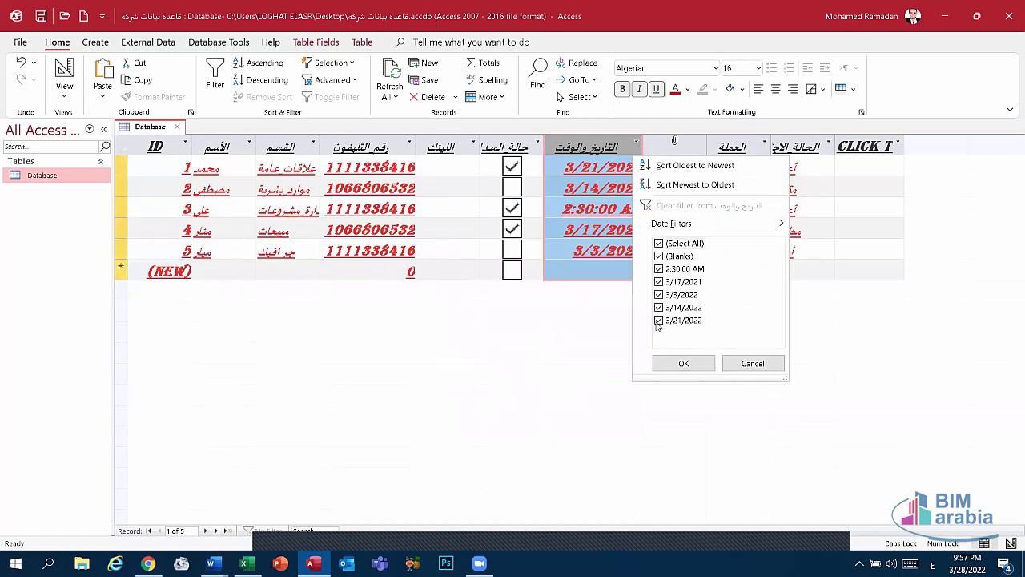
Filter the name column to exclude two employees' names, leaving three records.
{"action": "left_click", "coordinate": [728, 363]}
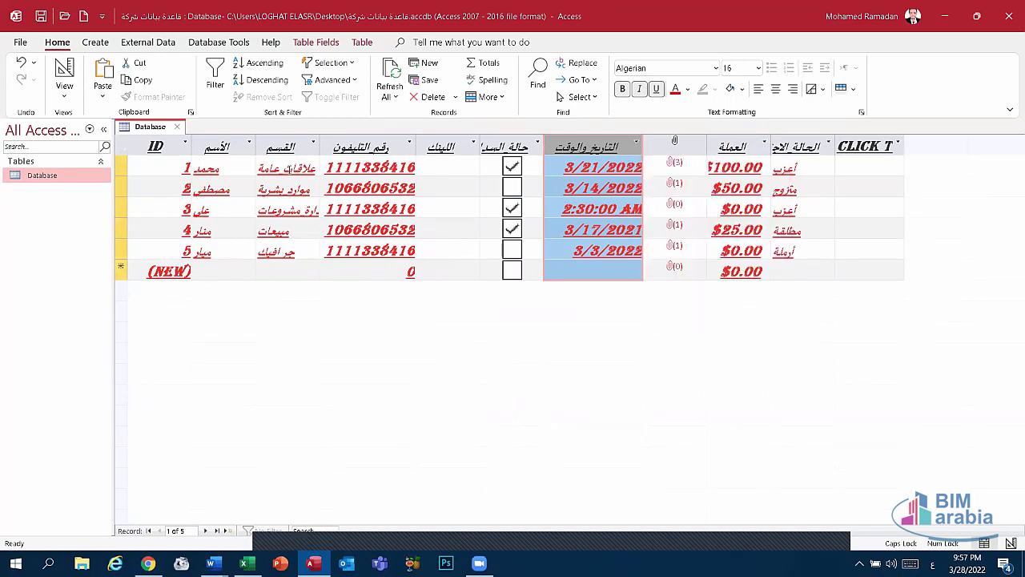
{"action": "left_click", "coordinate": [249, 144]}
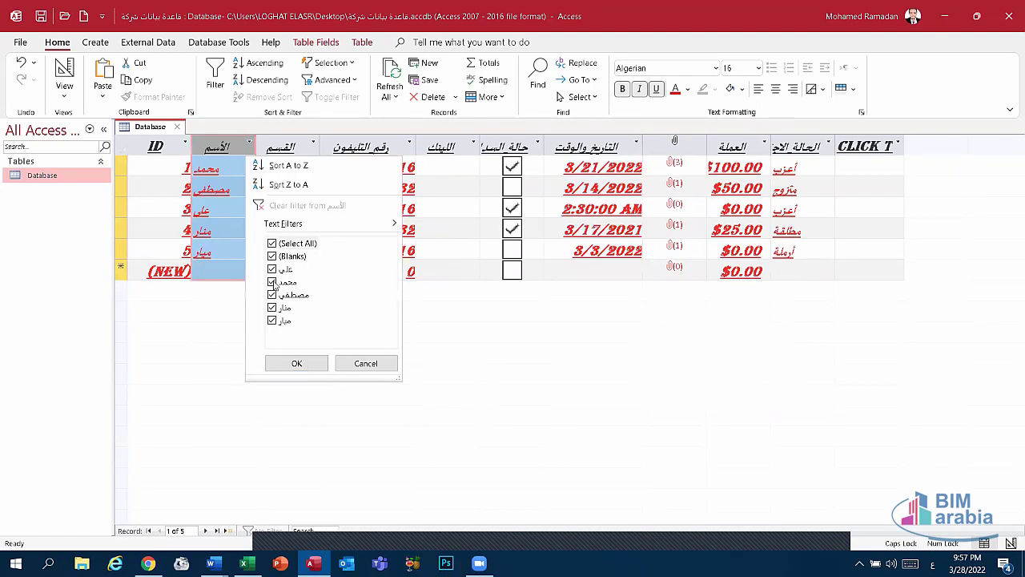
{"action": "left_click", "coordinate": [272, 309]}
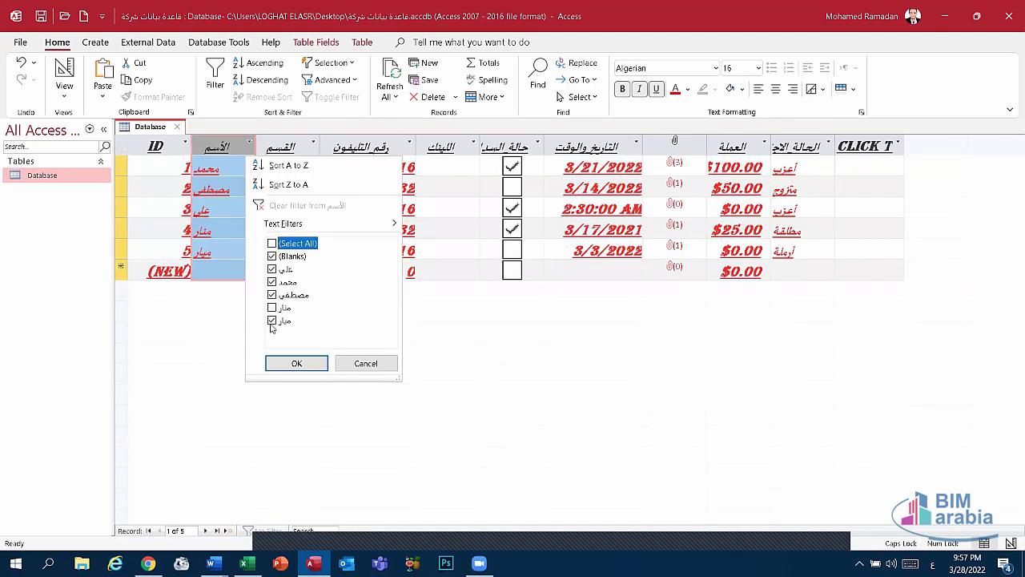
{"action": "left_click", "coordinate": [272, 321]}
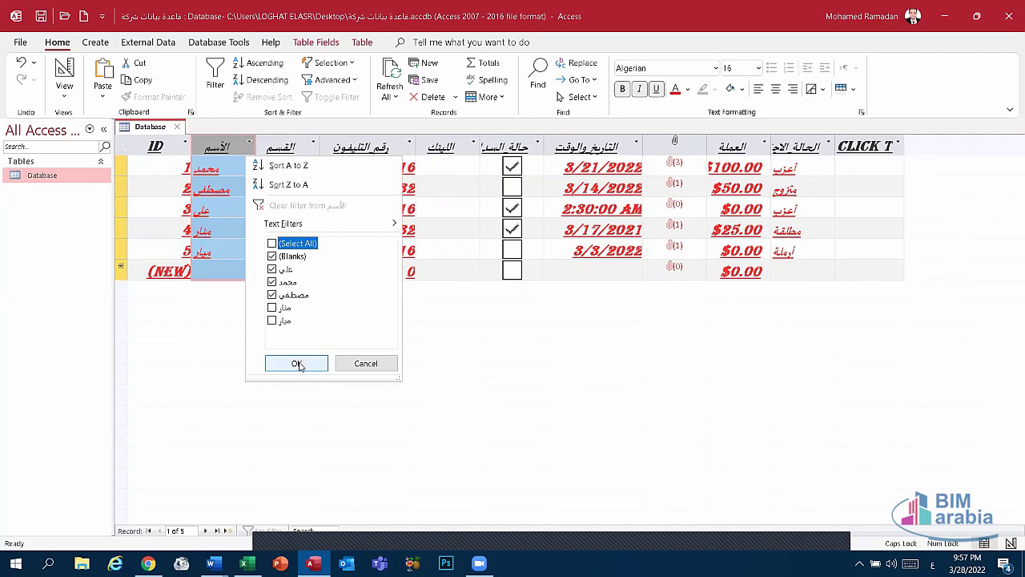
{"action": "left_click", "coordinate": [294, 363]}
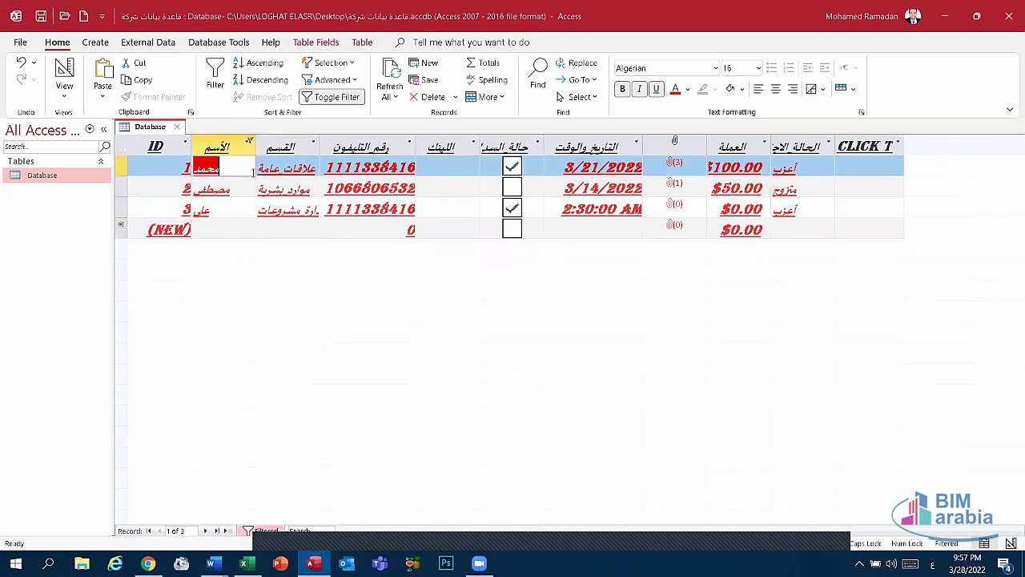
Re-include the excluded names in the name filter so all five records show.
{"action": "left_click", "coordinate": [246, 147]}
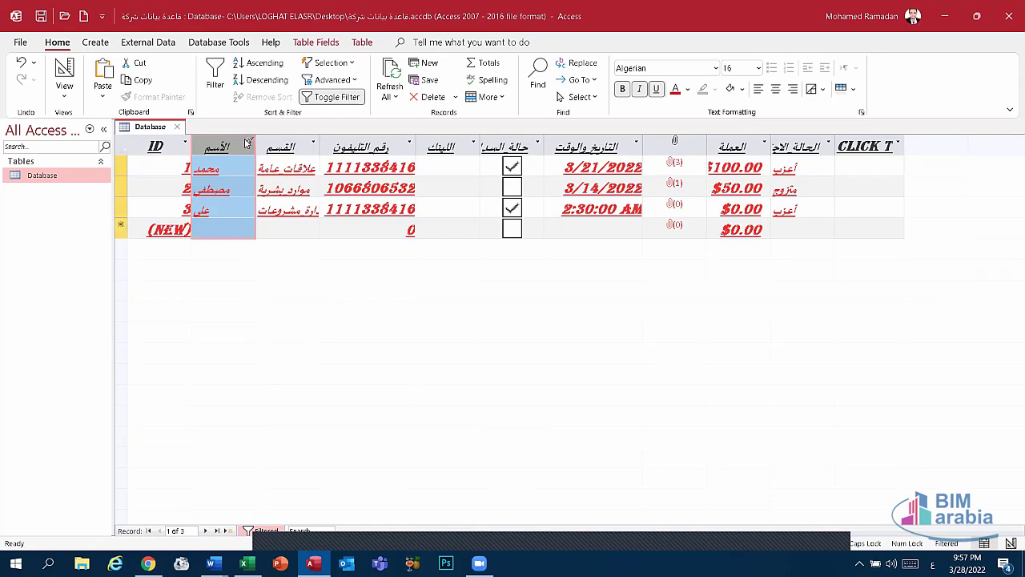
{"action": "left_click", "coordinate": [249, 144]}
{"action": "left_click", "coordinate": [272, 308]}
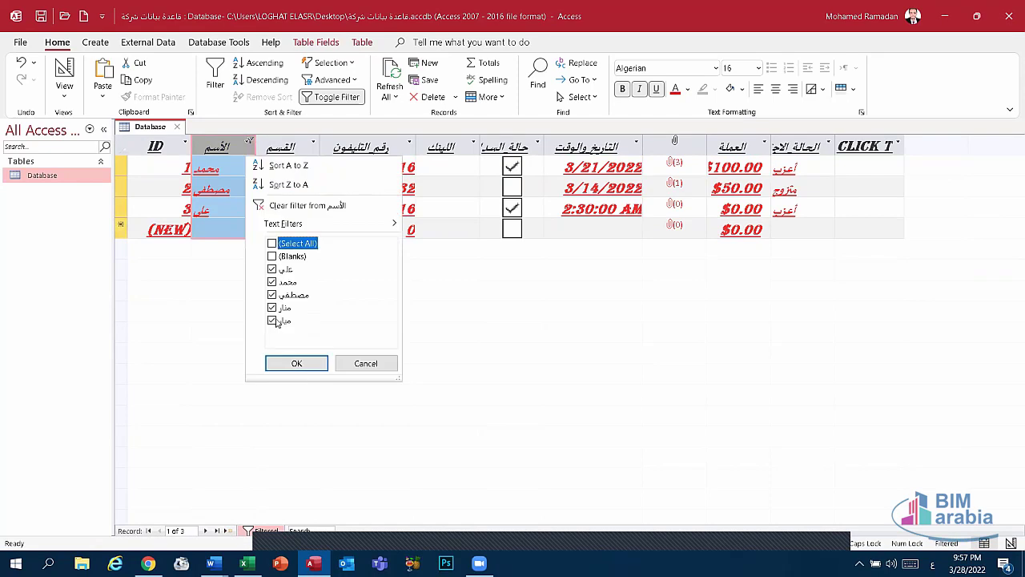
{"action": "left_click", "coordinate": [296, 362]}
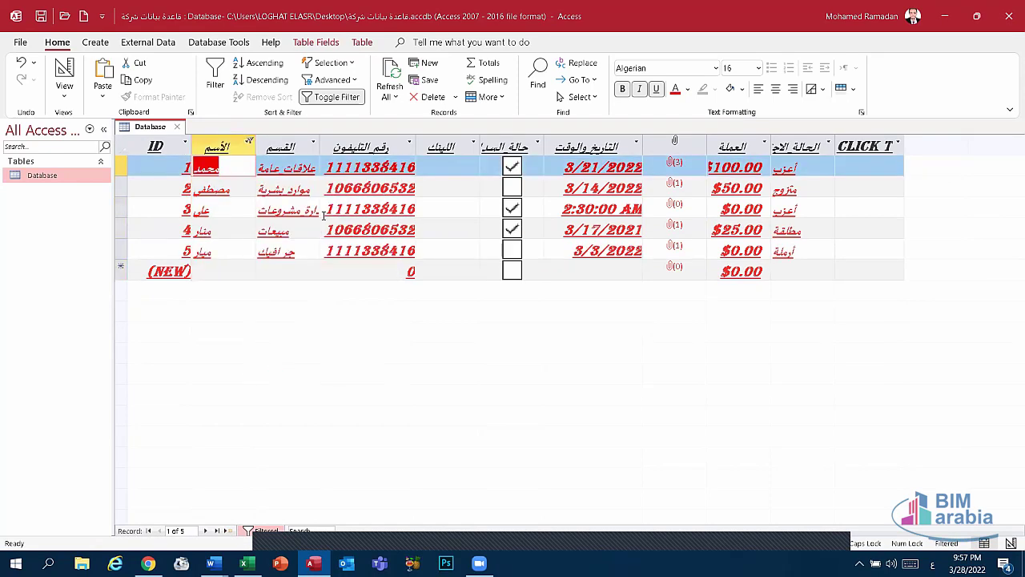
{"action": "left_click", "coordinate": [324, 214]}
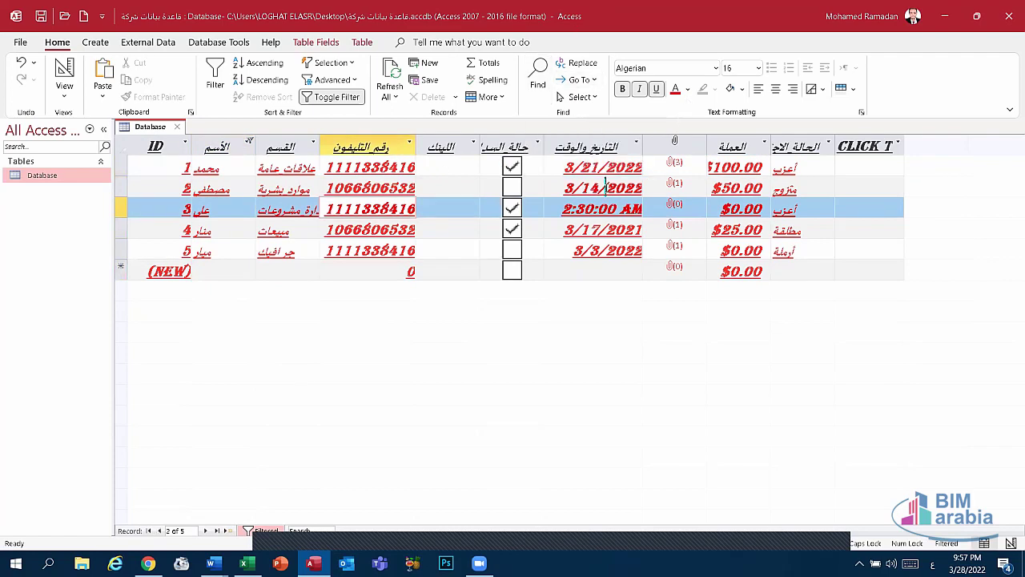
Select all records and centre-align the ID and name values.
{"action": "left_click", "coordinate": [622, 185]}
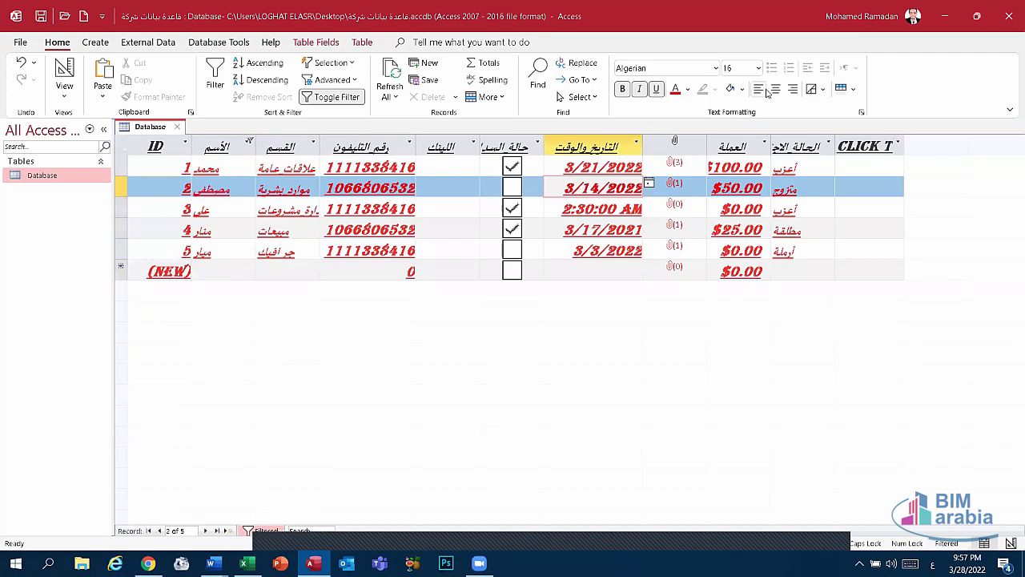
{"action": "left_click", "coordinate": [131, 148]}
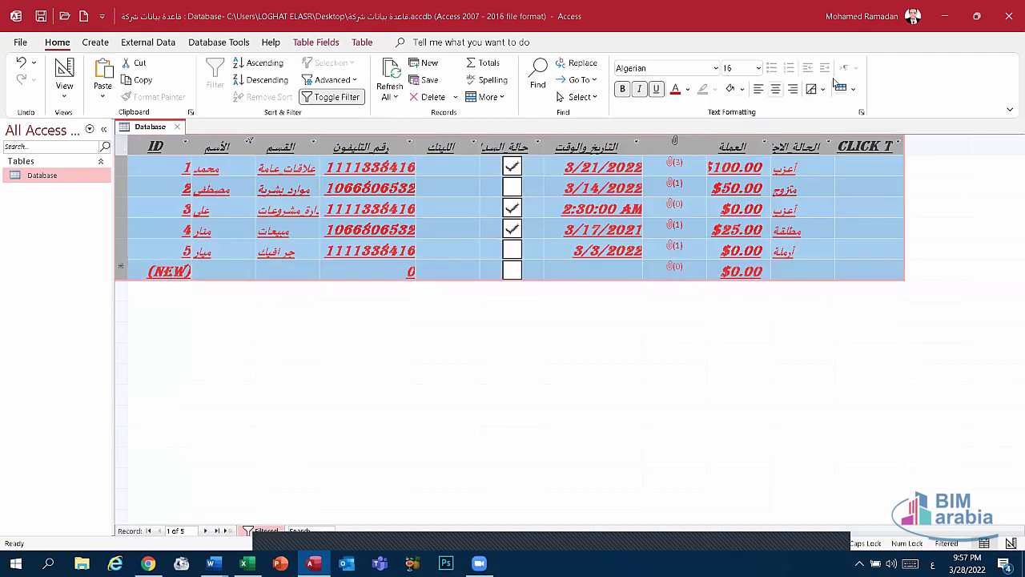
{"action": "left_click", "coordinate": [759, 90]}
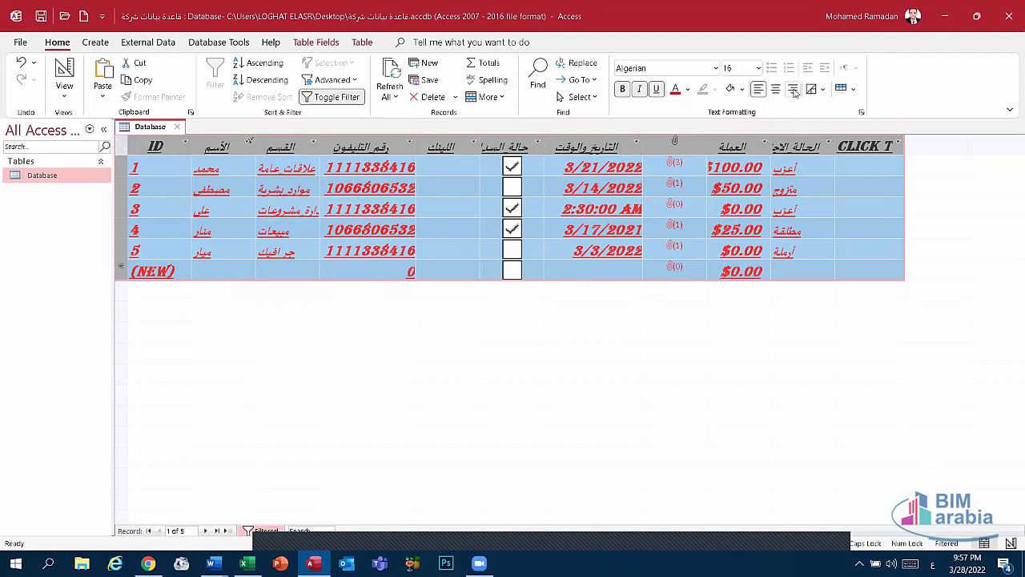
{"action": "left_click", "coordinate": [794, 90]}
{"action": "left_click", "coordinate": [776, 90]}
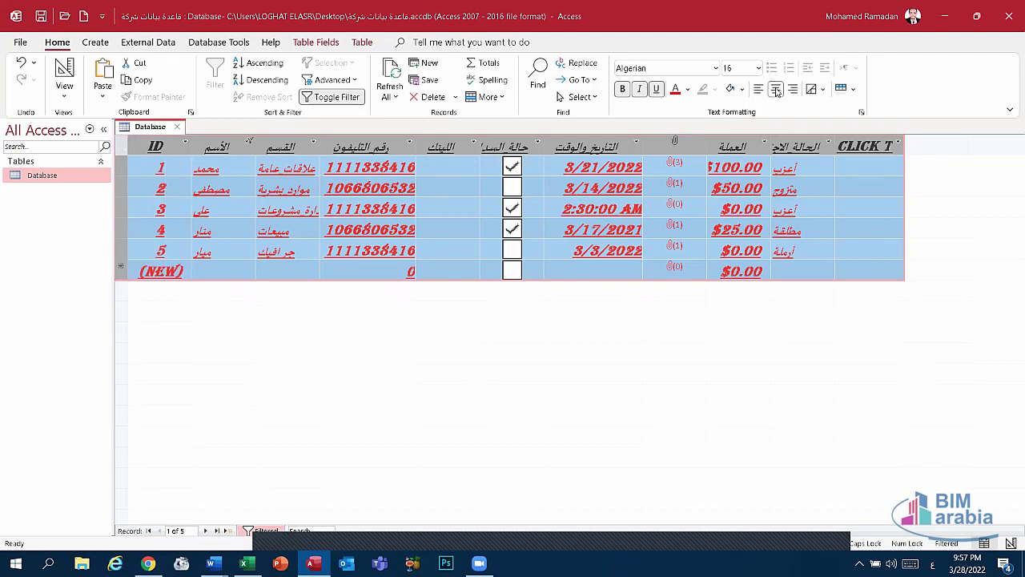
{"action": "left_click", "coordinate": [292, 208]}
Centre the values in the name, القسم department and phone-number columns.
{"action": "left_click", "coordinate": [224, 147]}
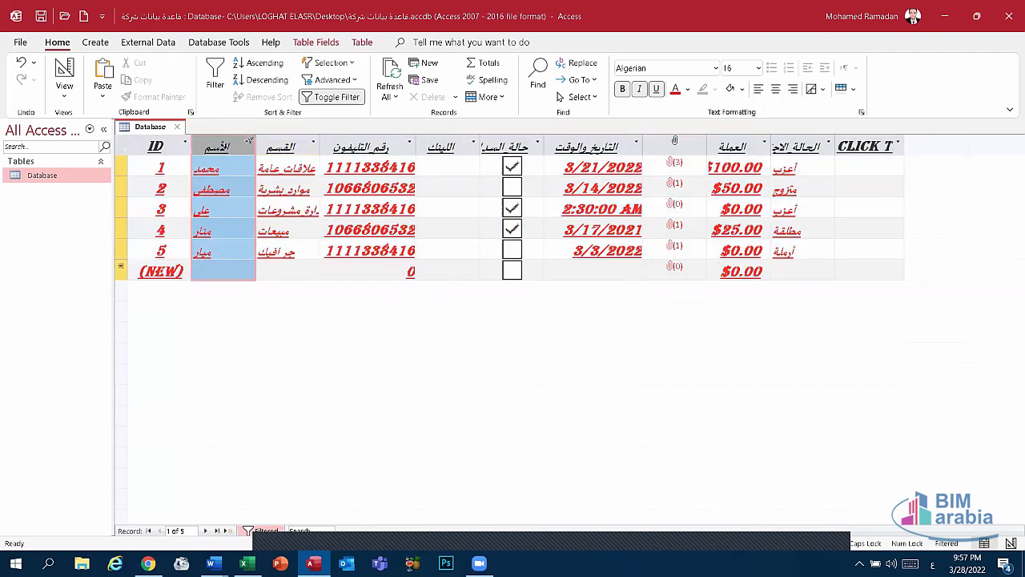
{"action": "left_click", "coordinate": [776, 89]}
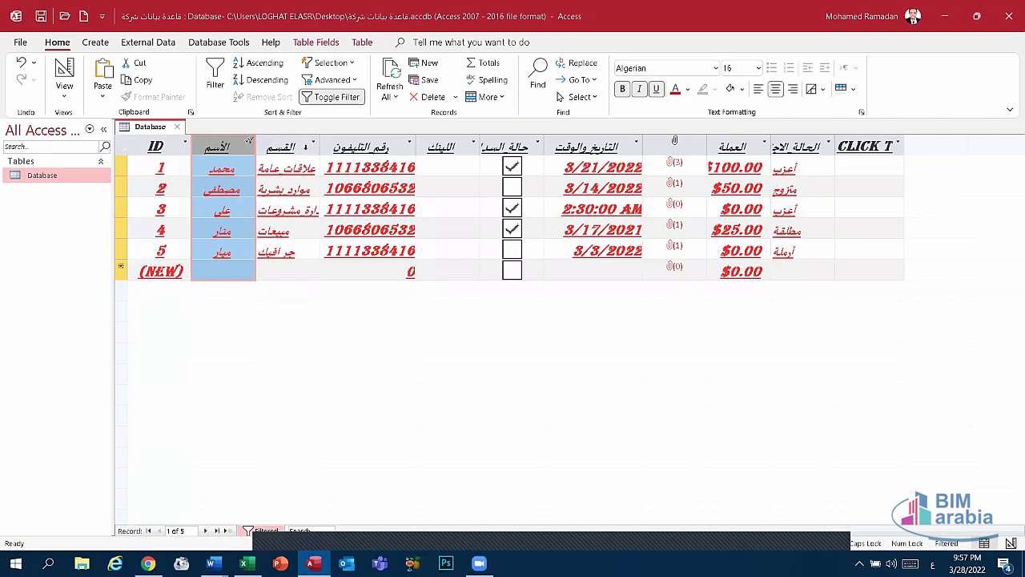
{"action": "left_click", "coordinate": [285, 147]}
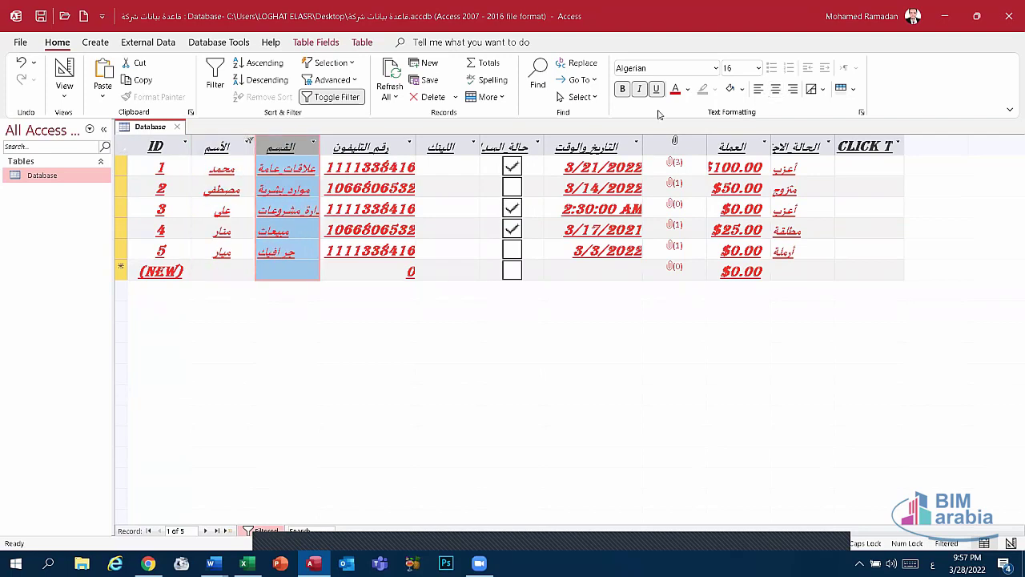
{"action": "left_click", "coordinate": [776, 89]}
{"action": "left_click", "coordinate": [364, 146]}
{"action": "left_click", "coordinate": [776, 89]}
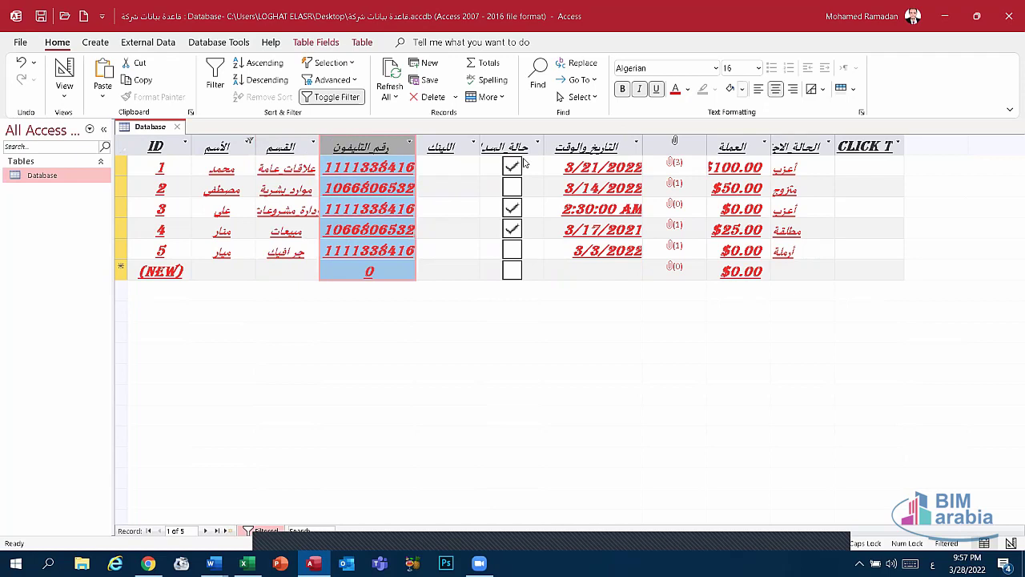
Widen the حالة السداد payment-status column so its full heading shows.
{"action": "left_click", "coordinate": [445, 147]}
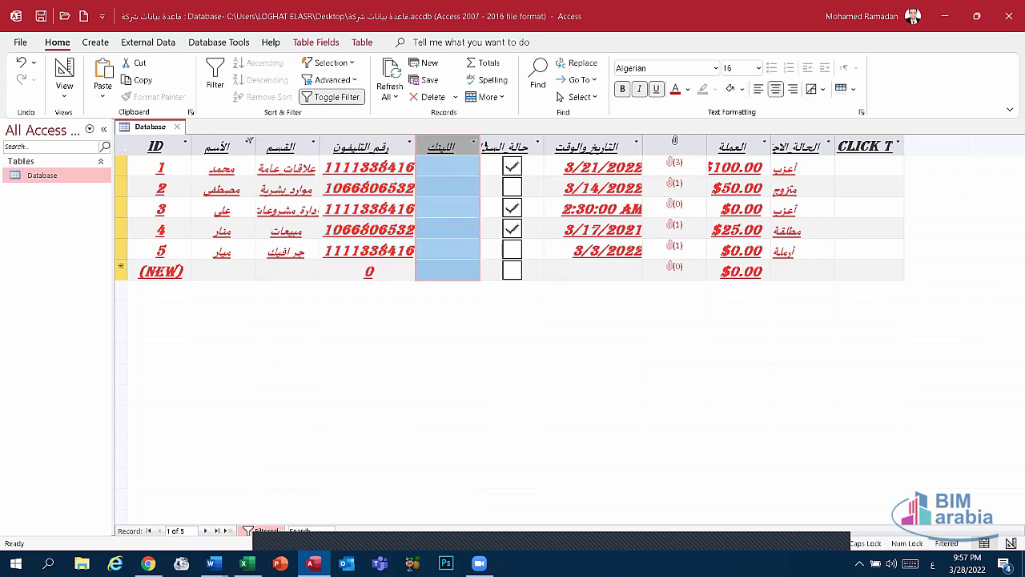
{"action": "left_click", "coordinate": [512, 147]}
{"action": "left_click", "coordinate": [599, 168]}
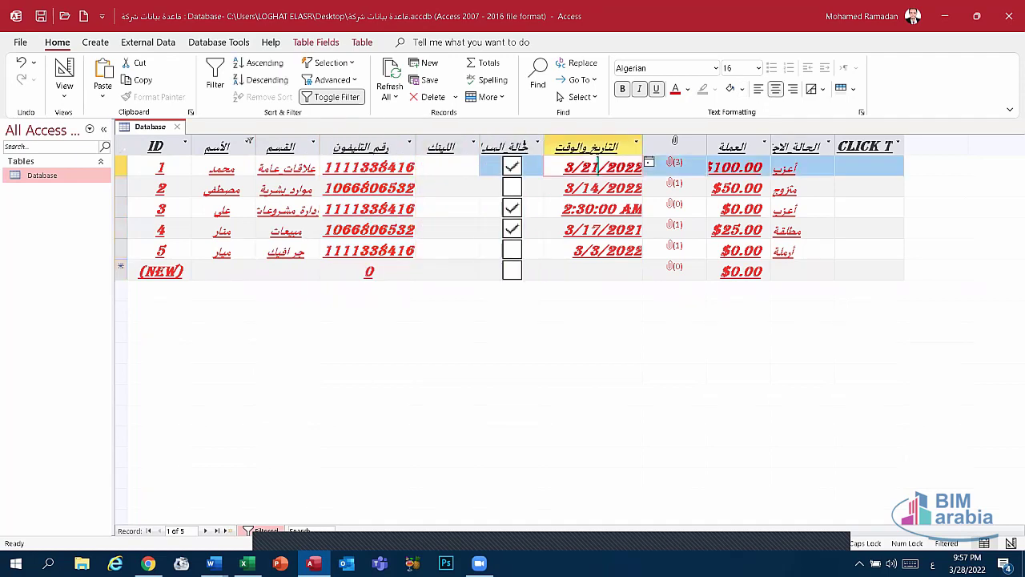
{"action": "left_click_drag", "start_coordinate": [546, 147], "coordinate": [561, 147]}
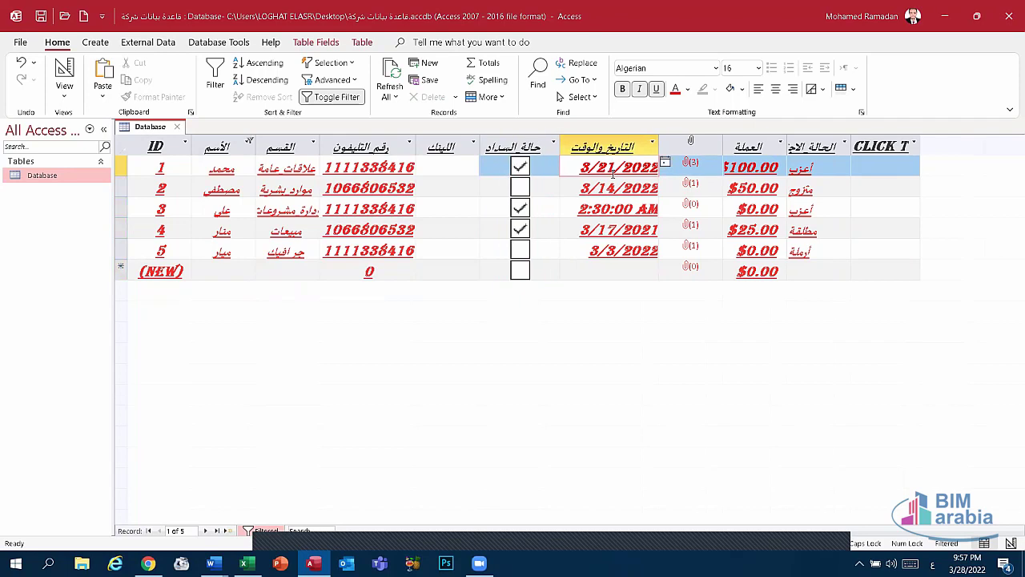
Centre the date, العملة currency and marital-status column values.
{"action": "left_click", "coordinate": [608, 146]}
{"action": "left_click", "coordinate": [775, 88]}
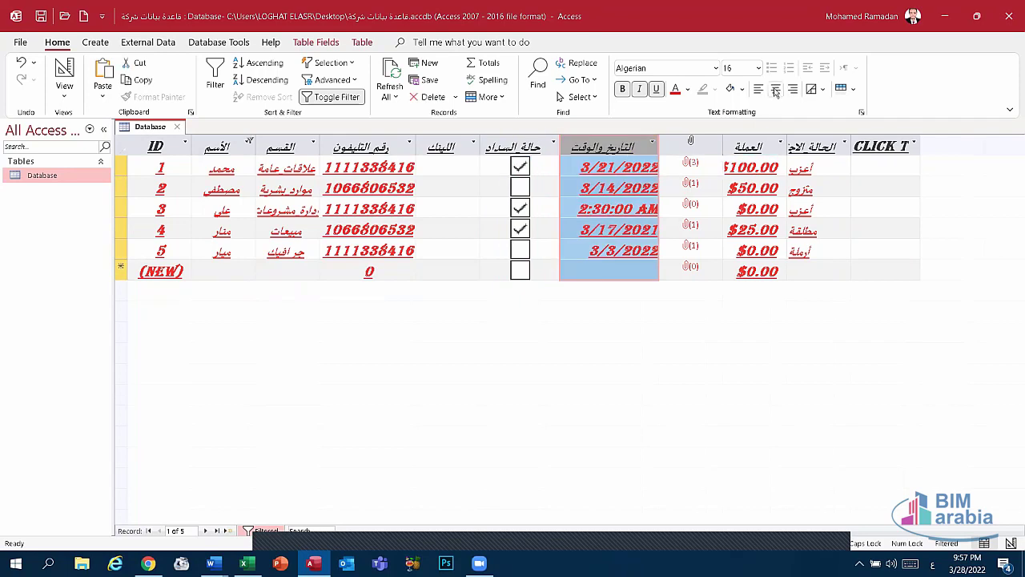
{"action": "left_click", "coordinate": [694, 146]}
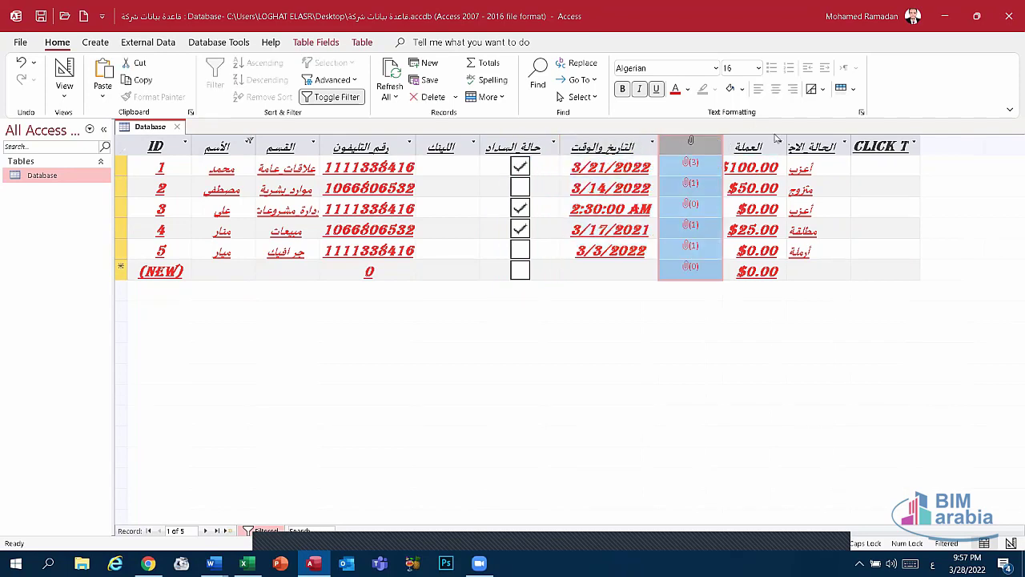
{"action": "left_click", "coordinate": [759, 148]}
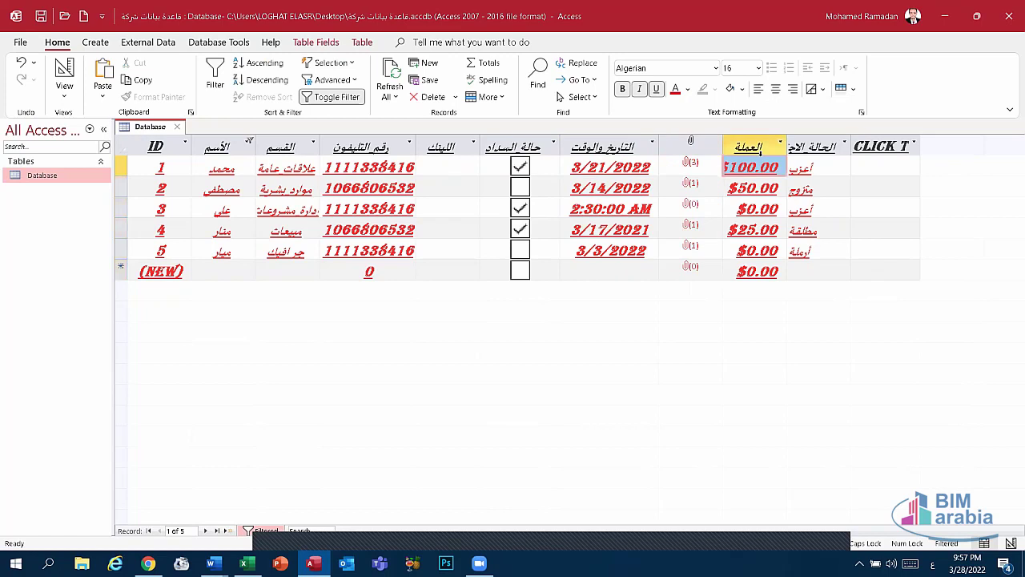
{"action": "left_click", "coordinate": [775, 88]}
{"action": "left_click", "coordinate": [807, 149]}
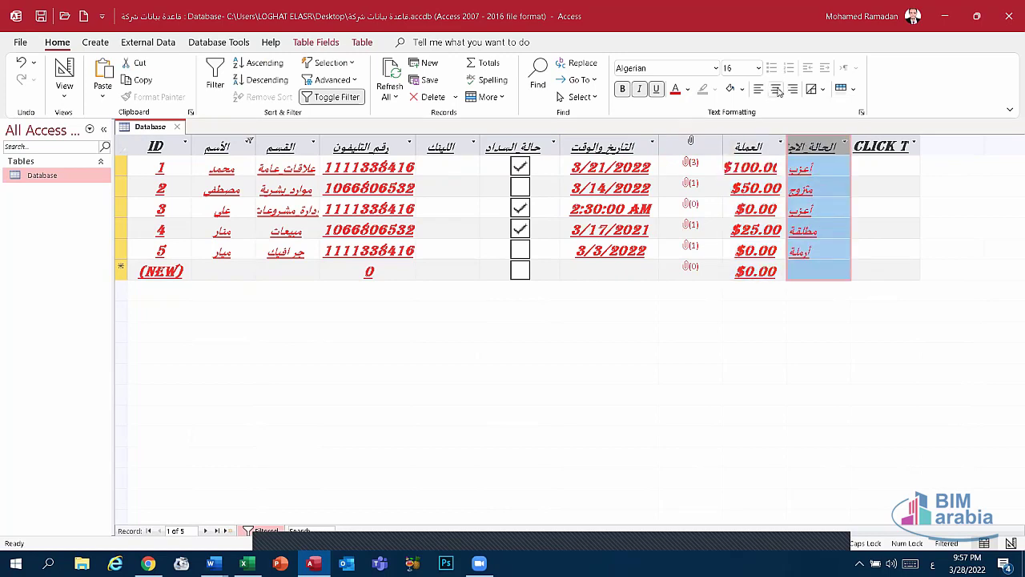
{"action": "left_click", "coordinate": [775, 88]}
{"action": "left_click", "coordinate": [864, 229]}
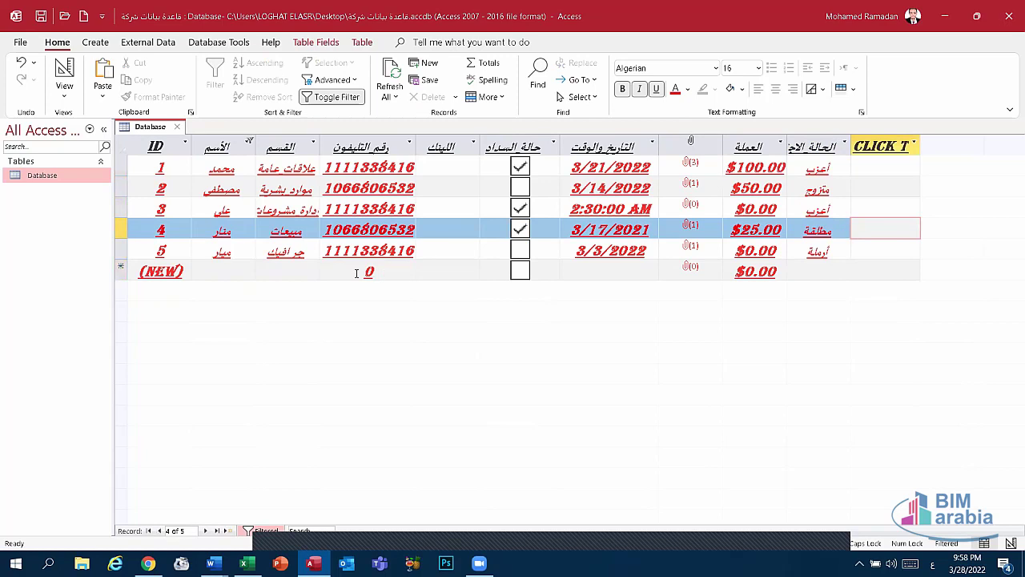
{"action": "left_click", "coordinate": [395, 273]}
{"action": "key", "text": "BackSpace"}
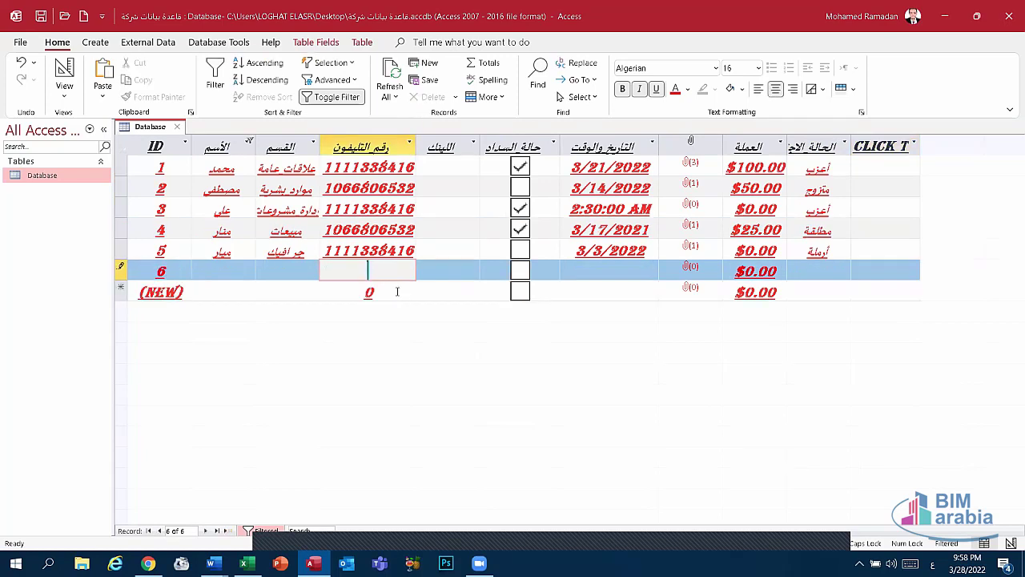
{"action": "left_click", "coordinate": [397, 293]}
{"action": "key", "text": "BackSpace"}
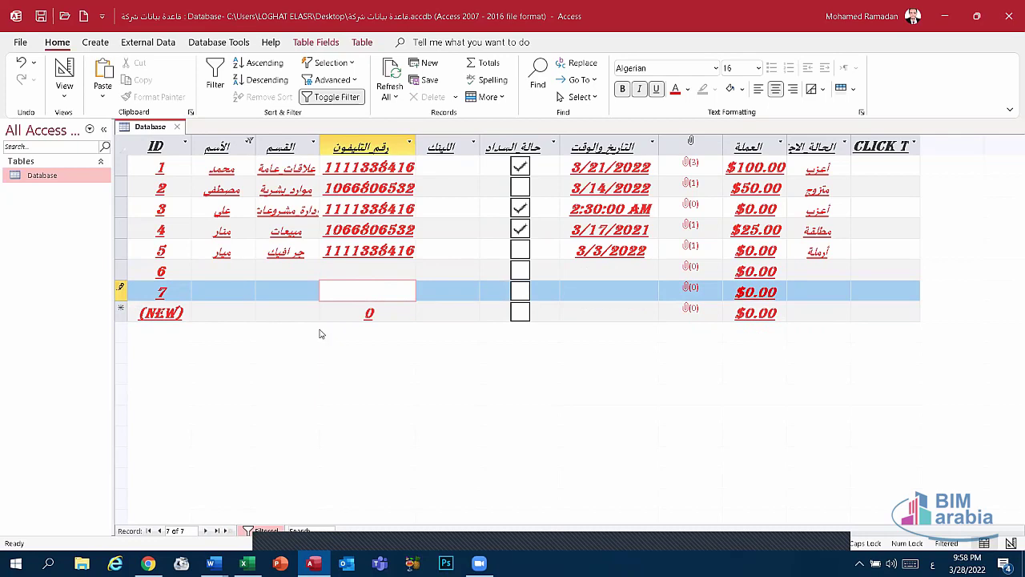
{"action": "left_click", "coordinate": [368, 312]}
{"action": "key", "text": "BackSpace"}
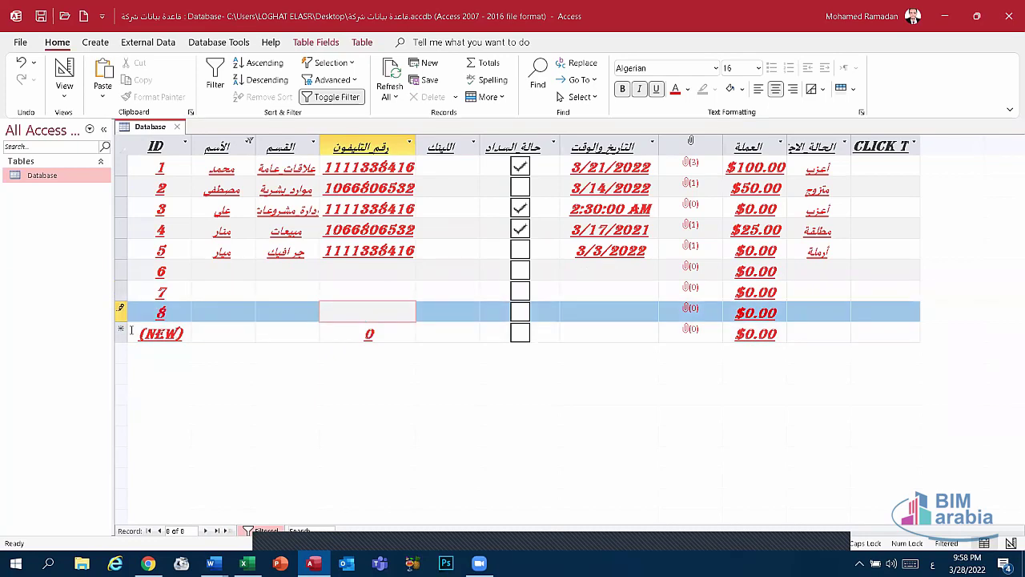
{"action": "left_click", "coordinate": [122, 313]}
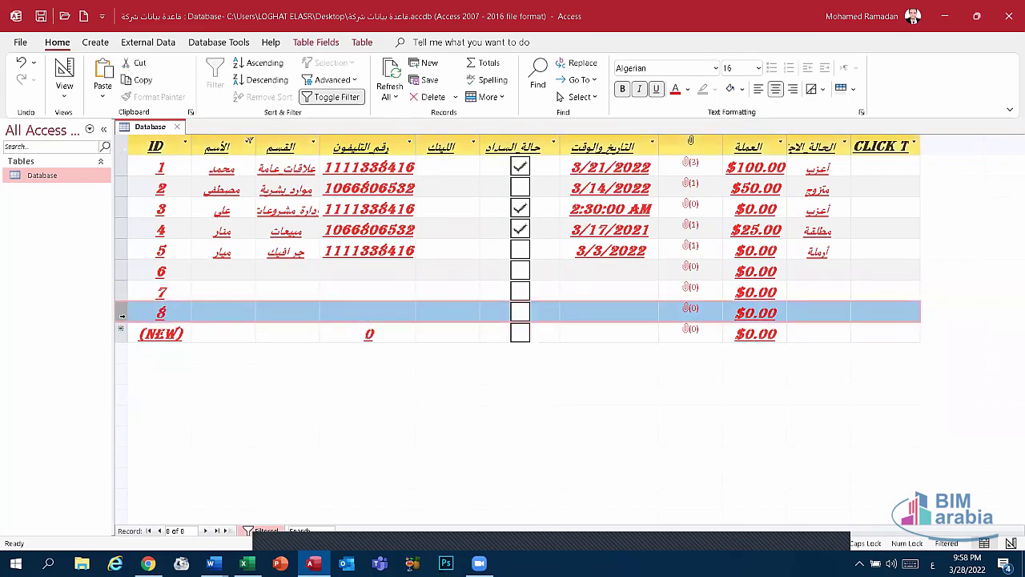
{"action": "right_click", "coordinate": [122, 315]}
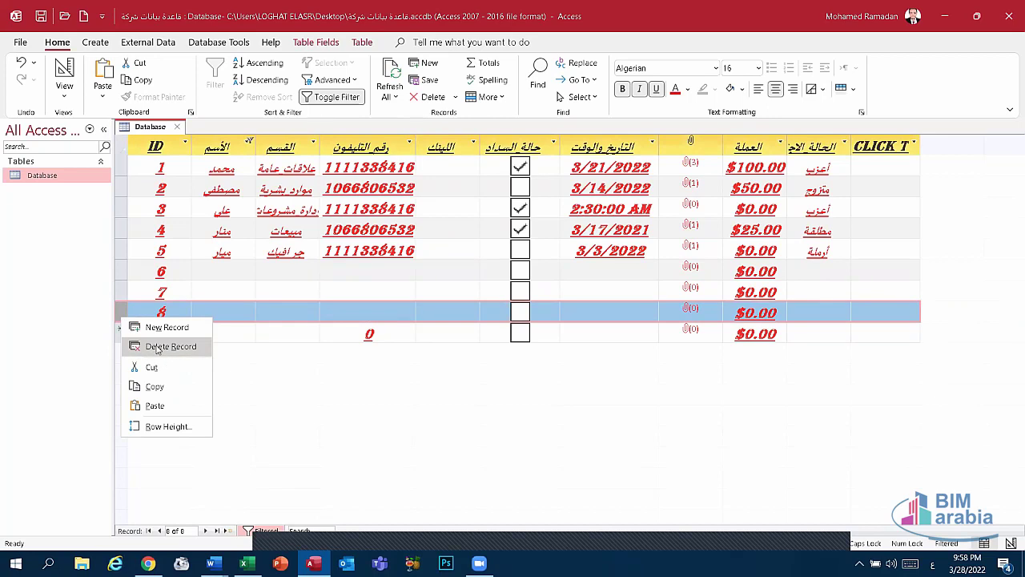
{"action": "left_click", "coordinate": [170, 346]}
{"action": "left_click", "coordinate": [488, 325]}
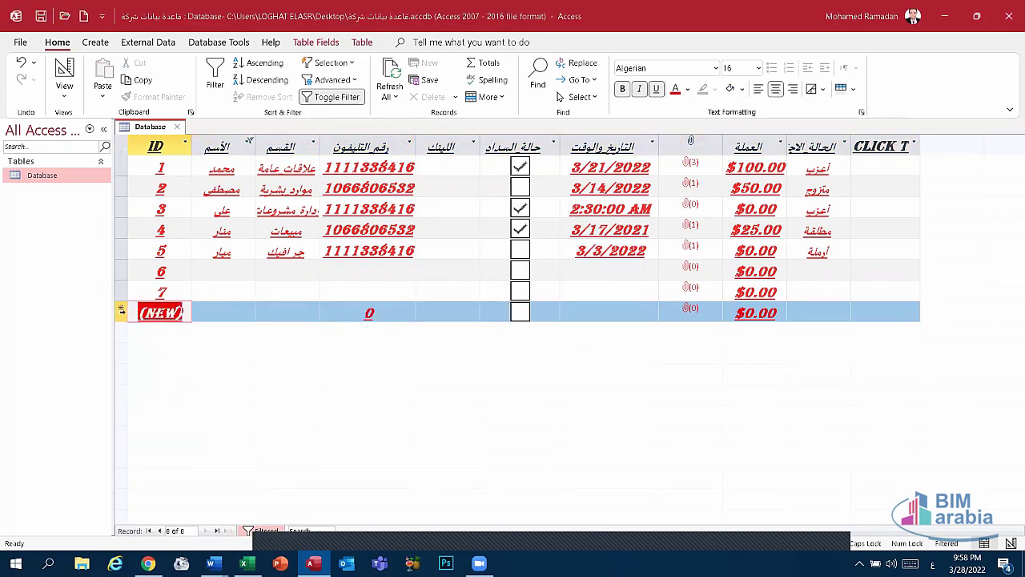
{"action": "left_click", "coordinate": [122, 311]}
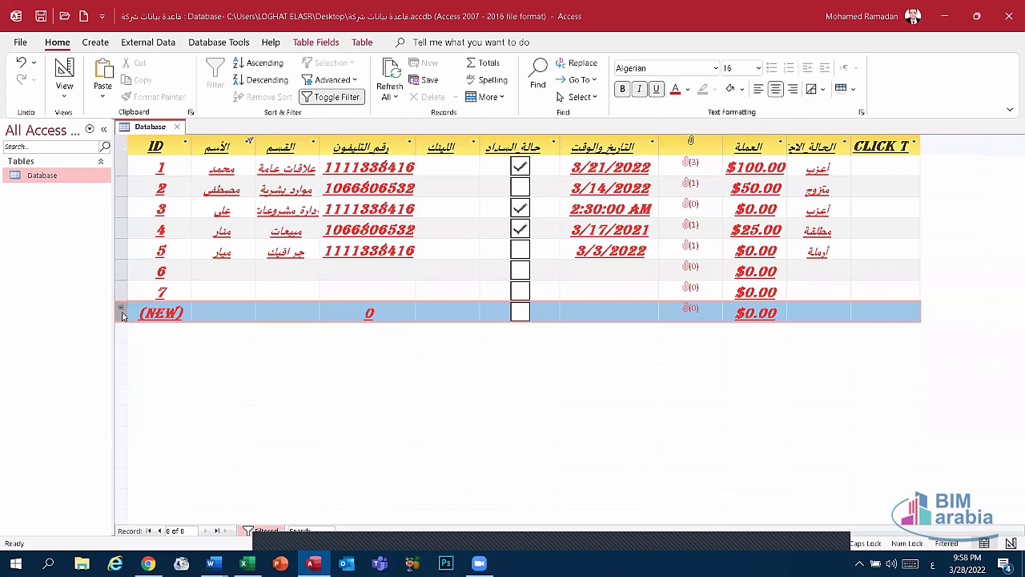
{"action": "right_click", "coordinate": [119, 313]}
{"action": "left_click", "coordinate": [118, 312]}
{"action": "left_click", "coordinate": [119, 291]}
{"action": "right_click", "coordinate": [119, 293]}
{"action": "left_click", "coordinate": [168, 321]}
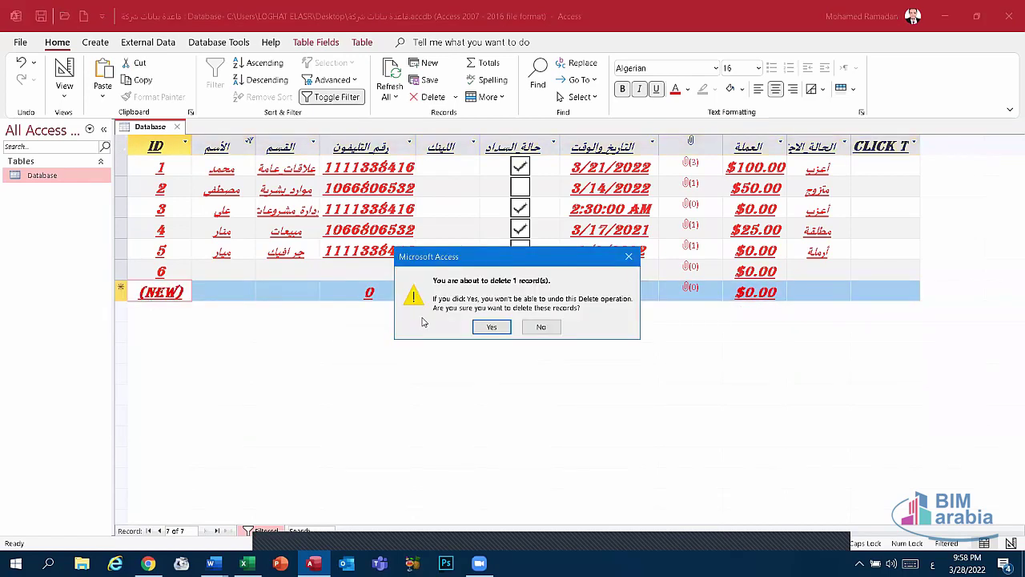
{"action": "left_click", "coordinate": [490, 327]}
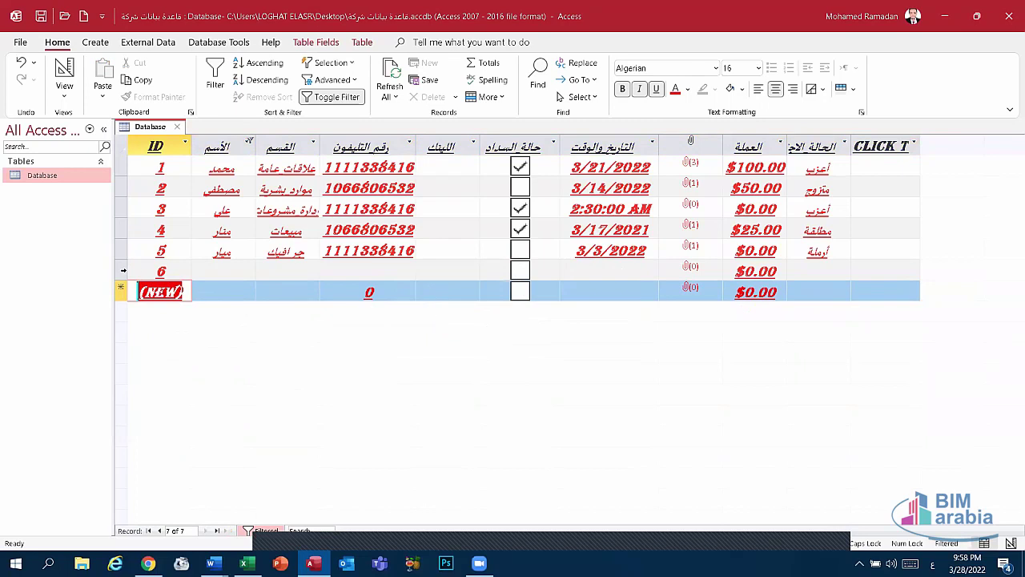
{"action": "left_click", "coordinate": [121, 269]}
{"action": "right_click", "coordinate": [121, 269]}
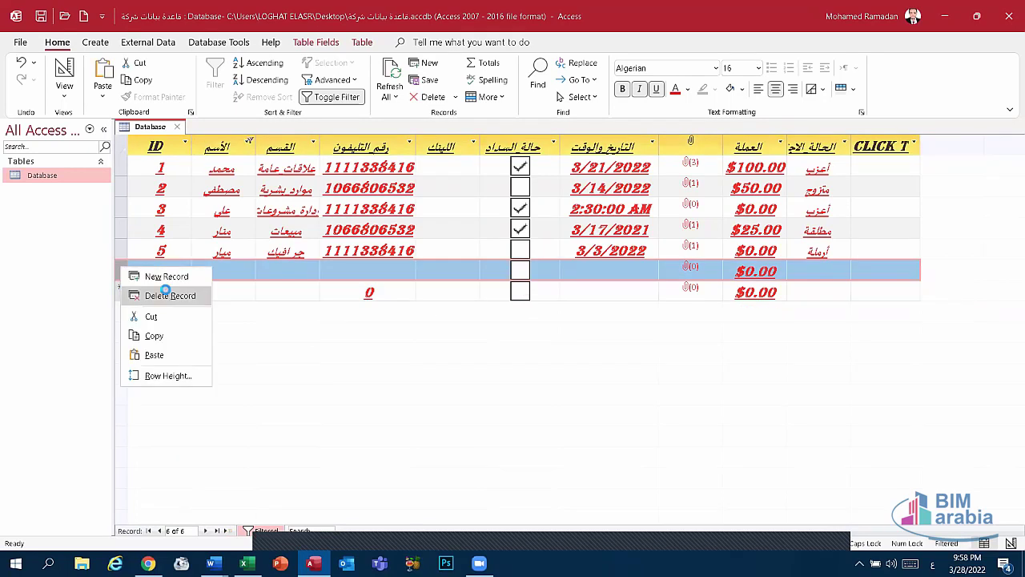
{"action": "left_click", "coordinate": [166, 293]}
{"action": "left_click", "coordinate": [490, 327]}
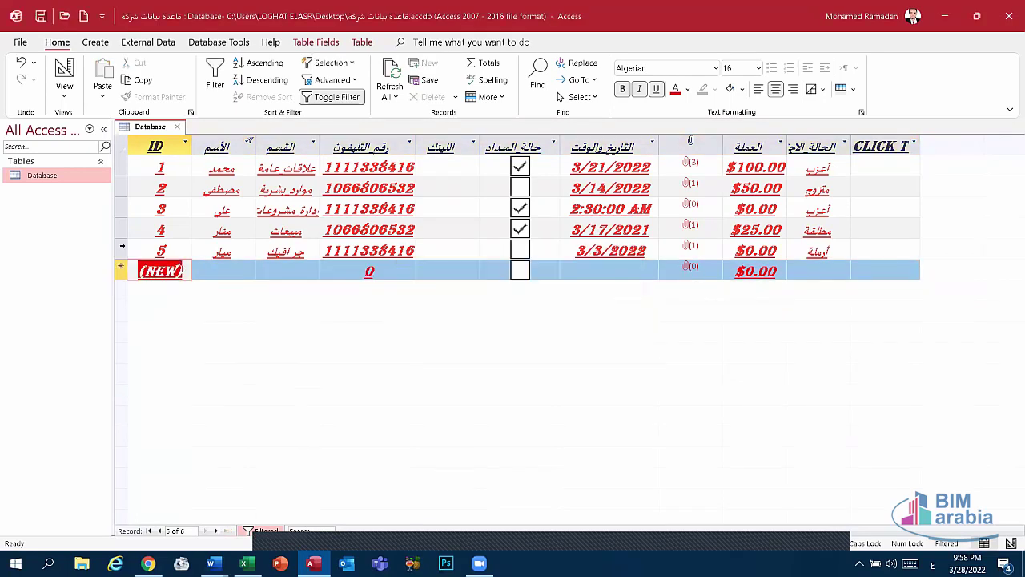
{"action": "left_click", "coordinate": [122, 229]}
{"action": "right_click", "coordinate": [122, 229]}
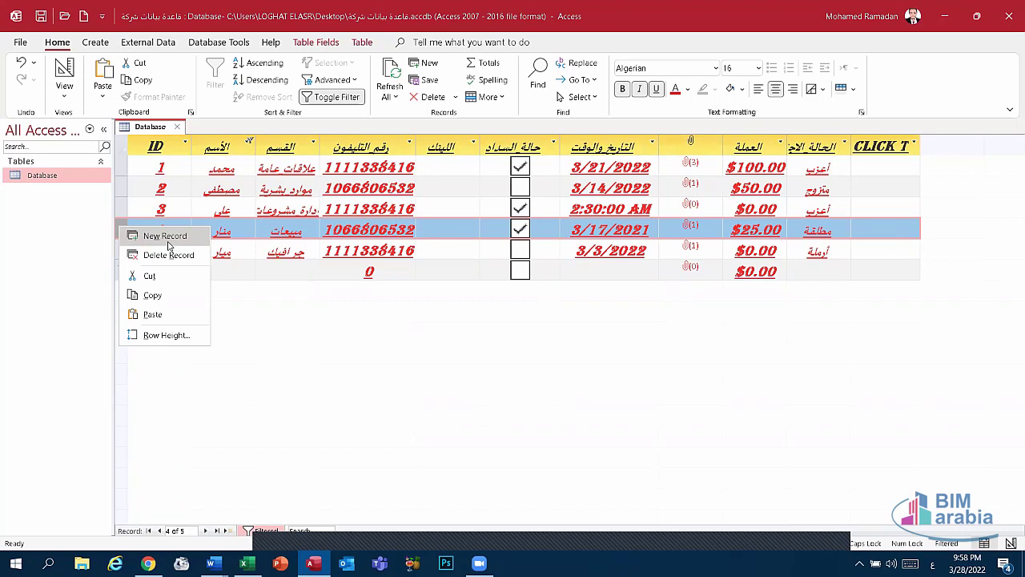
{"action": "left_click", "coordinate": [154, 339]}
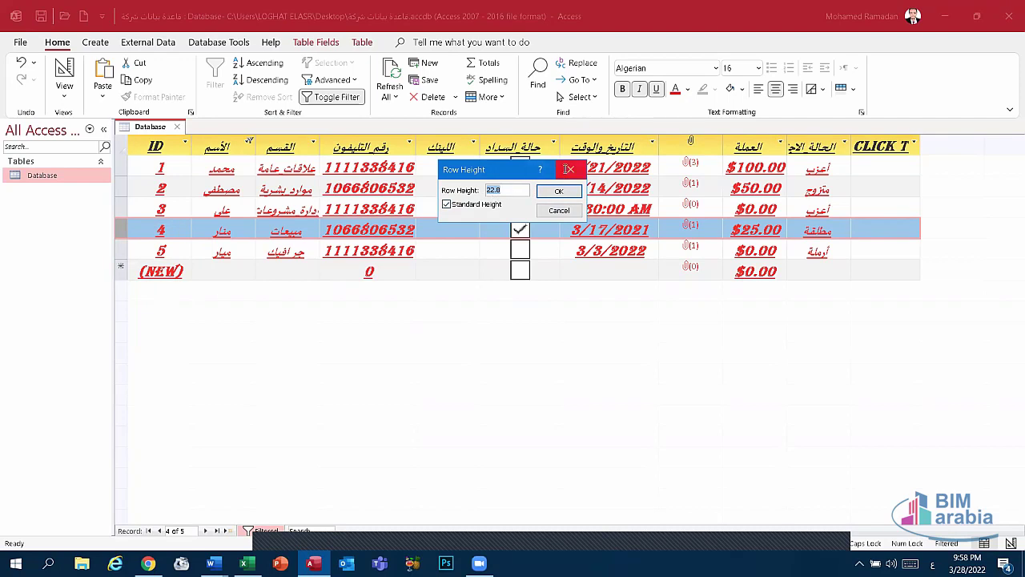
{"action": "left_click", "coordinate": [558, 190]}
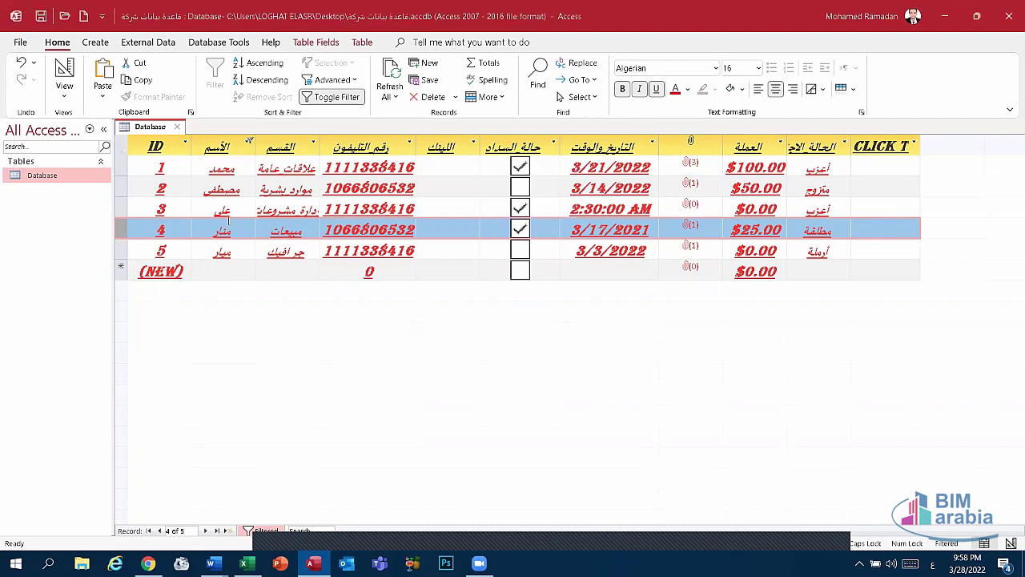
{"action": "left_click", "coordinate": [307, 274]}
{"action": "left_click", "coordinate": [369, 272]}
{"action": "double_click", "coordinate": [368, 273]}
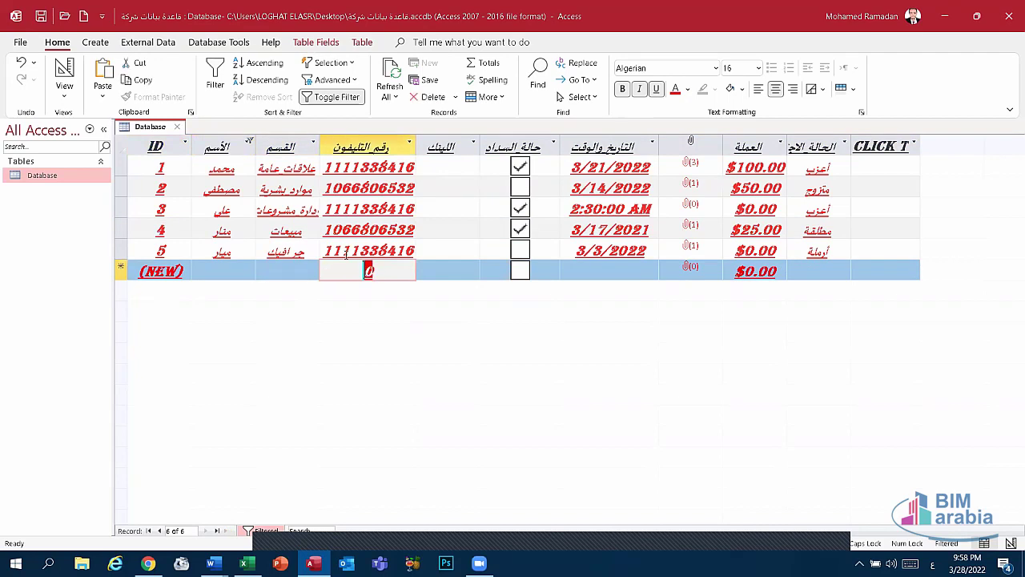
{"action": "key", "text": "BackSpace"}
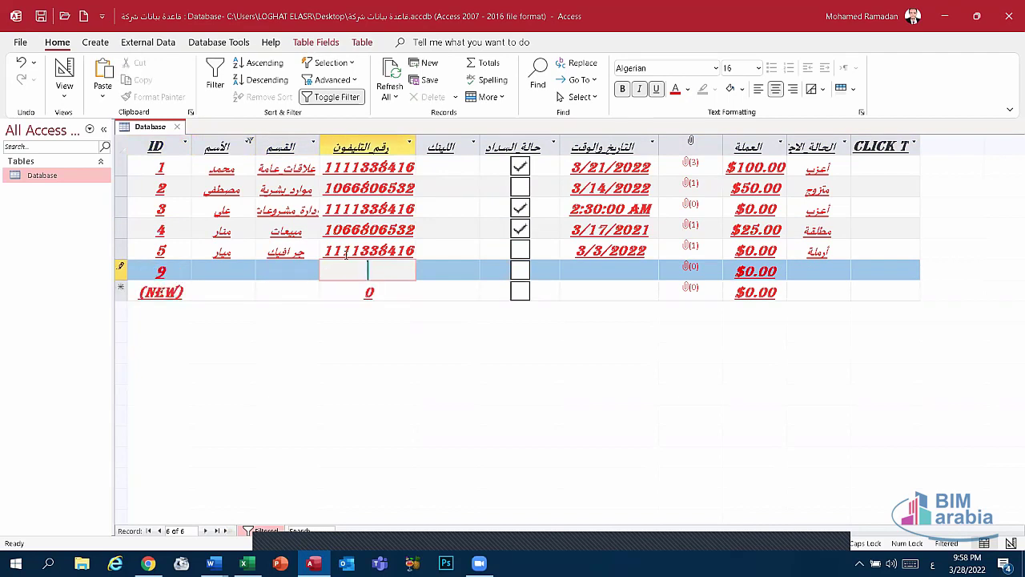
{"action": "double_click", "coordinate": [400, 292]}
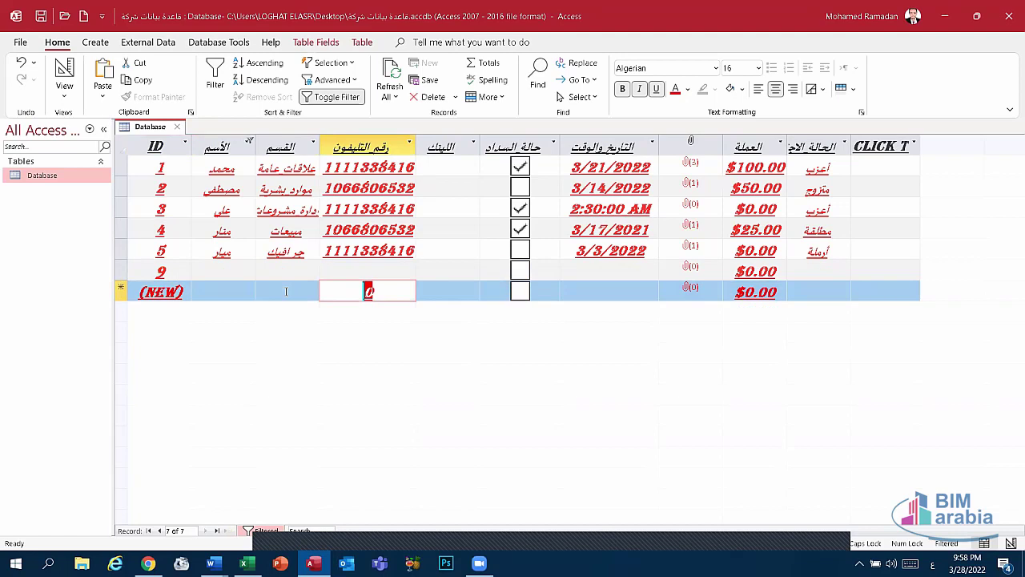
{"action": "key", "text": "BackSpace"}
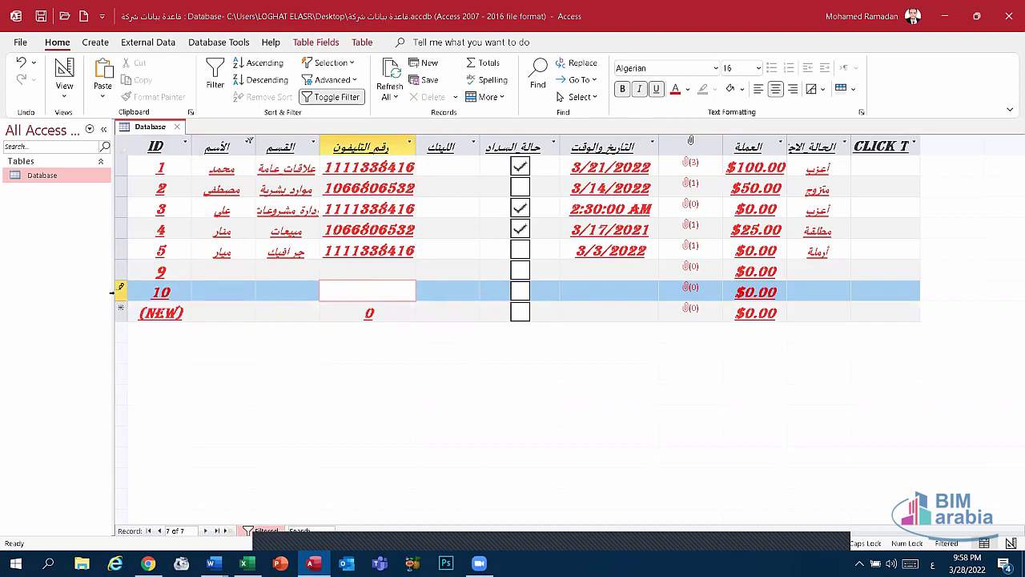
{"action": "right_click", "coordinate": [121, 294]}
{"action": "left_click", "coordinate": [160, 319]}
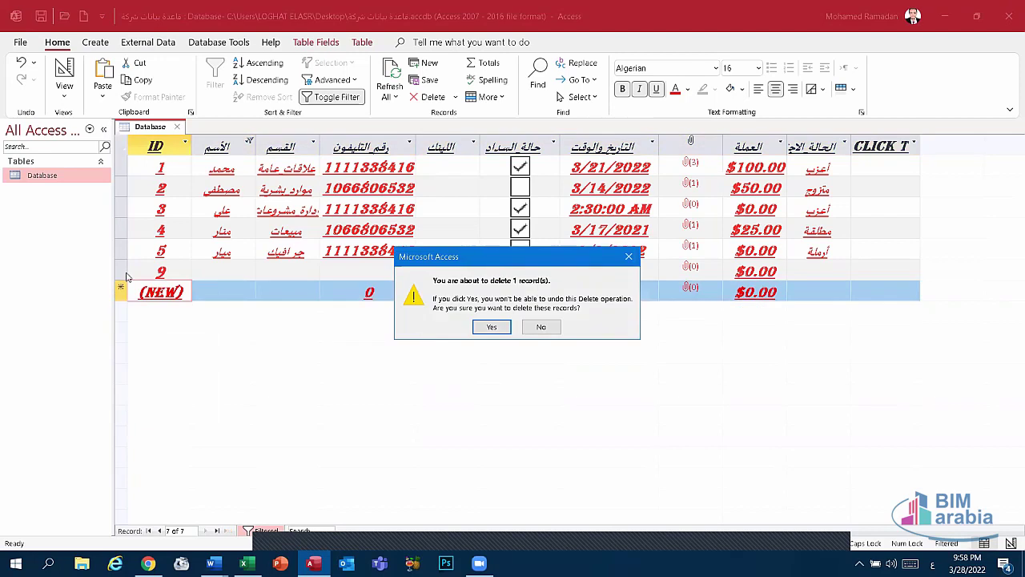
{"action": "key", "text": "Return"}
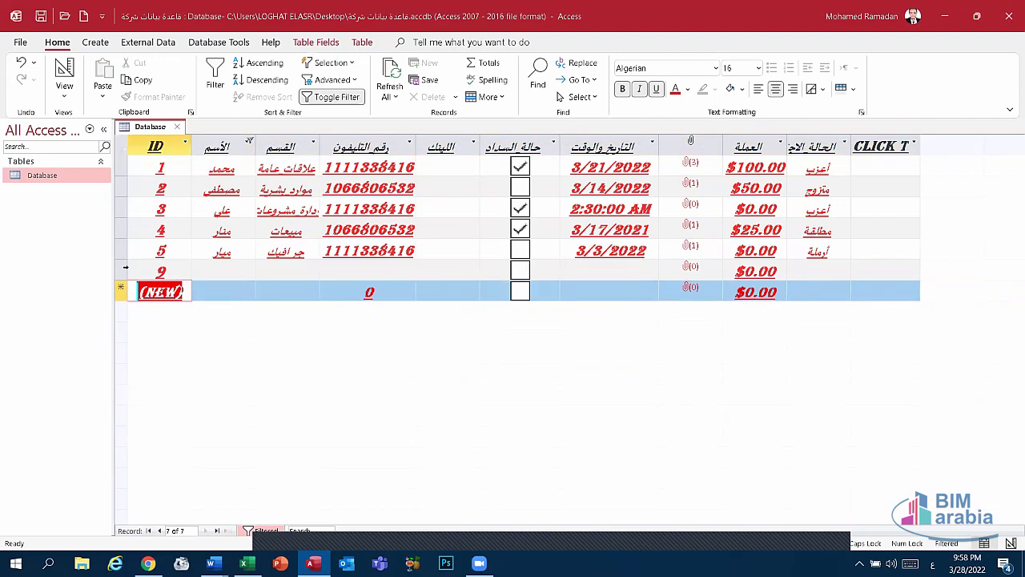
{"action": "right_click", "coordinate": [125, 268]}
{"action": "left_click", "coordinate": [164, 296]}
{"action": "left_click", "coordinate": [487, 325]}
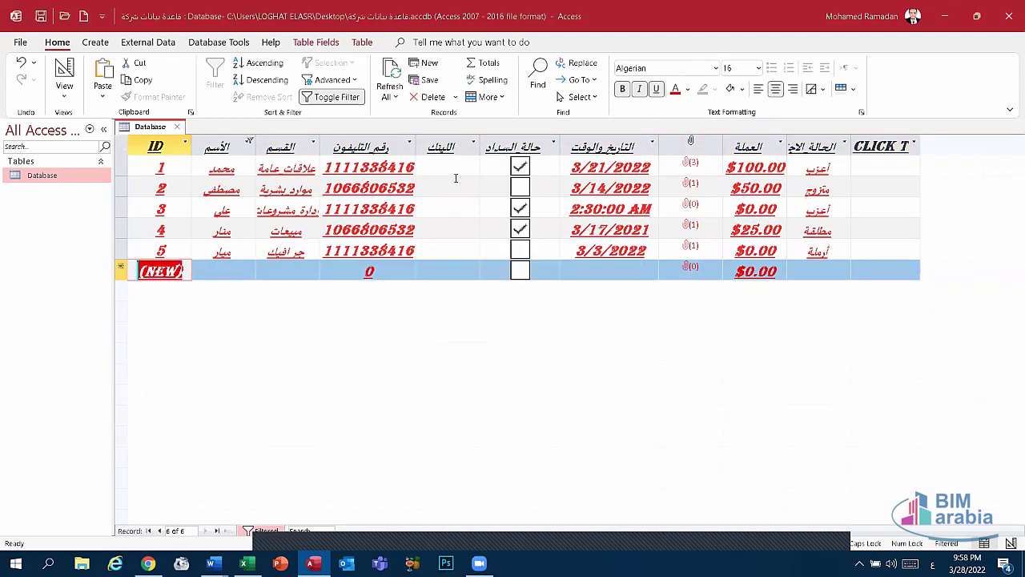
{"action": "left_click", "coordinate": [393, 145]}
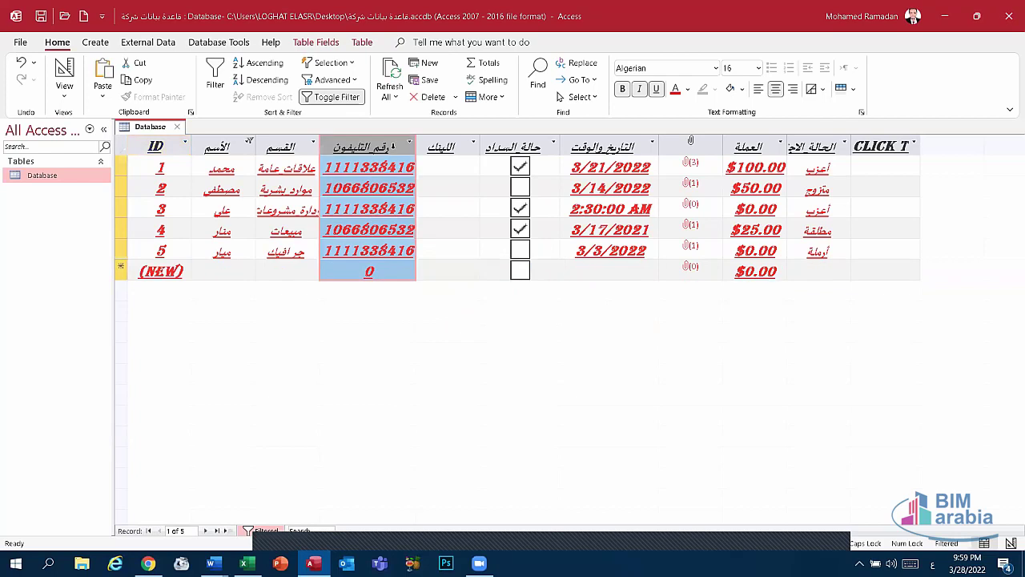
Hide the phone-number column from the datasheet.
{"action": "right_click", "coordinate": [393, 146]}
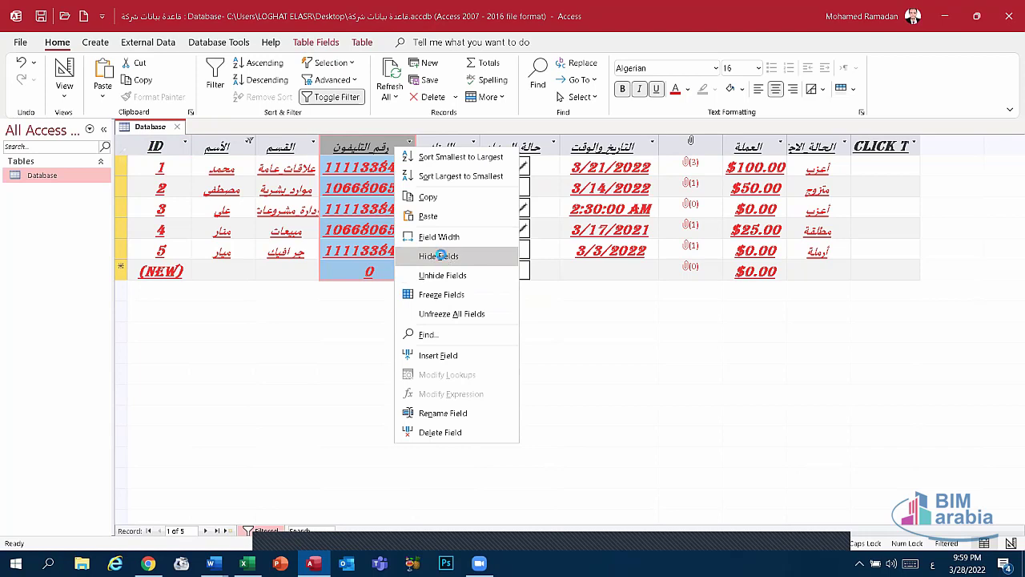
{"action": "left_click", "coordinate": [438, 257]}
{"action": "right_click", "coordinate": [356, 146]}
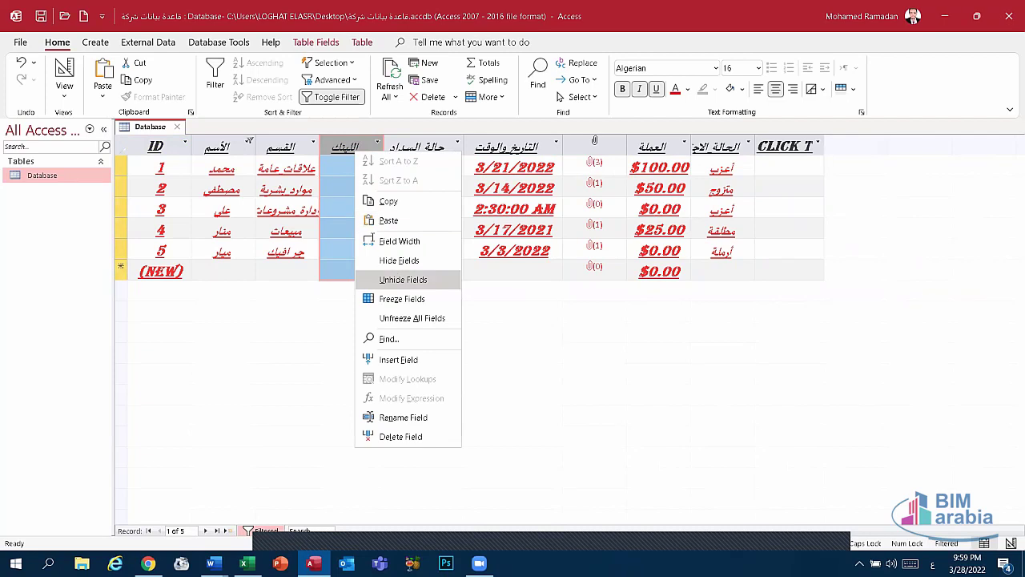
{"action": "left_click", "coordinate": [361, 149]}
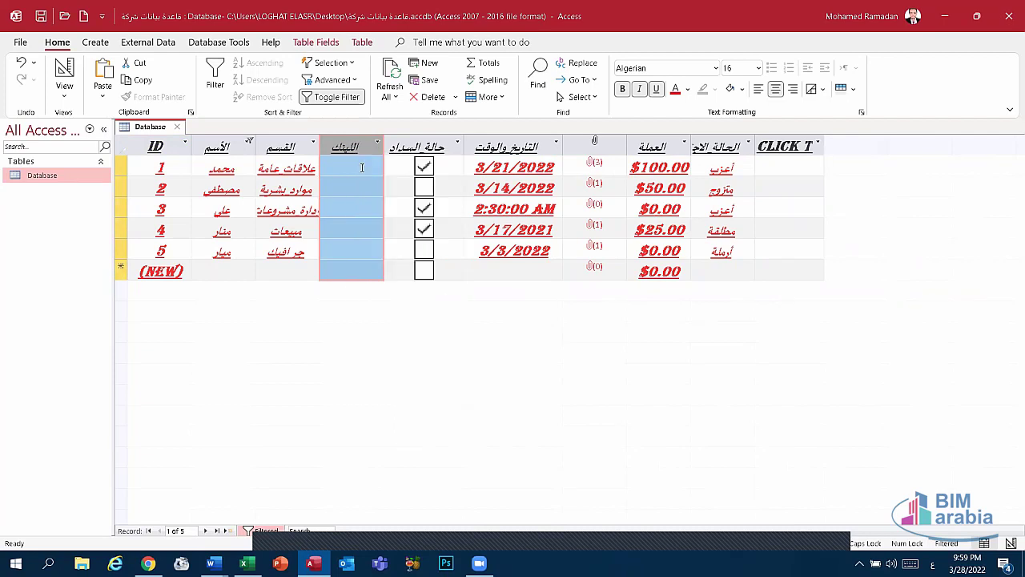
Unhide the رقم التليفون column through Unhide Fields.
{"action": "right_click", "coordinate": [361, 147]}
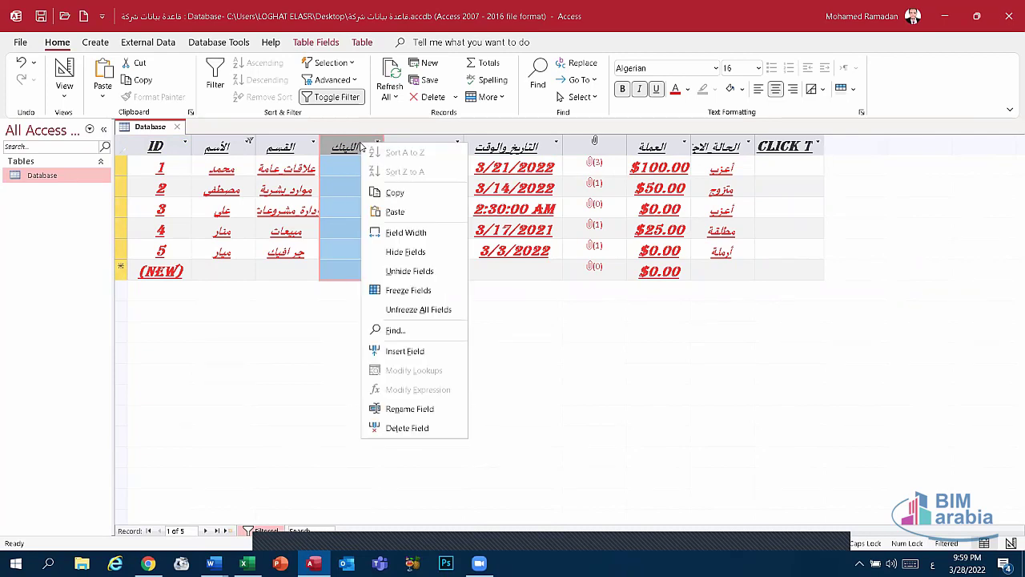
{"action": "left_click", "coordinate": [406, 271]}
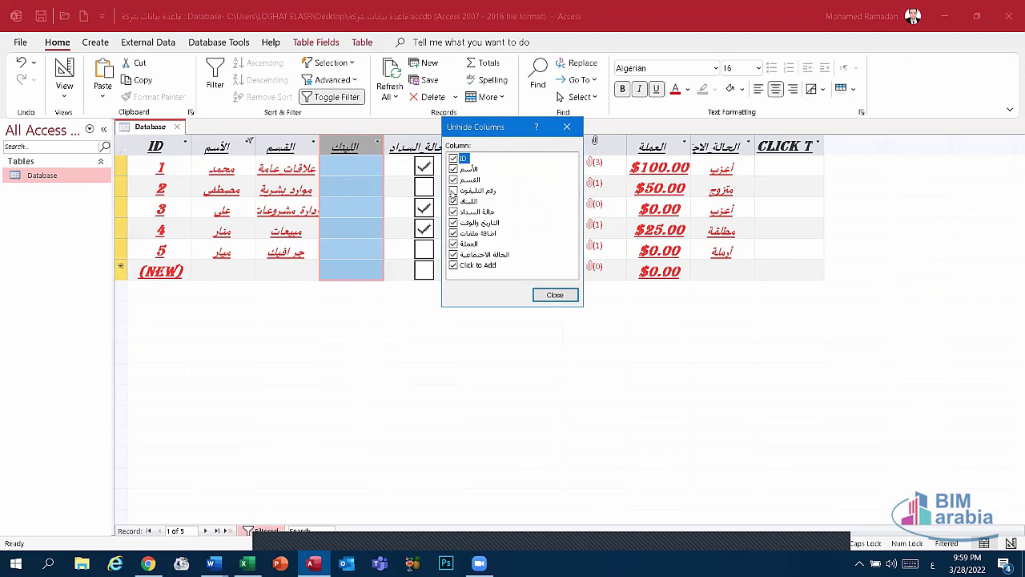
{"action": "left_click", "coordinate": [453, 190]}
{"action": "left_click", "coordinate": [555, 296]}
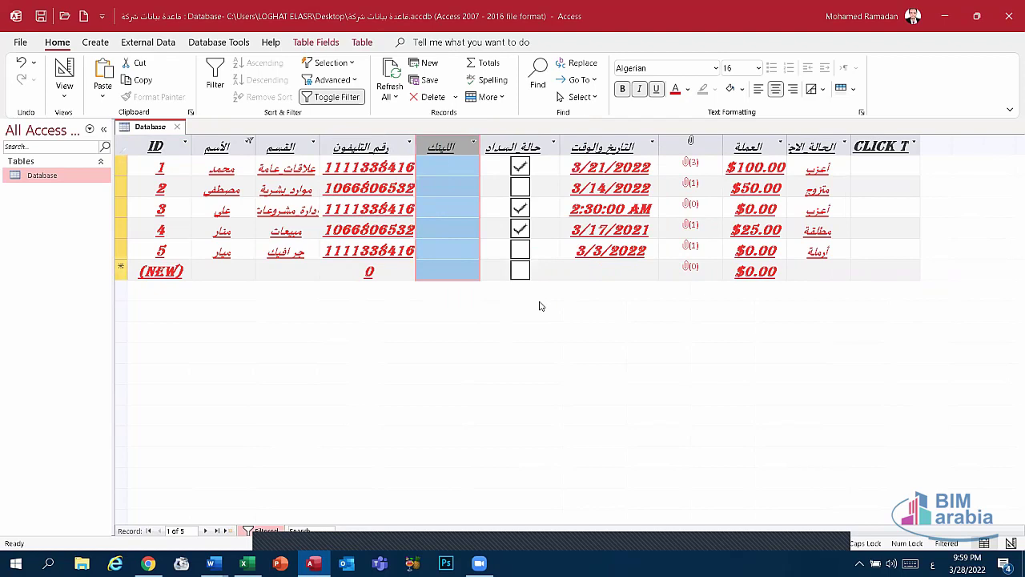
Confirm the phone-number column's Field Width without changing it.
{"action": "right_click", "coordinate": [396, 152]}
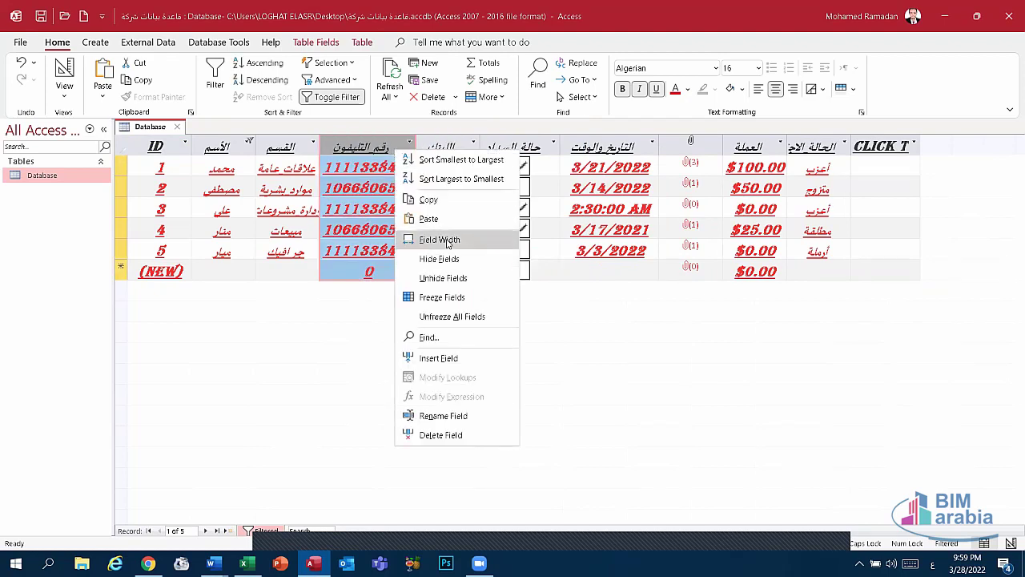
{"action": "left_click", "coordinate": [448, 243]}
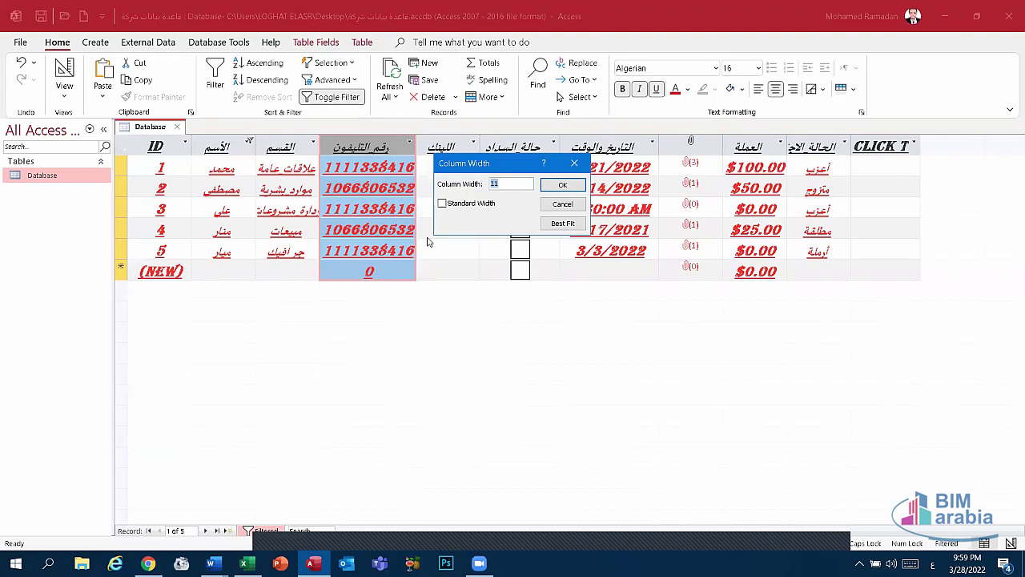
{"action": "left_click", "coordinate": [573, 163]}
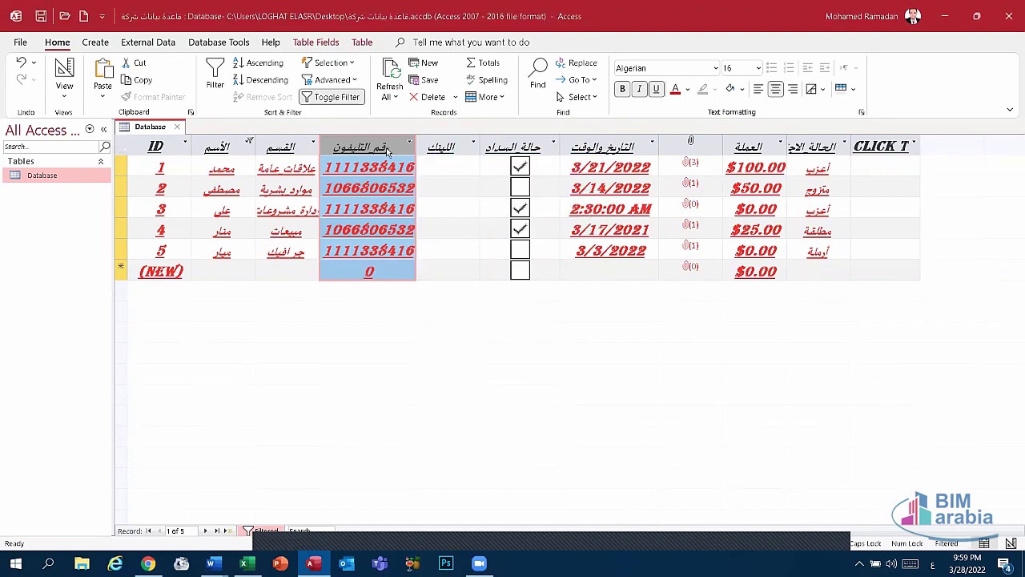
{"action": "right_click", "coordinate": [389, 148]}
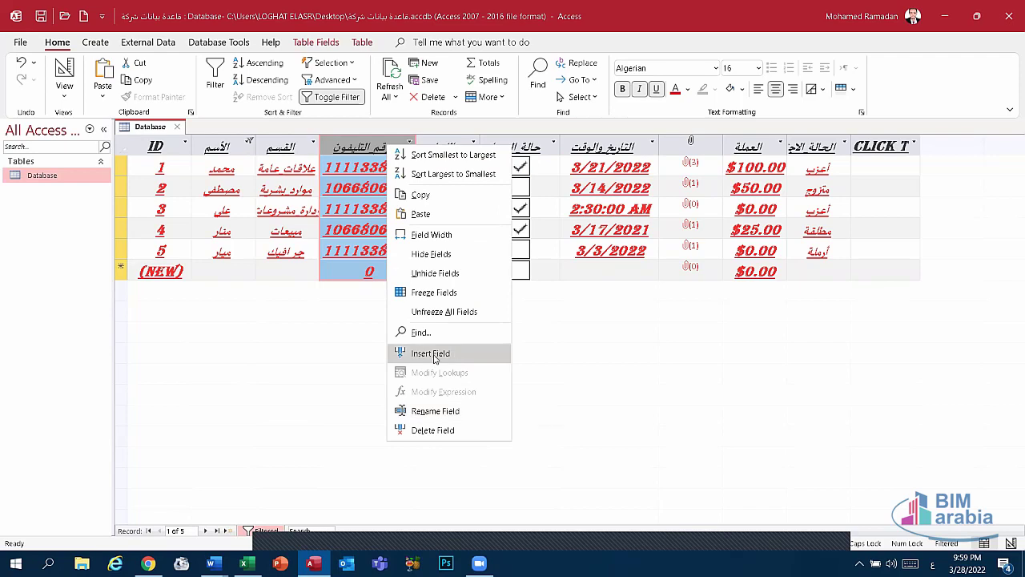
{"action": "left_click", "coordinate": [429, 354]}
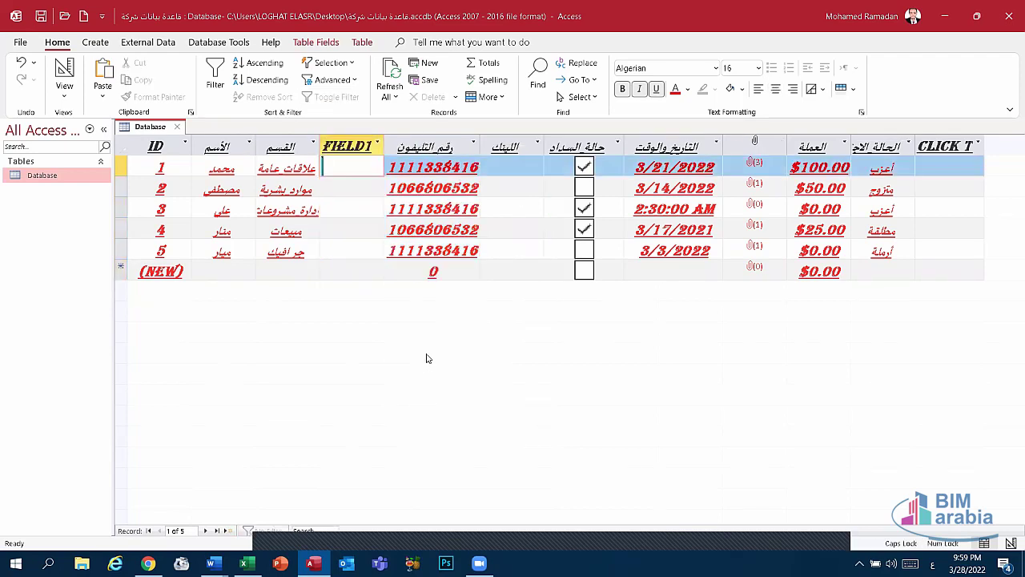
{"action": "double_click", "coordinate": [363, 148]}
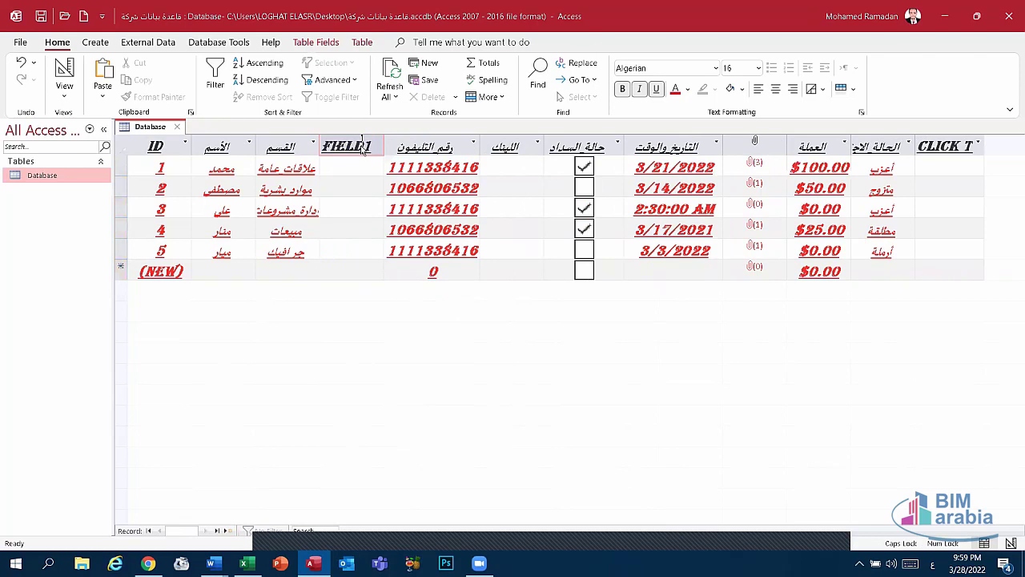
{"action": "double_click", "coordinate": [368, 147]}
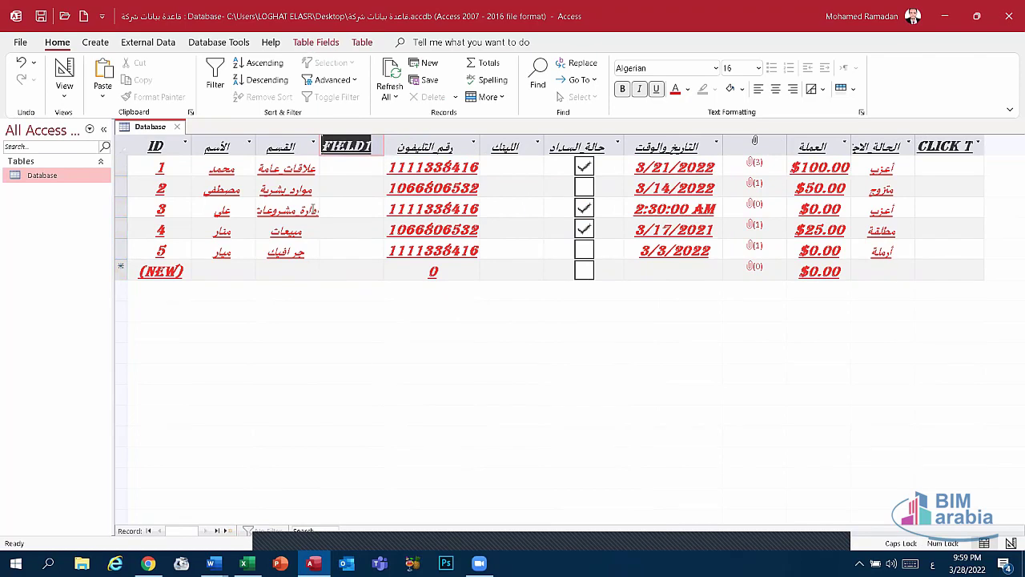
{"action": "left_click", "coordinate": [324, 202]}
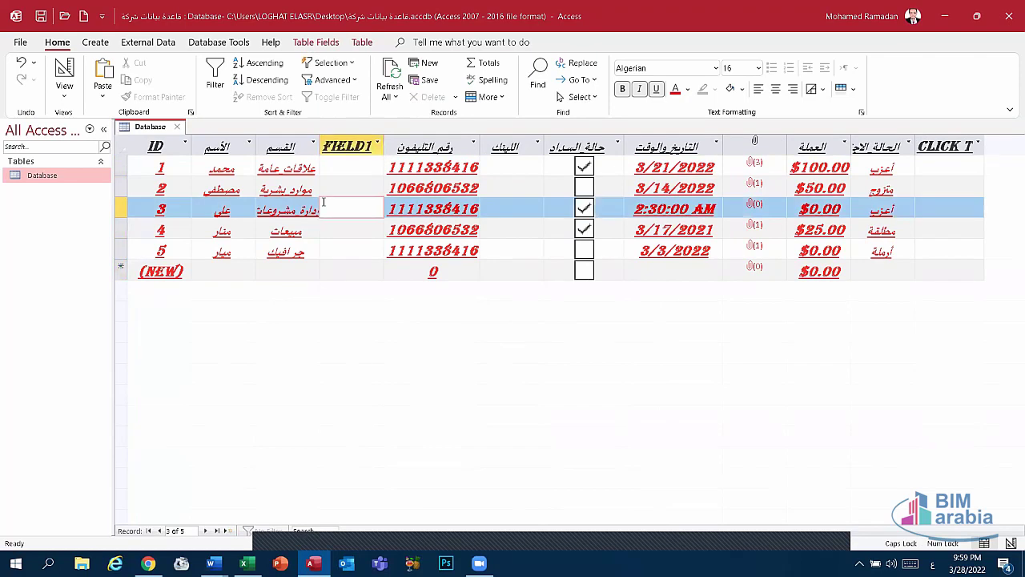
{"action": "double_click", "coordinate": [369, 148]}
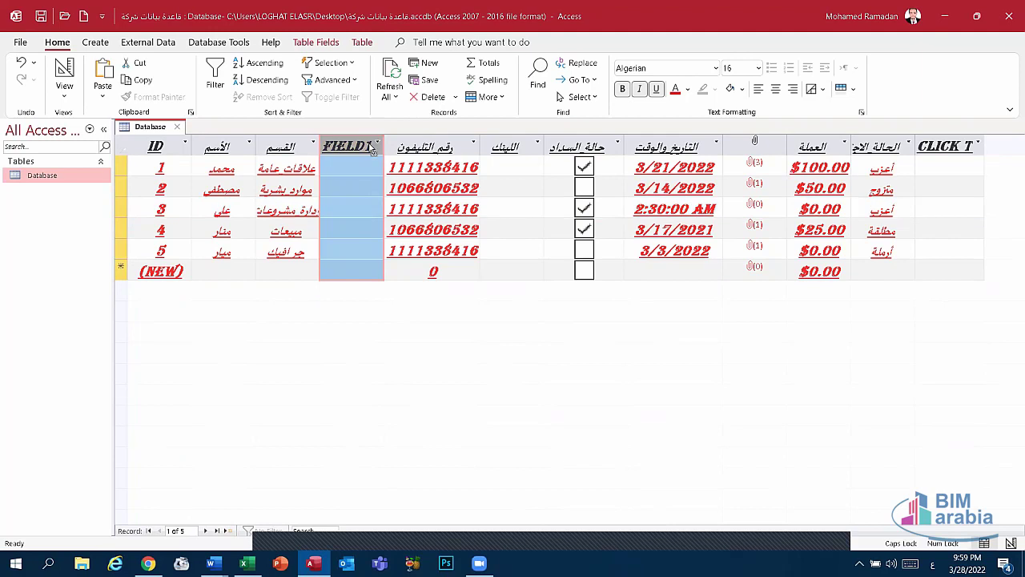
{"action": "type", "text": "ك"}
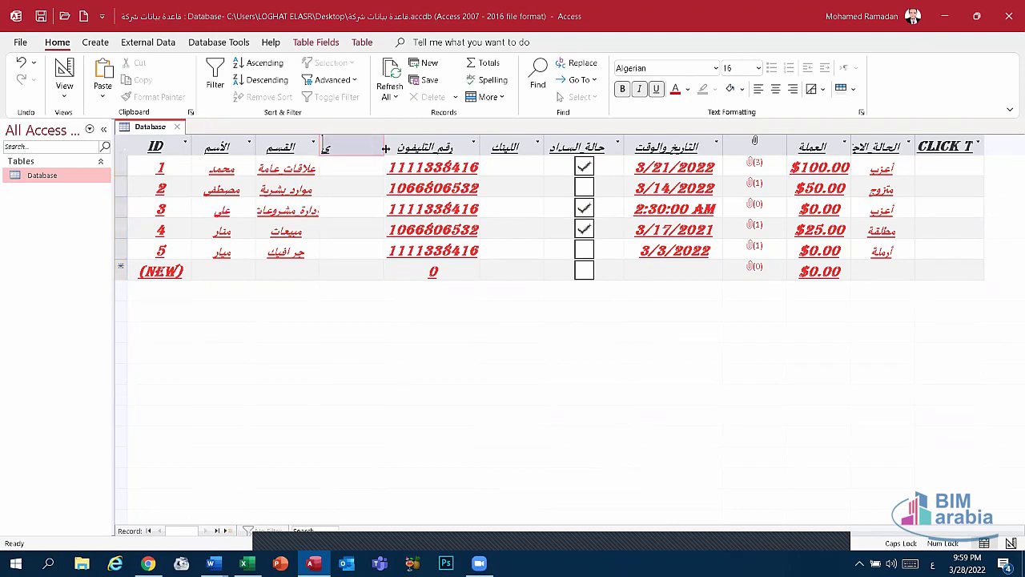
{"action": "type", "text": "جديد"}
{"action": "left_click", "coordinate": [352, 168]}
{"action": "left_click", "coordinate": [351, 149]}
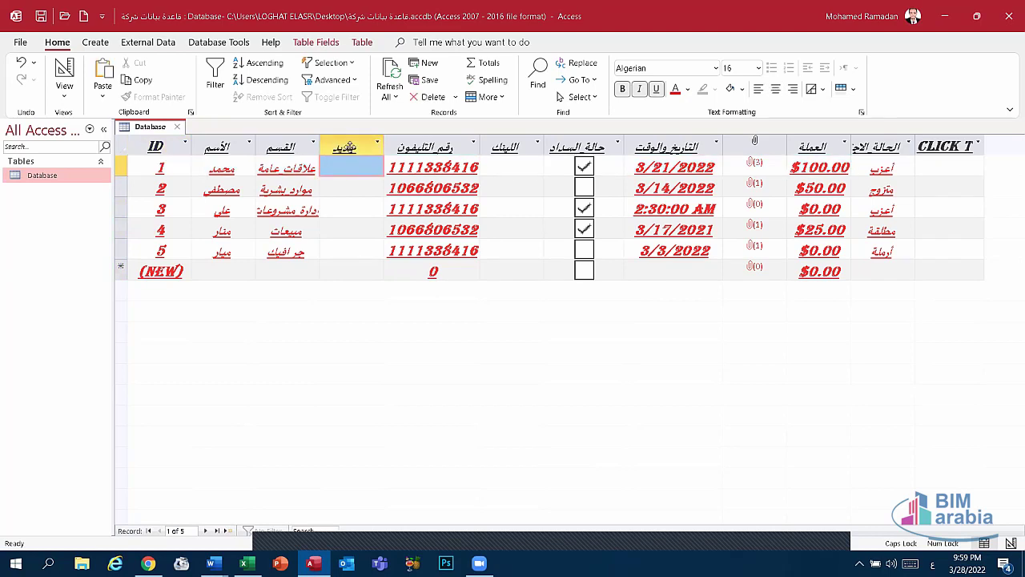
{"action": "right_click", "coordinate": [351, 149]}
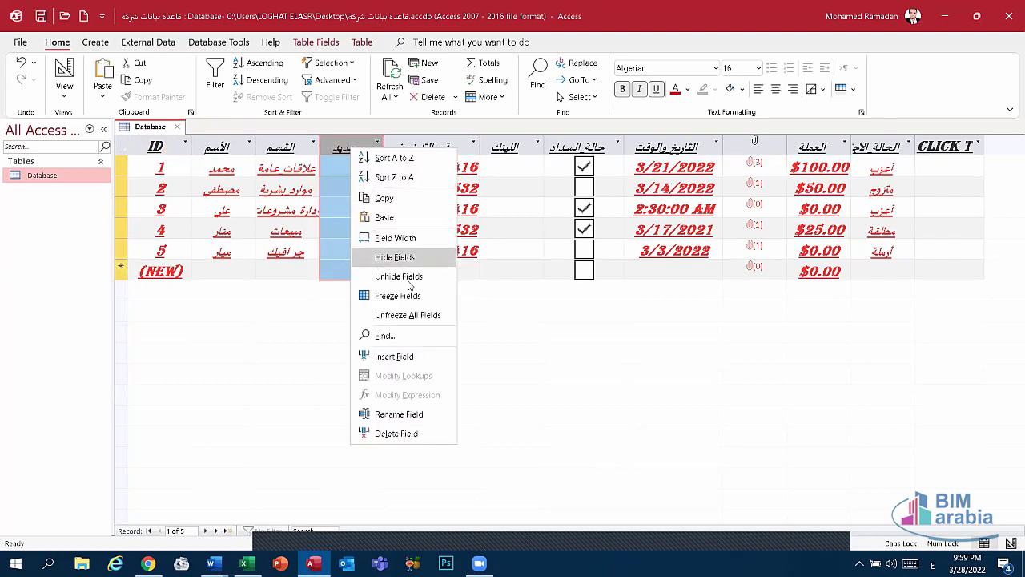
{"action": "left_click", "coordinate": [393, 433]}
{"action": "left_click", "coordinate": [490, 321]}
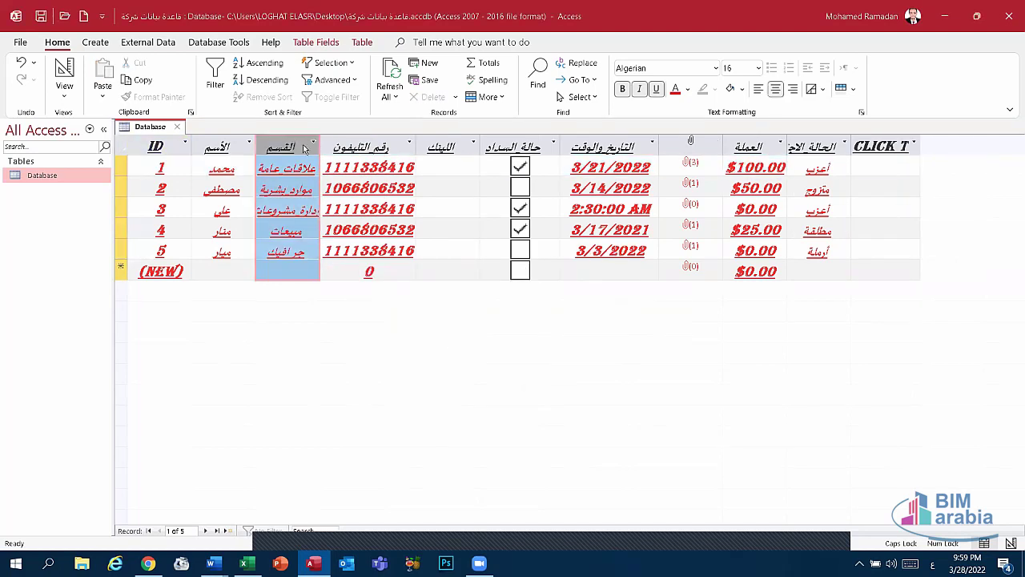
{"action": "right_click", "coordinate": [296, 148]}
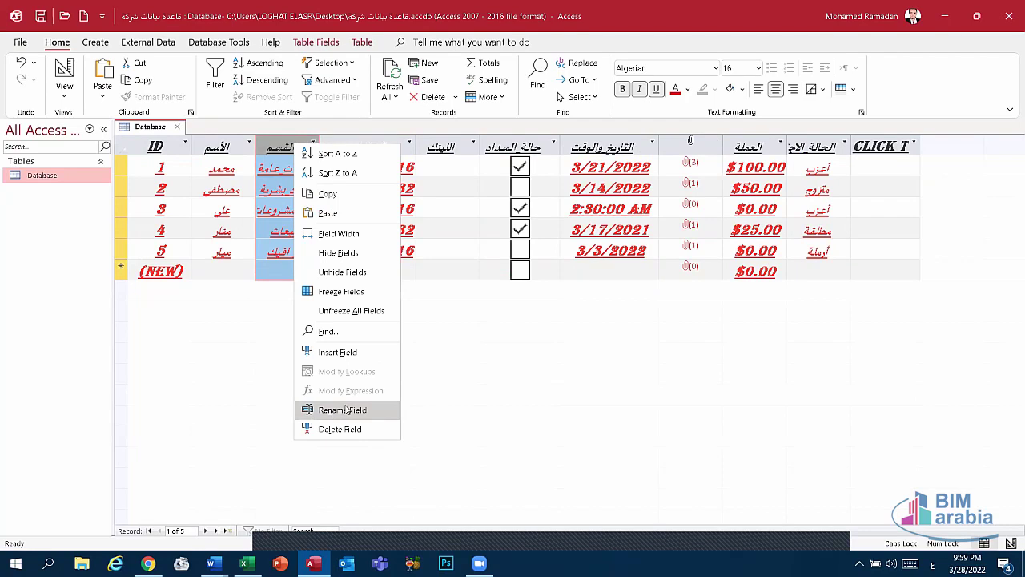
{"action": "left_click", "coordinate": [344, 410]}
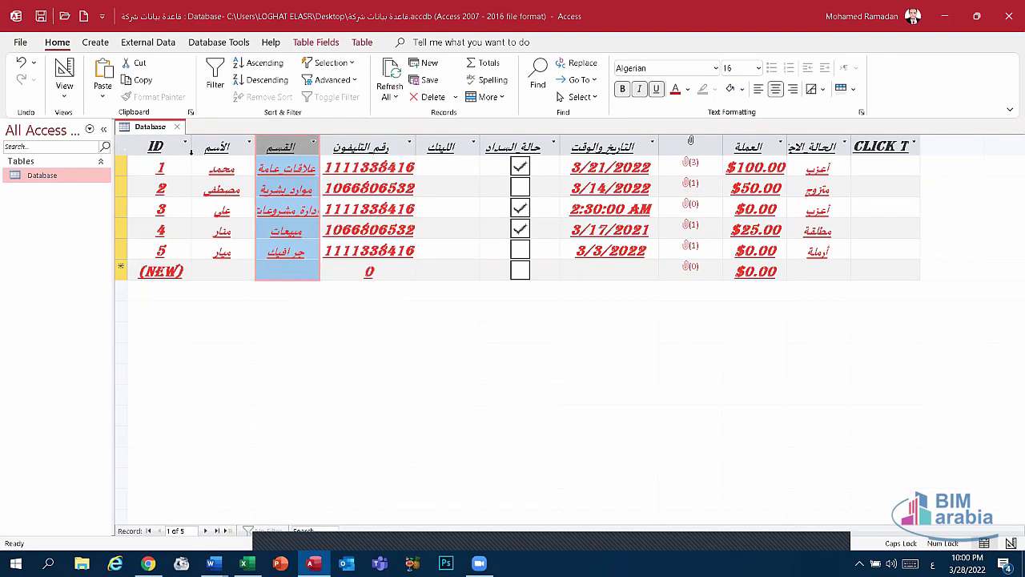
Freeze the ID column, then unfreeze all fields.
{"action": "left_click", "coordinate": [170, 148]}
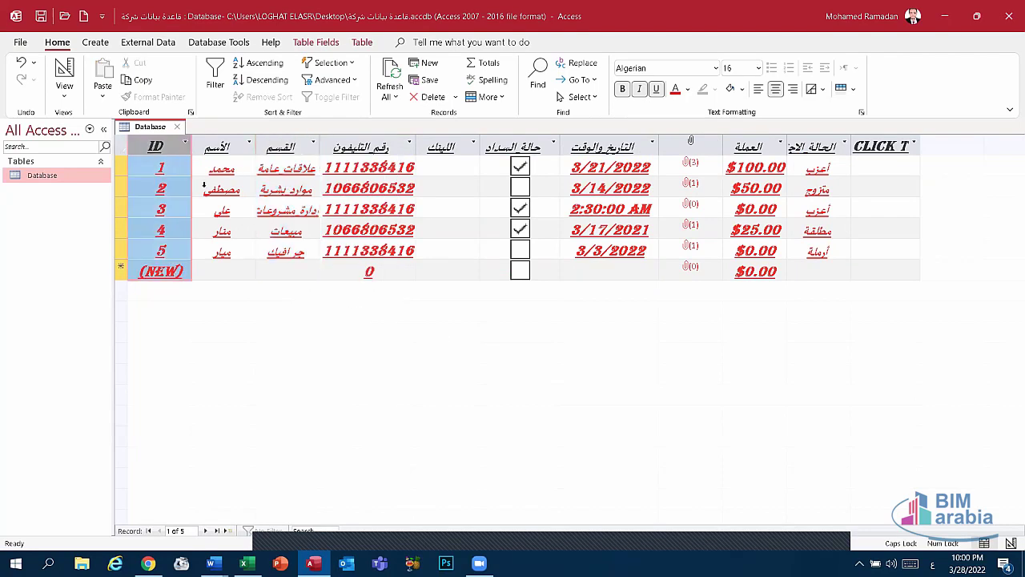
{"action": "right_click", "coordinate": [176, 144]}
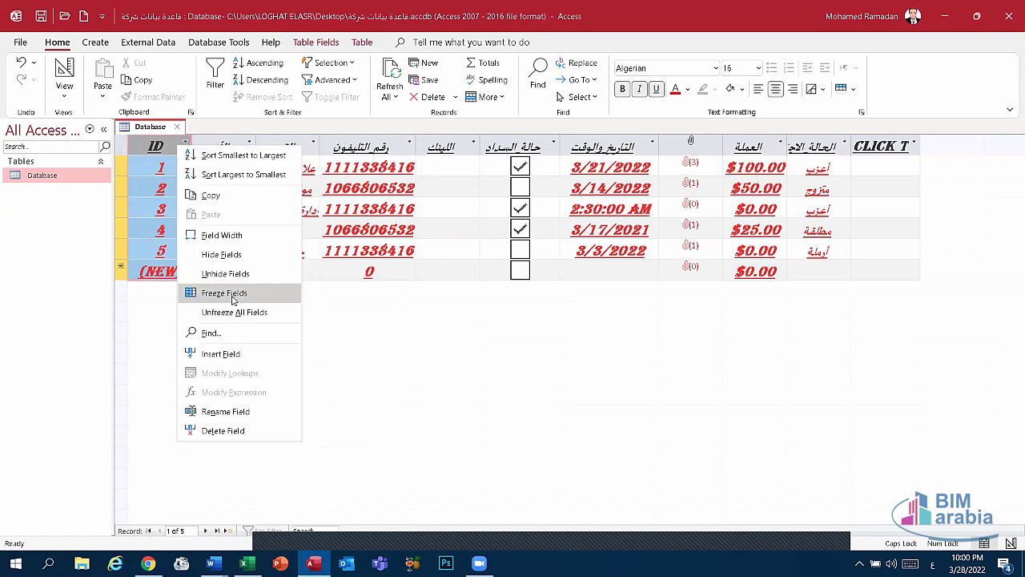
{"action": "left_click", "coordinate": [228, 294]}
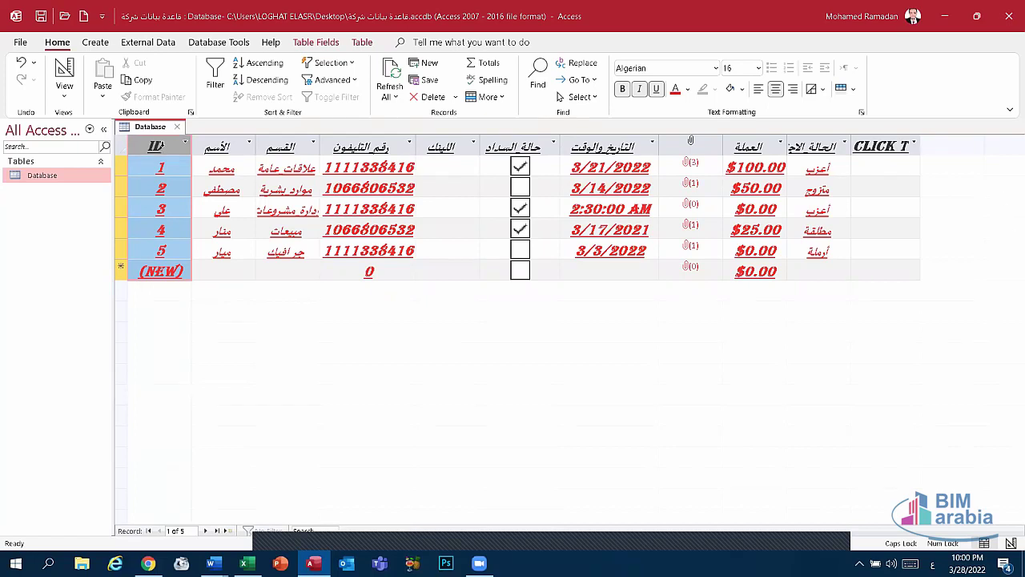
{"action": "right_click", "coordinate": [159, 146]}
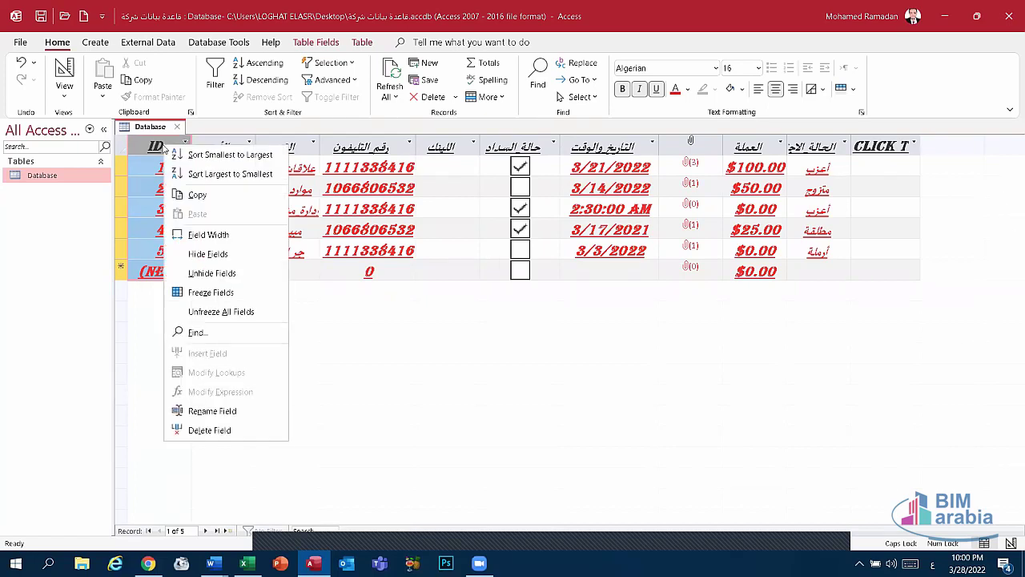
{"action": "left_click", "coordinate": [213, 312]}
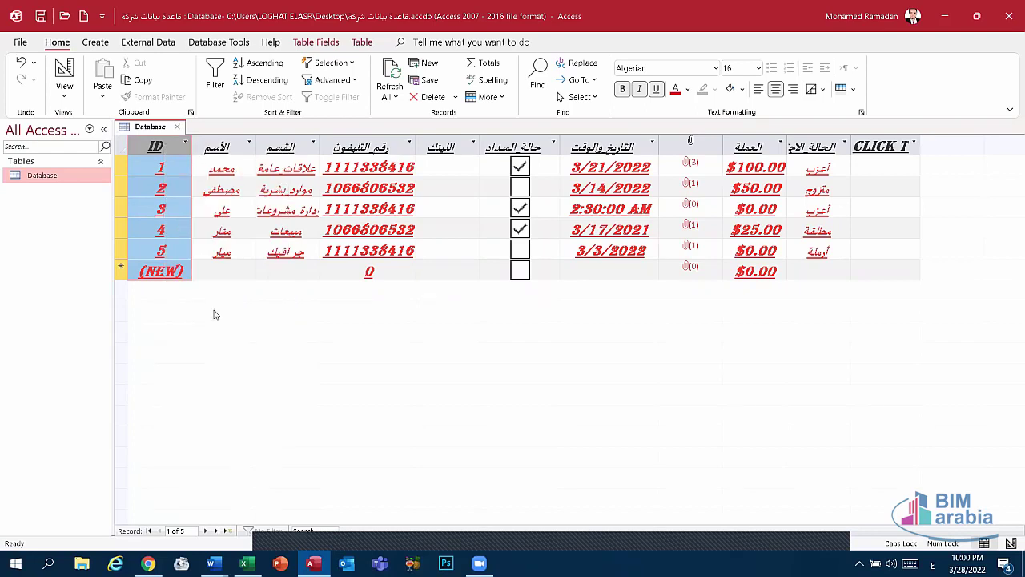
Sort records by ID largest to smallest, then back to smallest to largest.
{"action": "right_click", "coordinate": [181, 142]}
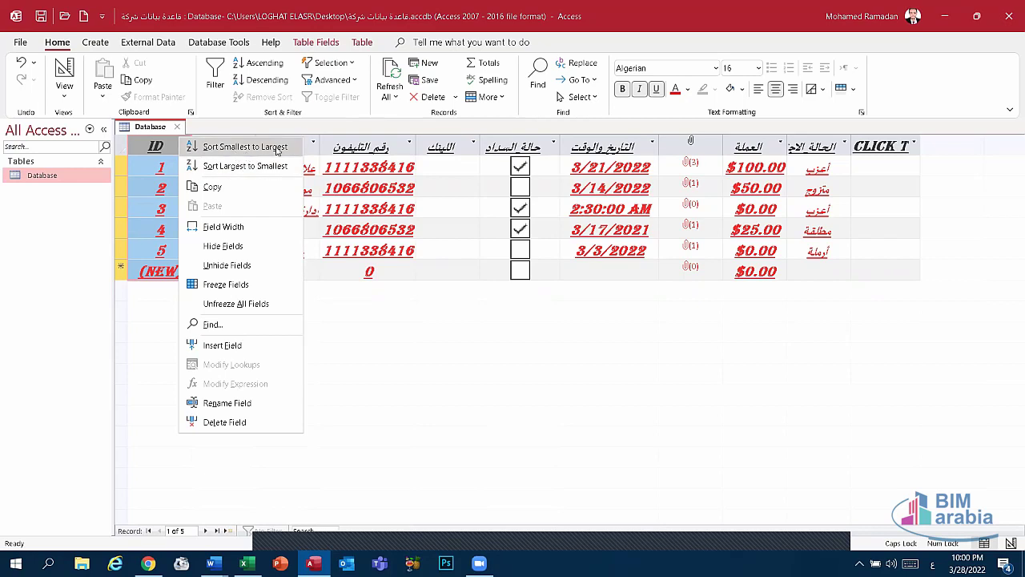
{"action": "left_click", "coordinate": [237, 168]}
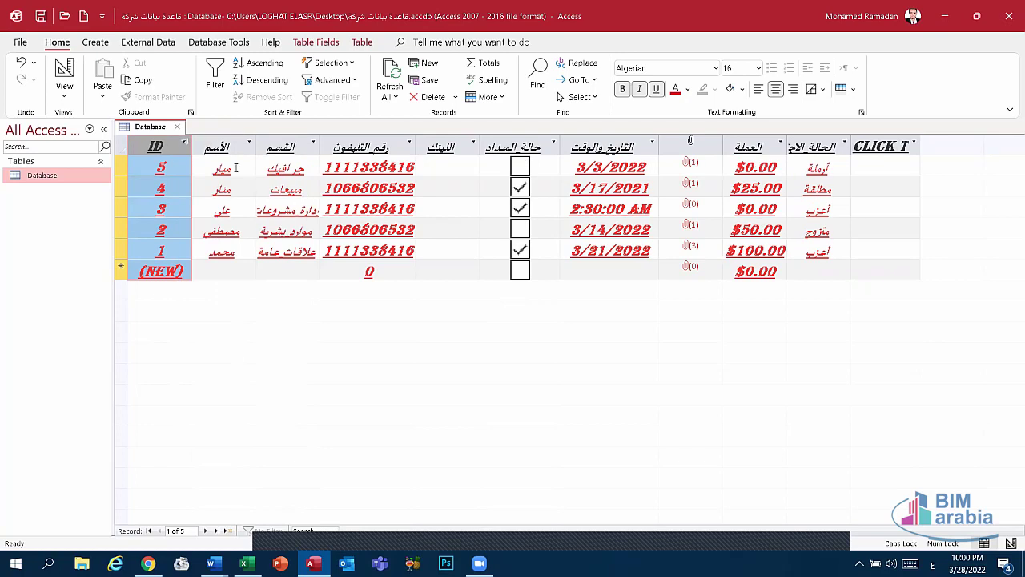
{"action": "right_click", "coordinate": [172, 139]}
{"action": "left_click", "coordinate": [206, 148]}
Select the الأسم column and bring up its column commands without changes.
{"action": "left_click", "coordinate": [227, 144]}
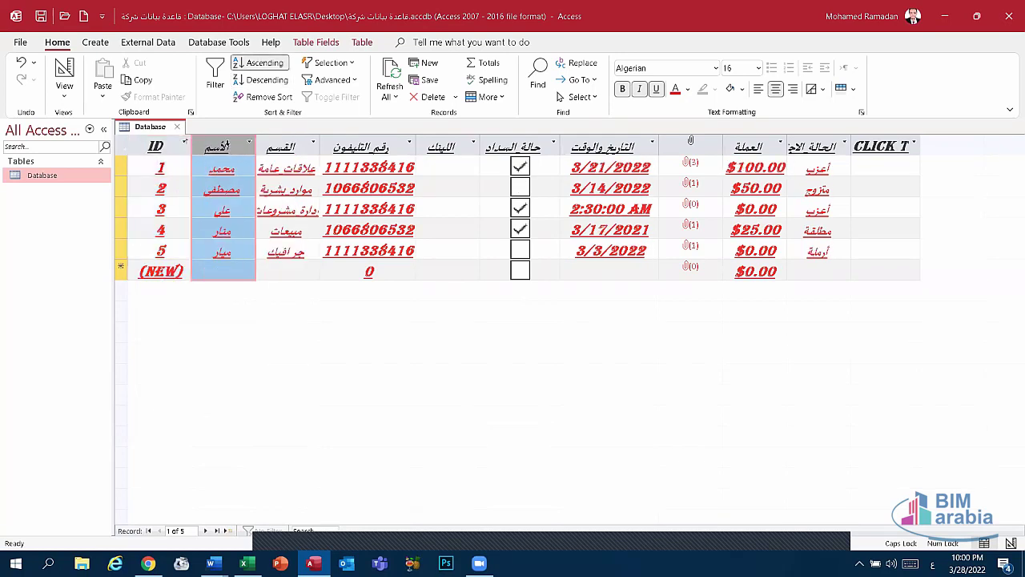
{"action": "right_click", "coordinate": [232, 145]}
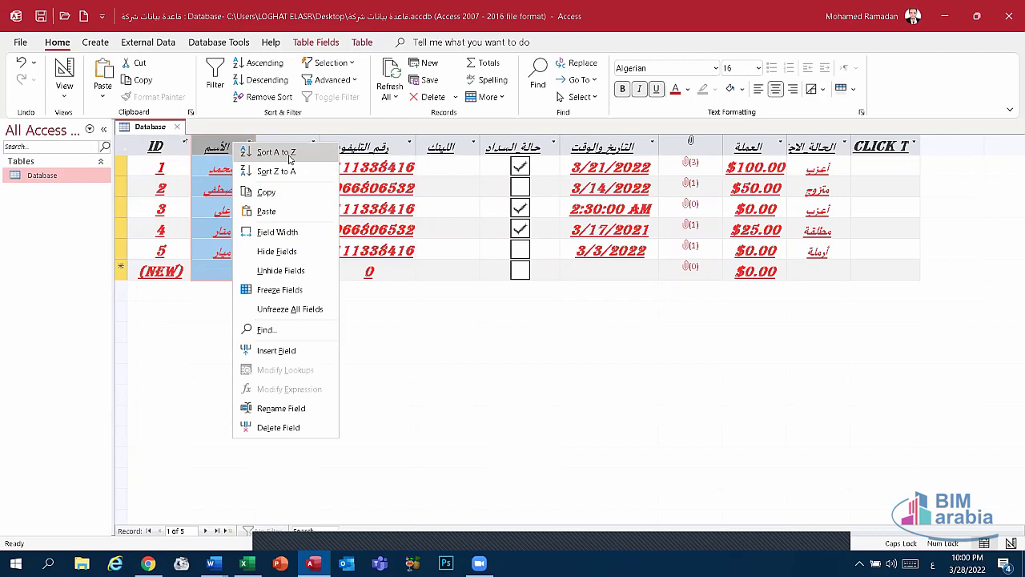
{"action": "left_click", "coordinate": [462, 407]}
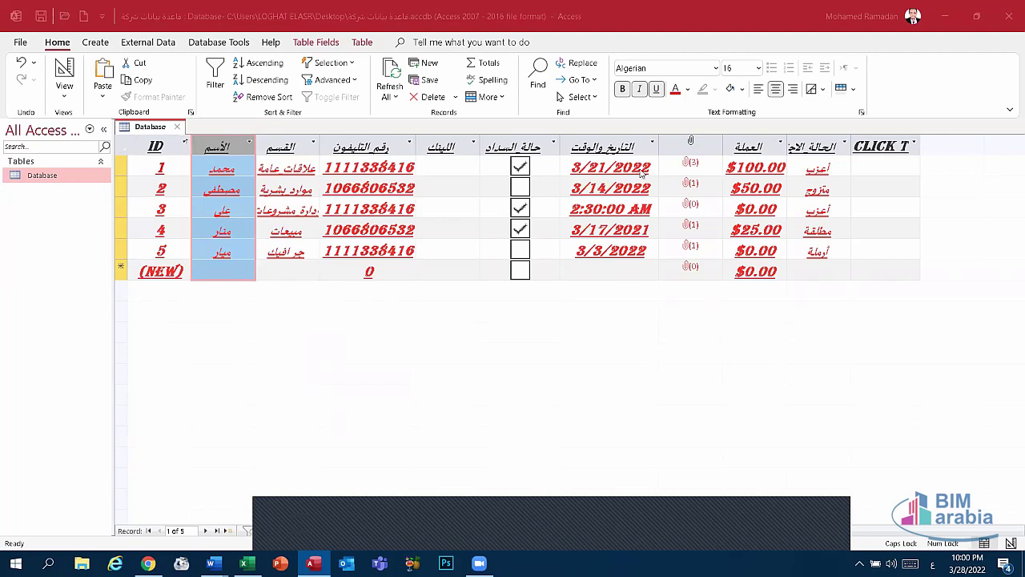
{"action": "right_click", "coordinate": [233, 144]}
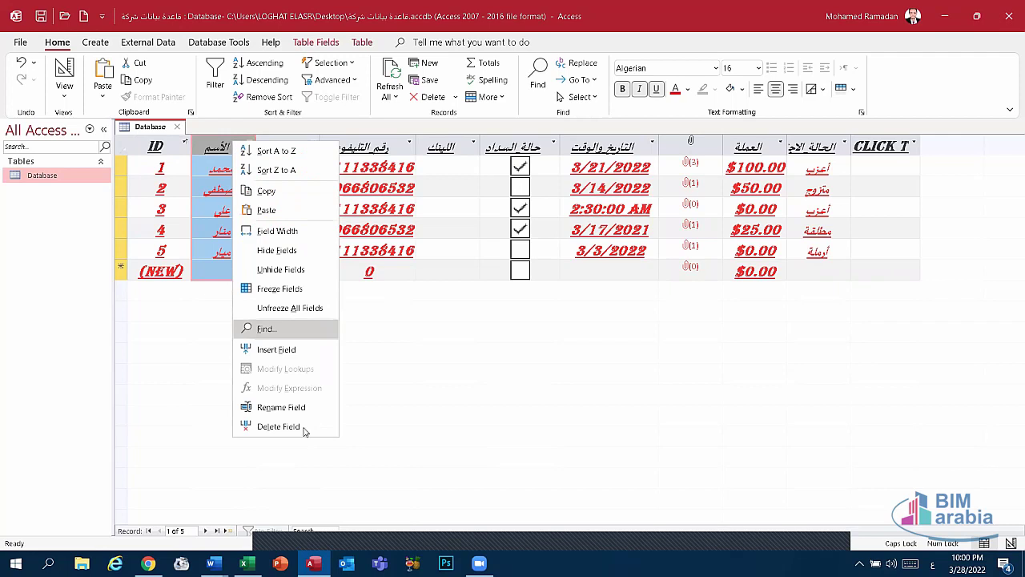
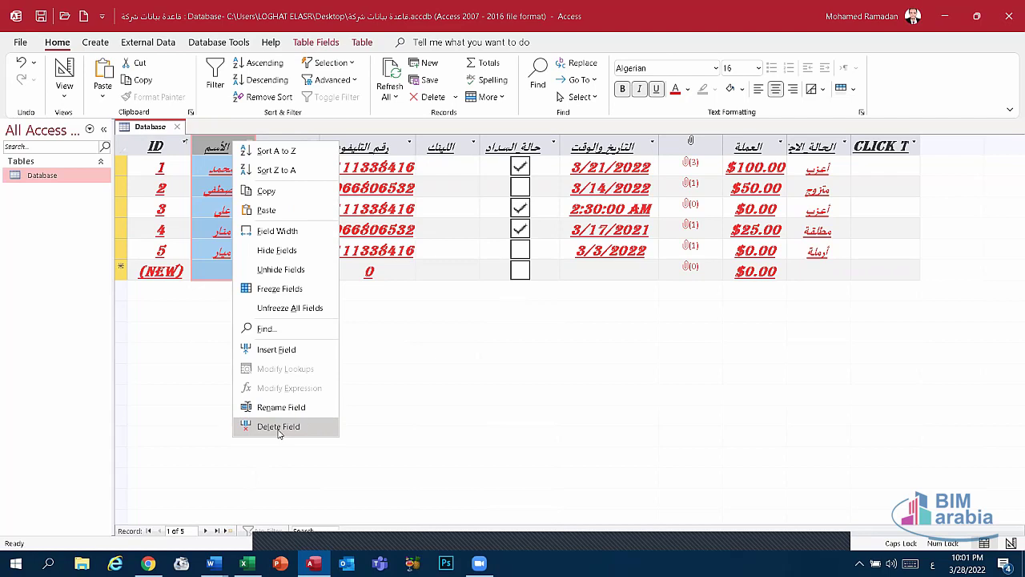
Open and dismiss the options for record 1 and the القسم column without making changes.
{"action": "left_click", "coordinate": [125, 147]}
{"action": "left_click", "coordinate": [125, 169]}
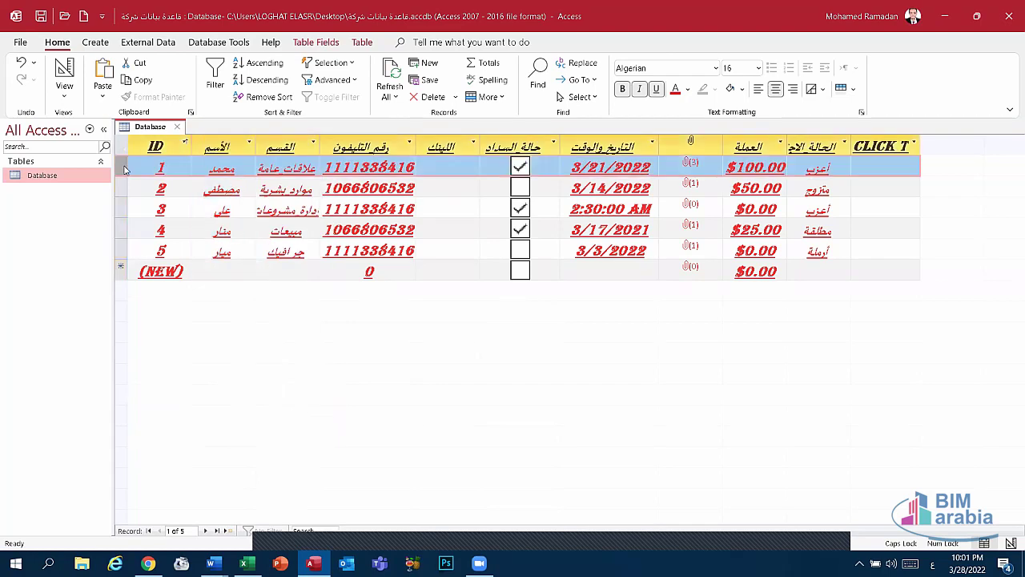
{"action": "right_click", "coordinate": [125, 169]}
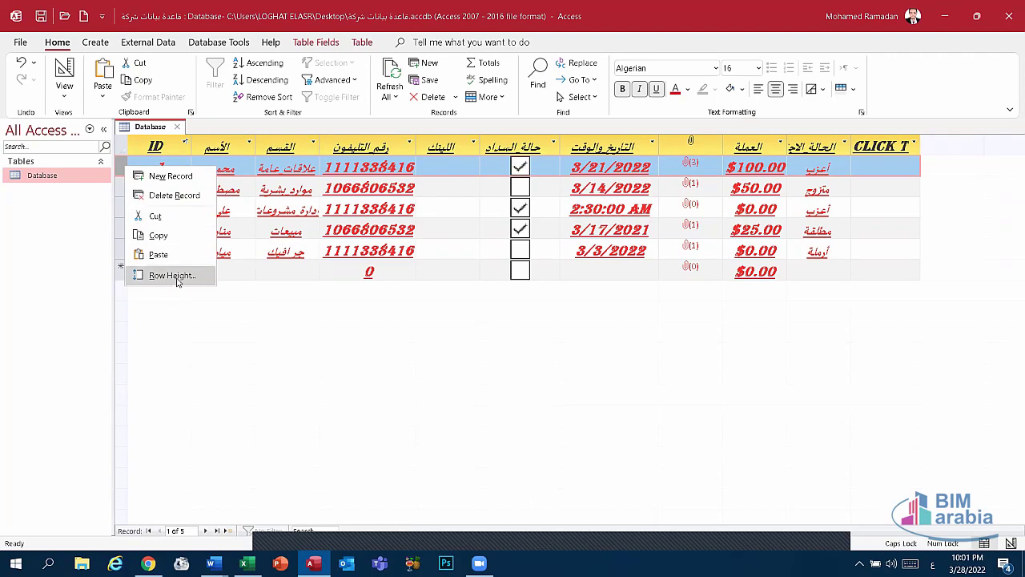
{"action": "left_click", "coordinate": [283, 255]}
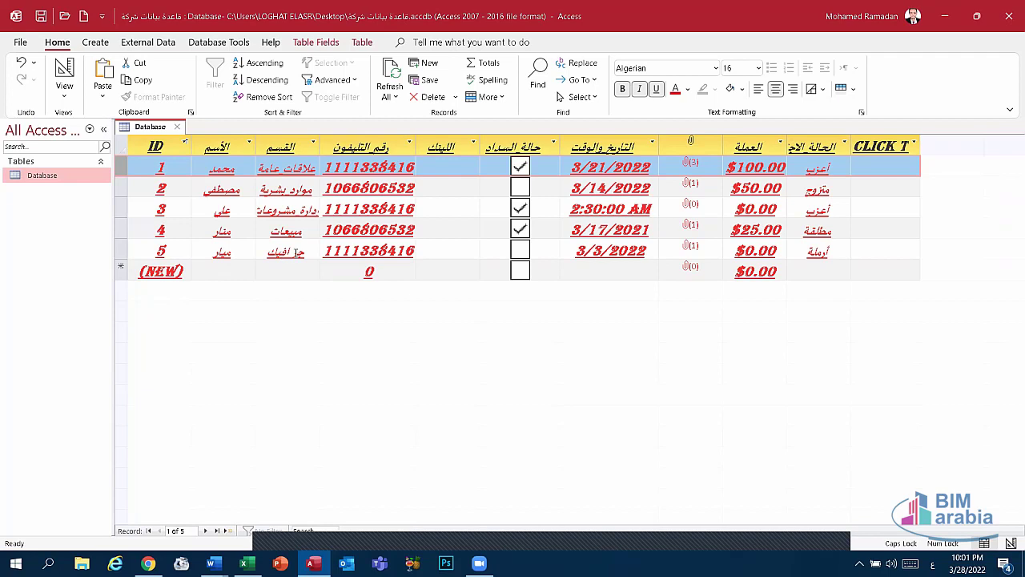
{"action": "left_click", "coordinate": [296, 253]}
{"action": "right_click", "coordinate": [302, 146]}
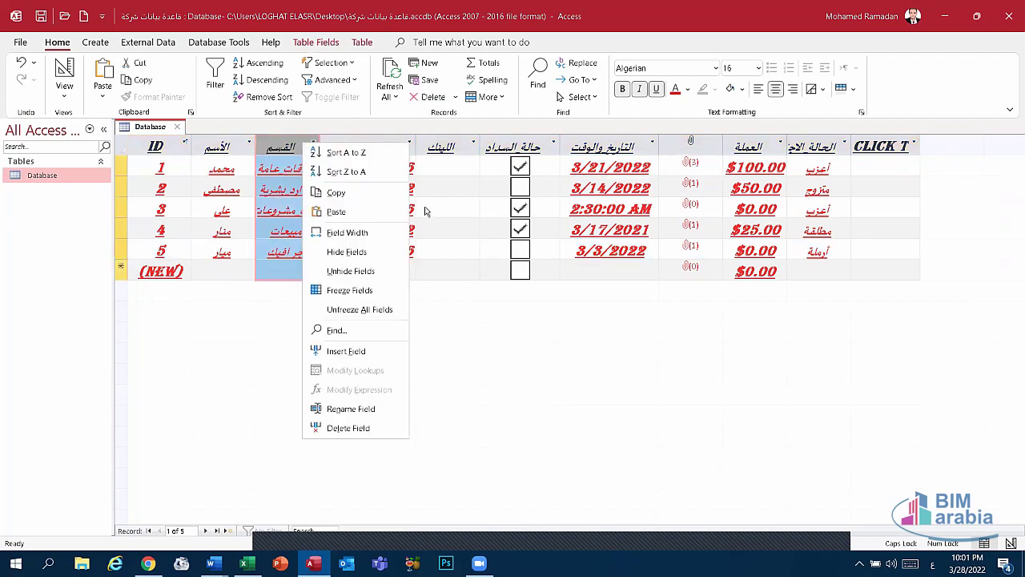
{"action": "left_click", "coordinate": [443, 187]}
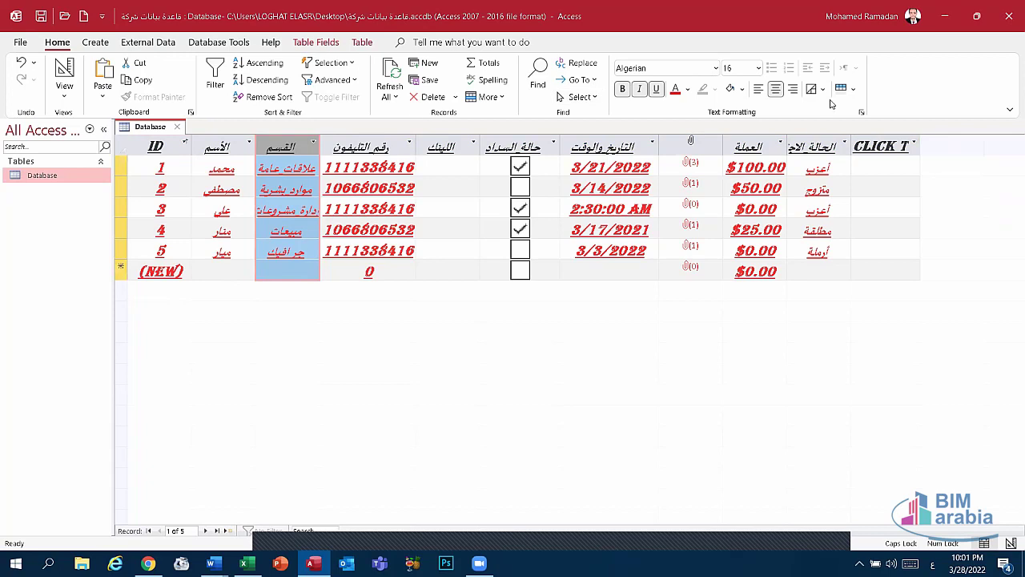
Try gold, light green and orange alternate row colours, then settle on near-white.
{"action": "left_click", "coordinate": [852, 88]}
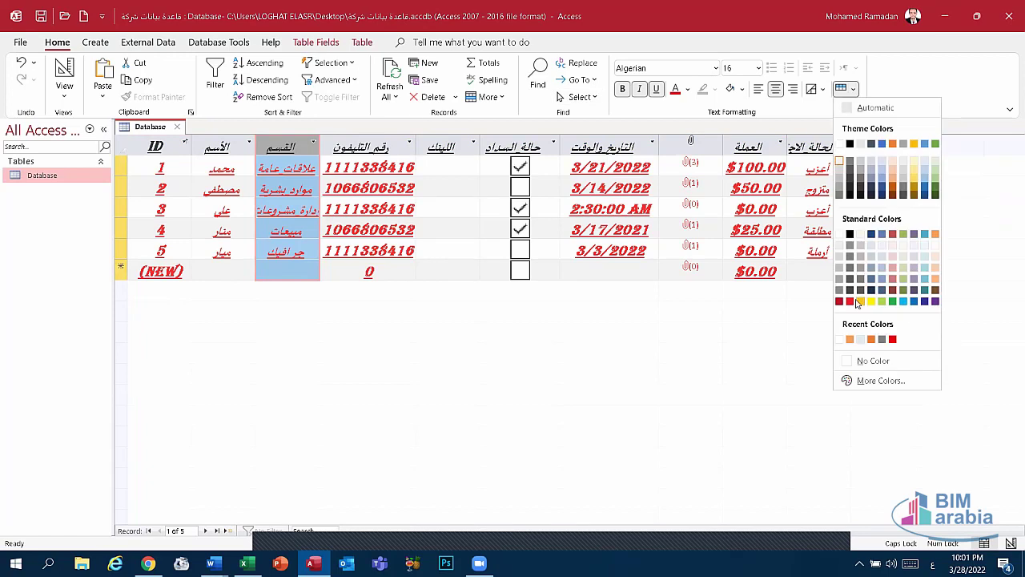
{"action": "left_click", "coordinate": [860, 301]}
{"action": "left_click", "coordinate": [635, 207]}
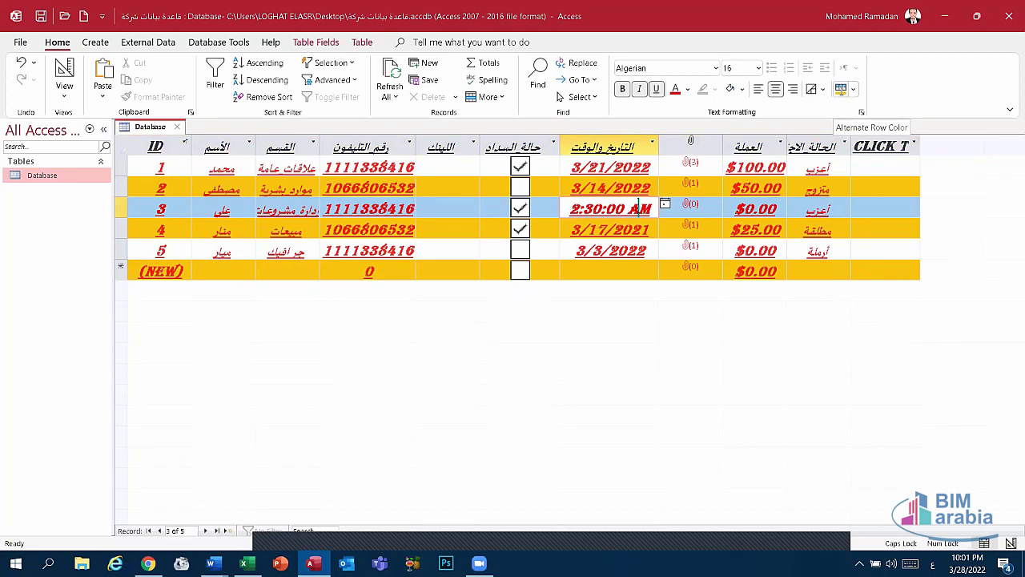
{"action": "left_click", "coordinate": [852, 89]}
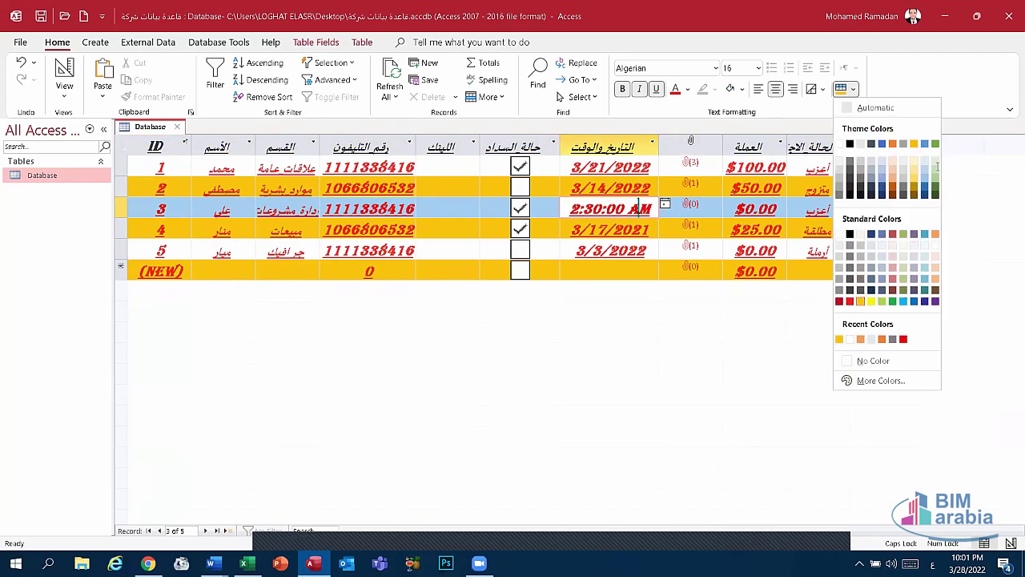
{"action": "left_click", "coordinate": [934, 158]}
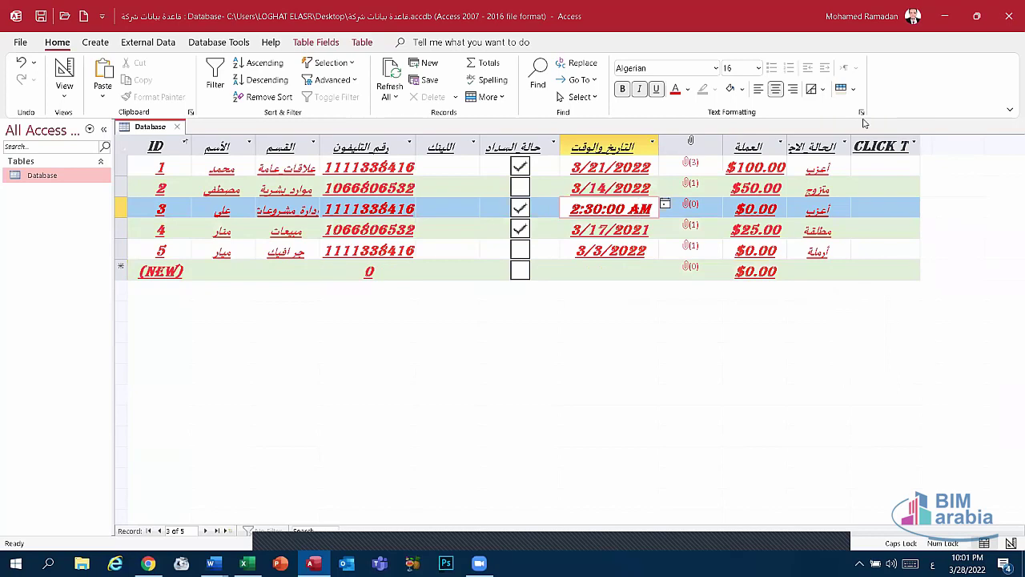
{"action": "left_click", "coordinate": [853, 88]}
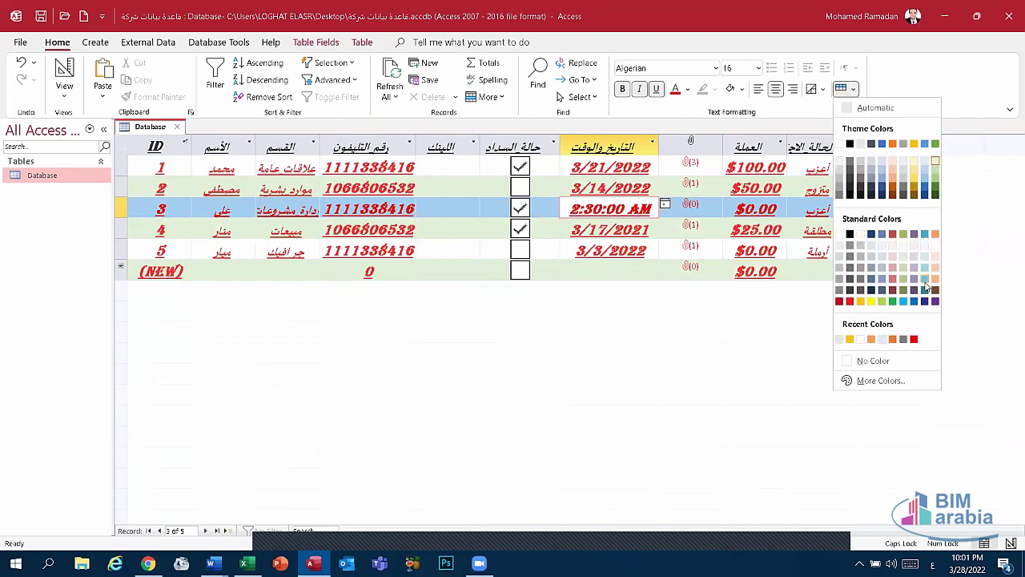
{"action": "left_click", "coordinate": [860, 301]}
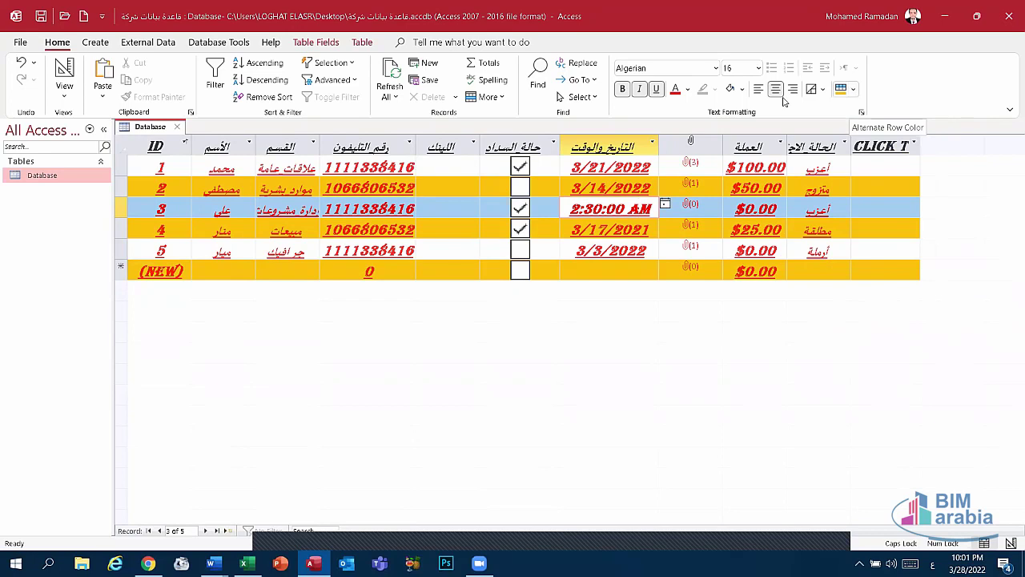
{"action": "left_click", "coordinate": [854, 89]}
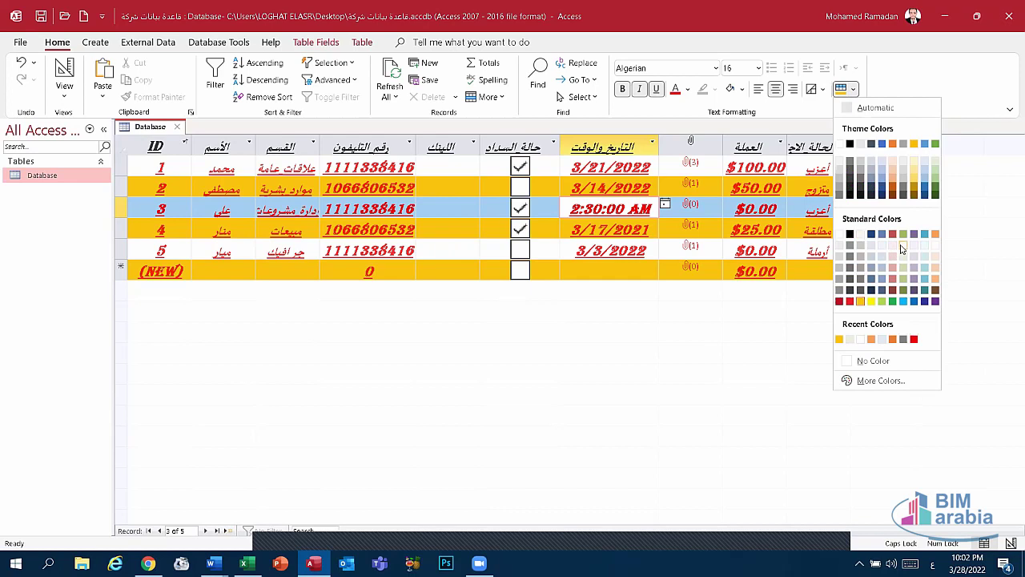
{"action": "left_click", "coordinate": [900, 244]}
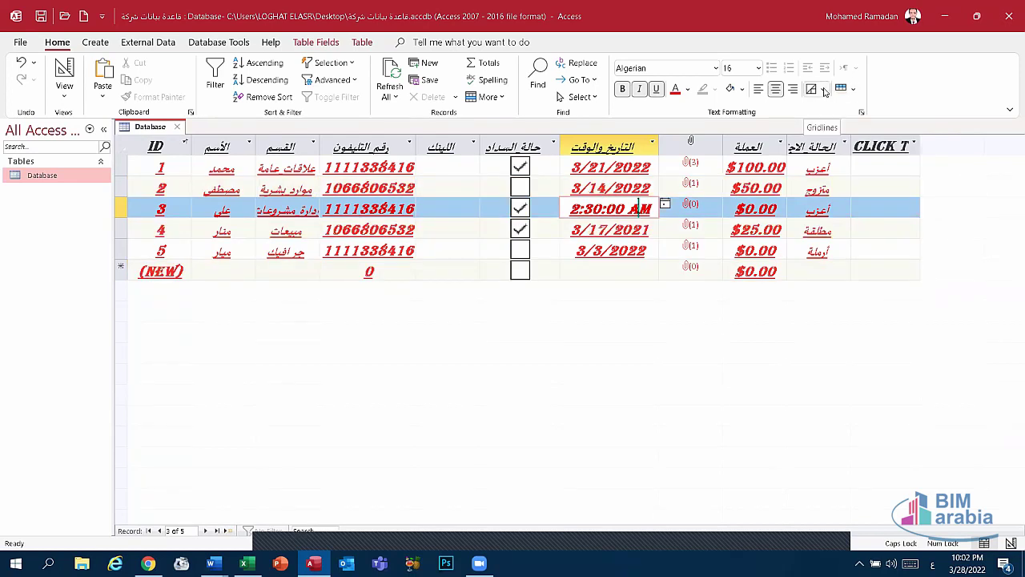
Try horizontal, vertical and no gridlines, then settle on vertical gridlines only.
{"action": "left_click", "coordinate": [823, 90]}
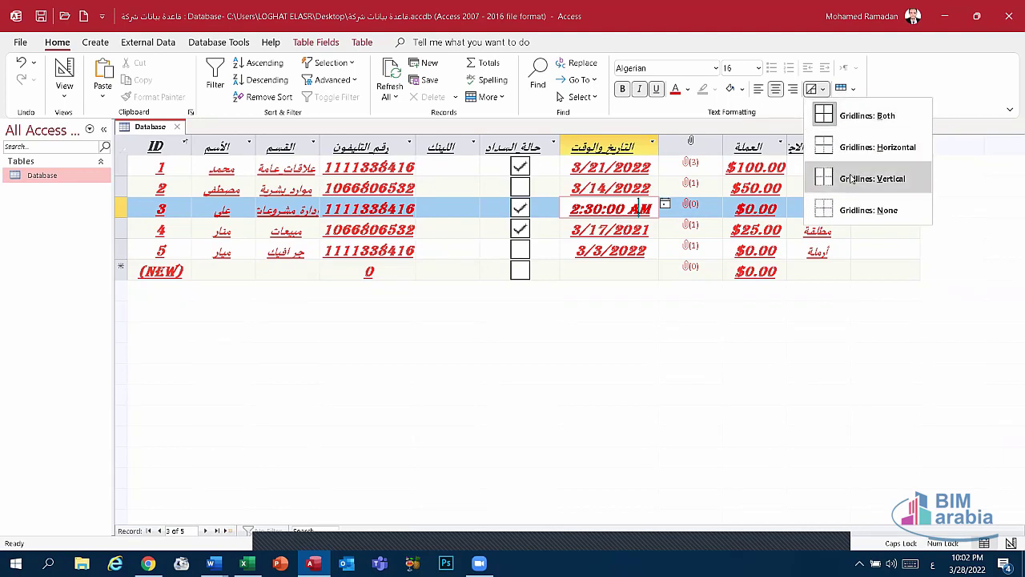
{"action": "left_click", "coordinate": [895, 147]}
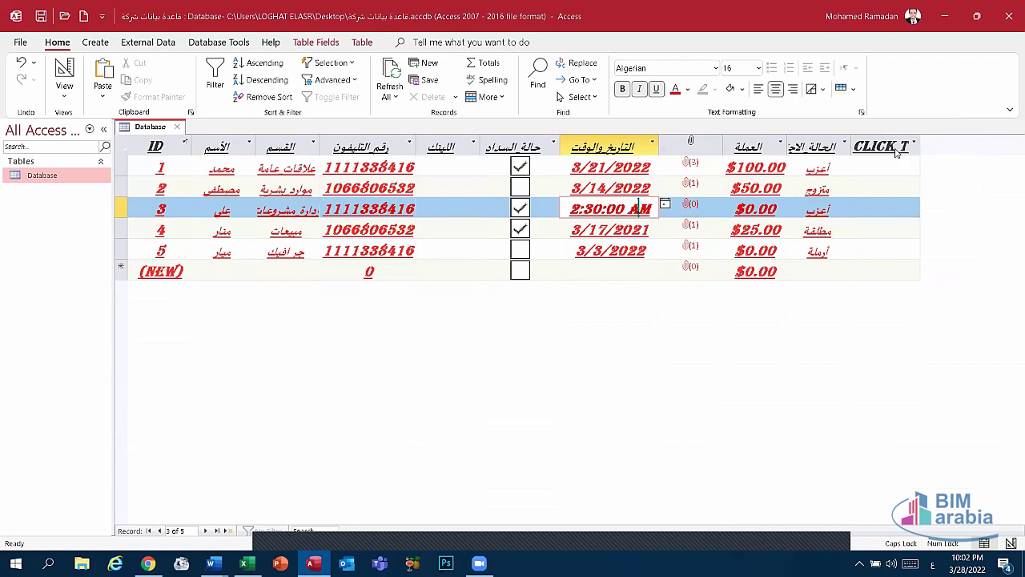
{"action": "left_click", "coordinate": [815, 89]}
{"action": "left_click", "coordinate": [869, 179]}
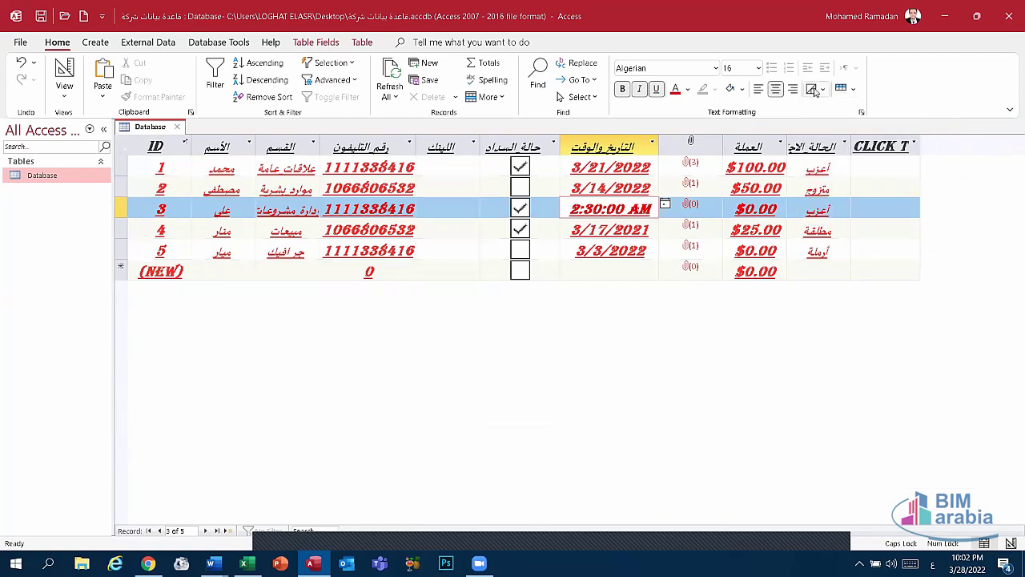
{"action": "left_click", "coordinate": [810, 89]}
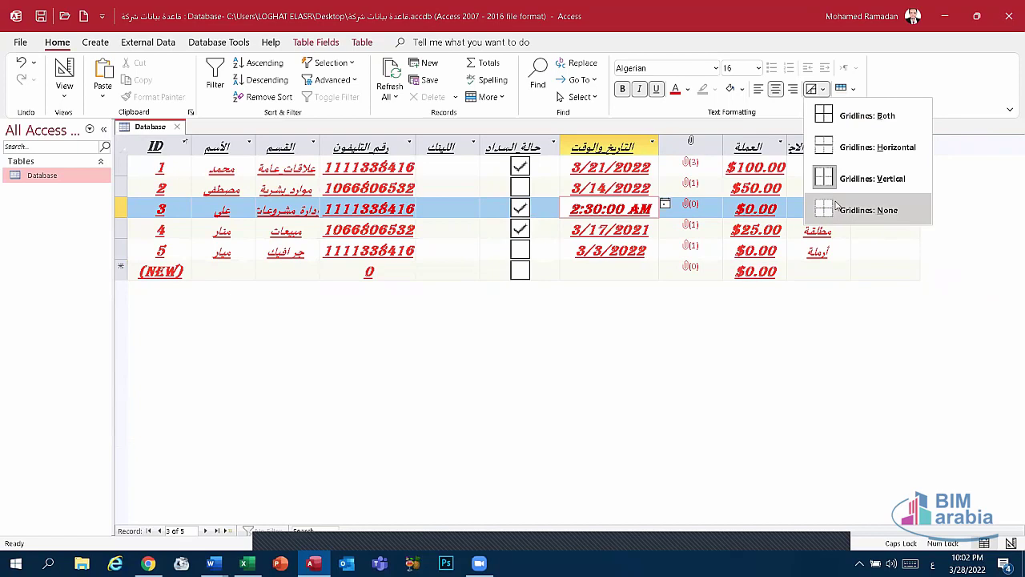
{"action": "left_click", "coordinate": [894, 213]}
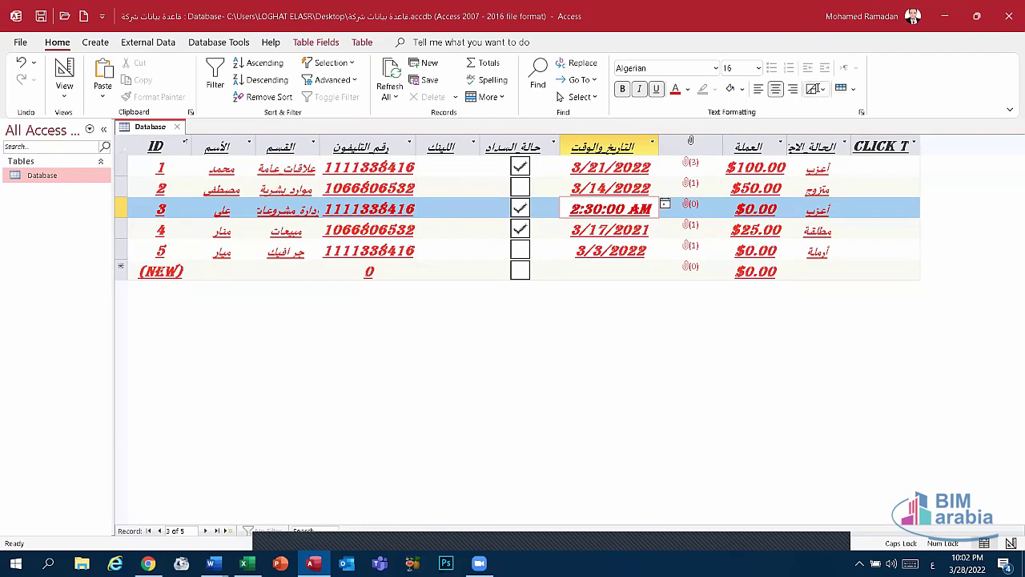
{"action": "left_click", "coordinate": [816, 89]}
{"action": "left_click", "coordinate": [859, 120]}
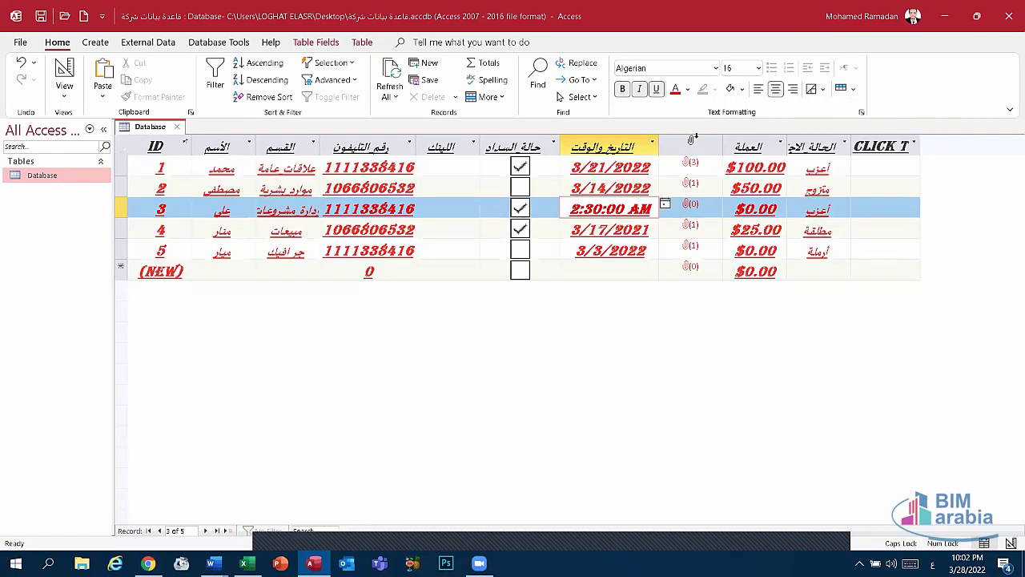
{"action": "left_click", "coordinate": [638, 248]}
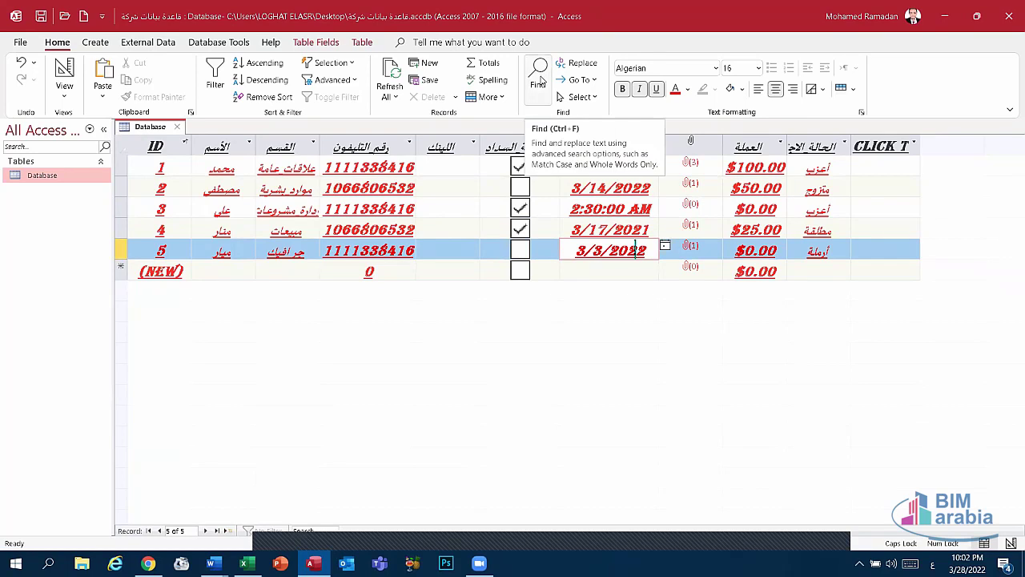
{"action": "left_click", "coordinate": [538, 74]}
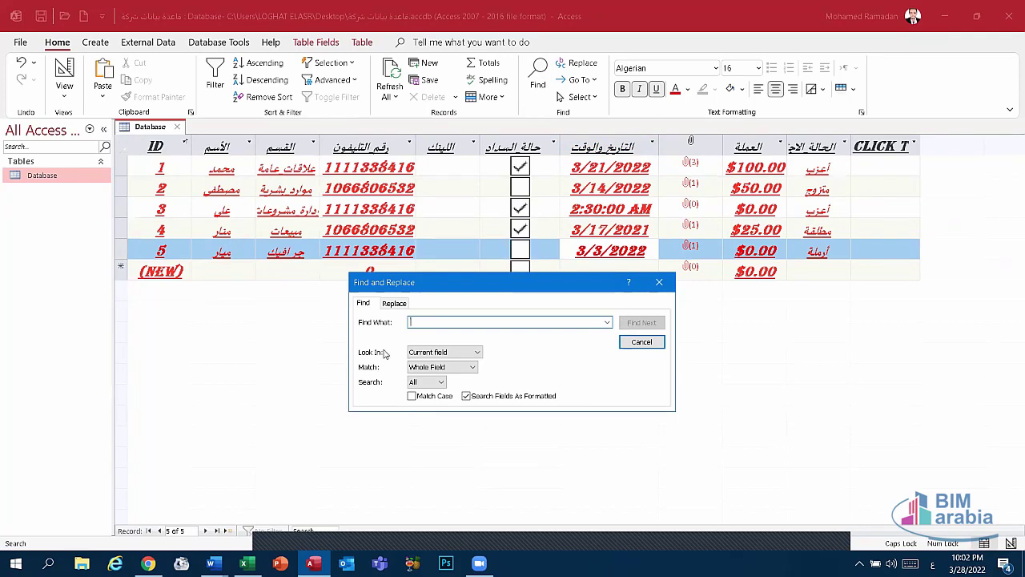
{"action": "left_click", "coordinate": [431, 357]}
{"action": "left_click", "coordinate": [431, 358]}
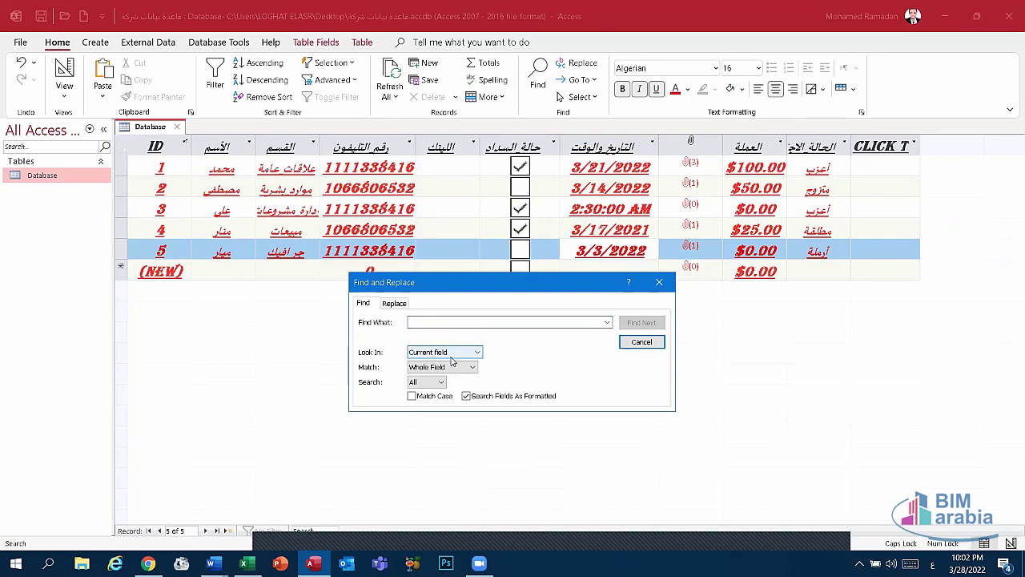
{"action": "left_click", "coordinate": [451, 357]}
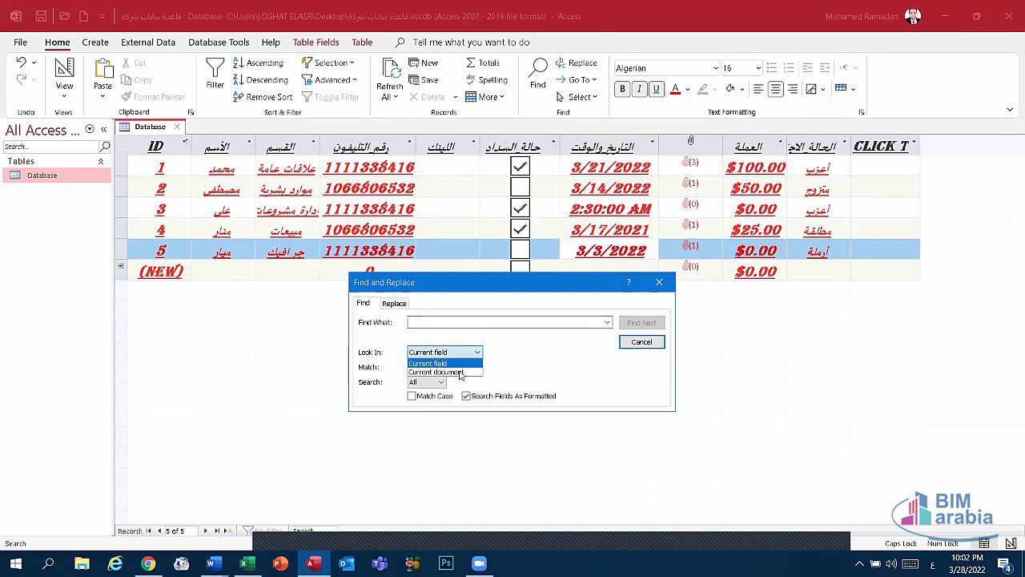
{"action": "left_click", "coordinate": [432, 362]}
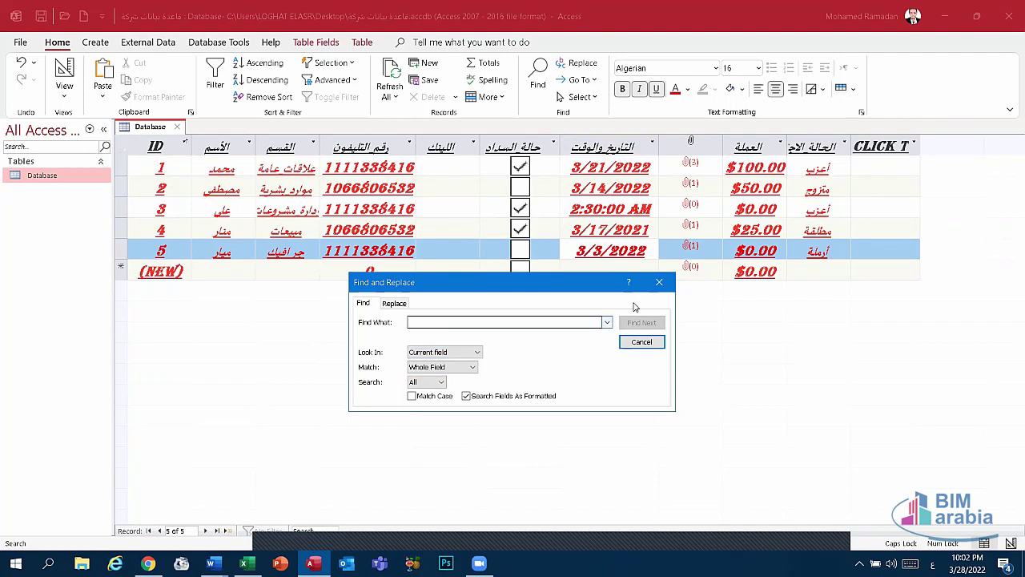
{"action": "left_click", "coordinate": [659, 282]}
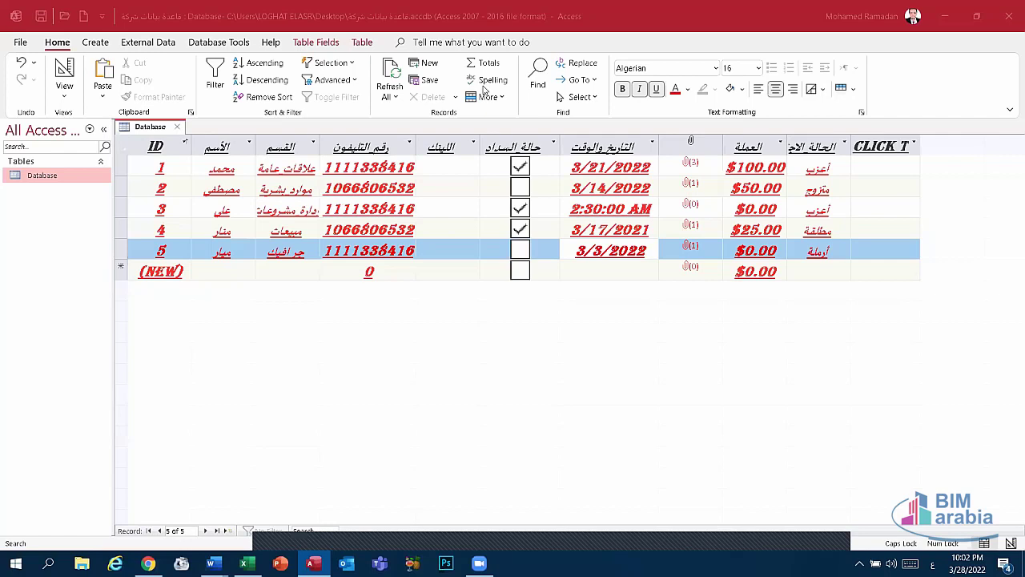
{"action": "left_click", "coordinate": [580, 62]}
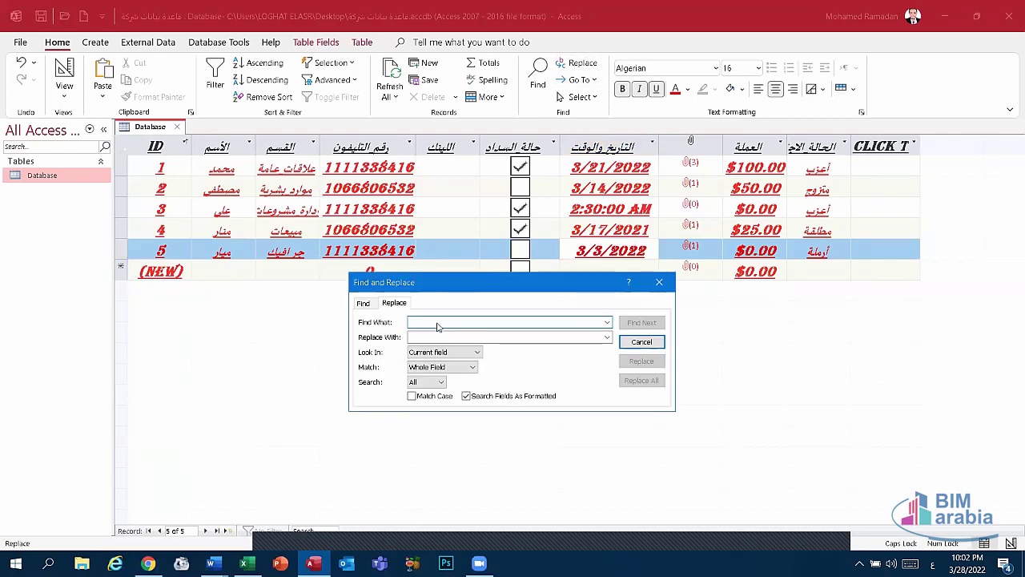
{"action": "left_click", "coordinate": [424, 336]}
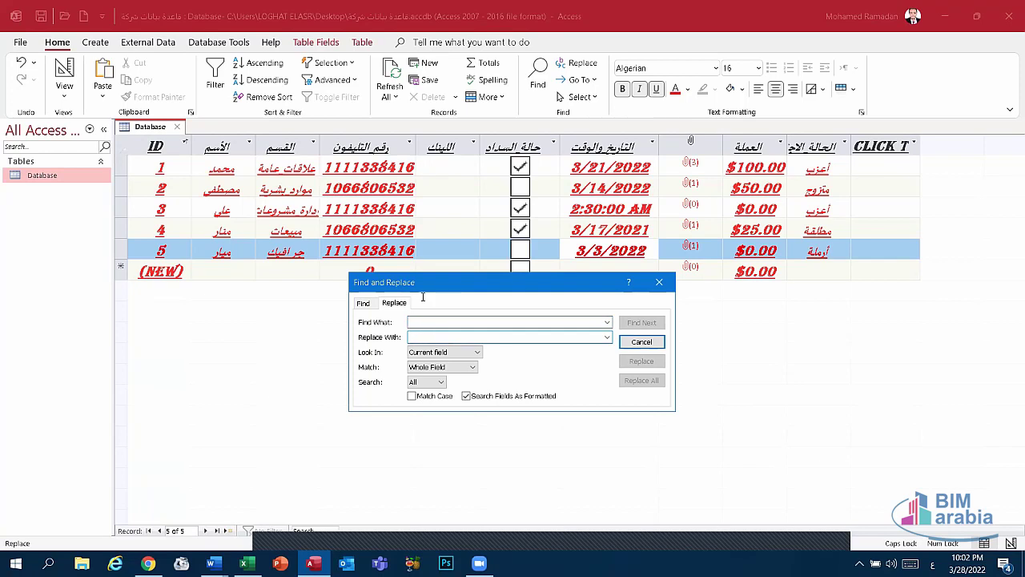
{"action": "left_click", "coordinate": [659, 281]}
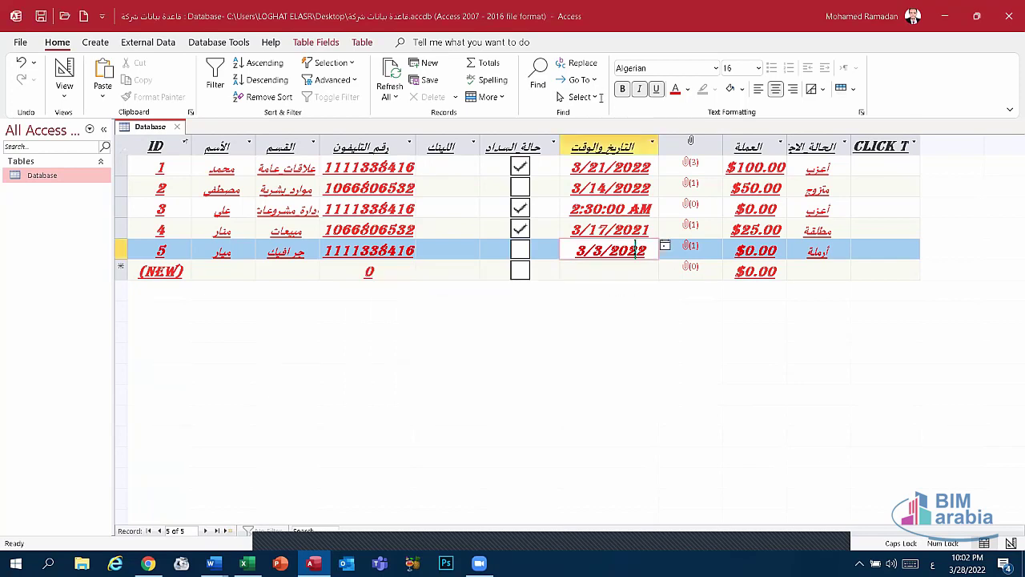
Select all records and tick record 2's payment status.
{"action": "left_click", "coordinate": [593, 97]}
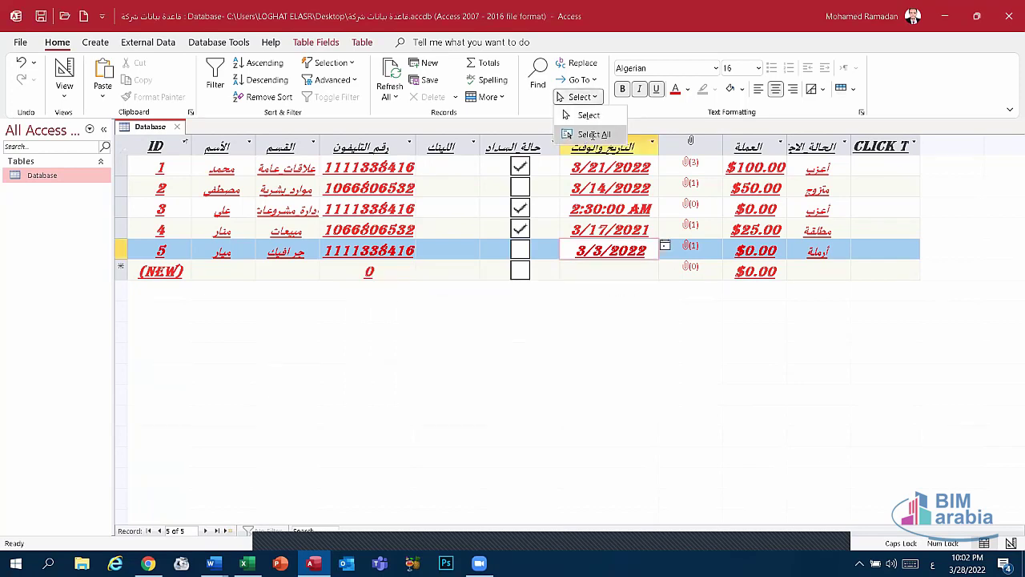
{"action": "left_click", "coordinate": [594, 134]}
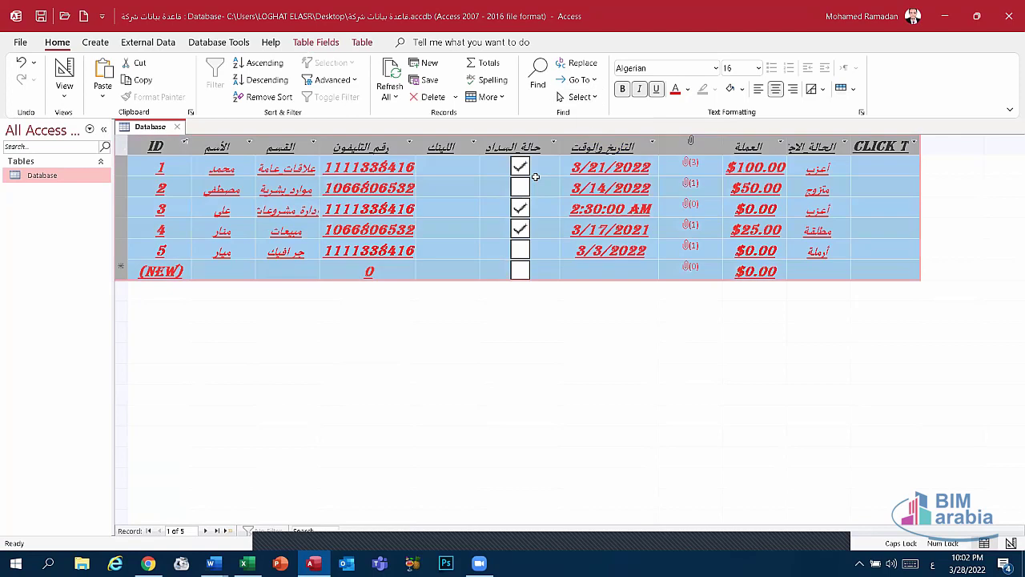
{"action": "left_click", "coordinate": [488, 190]}
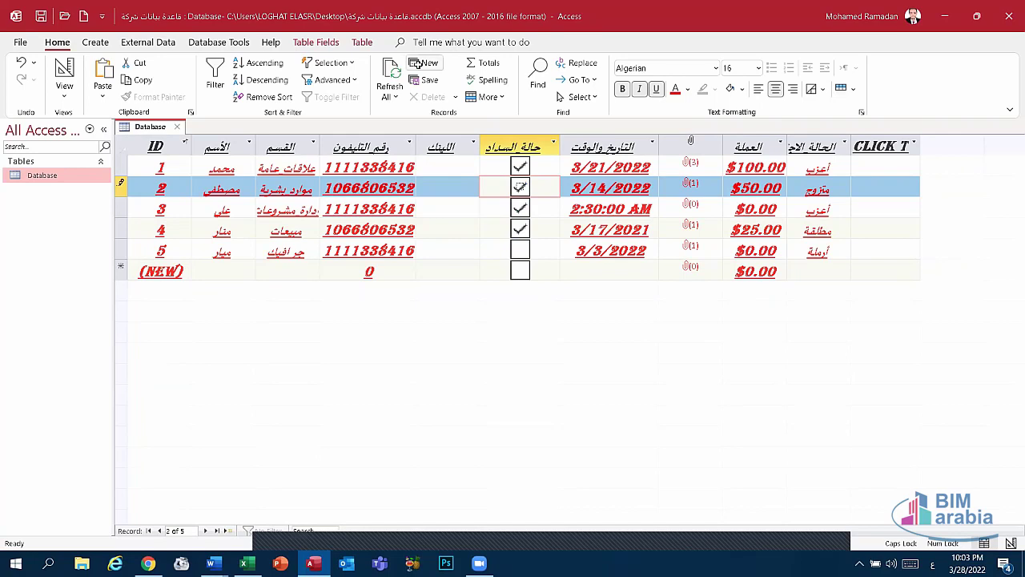
Add a new record named منة, which receives ID 11, then switch to Excel.
{"action": "left_click", "coordinate": [422, 63]}
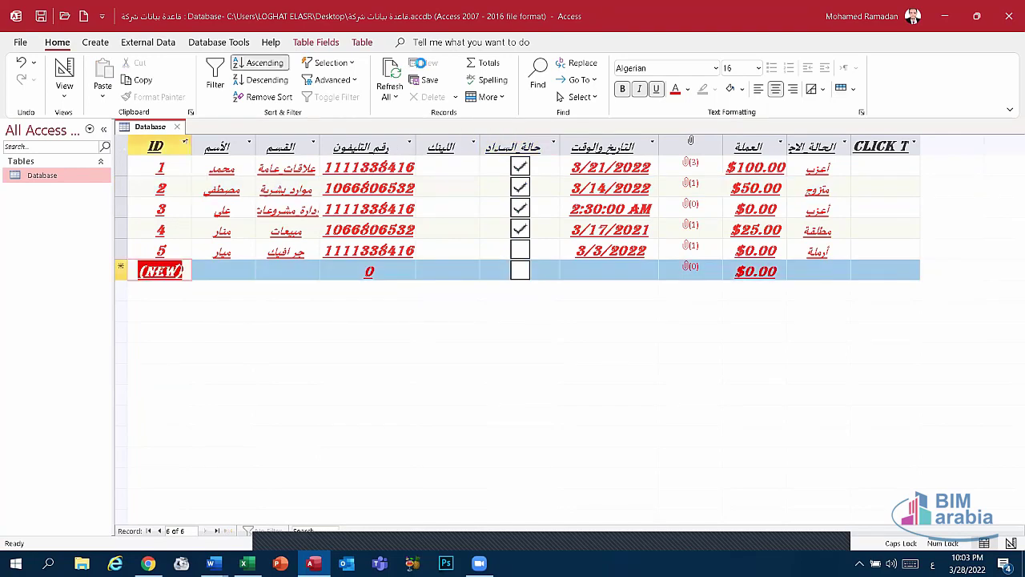
{"action": "left_click", "coordinate": [223, 275]}
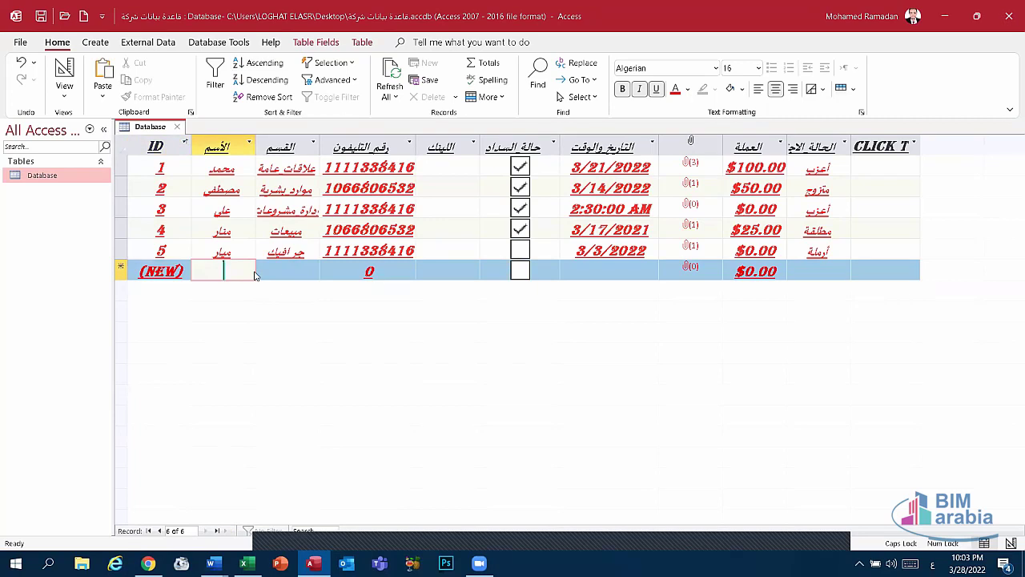
{"action": "type", "text": "منة"}
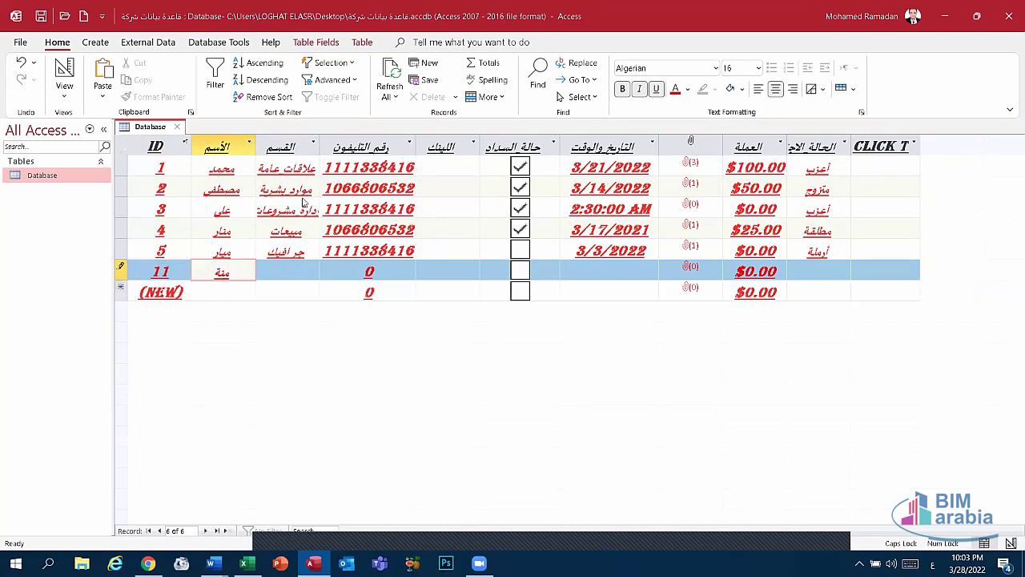
{"action": "key", "text": "Tab"}
{"action": "left_click", "coordinate": [177, 281]}
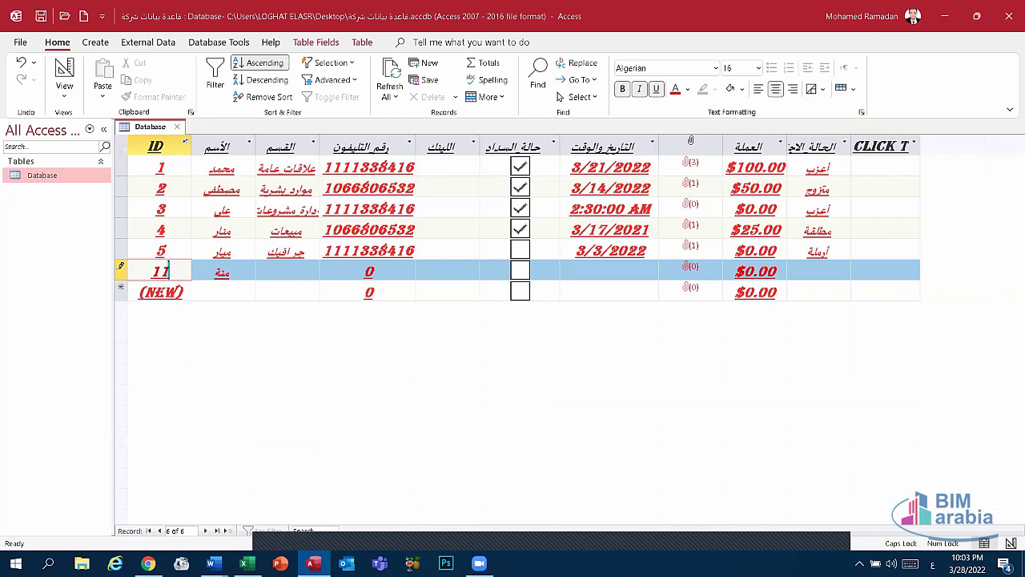
{"action": "left_click", "coordinate": [245, 563]}
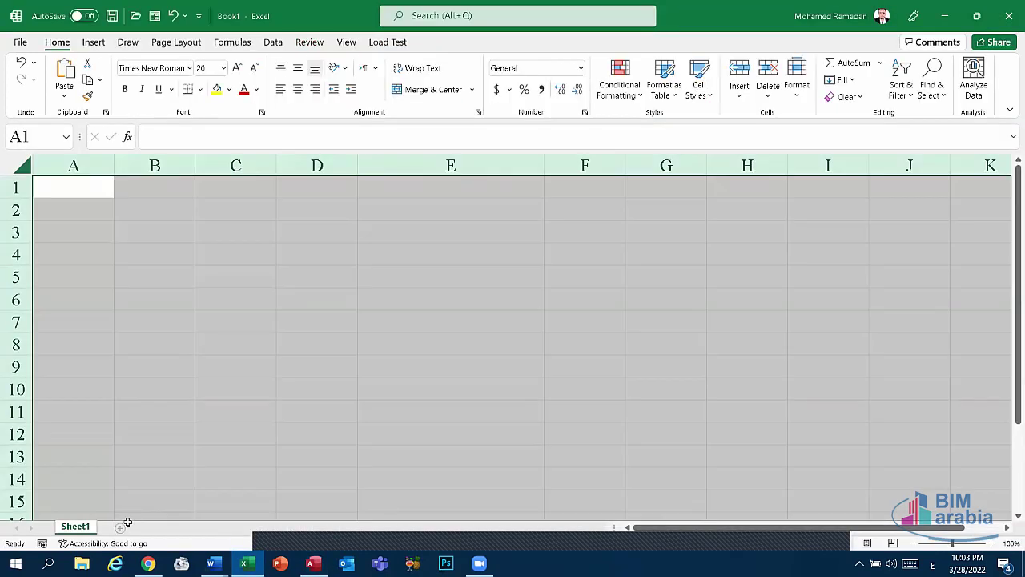
Add Sheet2, Sheet3 and Sheet4, delete each one so only Sheet1 remains, then return to Access.
{"action": "left_click", "coordinate": [128, 506]}
{"action": "left_click", "coordinate": [120, 527]}
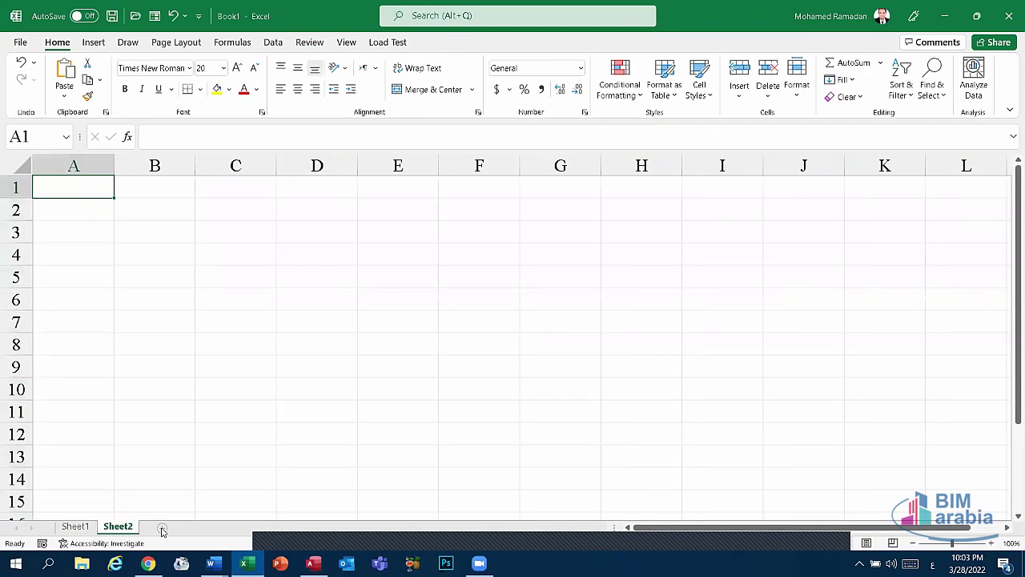
{"action": "left_click", "coordinate": [162, 528]}
{"action": "right_click", "coordinate": [127, 530]}
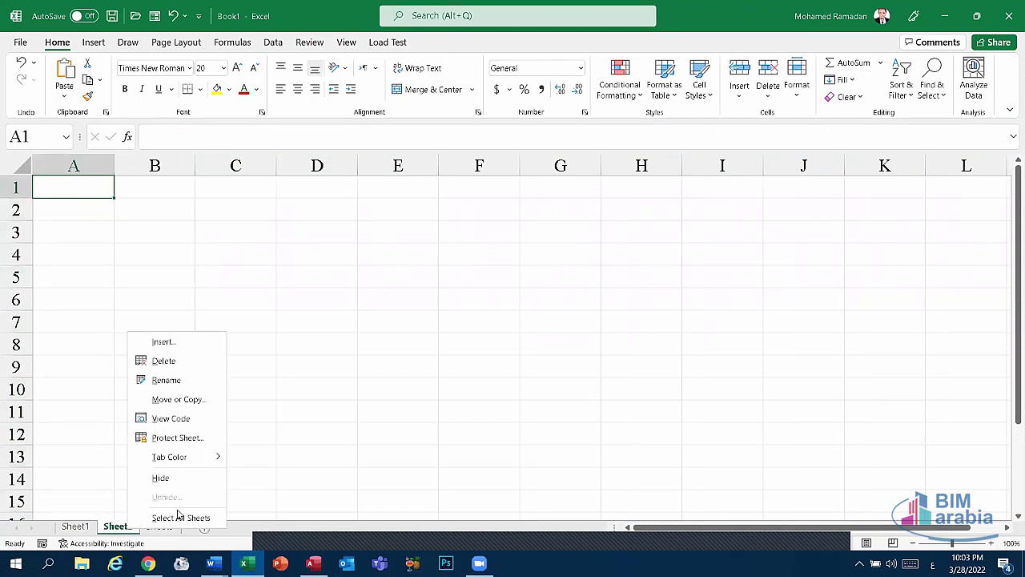
{"action": "left_click", "coordinate": [189, 360]}
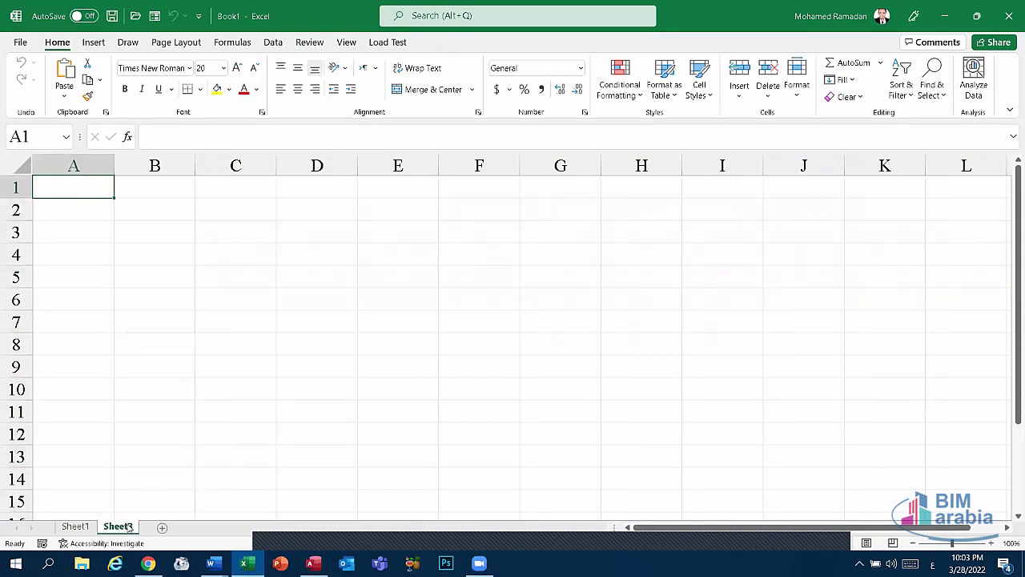
{"action": "right_click", "coordinate": [124, 527]}
{"action": "left_click", "coordinate": [164, 356]}
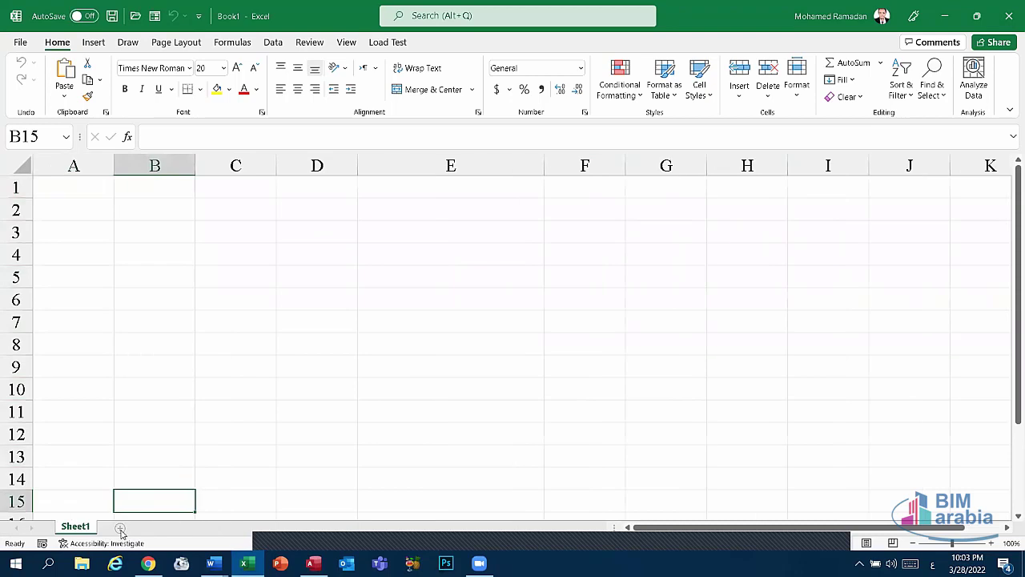
{"action": "left_click", "coordinate": [162, 528]}
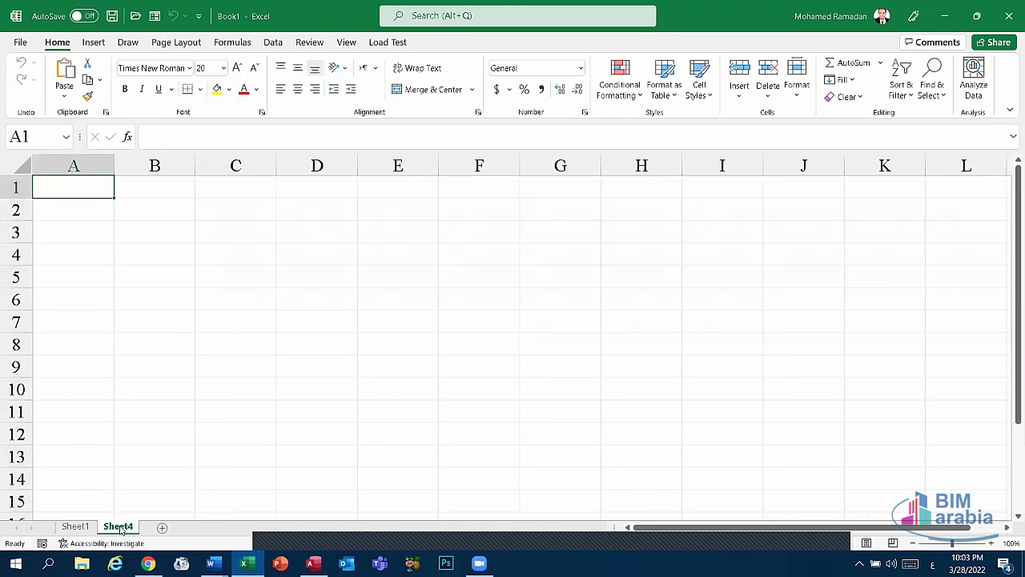
{"action": "right_click", "coordinate": [122, 528]}
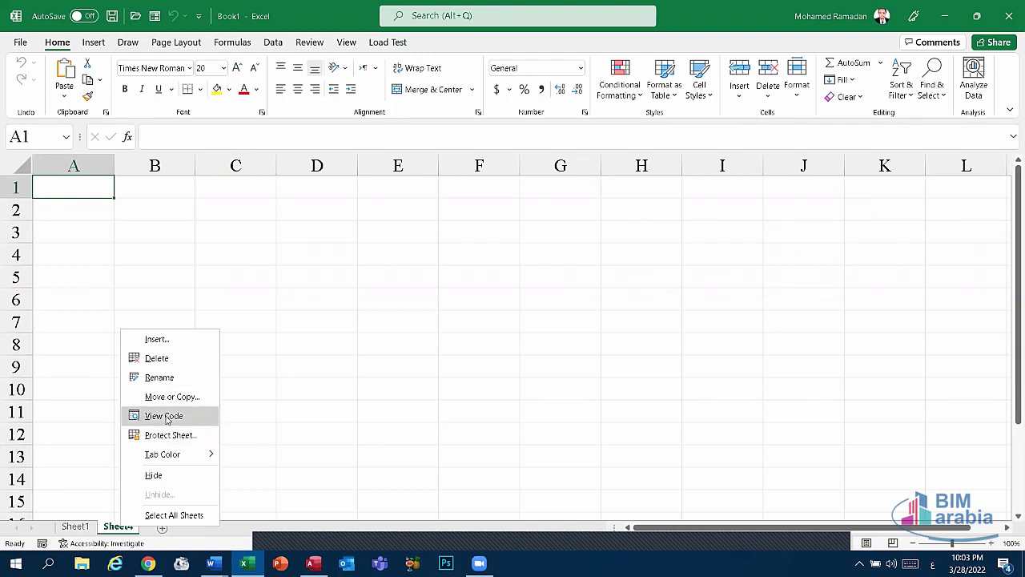
{"action": "left_click", "coordinate": [154, 358]}
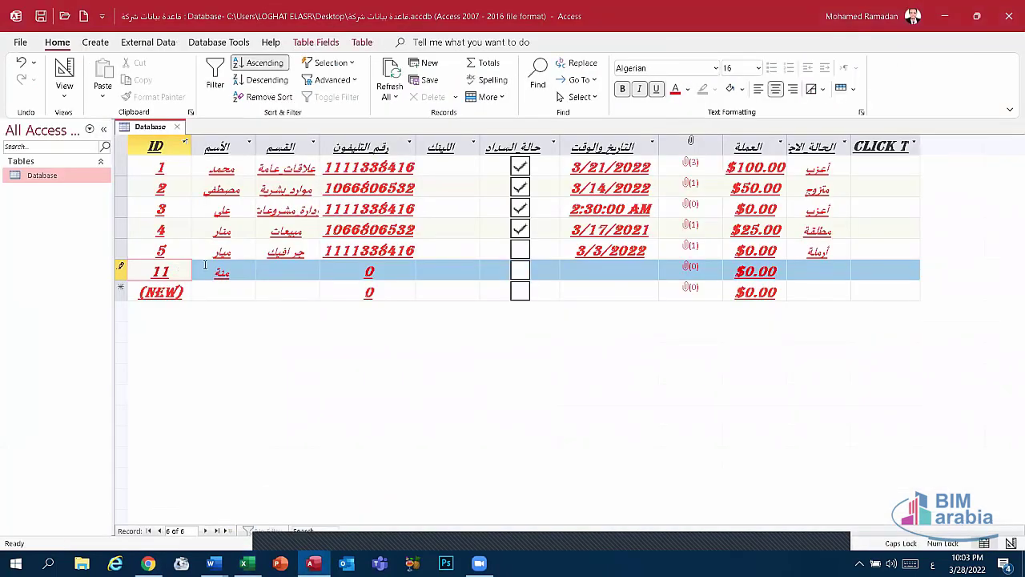
{"action": "left_click", "coordinate": [229, 272]}
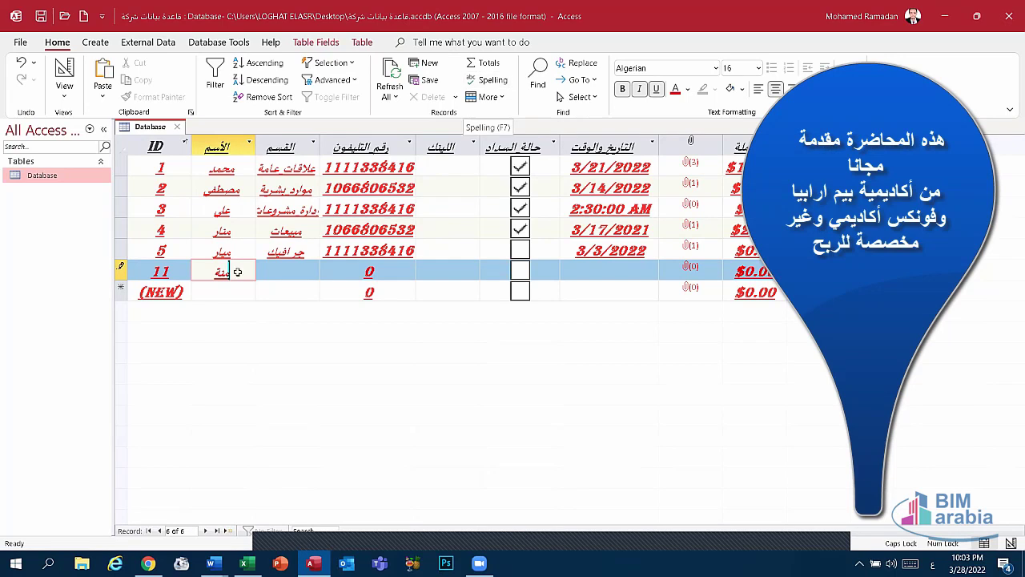
Delete and confirm record 11 (منة), then run a spelling check on the table.
{"action": "left_click", "coordinate": [120, 272]}
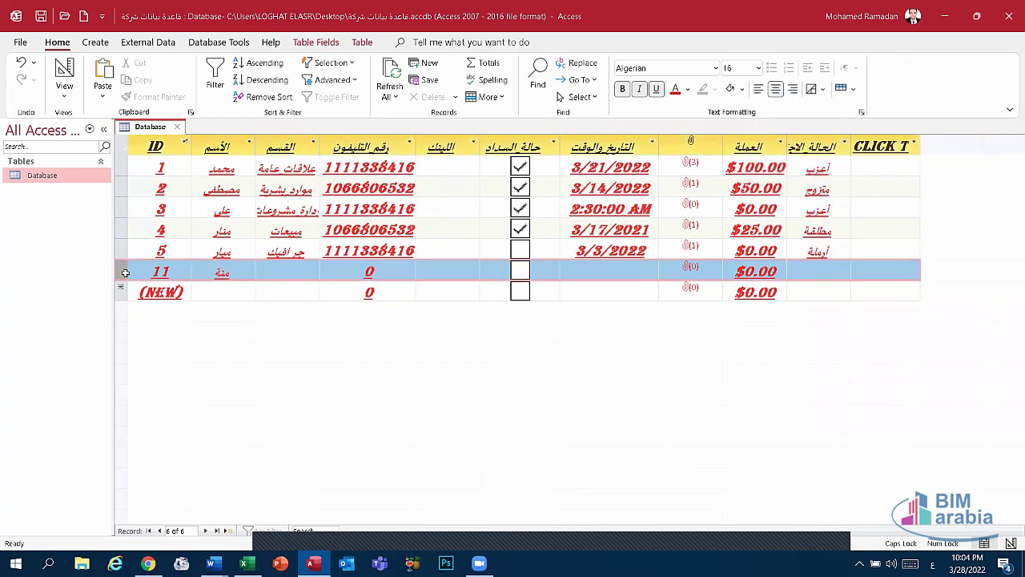
{"action": "right_click", "coordinate": [122, 273]}
{"action": "left_click", "coordinate": [169, 304]}
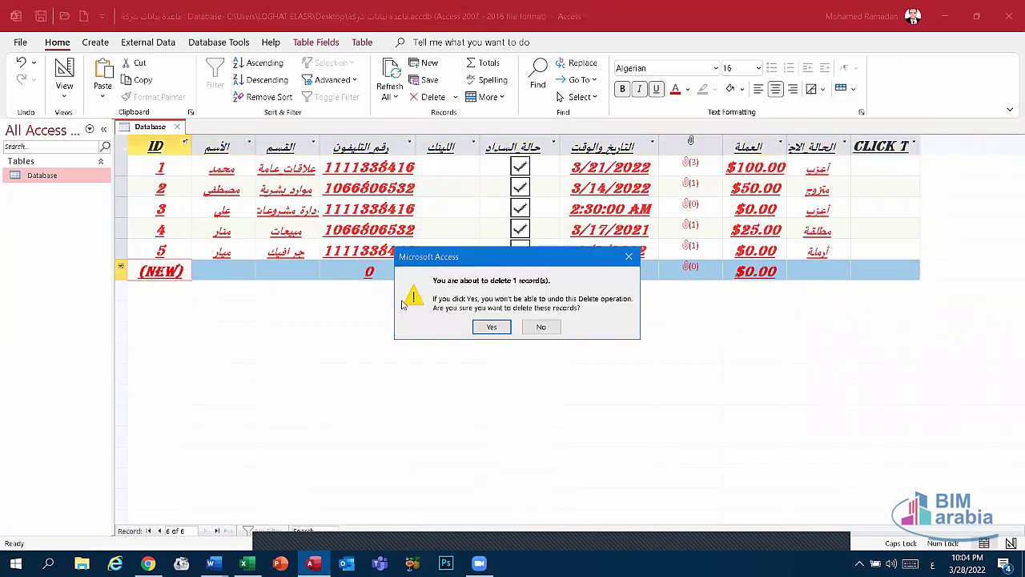
{"action": "left_click", "coordinate": [485, 325]}
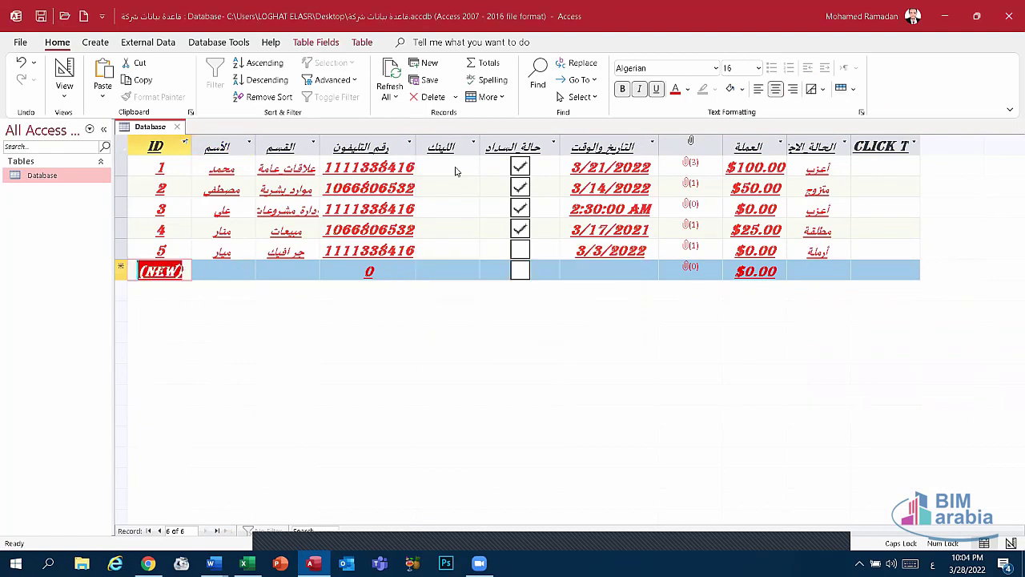
{"action": "left_click", "coordinate": [492, 80]}
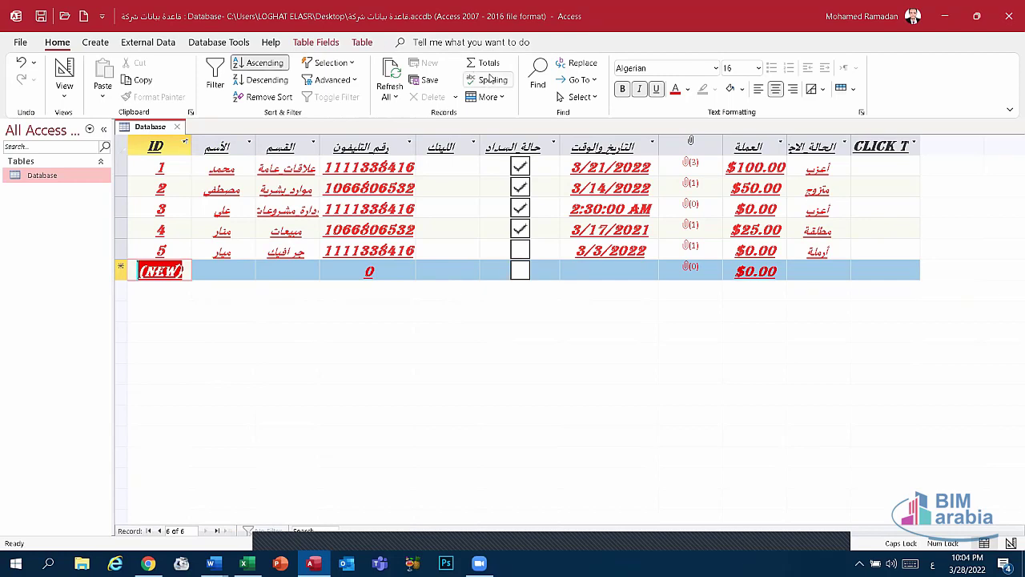
{"action": "left_click", "coordinate": [491, 97]}
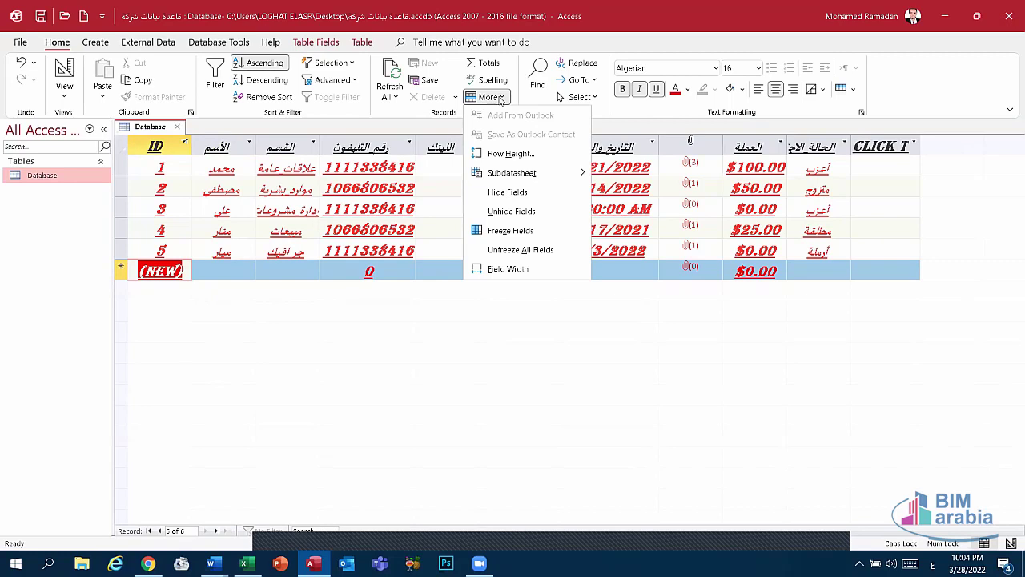
Insert a subdatasheet from the extra record options and confirm its settings.
{"action": "left_click", "coordinate": [500, 96]}
{"action": "left_click", "coordinate": [489, 97]}
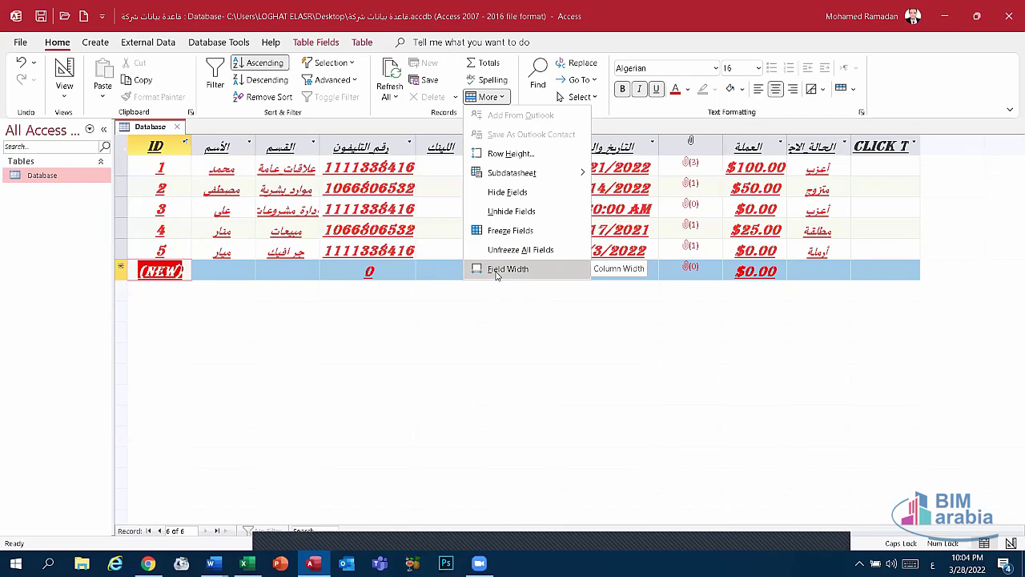
{"action": "mouse_move", "coordinate": [511, 172]}
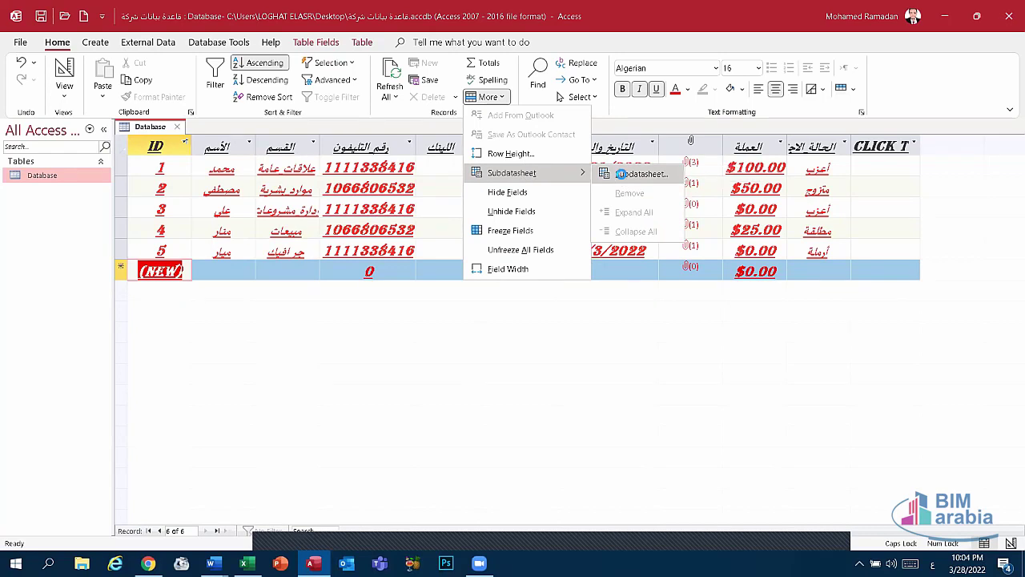
{"action": "left_click", "coordinate": [623, 176]}
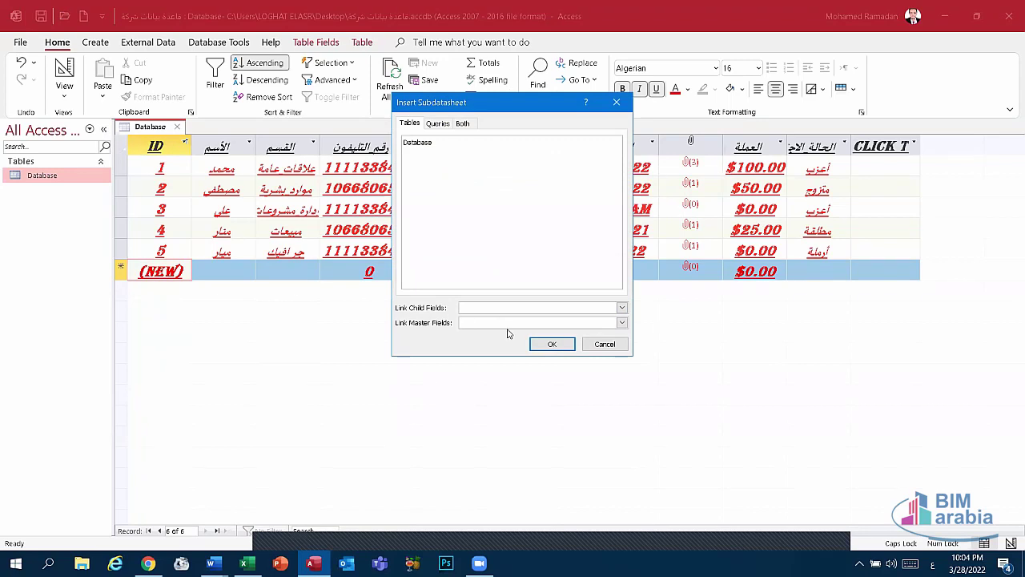
{"action": "left_click", "coordinate": [559, 344]}
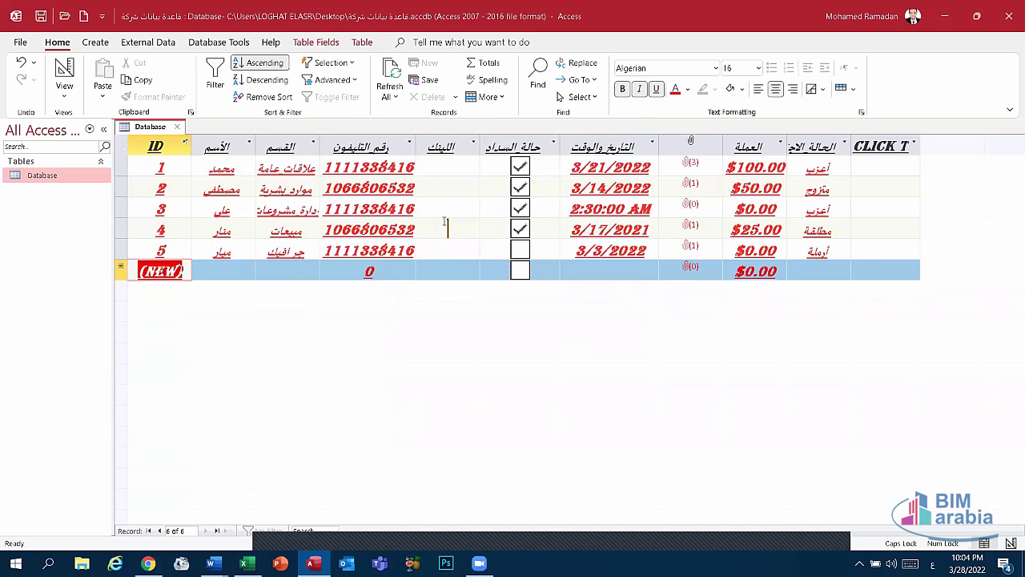
{"action": "left_click", "coordinate": [442, 228]}
{"action": "left_click", "coordinate": [488, 96]}
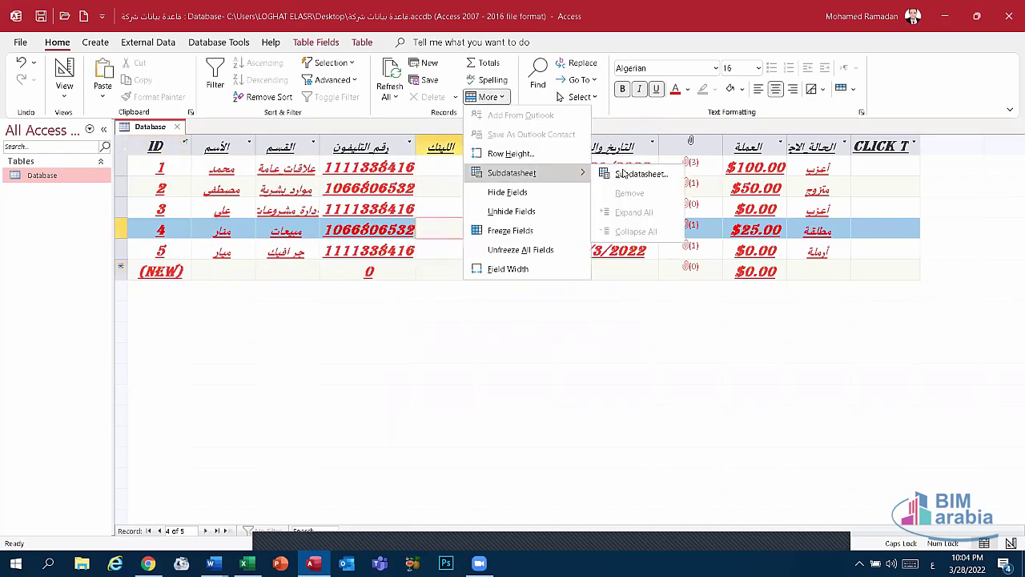
{"action": "left_click", "coordinate": [501, 97]}
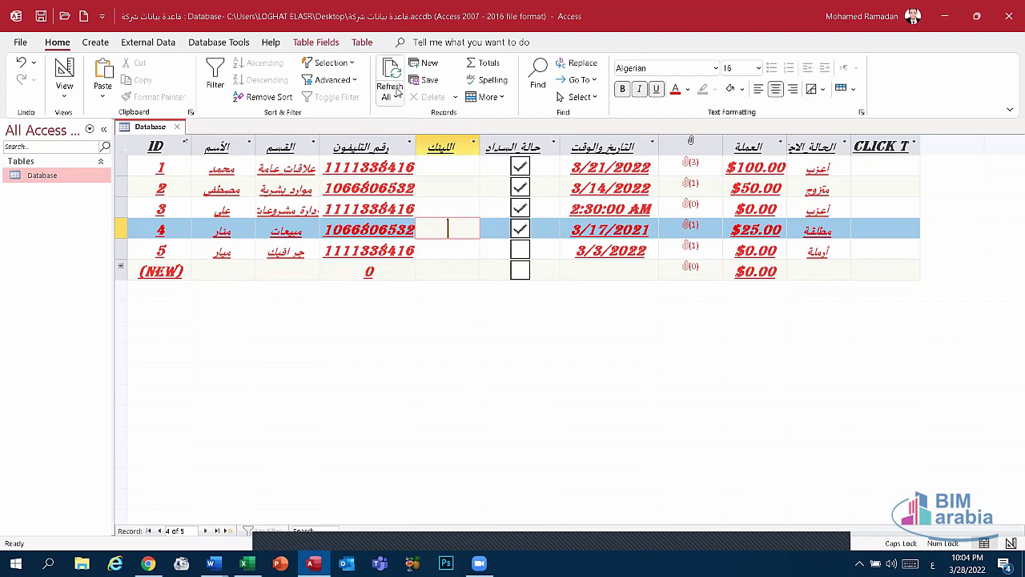
Refresh all data in the Database table.
{"action": "left_click", "coordinate": [396, 92]}
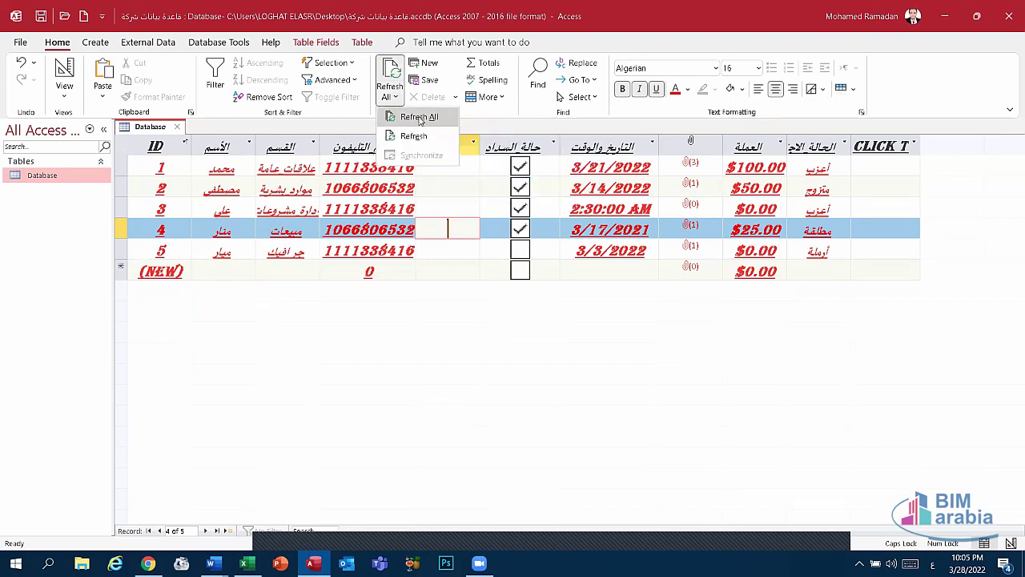
{"action": "left_click", "coordinate": [418, 118]}
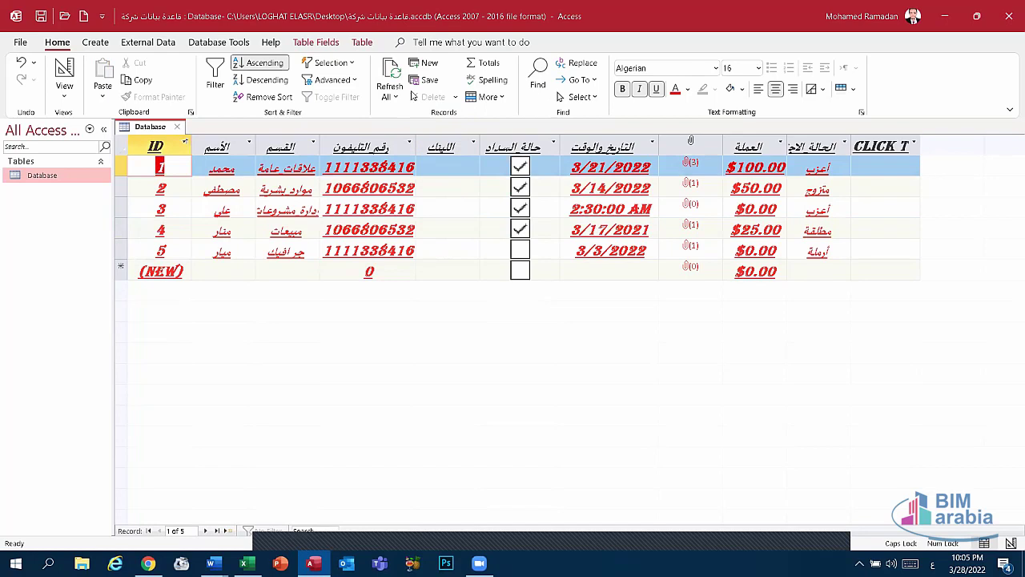
{"action": "left_click", "coordinate": [408, 95]}
{"action": "left_click", "coordinate": [408, 141]}
{"action": "left_click", "coordinate": [347, 80]}
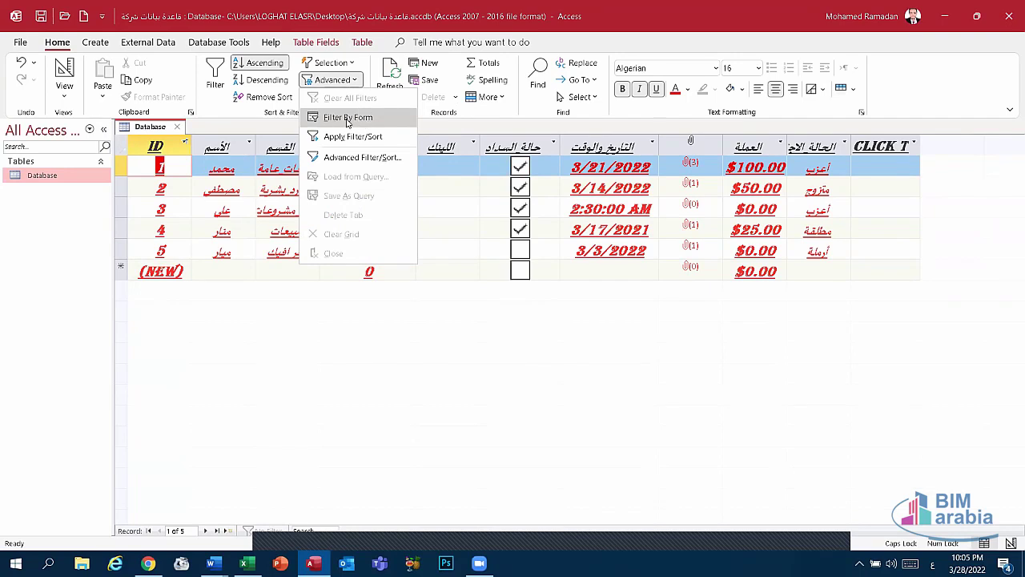
Start a Filter by Form requiring payment status checked; cancel saving it as a query.
{"action": "left_click", "coordinate": [354, 120]}
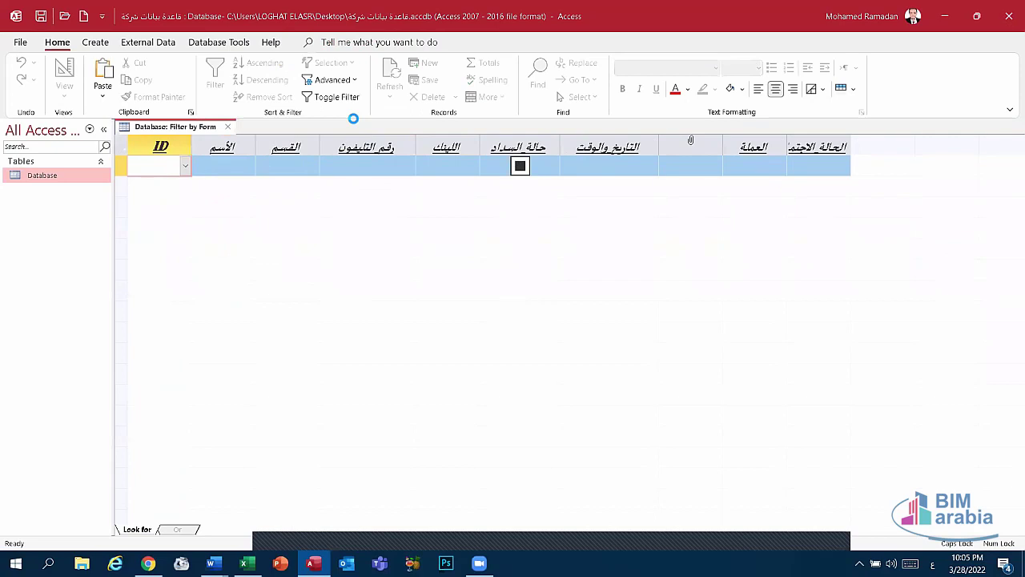
{"action": "left_click", "coordinate": [519, 166]}
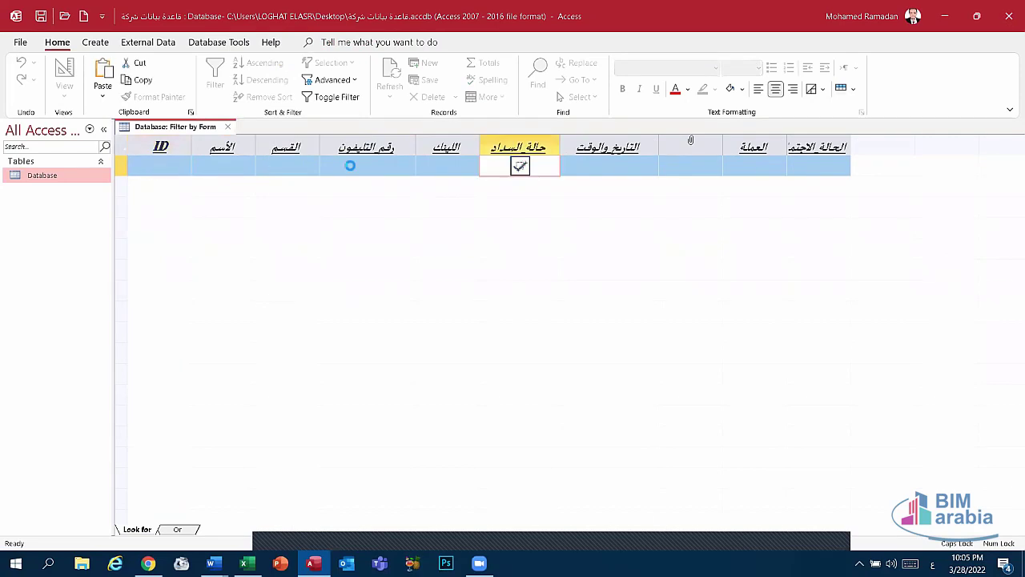
{"action": "left_click", "coordinate": [260, 165]}
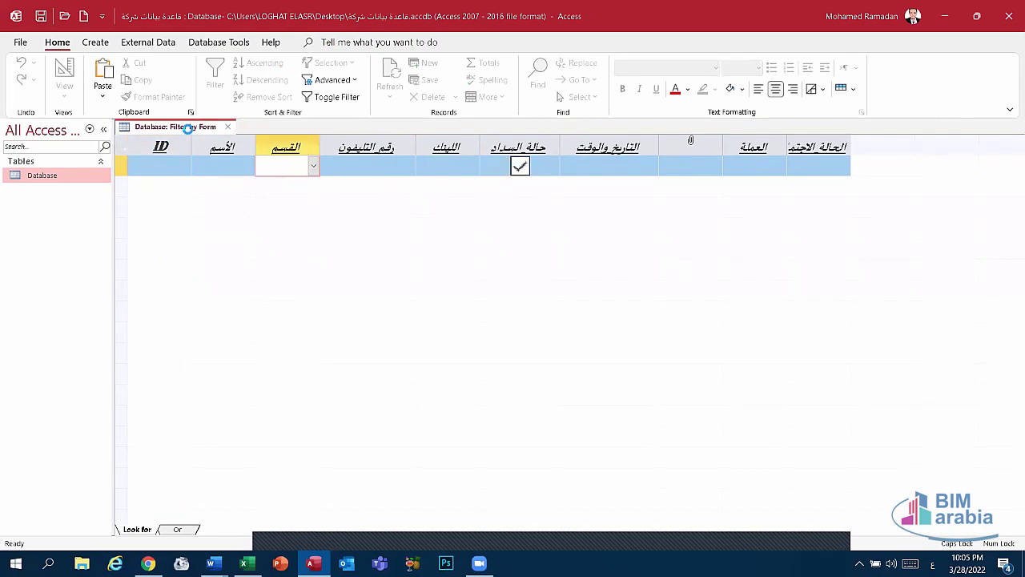
{"action": "right_click", "coordinate": [186, 128]}
{"action": "right_click", "coordinate": [187, 128]}
{"action": "right_click", "coordinate": [194, 128]}
{"action": "left_click", "coordinate": [202, 130]}
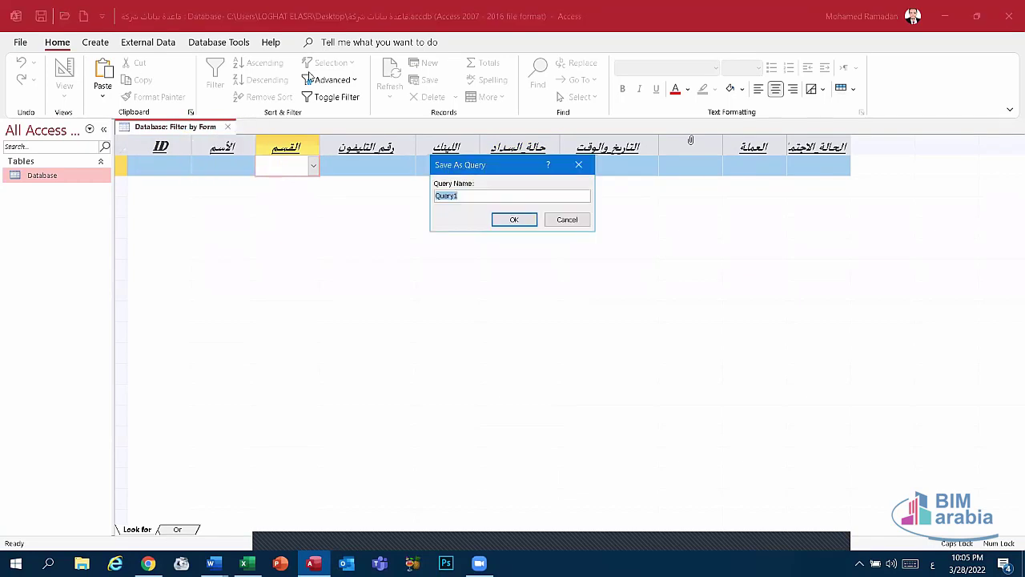
{"action": "left_click", "coordinate": [567, 219]}
{"action": "left_click", "coordinate": [50, 179]}
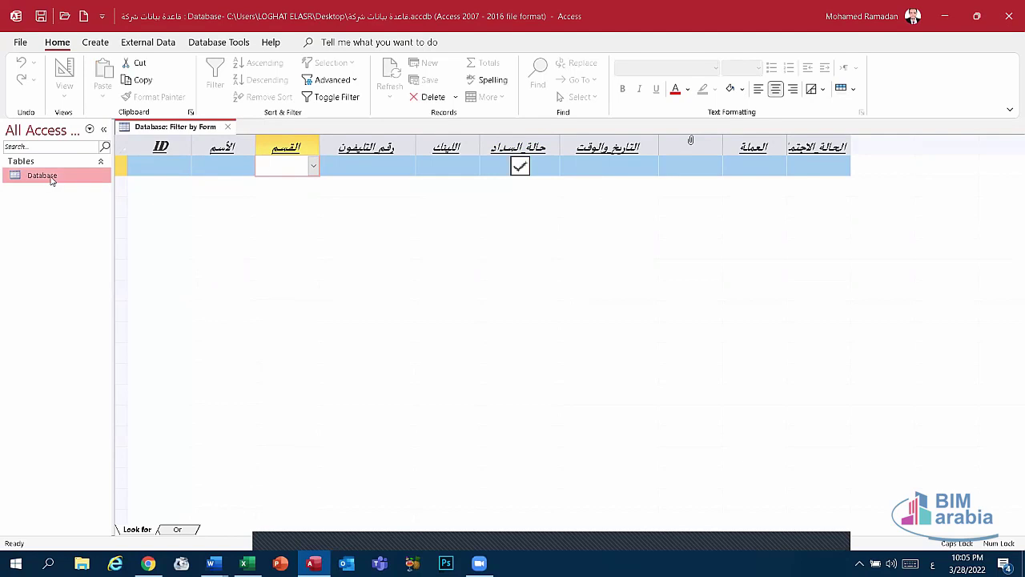
{"action": "right_click", "coordinate": [54, 178]}
{"action": "key", "text": "Escape"}
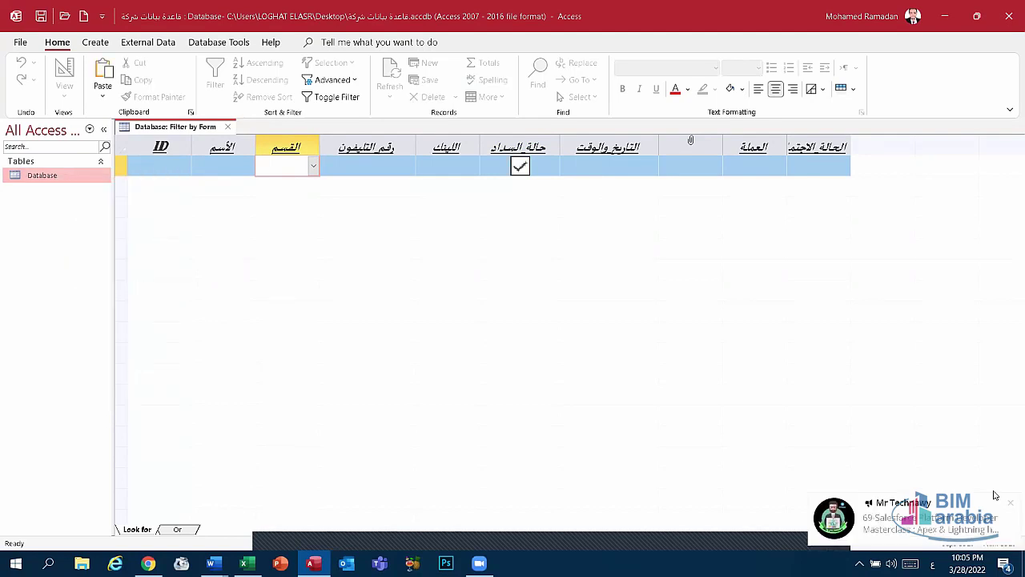
Add criteria for a name, department مبيعات, a phone number and an empty link.
{"action": "left_click", "coordinate": [238, 166]}
{"action": "left_click", "coordinate": [251, 164]}
{"action": "left_click", "coordinate": [250, 165]}
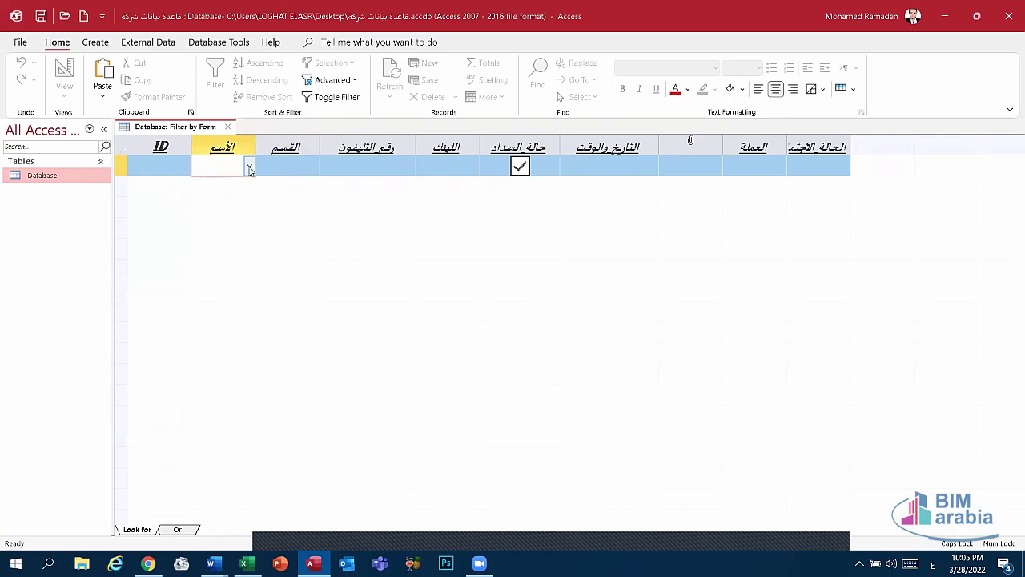
{"action": "left_click", "coordinate": [251, 165]}
{"action": "left_click", "coordinate": [239, 192]}
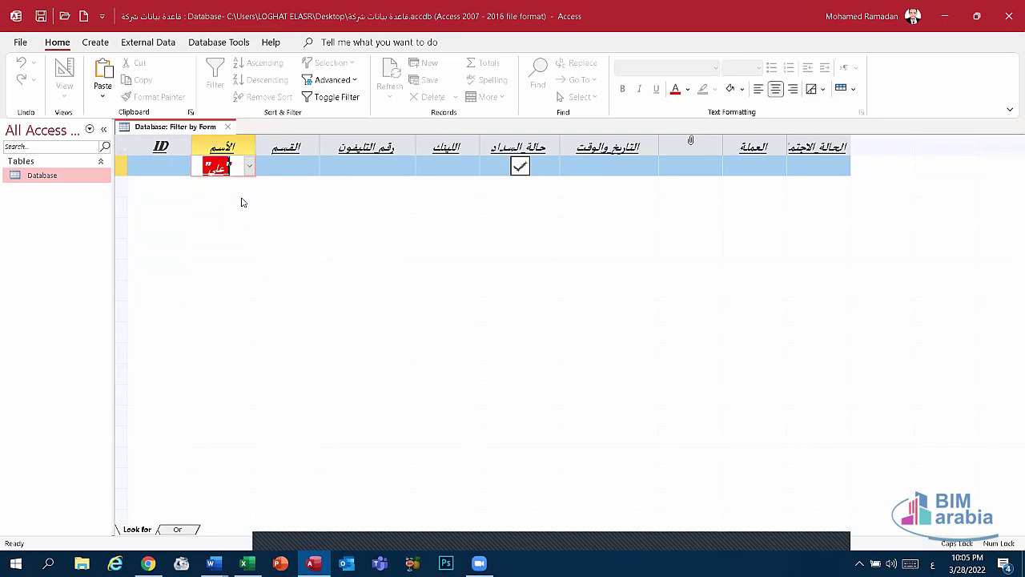
{"action": "left_click", "coordinate": [278, 168]}
{"action": "left_click", "coordinate": [313, 166]}
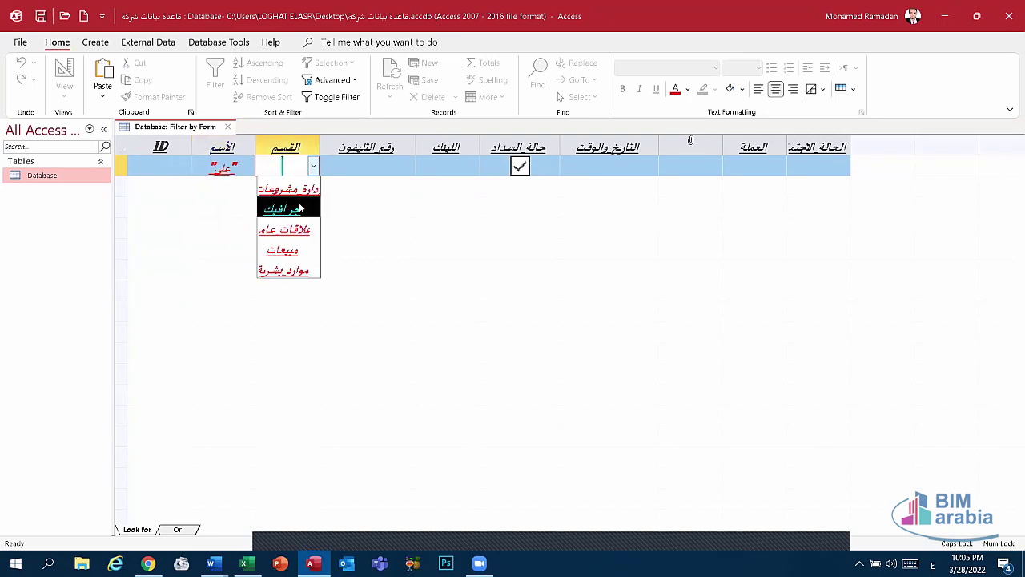
{"action": "left_click", "coordinate": [299, 249]}
{"action": "left_click", "coordinate": [377, 170]}
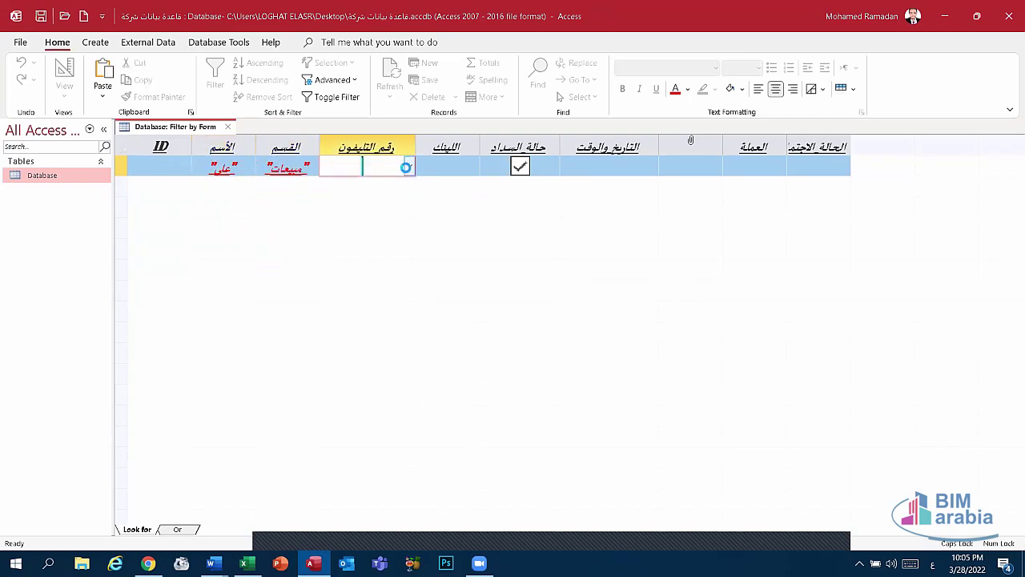
{"action": "left_click", "coordinate": [409, 165]}
{"action": "left_click", "coordinate": [387, 209]}
{"action": "left_click", "coordinate": [473, 166]}
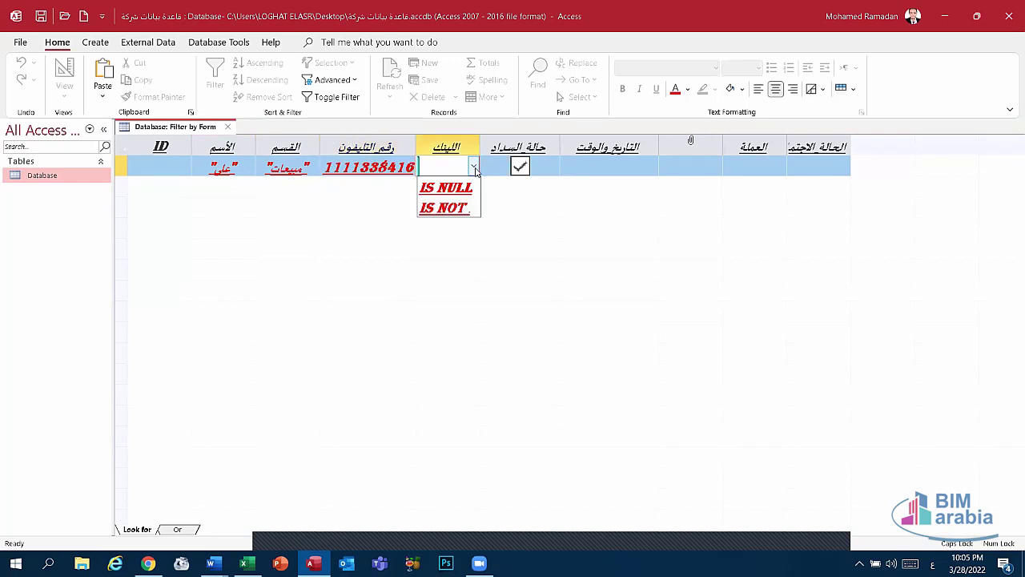
{"action": "left_click", "coordinate": [474, 166]}
{"action": "left_click", "coordinate": [473, 166]}
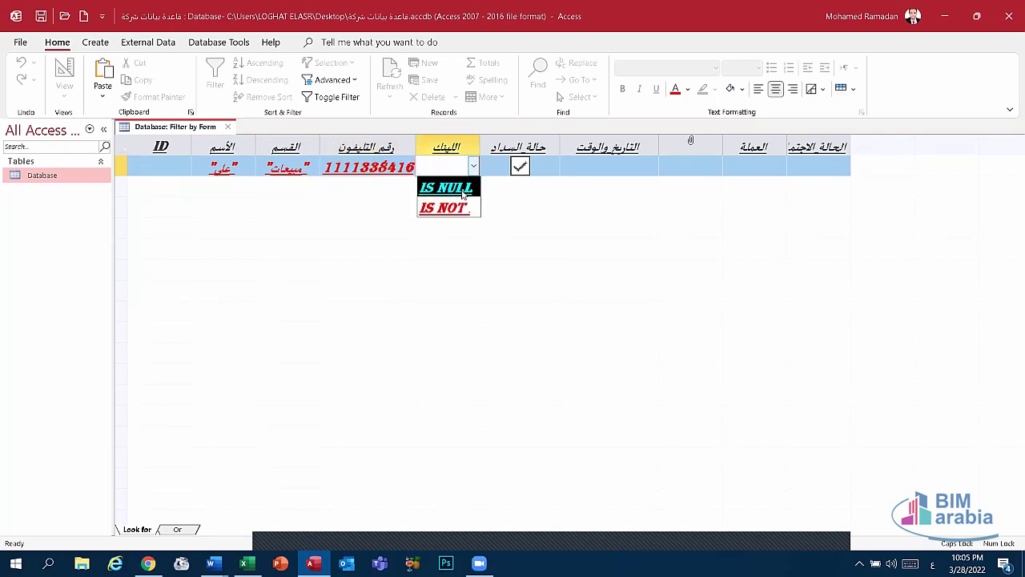
{"action": "left_click", "coordinate": [460, 188]}
Add date 3/17/2021, amount 25 and status مطلقة criteria, then apply the filter.
{"action": "left_click", "coordinate": [602, 166]}
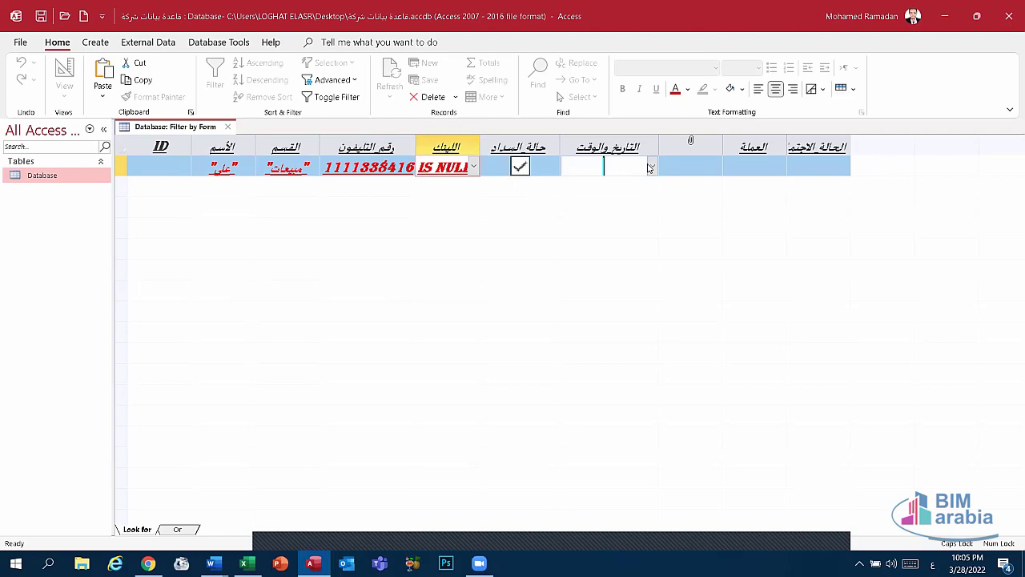
{"action": "left_click", "coordinate": [652, 165]}
{"action": "left_click", "coordinate": [606, 209]}
{"action": "left_click", "coordinate": [710, 168]}
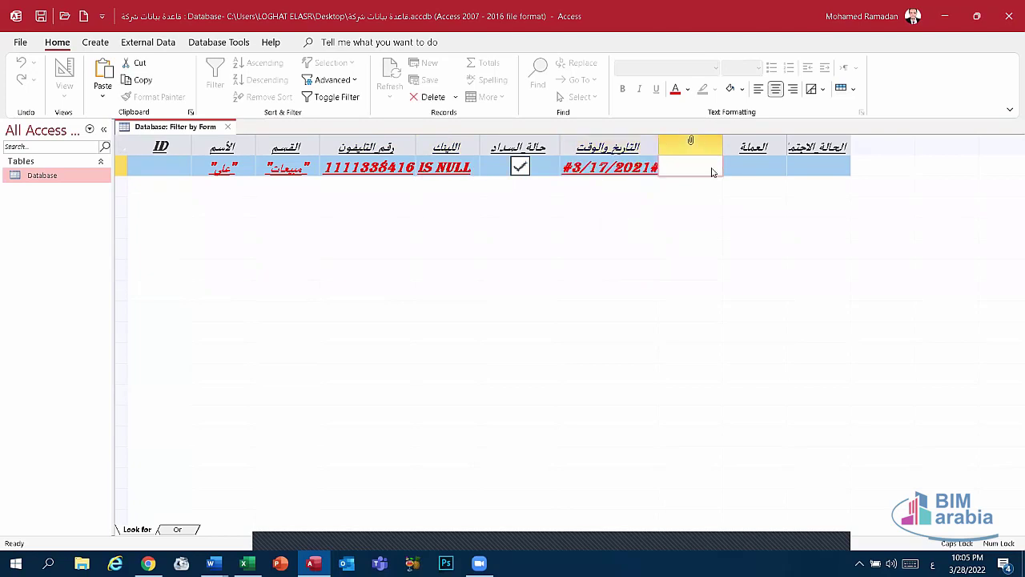
{"action": "left_click", "coordinate": [773, 168]}
{"action": "left_click", "coordinate": [780, 166]}
{"action": "left_click", "coordinate": [753, 206]}
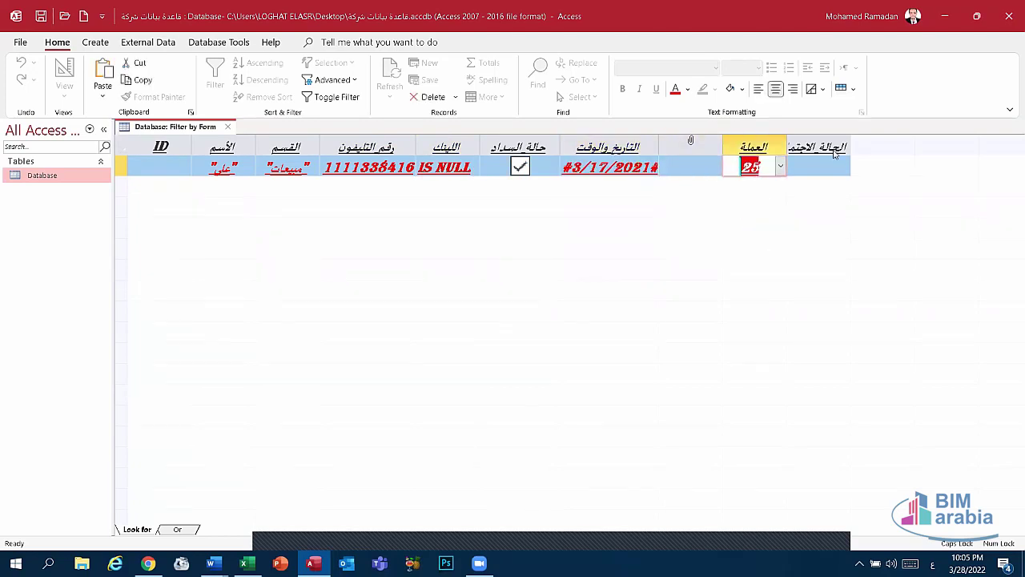
{"action": "left_click", "coordinate": [838, 168]}
{"action": "left_click", "coordinate": [843, 166]}
{"action": "left_click", "coordinate": [817, 228]}
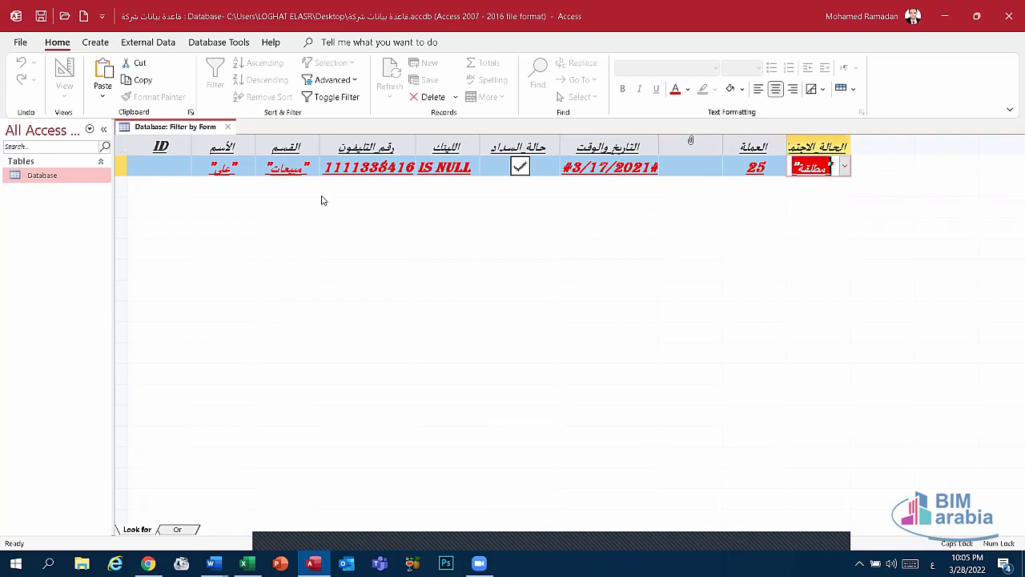
{"action": "left_click", "coordinate": [330, 79]}
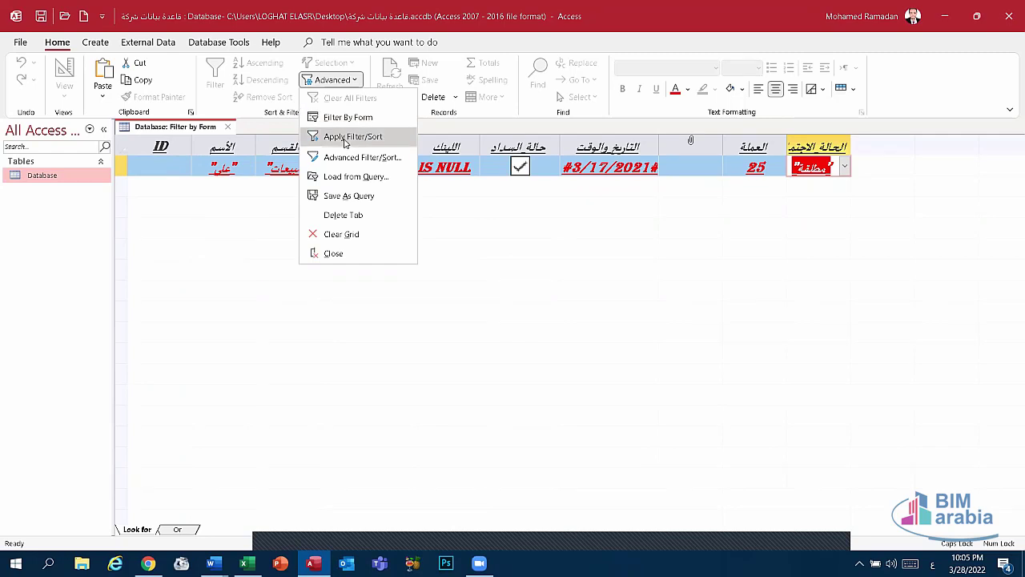
{"action": "left_click", "coordinate": [346, 138]}
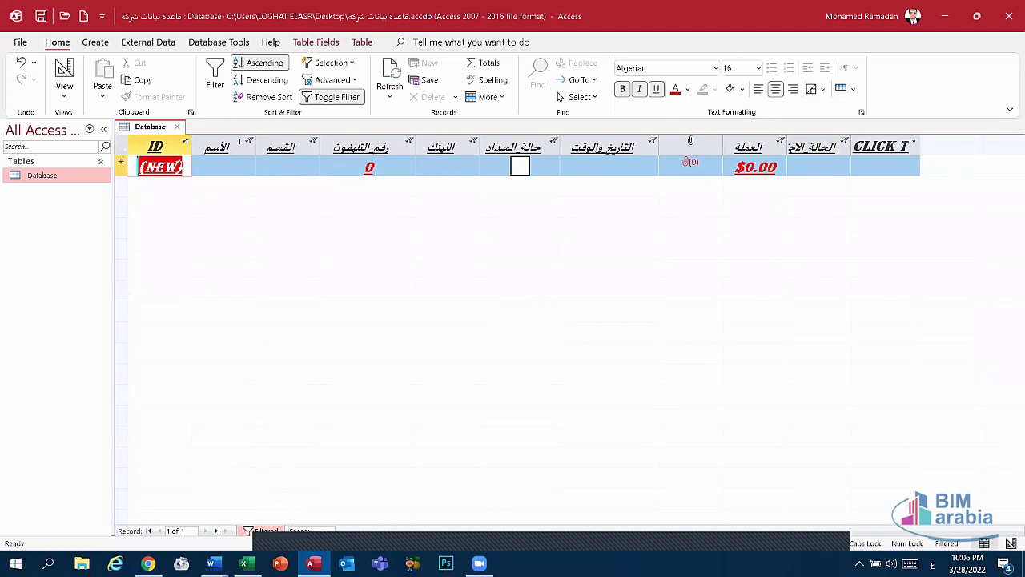
Sort the name column from A to Z.
{"action": "left_click", "coordinate": [239, 142]}
{"action": "left_click", "coordinate": [249, 143]}
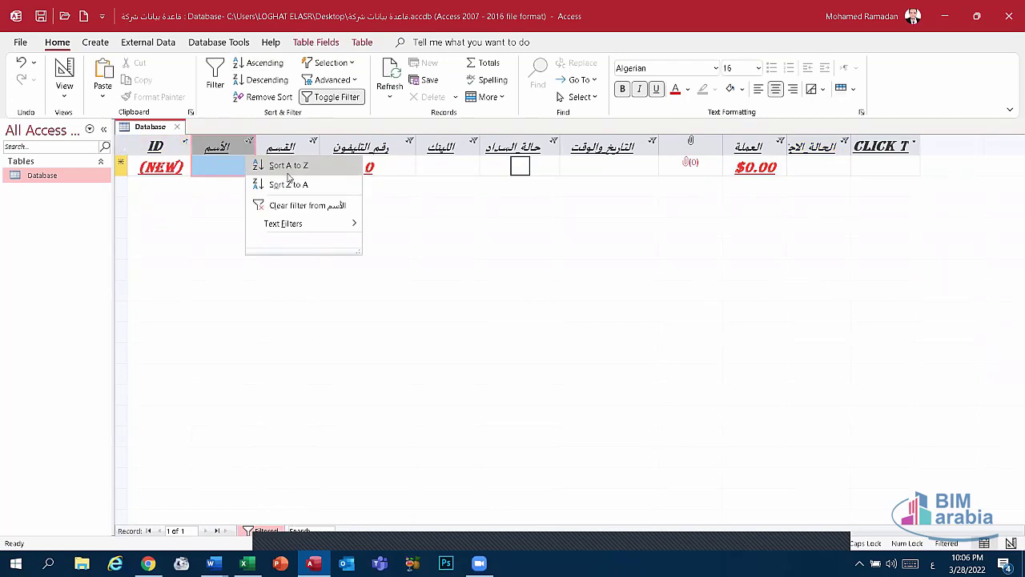
{"action": "left_click", "coordinate": [290, 166]}
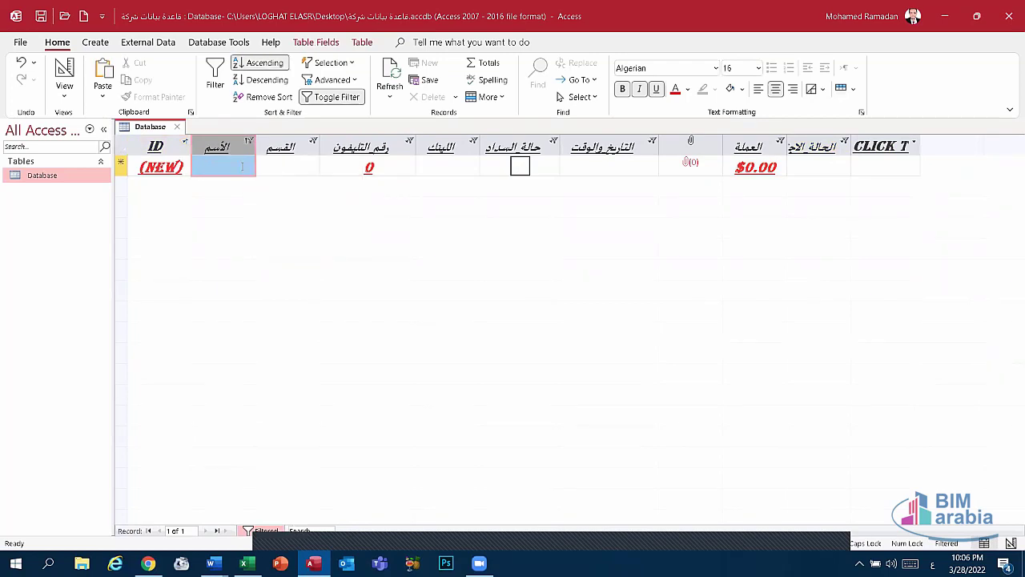
{"action": "left_click", "coordinate": [250, 144]}
{"action": "mouse_move", "coordinate": [303, 223]}
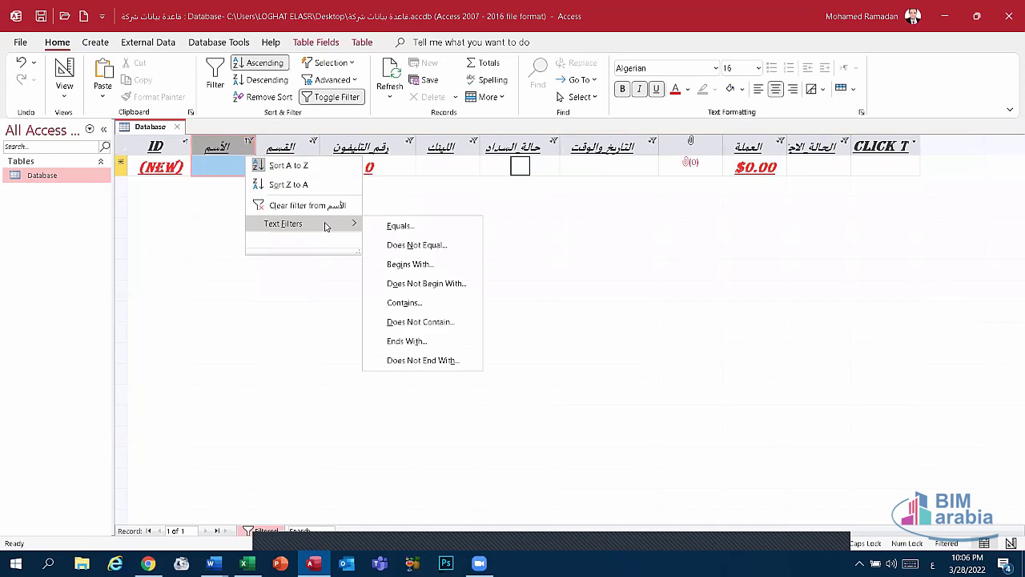
{"action": "left_click", "coordinate": [402, 197]}
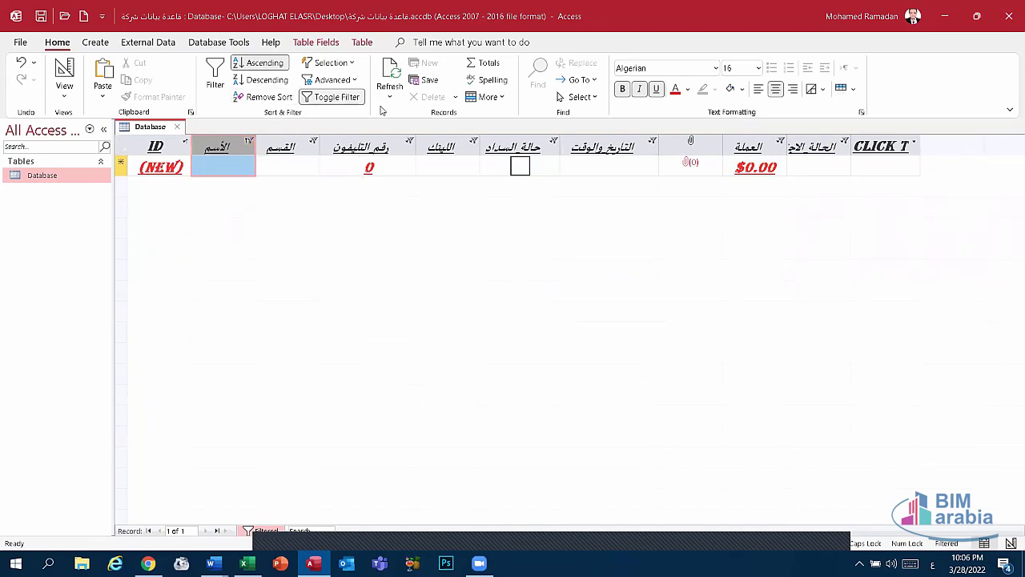
Toggle the filter repeatedly, leaving it off so all five records show.
{"action": "left_click", "coordinate": [335, 97]}
{"action": "left_click", "coordinate": [338, 98]}
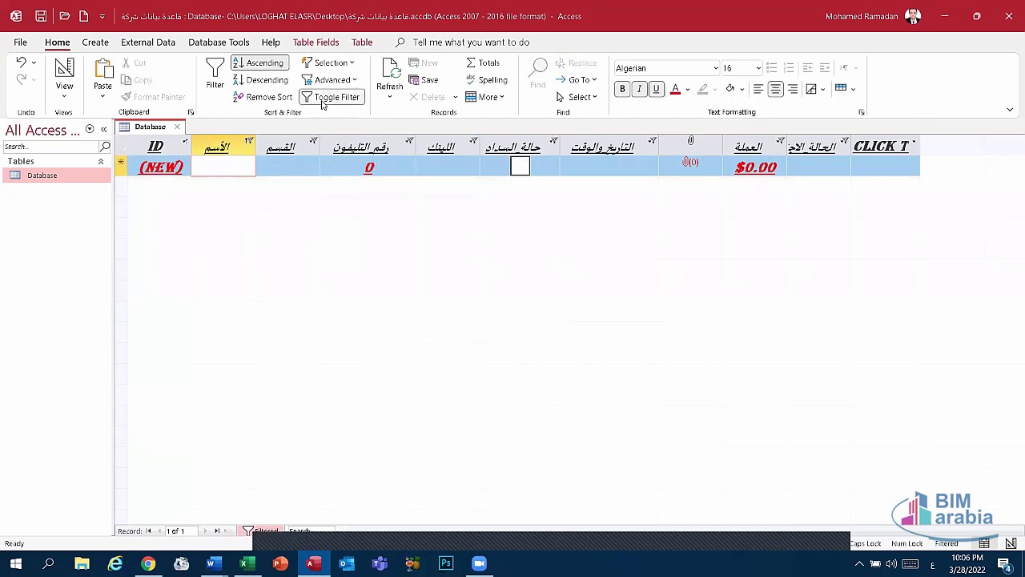
{"action": "left_click", "coordinate": [341, 101]}
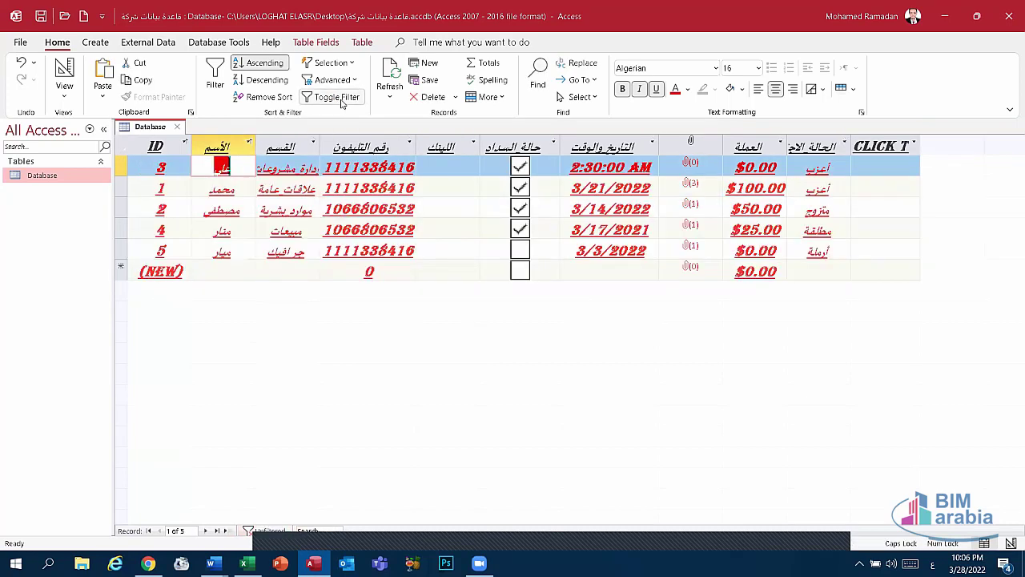
{"action": "left_click", "coordinate": [343, 100]}
{"action": "left_click", "coordinate": [344, 100]}
{"action": "left_click", "coordinate": [345, 100]}
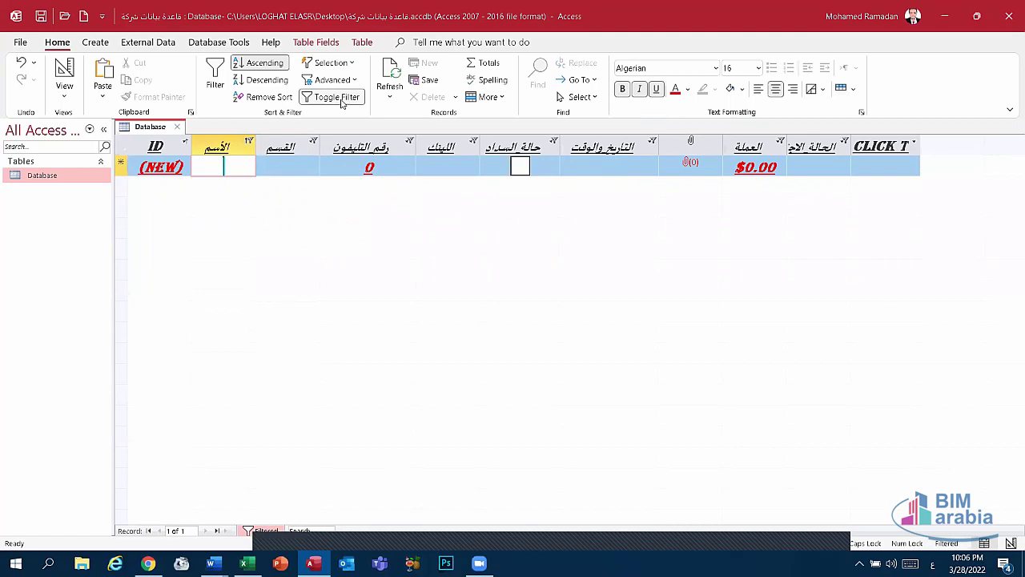
{"action": "left_click", "coordinate": [349, 100]}
{"action": "left_click", "coordinate": [347, 80]}
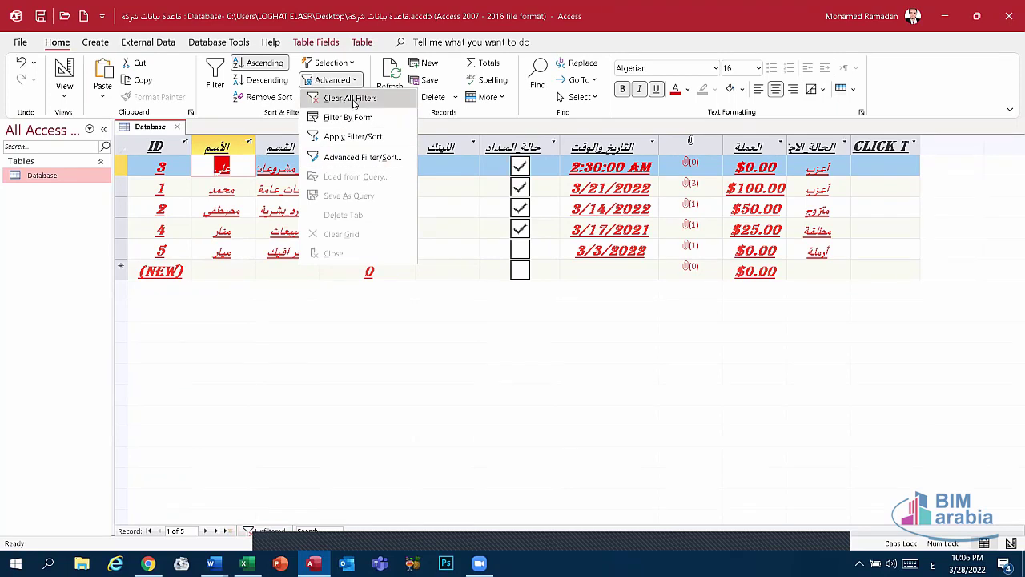
Close the name value filter list unapplied and remove the sort on names.
{"action": "left_click", "coordinate": [278, 174]}
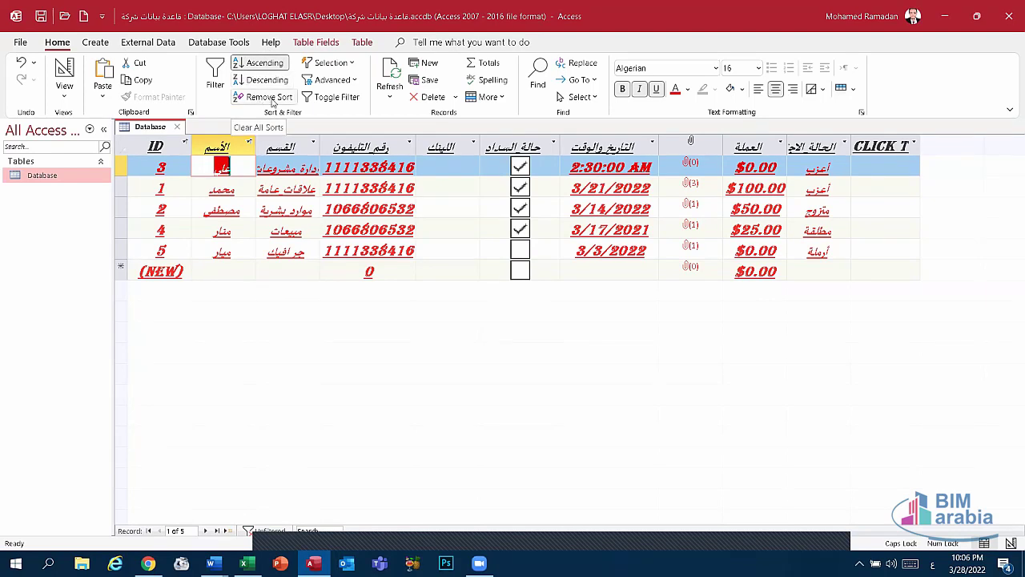
{"action": "left_click", "coordinate": [217, 75]}
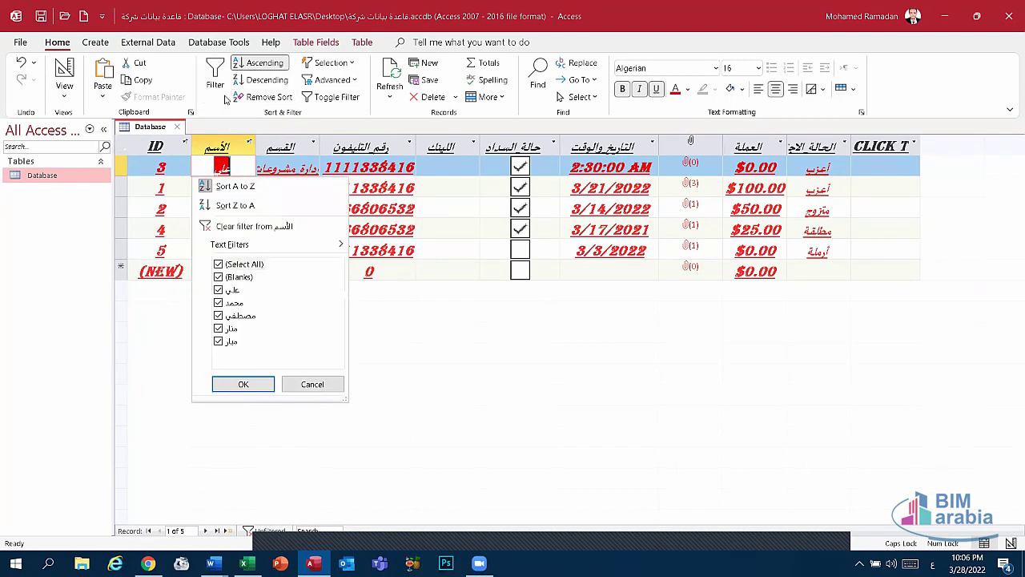
{"action": "left_click", "coordinate": [218, 291]}
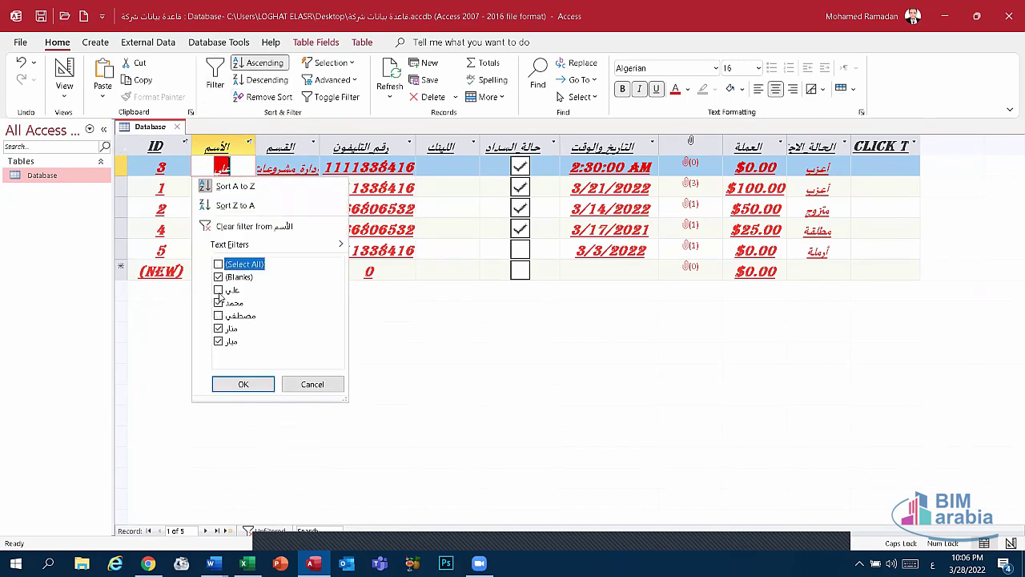
{"action": "left_click", "coordinate": [304, 388]}
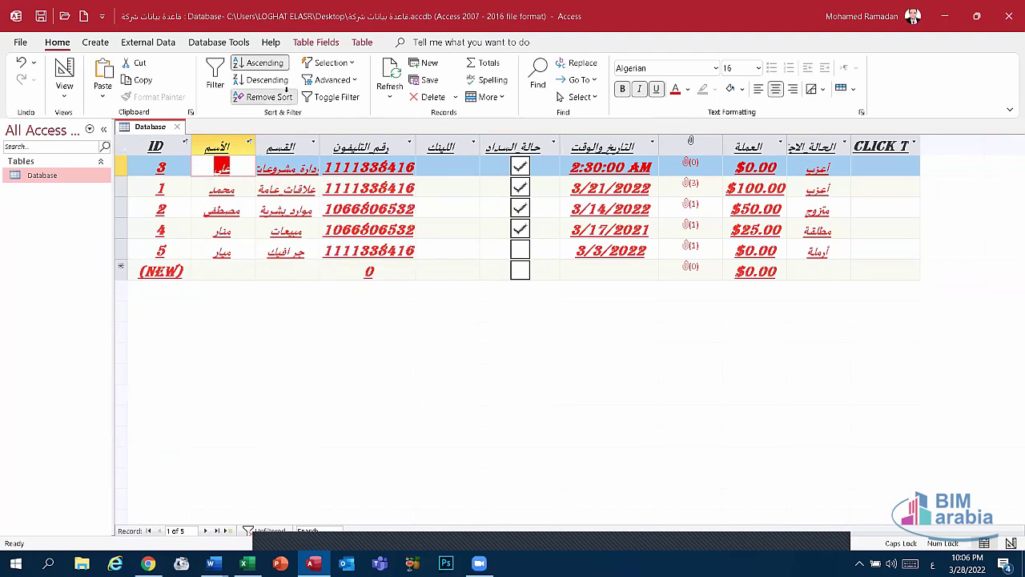
{"action": "left_click", "coordinate": [273, 96]}
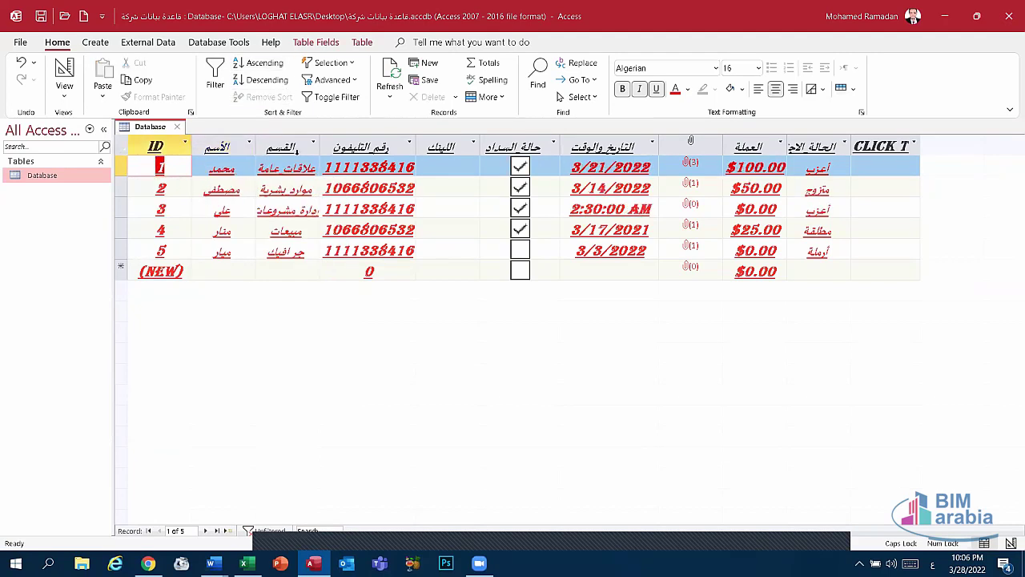
{"action": "left_click", "coordinate": [315, 42]}
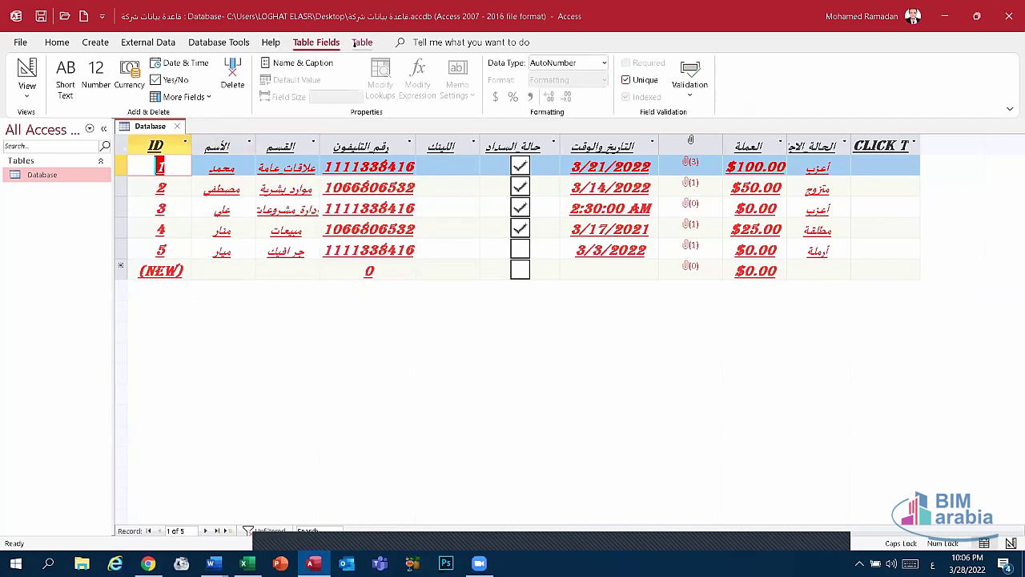
Switch the Database table to Design View, then save it and return to Datasheet View.
{"action": "left_click", "coordinate": [362, 42]}
{"action": "left_click", "coordinate": [340, 167]}
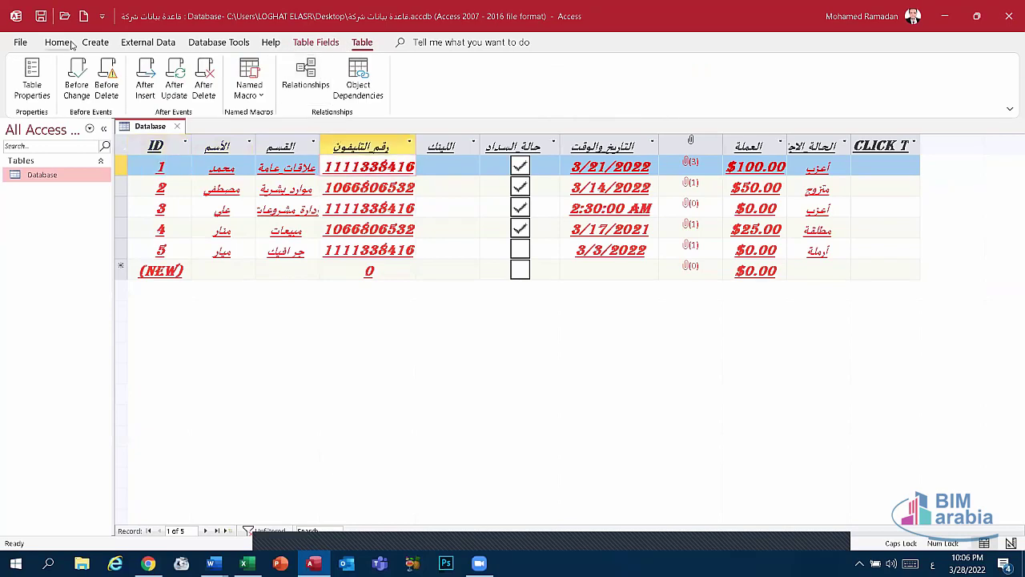
{"action": "left_click", "coordinate": [57, 41]}
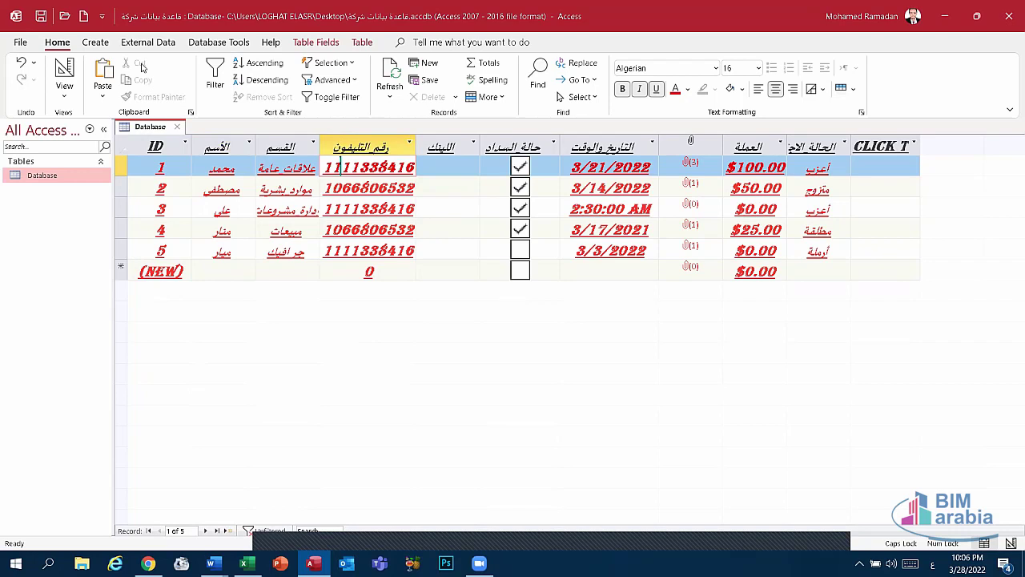
{"action": "left_click", "coordinate": [64, 95]}
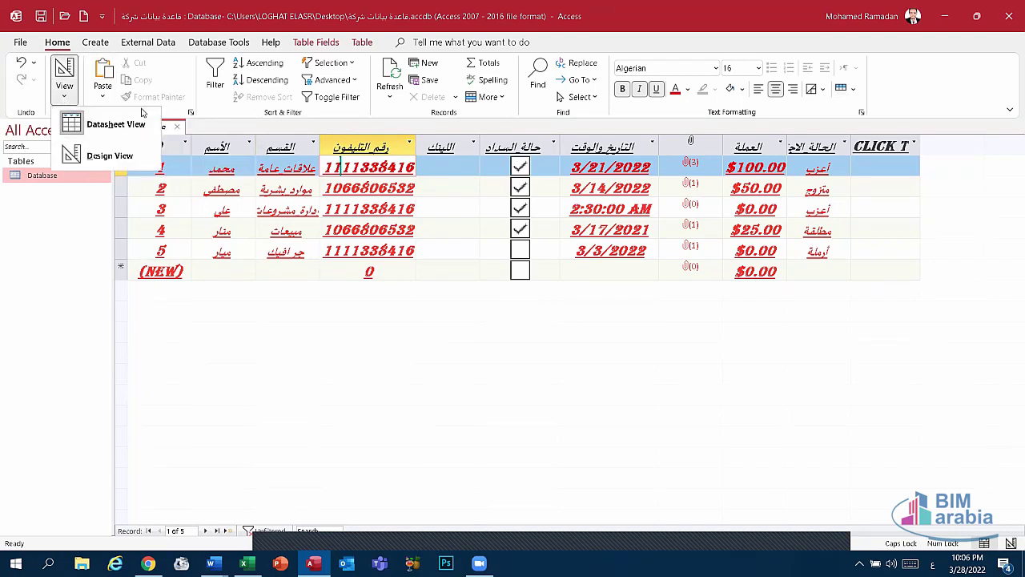
{"action": "left_click", "coordinate": [90, 155]}
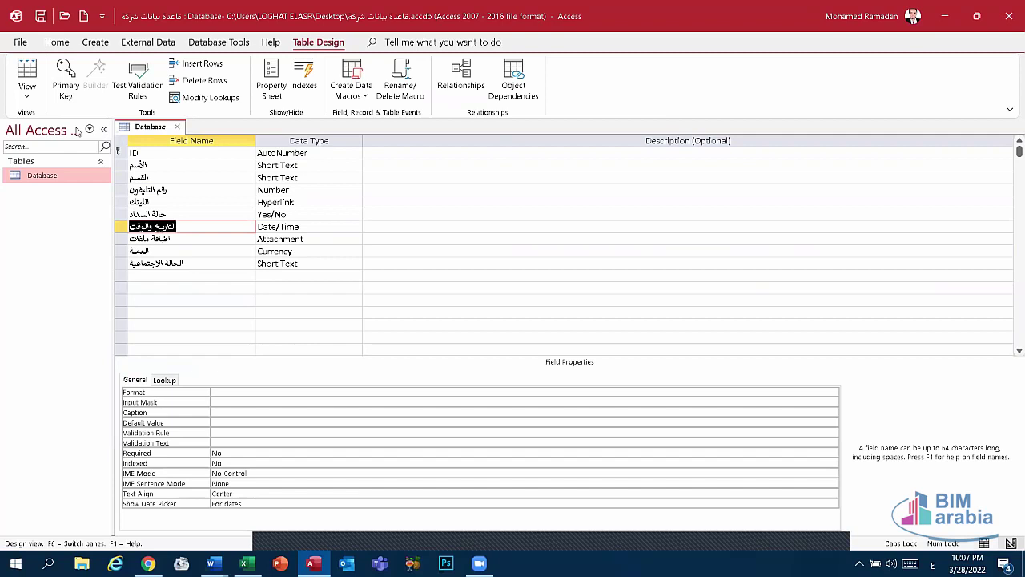
{"action": "right_click", "coordinate": [24, 102]}
{"action": "left_click", "coordinate": [27, 95]}
{"action": "key", "text": "Escape"}
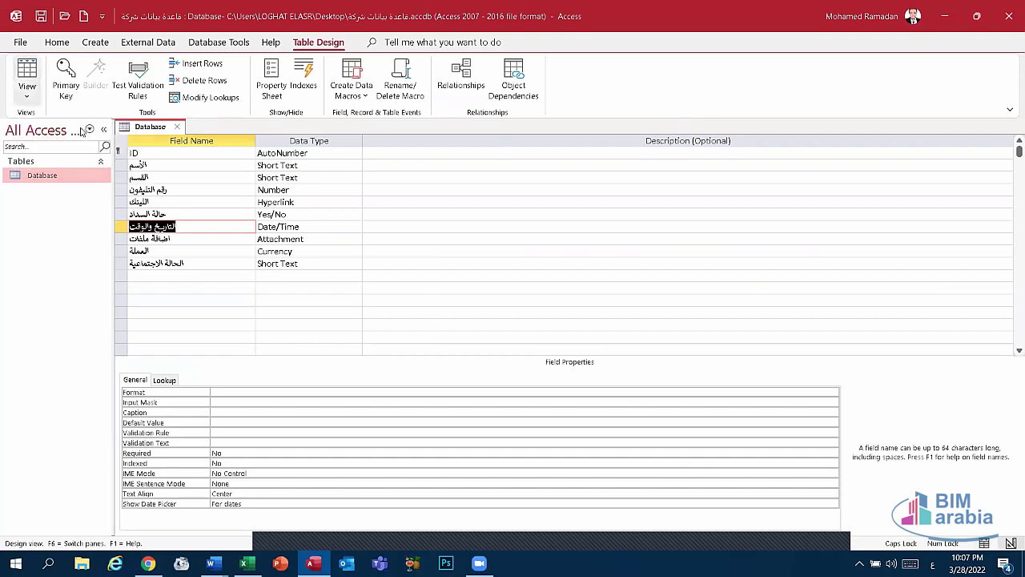
{"action": "left_click", "coordinate": [488, 320]}
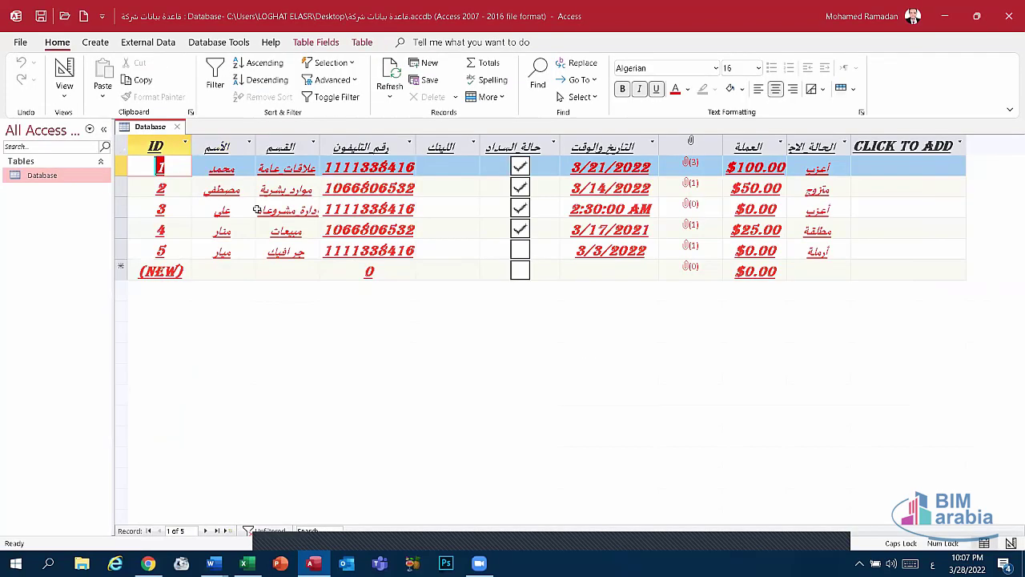
{"action": "left_click", "coordinate": [274, 192]}
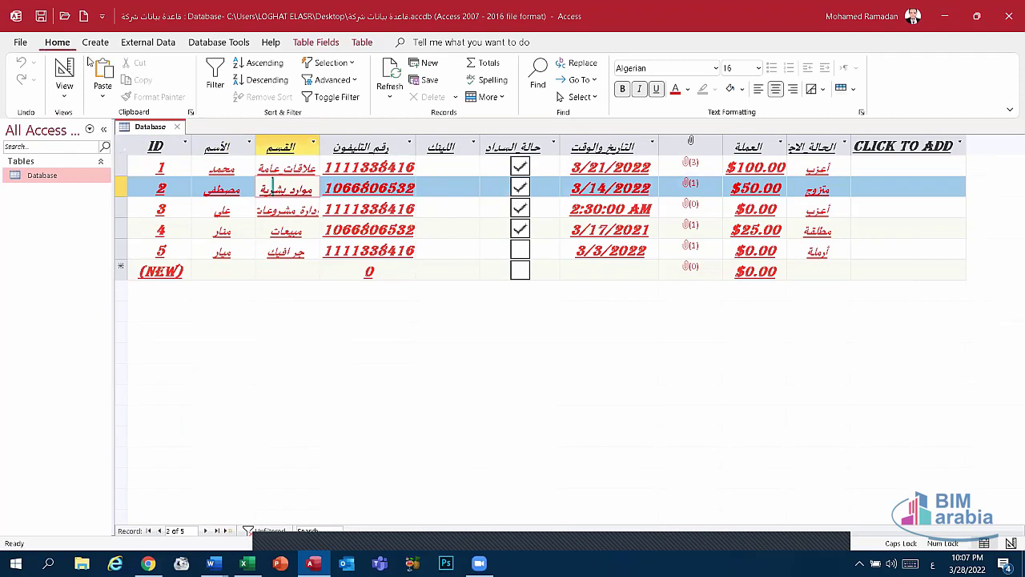
Export the Database table to Documents\Database.xlsx with formatting and layout, saving the export steps.
{"action": "left_click", "coordinate": [148, 42]}
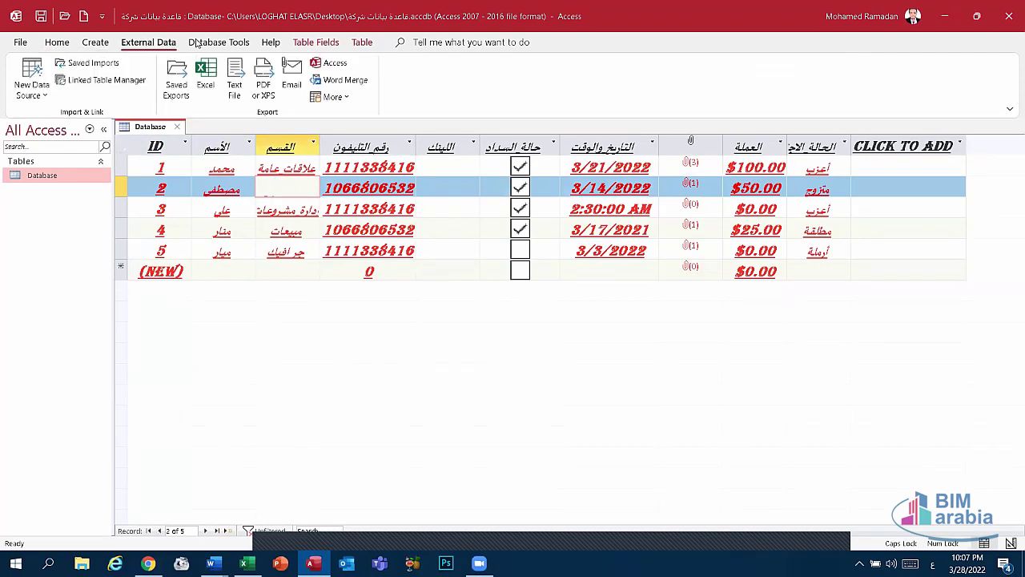
{"action": "left_click", "coordinate": [229, 42]}
{"action": "left_click", "coordinate": [166, 43]}
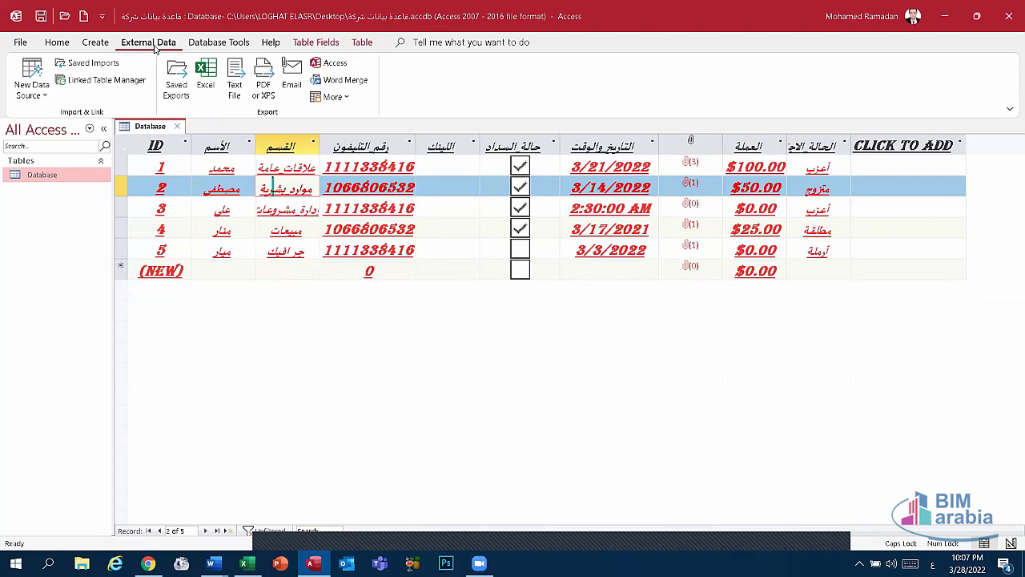
{"action": "left_click", "coordinate": [206, 76]}
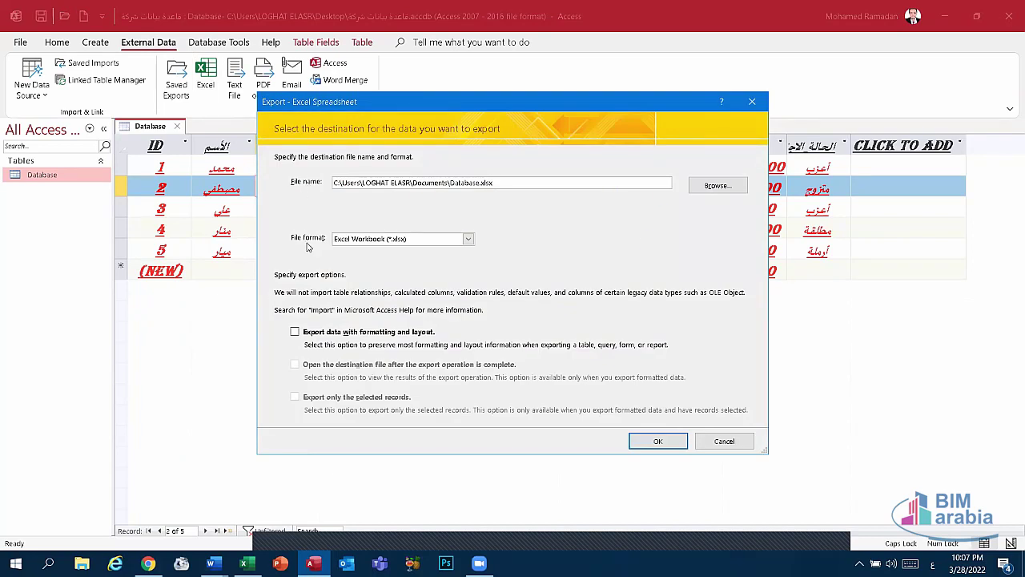
{"action": "left_click", "coordinate": [318, 338]}
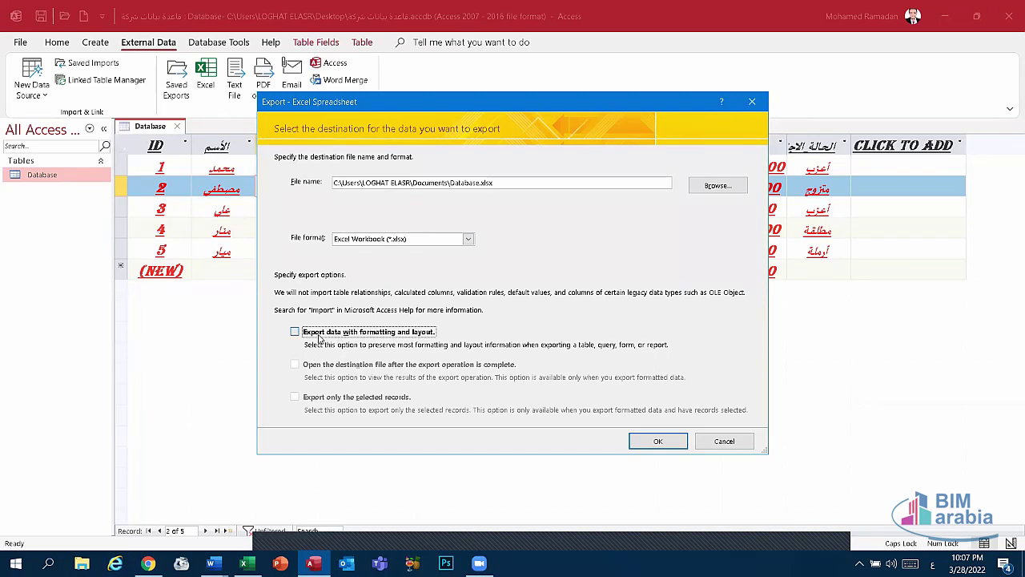
{"action": "left_click", "coordinate": [675, 442]}
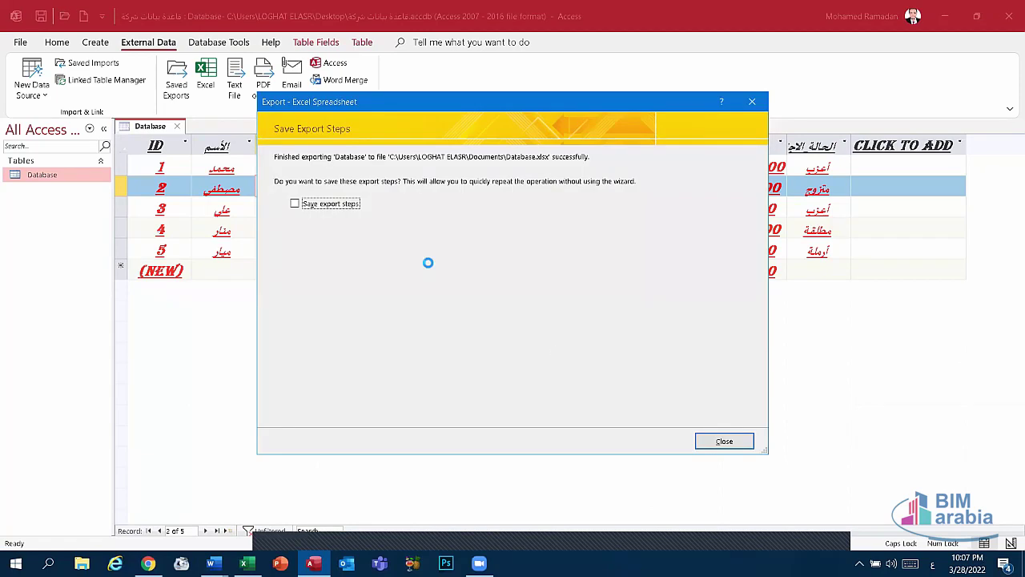
{"action": "left_click", "coordinate": [327, 204]}
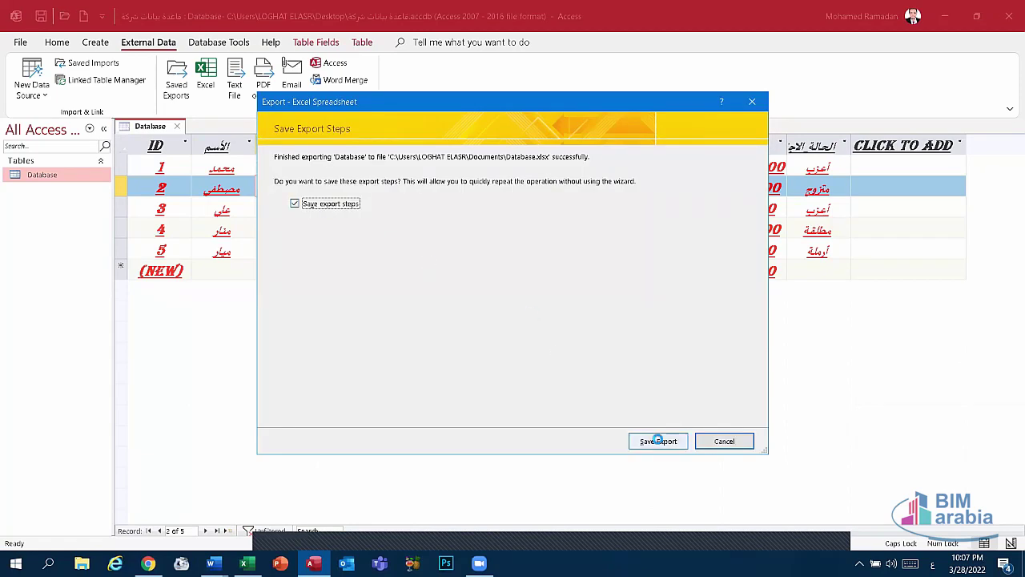
{"action": "left_click", "coordinate": [670, 442]}
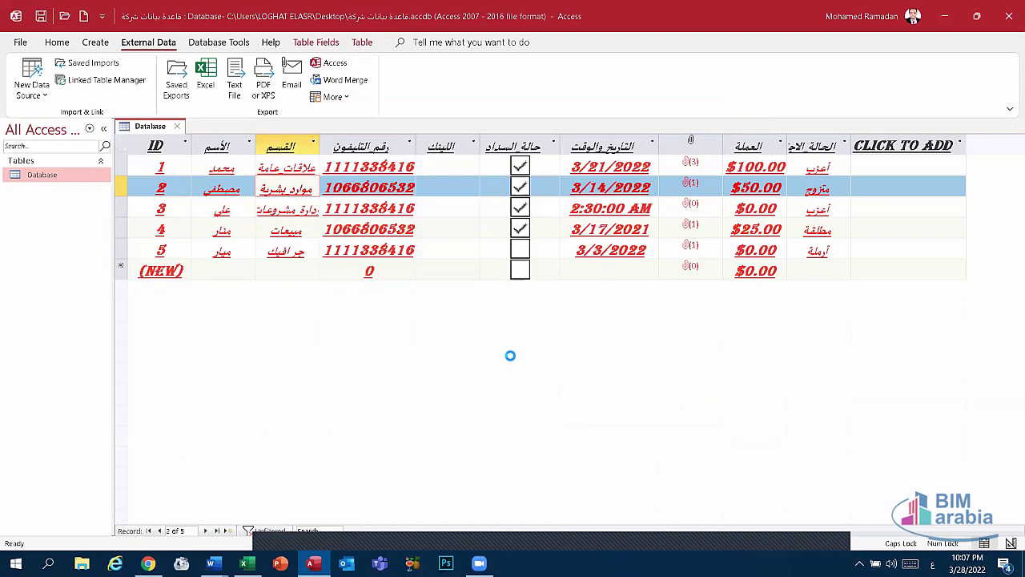
Export Database as .xlsx with formatting, opening after export, saved to Desktop without overwriting.
{"action": "left_click", "coordinate": [460, 251]}
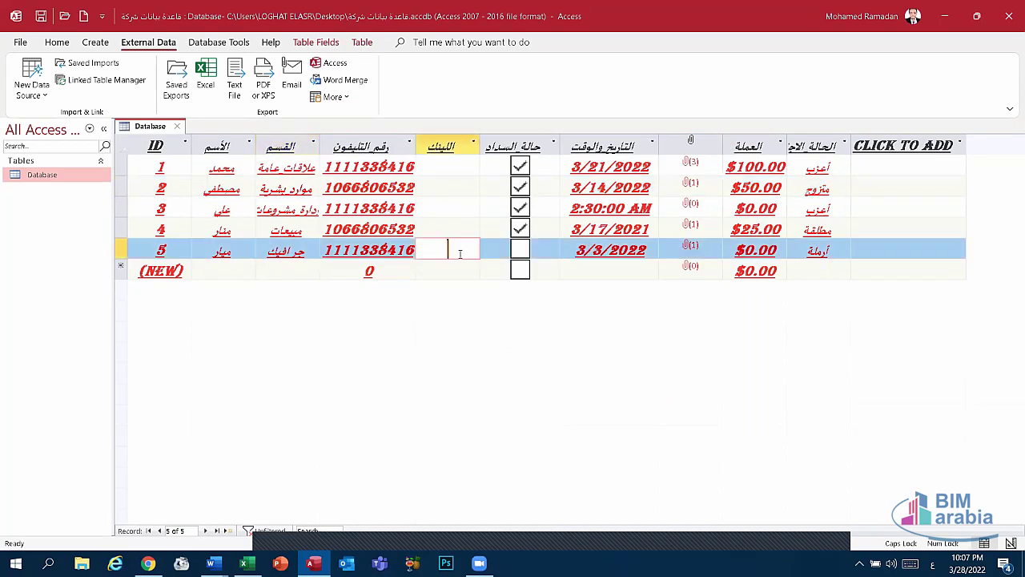
{"action": "left_click", "coordinate": [200, 68]}
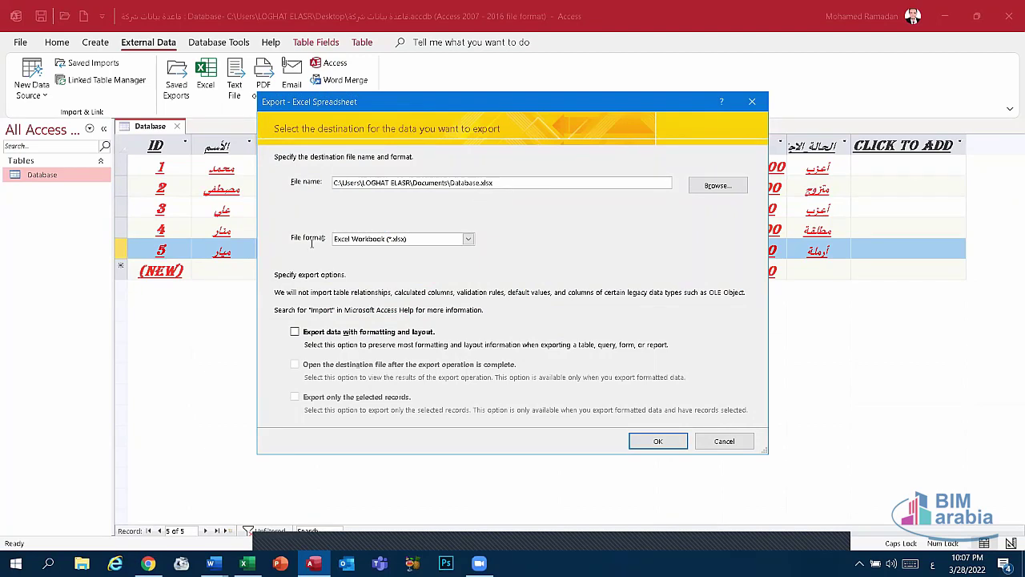
{"action": "left_click", "coordinate": [388, 239]}
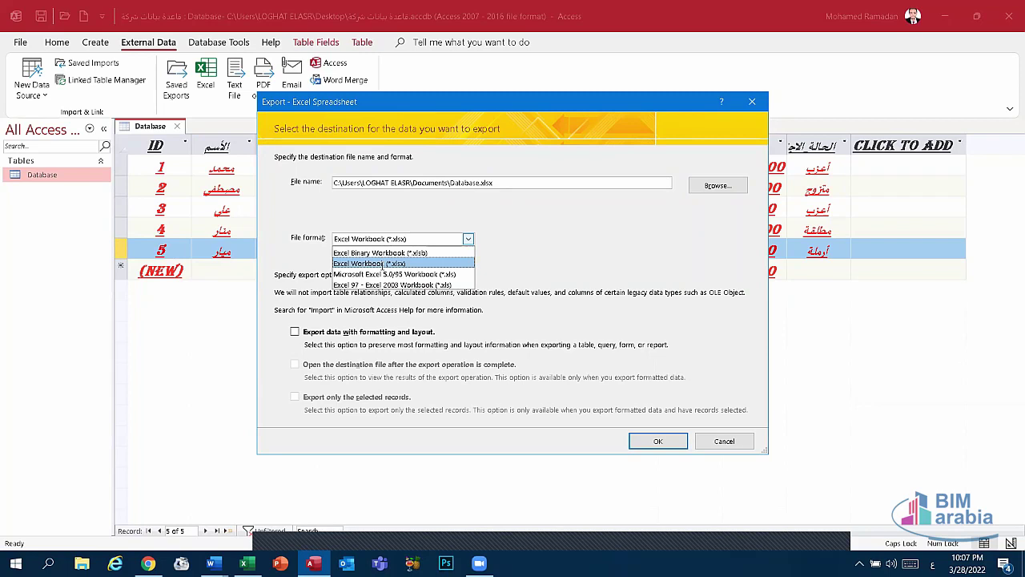
{"action": "left_click", "coordinate": [382, 263]}
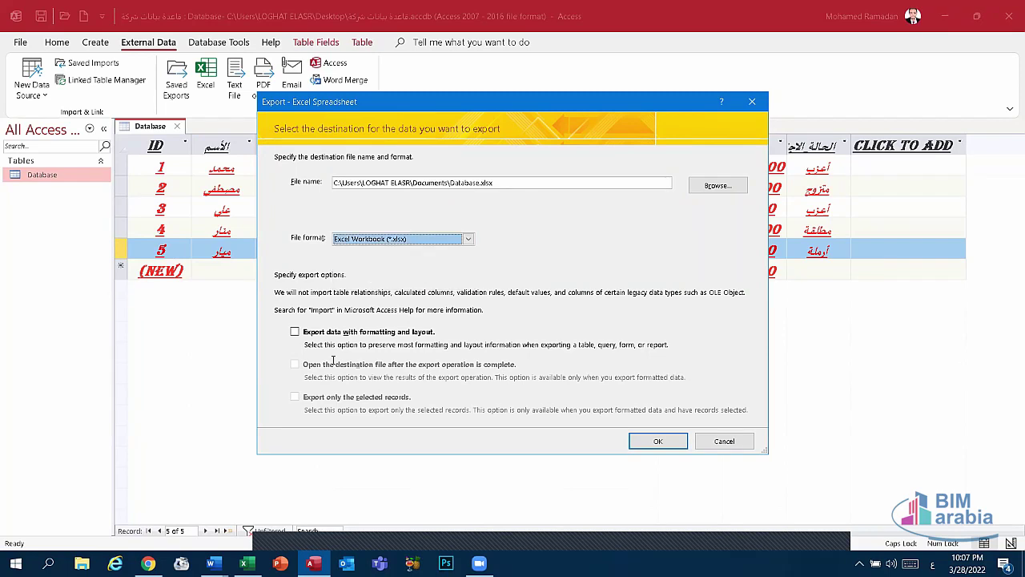
{"action": "left_click", "coordinate": [295, 332]}
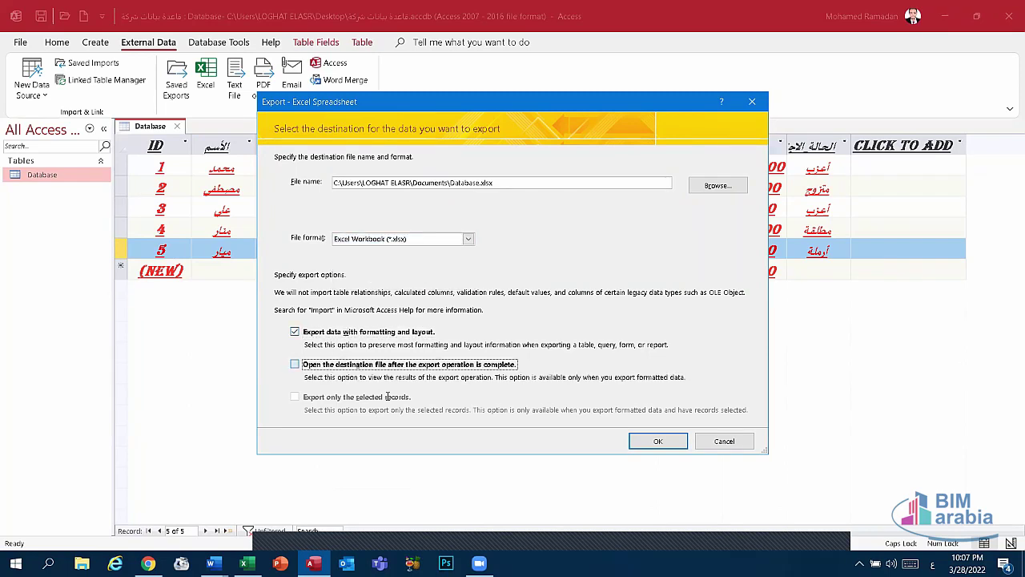
{"action": "key", "text": "space"}
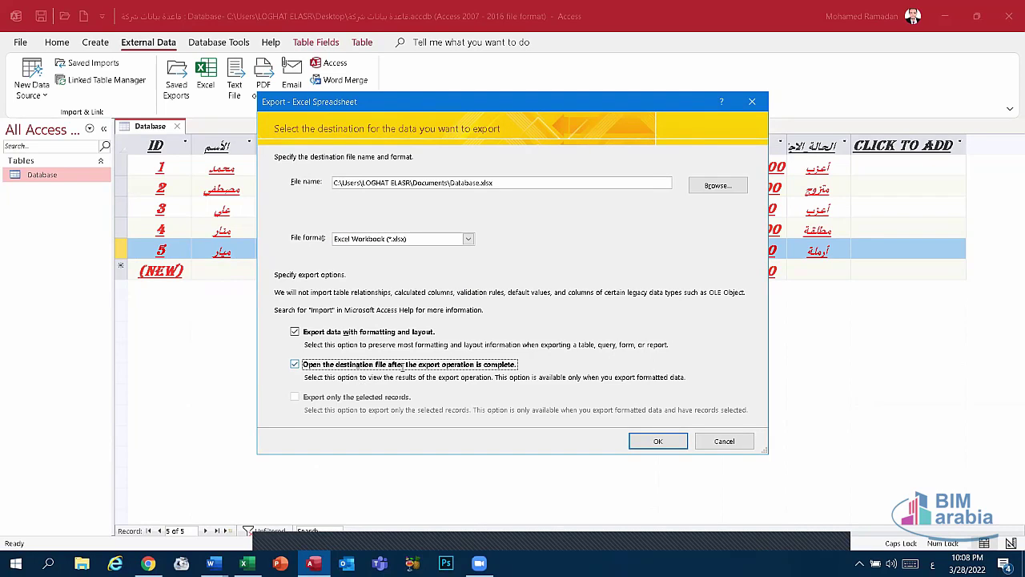
{"action": "left_click", "coordinate": [648, 441]}
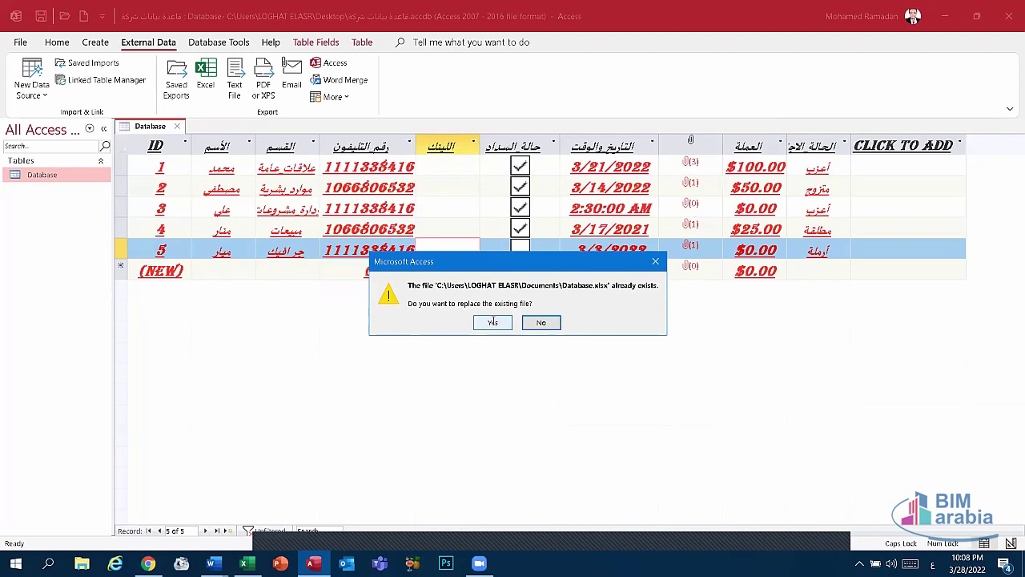
{"action": "left_click", "coordinate": [551, 323]}
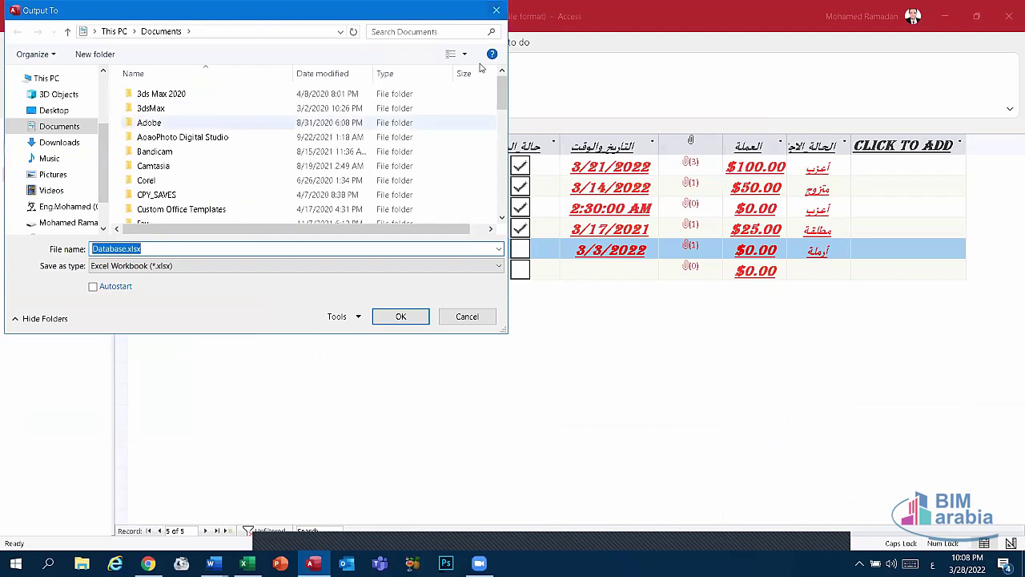
{"action": "left_click", "coordinate": [53, 110]}
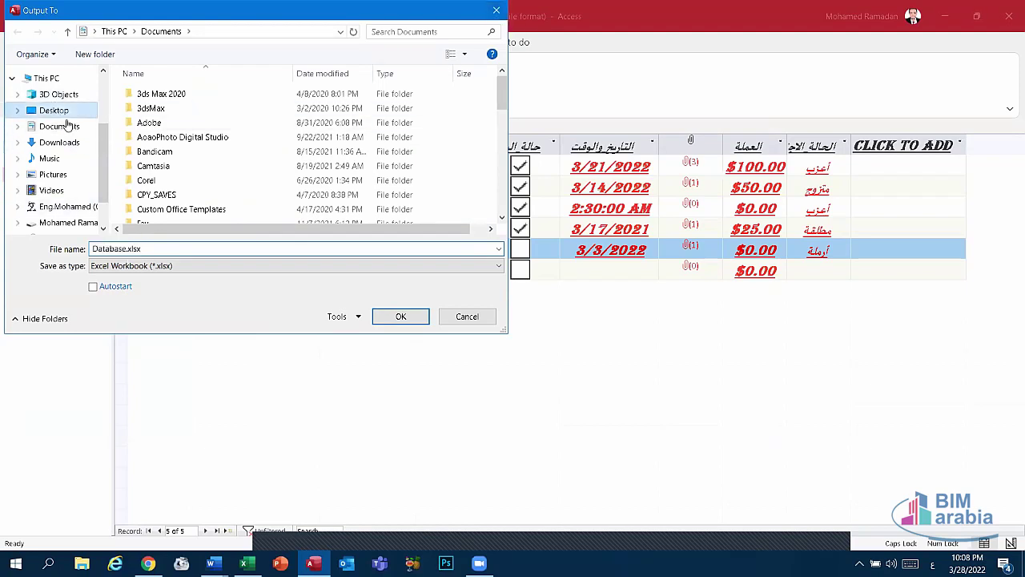
{"action": "left_click", "coordinate": [396, 315]}
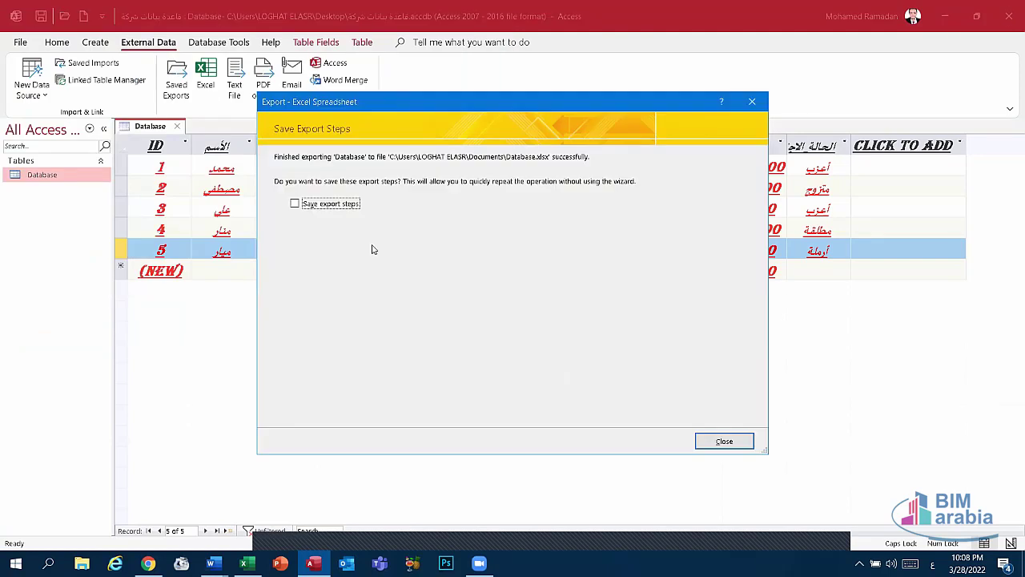
Try saving the export steps, dismiss the name-in-use warning, then cancel saving them.
{"action": "key", "text": "space"}
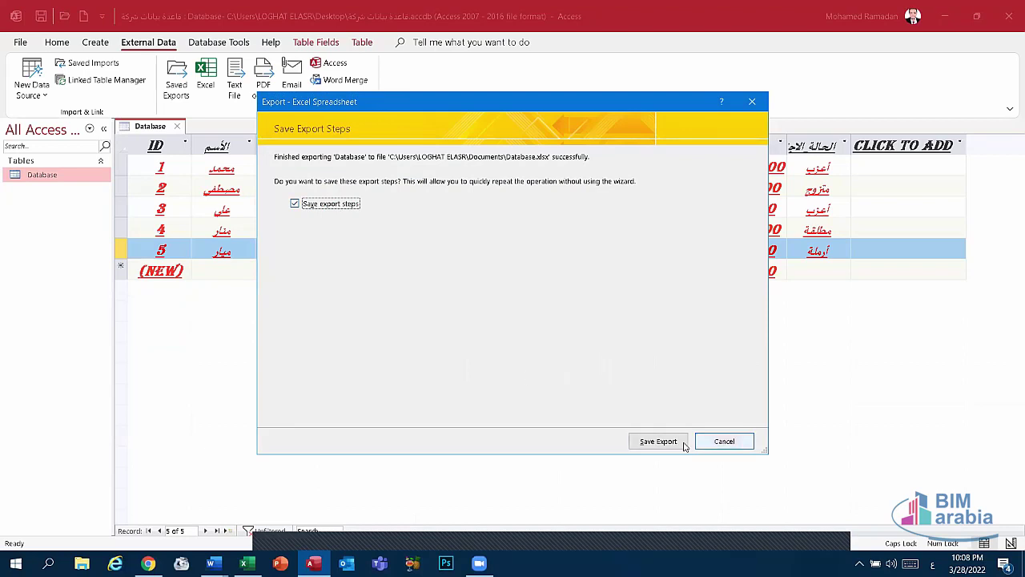
{"action": "left_click_drag", "start_coordinate": [697, 101], "coordinate": [531, 198]}
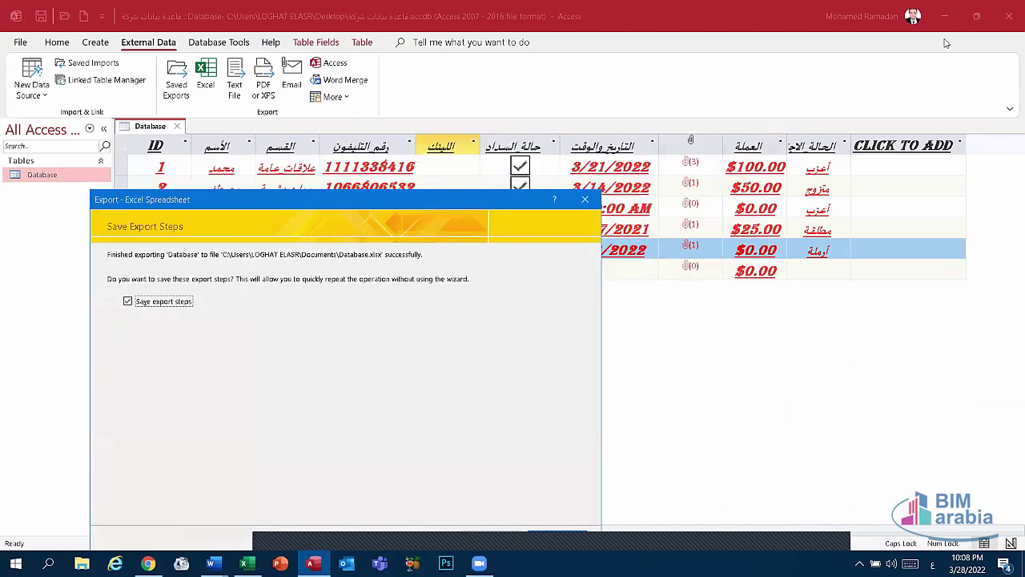
{"action": "left_click_drag", "start_coordinate": [464, 207], "coordinate": [607, 64]}
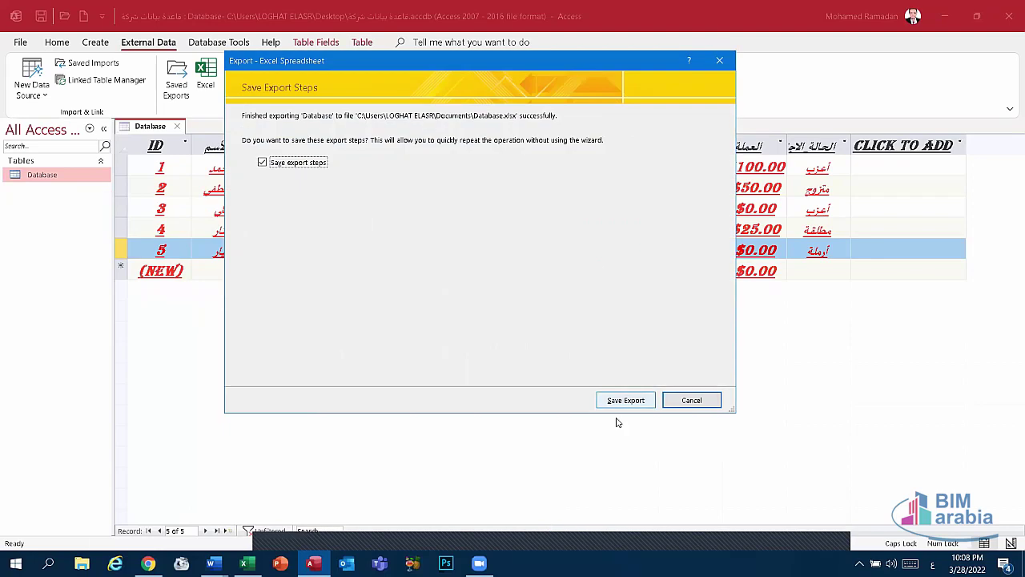
{"action": "left_click", "coordinate": [632, 398]}
{"action": "left_click", "coordinate": [524, 317]}
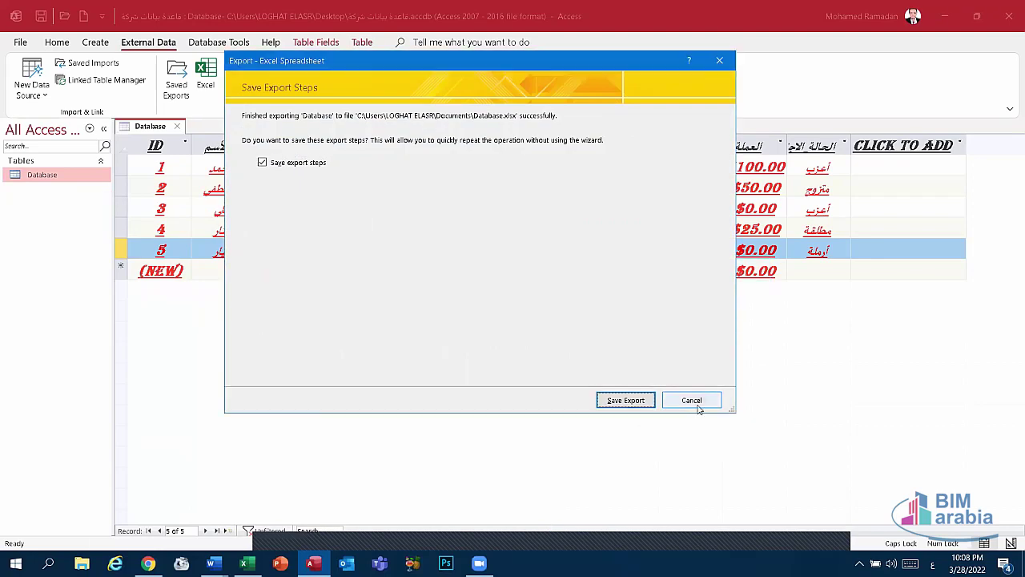
{"action": "key", "text": "Escape"}
Close the empty Book1 workbook without saving and exit Excel.
{"action": "left_click", "coordinate": [945, 16]}
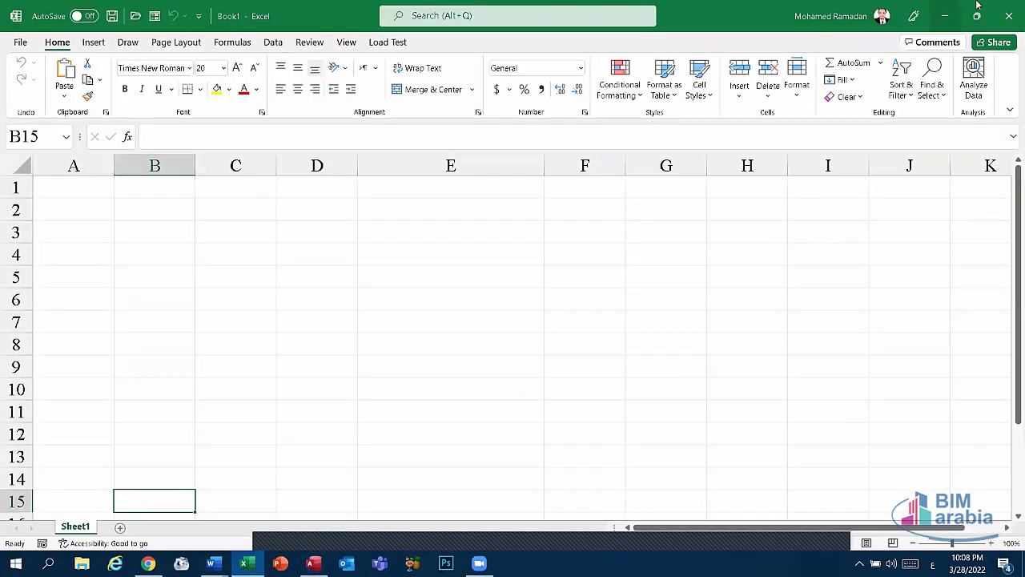
{"action": "key", "text": "ctrl+w"}
{"action": "left_click", "coordinate": [580, 354]}
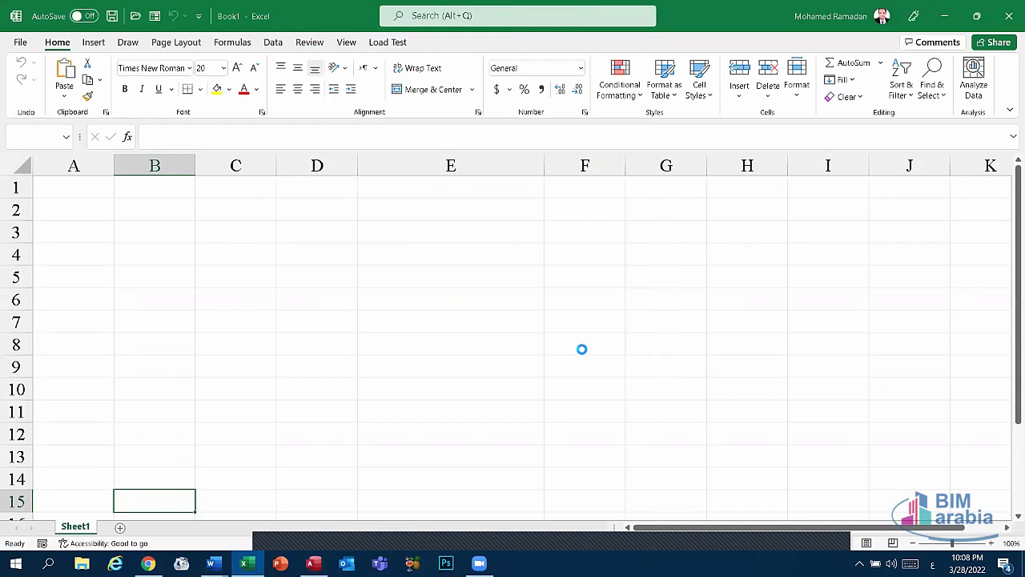
{"action": "key", "text": "alt+F4"}
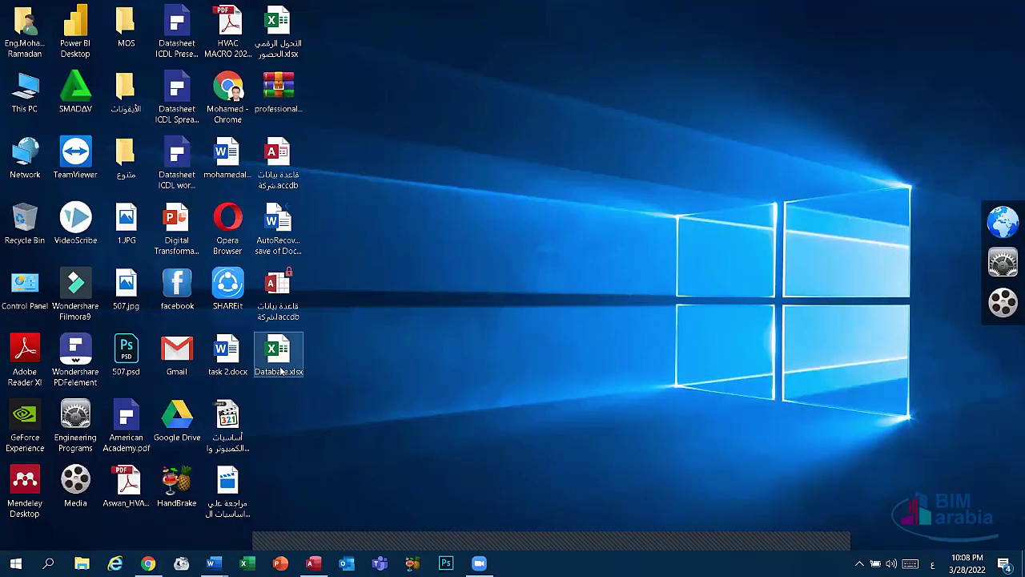
{"action": "mouse_move", "coordinate": [276, 352]}
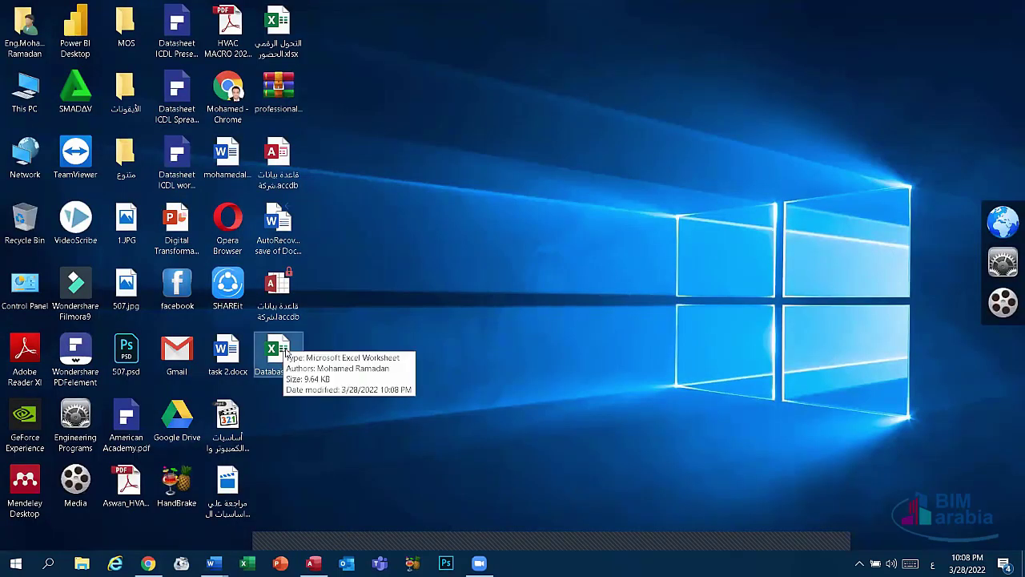
Open Database.xlsx from the desktop, review records A2:J6 and headers, then close Excel.
{"action": "double_click", "coordinate": [286, 353]}
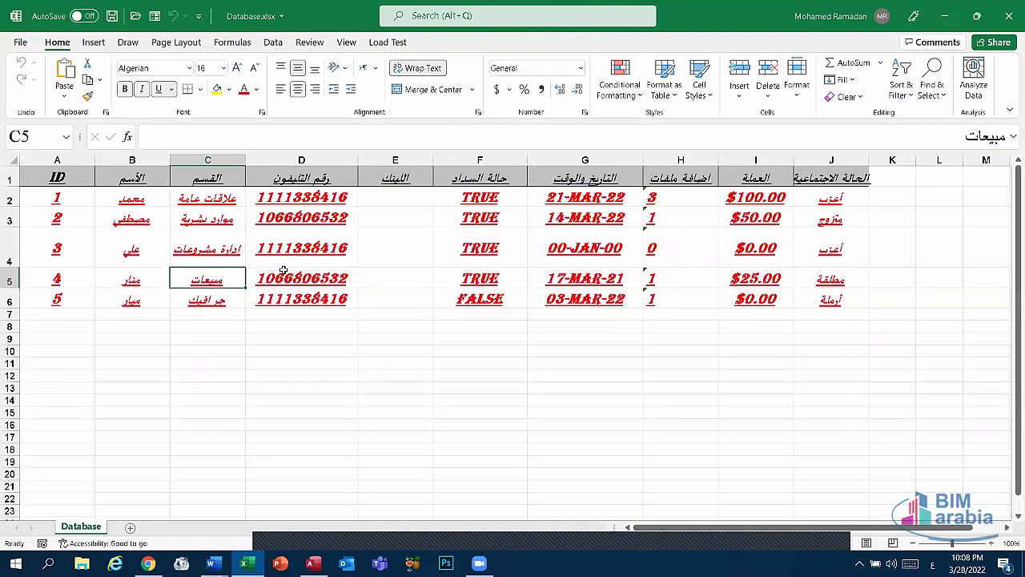
{"action": "key", "text": "Right"}
{"action": "left_click", "coordinate": [214, 260]}
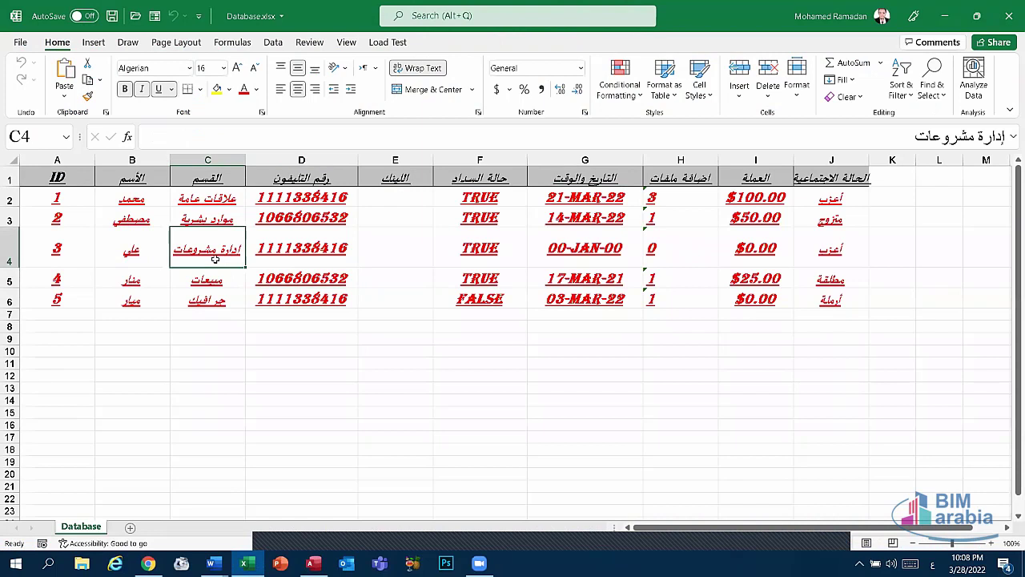
{"action": "left_click_drag", "start_coordinate": [68, 200], "coordinate": [814, 299]}
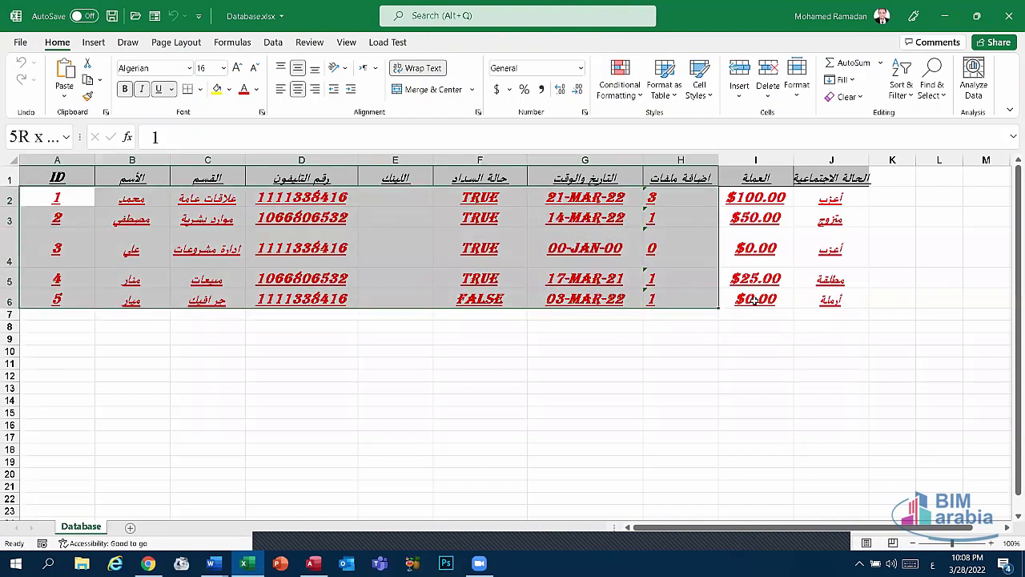
{"action": "left_click", "coordinate": [604, 242]}
{"action": "left_click", "coordinate": [476, 177]}
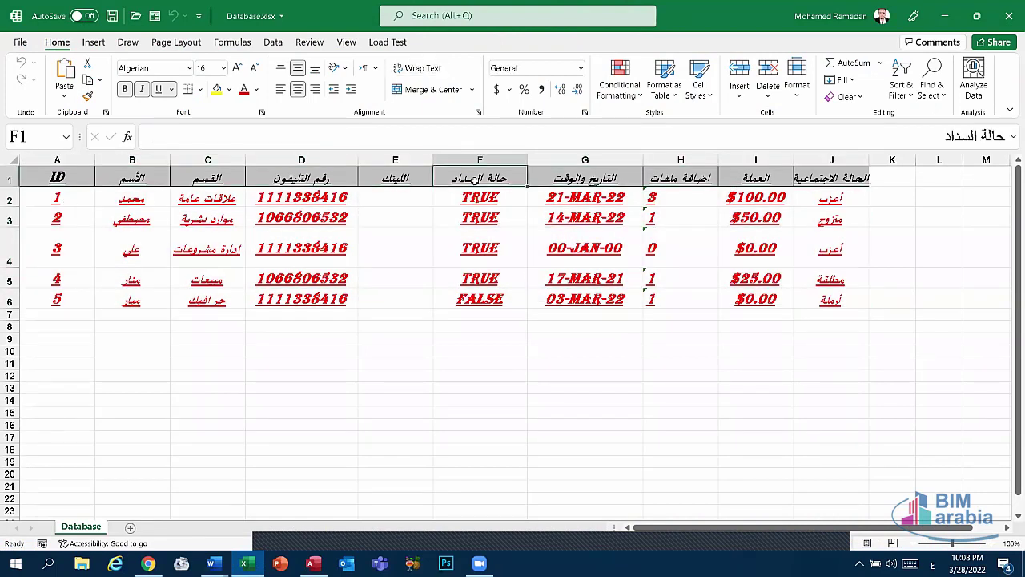
{"action": "left_click", "coordinate": [1008, 15]}
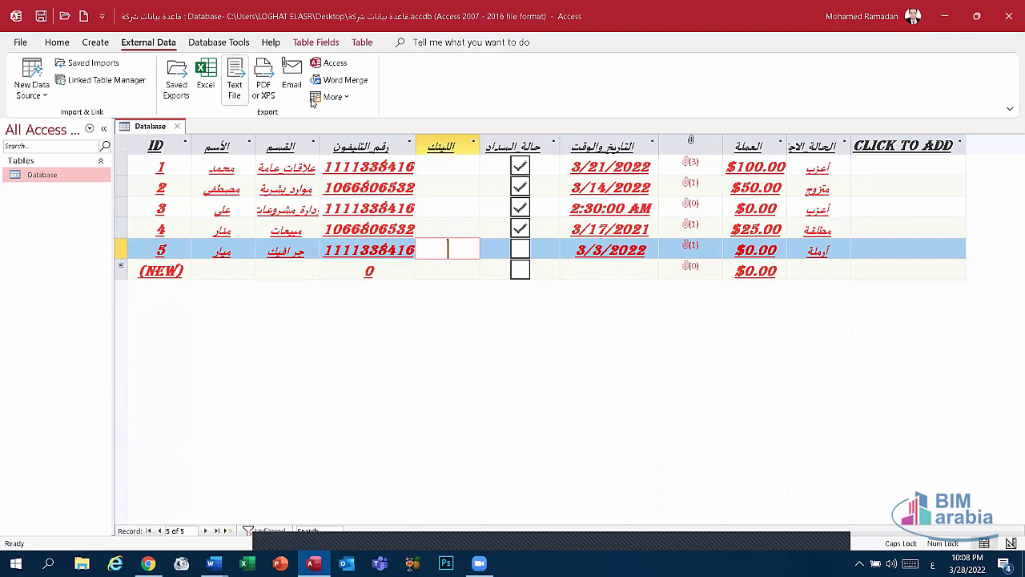
Export the Database table to Word as Database.rtf, opening the file after export.
{"action": "left_click", "coordinate": [338, 99]}
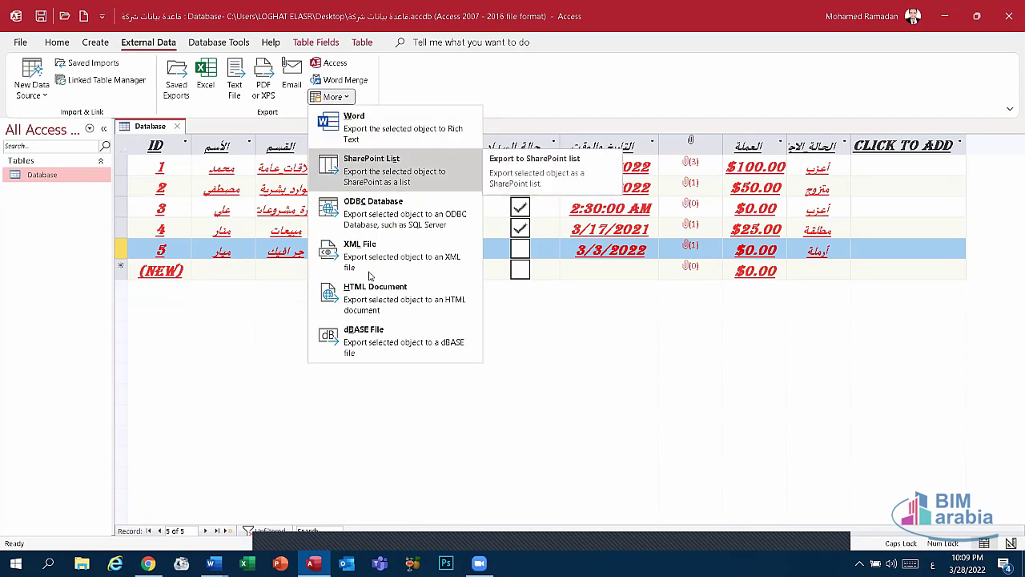
{"action": "left_click", "coordinate": [343, 117]}
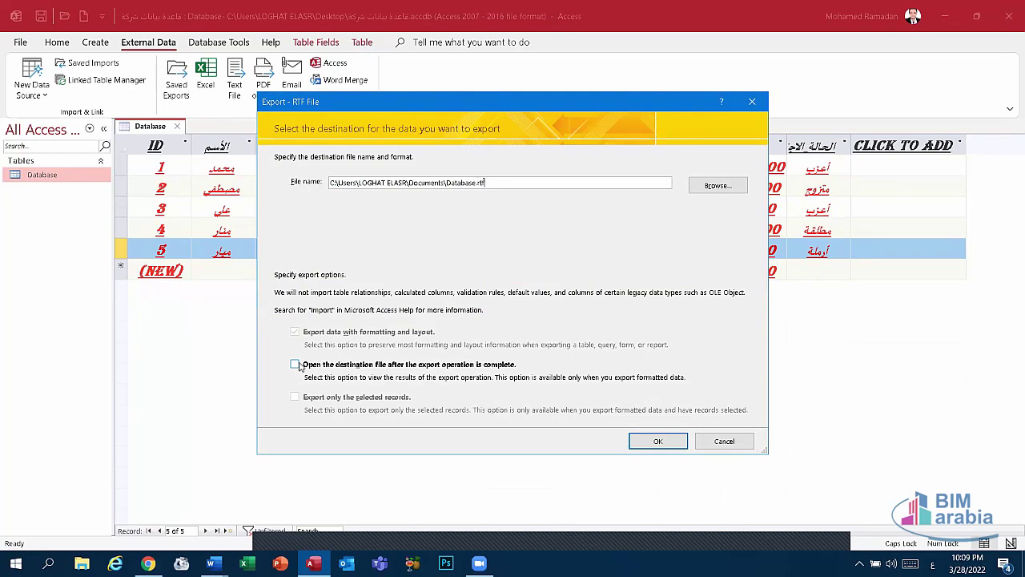
{"action": "left_click", "coordinate": [295, 365]}
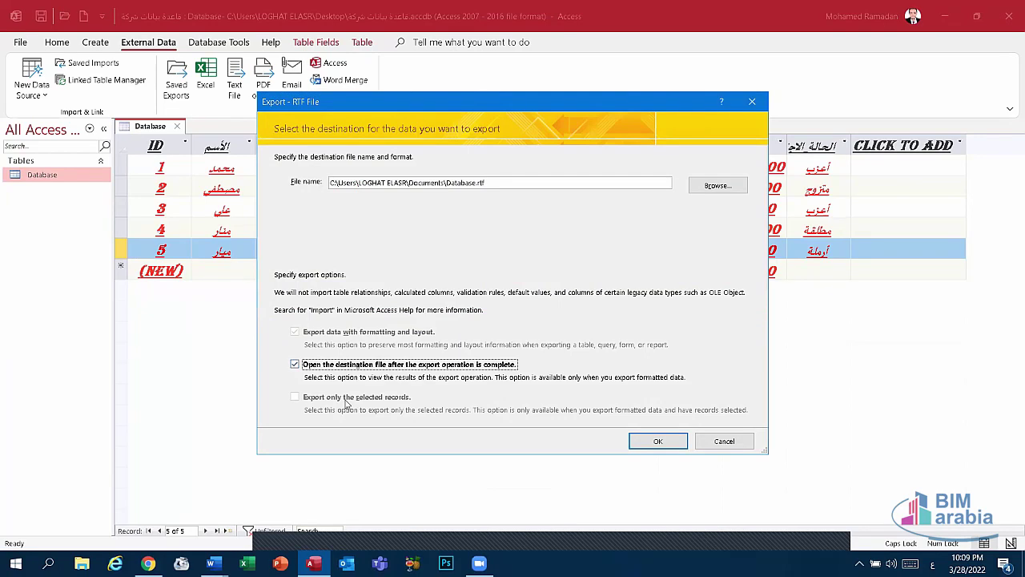
{"action": "left_click", "coordinate": [649, 444]}
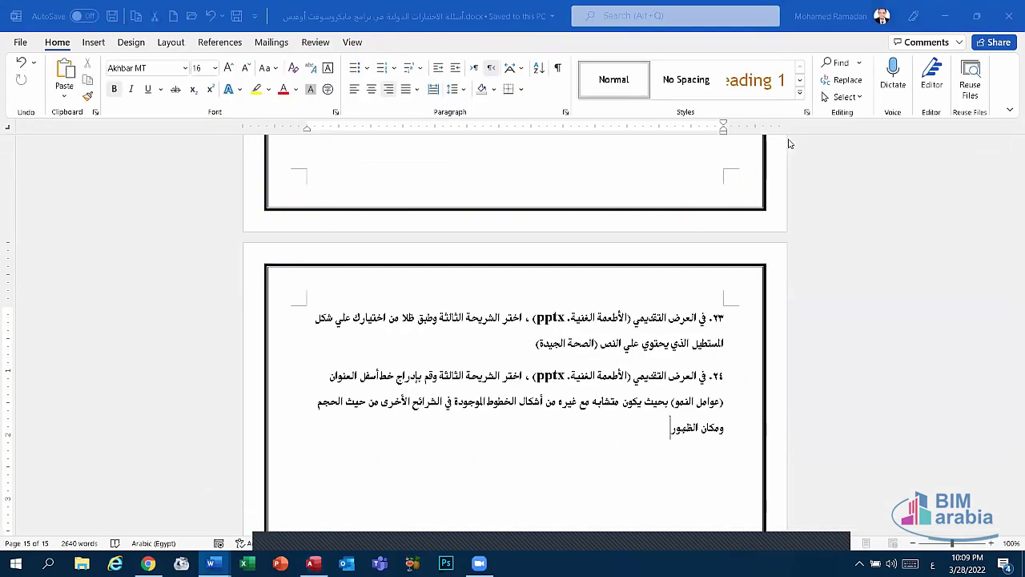
Select and delete the exported table in Database.rtf, then close Word with Don't Save.
{"action": "key", "text": "alt+shift"}
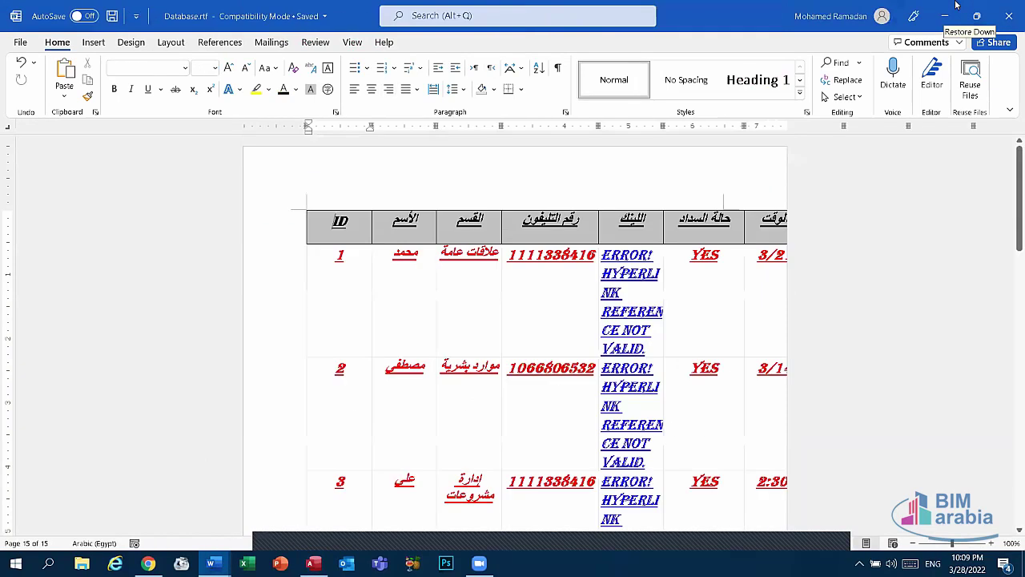
{"action": "left_click", "coordinate": [278, 207]}
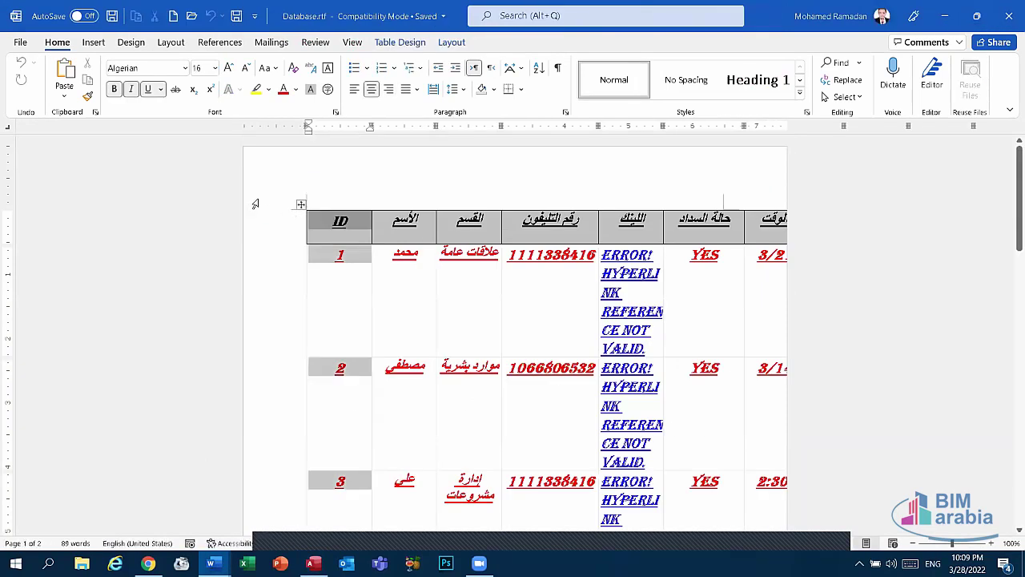
{"action": "left_click", "coordinate": [380, 272]}
{"action": "key", "text": "alt+shift"}
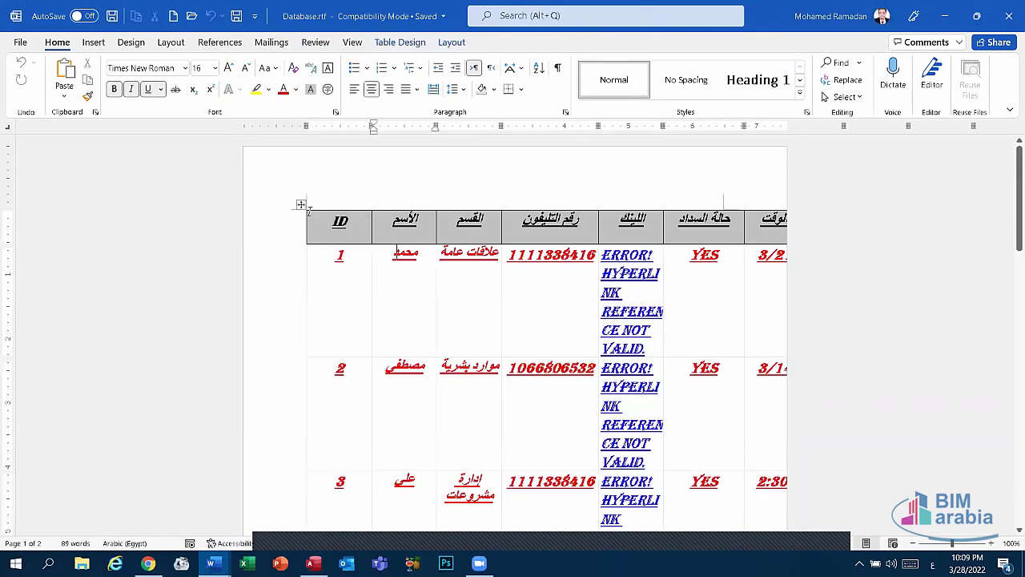
{"action": "left_click", "coordinate": [301, 204]}
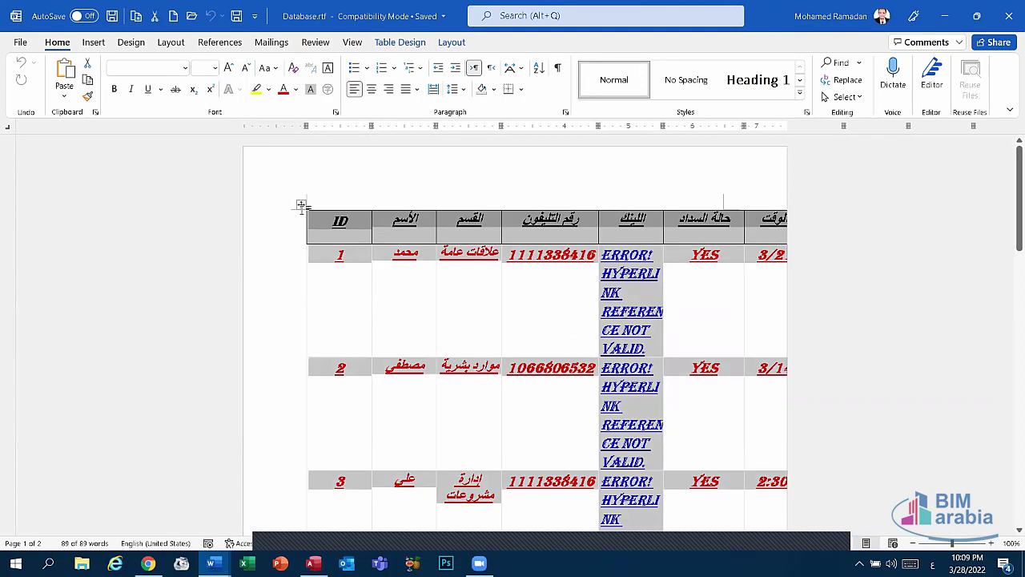
{"action": "key", "text": "BackSpace"}
{"action": "left_click", "coordinate": [1008, 16]}
{"action": "left_click", "coordinate": [512, 310]}
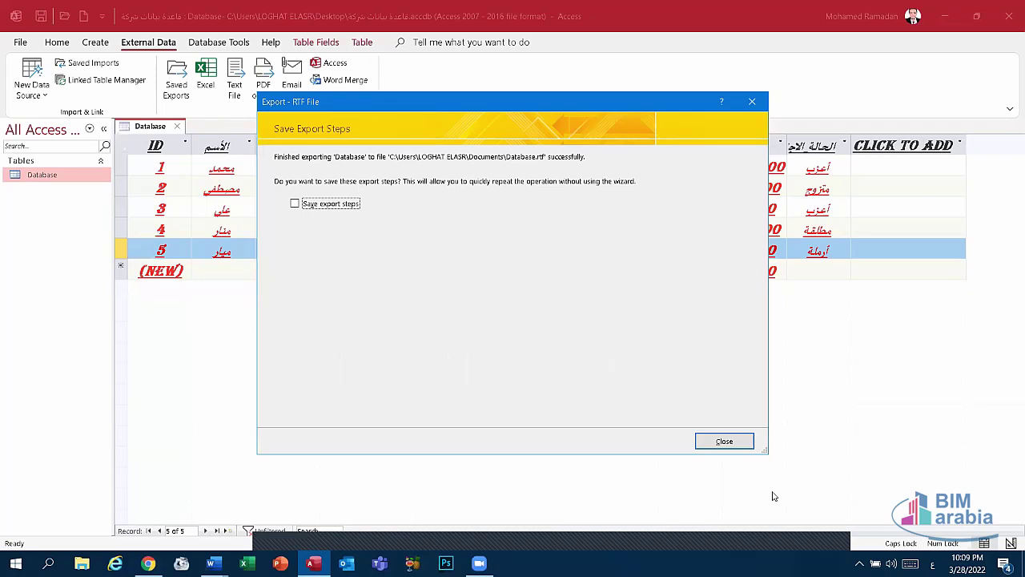
Close the export wizard without saving steps and dismiss the More export formats list.
{"action": "left_click", "coordinate": [725, 440]}
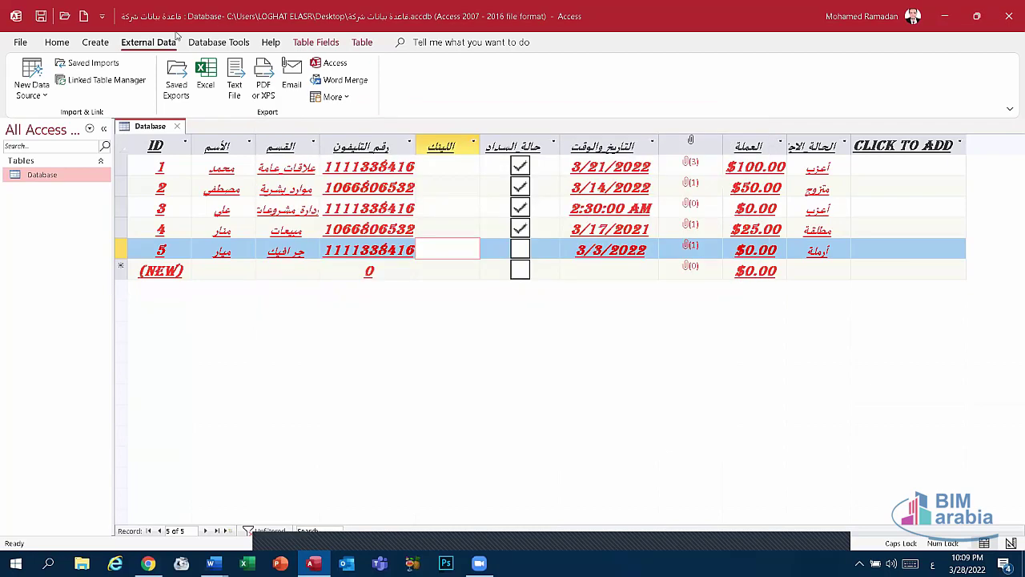
{"action": "left_click", "coordinate": [320, 102]}
{"action": "left_click", "coordinate": [261, 299]}
Browse the Database Tools, Table Fields and Table ribbon tabs, then select record 2's القسم.
{"action": "left_click", "coordinate": [237, 45]}
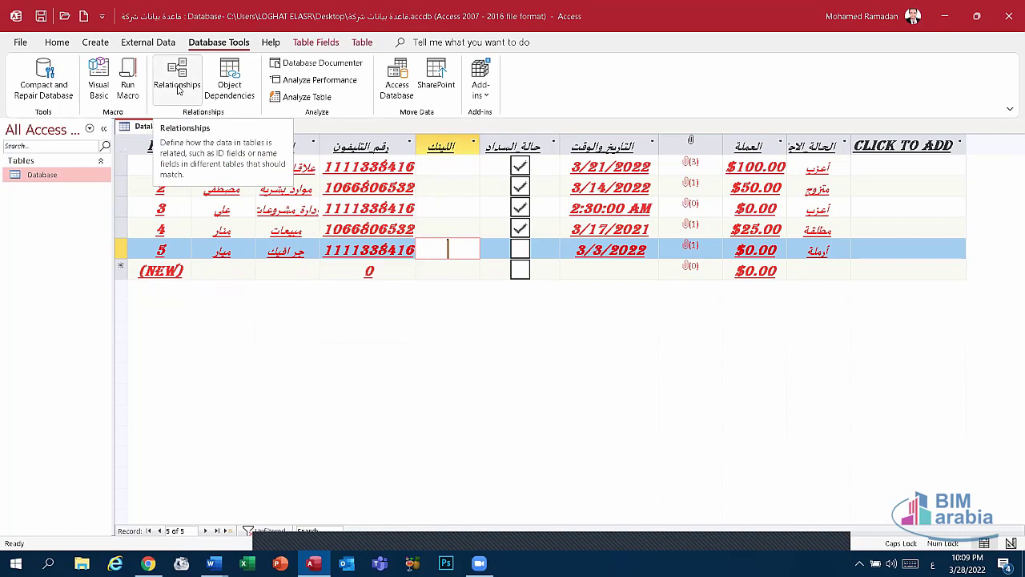
{"action": "left_click", "coordinate": [310, 44]}
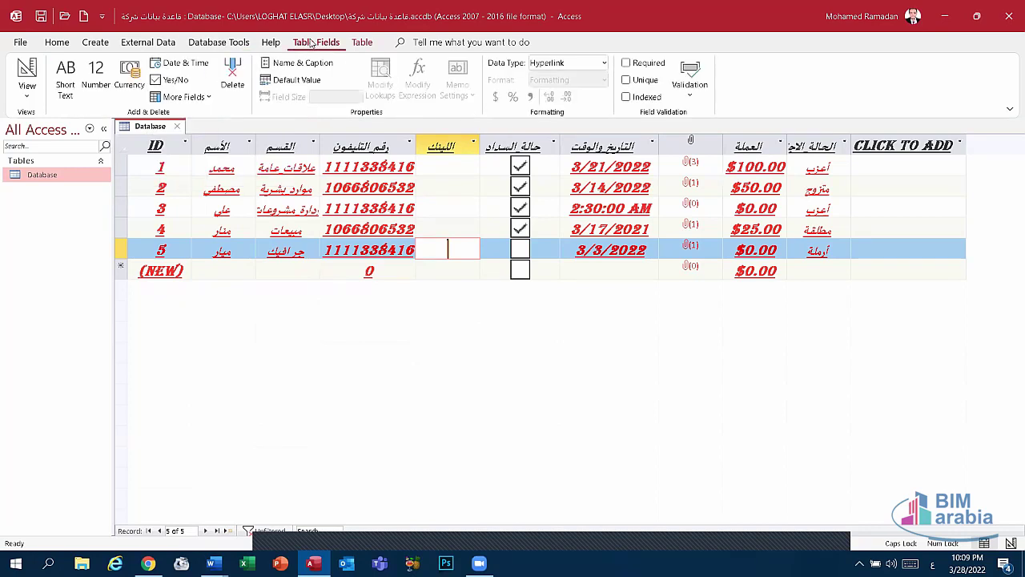
{"action": "left_click", "coordinate": [363, 43]}
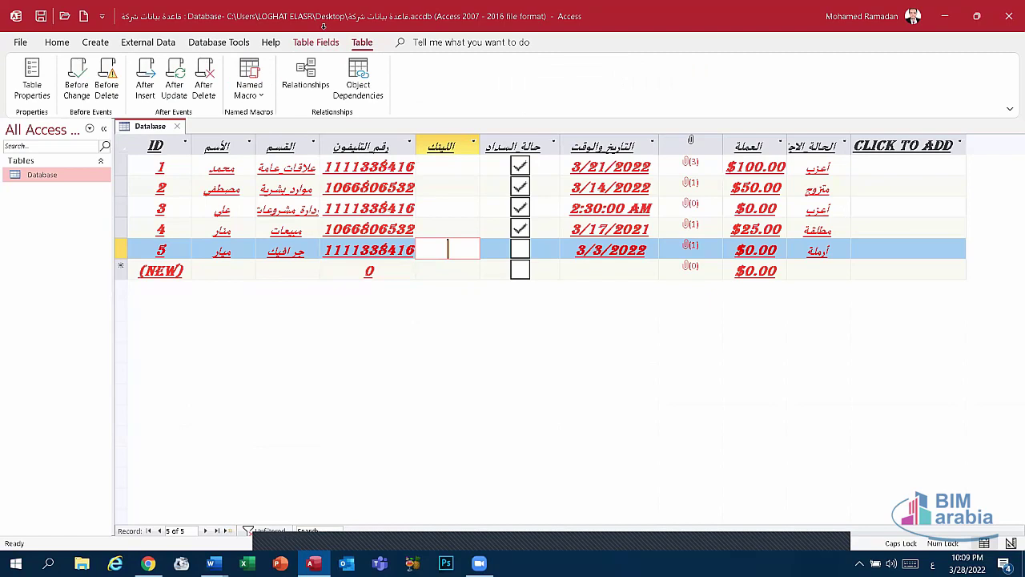
{"action": "left_click", "coordinate": [317, 42]}
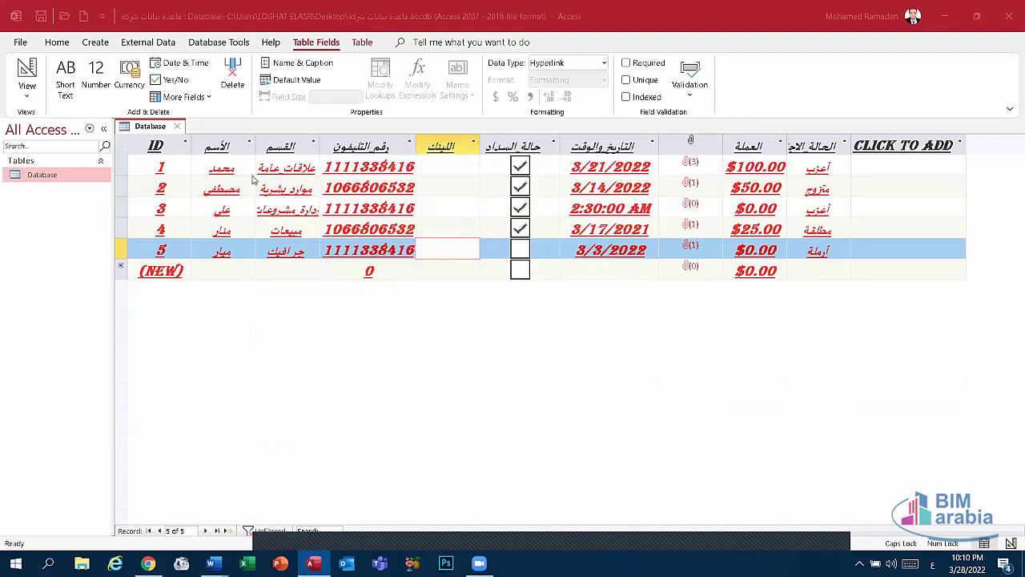
{"action": "left_click", "coordinate": [276, 187]}
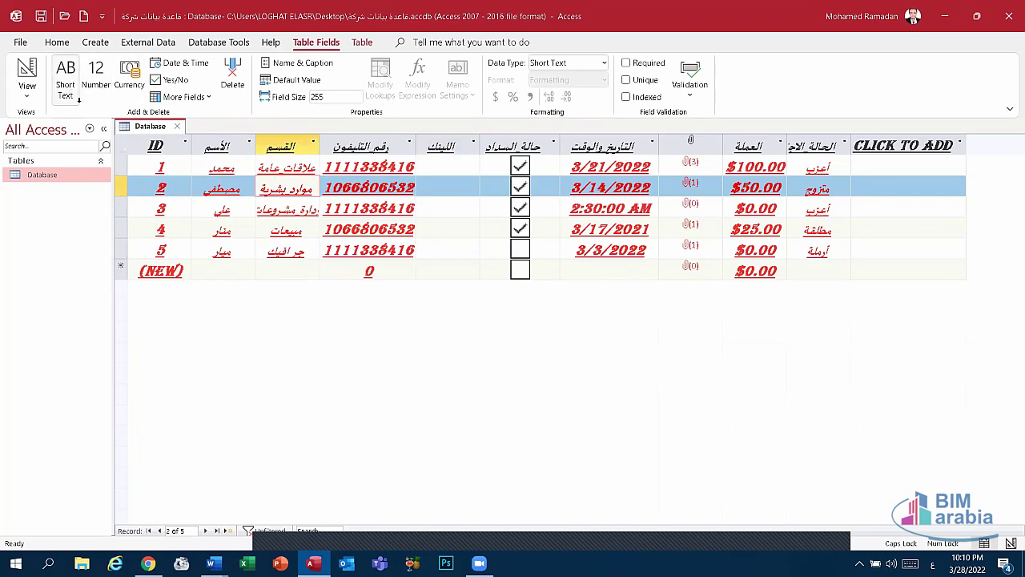
{"action": "left_click", "coordinate": [65, 86]}
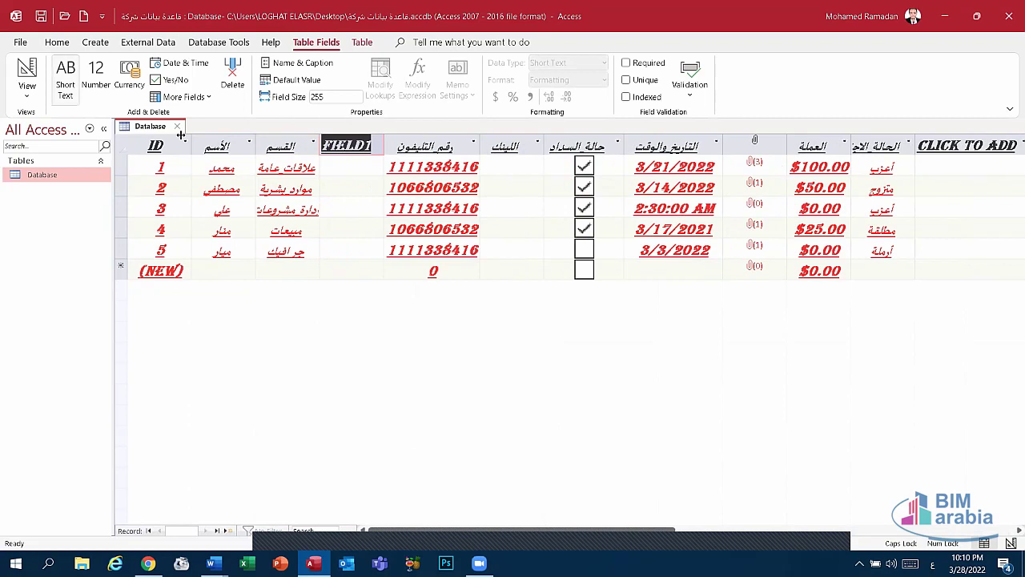
{"action": "left_click", "coordinate": [96, 76]}
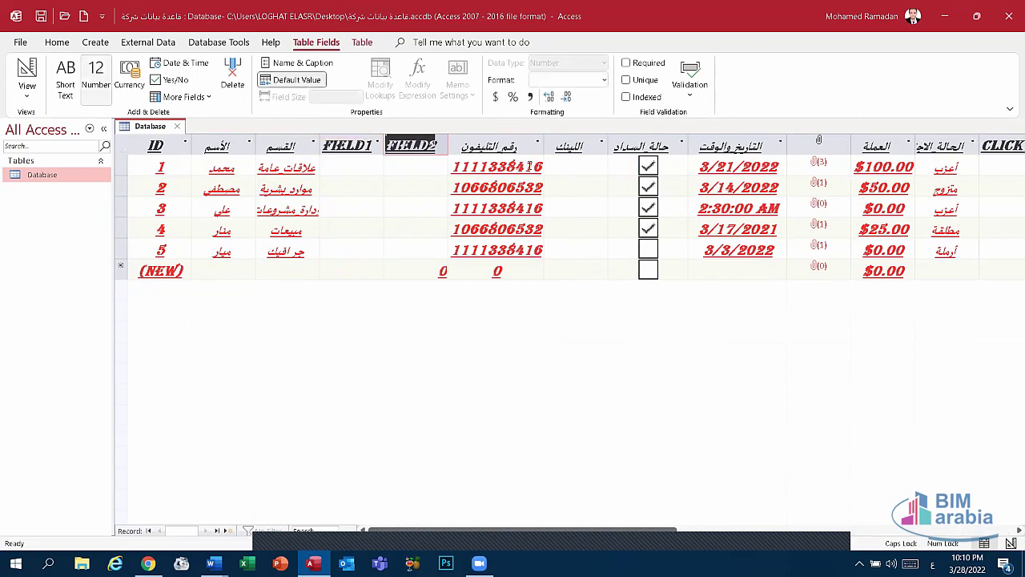
{"action": "left_click", "coordinate": [414, 166]}
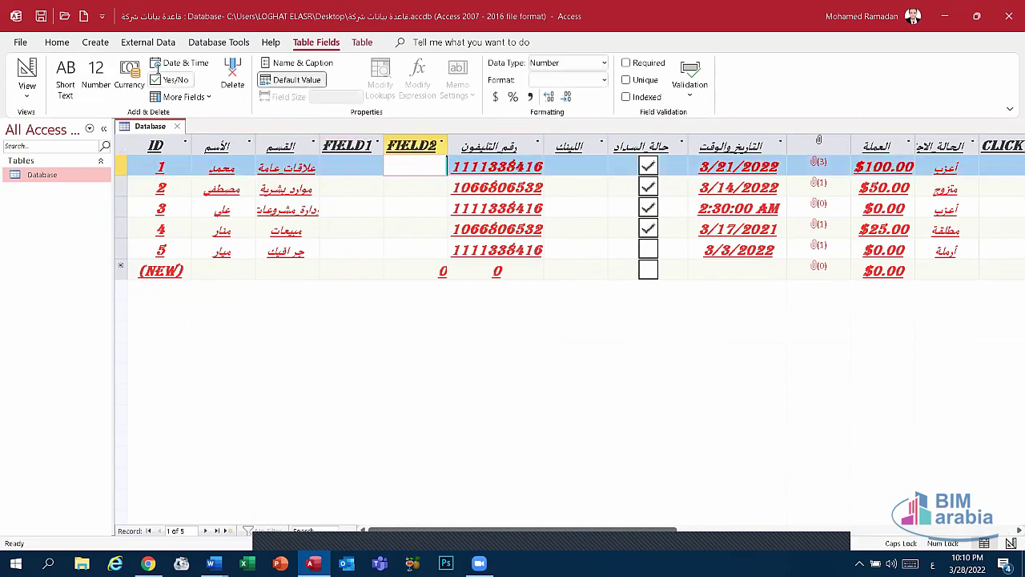
{"action": "left_click", "coordinate": [129, 76]}
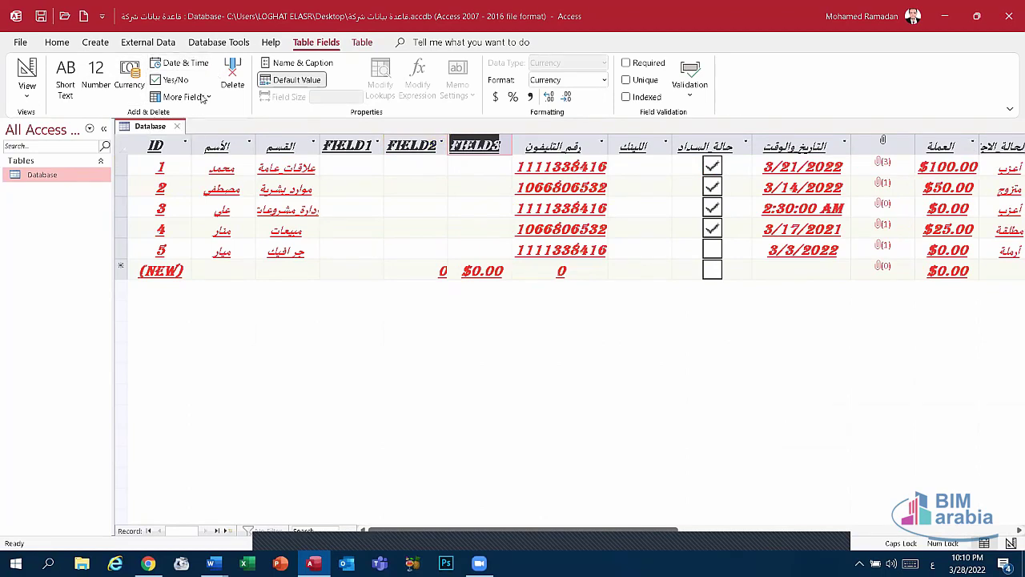
{"action": "left_click", "coordinate": [183, 97]}
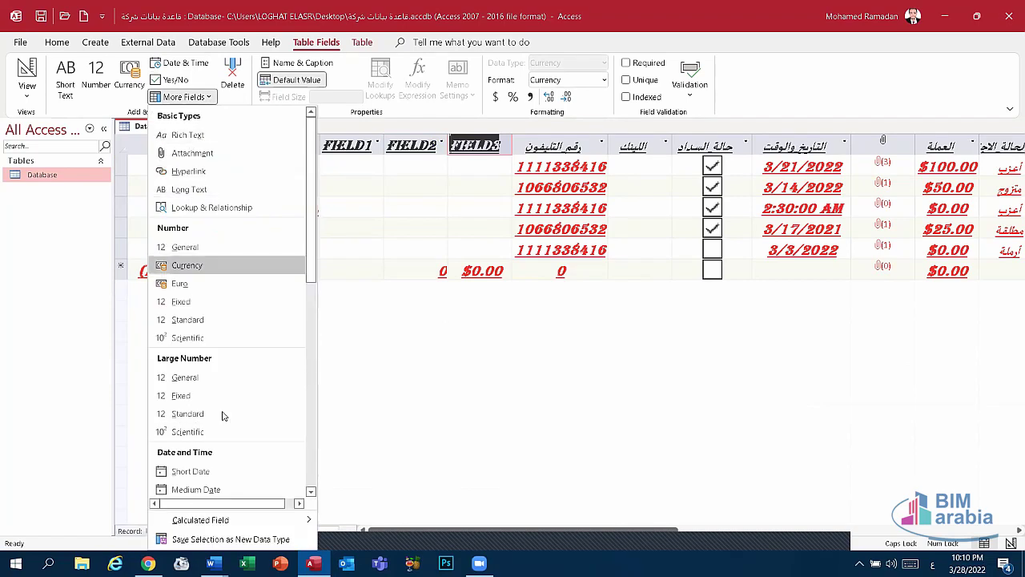
{"action": "left_click", "coordinate": [391, 414]}
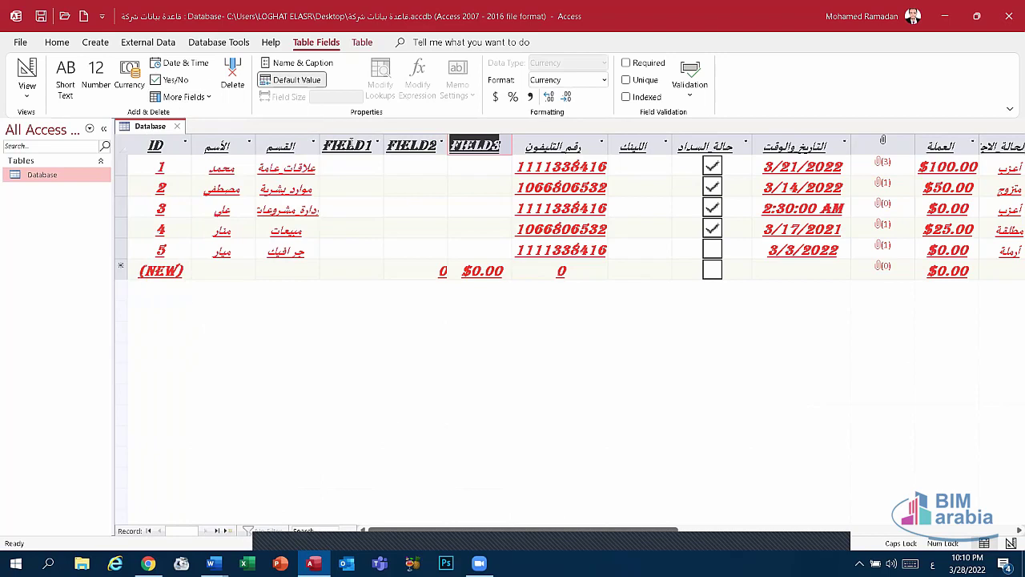
{"action": "left_click", "coordinate": [352, 145]}
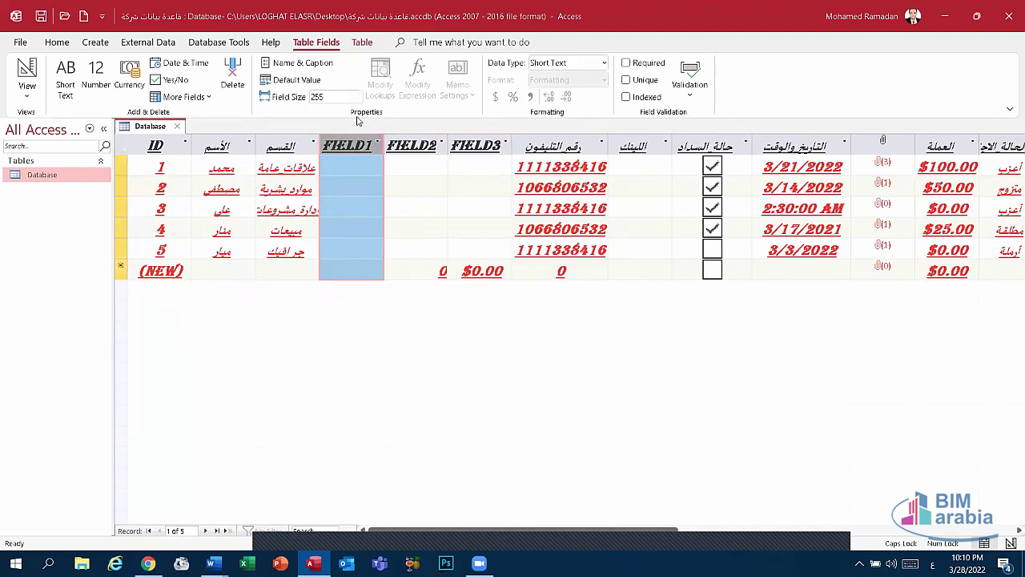
{"action": "right_click", "coordinate": [356, 138]}
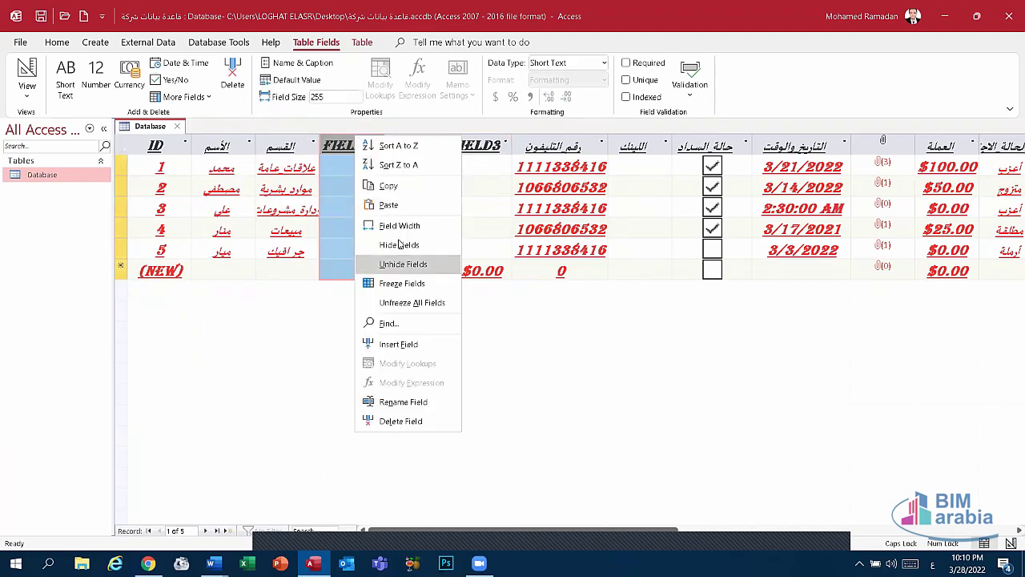
{"action": "left_click", "coordinate": [400, 420]}
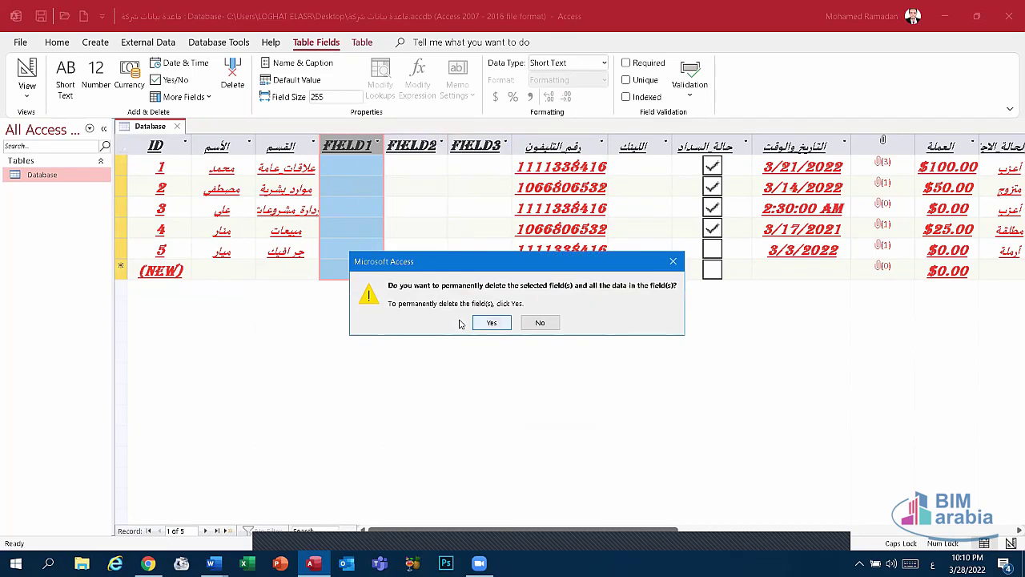
{"action": "left_click", "coordinate": [488, 322]}
{"action": "right_click", "coordinate": [365, 147]}
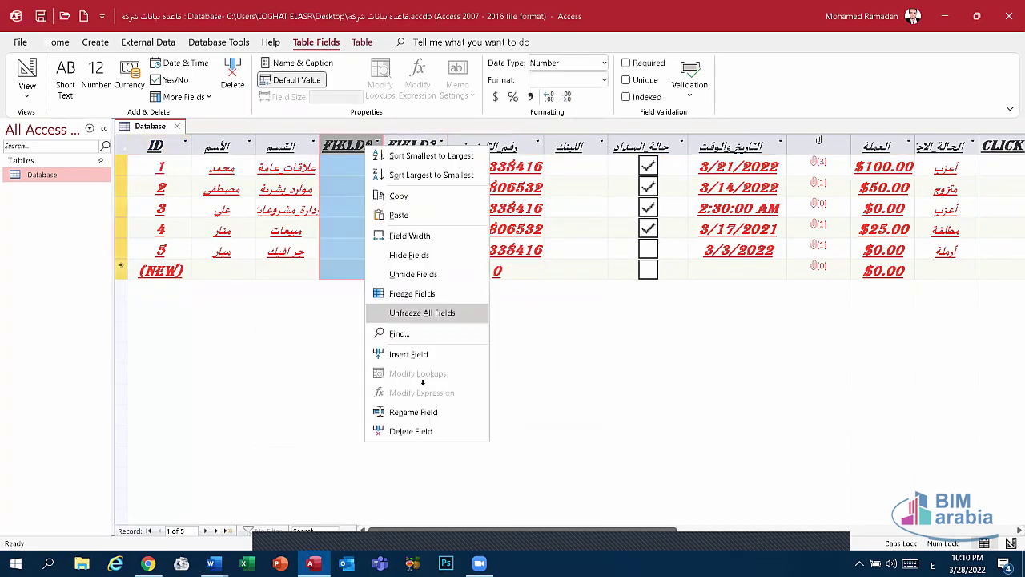
{"action": "left_click", "coordinate": [401, 430]}
{"action": "left_click", "coordinate": [490, 321]}
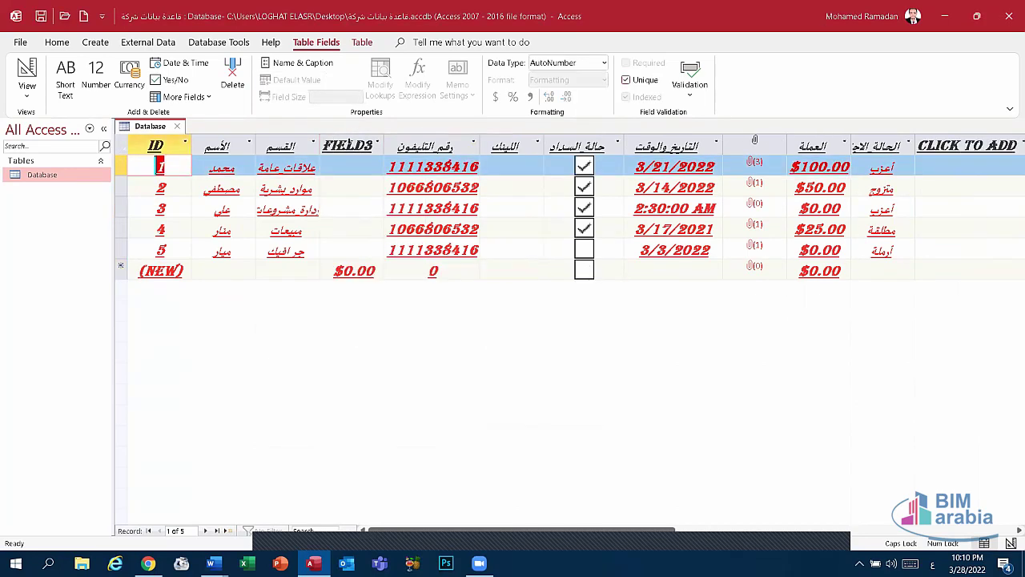
{"action": "left_click", "coordinate": [350, 146]}
{"action": "right_click", "coordinate": [350, 146]}
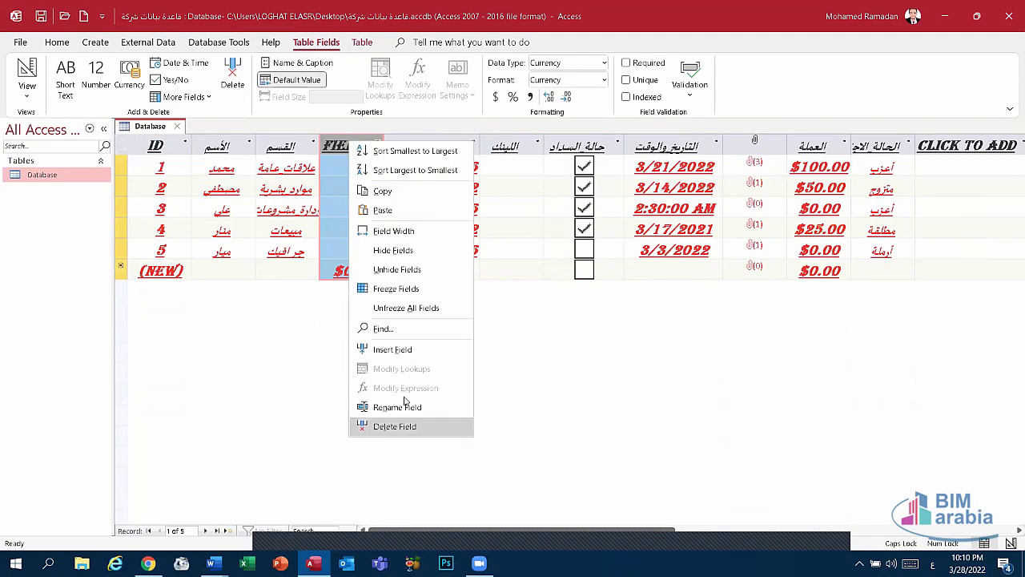
{"action": "left_click", "coordinate": [393, 426]}
{"action": "left_click", "coordinate": [490, 321]}
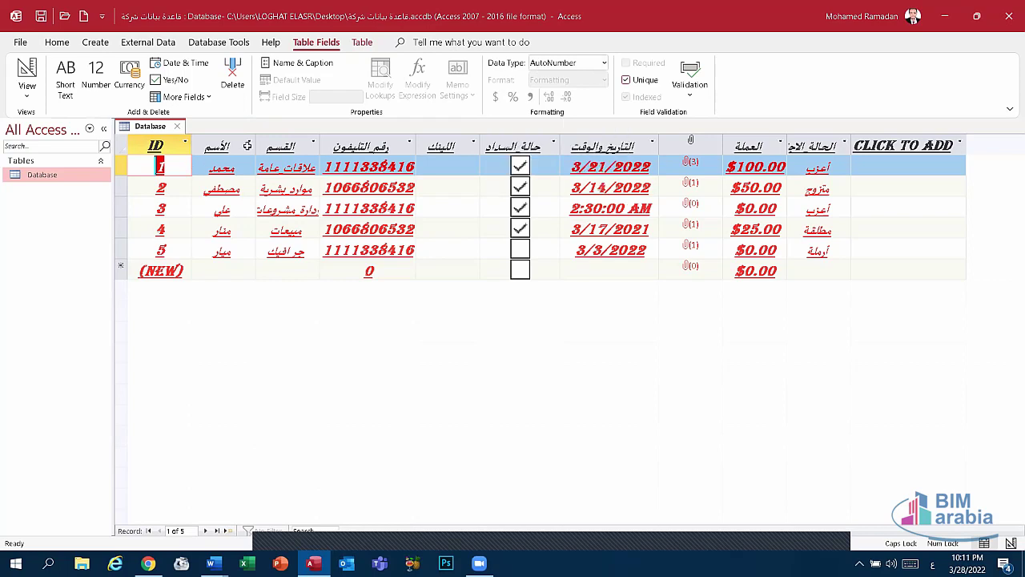
Check the data types of the first record's fields, including phone, اللينك and date.
{"action": "left_click", "coordinate": [228, 173]}
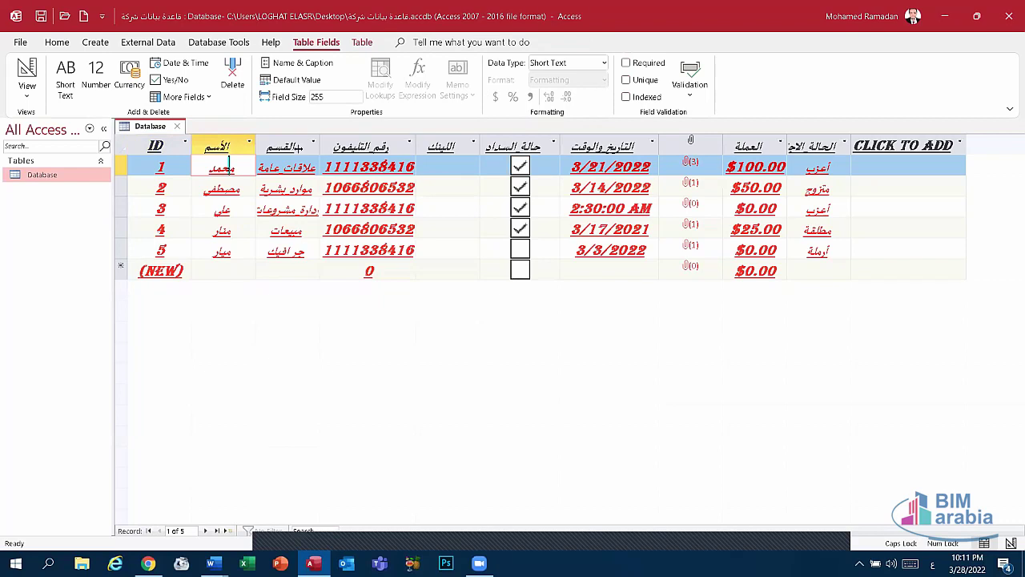
{"action": "left_click", "coordinate": [295, 164]}
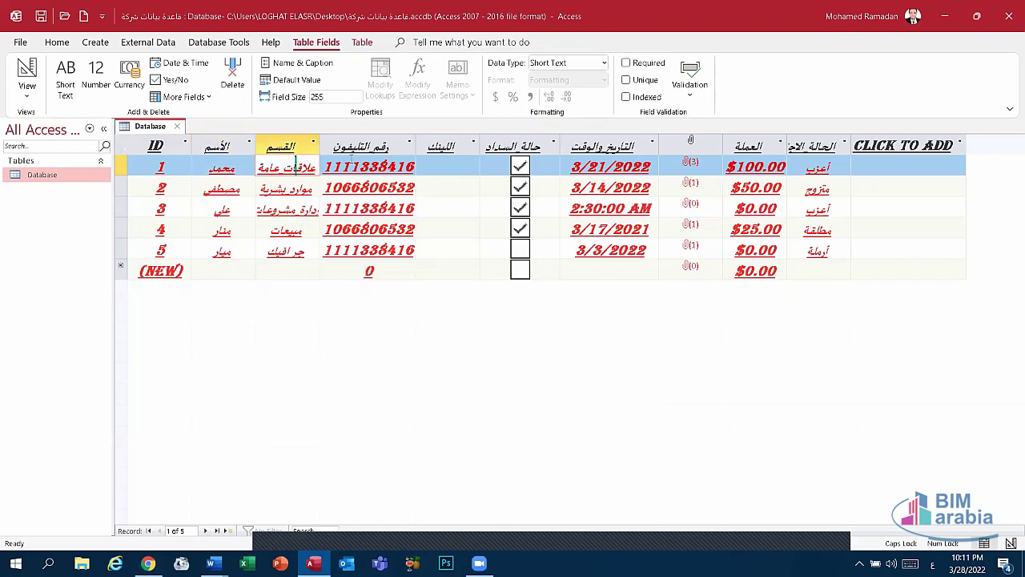
{"action": "left_click", "coordinate": [351, 164]}
{"action": "left_click", "coordinate": [436, 170]}
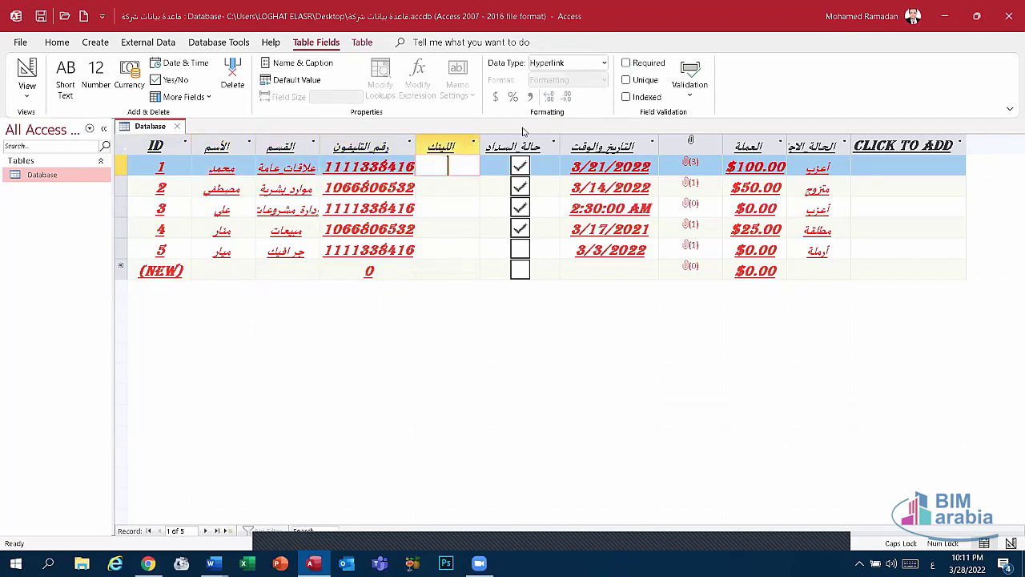
{"action": "left_click", "coordinate": [599, 171]}
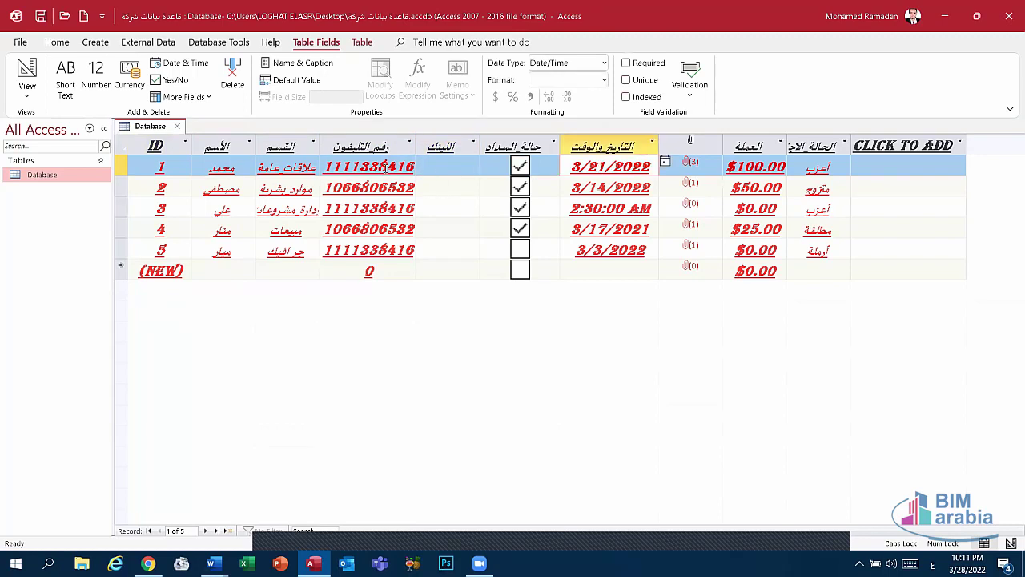
{"action": "left_click", "coordinate": [335, 166]}
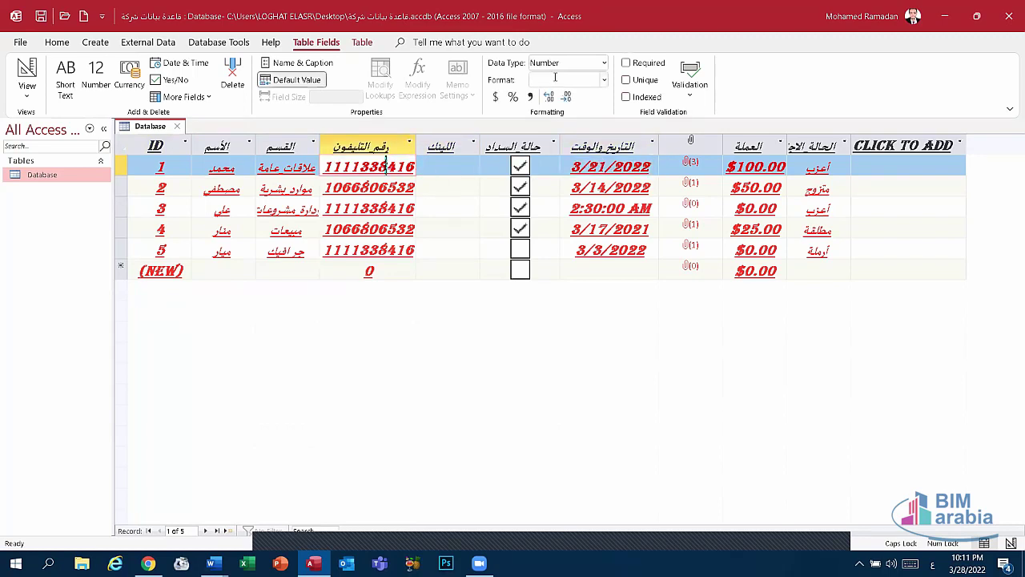
Change the phone field to Short Text and retype row 1's number with its leading zero.
{"action": "left_click", "coordinate": [597, 63]}
{"action": "left_click", "coordinate": [604, 63]}
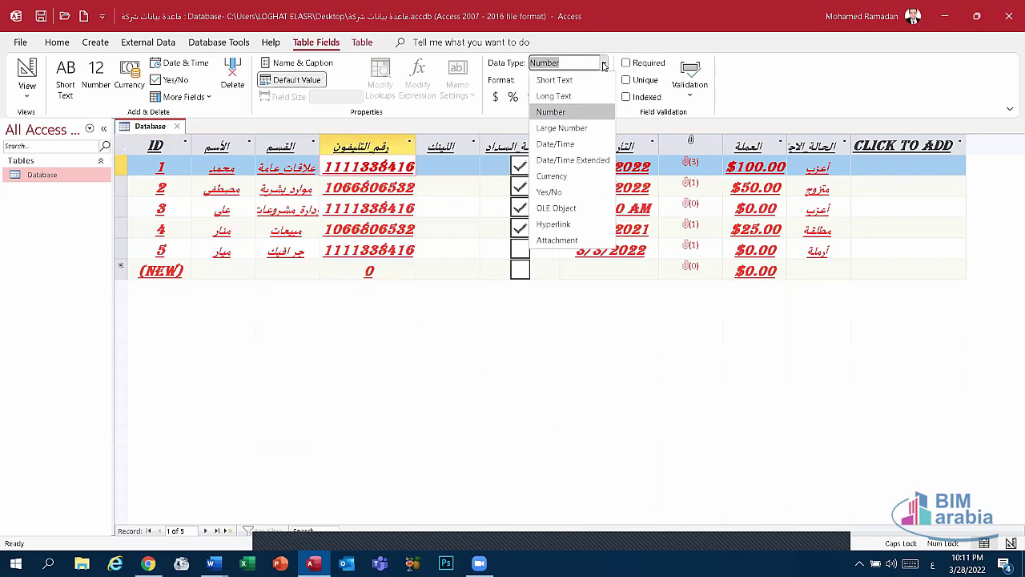
{"action": "left_click", "coordinate": [387, 166]}
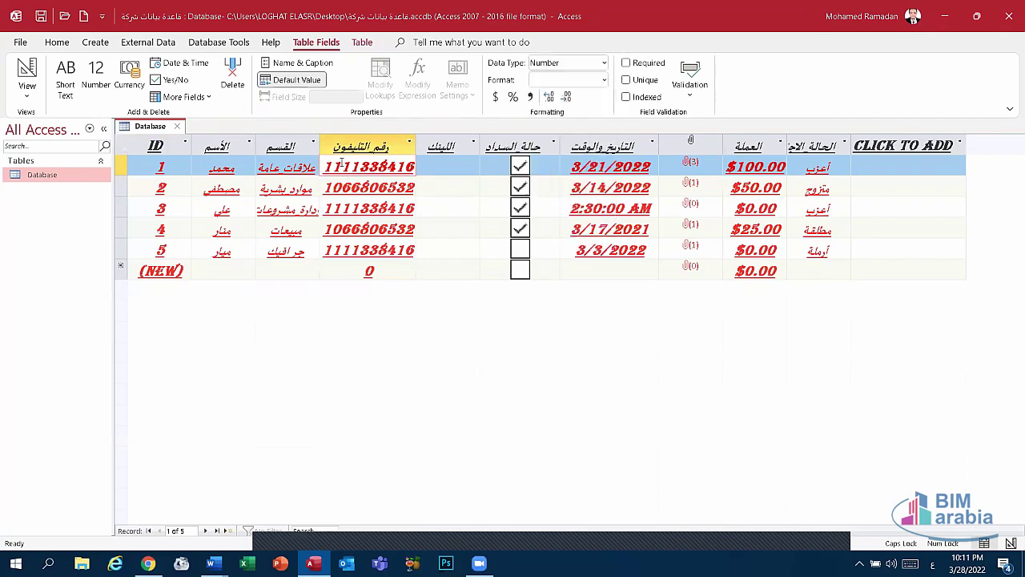
{"action": "left_click", "coordinate": [603, 64]}
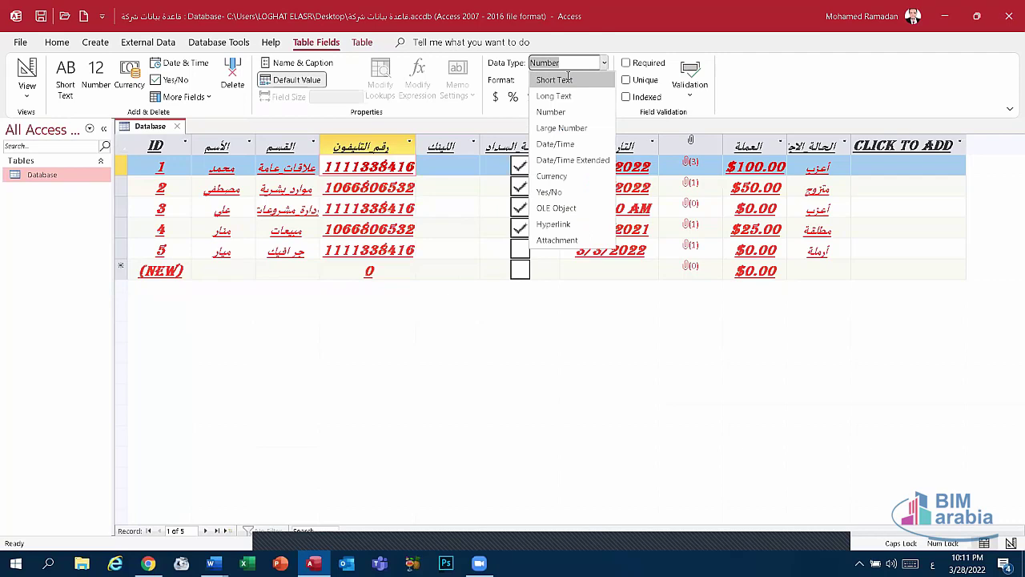
{"action": "left_click", "coordinate": [567, 78]}
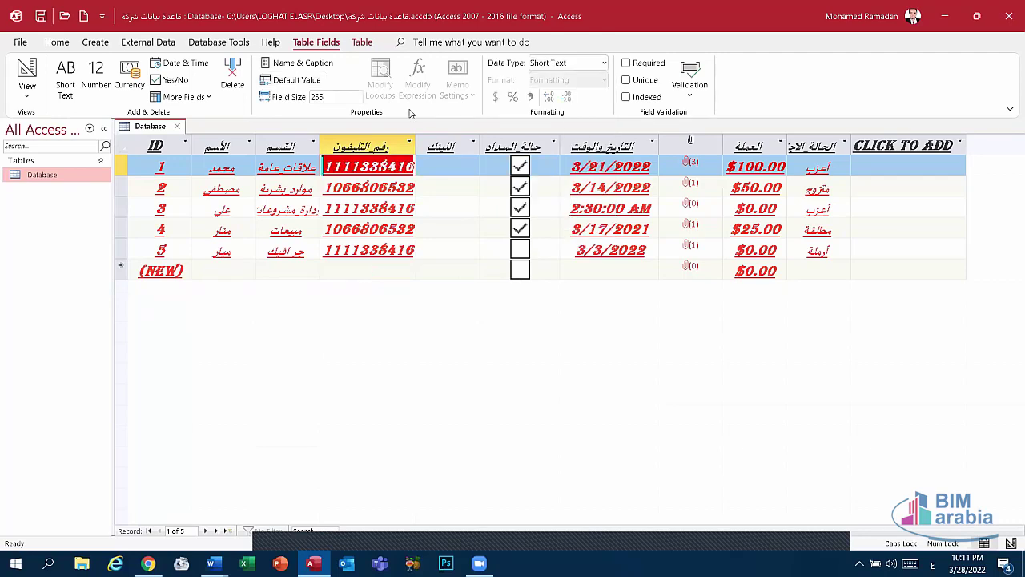
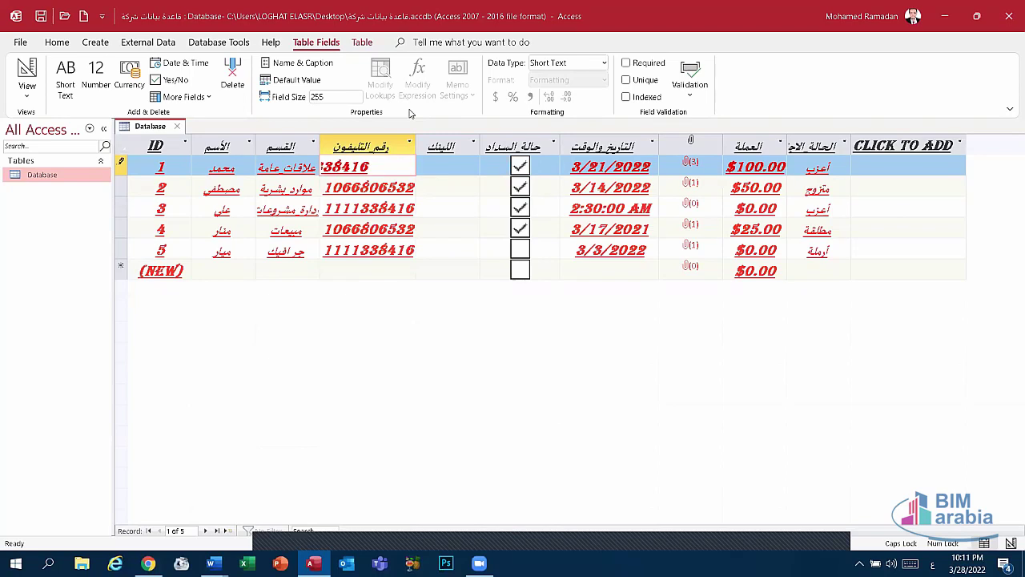
{"action": "key", "text": "Tab"}
Autofit the phone column width and confirm its field size stays at 255.
{"action": "left_click", "coordinate": [387, 163]}
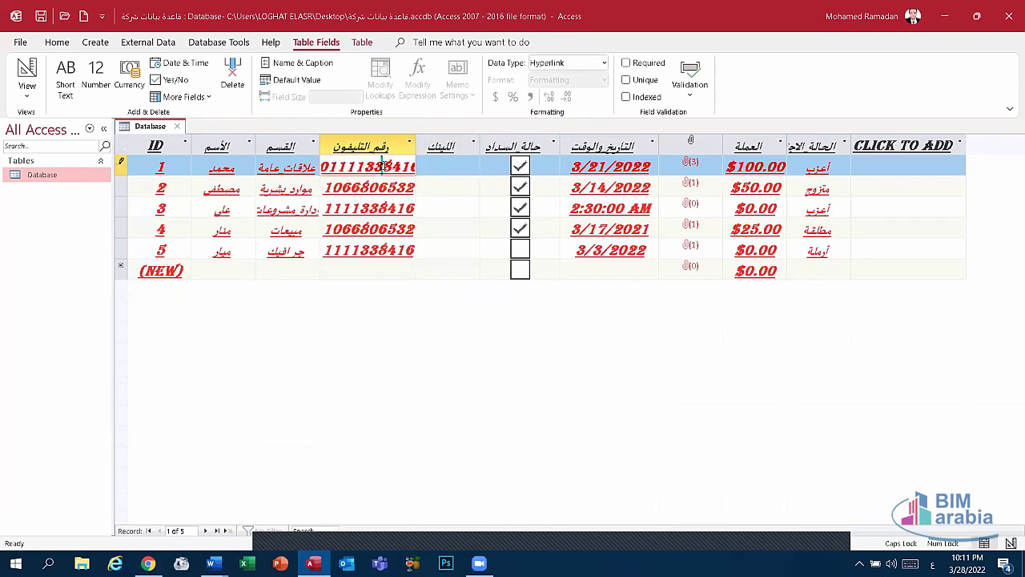
{"action": "double_click", "coordinate": [417, 142]}
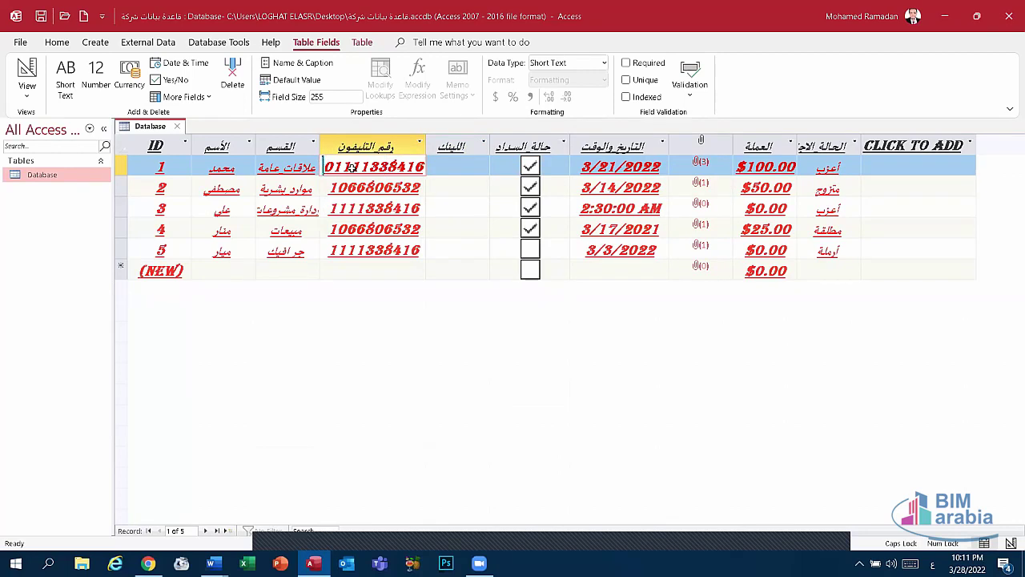
{"action": "left_click_drag", "start_coordinate": [325, 166], "coordinate": [425, 169]}
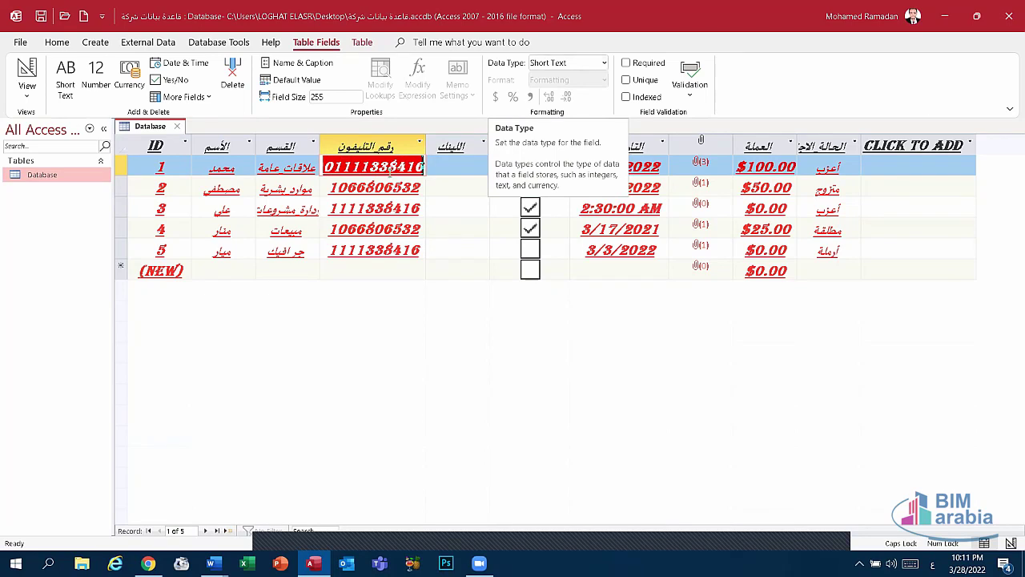
{"action": "left_click", "coordinate": [387, 166]}
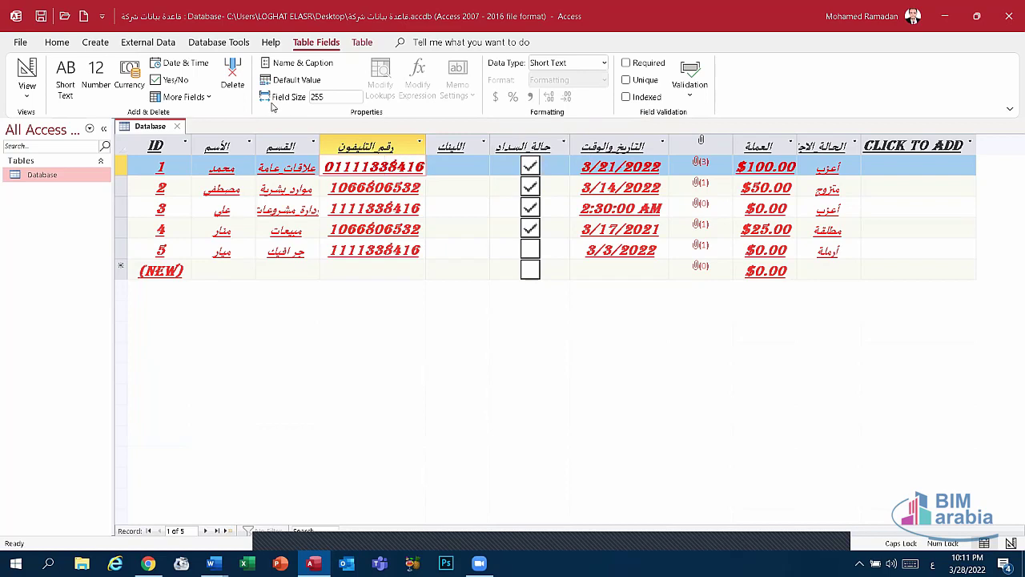
{"action": "left_click", "coordinate": [323, 96]}
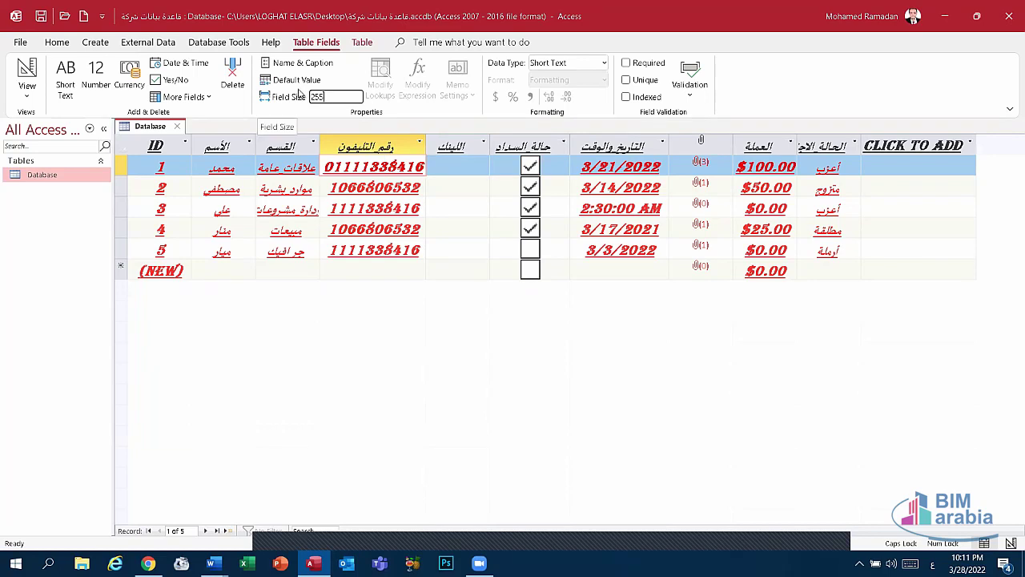
{"action": "left_click", "coordinate": [387, 166]}
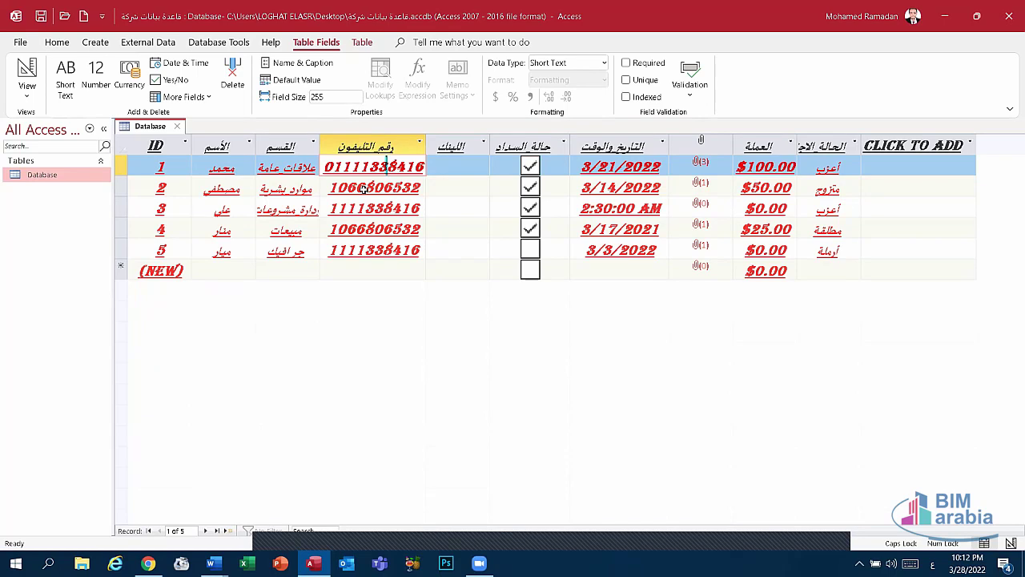
{"action": "left_click", "coordinate": [338, 188]}
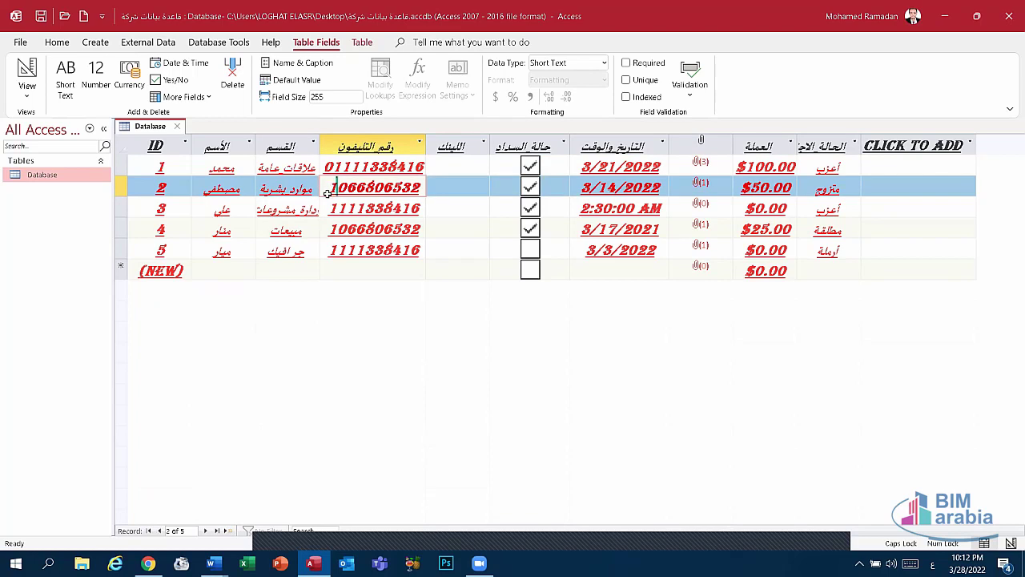
{"action": "left_click", "coordinate": [97, 43]}
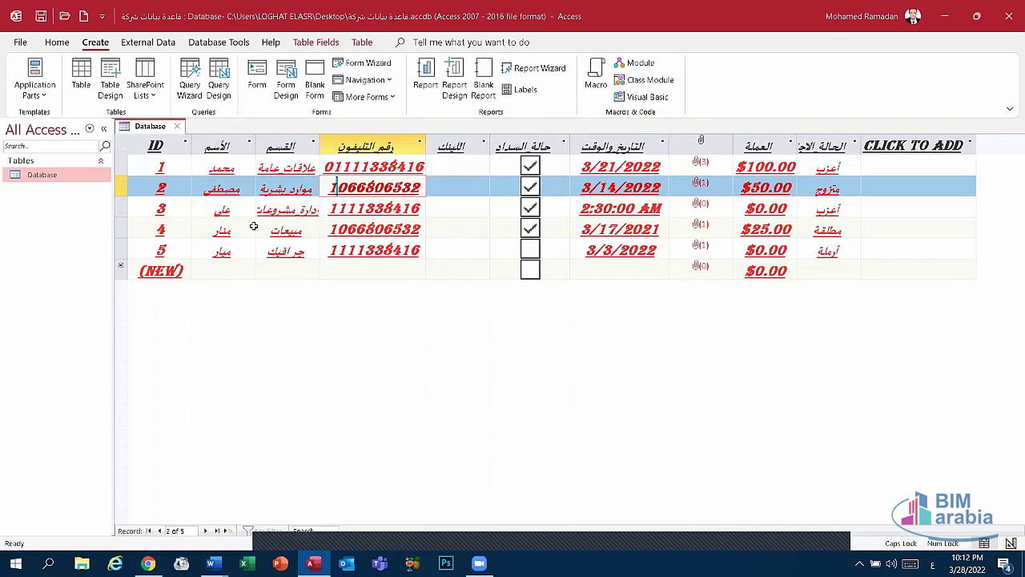
Create a new blank table and save it as Table1.
{"action": "left_click", "coordinate": [88, 84]}
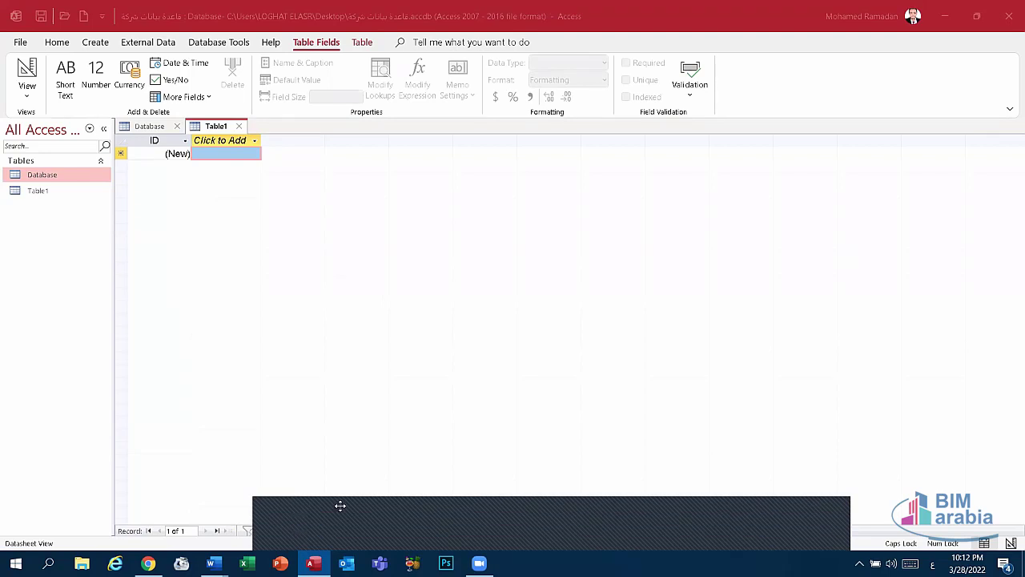
{"action": "left_click", "coordinate": [95, 41]}
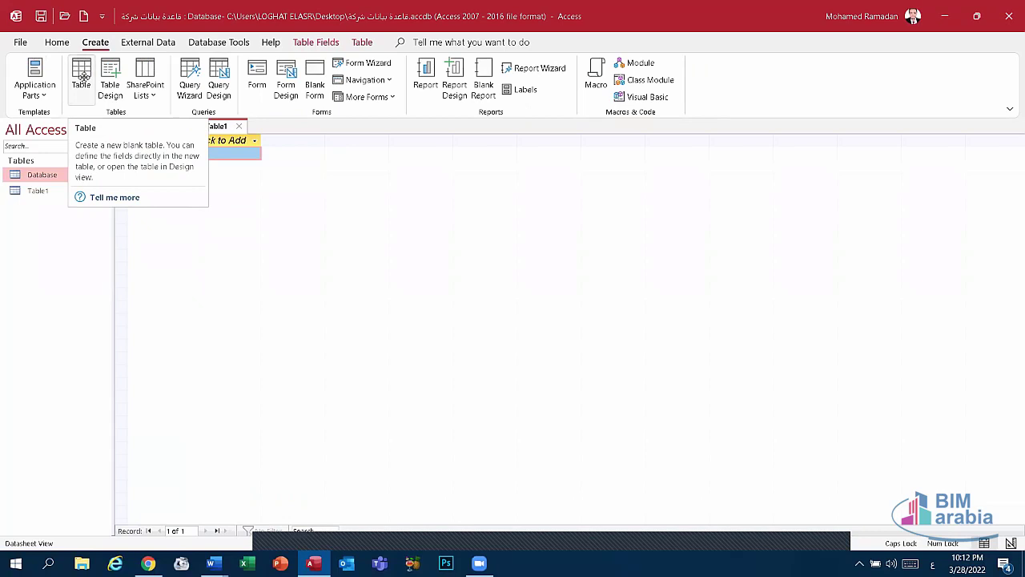
{"action": "left_click", "coordinate": [41, 191]}
{"action": "right_click", "coordinate": [40, 191]}
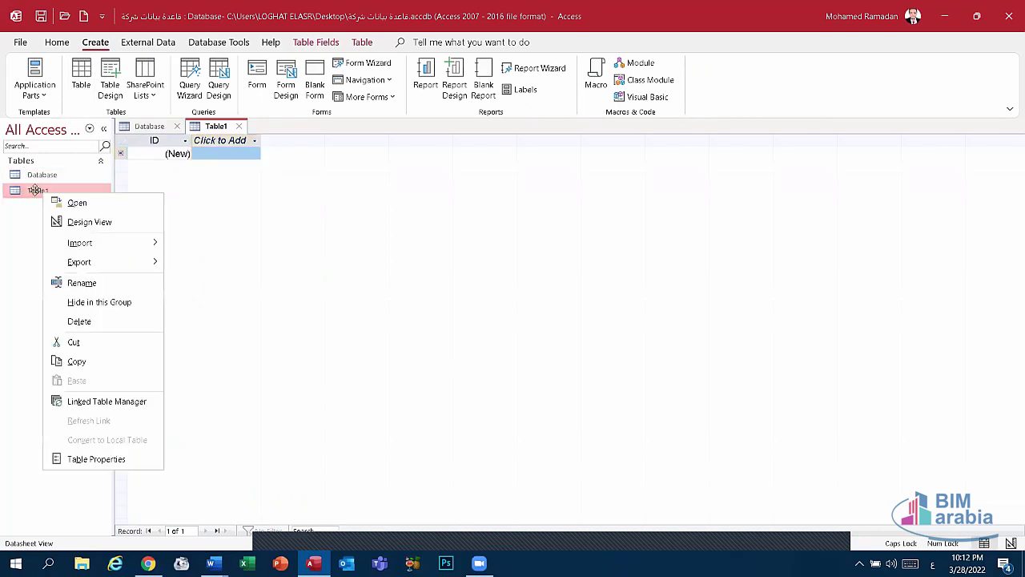
{"action": "left_click", "coordinate": [88, 282]}
{"action": "left_click", "coordinate": [514, 321]}
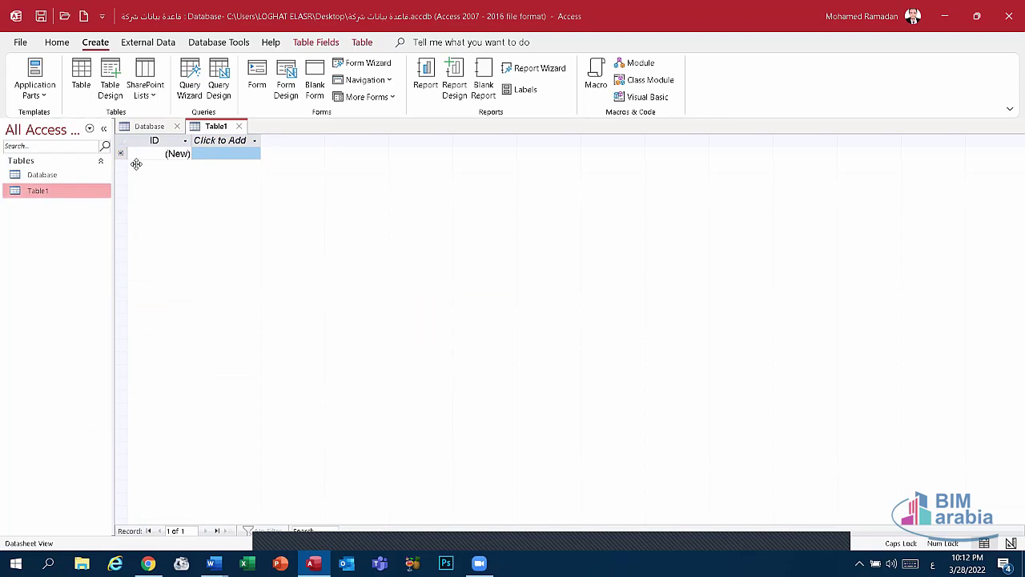
{"action": "right_click", "coordinate": [217, 126]}
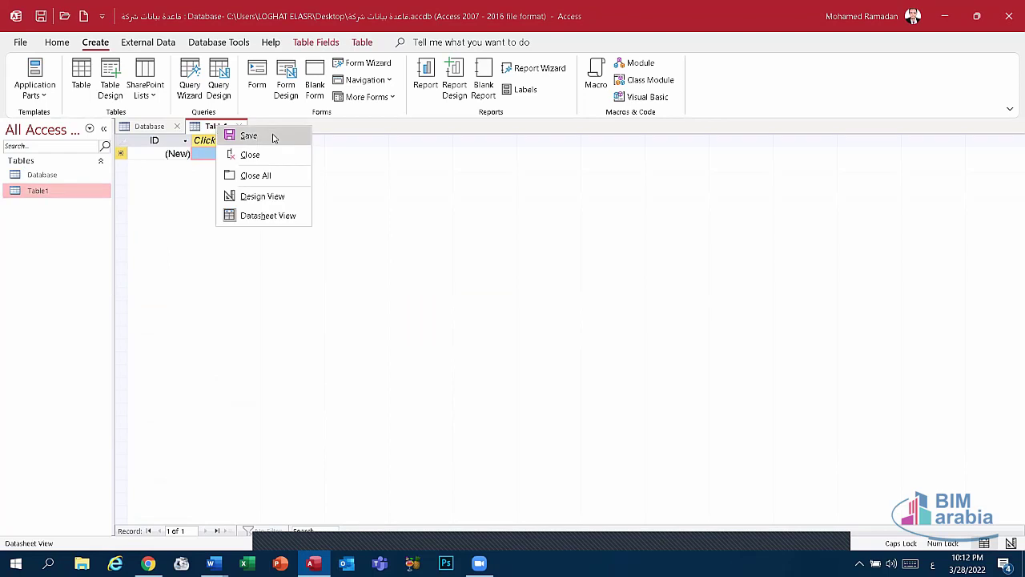
{"action": "left_click", "coordinate": [249, 135]}
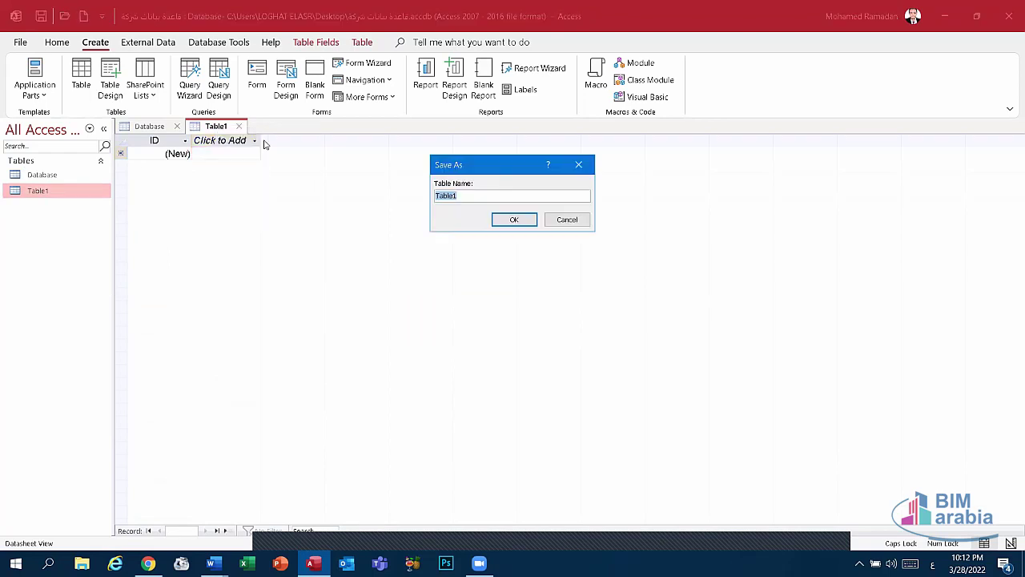
{"action": "left_click", "coordinate": [528, 219]}
Close Table1 from its tab's right-click menu, leaving the Database table open.
{"action": "right_click", "coordinate": [232, 128]}
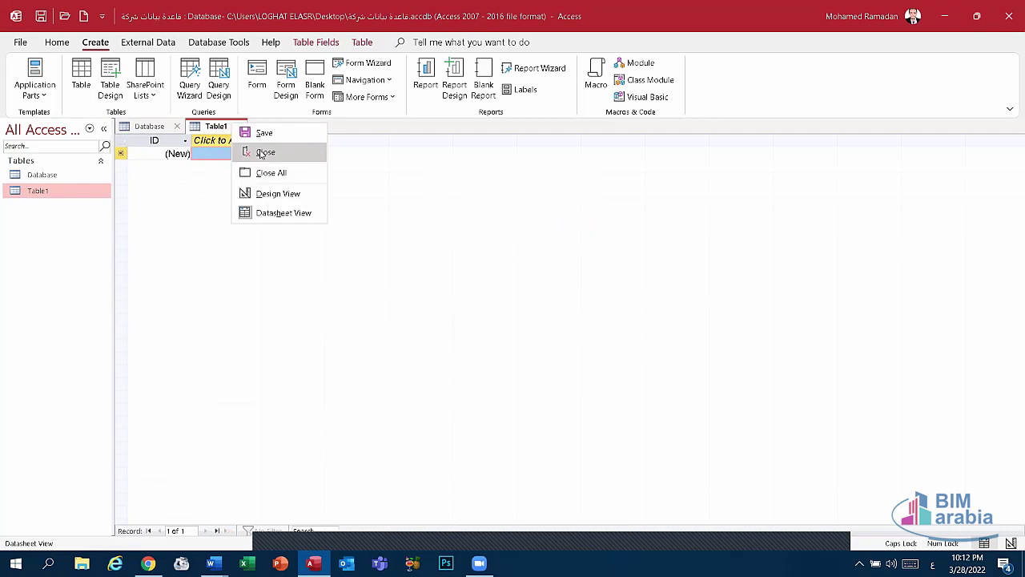
{"action": "left_click", "coordinate": [69, 199]}
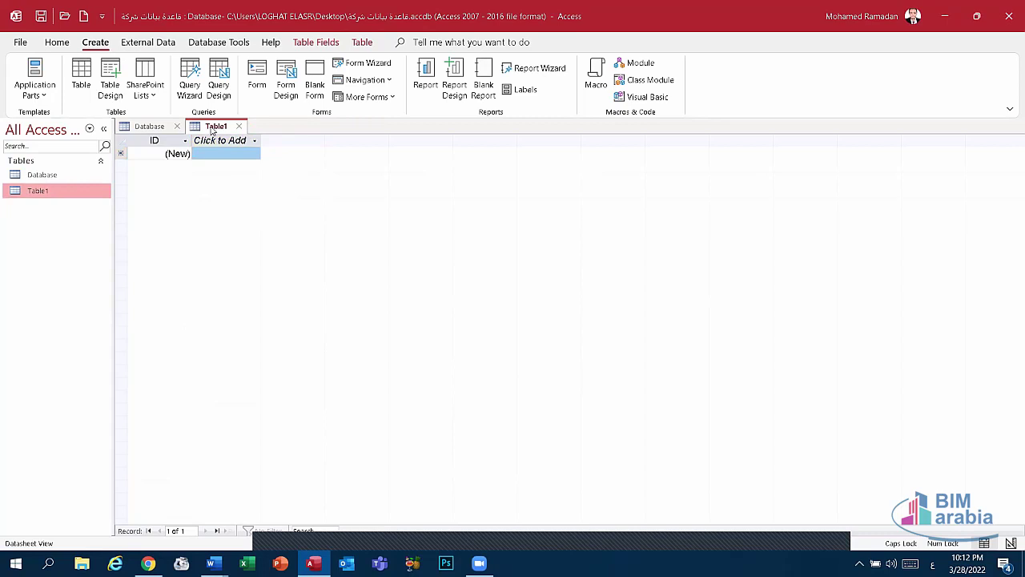
{"action": "right_click", "coordinate": [212, 131]}
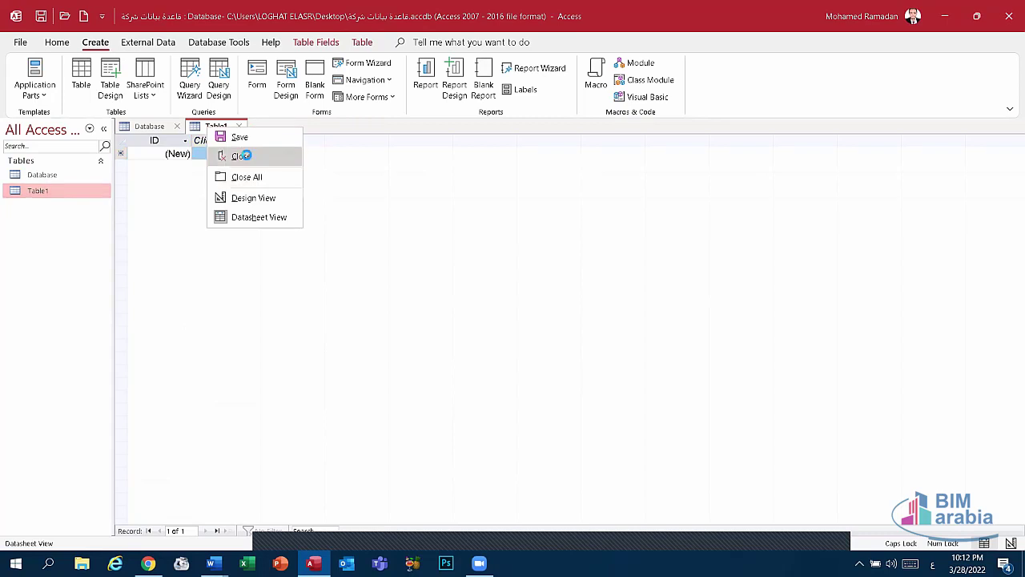
{"action": "left_click", "coordinate": [241, 155]}
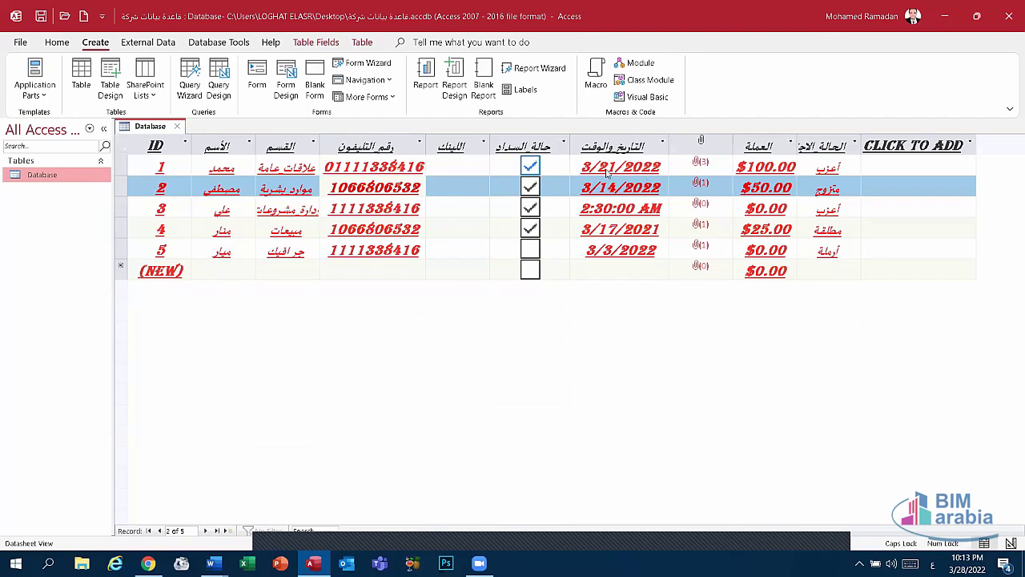
{"action": "left_click", "coordinate": [611, 160]}
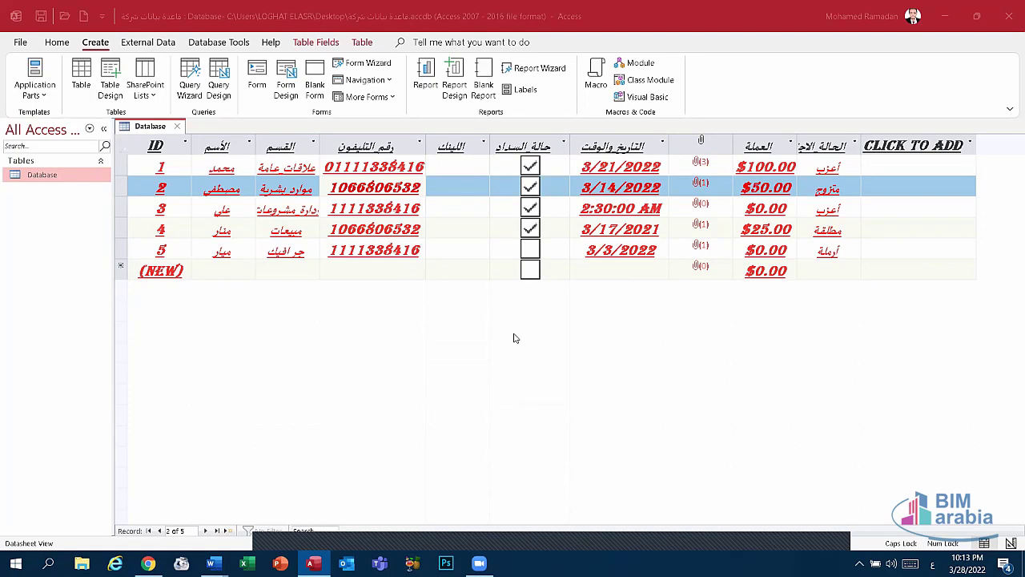
Launch a new Access window from the taskbar and create blank database Database52.
{"action": "right_click", "coordinate": [313, 563]}
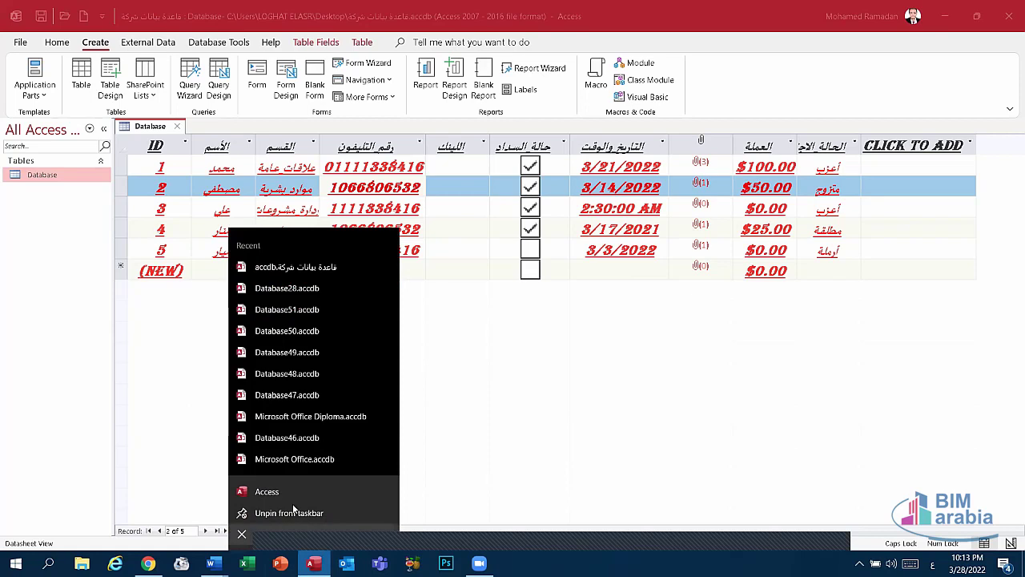
{"action": "left_click", "coordinate": [290, 493]}
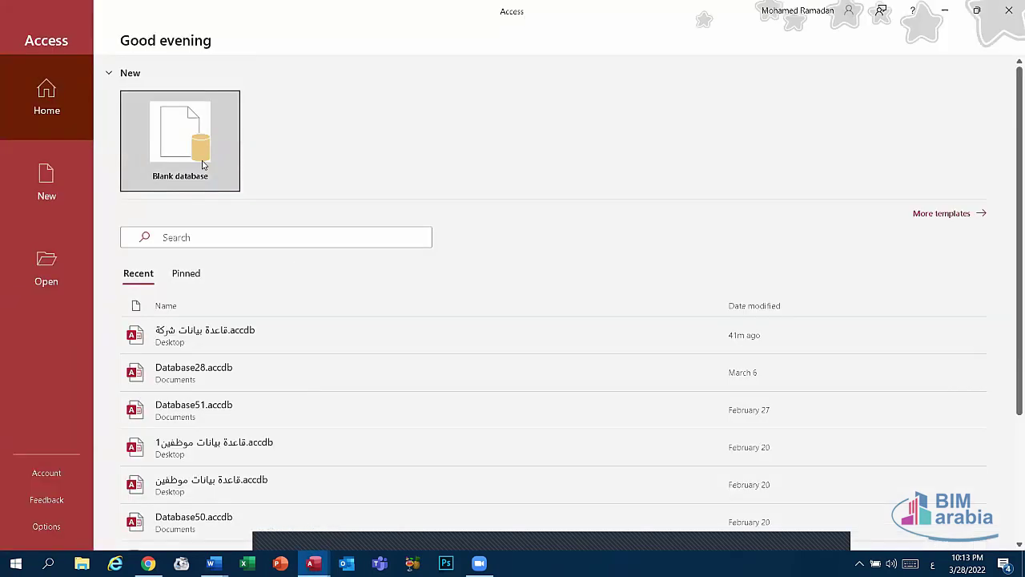
{"action": "left_click", "coordinate": [153, 176]}
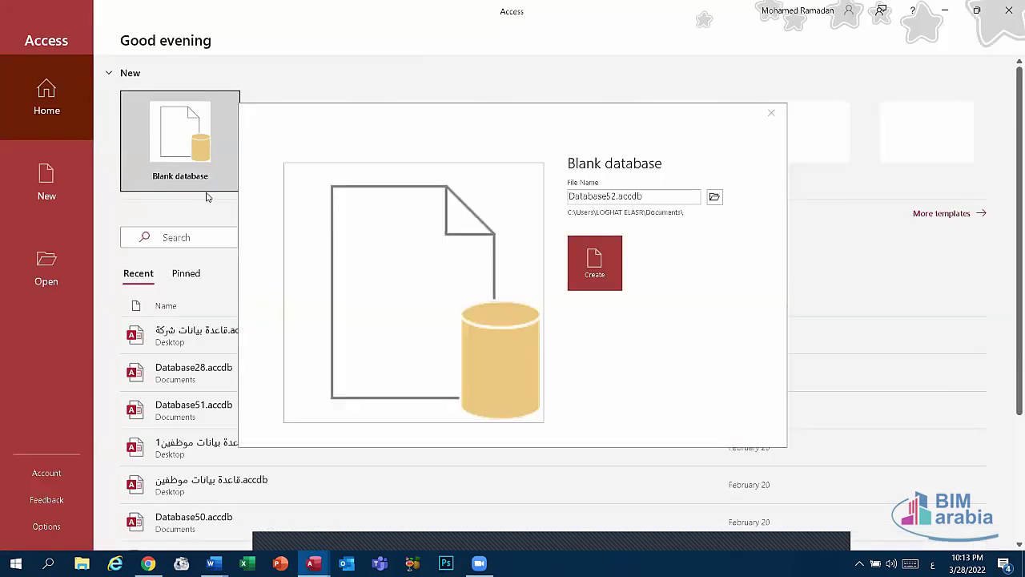
{"action": "left_click", "coordinate": [593, 263]}
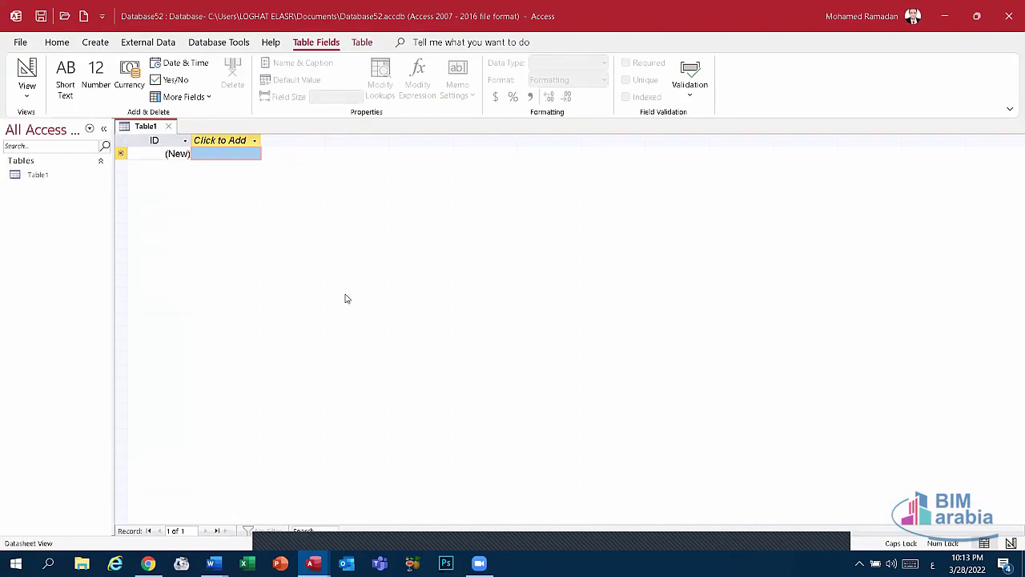
Switch Table1 to Design View, saving it as Table1, then back to Datasheet View.
{"action": "left_click", "coordinate": [27, 89]}
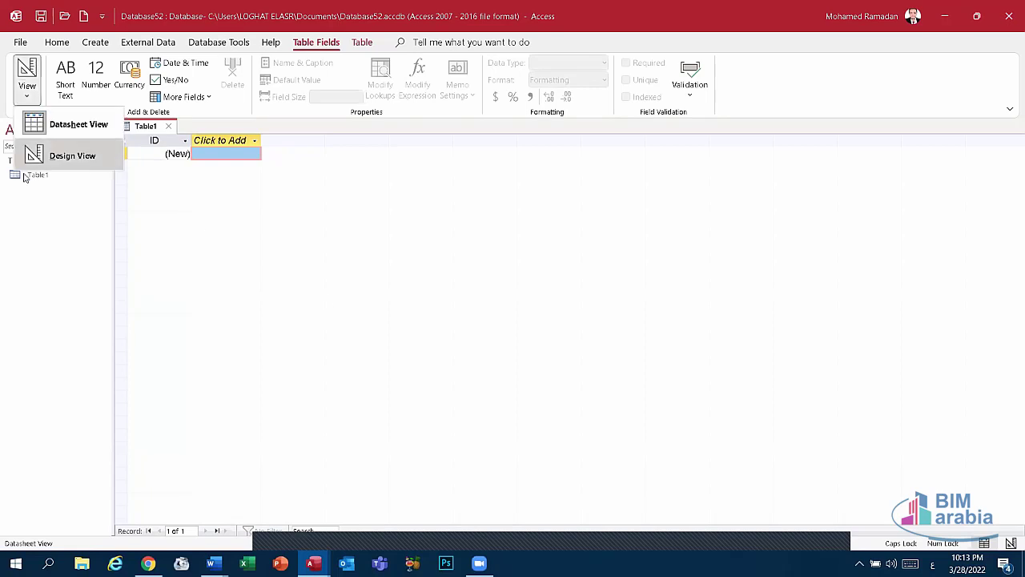
{"action": "left_click", "coordinate": [72, 158]}
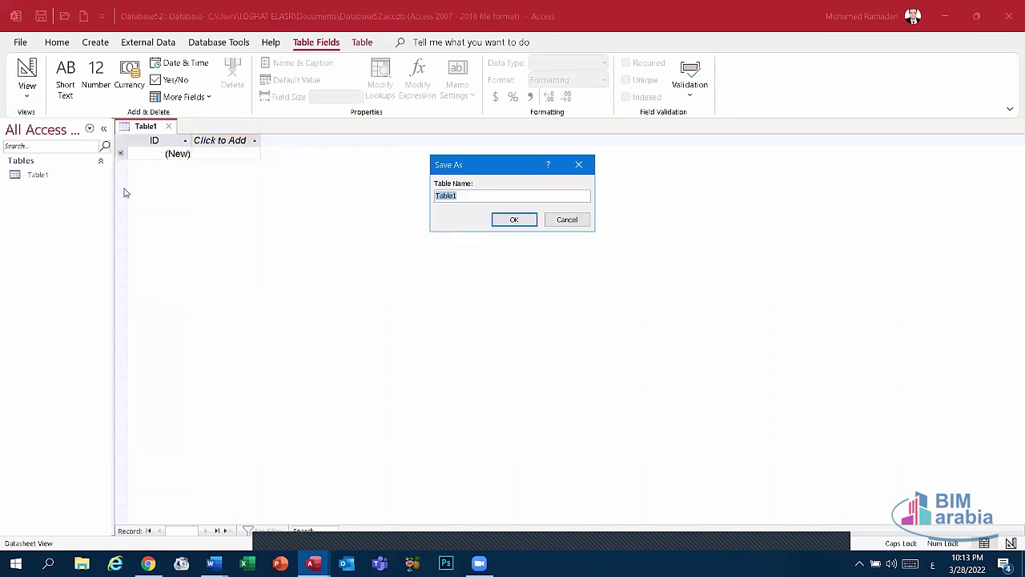
{"action": "left_click", "coordinate": [511, 221]}
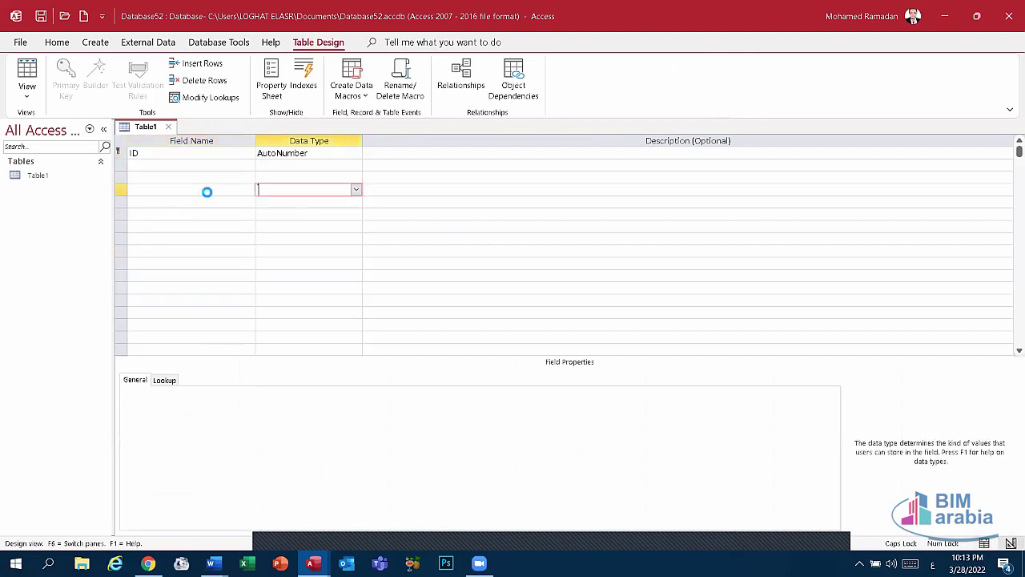
{"action": "left_click", "coordinate": [196, 188]}
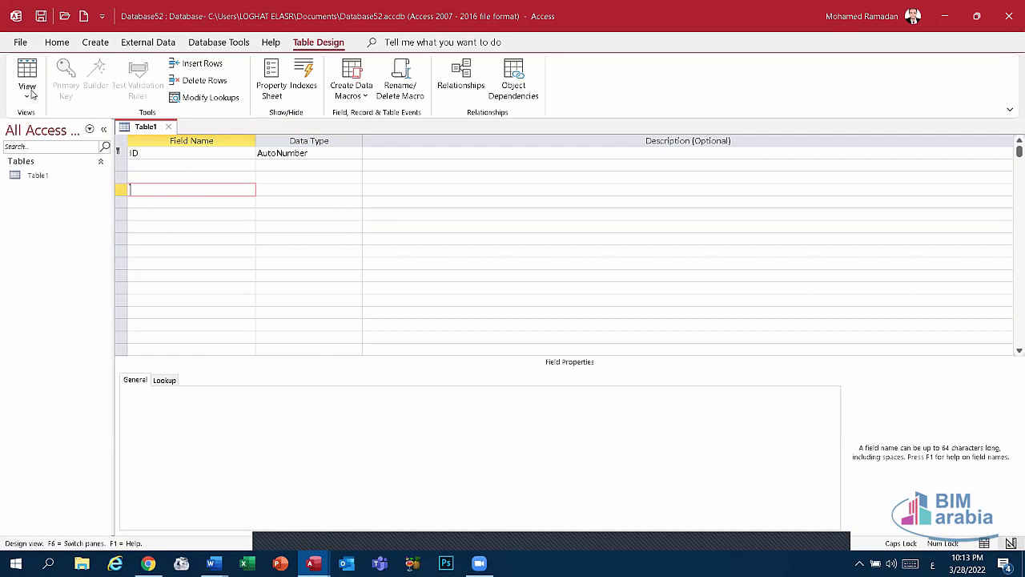
{"action": "left_click", "coordinate": [32, 95]}
{"action": "left_click", "coordinate": [70, 126]}
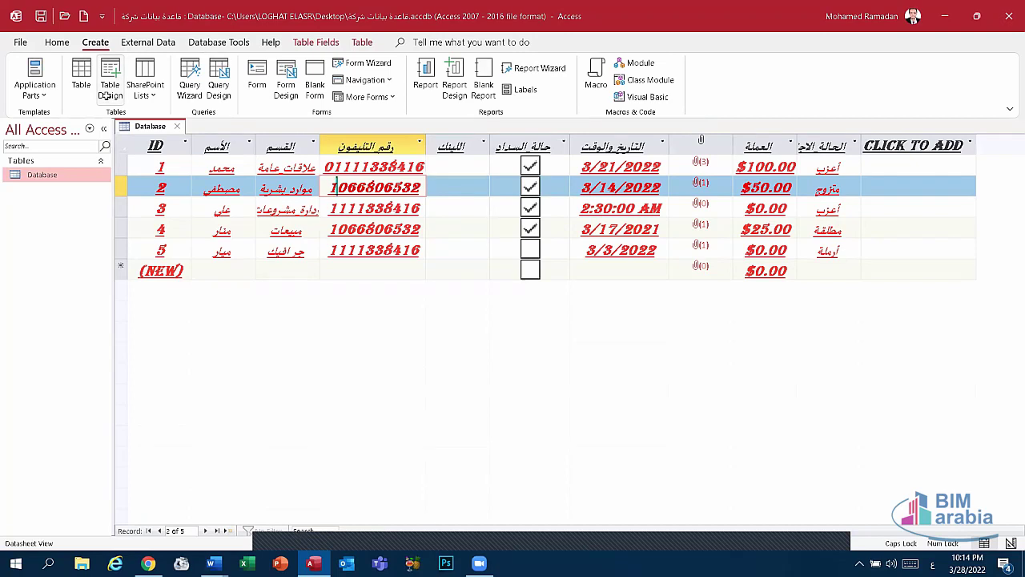
Refocus the company database window and create a blank Query1 with Query Design.
{"action": "left_click", "coordinate": [550, 535]}
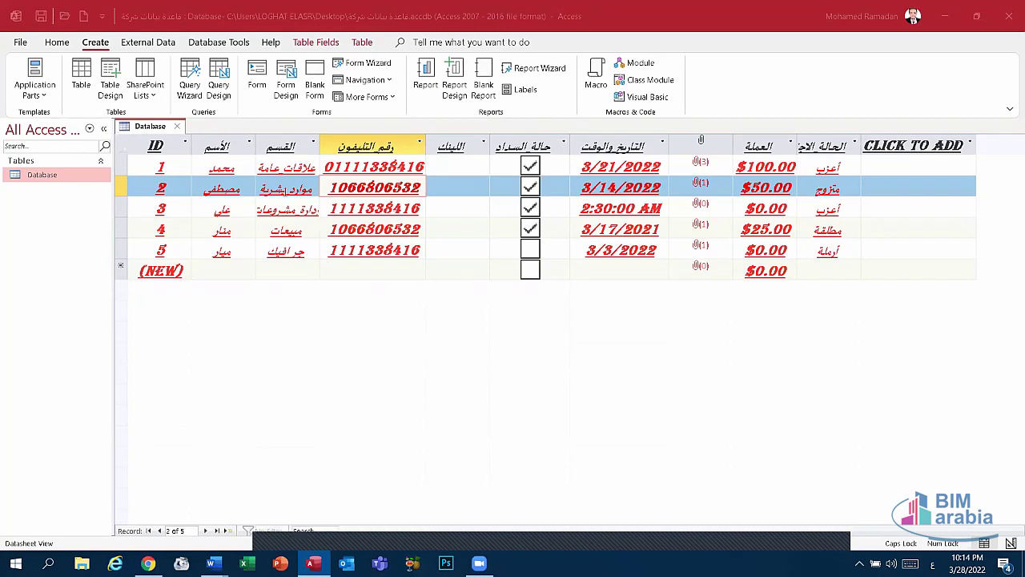
{"action": "left_click", "coordinate": [285, 188]}
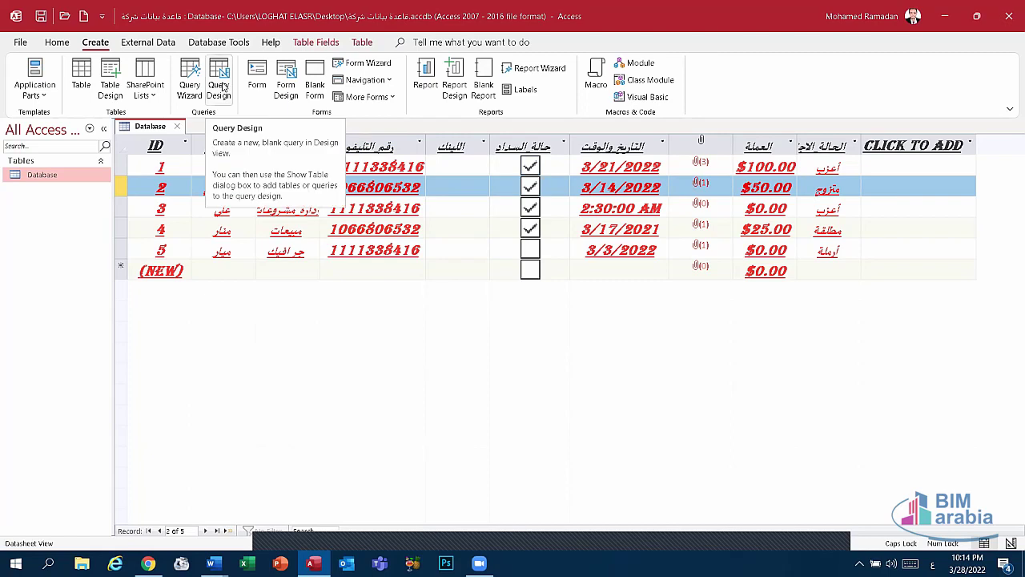
{"action": "left_click", "coordinate": [221, 87]}
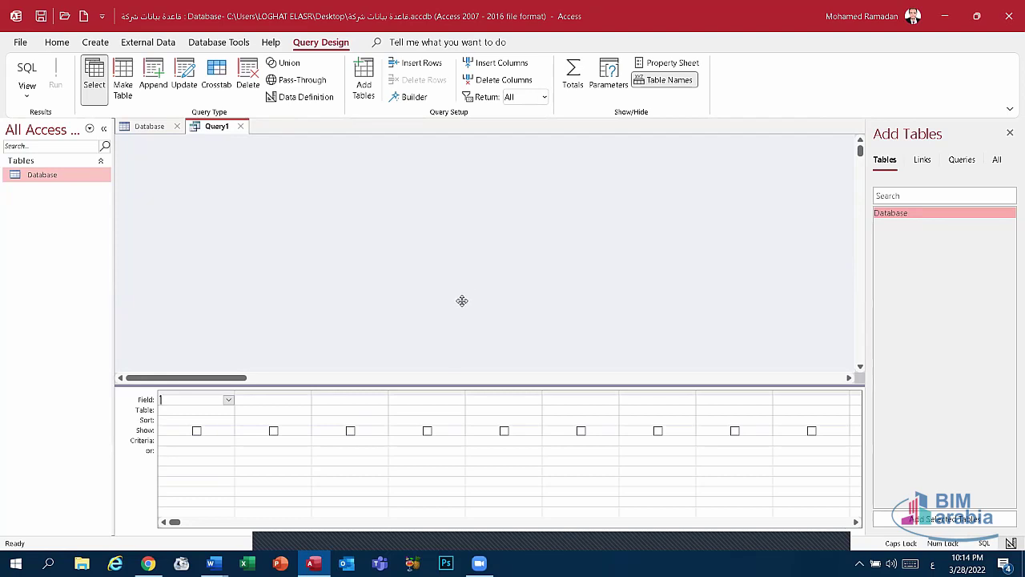
Add the Database table to the query design and enlarge its field list.
{"action": "left_click", "coordinate": [901, 212]}
{"action": "left_click", "coordinate": [901, 212]}
{"action": "left_click", "coordinate": [919, 519]}
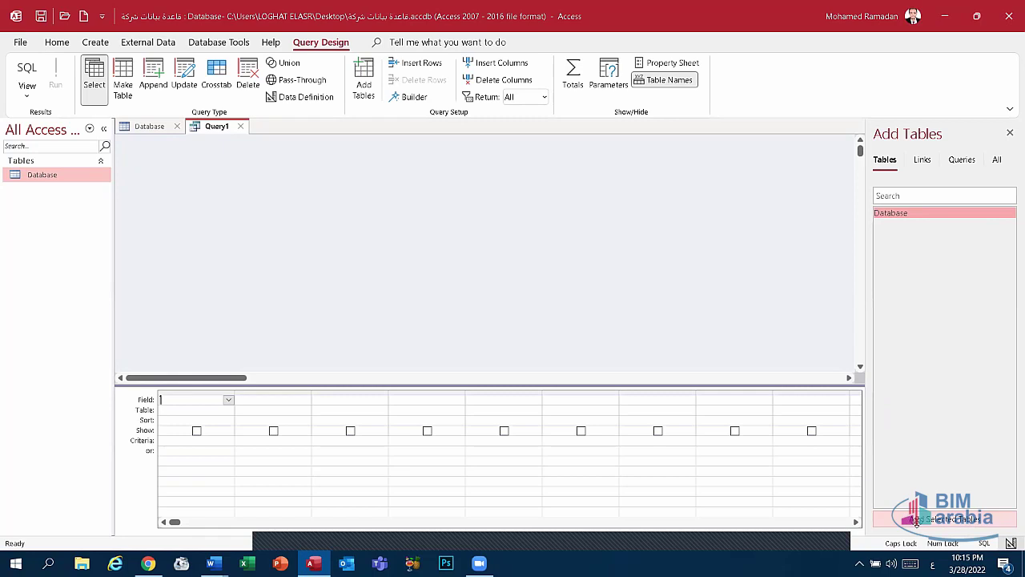
{"action": "left_click", "coordinate": [920, 519]}
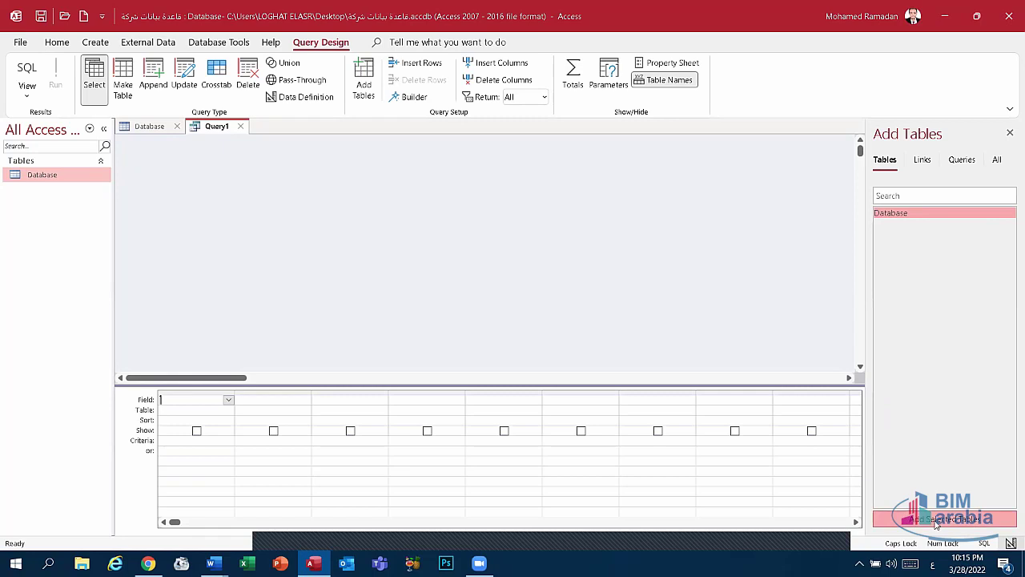
{"action": "left_click_drag", "start_coordinate": [205, 156], "coordinate": [454, 195]}
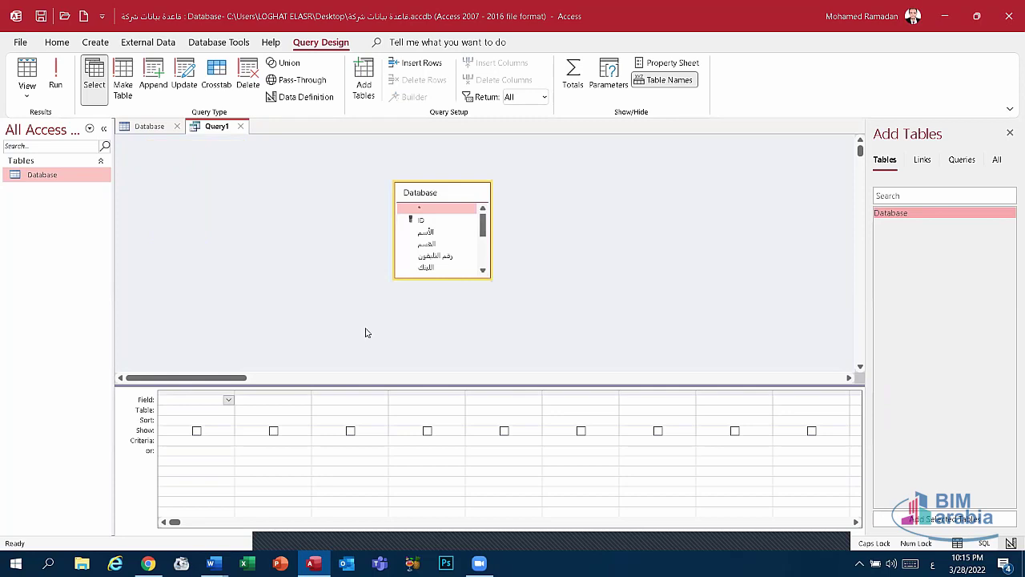
{"action": "left_click", "coordinate": [1010, 132]}
{"action": "mouse_move", "coordinate": [469, 180]}
{"action": "left_mouse_down"}
{"action": "mouse_move", "coordinate": [489, 166]}
{"action": "mouse_move", "coordinate": [504, 175]}
{"action": "left_mouse_up"}
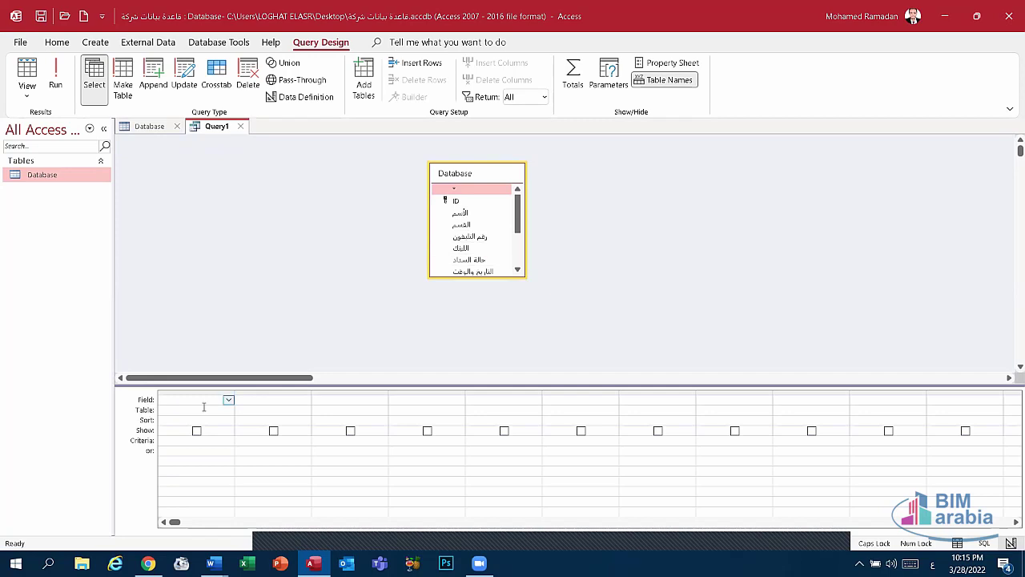
Place الأسم, رقم التليفون and حالة السداد in the first three query columns.
{"action": "left_click", "coordinate": [229, 400]}
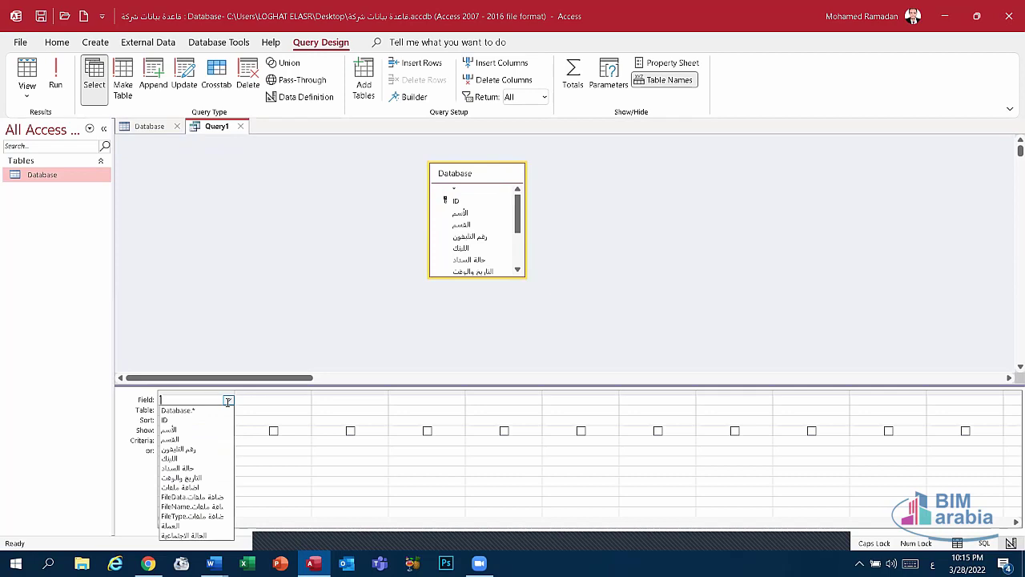
{"action": "left_click", "coordinate": [177, 430]}
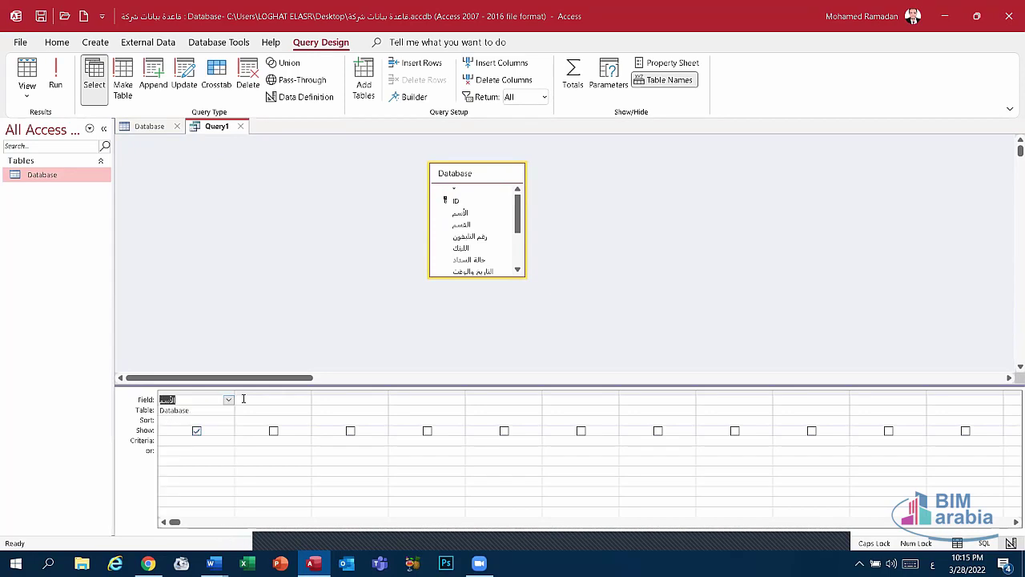
{"action": "left_click", "coordinate": [291, 402]}
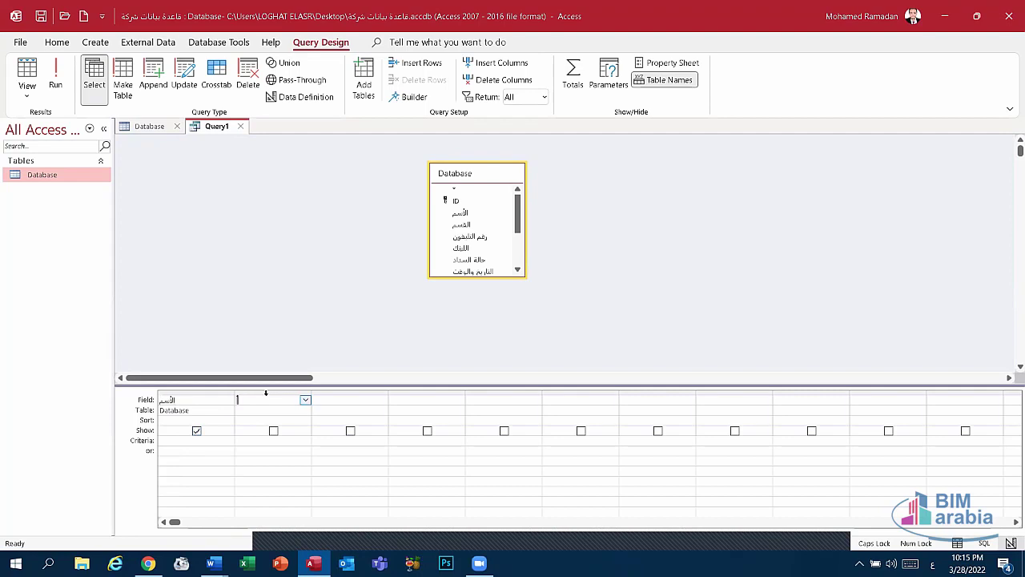
{"action": "left_click", "coordinate": [304, 400]}
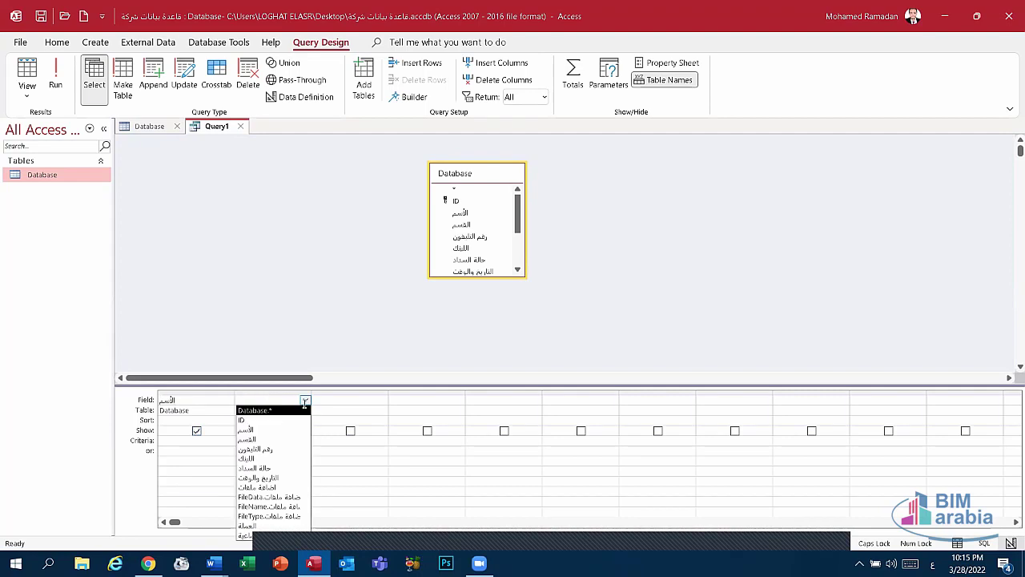
{"action": "left_click", "coordinate": [258, 450]}
{"action": "left_click", "coordinate": [344, 399]}
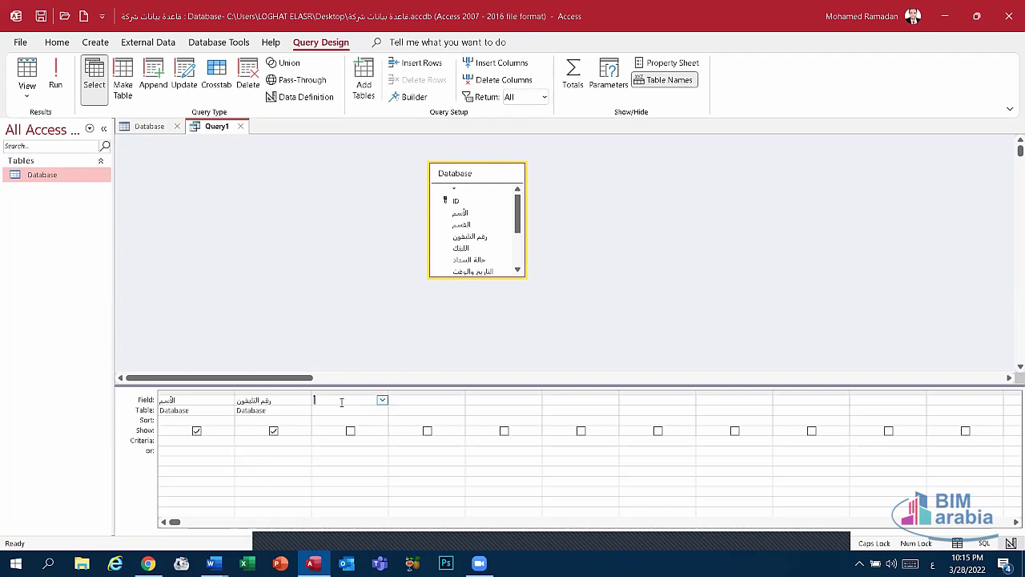
{"action": "left_click", "coordinate": [382, 399]}
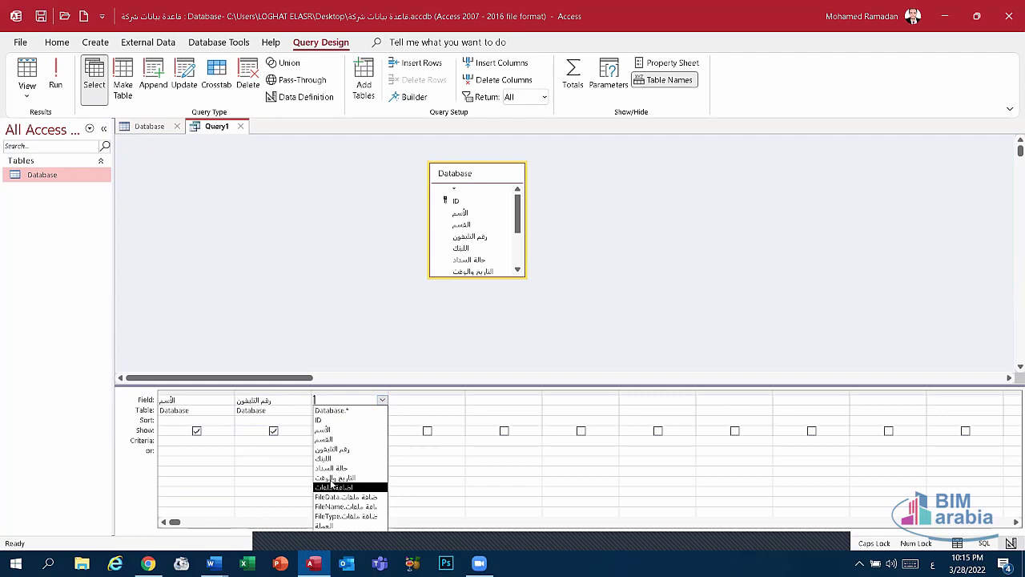
{"action": "left_click", "coordinate": [333, 467]}
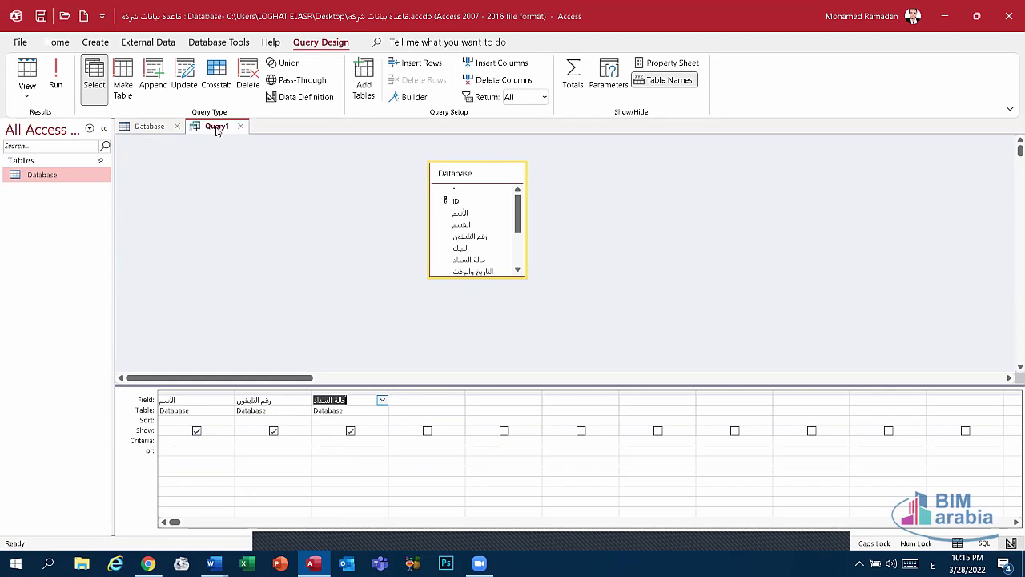
Save the new query as 'استعلام'.
{"action": "right_click", "coordinate": [216, 131]}
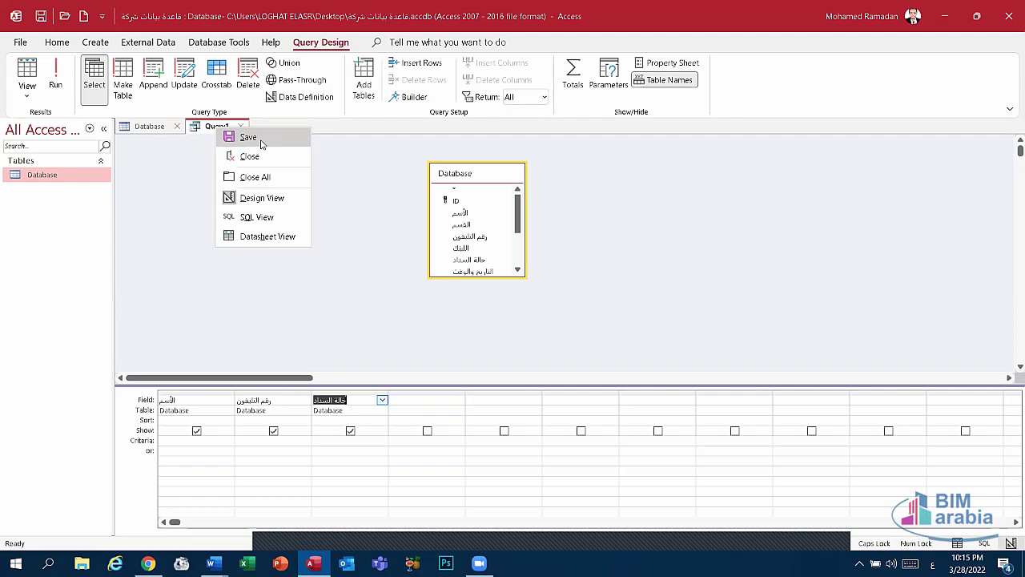
{"action": "left_click", "coordinate": [240, 139]}
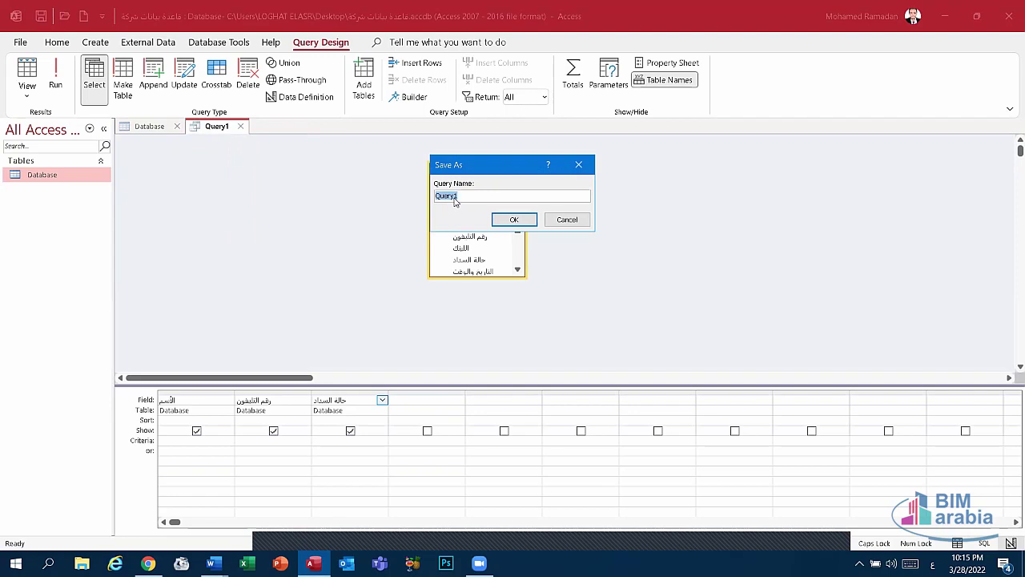
{"action": "type", "text": "است"}
{"action": "type", "text": "علام"}
{"action": "left_click", "coordinate": [507, 219]}
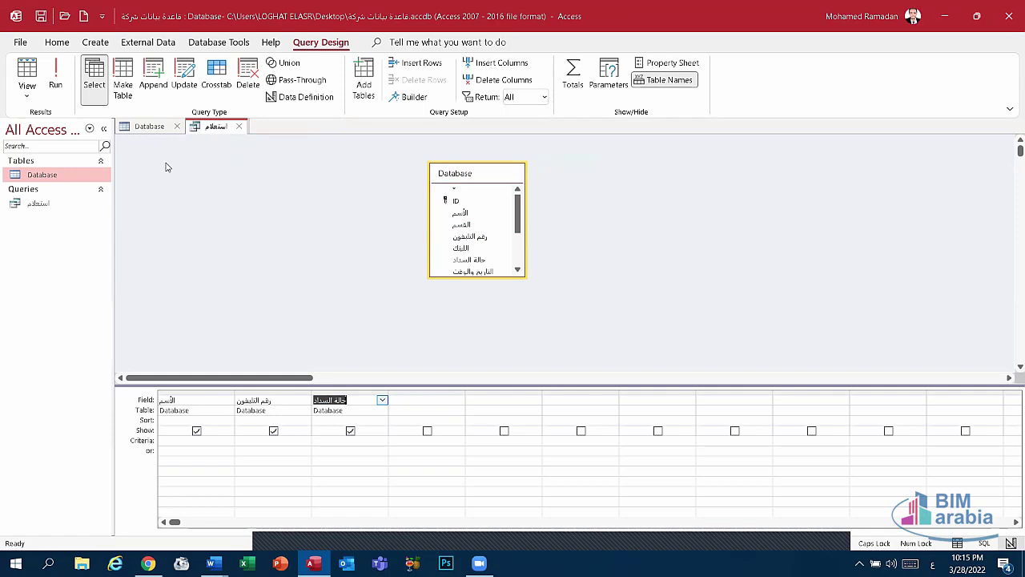
Open the saved استعلام query and clear the first record's payment-status tick.
{"action": "right_click", "coordinate": [36, 205]}
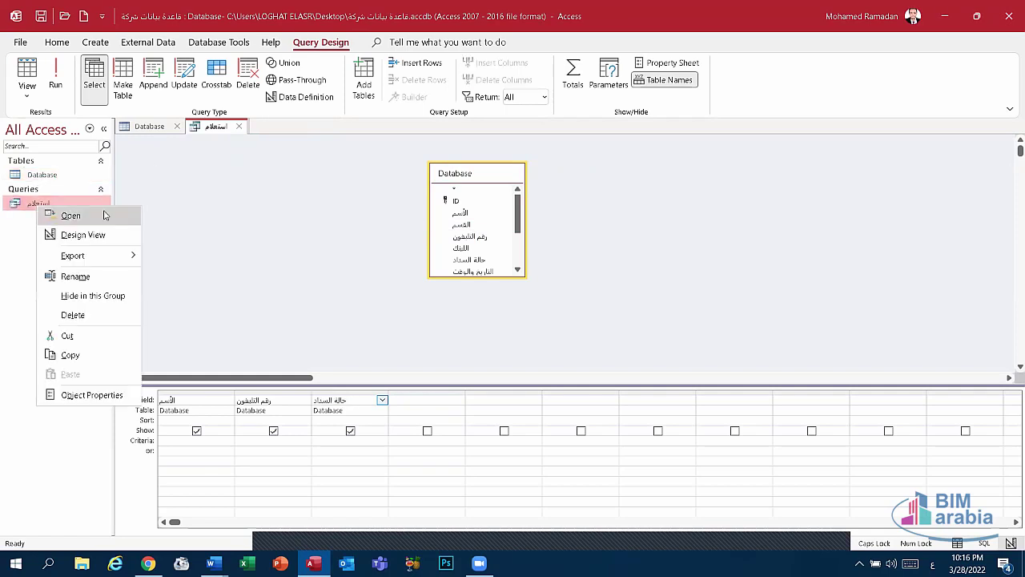
{"action": "left_click", "coordinate": [35, 207]}
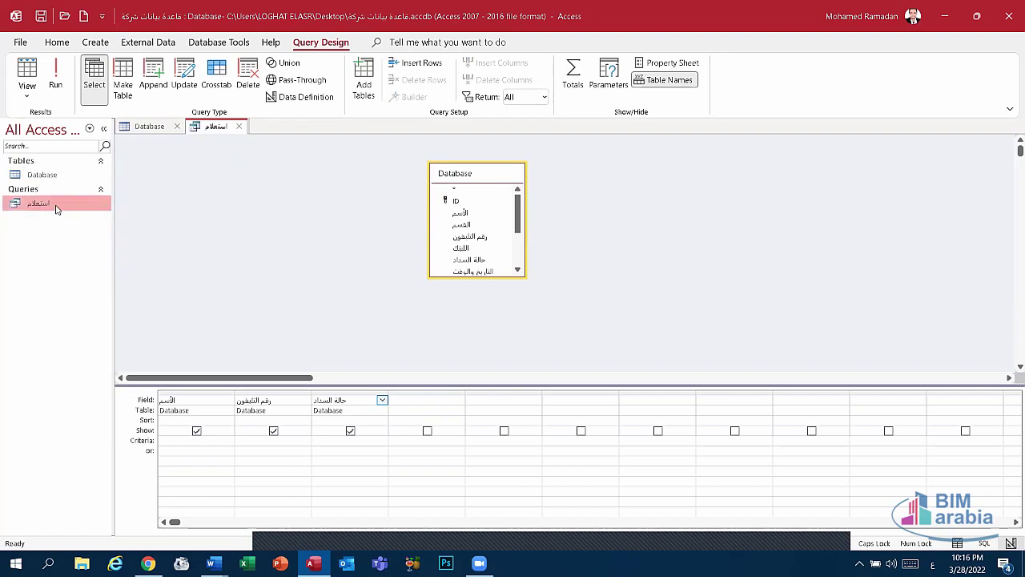
{"action": "double_click", "coordinate": [56, 209]}
{"action": "left_click", "coordinate": [230, 172]}
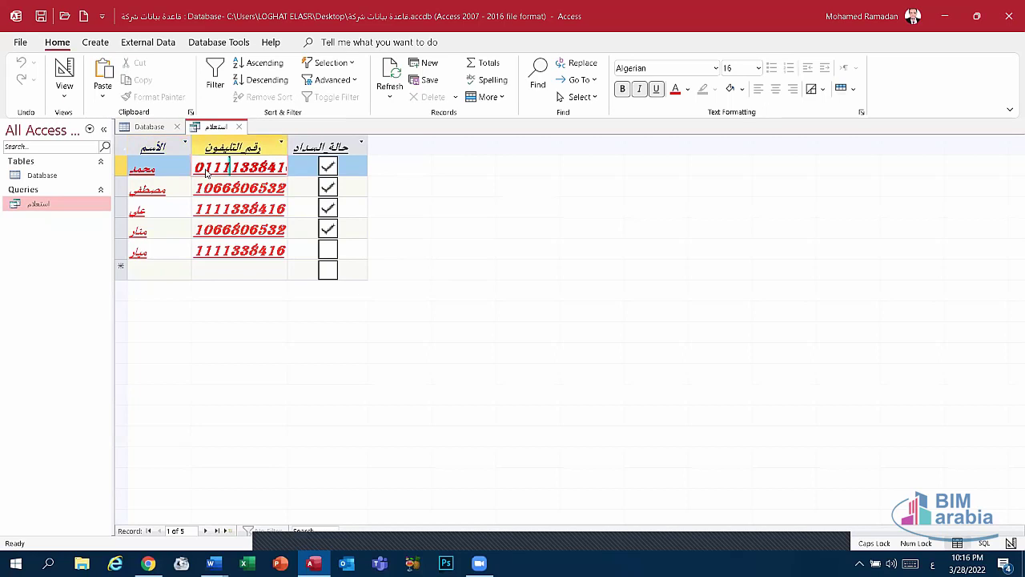
{"action": "key", "text": "shift+Tab"}
{"action": "key", "text": "Tab"}
{"action": "key", "text": "Tab"}
{"action": "key", "text": "space"}
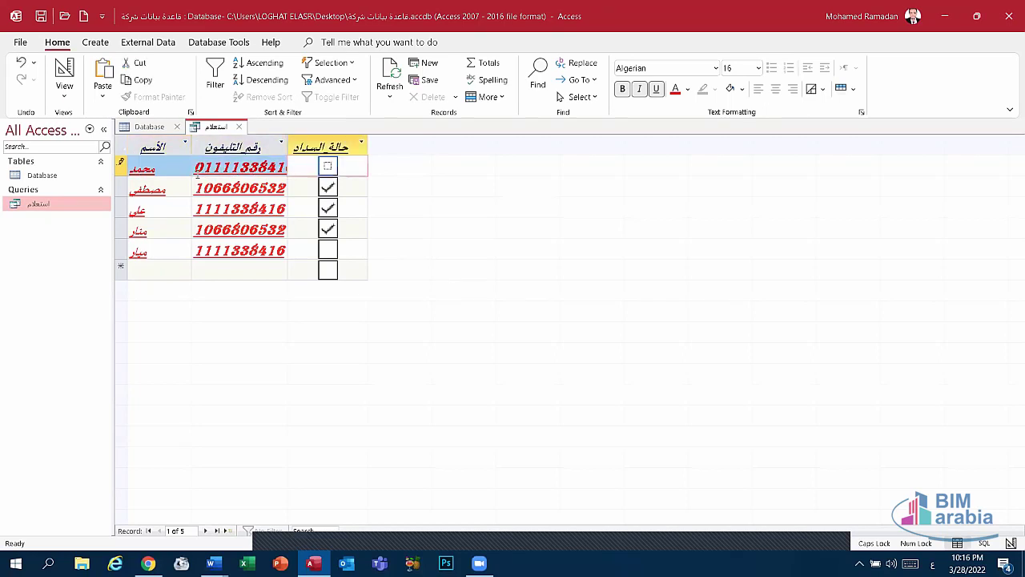
{"action": "left_click", "coordinate": [163, 162]}
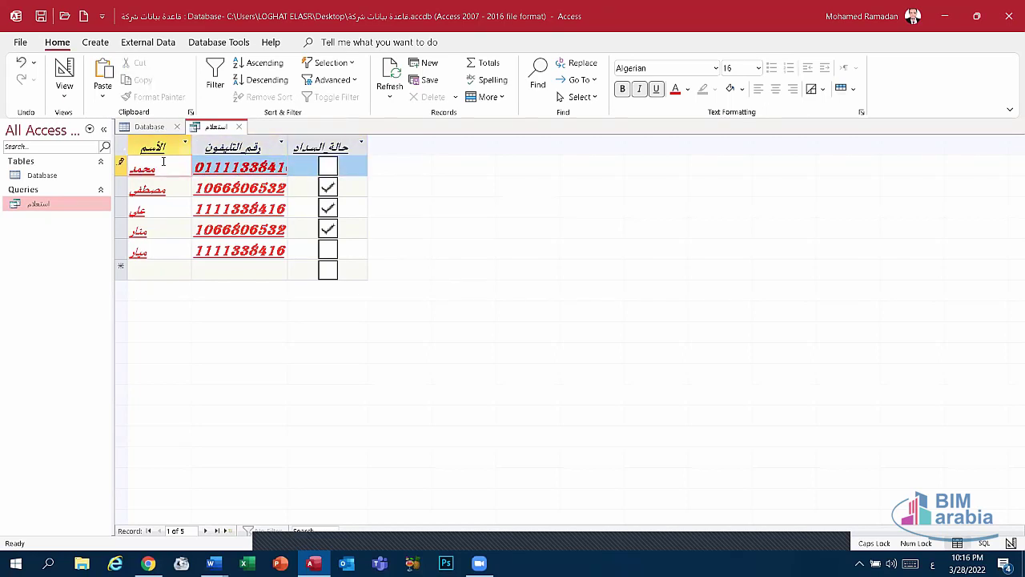
{"action": "left_click", "coordinate": [537, 540]}
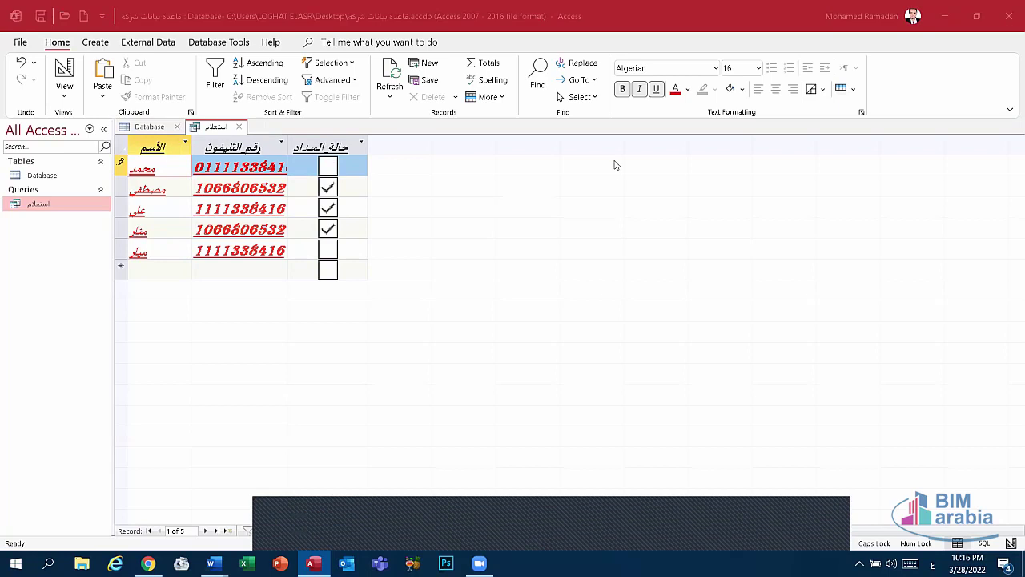
{"action": "right_click", "coordinate": [214, 127]}
Close the query results, select the Database table and start a new blank Query Design.
{"action": "left_click", "coordinate": [272, 151]}
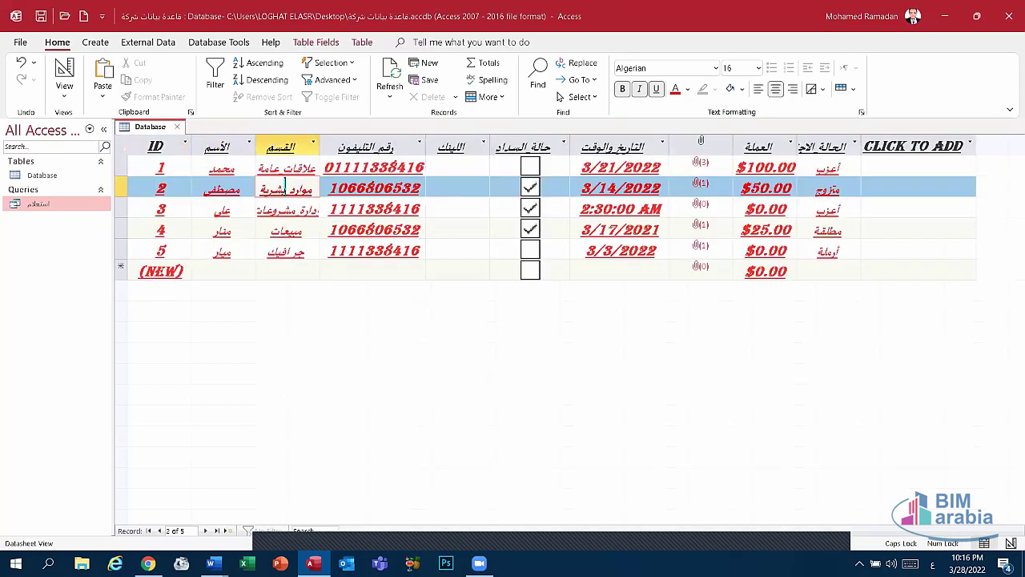
{"action": "left_click", "coordinate": [58, 175]}
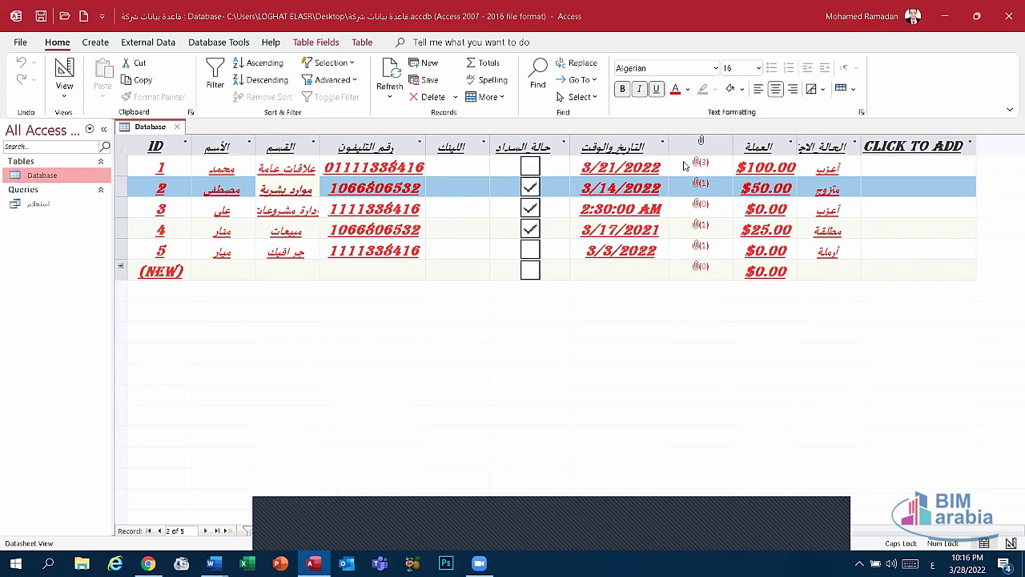
{"action": "left_click", "coordinate": [534, 522]}
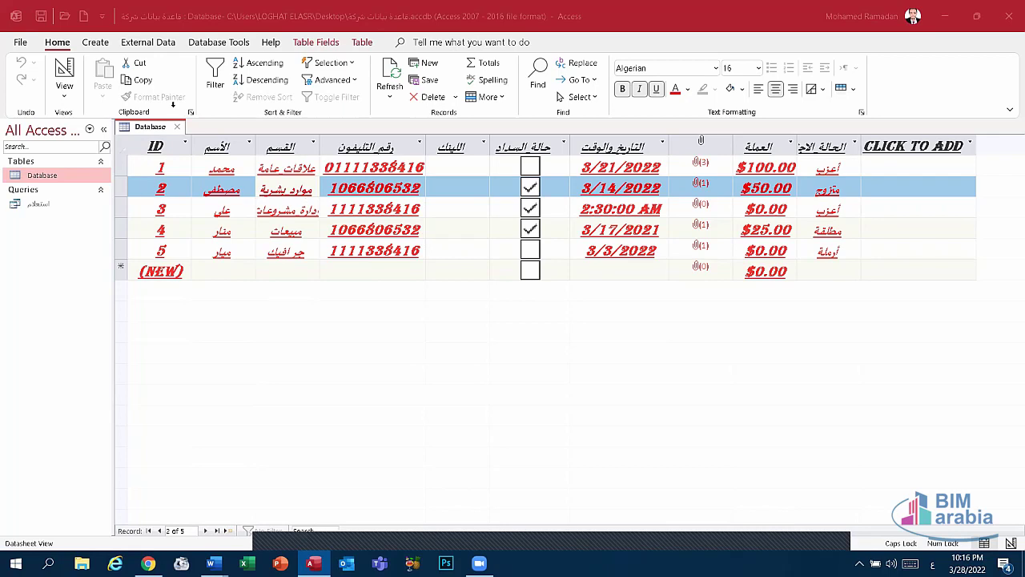
{"action": "left_click", "coordinate": [95, 41]}
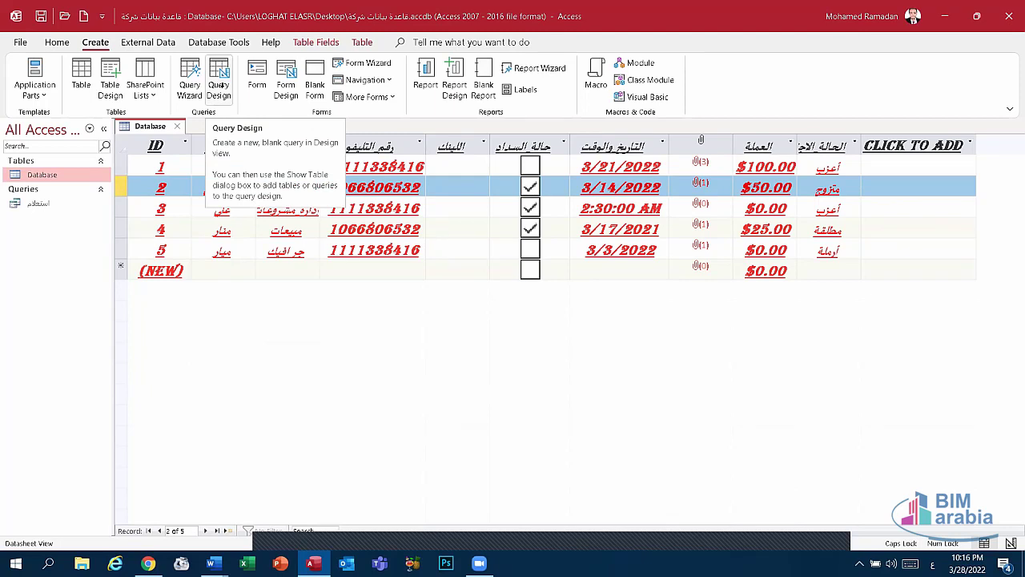
{"action": "left_click", "coordinate": [218, 80]}
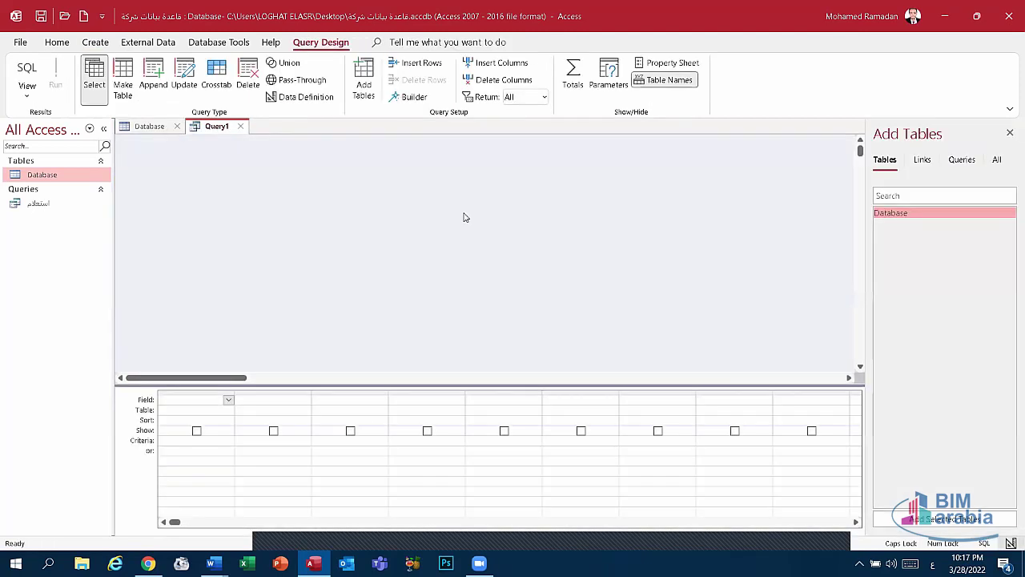
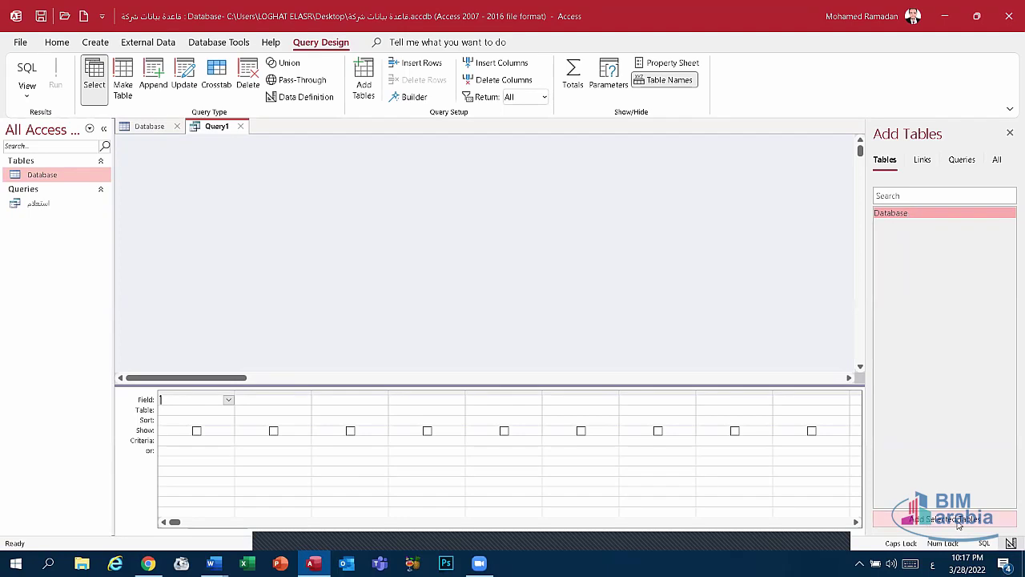
Add the Database table to the query design and enlarge its field list.
{"action": "left_click", "coordinate": [959, 519]}
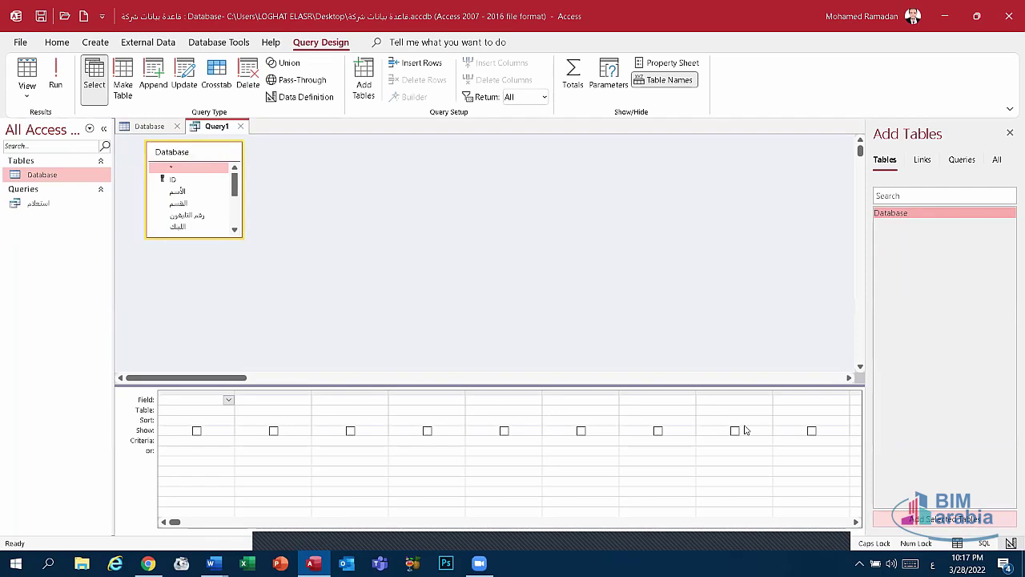
{"action": "left_click_drag", "start_coordinate": [218, 158], "coordinate": [471, 193]}
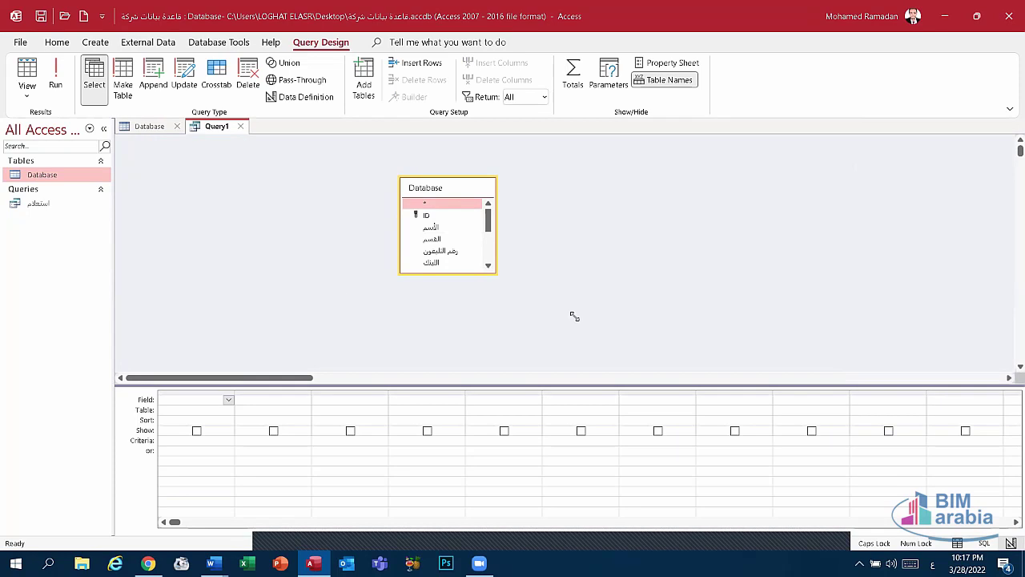
{"action": "left_click_drag", "start_coordinate": [496, 274], "coordinate": [574, 316]}
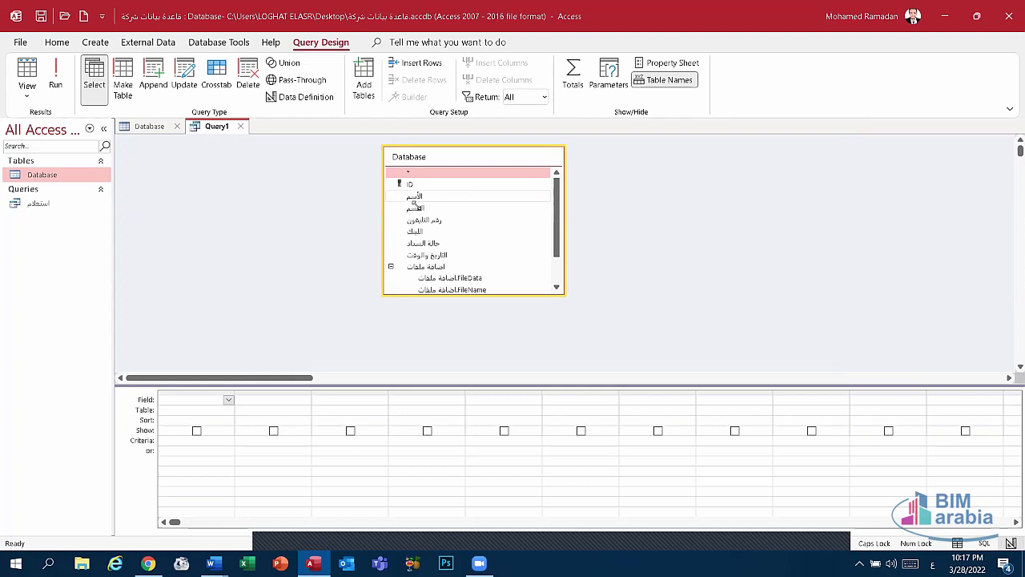
{"action": "left_click", "coordinate": [409, 216]}
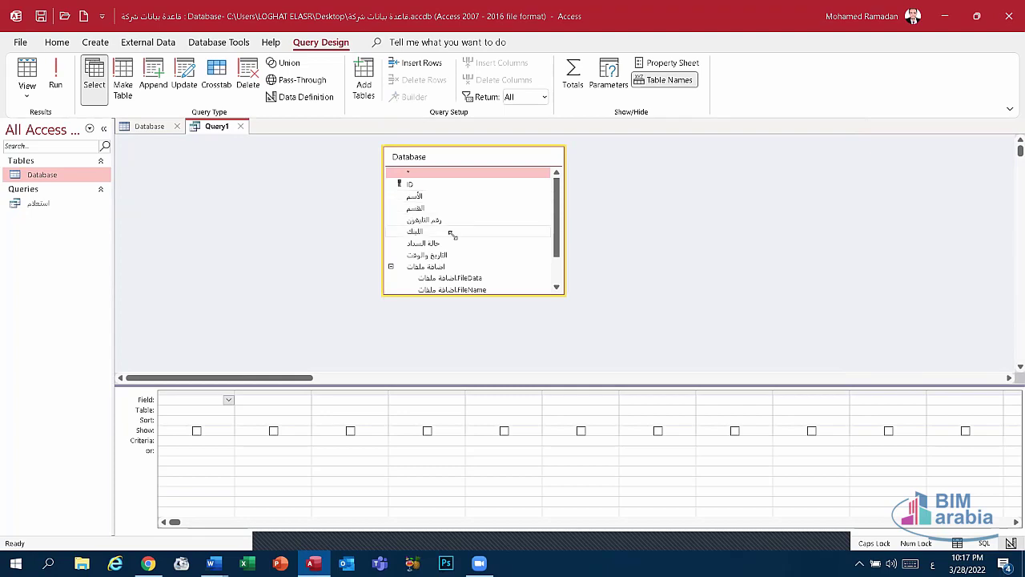
{"action": "left_click", "coordinate": [433, 255]}
Place the الأسم and القسم fields in the first two grid columns.
{"action": "left_click", "coordinate": [179, 401]}
{"action": "left_click", "coordinate": [228, 399]}
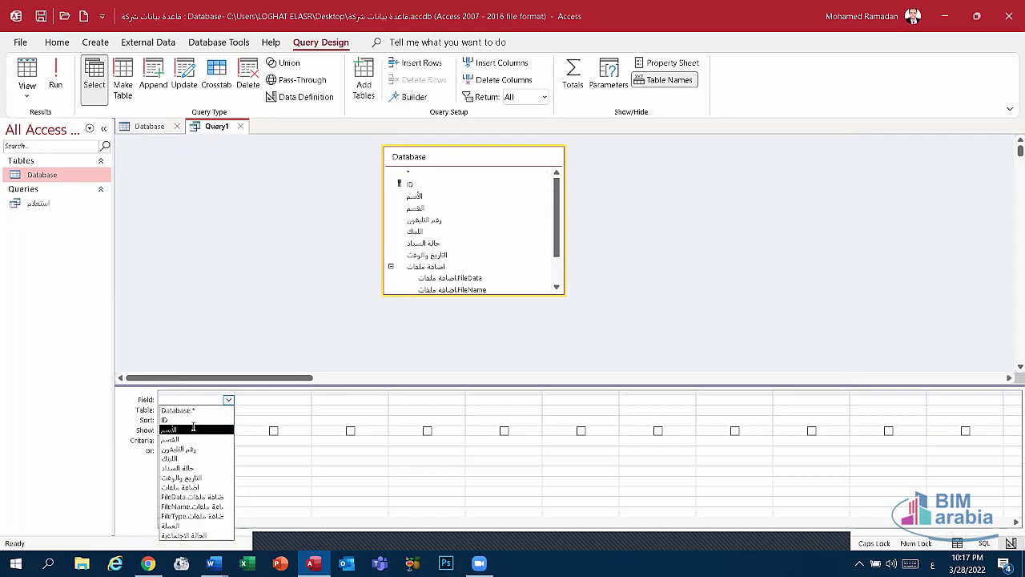
{"action": "left_click", "coordinate": [201, 431]}
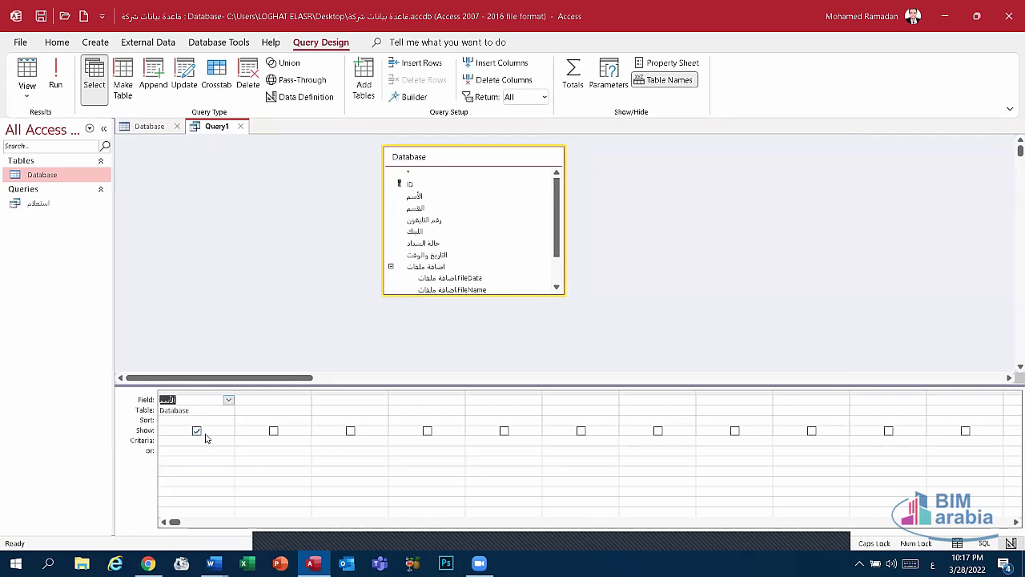
{"action": "left_click", "coordinate": [244, 399]}
{"action": "left_click", "coordinate": [305, 399]}
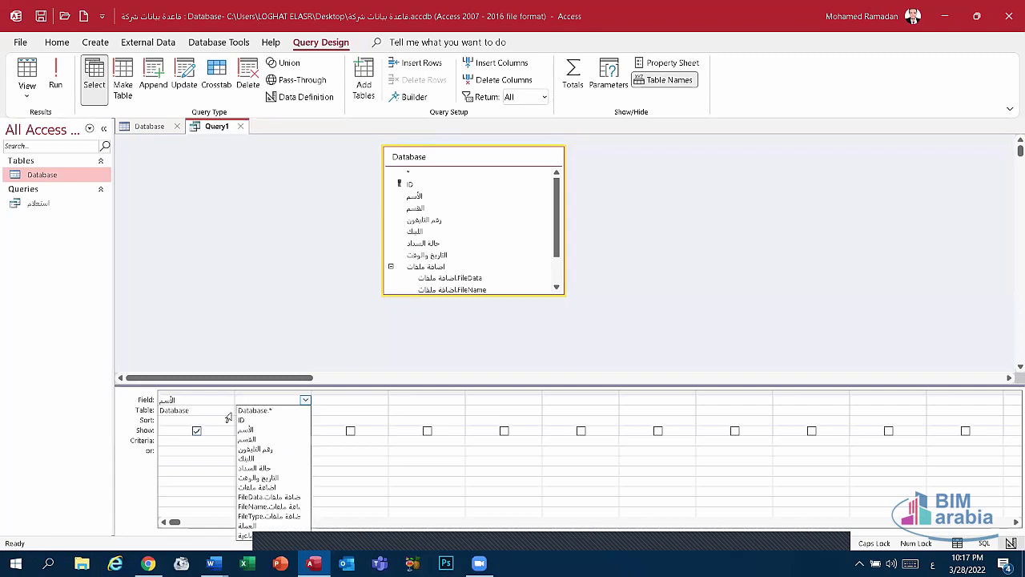
{"action": "left_click", "coordinate": [264, 442]}
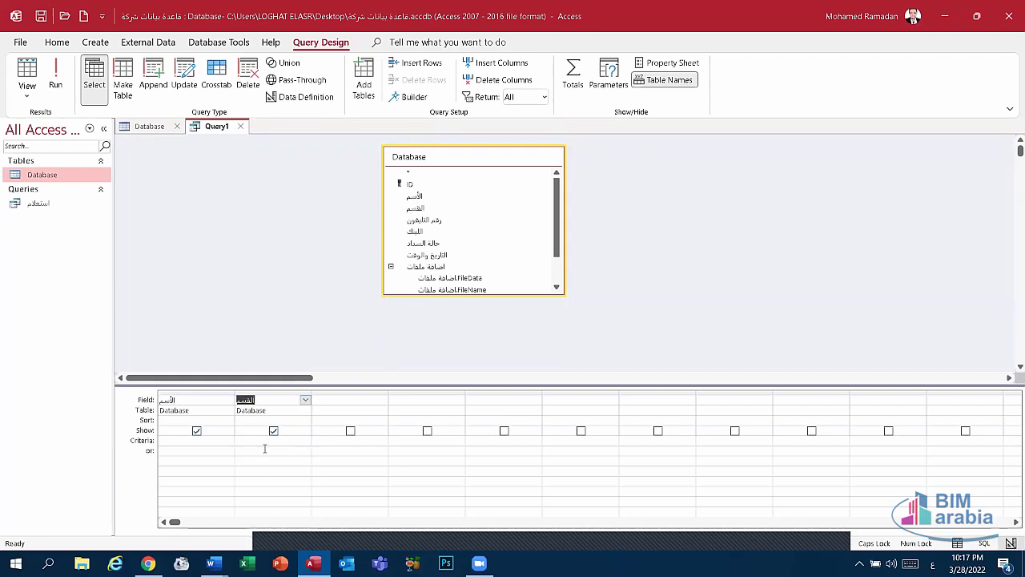
Put the الحالة الاجتماعية field in the third grid column.
{"action": "left_click", "coordinate": [340, 400]}
{"action": "left_click", "coordinate": [382, 399]}
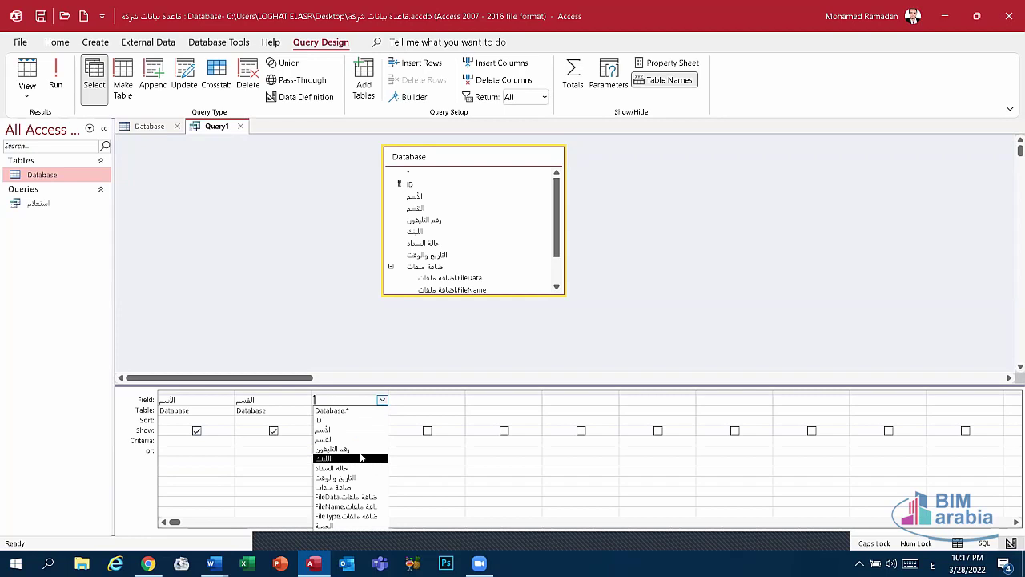
{"action": "left_click", "coordinate": [358, 526]}
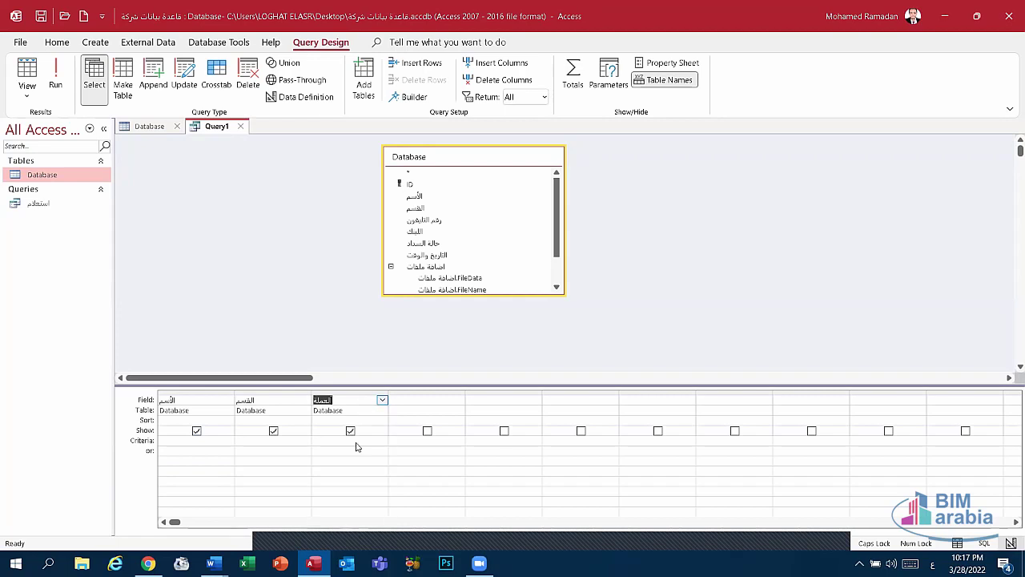
{"action": "left_click", "coordinate": [382, 400]}
{"action": "left_click", "coordinate": [329, 465]}
{"action": "left_click", "coordinate": [172, 422]}
Set the Sort row to Ascending for الأسم, القسم and الحالة الاجتماعية.
{"action": "left_click", "coordinate": [228, 421]}
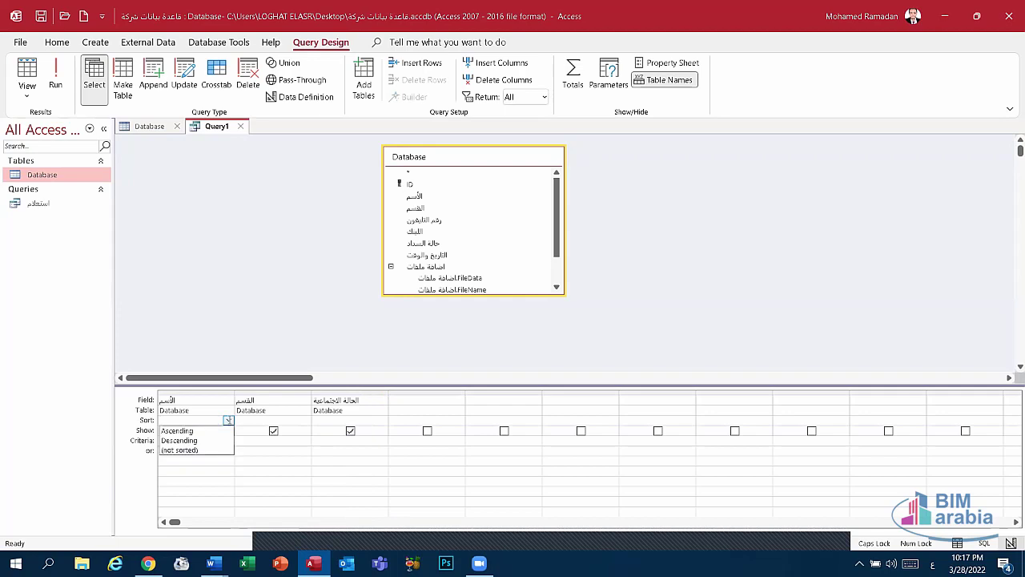
{"action": "left_click", "coordinate": [228, 420]}
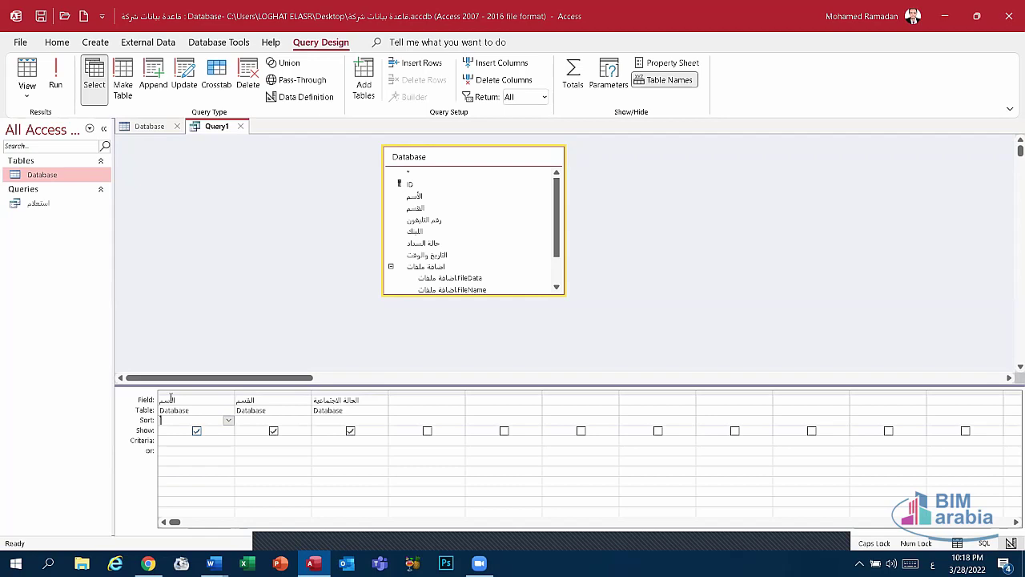
{"action": "left_click", "coordinate": [228, 421]}
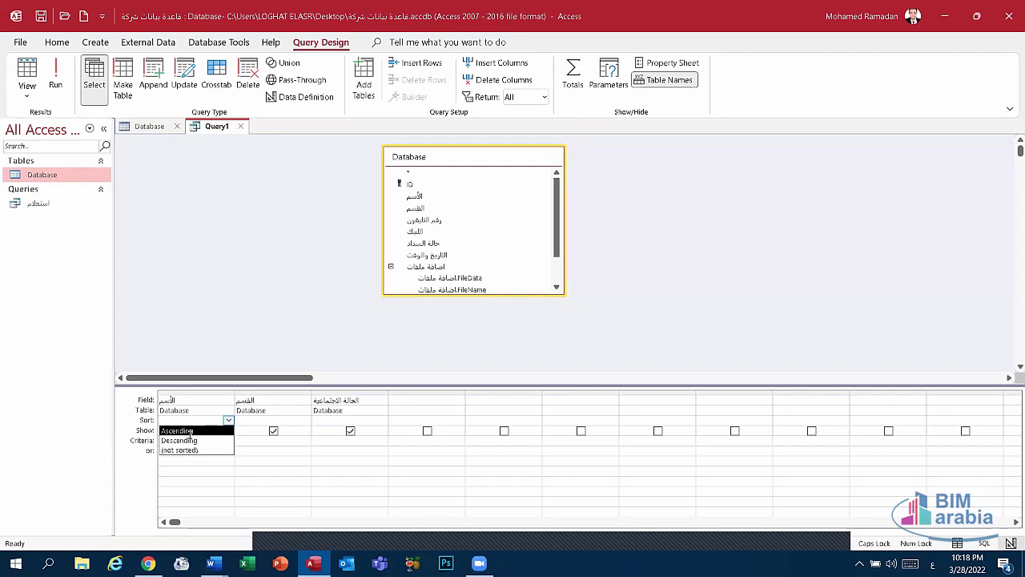
{"action": "left_click", "coordinate": [188, 431]}
{"action": "left_click", "coordinate": [248, 420]}
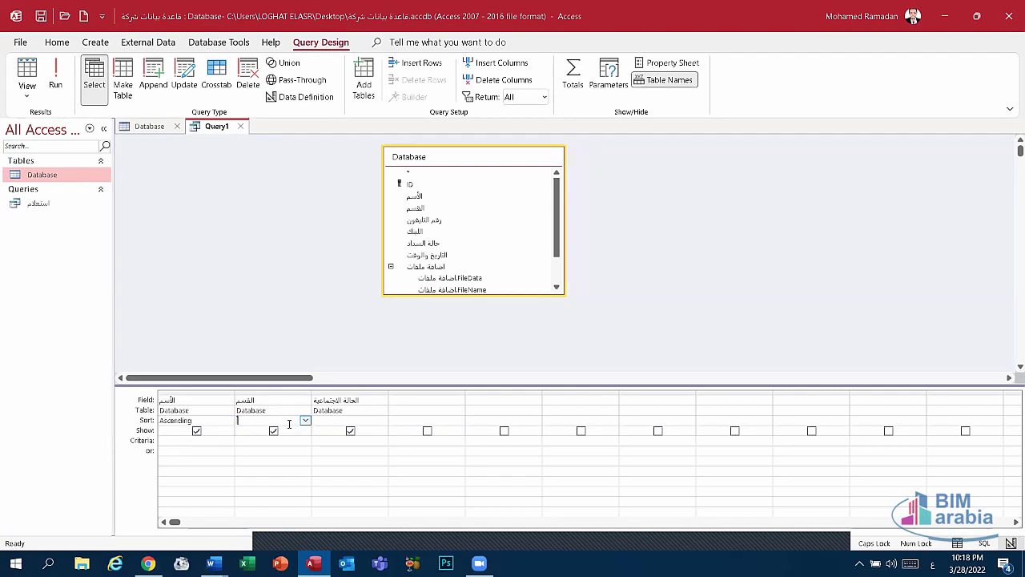
{"action": "left_click", "coordinate": [305, 420]}
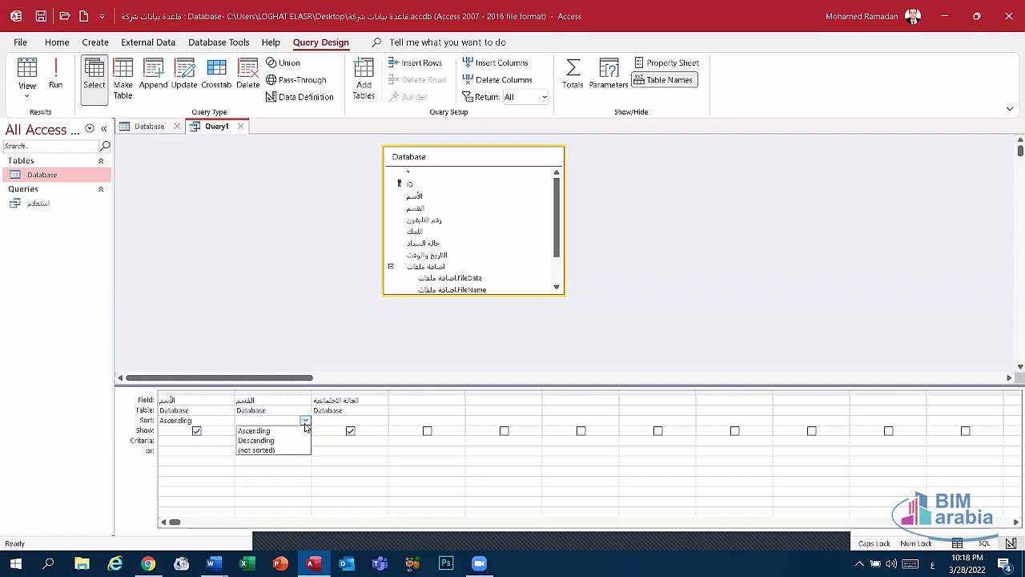
{"action": "left_click", "coordinate": [254, 431]}
{"action": "left_click", "coordinate": [327, 421]}
{"action": "left_click", "coordinate": [382, 420]}
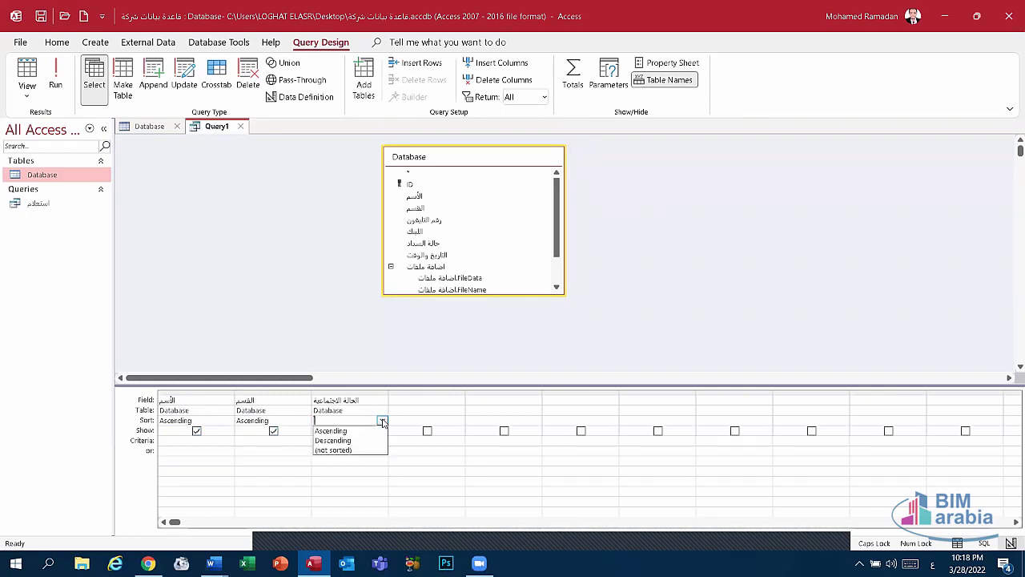
{"action": "left_click", "coordinate": [332, 430]}
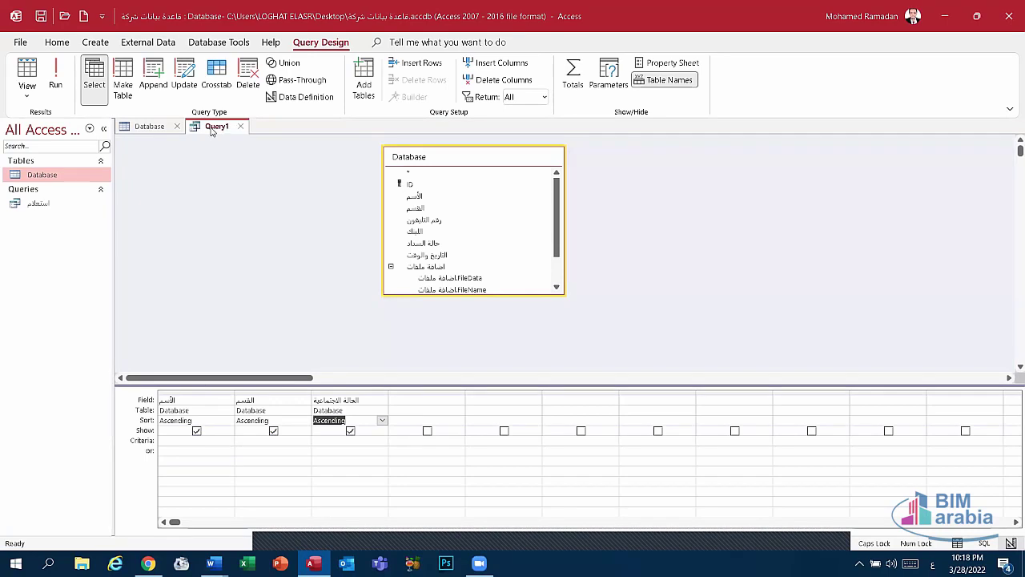
Save the query as 'استعلام جزئي' and close its design view.
{"action": "right_click", "coordinate": [224, 130]}
{"action": "left_click", "coordinate": [244, 138]}
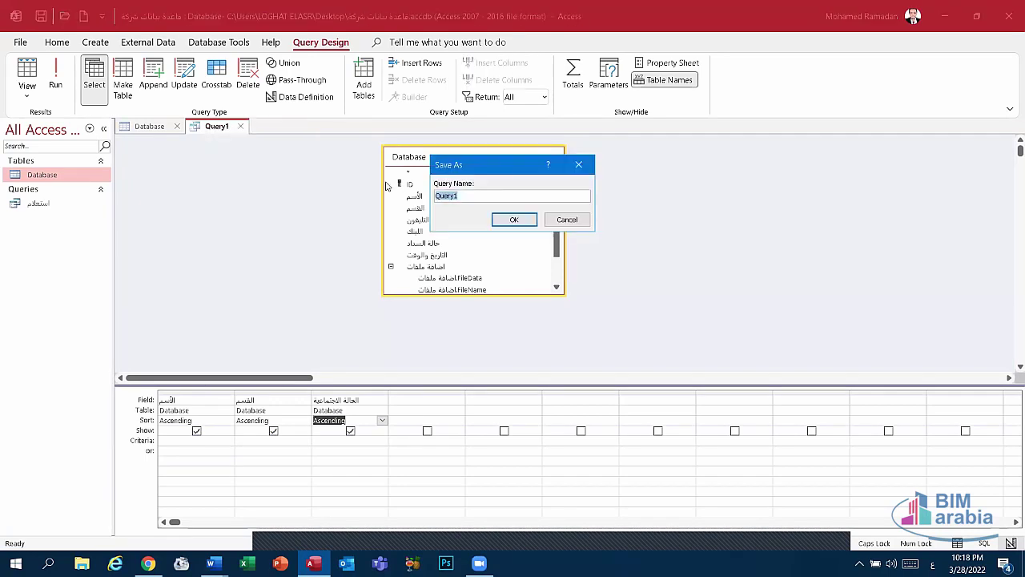
{"action": "type", "text": "ا"}
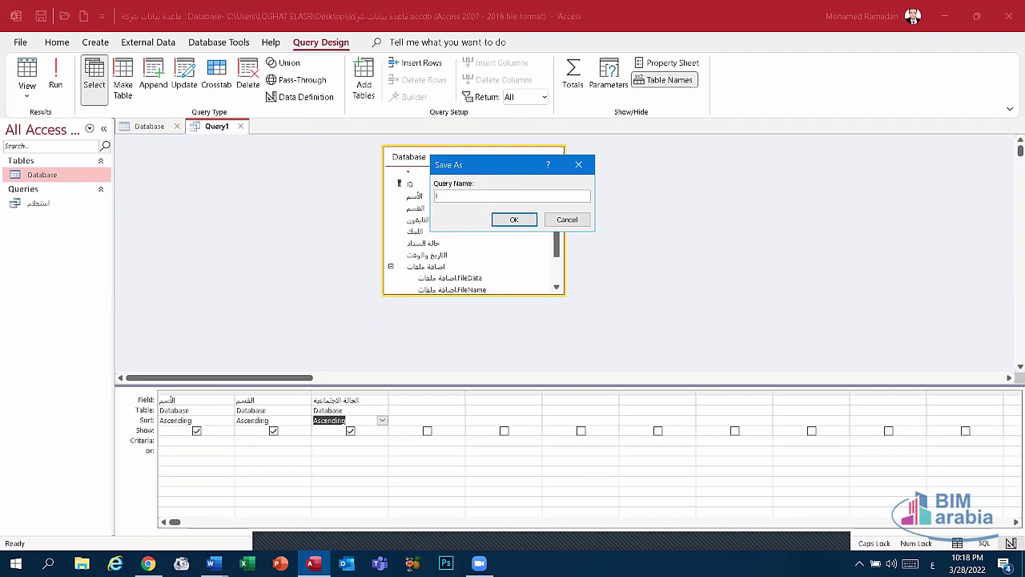
{"action": "type", "text": "ستعلام"}
{"action": "type", "text": " جزئي"}
{"action": "left_click", "coordinate": [516, 221]}
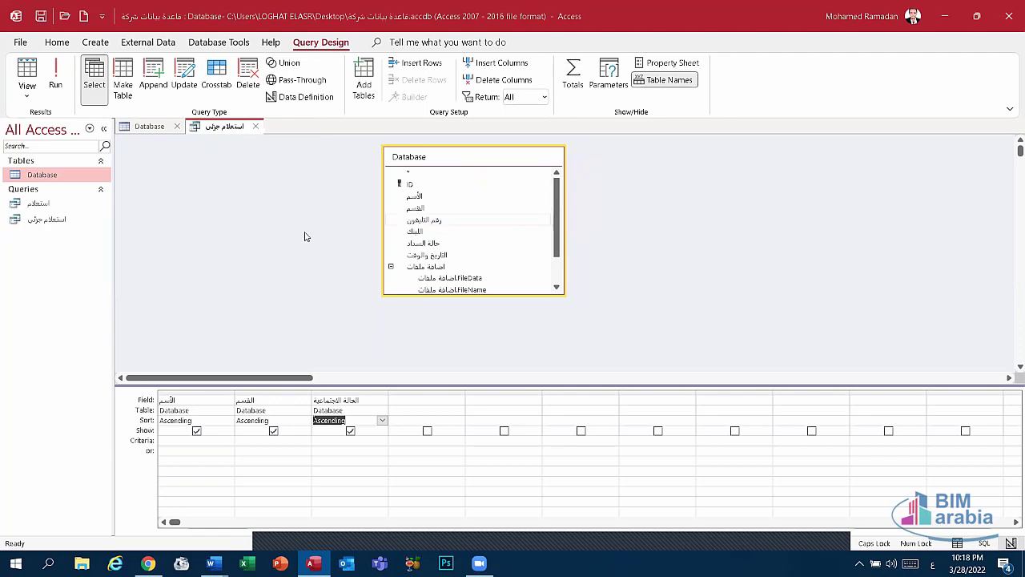
{"action": "right_click", "coordinate": [214, 126]}
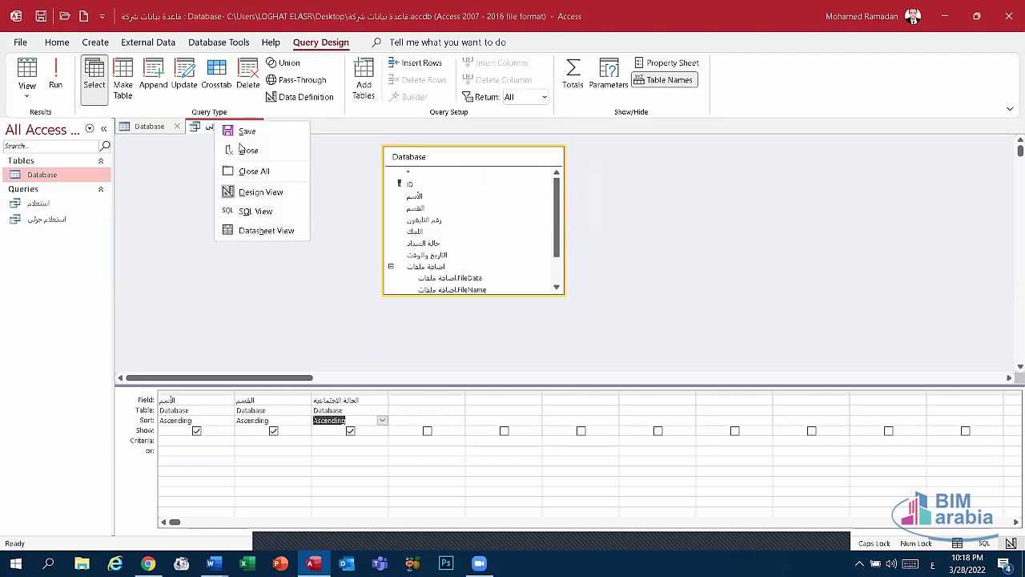
{"action": "left_click", "coordinate": [249, 151]}
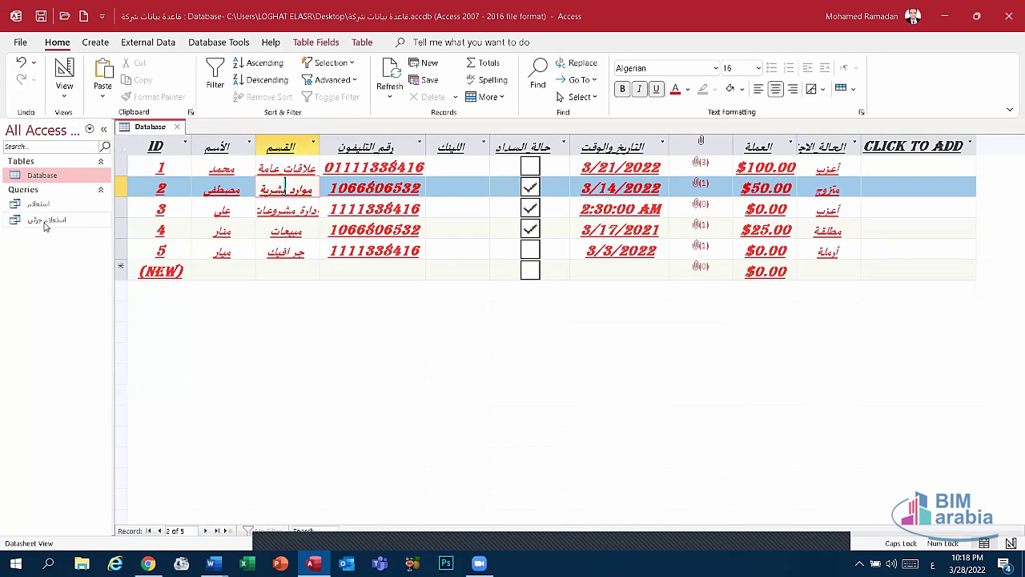
Open the استعلام جزئي results and autofit the الحالة الاجتماعية column.
{"action": "right_click", "coordinate": [45, 224]}
{"action": "left_click", "coordinate": [72, 233]}
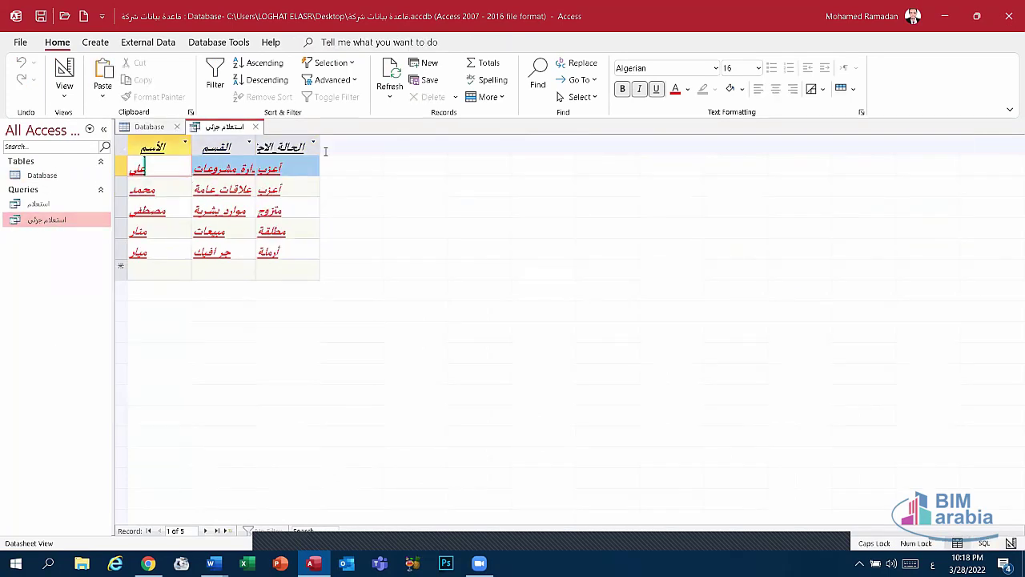
{"action": "left_click", "coordinate": [315, 143]}
{"action": "left_click", "coordinate": [320, 142]}
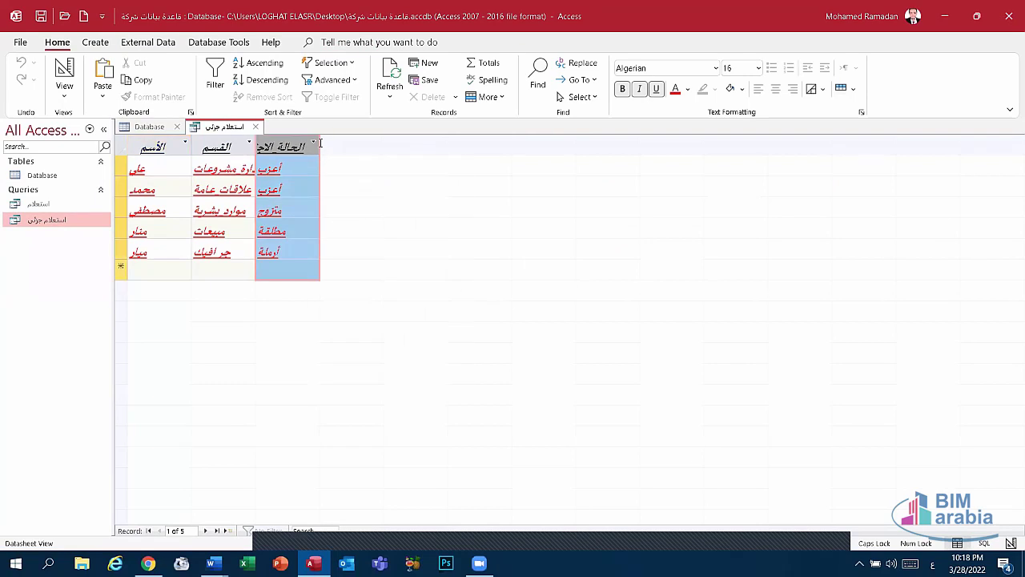
{"action": "double_click", "coordinate": [320, 143]}
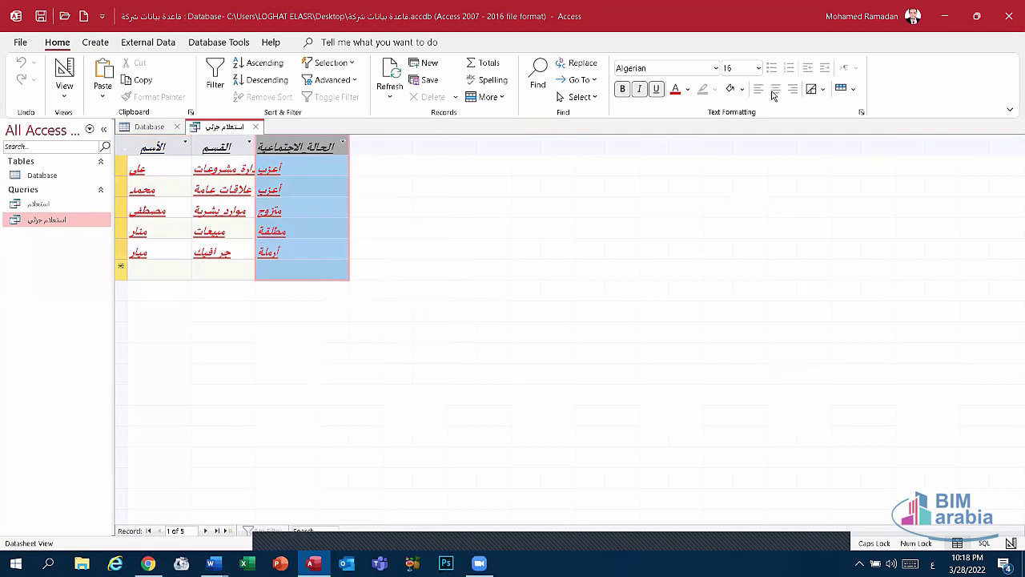
{"action": "left_click", "coordinate": [336, 187]}
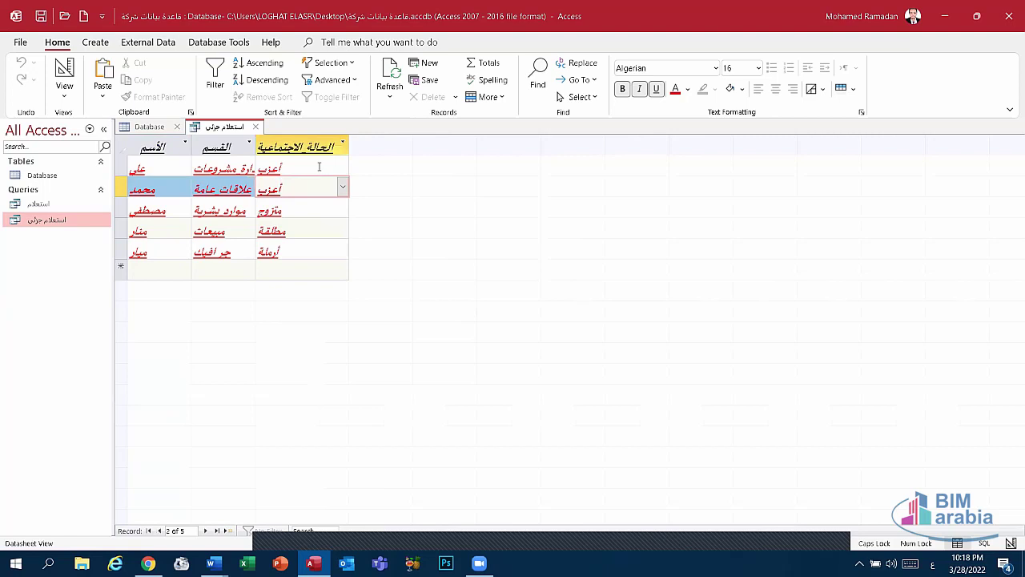
{"action": "left_click", "coordinate": [319, 166]}
{"action": "left_click", "coordinate": [296, 146]}
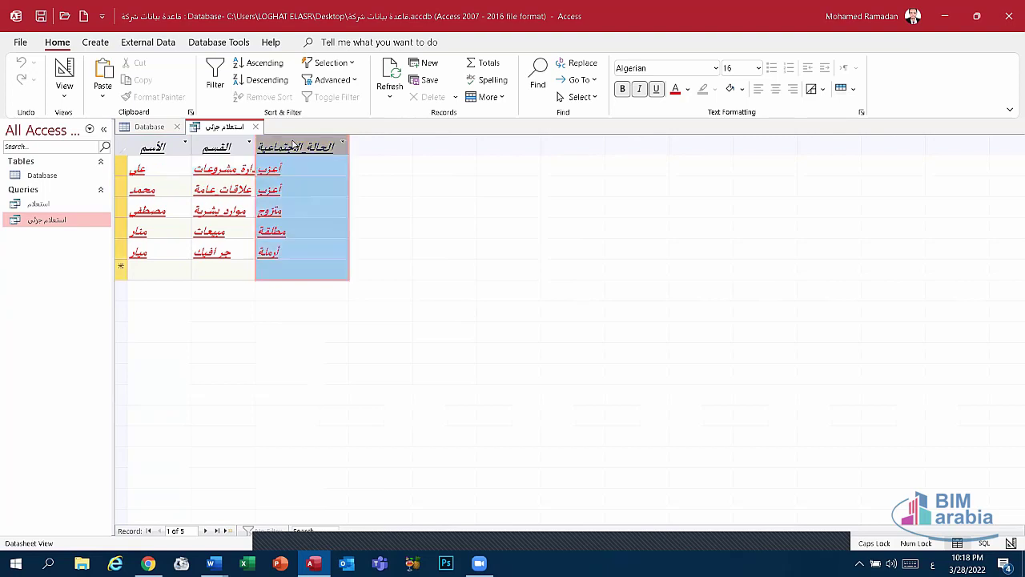
{"action": "left_click", "coordinate": [222, 189]}
Autofit the القسم and الأسم columns, then open the Database table.
{"action": "left_click", "coordinate": [250, 141]}
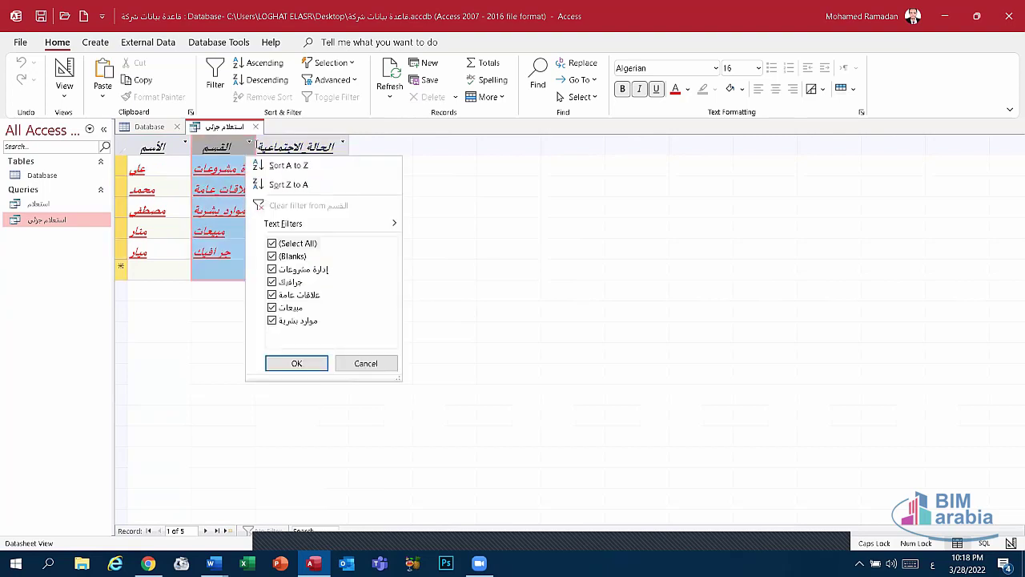
{"action": "left_click", "coordinate": [223, 146]}
{"action": "double_click", "coordinate": [255, 146]}
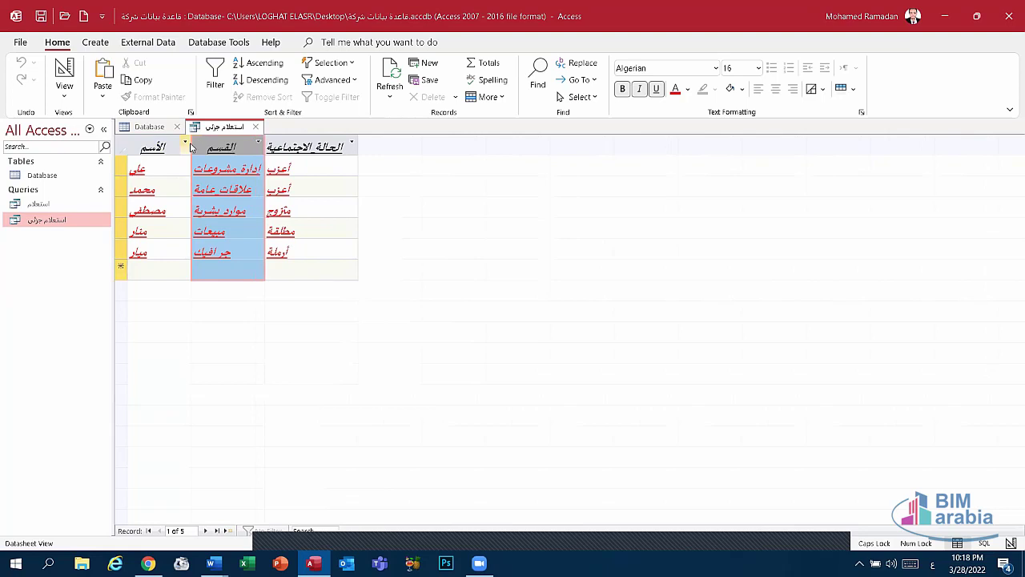
{"action": "left_click", "coordinate": [188, 146]}
{"action": "double_click", "coordinate": [192, 146]}
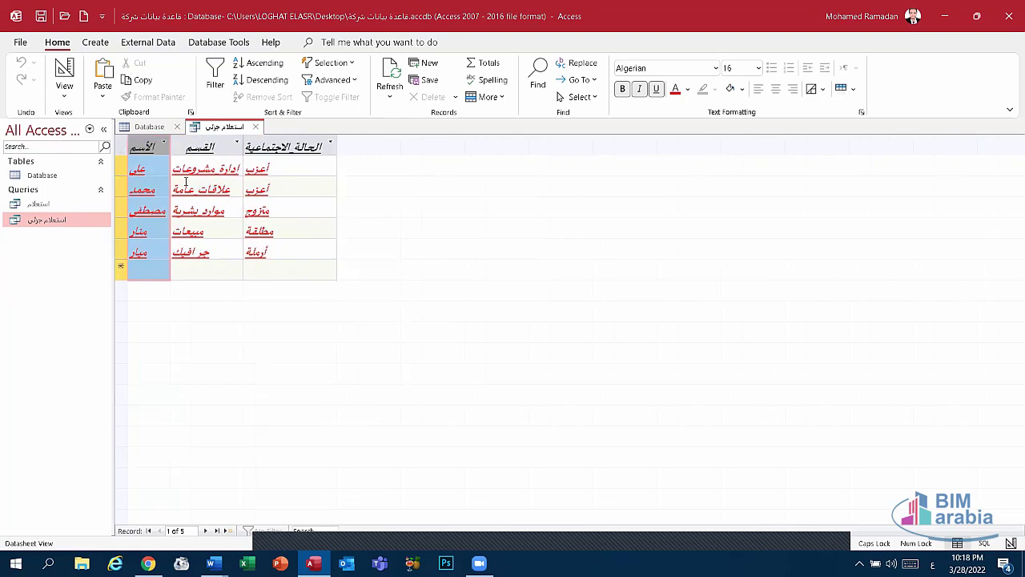
{"action": "left_click", "coordinate": [187, 189]}
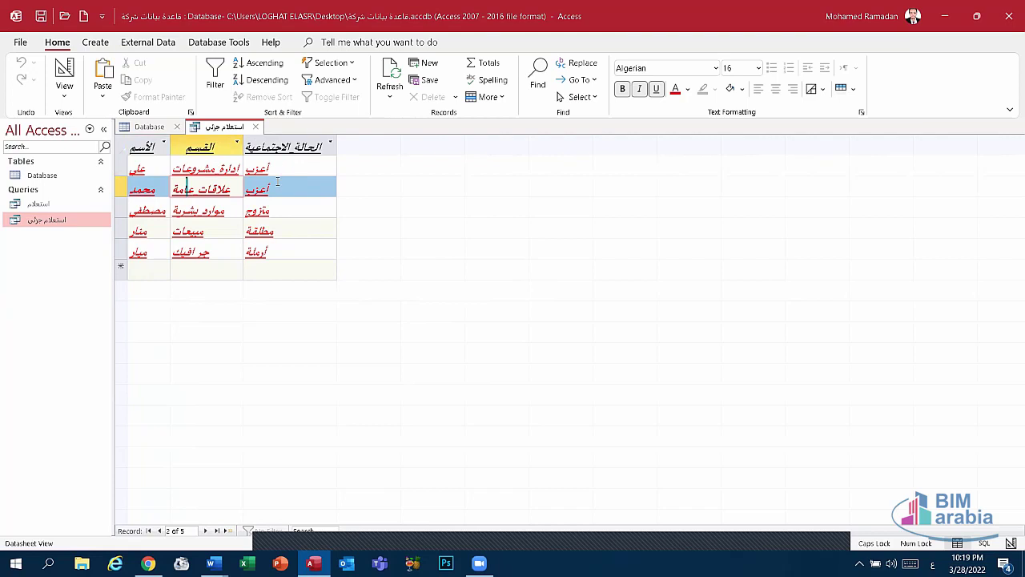
{"action": "right_click", "coordinate": [42, 175]}
{"action": "left_click", "coordinate": [388, 254]}
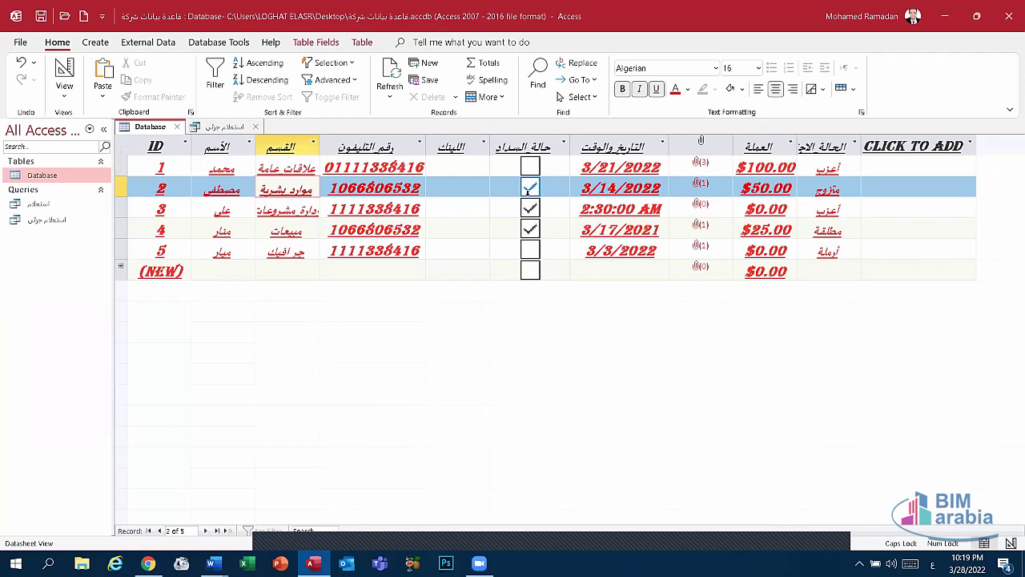
Generate a form from the Database table and change its title label to 'استمارة بيانات'.
{"action": "left_click", "coordinate": [94, 42]}
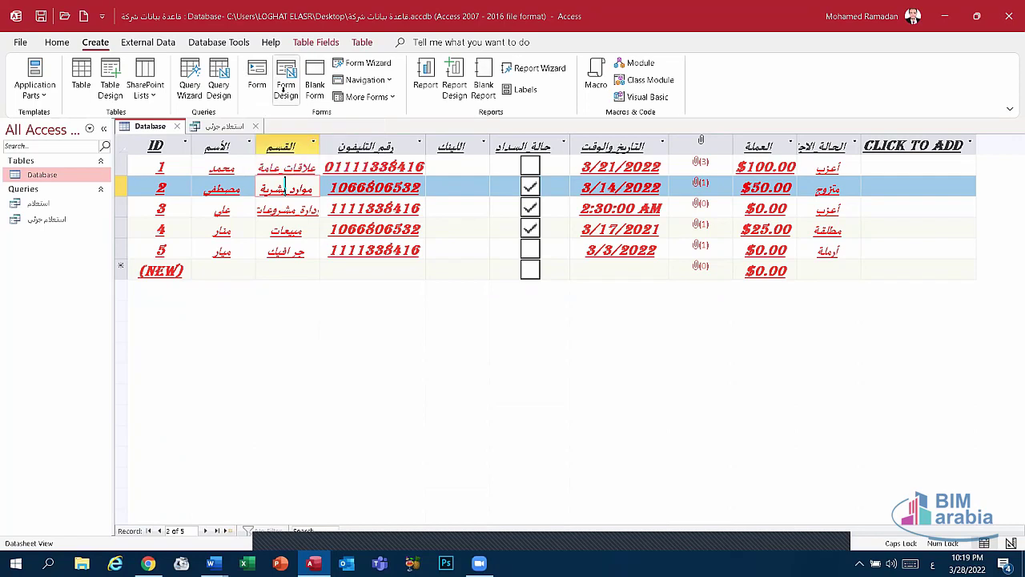
{"action": "left_click", "coordinate": [256, 76]}
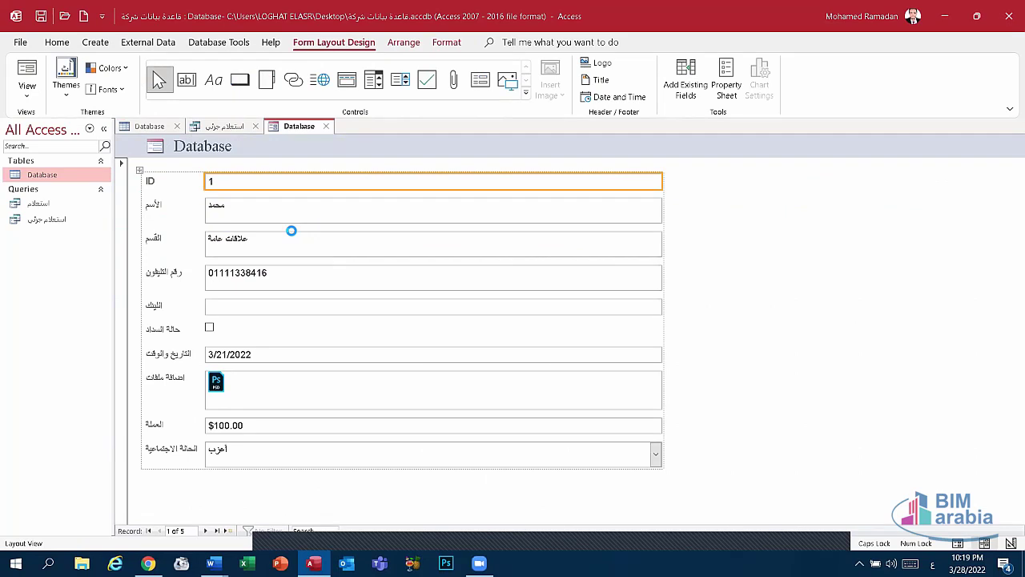
{"action": "left_click", "coordinate": [213, 152]}
{"action": "double_click", "coordinate": [233, 149]}
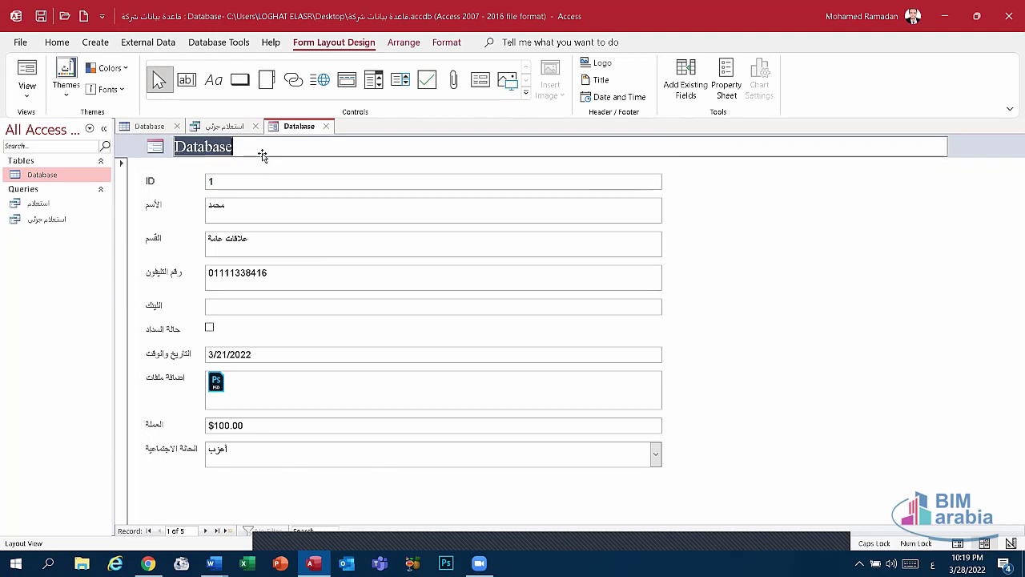
{"action": "type", "text": "قاعدة"}
{"action": "key", "text": "Caps_Lock"}
{"action": "key", "text": "BackSpace"}
{"action": "key", "text": "BackSpace"}
{"action": "key", "text": "BackSpace"}
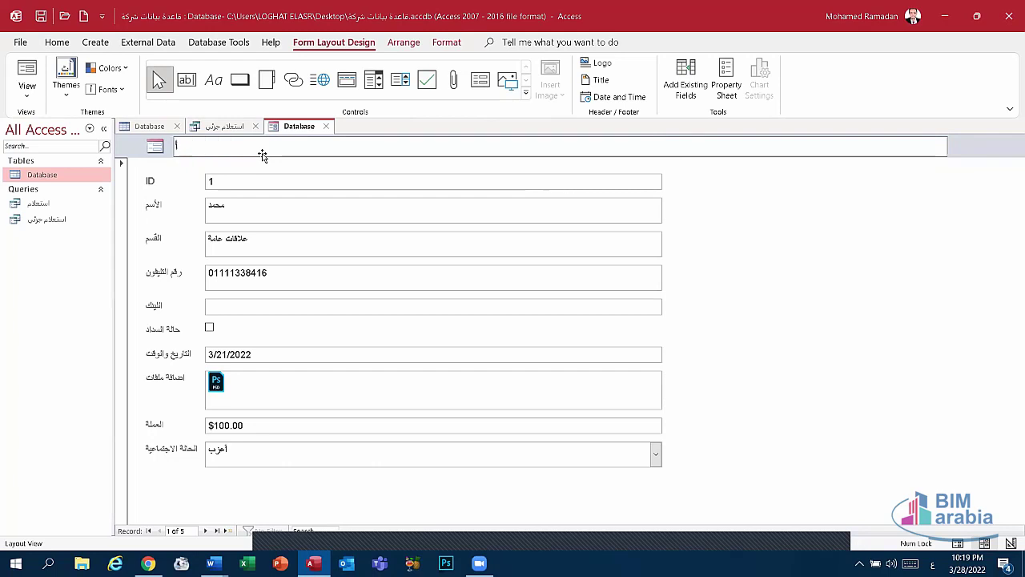
{"action": "type", "text": "استمارة"}
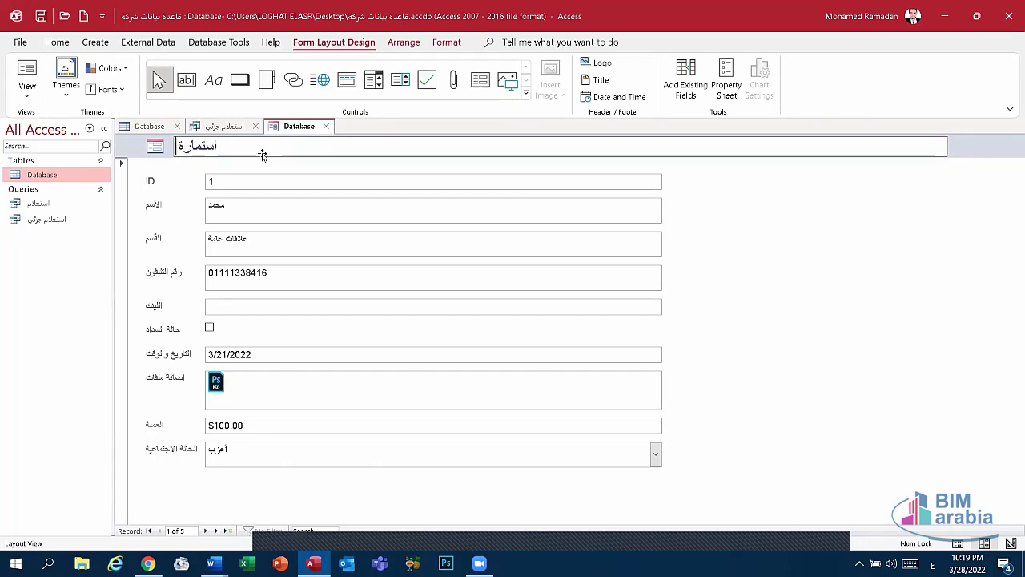
{"action": "type", "text": " بيانات"}
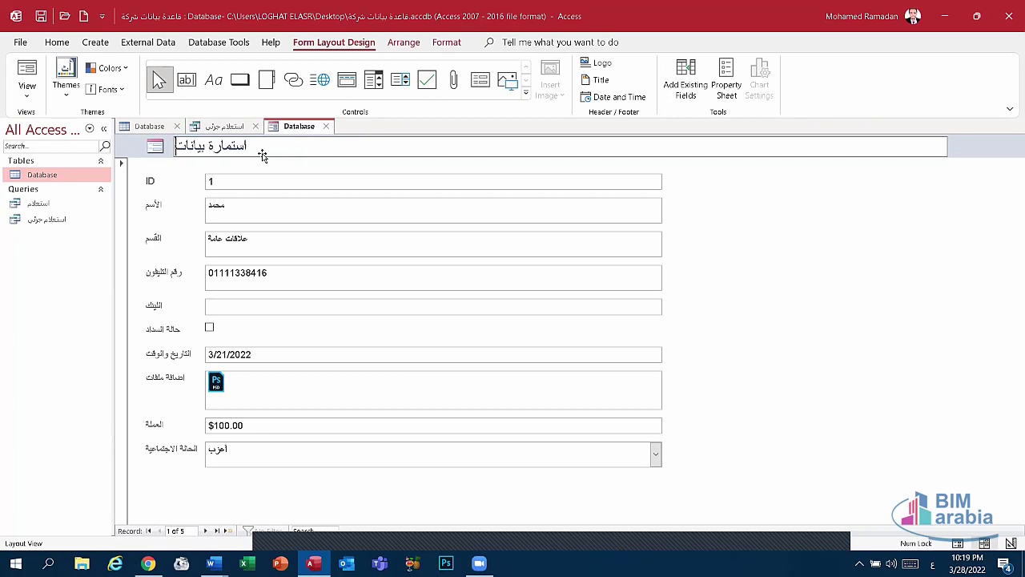
{"action": "key", "text": "Tab"}
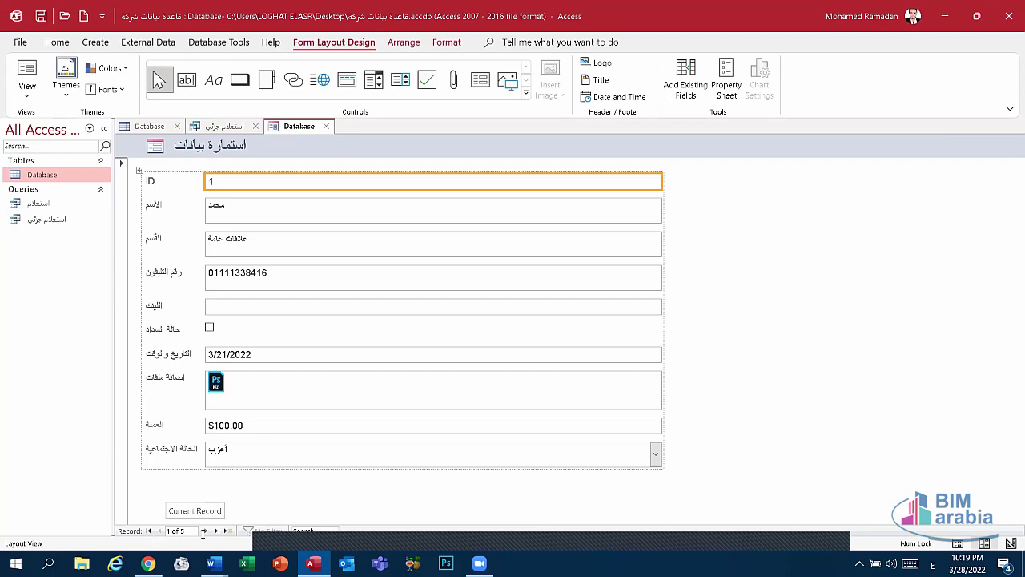
Page forward to the fourth record, then back to the third.
{"action": "left_click", "coordinate": [205, 530]}
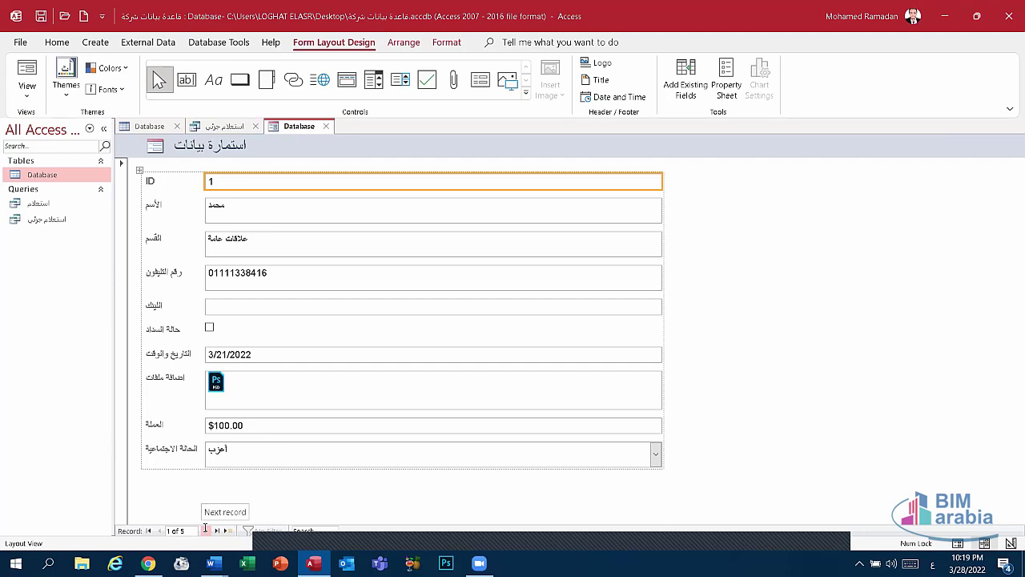
{"action": "left_click", "coordinate": [205, 529]}
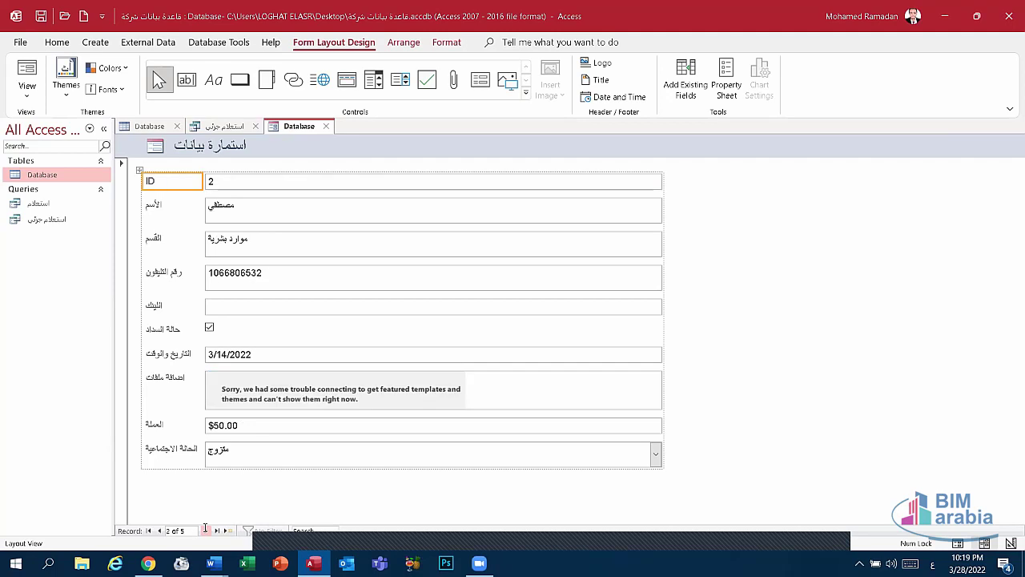
{"action": "left_click", "coordinate": [205, 528]}
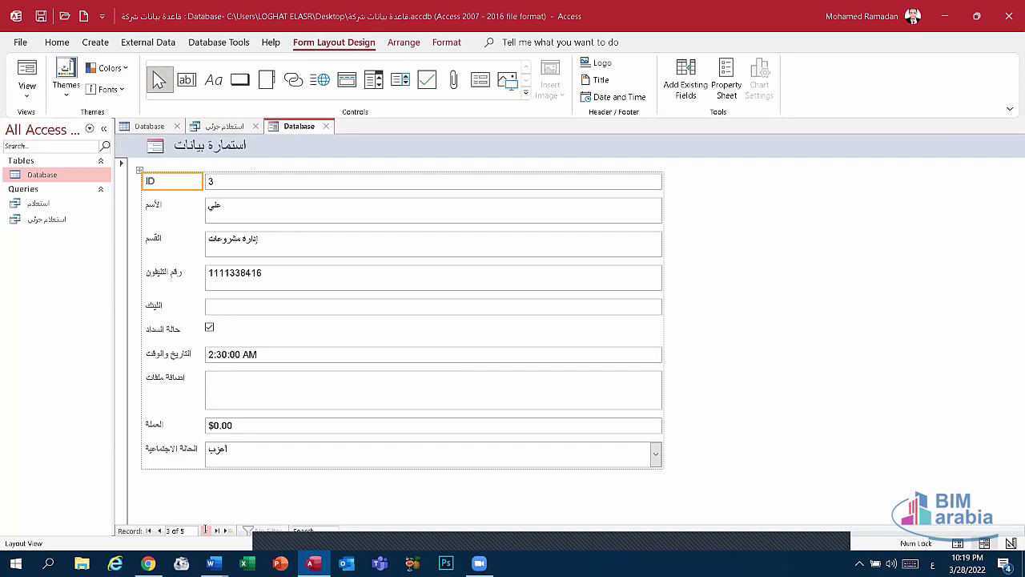
{"action": "left_click", "coordinate": [205, 530]}
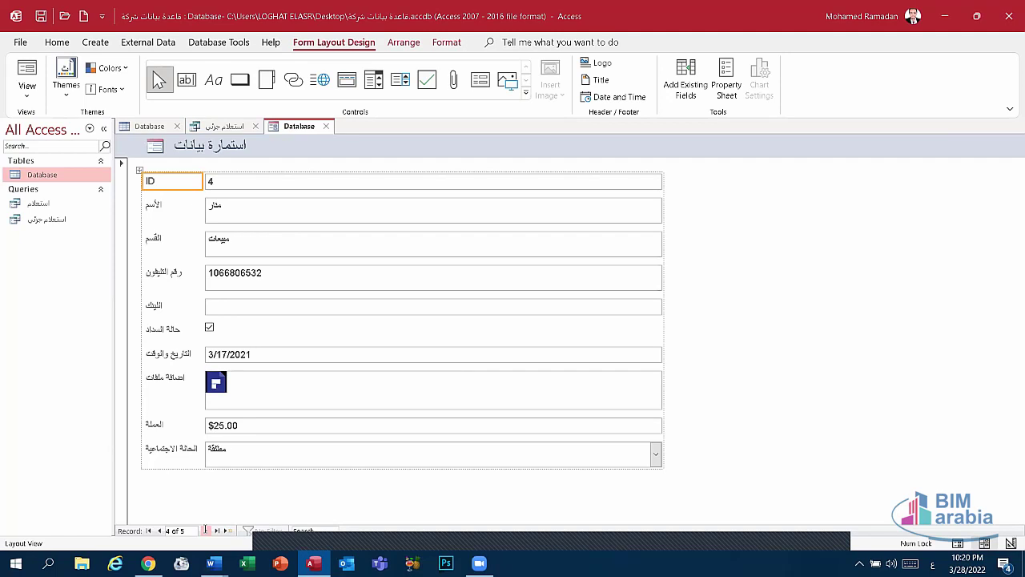
{"action": "left_click", "coordinate": [159, 530]}
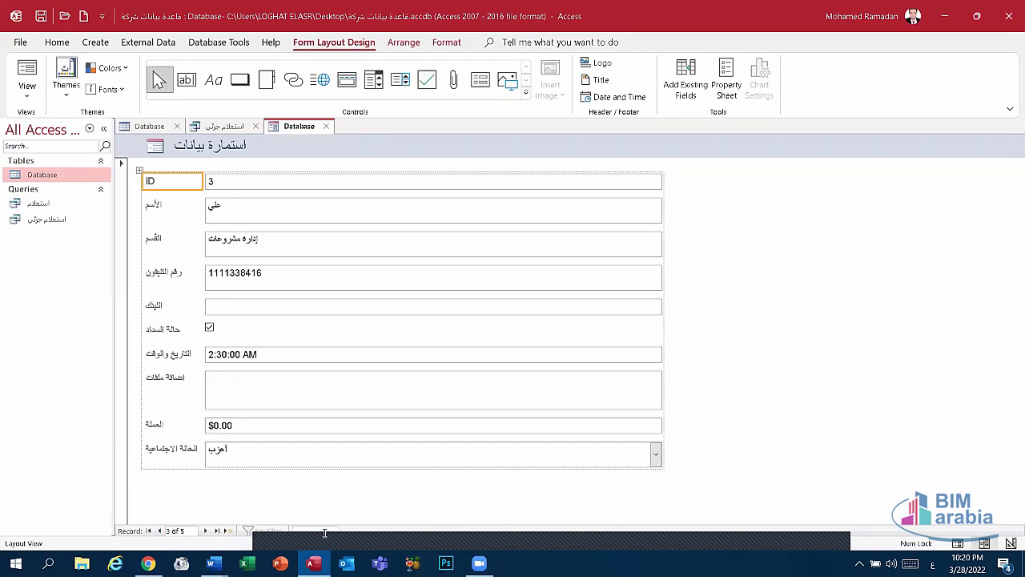
Search for محمد and select the entire field layout.
{"action": "type", "text": "محمد"}
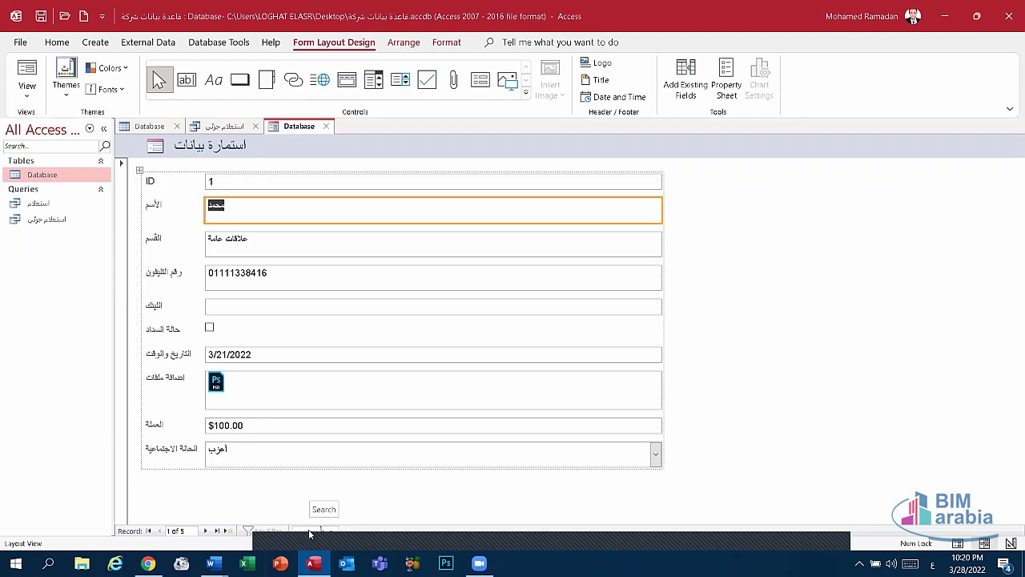
{"action": "key", "text": "Tab"}
{"action": "left_click", "coordinate": [327, 202]}
{"action": "left_click", "coordinate": [314, 181]}
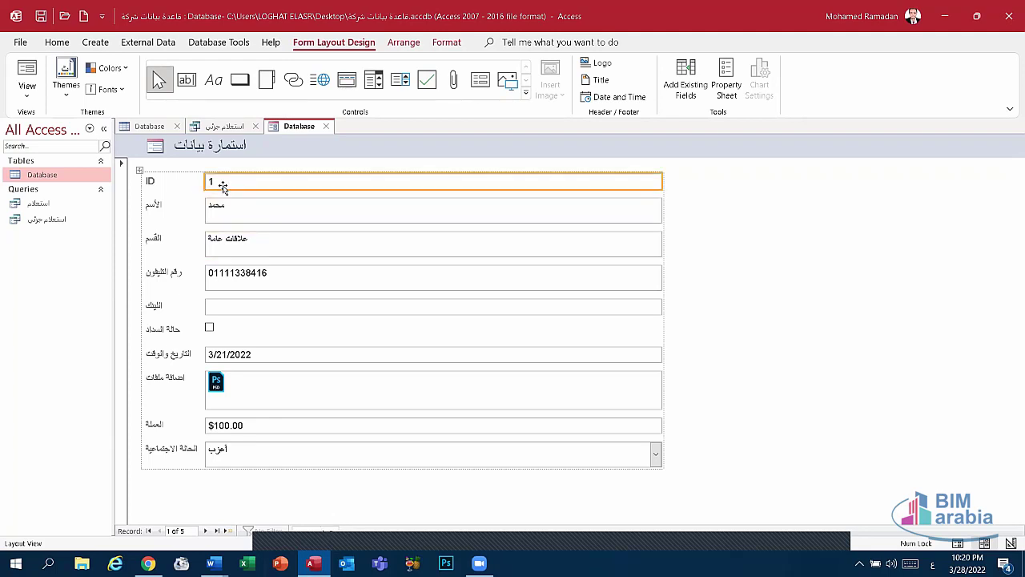
{"action": "left_click", "coordinate": [139, 170]}
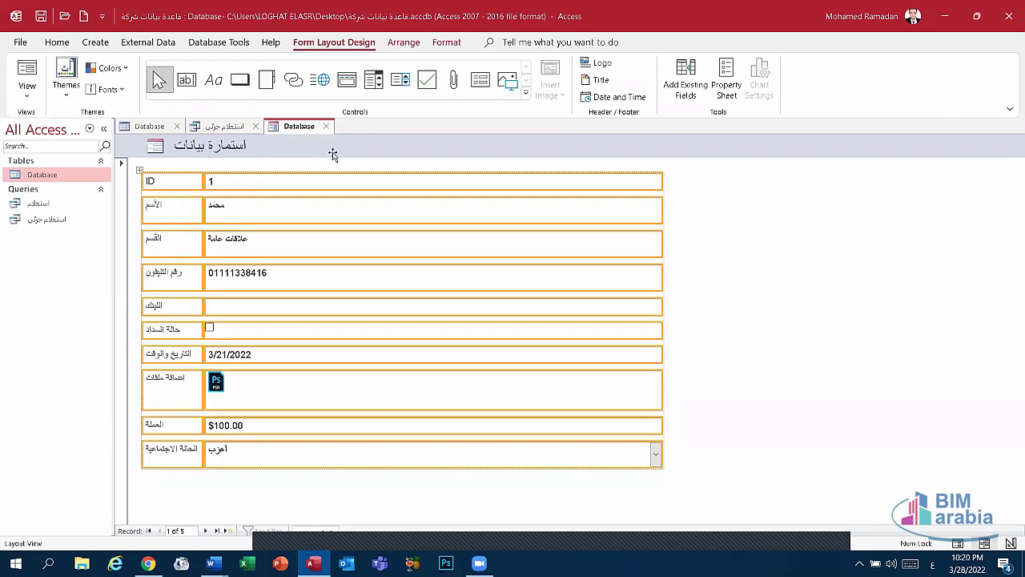
{"action": "left_click", "coordinate": [441, 46]}
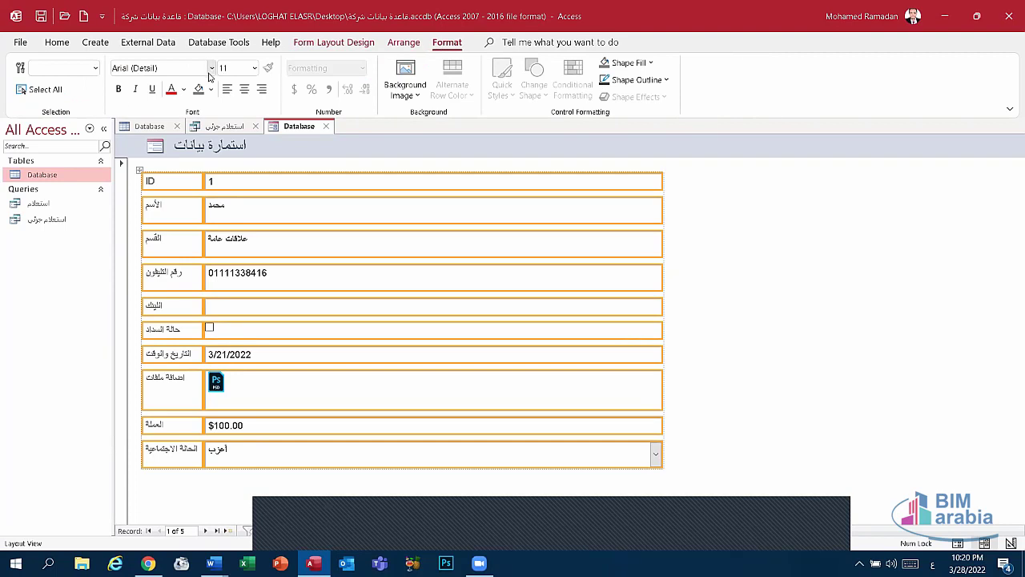
Format the form text in Algerian font, dark red, size 20.
{"action": "left_click", "coordinate": [211, 68]}
{"action": "left_click", "coordinate": [175, 367]}
{"action": "left_click", "coordinate": [170, 89]}
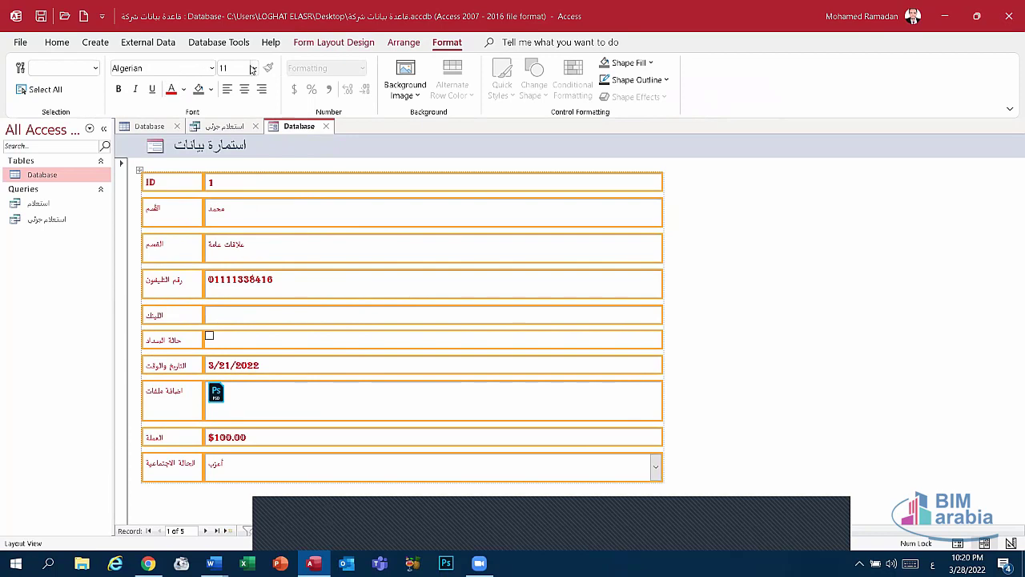
{"action": "left_click", "coordinate": [253, 68]}
{"action": "left_click", "coordinate": [230, 213]}
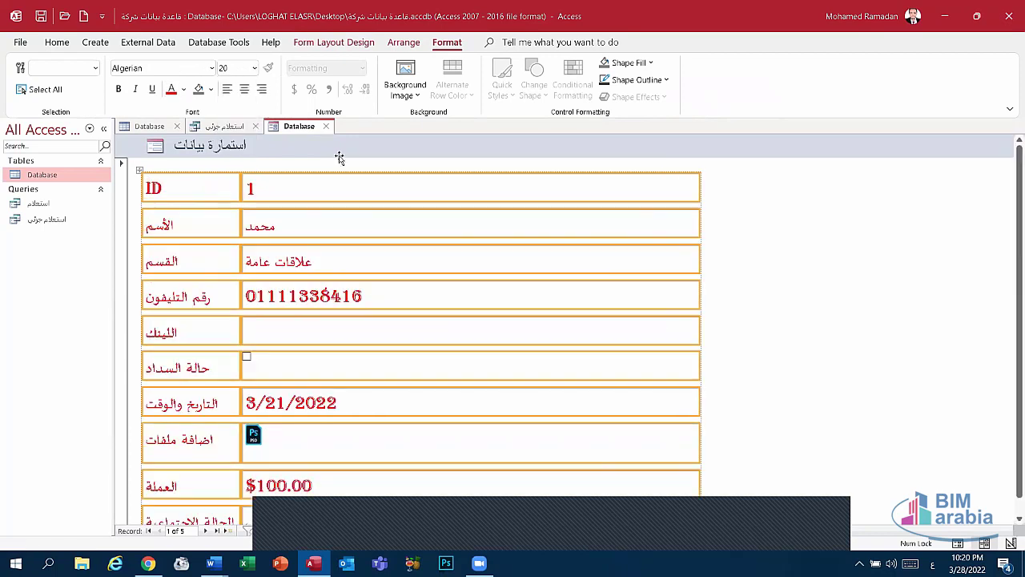
Set 1.jpg as the form background, then switch to the Marketing Agency image.
{"action": "left_click", "coordinate": [407, 83]}
{"action": "left_click", "coordinate": [415, 120]}
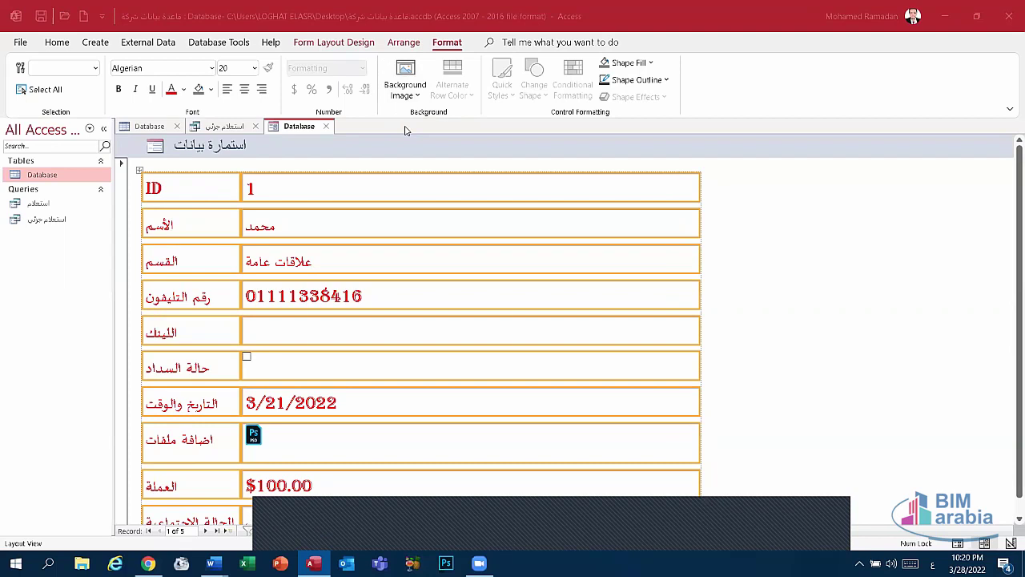
{"action": "double_click", "coordinate": [161, 165]}
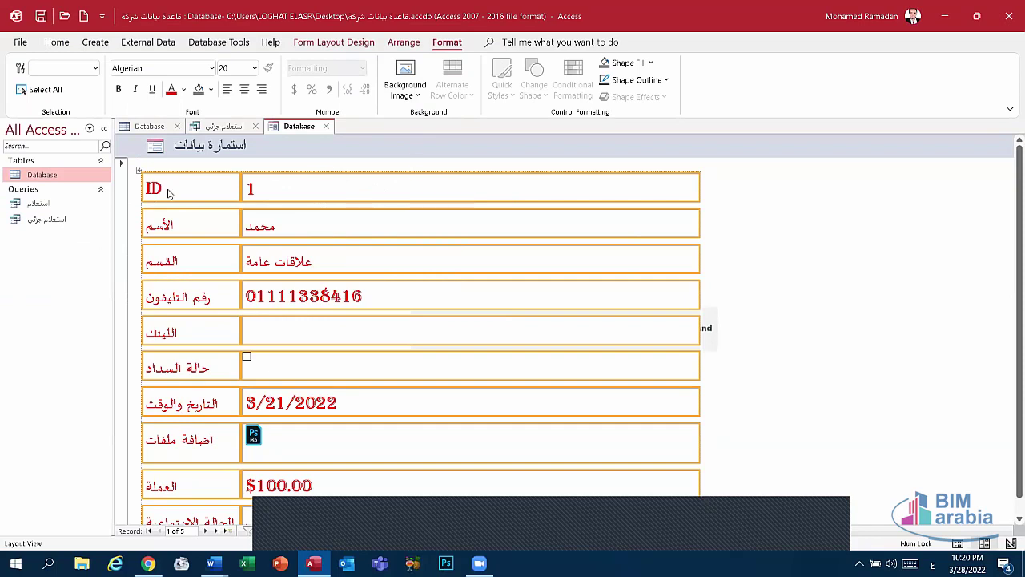
{"action": "left_click", "coordinate": [406, 84]}
{"action": "left_click", "coordinate": [383, 301]}
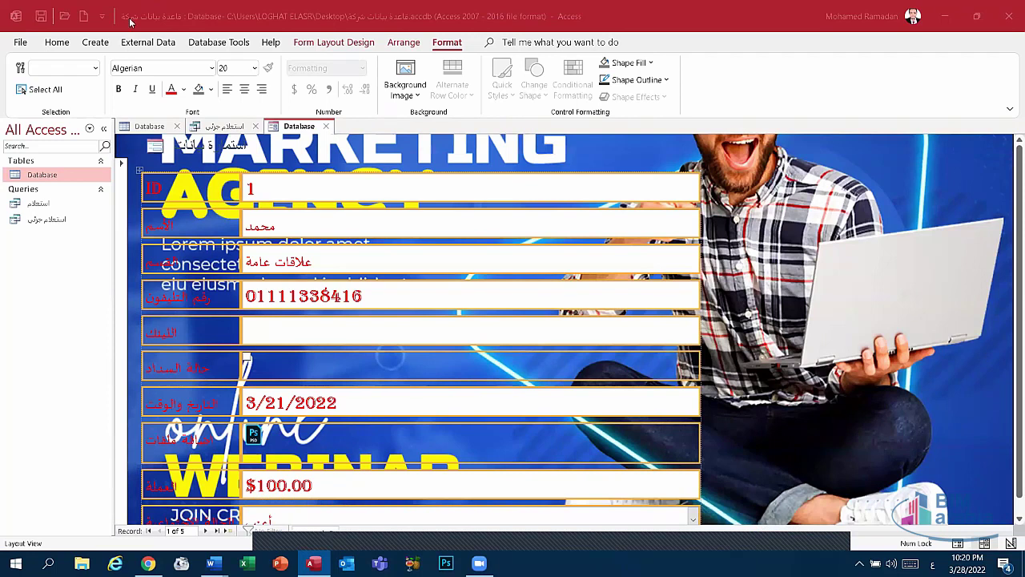
Add Undo and Redo to the Quick Access Toolbar and undo the background and size 20.
{"action": "left_click", "coordinate": [103, 16]}
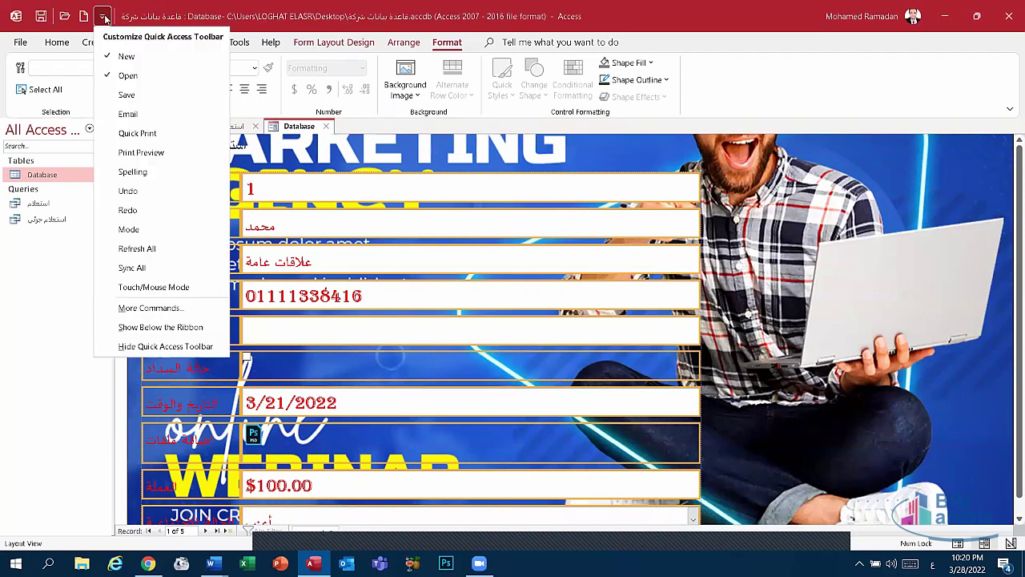
{"action": "left_click", "coordinate": [128, 191]}
{"action": "left_click", "coordinate": [126, 17]}
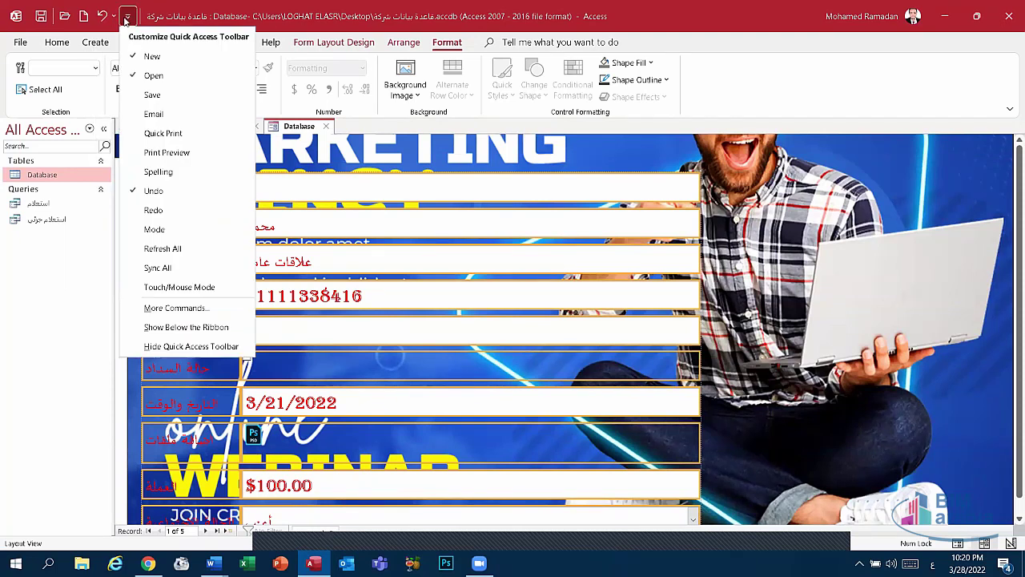
{"action": "left_click", "coordinate": [151, 209]}
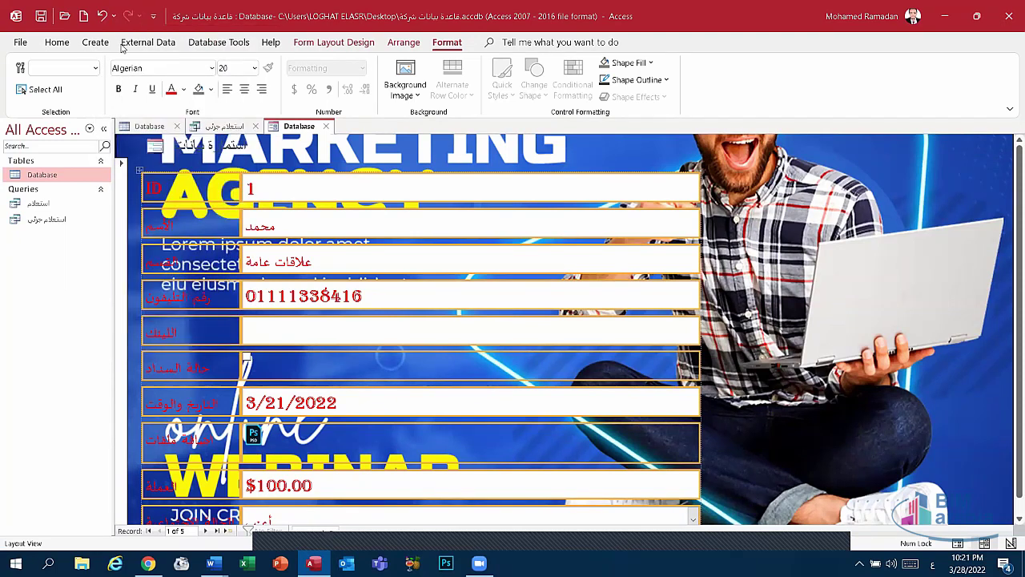
{"action": "left_click", "coordinate": [103, 16]}
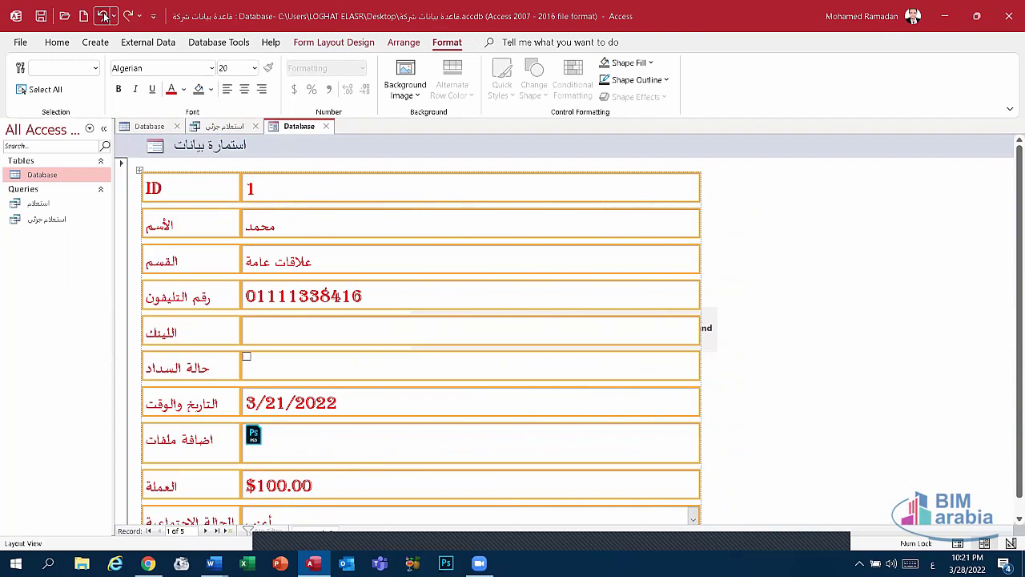
{"action": "left_click", "coordinate": [104, 16]}
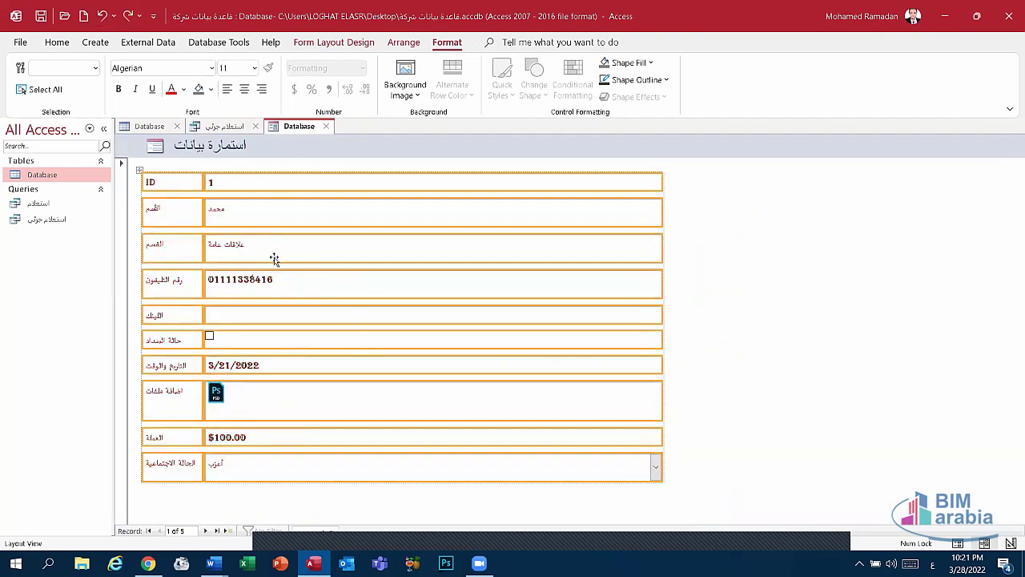
Select the form's header title for editing.
{"action": "left_click", "coordinate": [225, 149]}
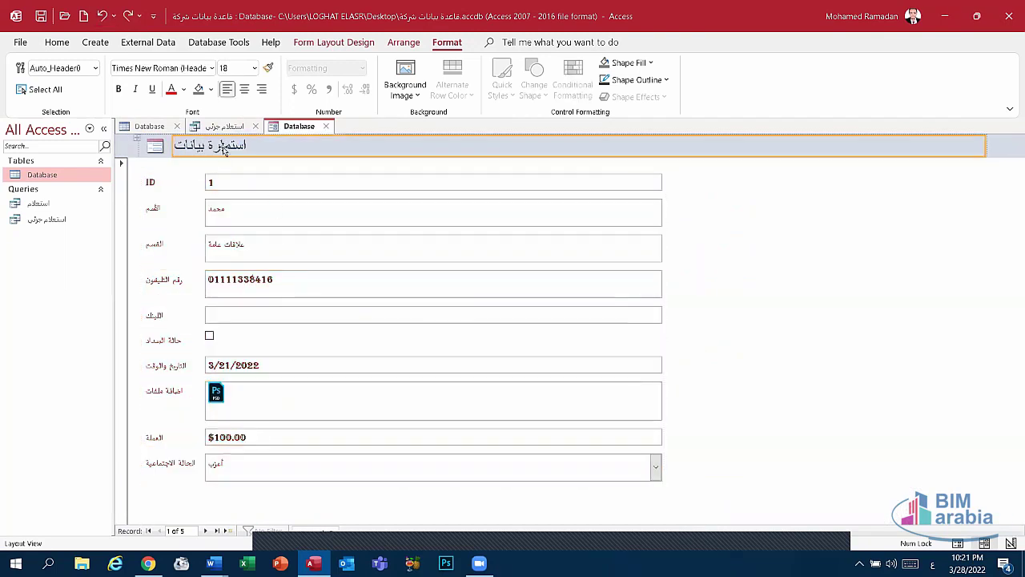
{"action": "left_click", "coordinate": [225, 149]}
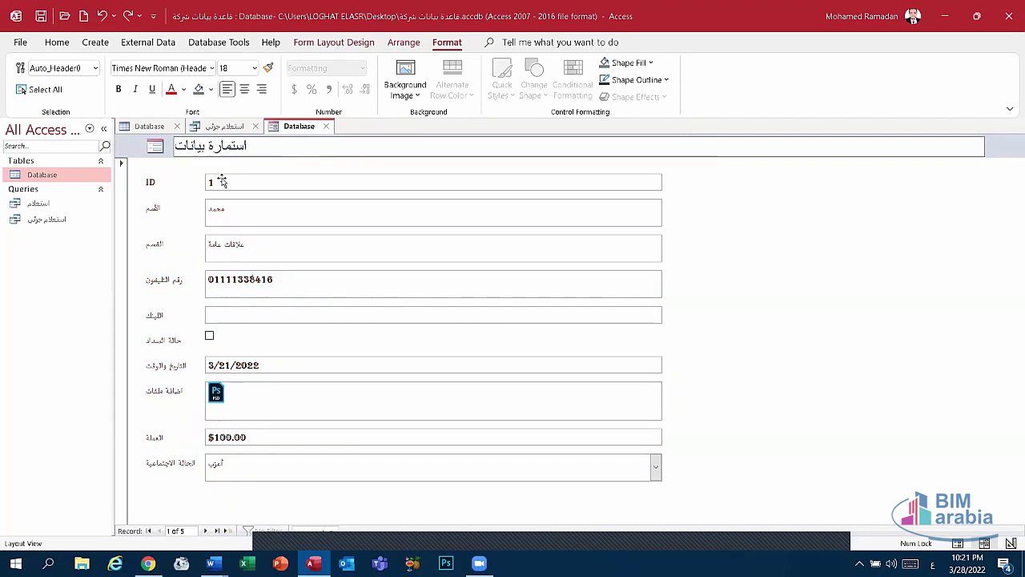
{"action": "left_click", "coordinate": [221, 181]}
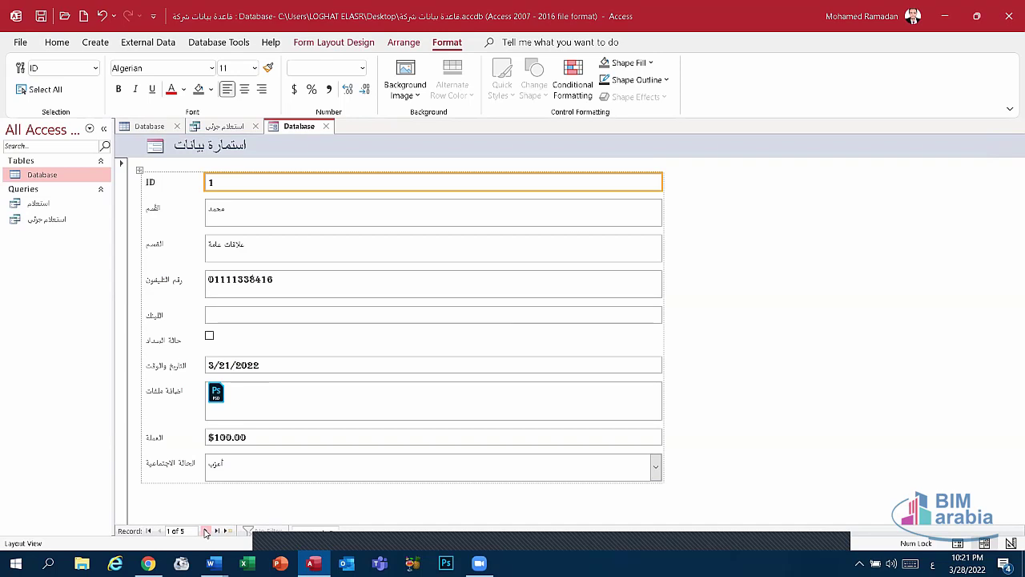
Step forward through the records, return to the first, then jump to the last.
{"action": "left_click", "coordinate": [206, 531]}
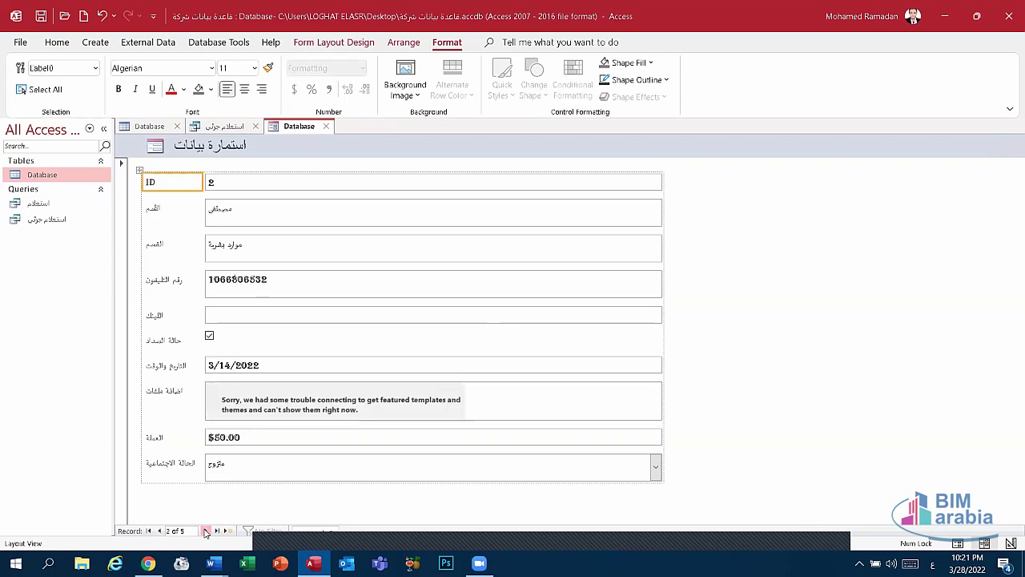
{"action": "left_click", "coordinate": [206, 531]}
{"action": "left_click", "coordinate": [205, 531]}
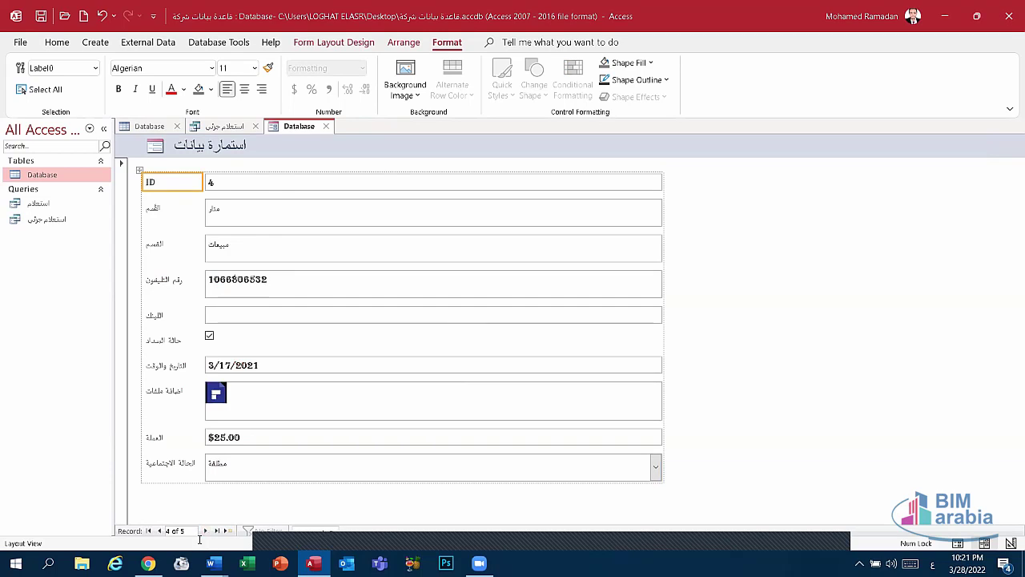
{"action": "left_click", "coordinate": [160, 531]}
{"action": "left_click", "coordinate": [161, 531]}
{"action": "left_click", "coordinate": [160, 531]}
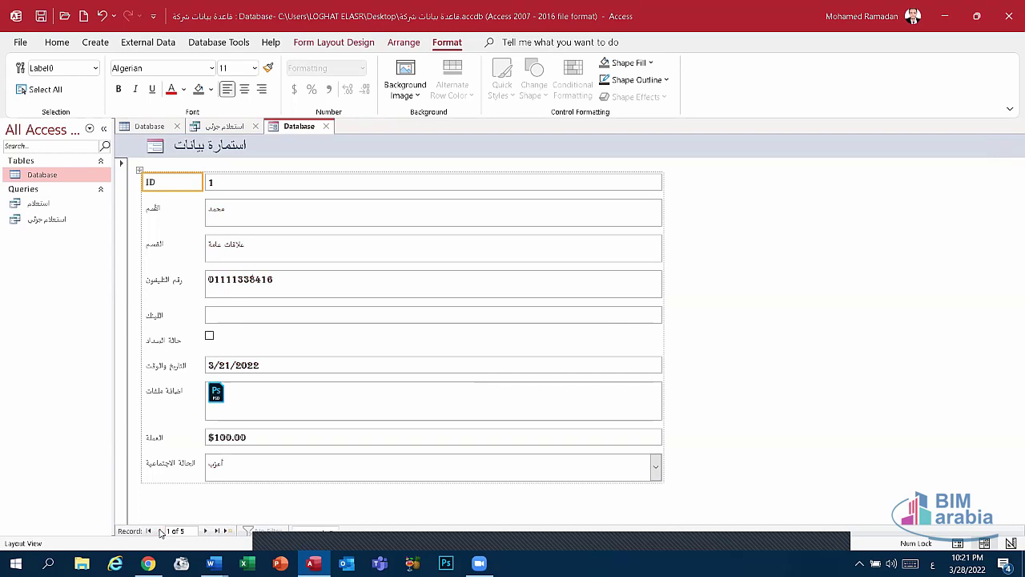
{"action": "left_click", "coordinate": [217, 531]}
{"action": "scroll", "coordinate": [275, 538], "scroll_direction": "up", "scroll_amount": 1}
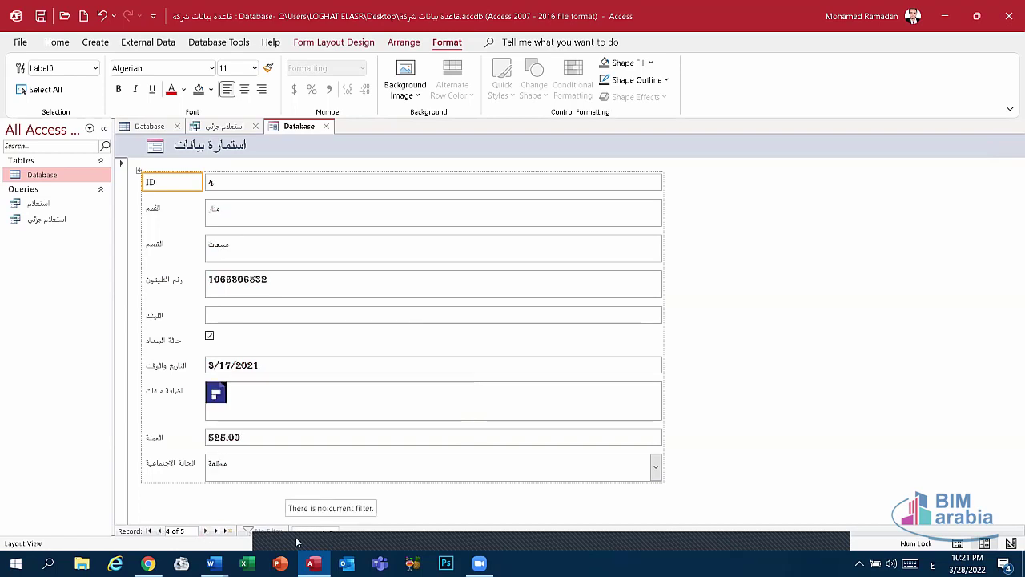
Search the records for مدير and select every control in the layout.
{"action": "left_click", "coordinate": [309, 533]}
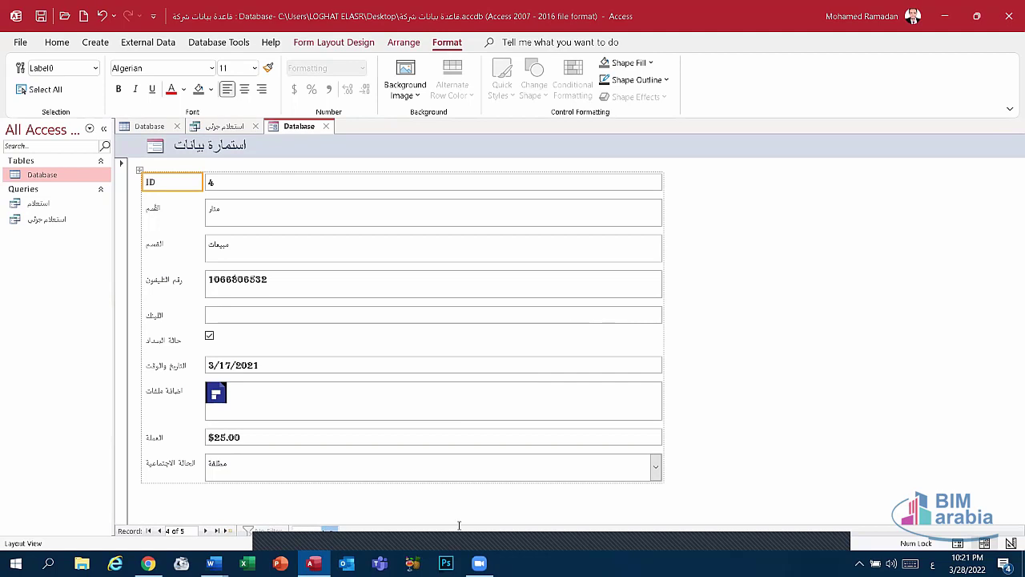
{"action": "type", "text": "مدير"}
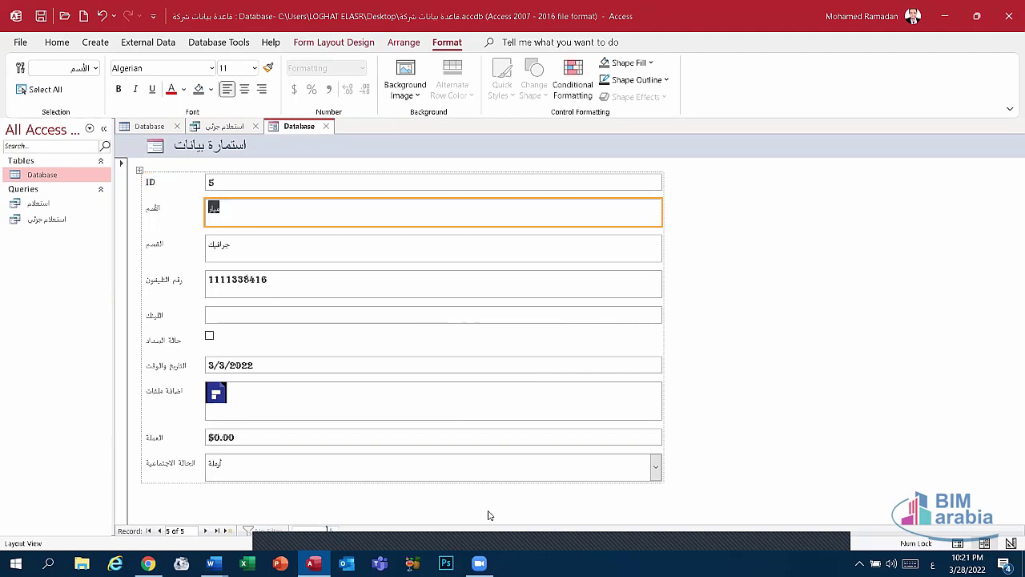
{"action": "left_click", "coordinate": [300, 321]}
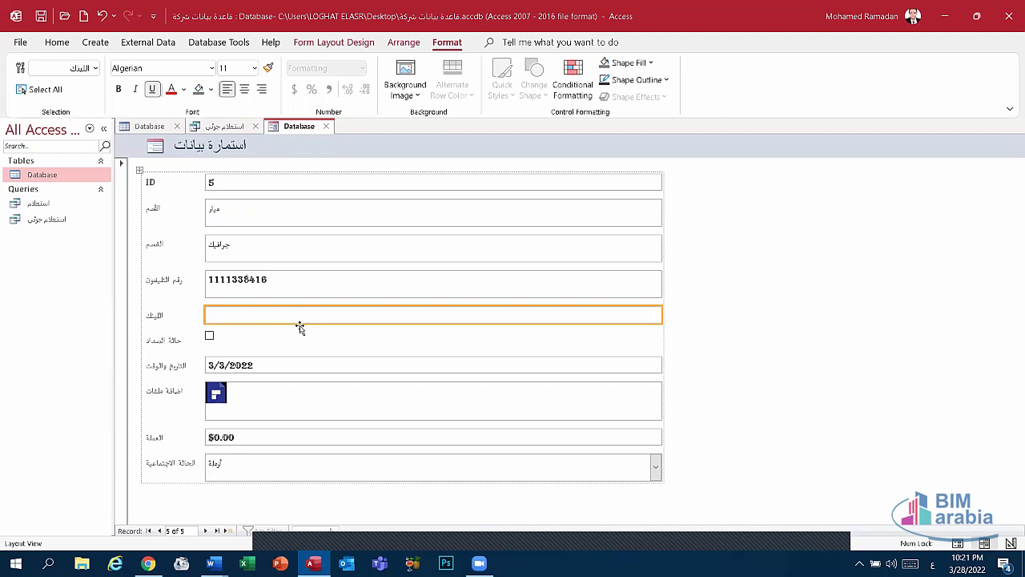
{"action": "left_click", "coordinate": [140, 169]}
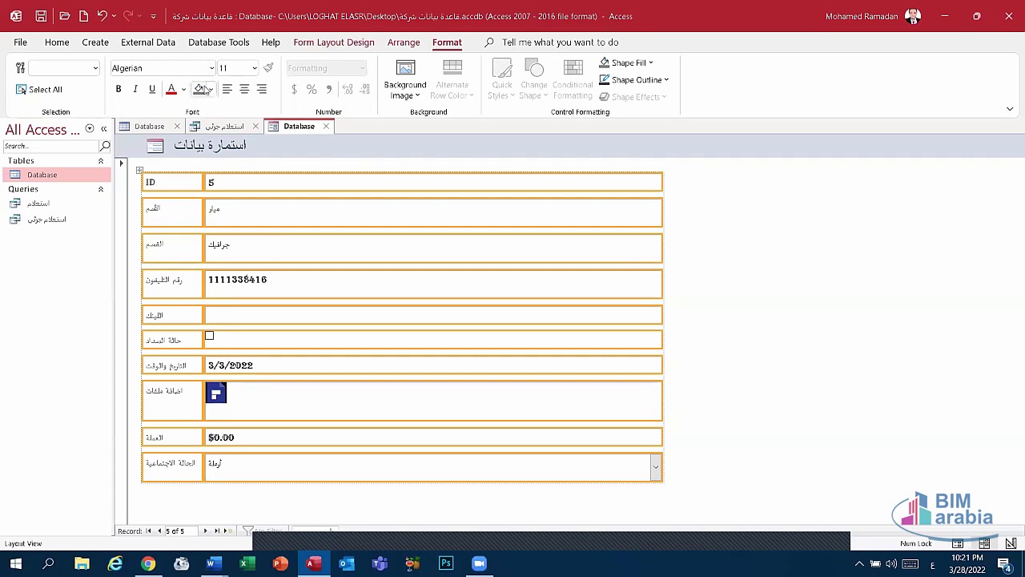
Give the selected controls a pale blue background colour.
{"action": "left_click", "coordinate": [211, 89]}
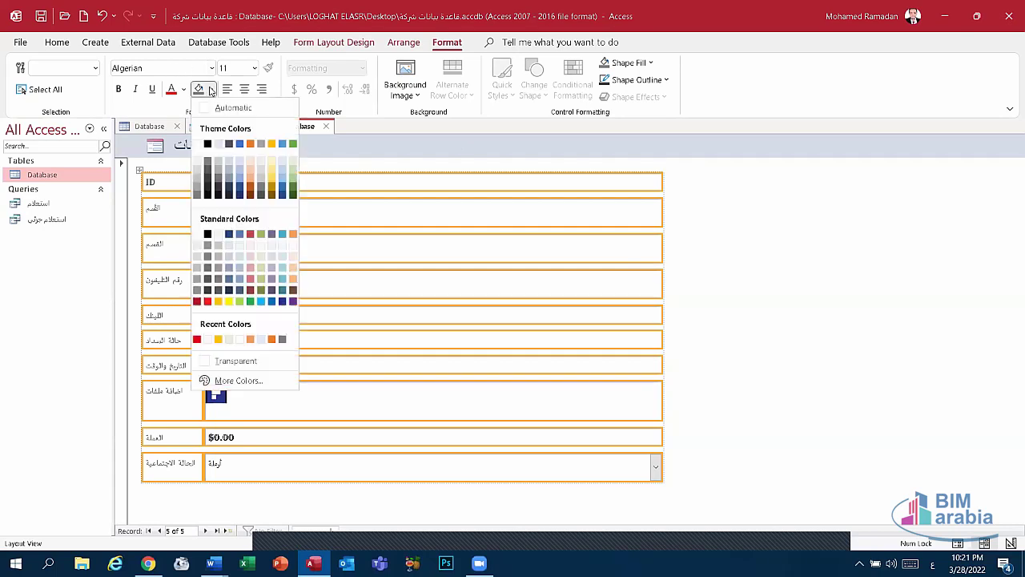
{"action": "left_click", "coordinate": [239, 182]}
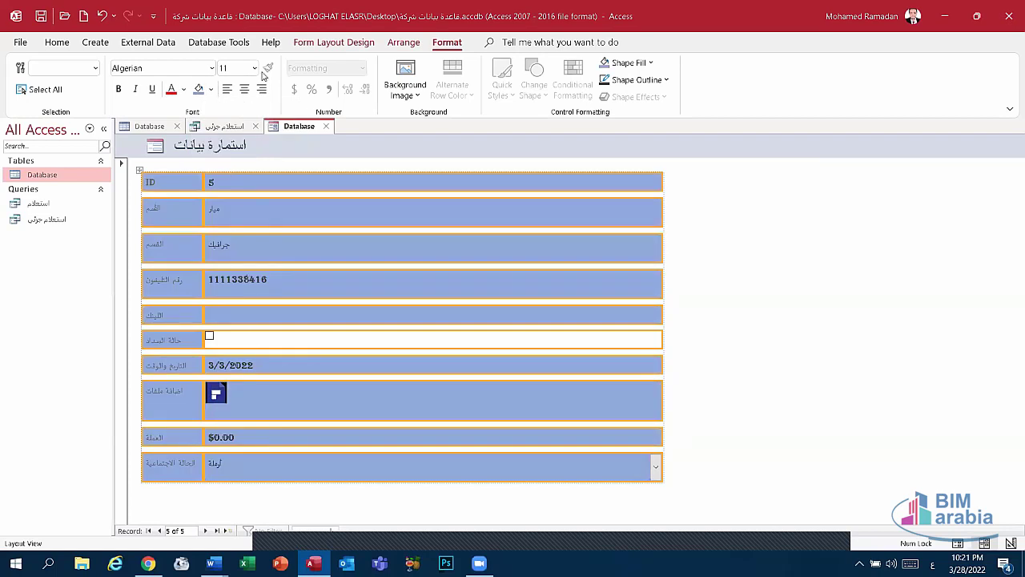
{"action": "left_click", "coordinate": [210, 89]}
{"action": "left_click", "coordinate": [240, 164]}
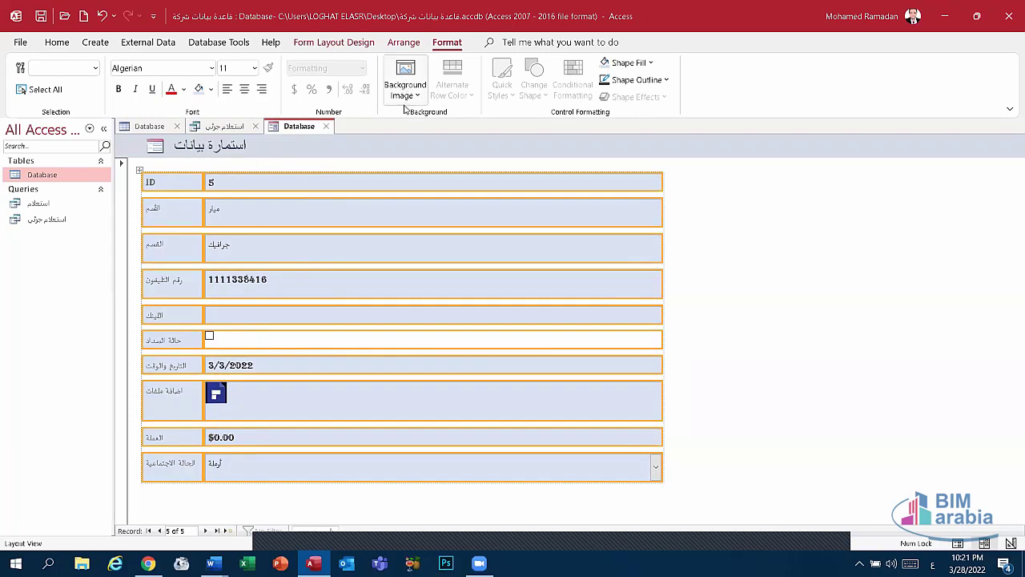
Outline the controls in red with a thick line weight.
{"action": "left_click", "coordinate": [628, 62]}
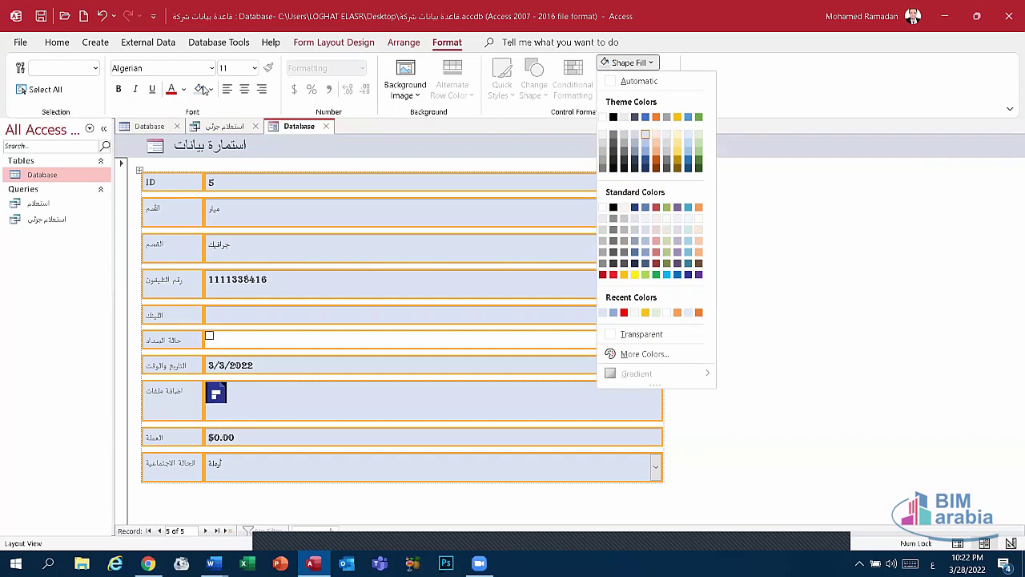
{"action": "left_click", "coordinate": [660, 64]}
{"action": "left_click", "coordinate": [664, 81]}
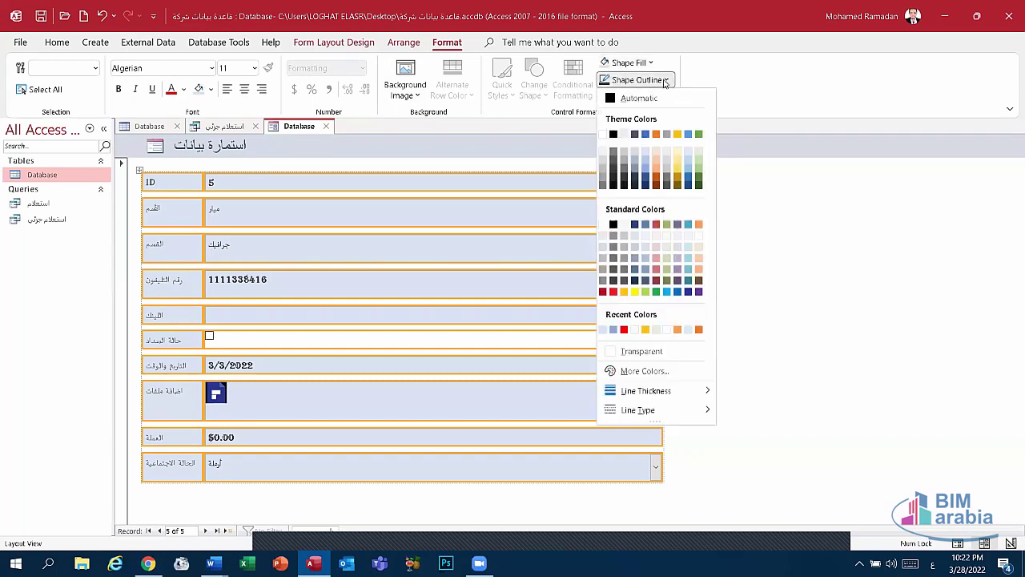
{"action": "left_click", "coordinate": [612, 292]}
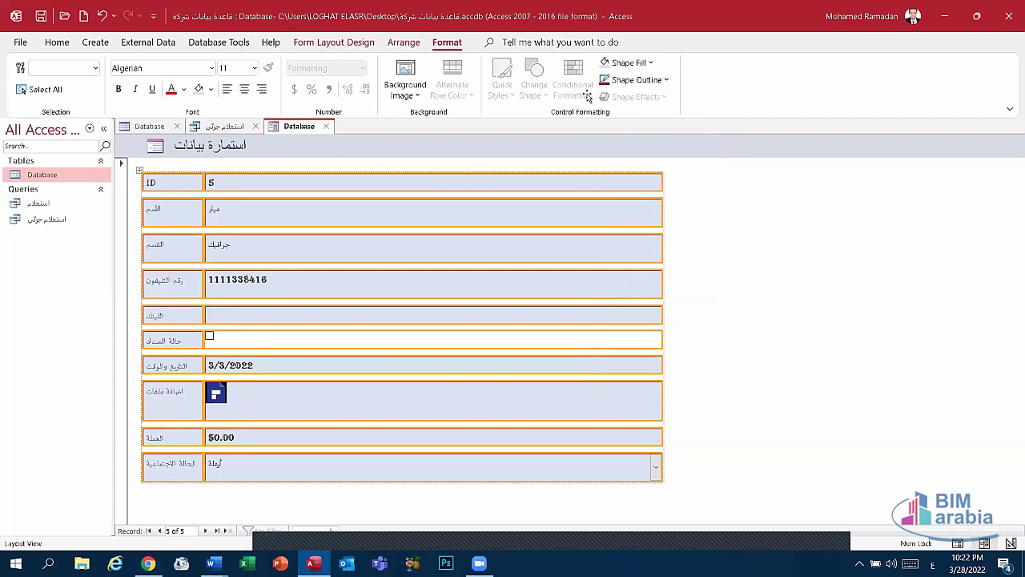
{"action": "left_click", "coordinate": [664, 80]}
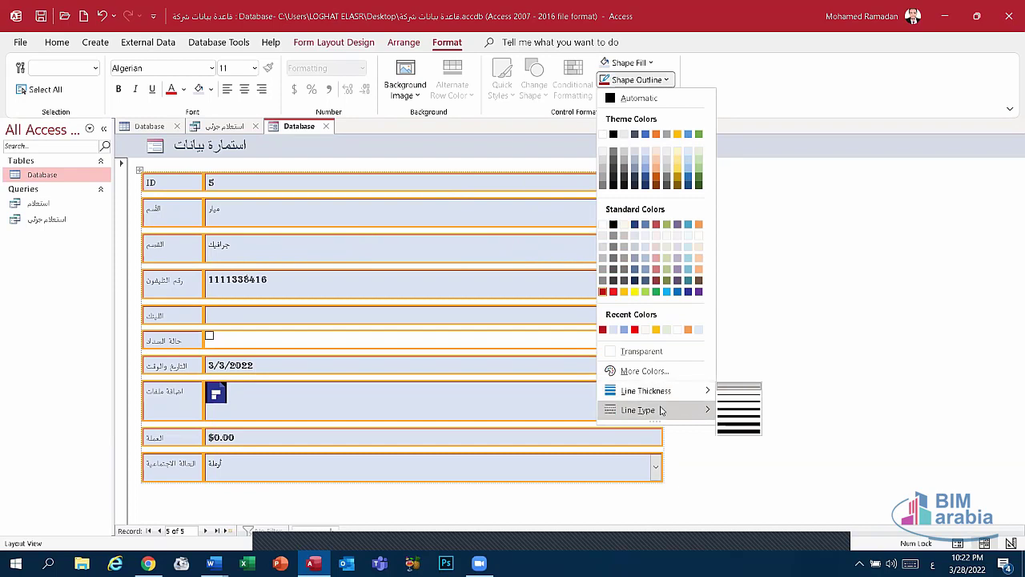
{"action": "mouse_move", "coordinate": [645, 390]}
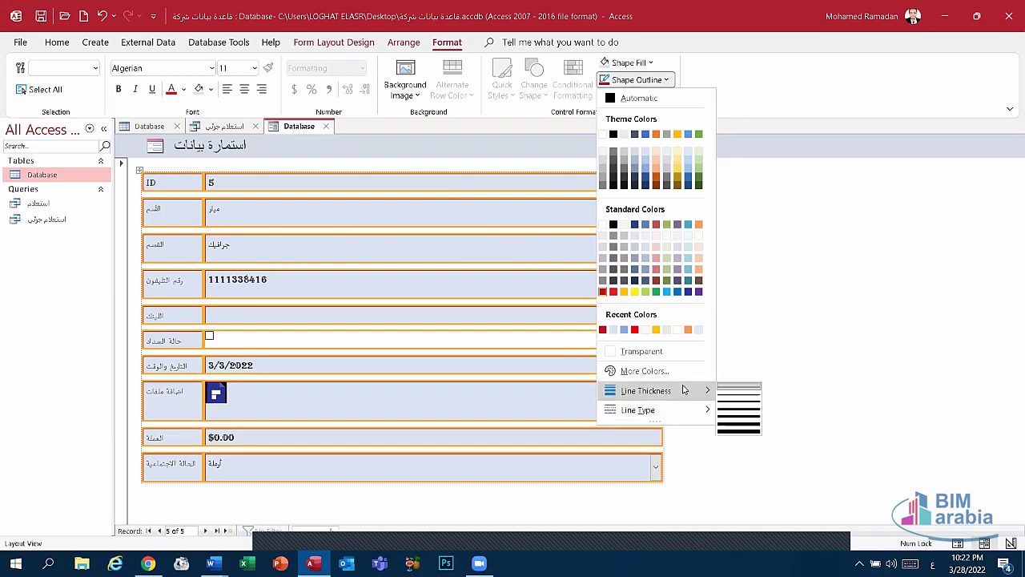
{"action": "left_click", "coordinate": [751, 429]}
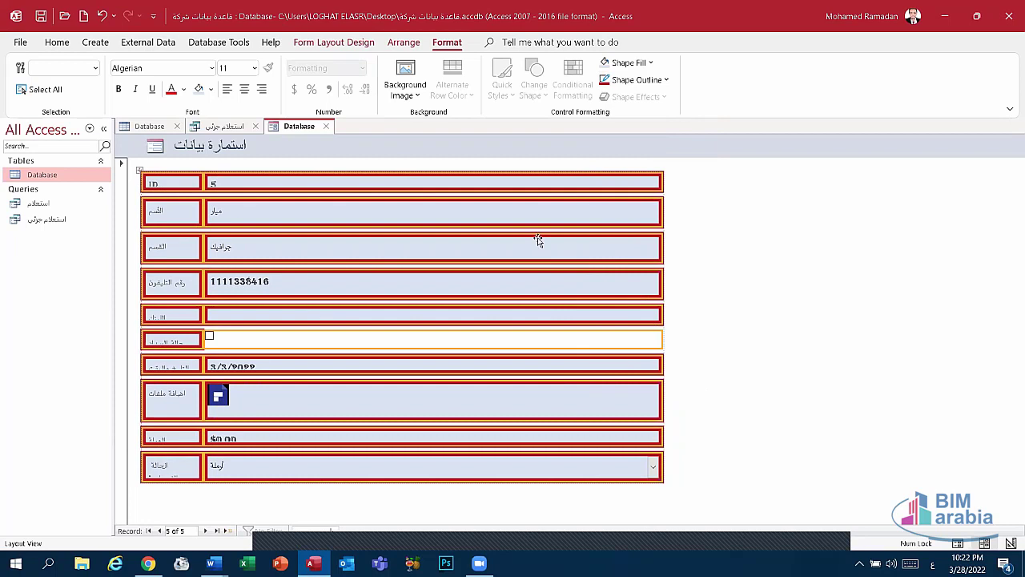
{"action": "left_click", "coordinate": [538, 240]}
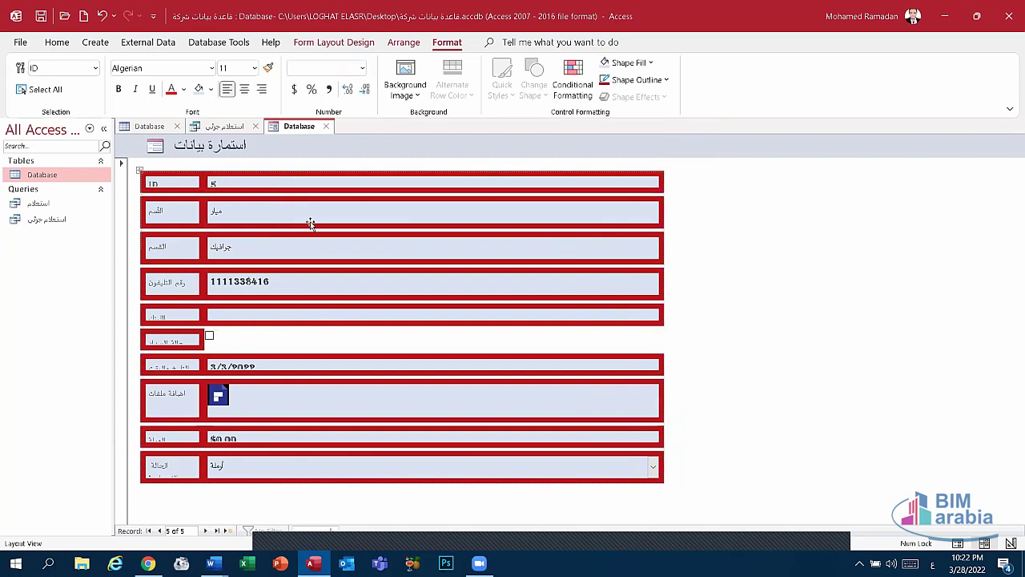
Set the marketing image as the form's background picture.
{"action": "left_click", "coordinate": [311, 224]}
{"action": "left_click", "coordinate": [405, 84]}
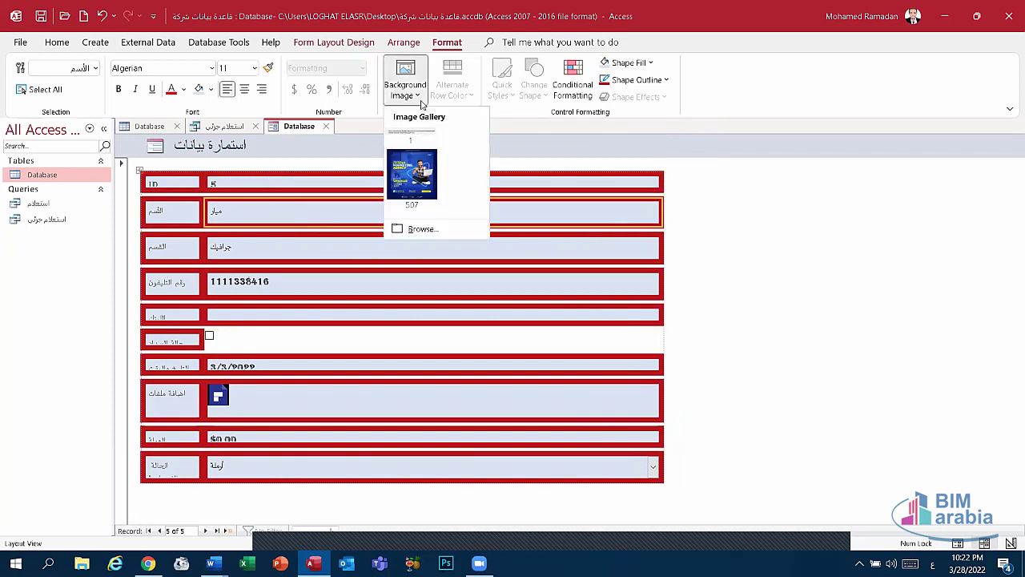
{"action": "left_click", "coordinate": [431, 183]}
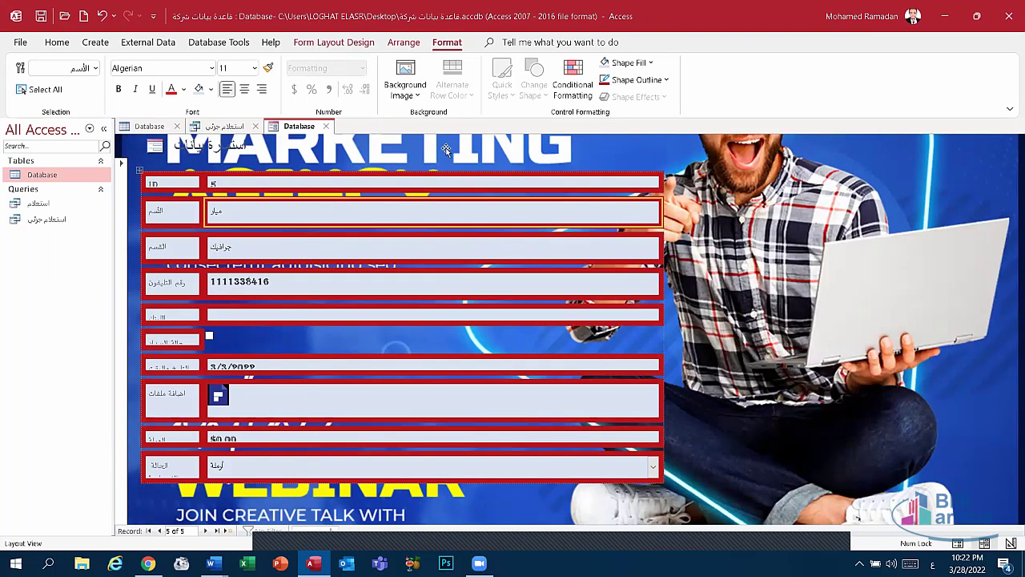
{"action": "left_click", "coordinate": [329, 181]}
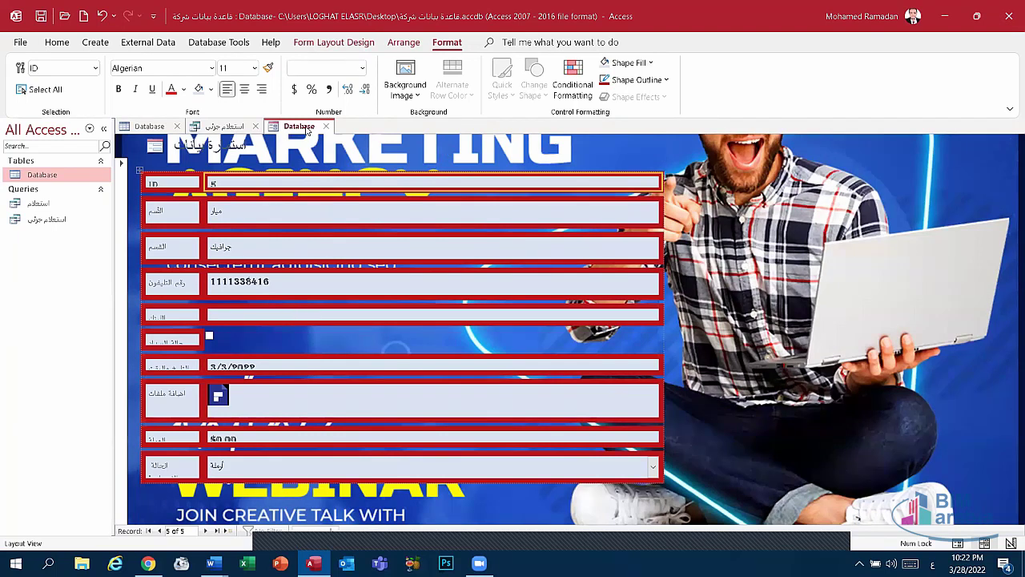
Try saving the form twice, dismissing the system locale error each time.
{"action": "right_click", "coordinate": [308, 131]}
{"action": "left_click", "coordinate": [339, 137]}
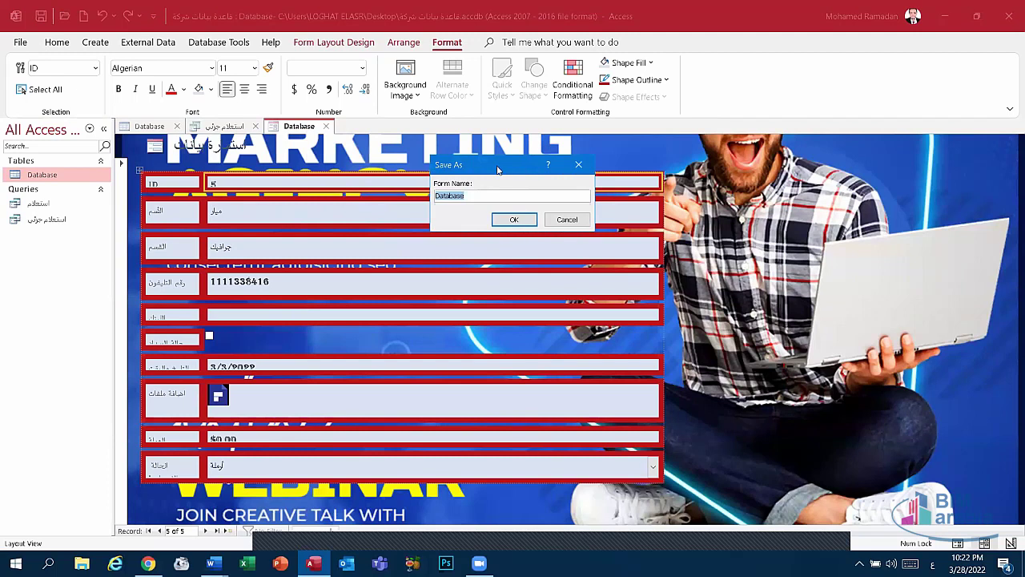
{"action": "key", "text": "BackSpace"}
{"action": "key", "text": "Return"}
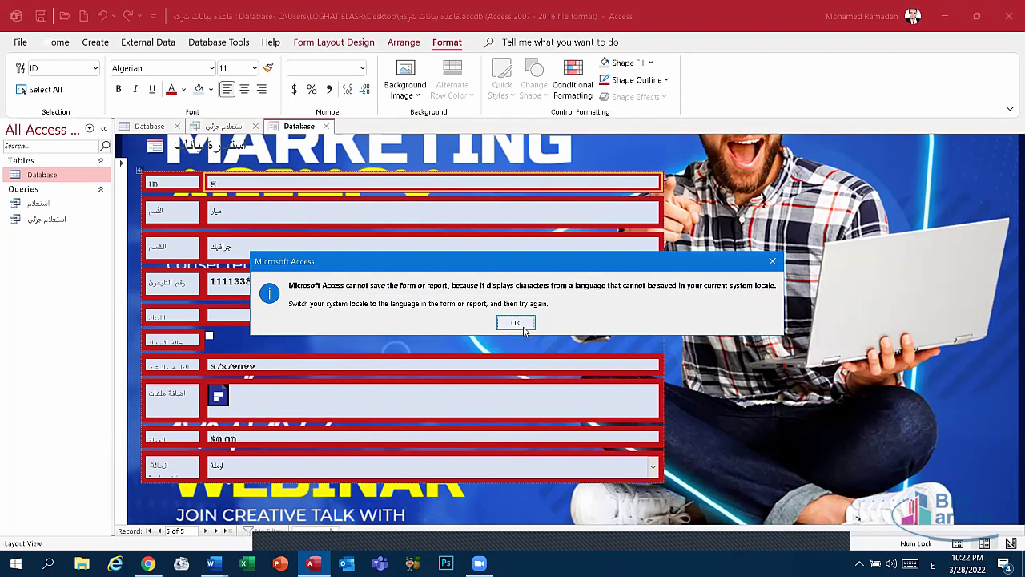
{"action": "left_click", "coordinate": [522, 325]}
{"action": "right_click", "coordinate": [312, 125]}
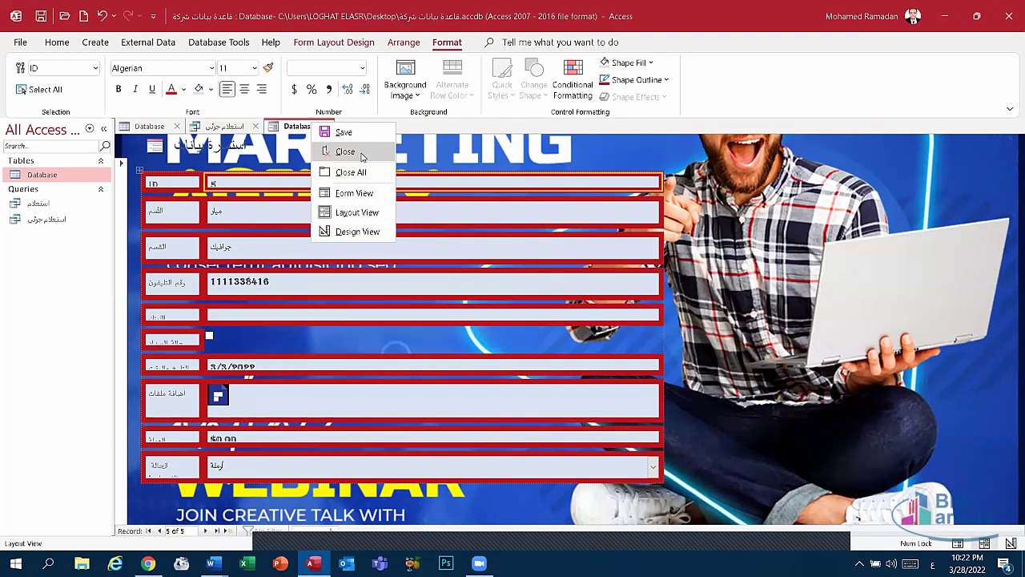
{"action": "left_click", "coordinate": [346, 132]}
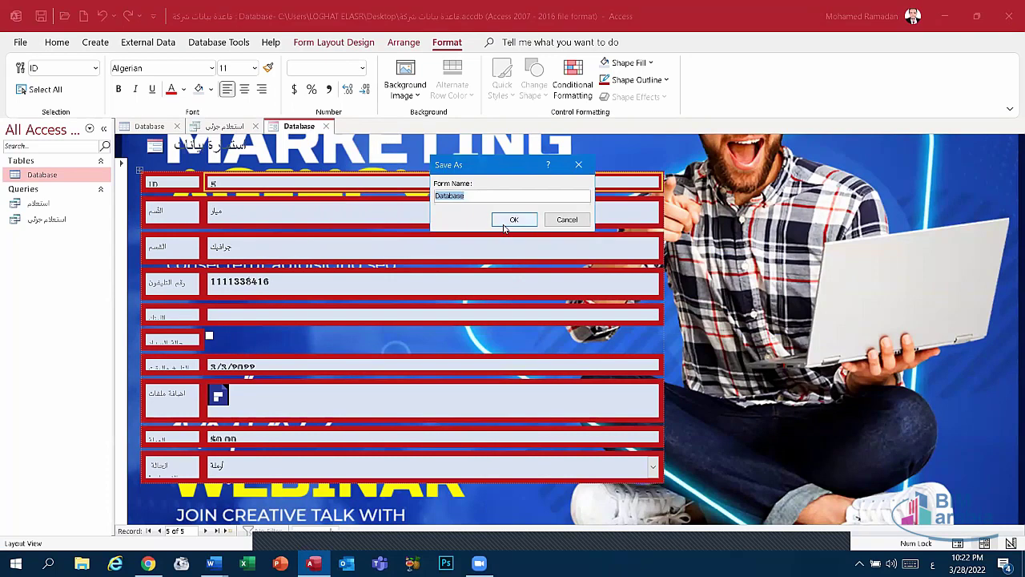
{"action": "left_click", "coordinate": [513, 220]}
{"action": "left_click", "coordinate": [515, 322]}
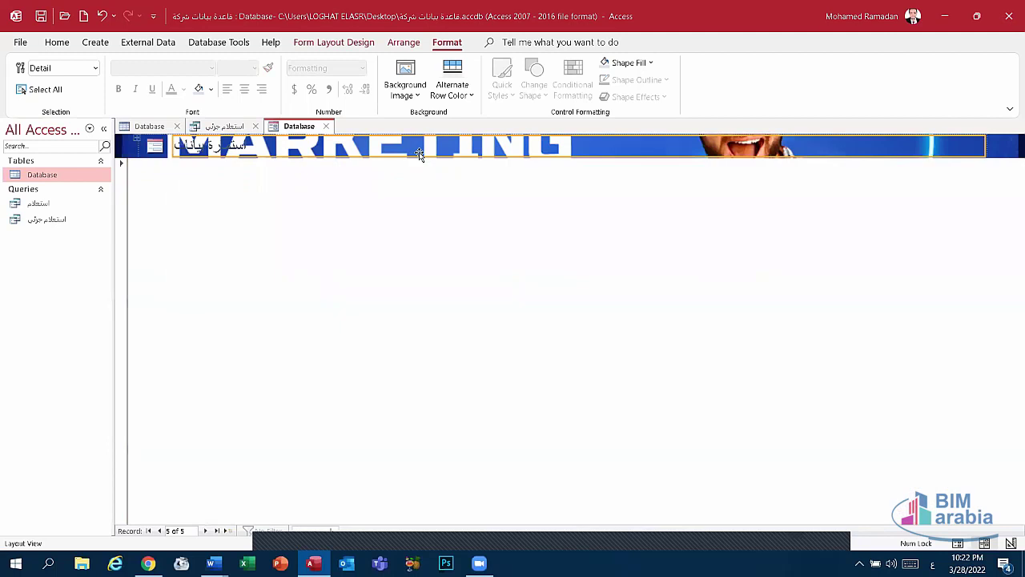
Retry saving the form as Database, dismiss the error, and close Access.
{"action": "left_click", "coordinate": [419, 153]}
{"action": "left_click", "coordinate": [385, 159]}
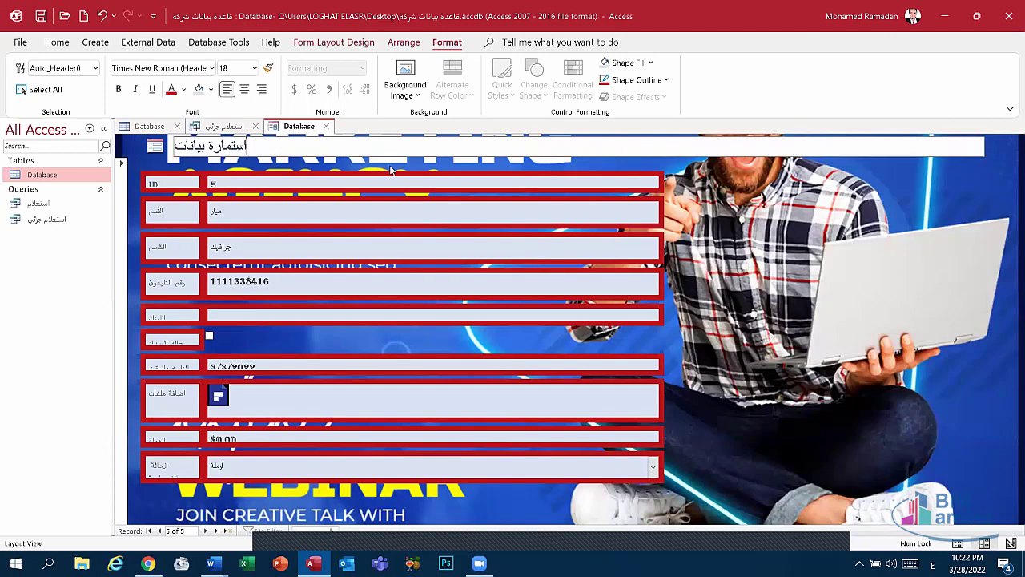
{"action": "left_click", "coordinate": [391, 170]}
{"action": "right_click", "coordinate": [290, 128]}
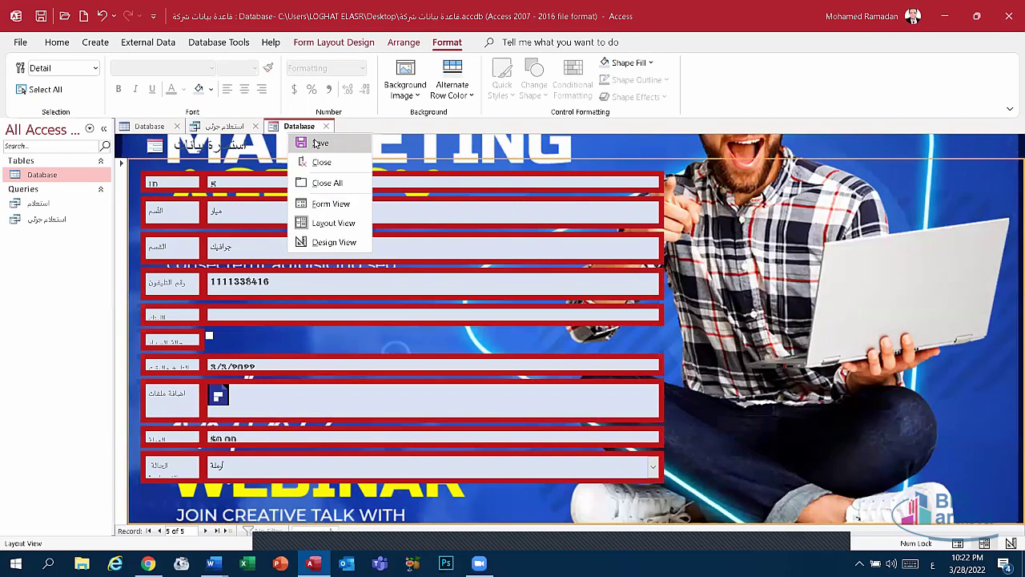
{"action": "left_click", "coordinate": [319, 143]}
{"action": "left_click", "coordinate": [515, 223]}
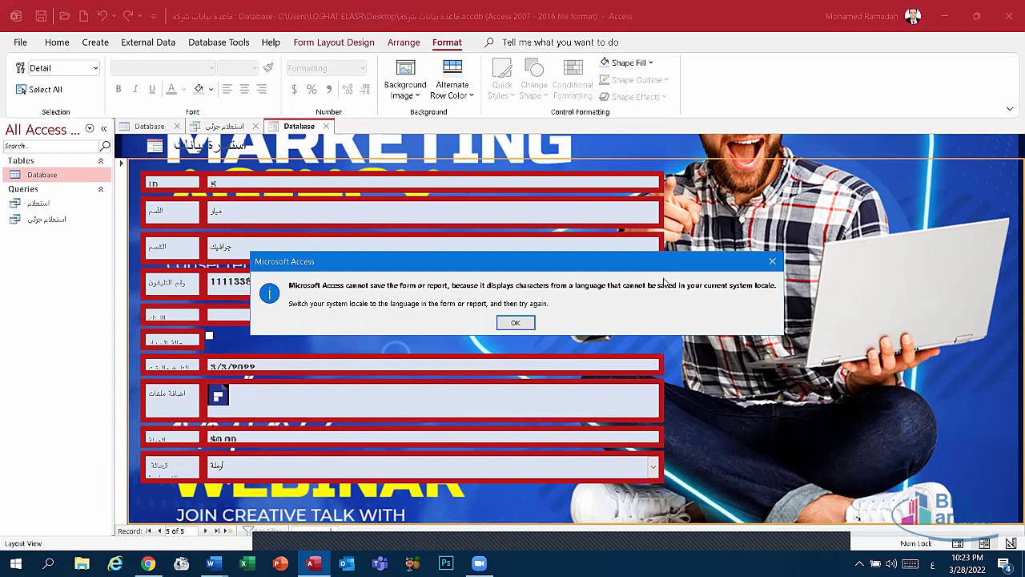
{"action": "left_click", "coordinate": [773, 263]}
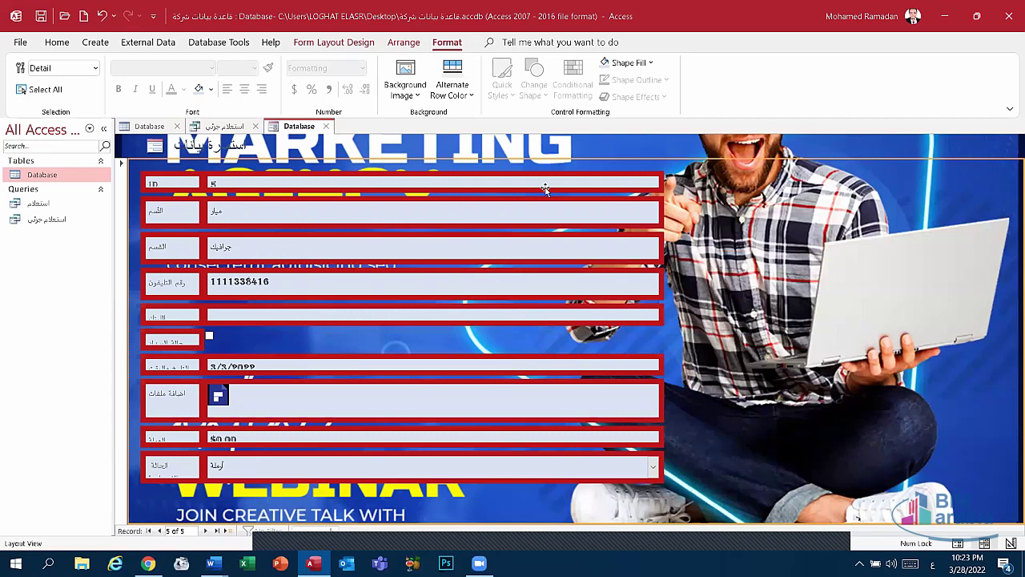
{"action": "left_click", "coordinate": [1009, 8]}
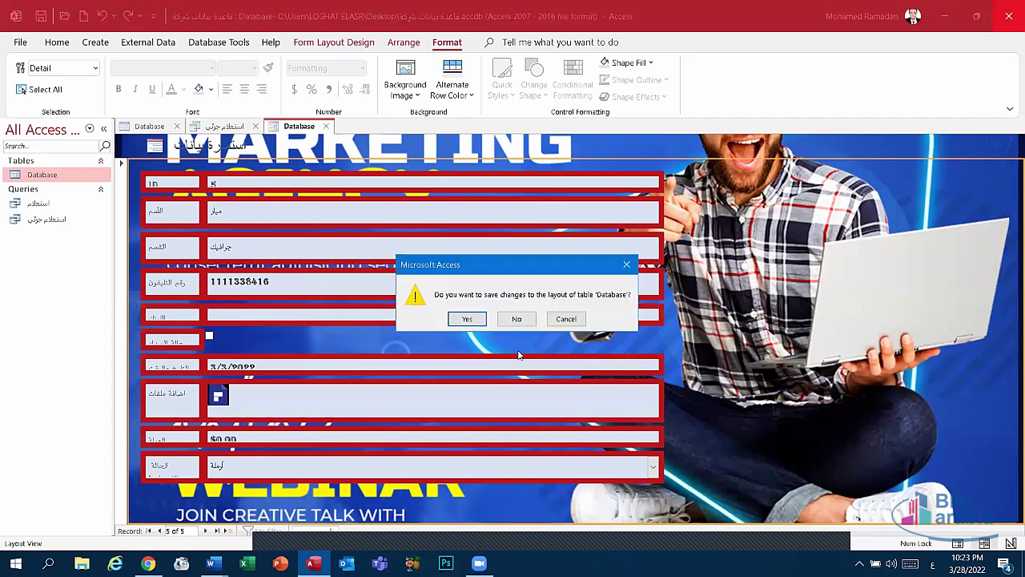
Agree to save the table, query and form as Database, dismissing the error.
{"action": "left_click", "coordinate": [471, 319]}
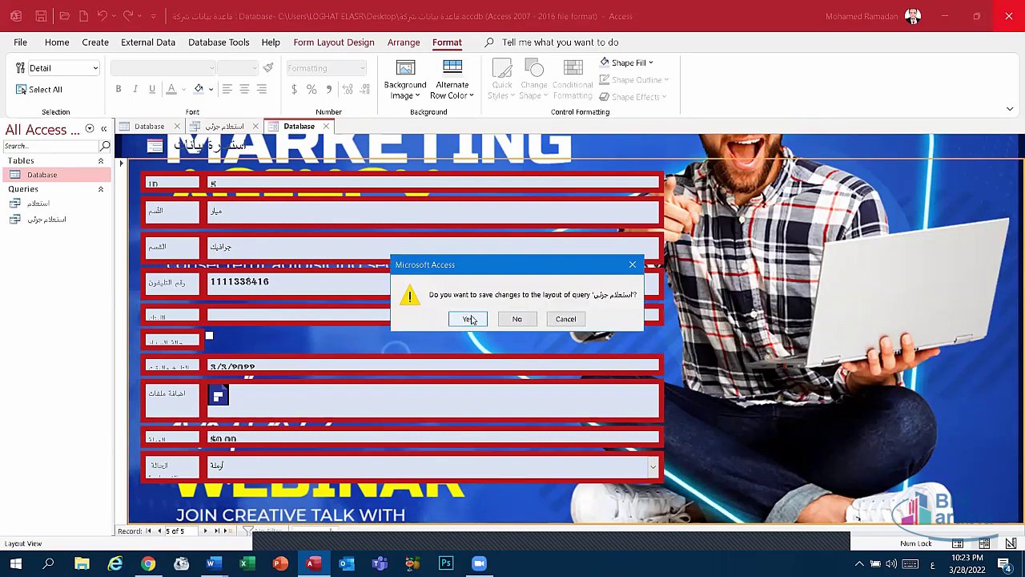
{"action": "left_click", "coordinate": [474, 319]}
{"action": "left_click", "coordinate": [473, 321]}
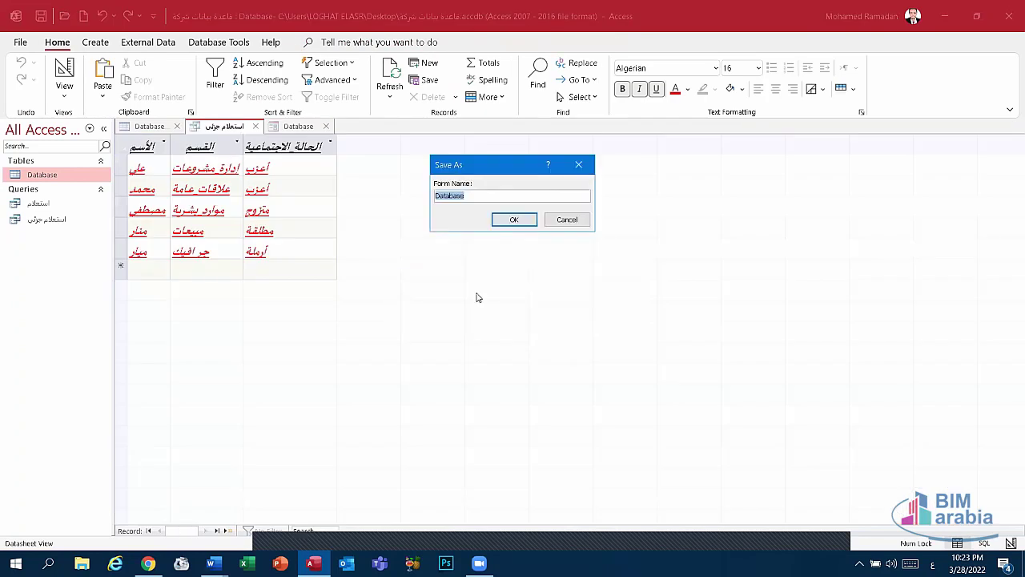
{"action": "left_click", "coordinate": [513, 220]}
{"action": "left_click", "coordinate": [512, 323]}
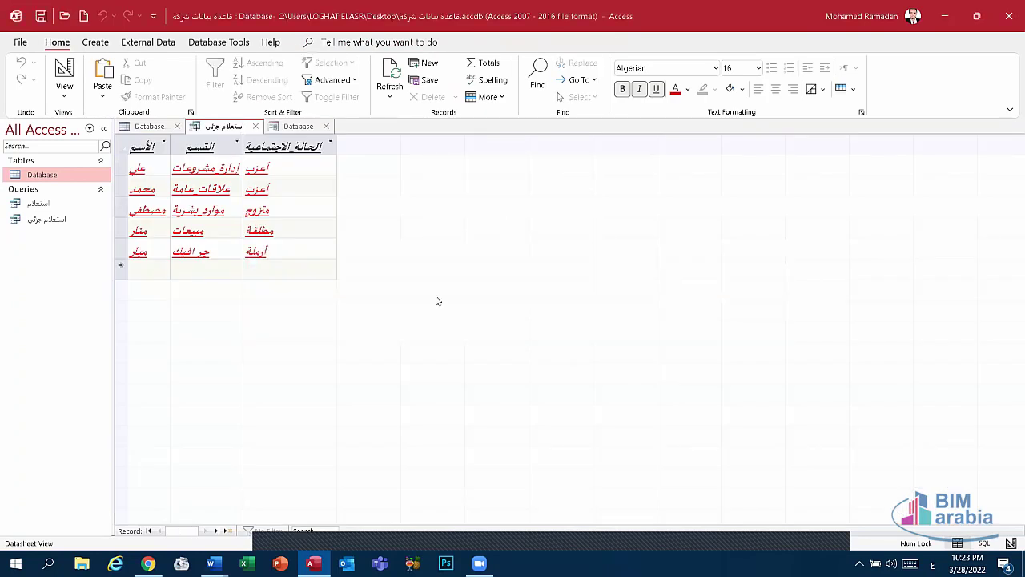
Open the Database table datasheet from the Navigation Pane.
{"action": "left_click", "coordinate": [61, 201]}
{"action": "left_click", "coordinate": [63, 175]}
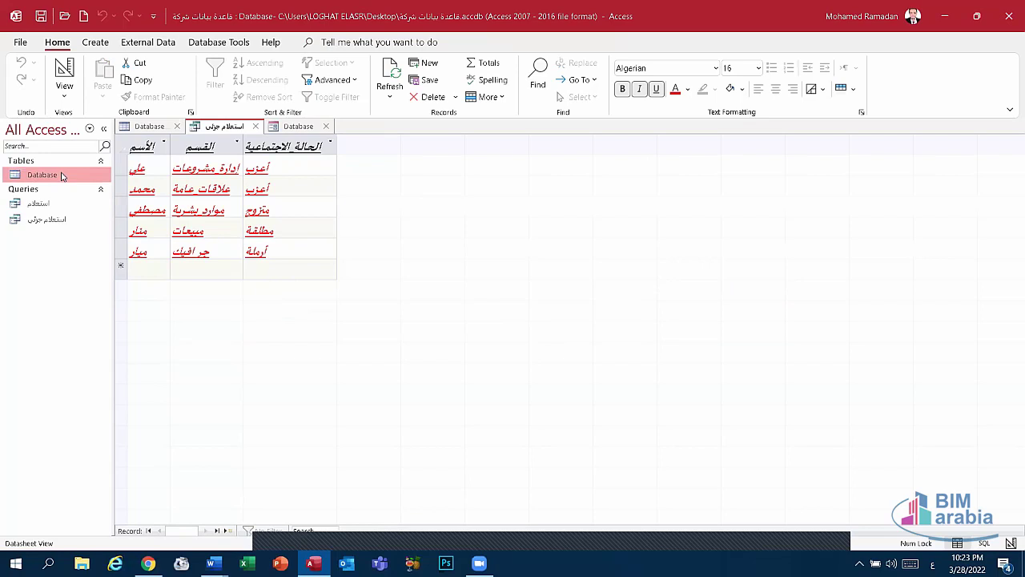
{"action": "double_click", "coordinate": [61, 176]}
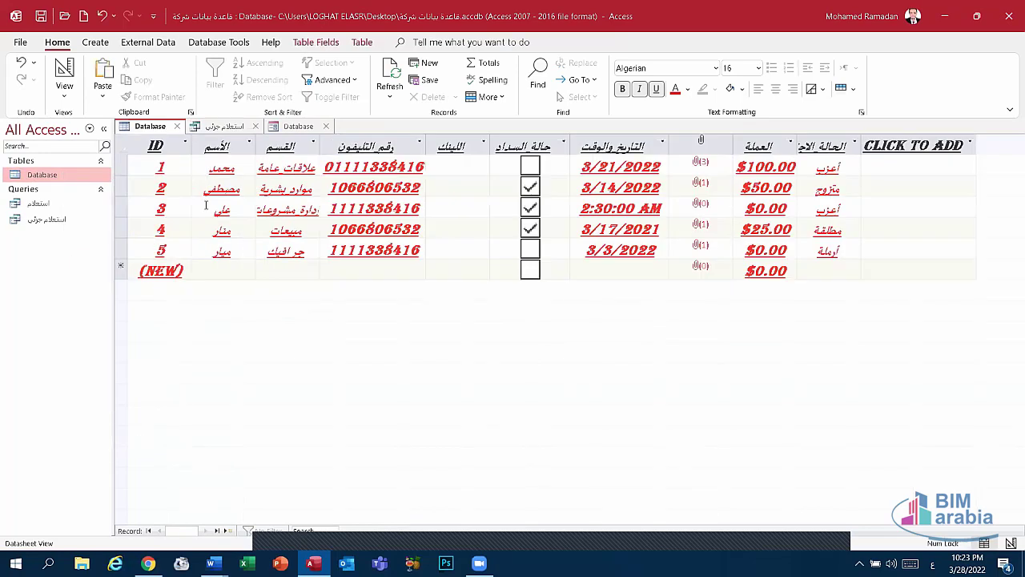
Select all five records in the Database table datasheet and bring up the Create commands.
{"action": "left_click", "coordinate": [122, 146]}
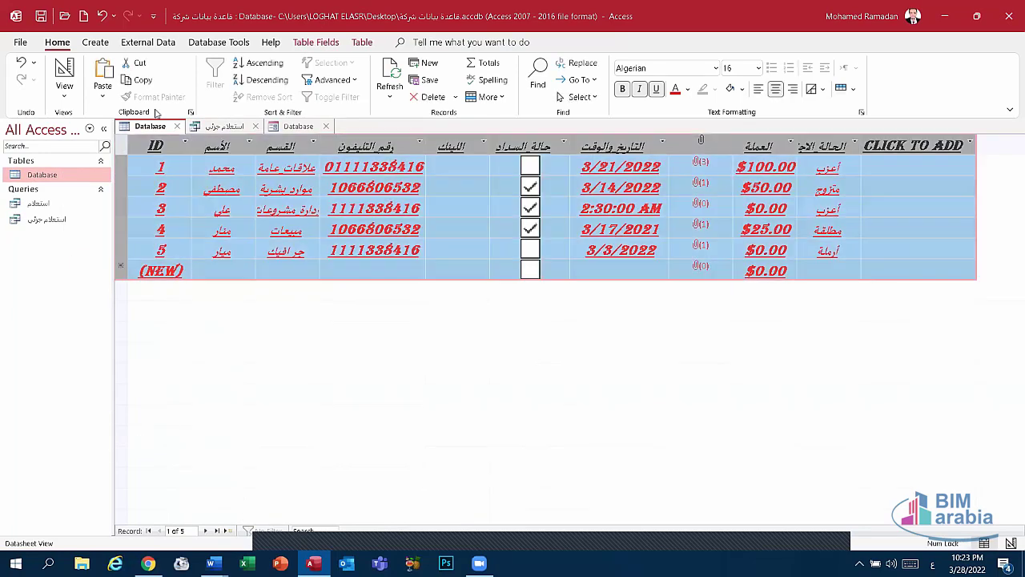
{"action": "left_click", "coordinate": [109, 42]}
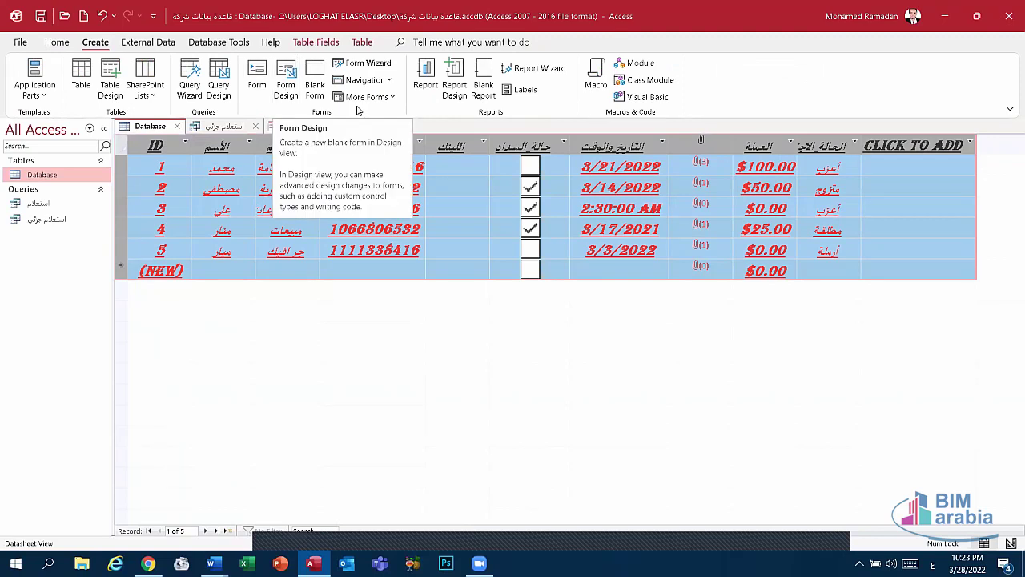
Build a quick report from the Database table and retitle it التقرير.
{"action": "left_click", "coordinate": [425, 80]}
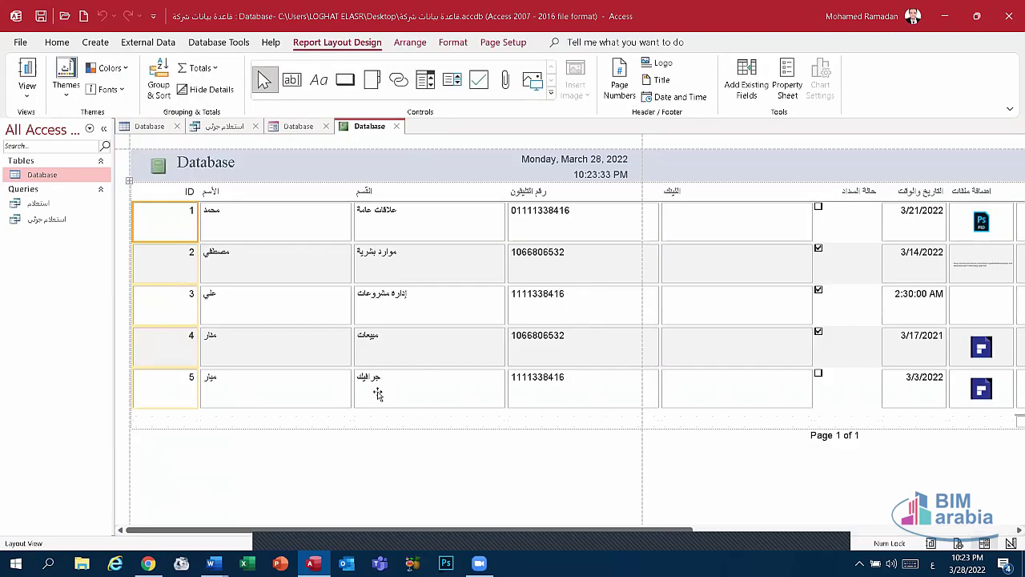
{"action": "left_click", "coordinate": [219, 164]}
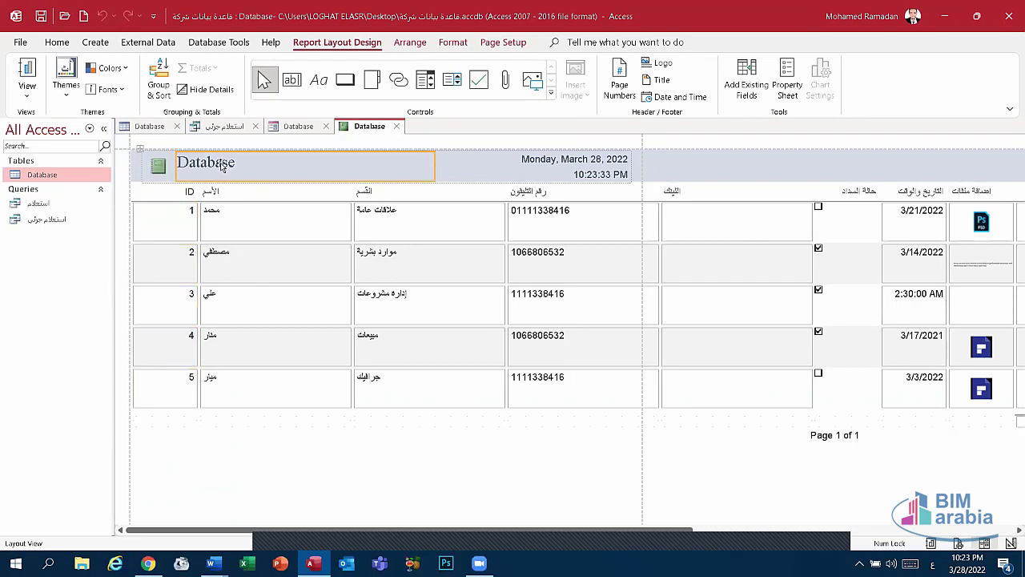
{"action": "double_click", "coordinate": [220, 163]}
{"action": "type", "text": "التقرير"}
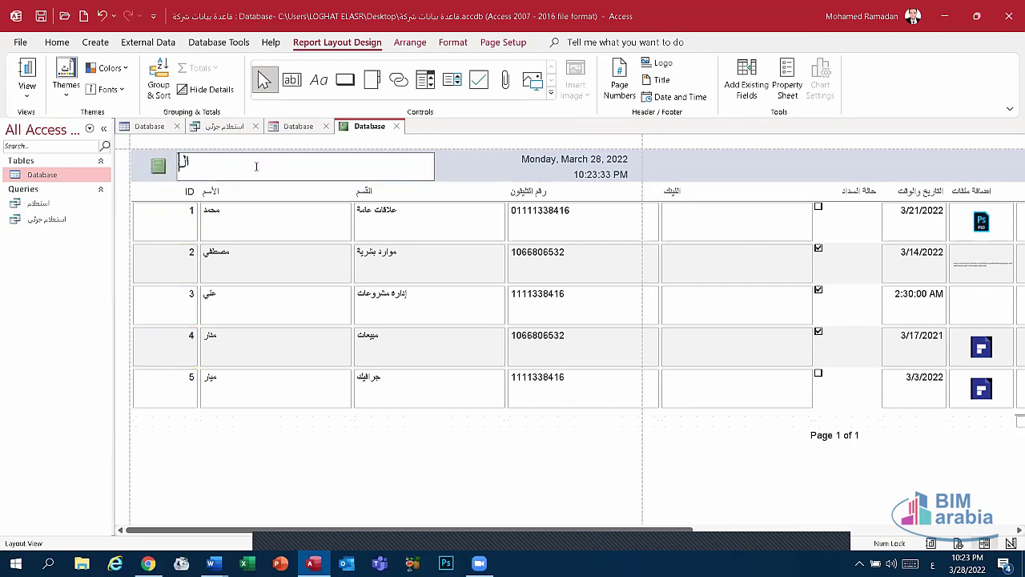
{"action": "left_click", "coordinate": [295, 268]}
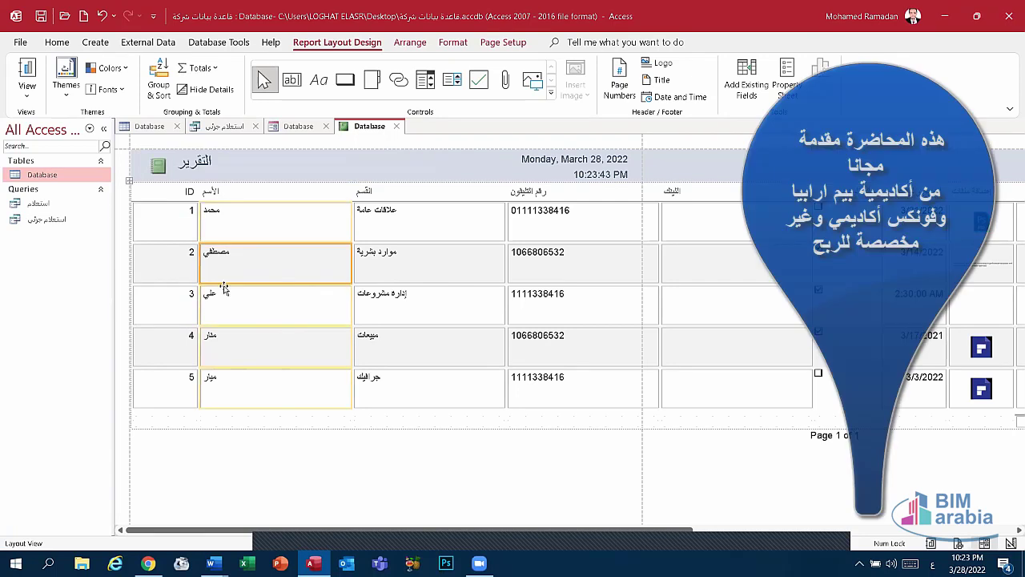
Select name entries, then all controls in the report layout, for formatting.
{"action": "left_click", "coordinate": [241, 223]}
{"action": "left_click", "coordinate": [272, 362]}
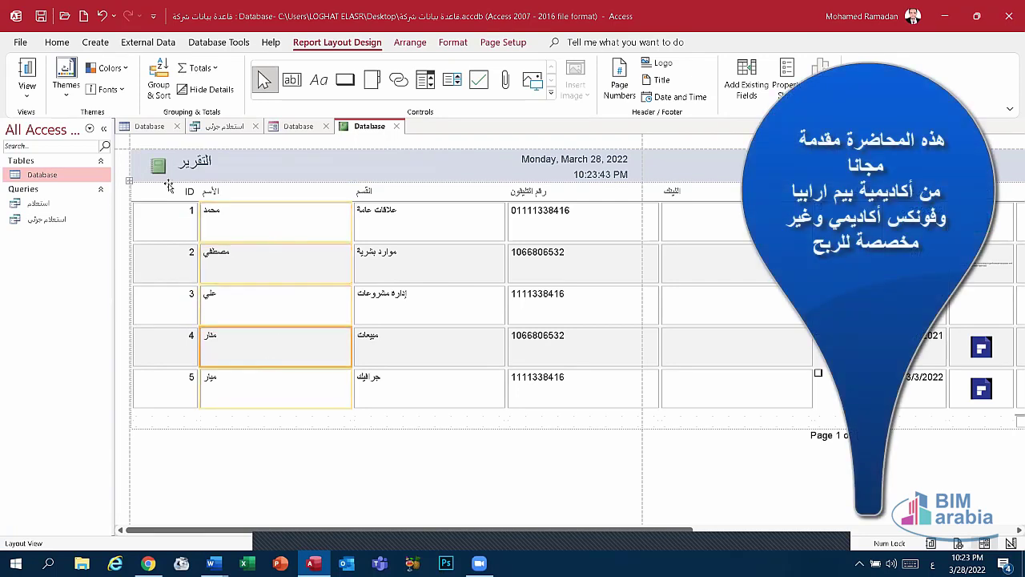
{"action": "left_click", "coordinate": [128, 181]}
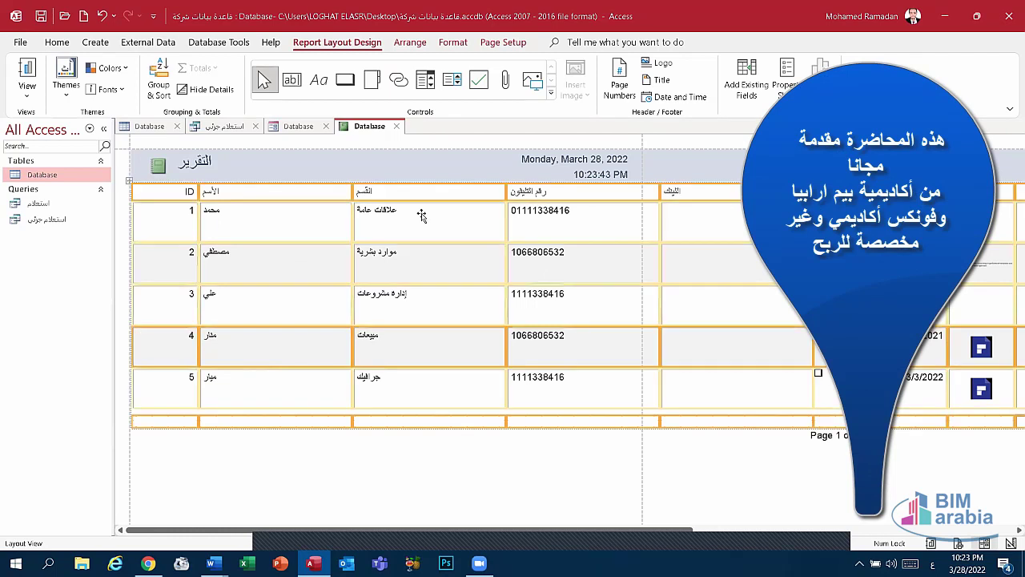
{"action": "left_click", "coordinate": [452, 44]}
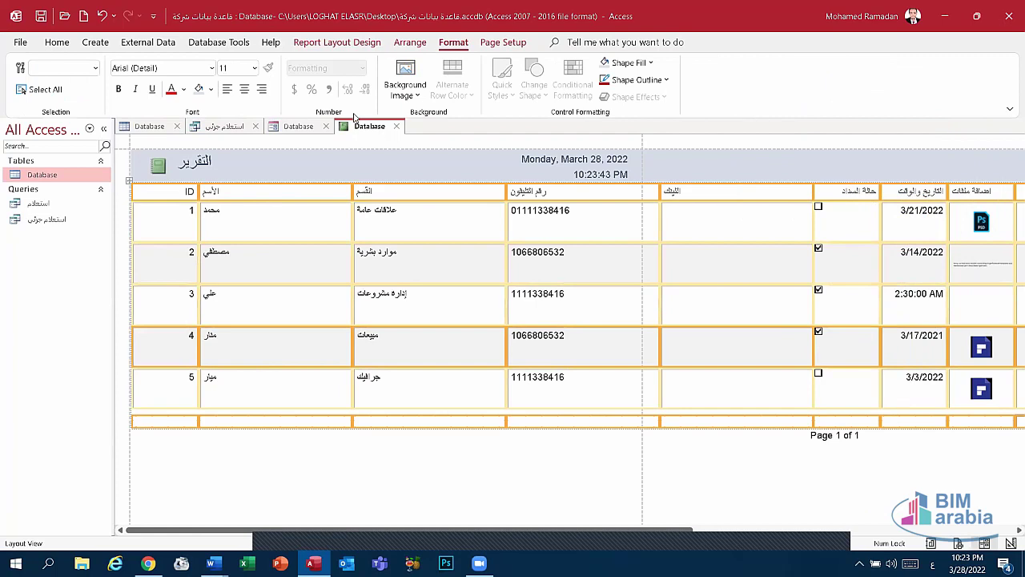
Switch the report page to landscape, toggling Print Data Only on and back off.
{"action": "left_click", "coordinate": [503, 44]}
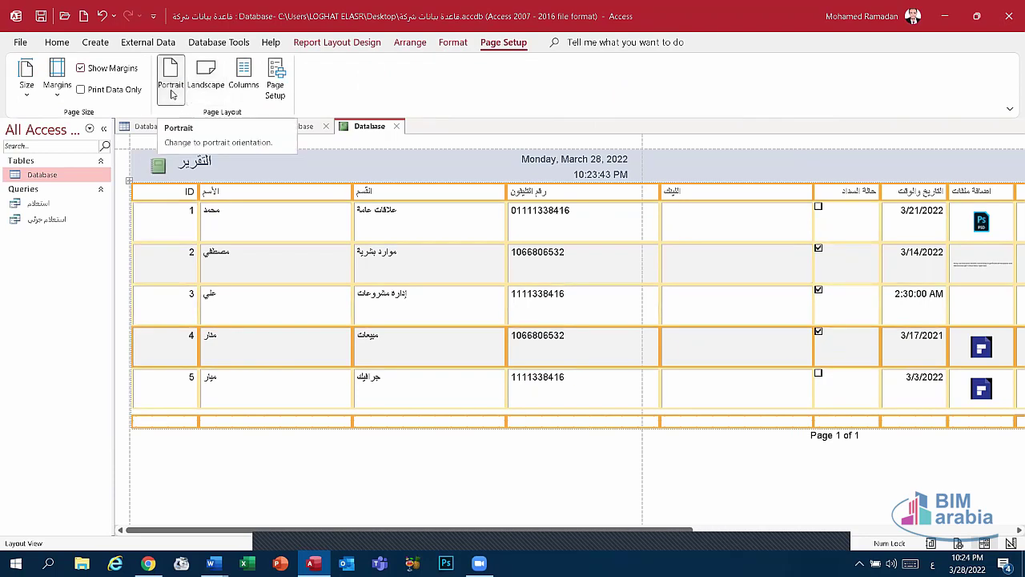
{"action": "left_click", "coordinate": [198, 88]}
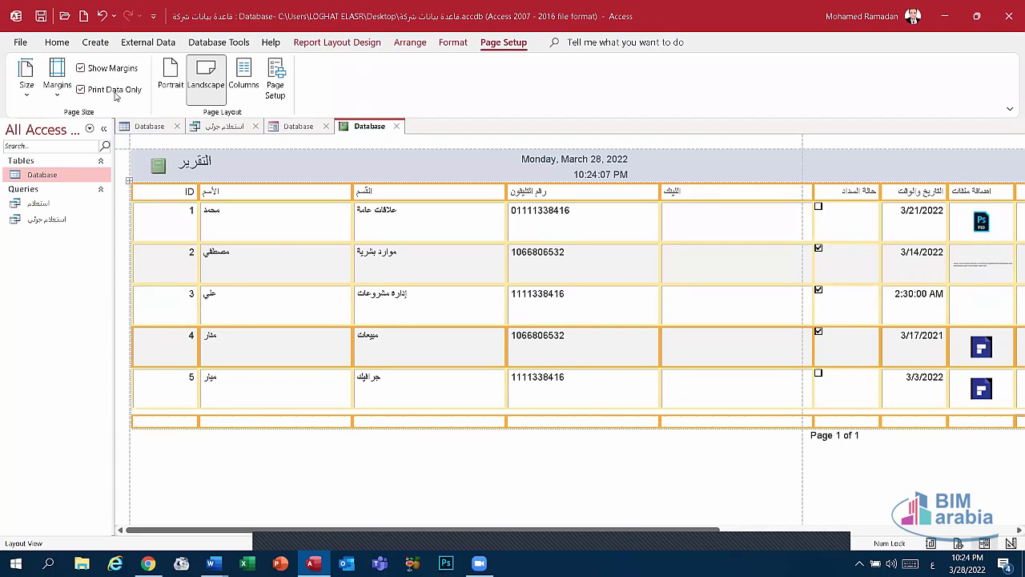
{"action": "left_click", "coordinate": [117, 96]}
{"action": "left_click", "coordinate": [116, 95]}
Leave the margins unchanged and set the paper size to A4.
{"action": "left_click", "coordinate": [57, 78]}
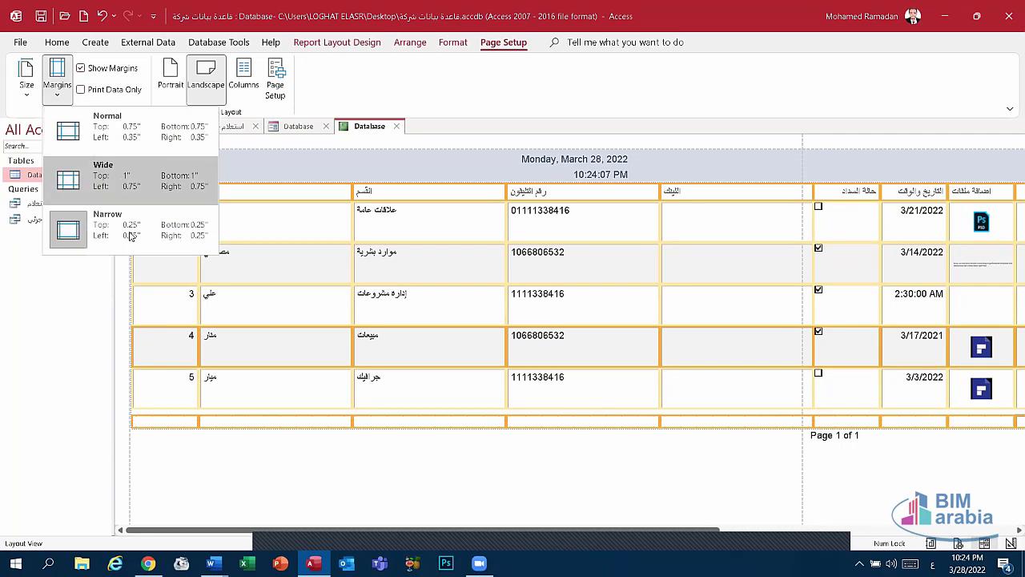
{"action": "left_click", "coordinate": [67, 90]}
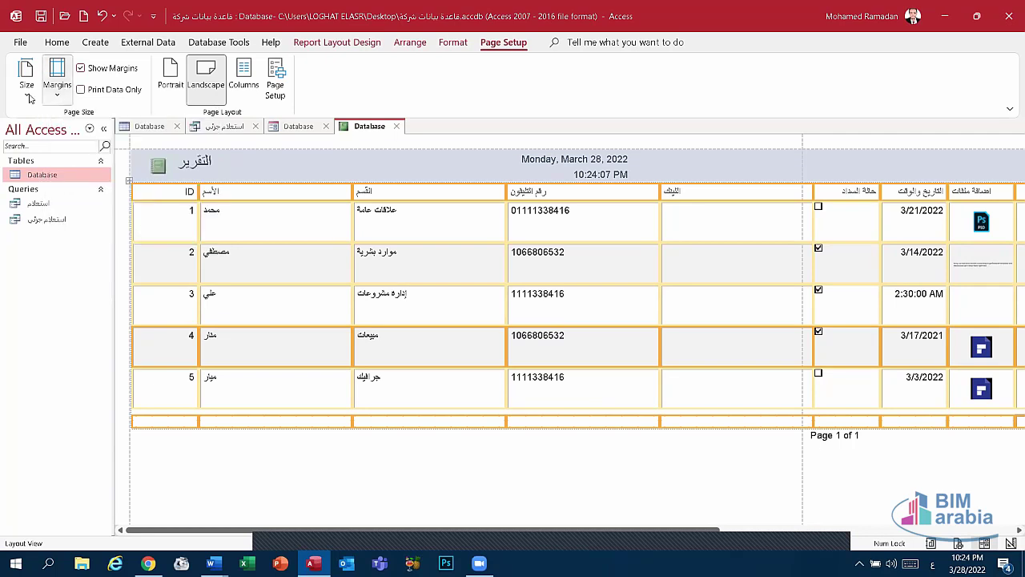
{"action": "left_click", "coordinate": [27, 84]}
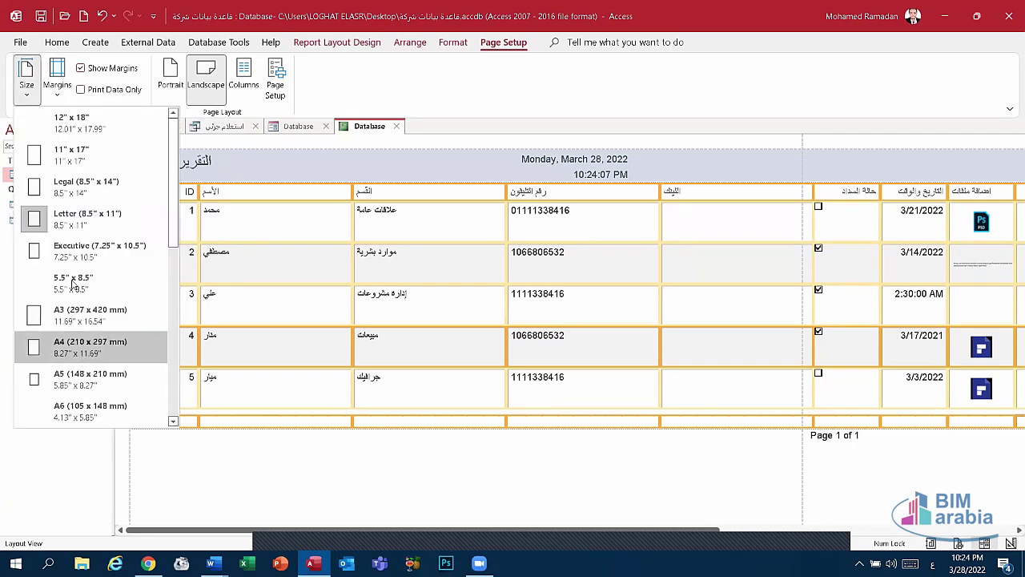
{"action": "left_click", "coordinate": [72, 360]}
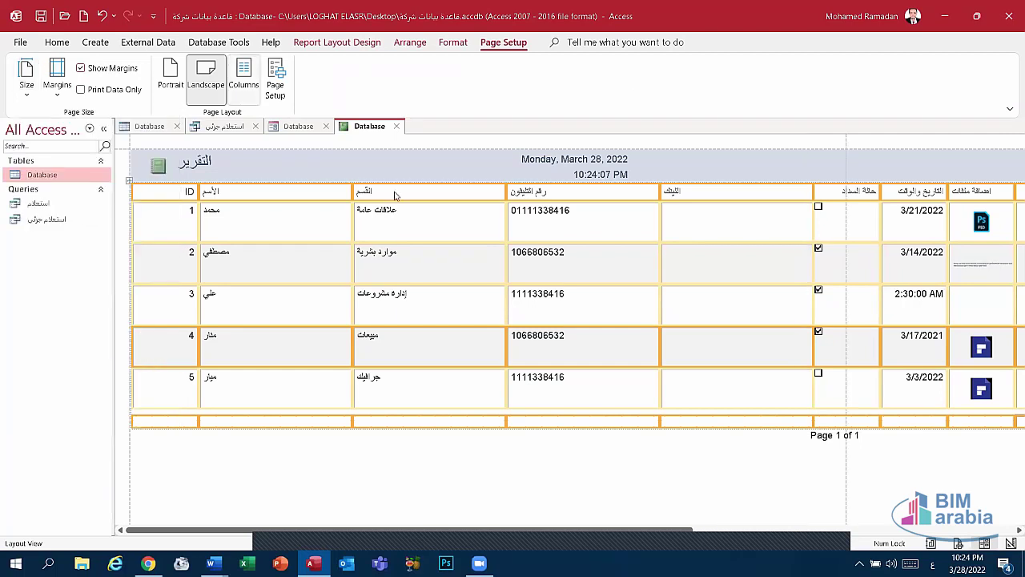
{"action": "left_click", "coordinate": [246, 74]}
Set the report's number of columns to 2.
{"action": "double_click", "coordinate": [516, 149]}
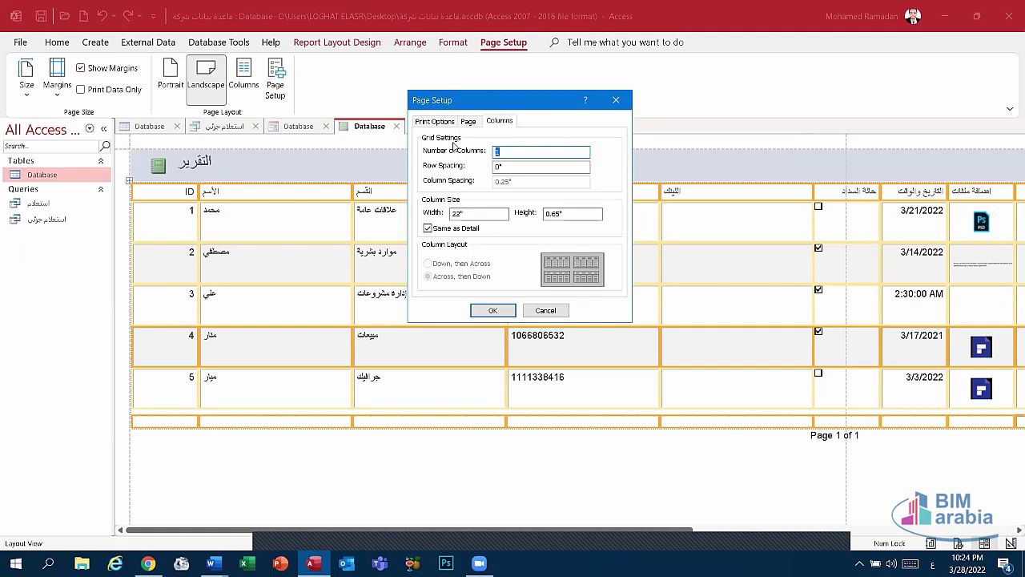
{"action": "type", "text": "2"}
{"action": "left_click", "coordinate": [493, 310]}
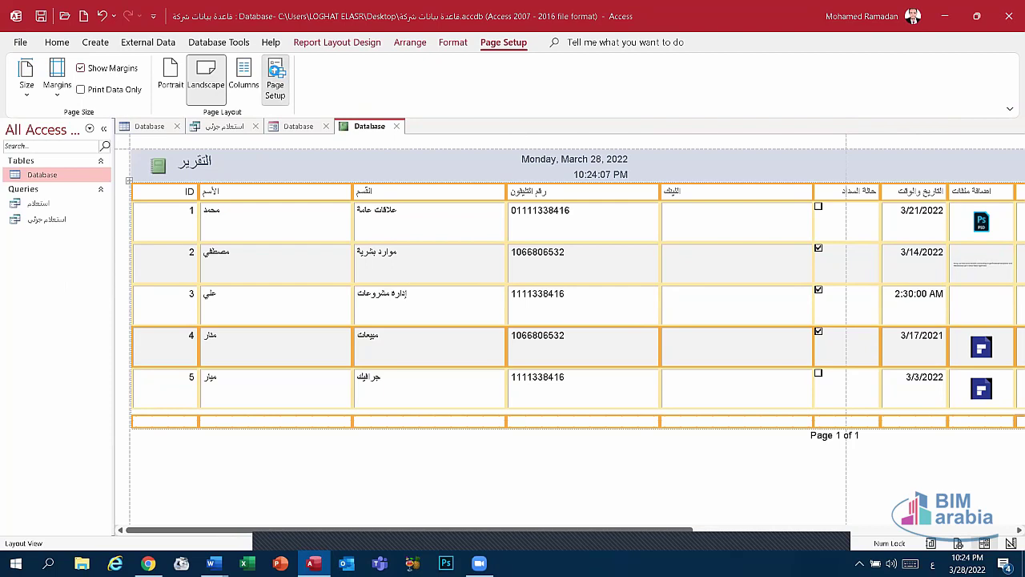
Review the top, bottom, left and right margins, page and column settings, then close Page Setup.
{"action": "left_click", "coordinate": [275, 80]}
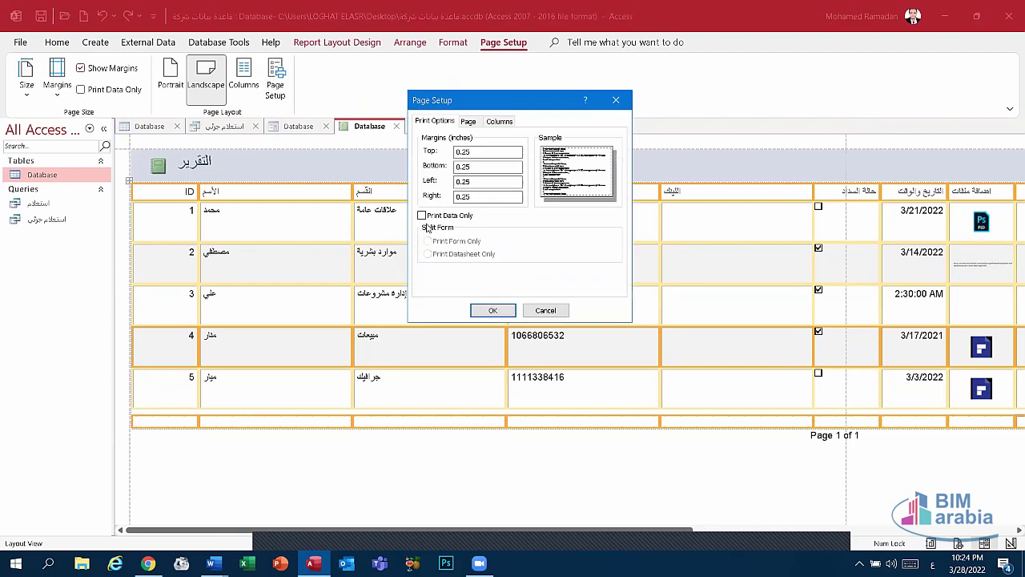
{"action": "double_click", "coordinate": [478, 151]}
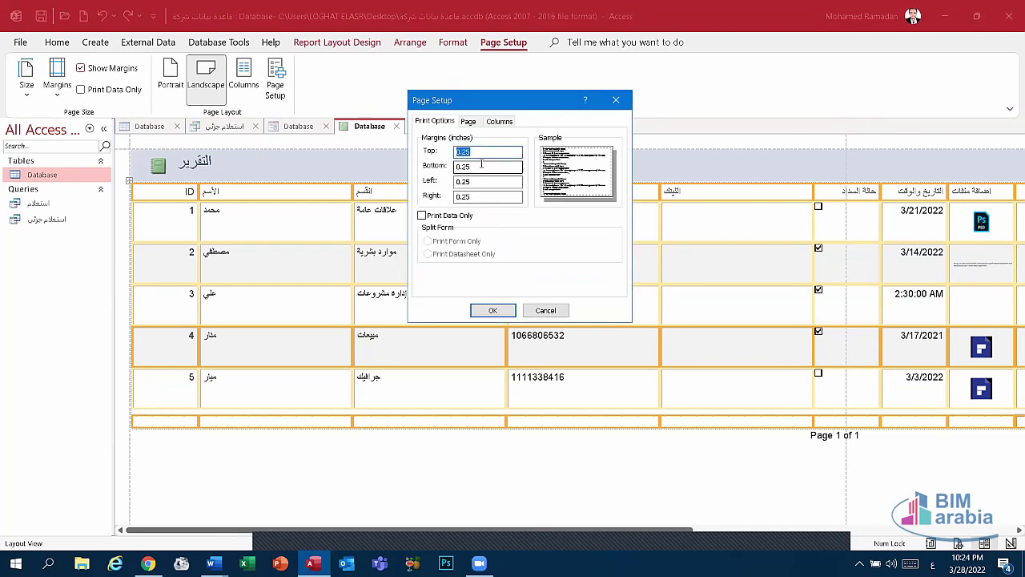
{"action": "double_click", "coordinate": [481, 166]}
{"action": "double_click", "coordinate": [477, 183]}
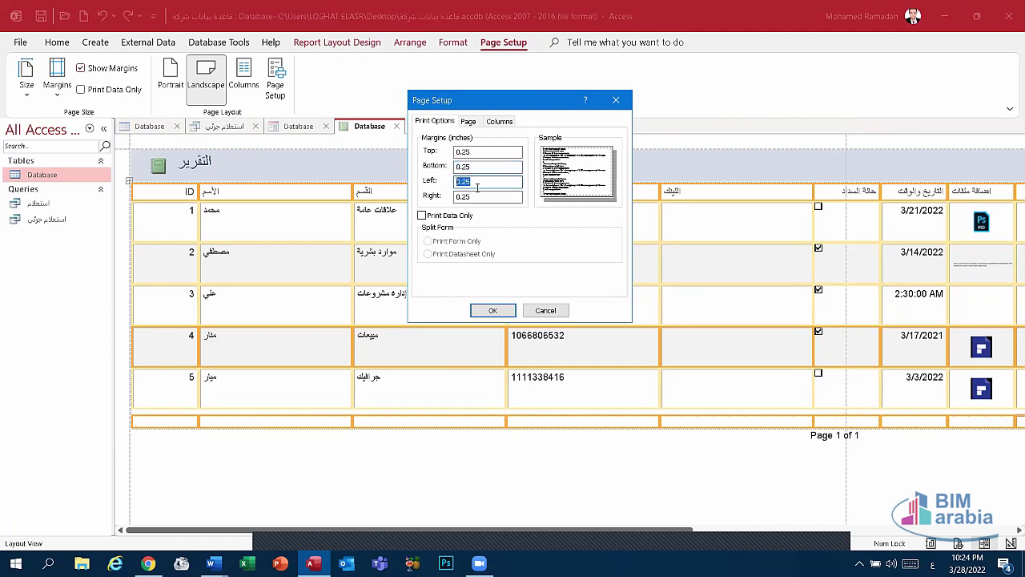
{"action": "left_click", "coordinate": [508, 186]}
{"action": "double_click", "coordinate": [480, 196]}
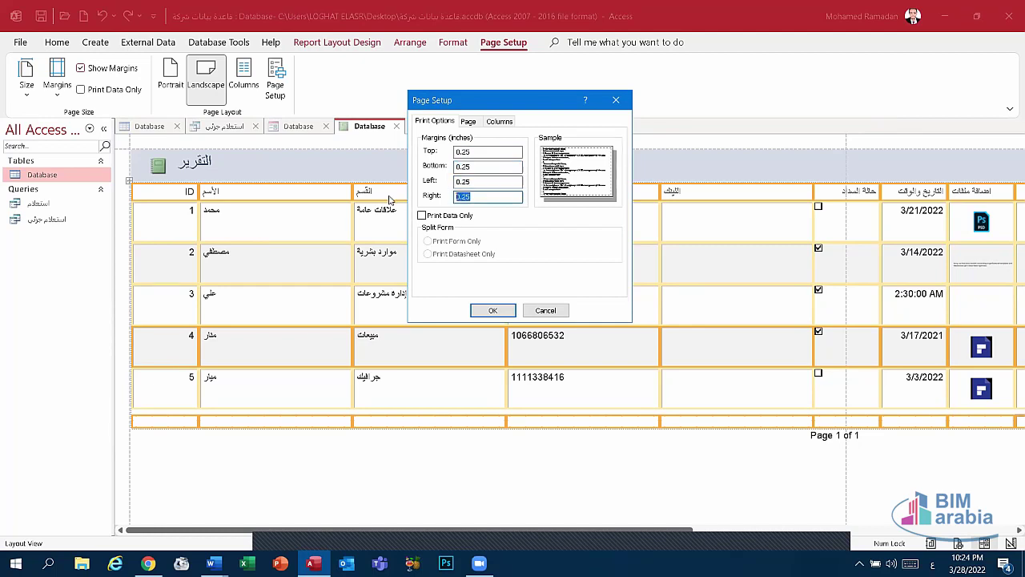
{"action": "left_click", "coordinate": [469, 122]}
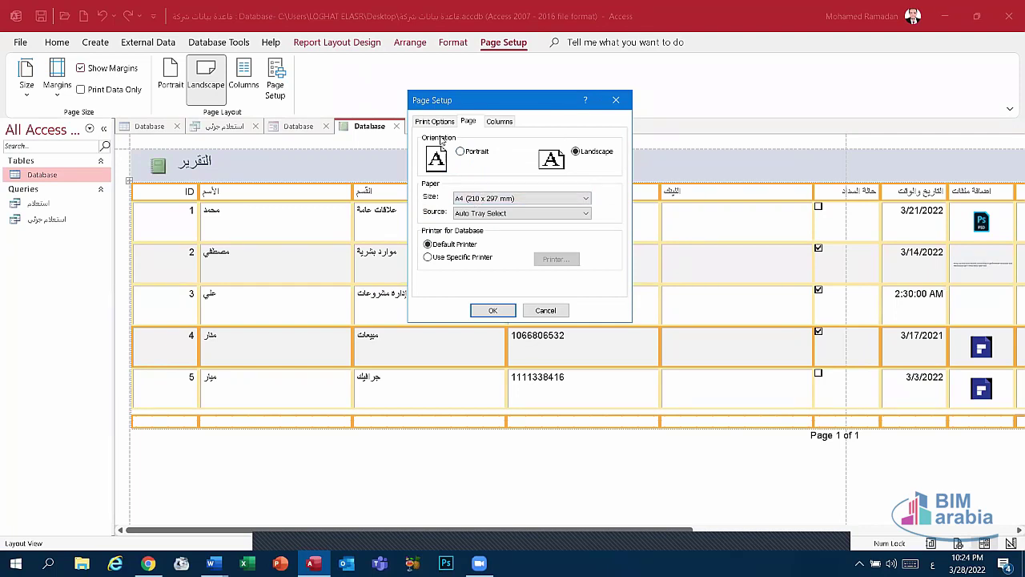
{"action": "left_click", "coordinate": [496, 121]}
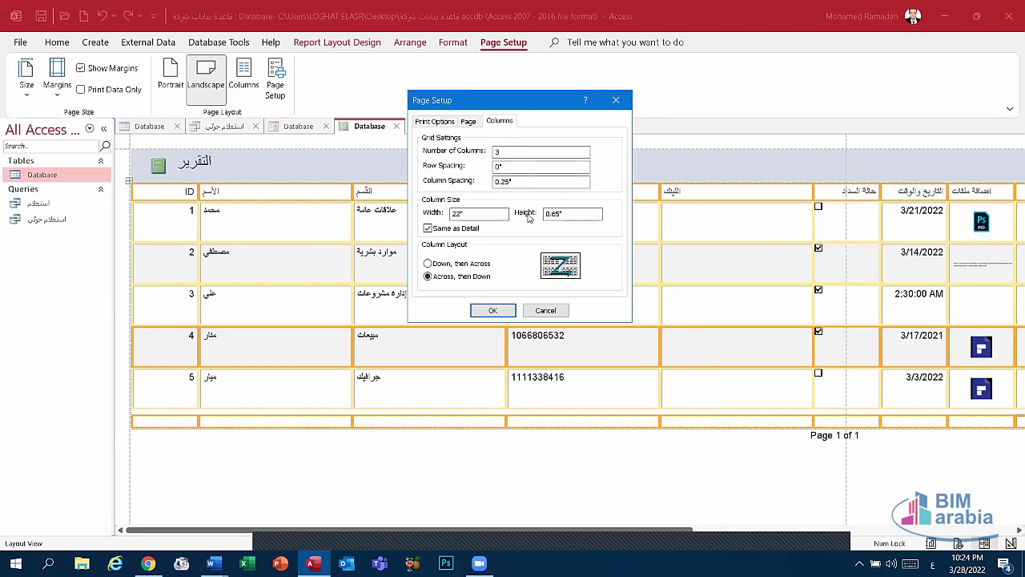
{"action": "left_click", "coordinate": [616, 100]}
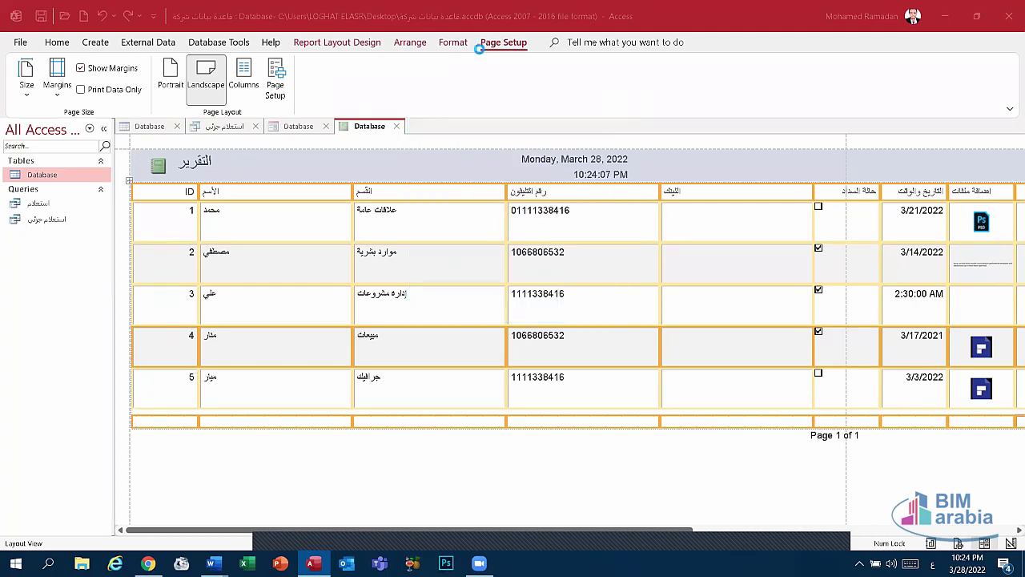
Insert three empty rows above the report table's header row.
{"action": "left_click", "coordinate": [453, 44]}
{"action": "left_click", "coordinate": [415, 45]}
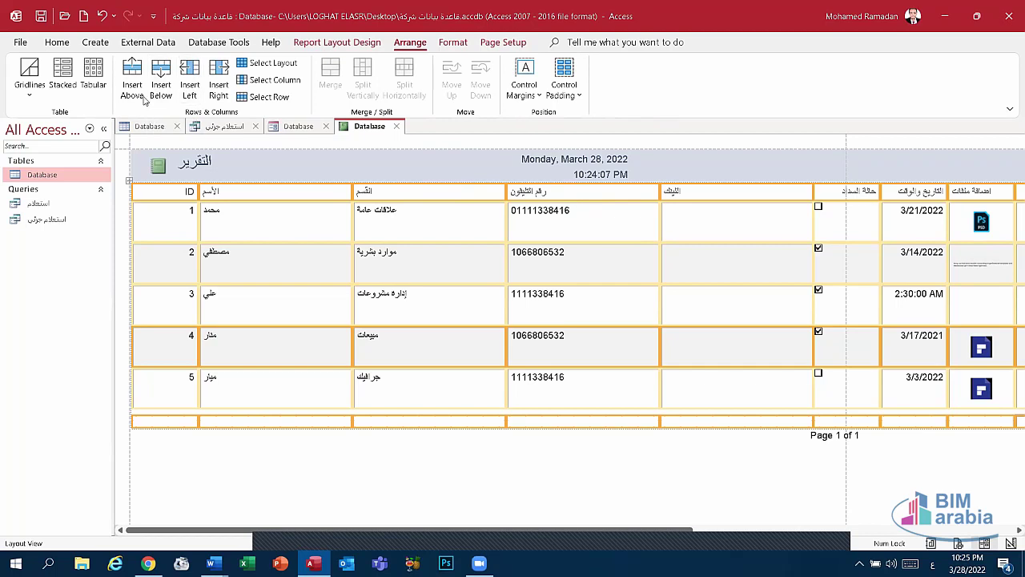
{"action": "left_click", "coordinate": [137, 82]}
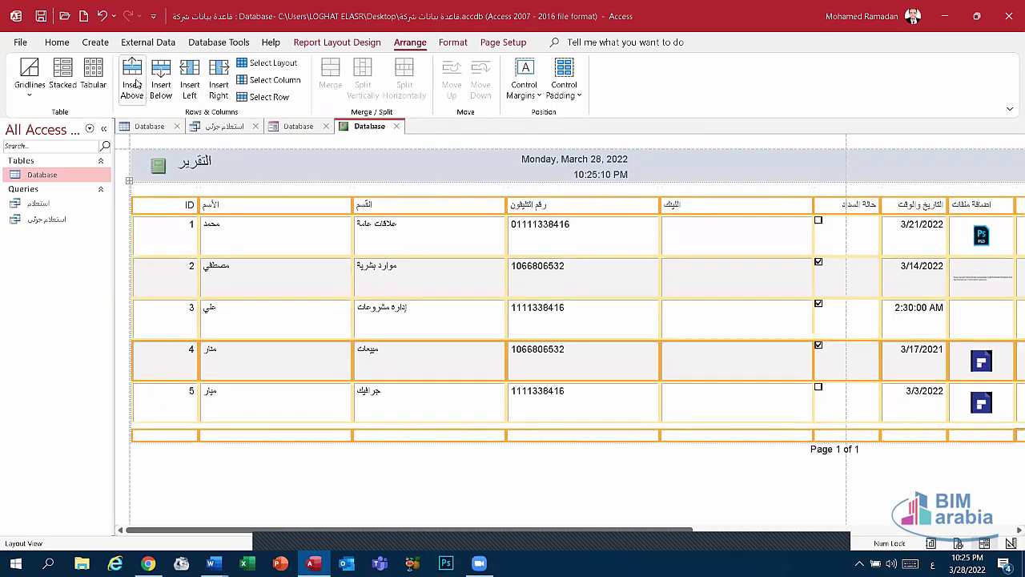
{"action": "left_click", "coordinate": [136, 83]}
{"action": "left_click", "coordinate": [136, 83]}
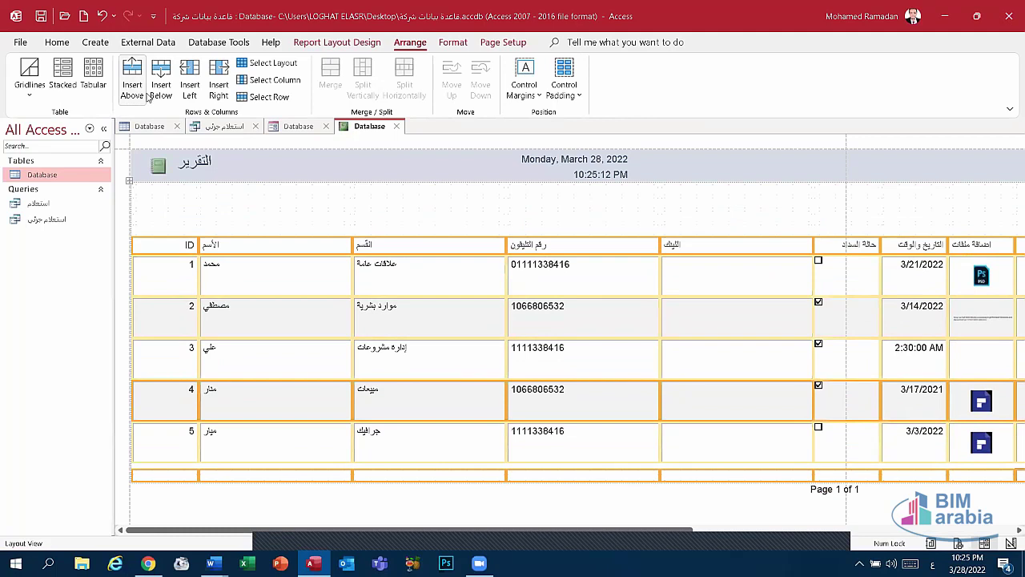
{"action": "left_click", "coordinate": [159, 84]}
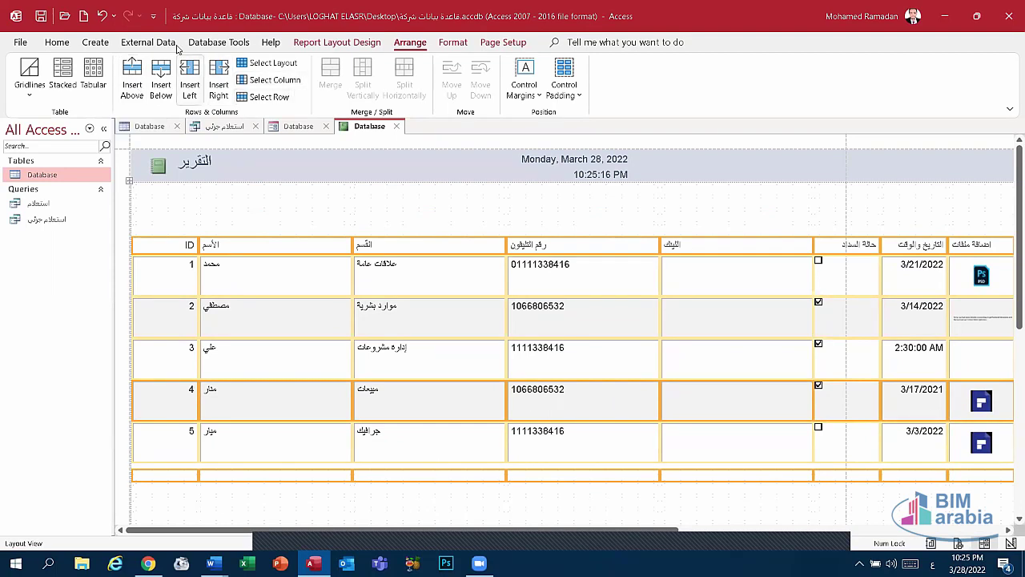
Insert two empty columns left of the table and try selecting the whole layout.
{"action": "left_click", "coordinate": [191, 88]}
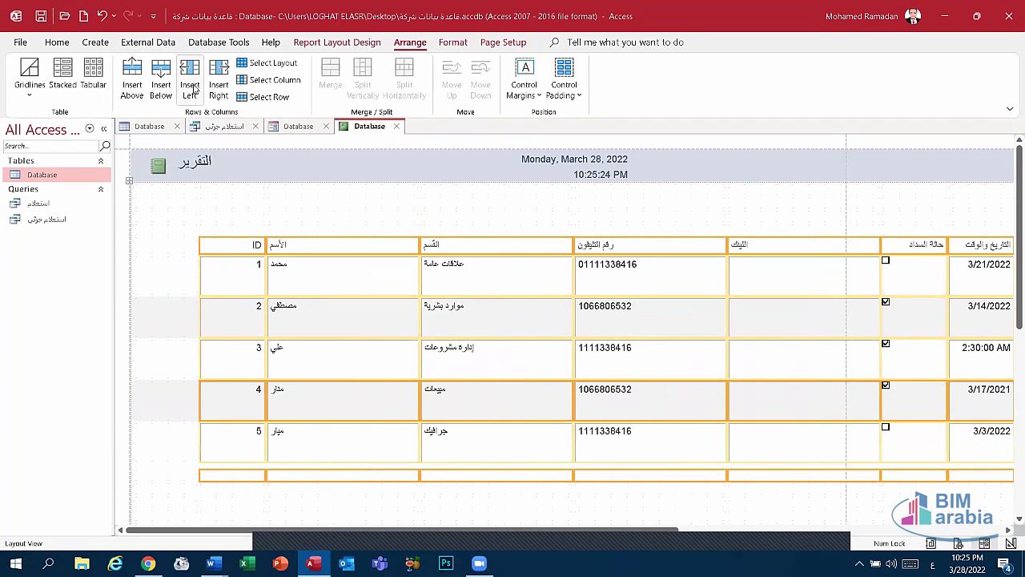
{"action": "left_click", "coordinate": [224, 76]}
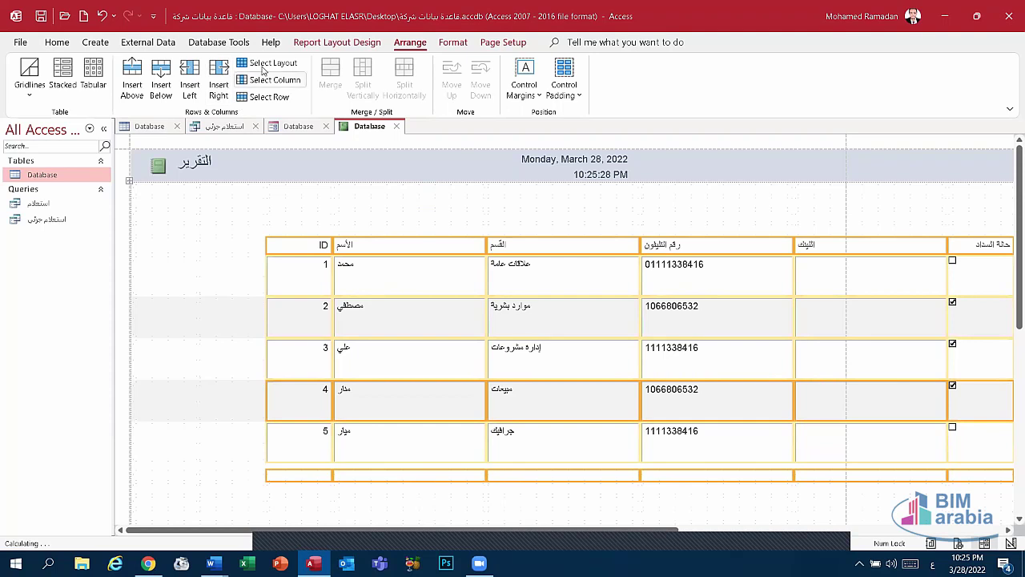
{"action": "left_click", "coordinate": [264, 67]}
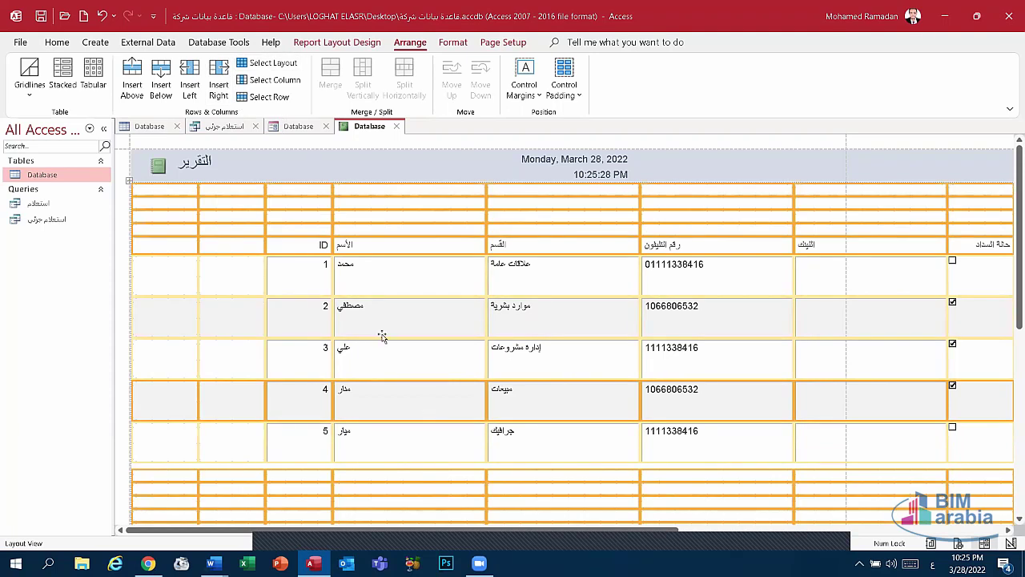
{"action": "left_click", "coordinate": [279, 81]}
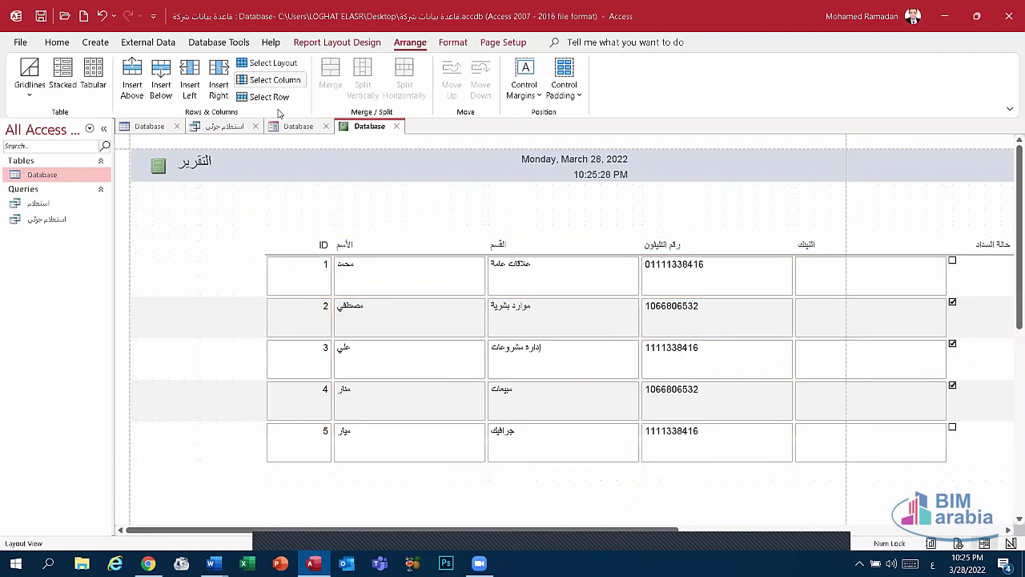
Try selecting the ID column, the name column cells and the first record row.
{"action": "left_click", "coordinate": [288, 244]}
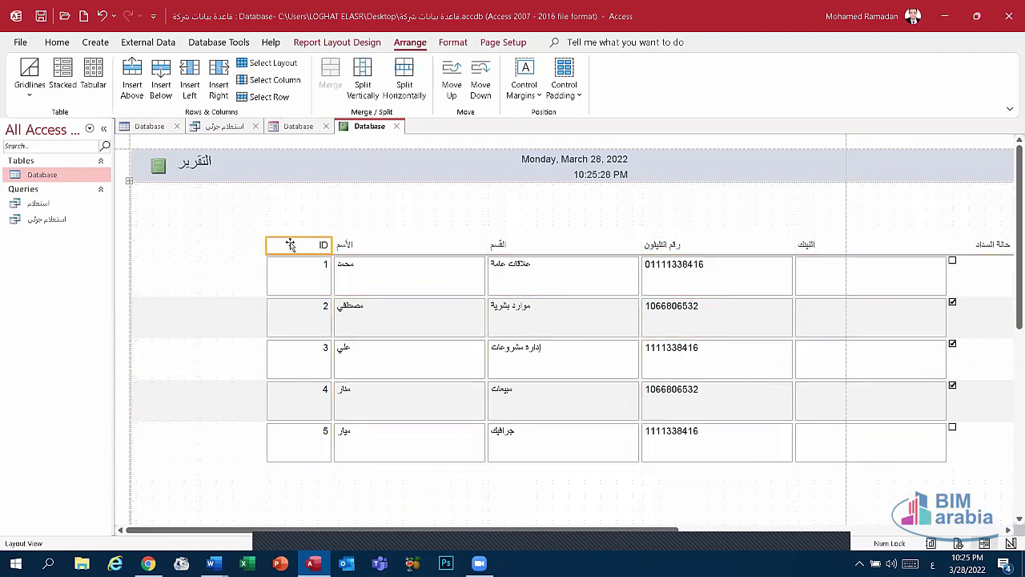
{"action": "left_click", "coordinate": [266, 81]}
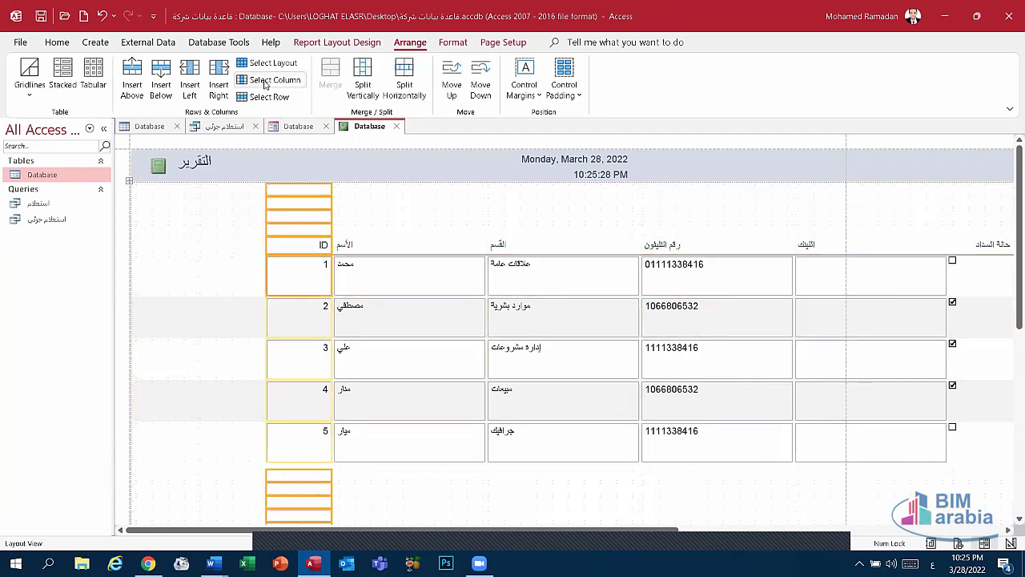
{"action": "left_click", "coordinate": [396, 281]}
{"action": "left_click", "coordinate": [378, 302]}
{"action": "left_click", "coordinate": [312, 268]}
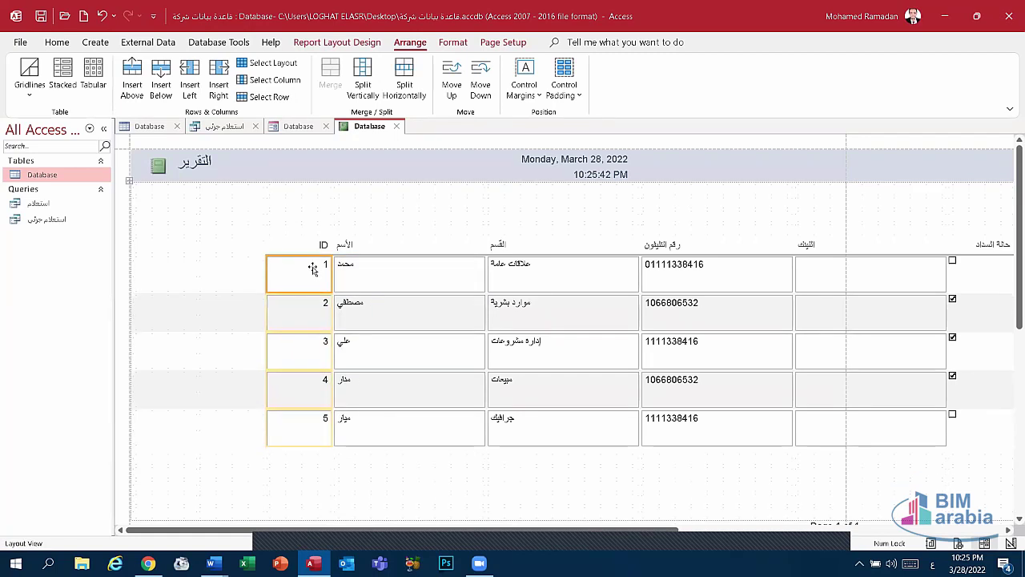
{"action": "left_click", "coordinate": [270, 97]}
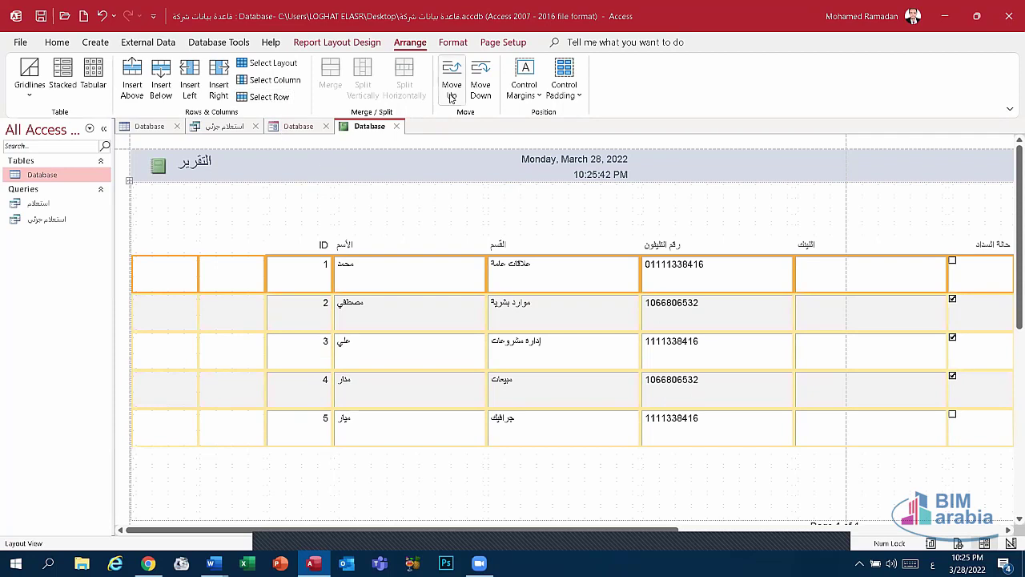
Move the محمد name cell up above the header, then down below the last record.
{"action": "left_click", "coordinate": [377, 300]}
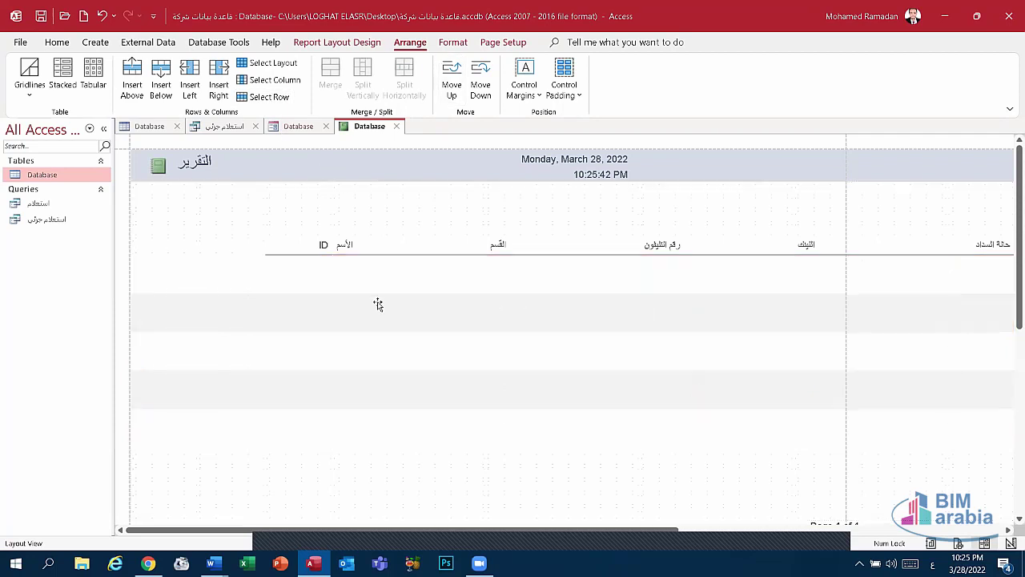
{"action": "left_click", "coordinate": [447, 77]}
{"action": "left_click", "coordinate": [446, 77]}
{"action": "left_click", "coordinate": [445, 77]}
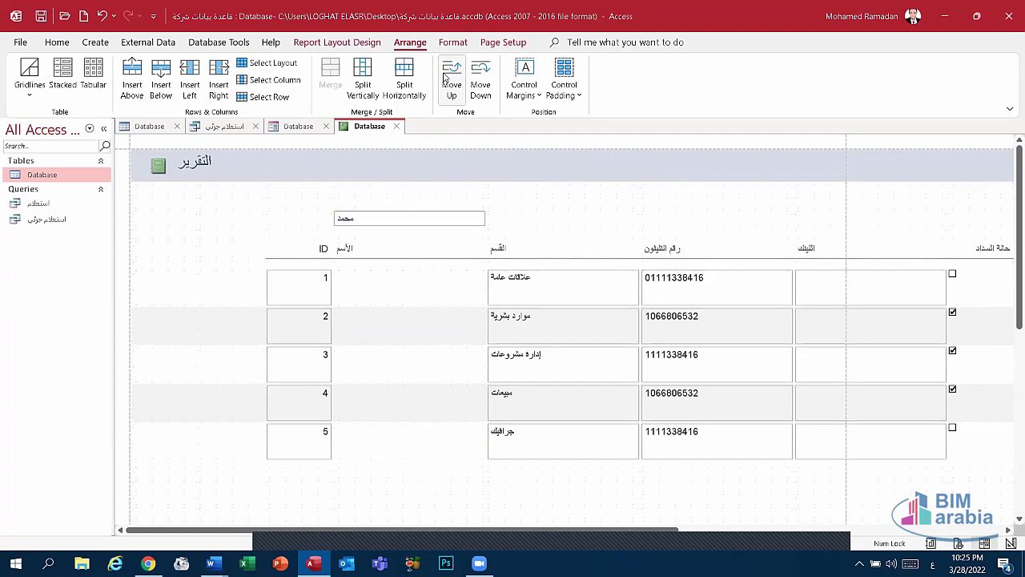
{"action": "left_click", "coordinate": [473, 77]}
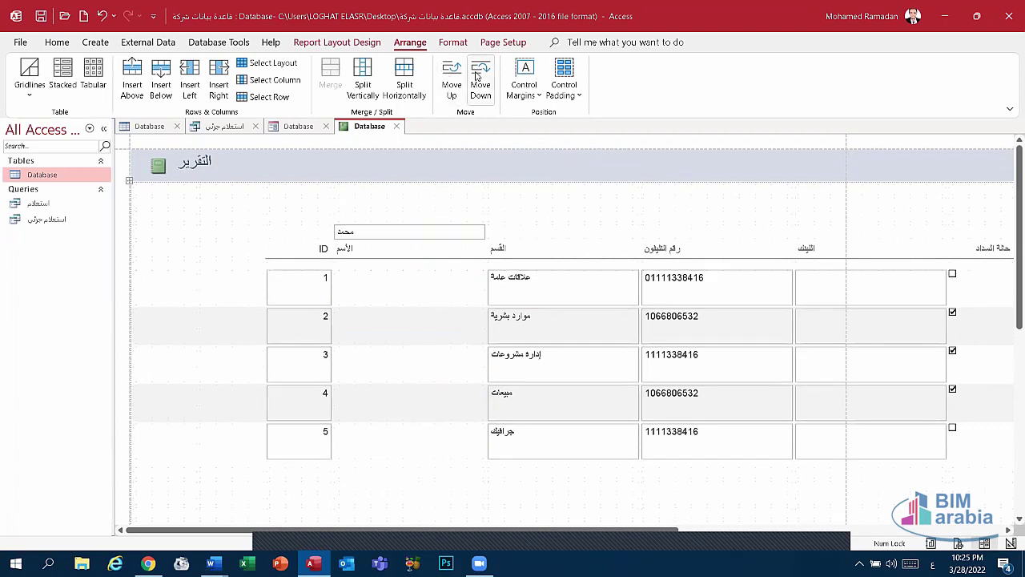
{"action": "left_click", "coordinate": [474, 76]}
{"action": "left_click", "coordinate": [473, 76]}
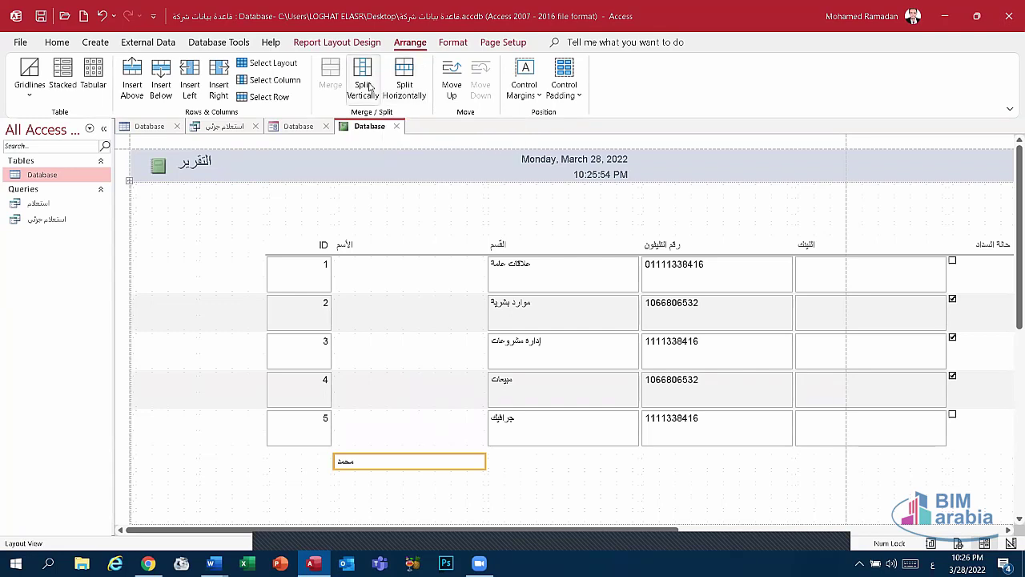
Check the Gridlines options without changing them, then return to the Create commands.
{"action": "left_click", "coordinate": [30, 80]}
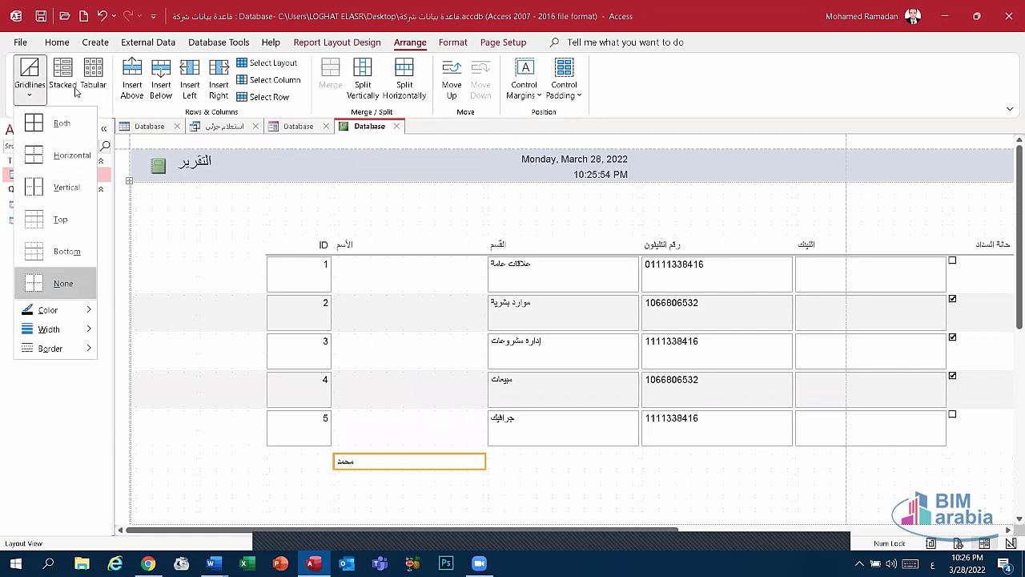
{"action": "left_click", "coordinate": [190, 214]}
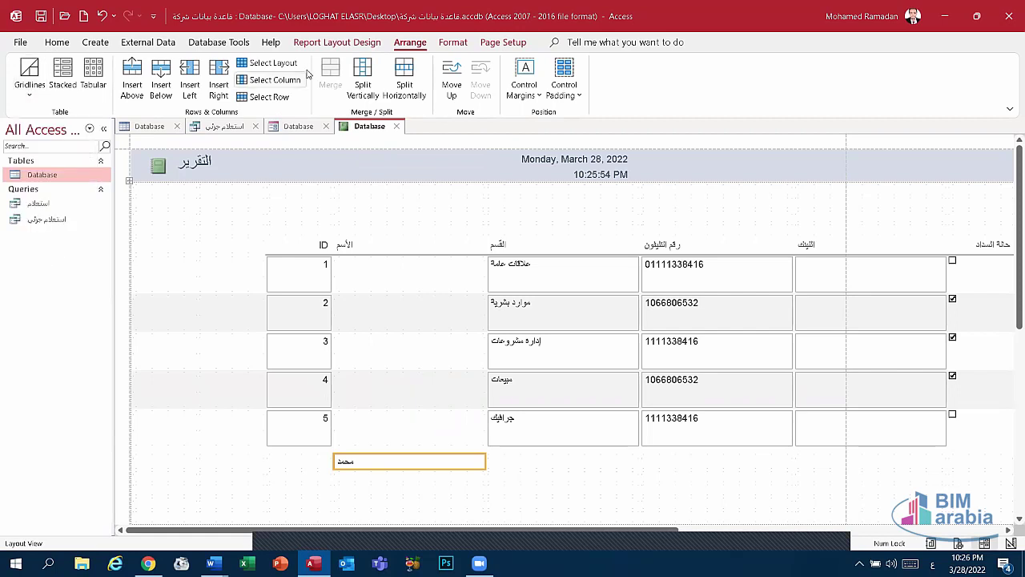
{"action": "left_click", "coordinate": [94, 42]}
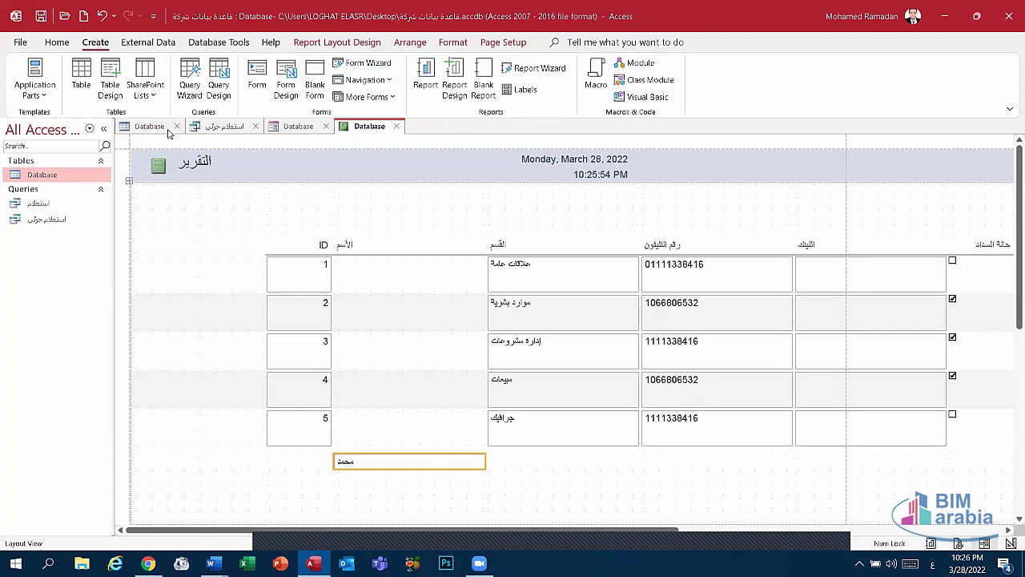
Select the التقرير title, glance at the report views list, and select the ID column.
{"action": "left_click", "coordinate": [219, 42]}
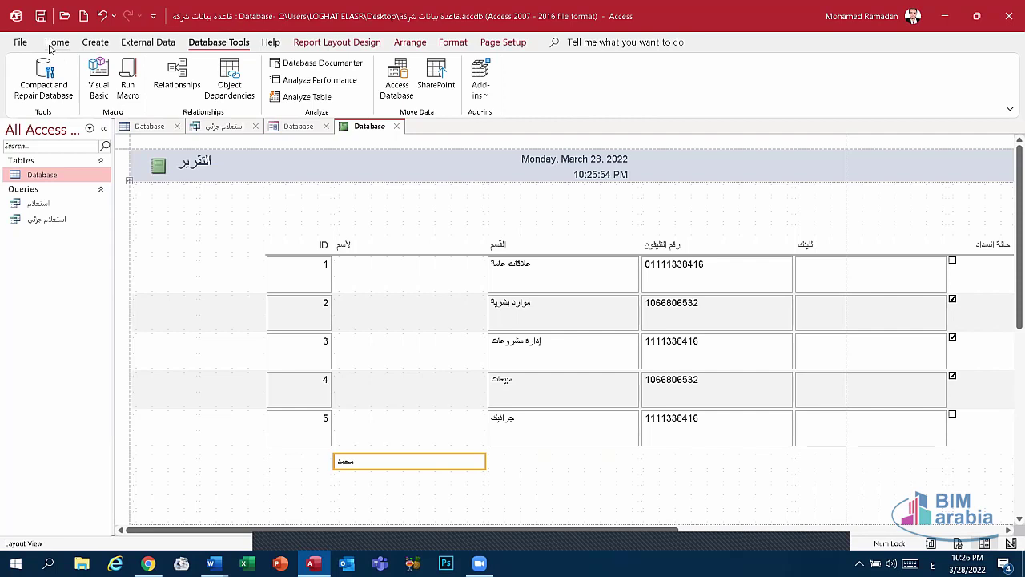
{"action": "left_click", "coordinate": [55, 42]}
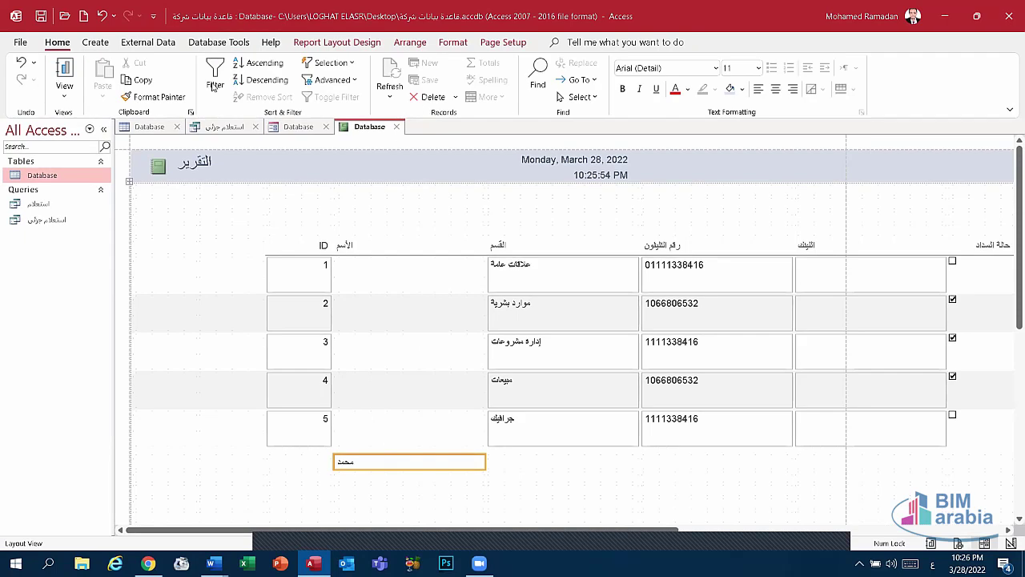
{"action": "left_click", "coordinate": [202, 164]}
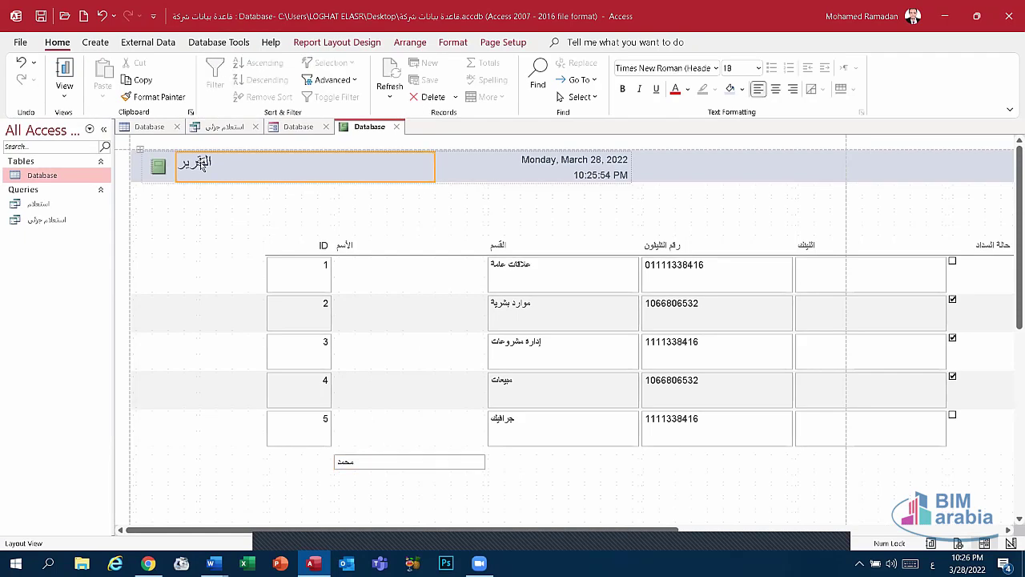
{"action": "left_click", "coordinate": [64, 98]}
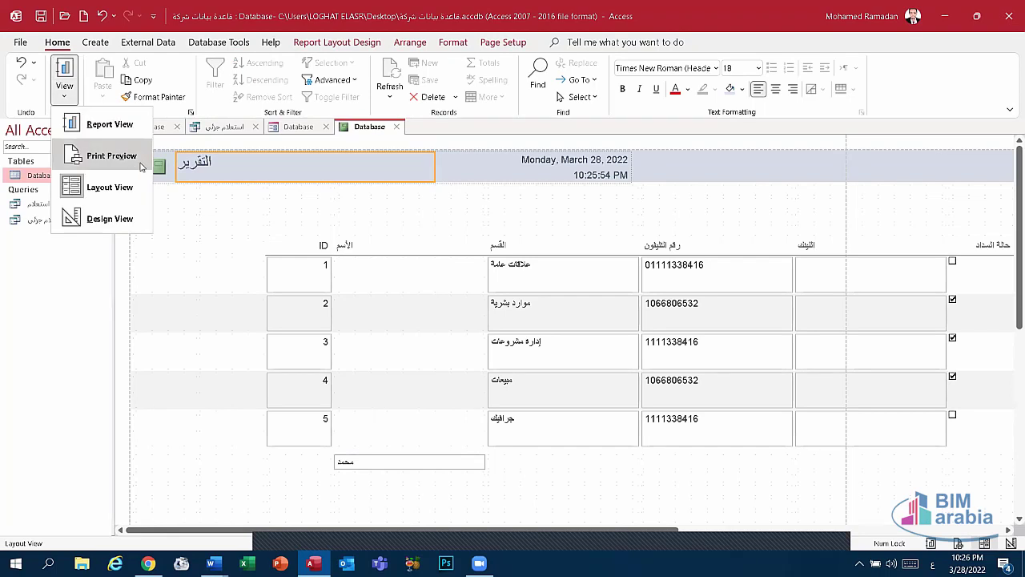
{"action": "left_click", "coordinate": [206, 163]}
{"action": "left_click", "coordinate": [207, 164]}
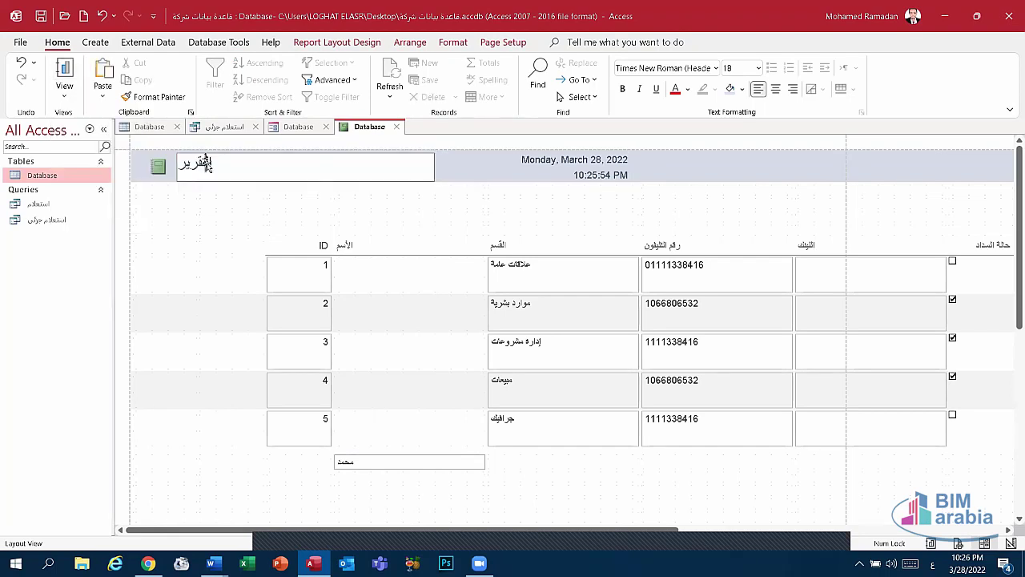
{"action": "left_click", "coordinate": [314, 302]}
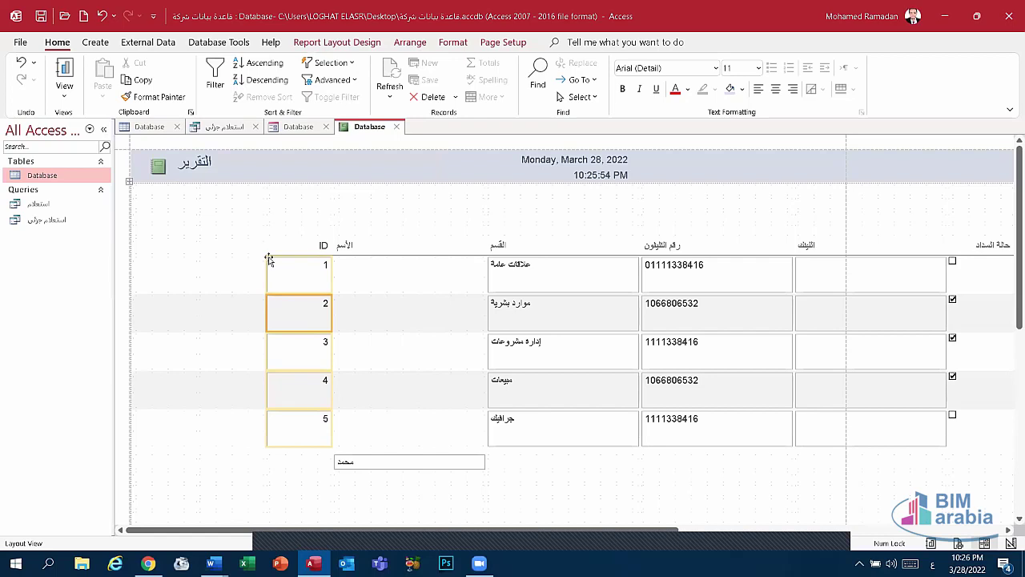
Look through the report's Design, Arrange, Format and Page Setup commands, then select the name and القسم columns.
{"action": "left_click", "coordinate": [336, 42]}
{"action": "left_click", "coordinate": [410, 41]}
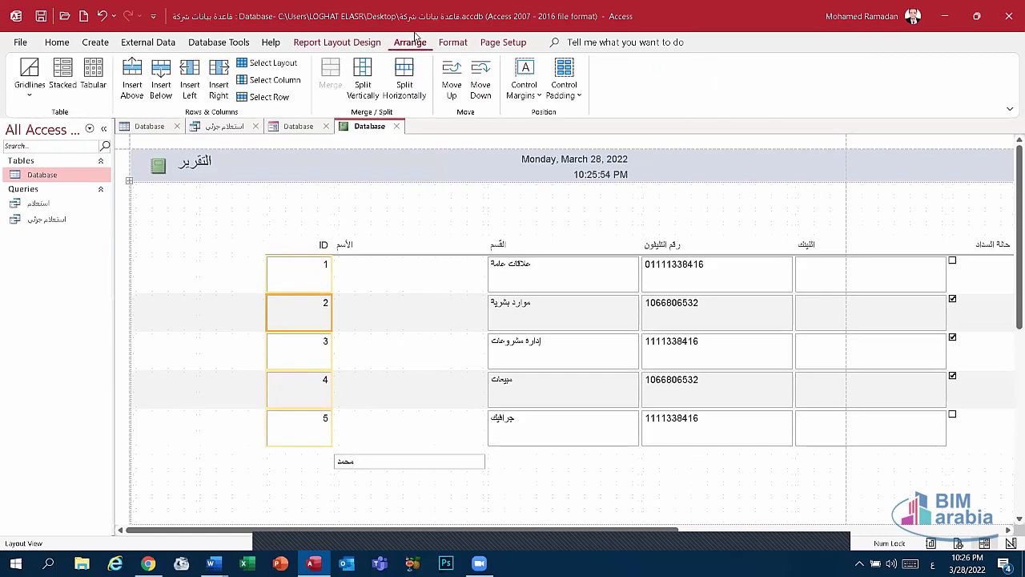
{"action": "left_click", "coordinate": [458, 44]}
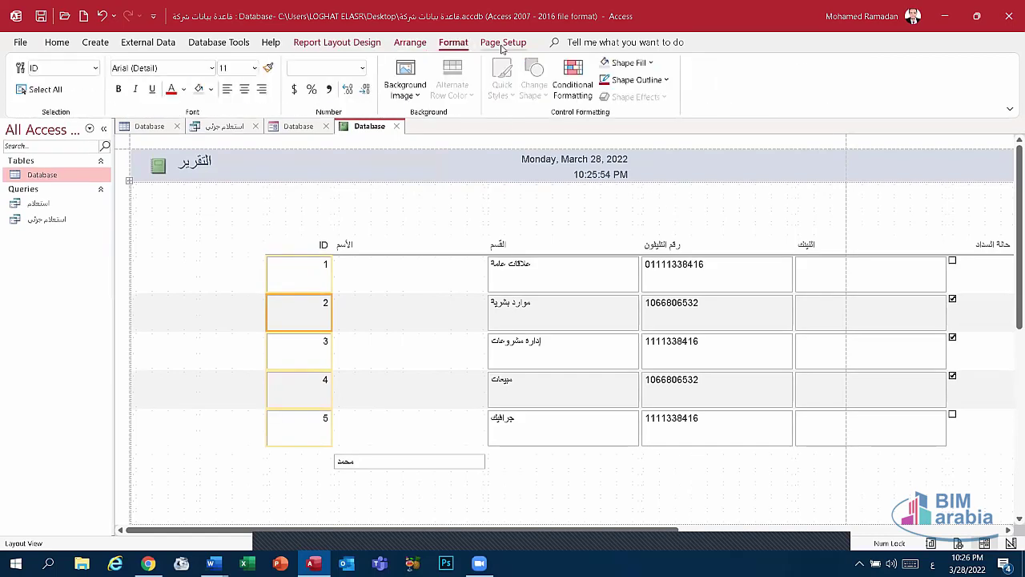
{"action": "left_click", "coordinate": [503, 42]}
{"action": "left_click", "coordinate": [410, 43]}
{"action": "left_click", "coordinate": [337, 43]}
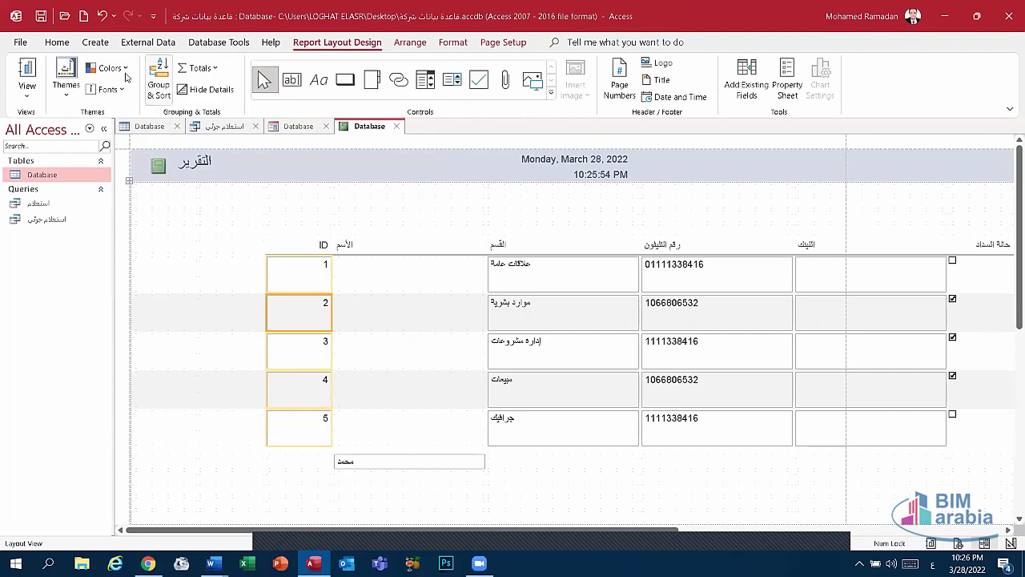
{"action": "left_click", "coordinate": [56, 42]}
{"action": "left_click", "coordinate": [393, 283]}
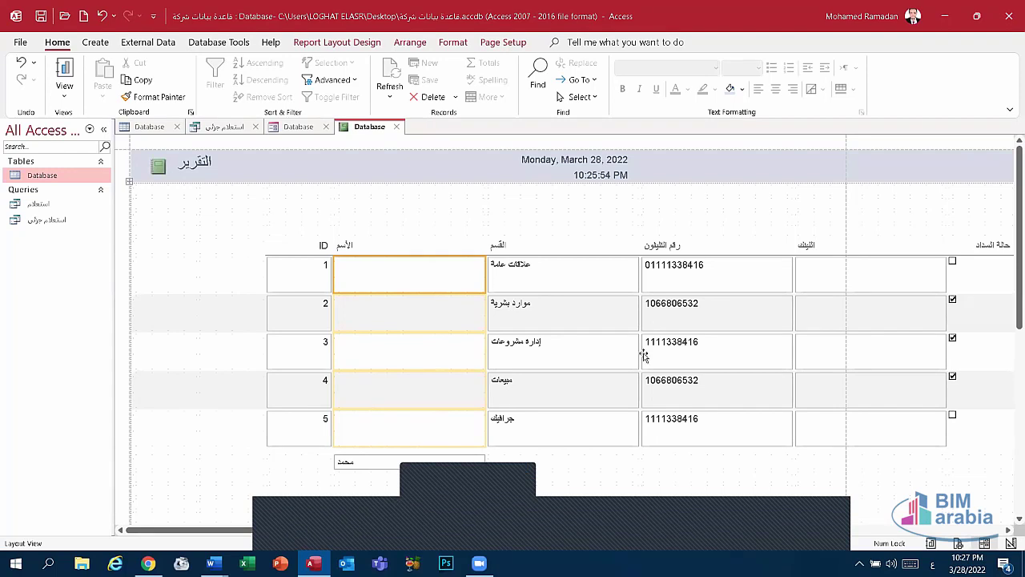
{"action": "left_click", "coordinate": [638, 304]}
Close Access without saving the form and report changes.
{"action": "left_click", "coordinate": [1009, 16]}
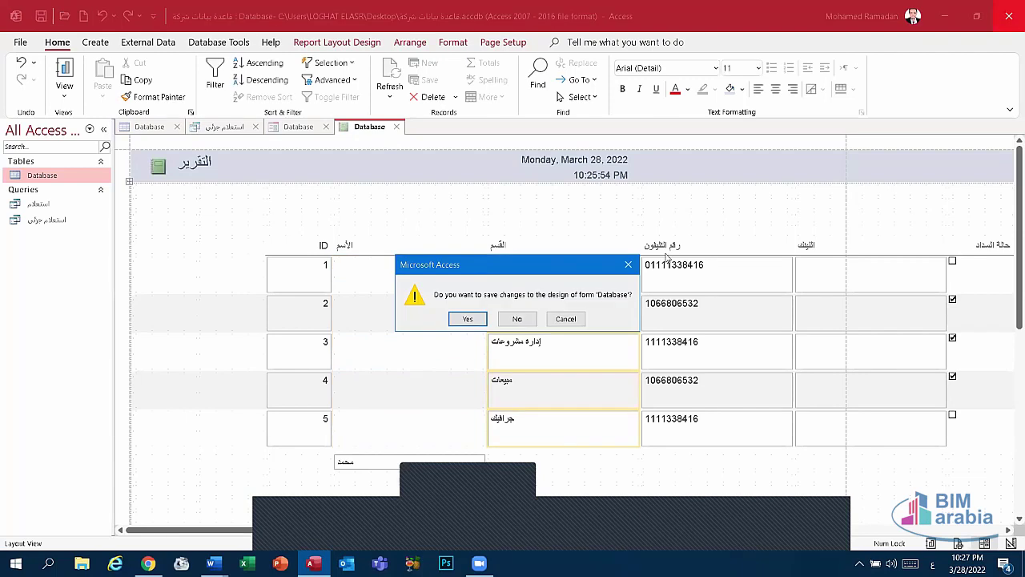
{"action": "left_click", "coordinate": [519, 318]}
{"action": "left_click", "coordinate": [536, 324]}
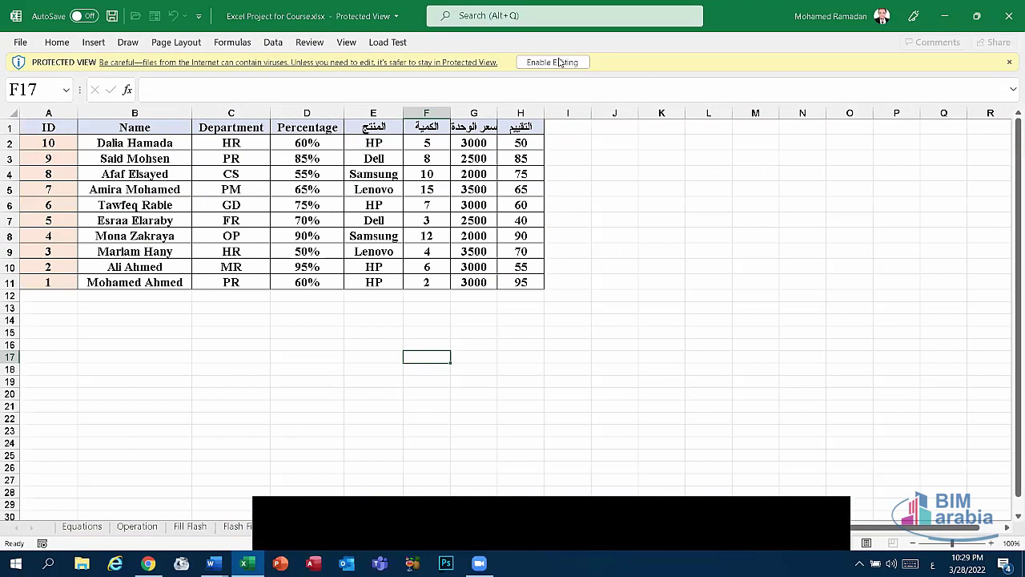
Enable editing on Excel Project for Course.xlsx and switch to the Equations sheet.
{"action": "left_click", "coordinate": [559, 62]}
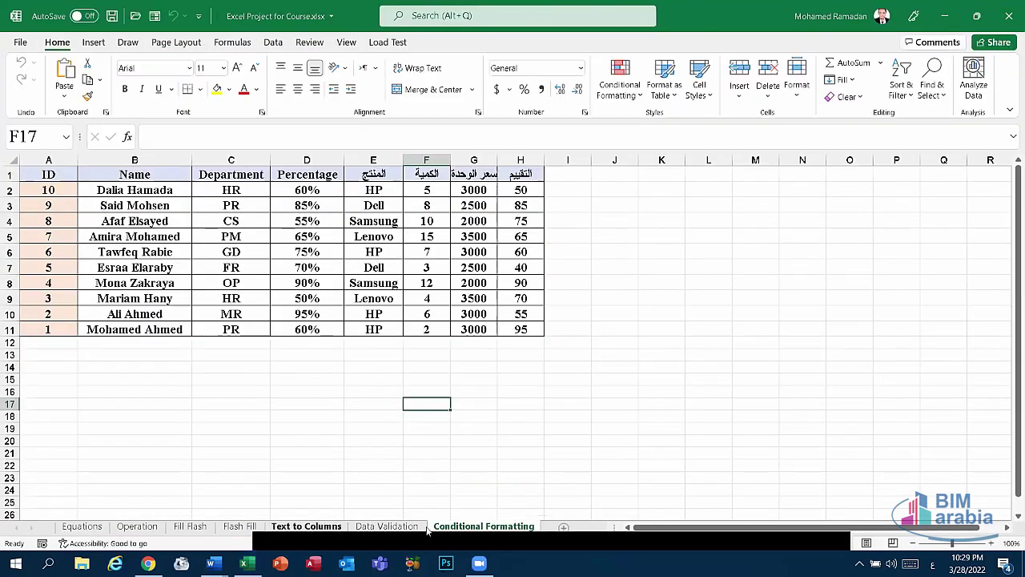
{"action": "scroll", "coordinate": [422, 457], "scroll_direction": "down", "scroll_amount": 1}
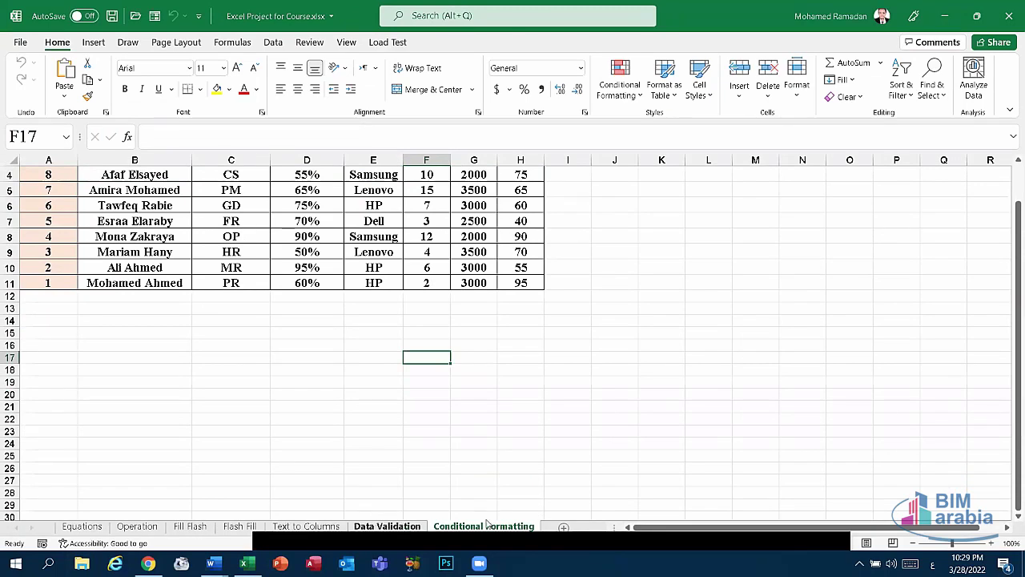
{"action": "left_click", "coordinate": [413, 527]}
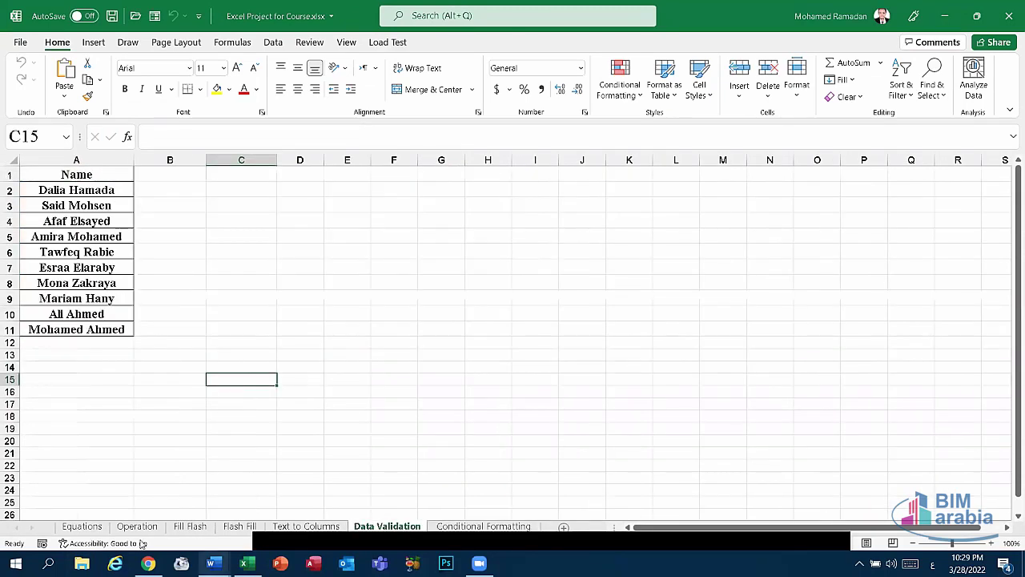
{"action": "left_click", "coordinate": [96, 528]}
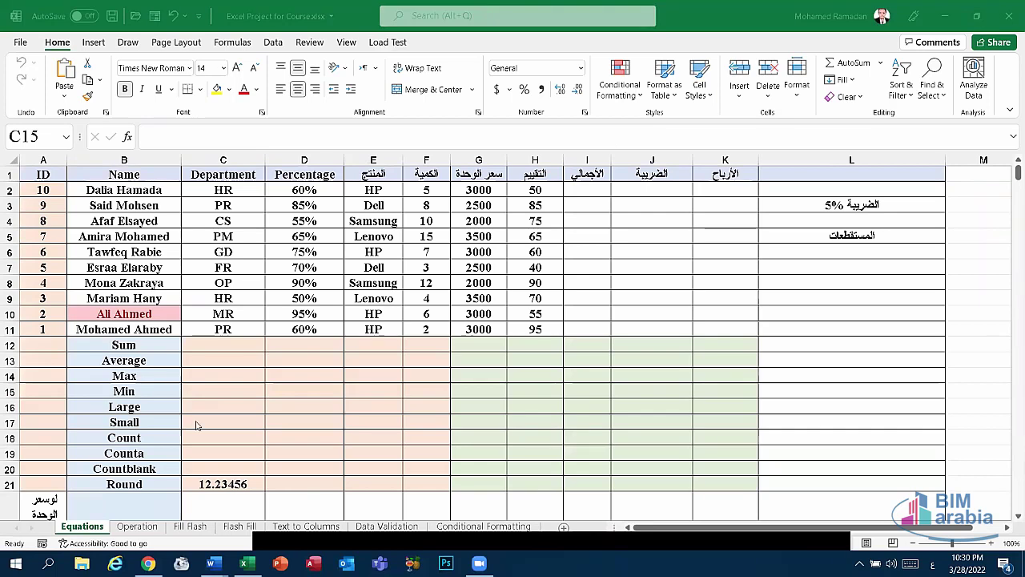
Review the Sum, Average, Max and Min cells C12–C15 and the IF Simple task in row 22.
{"action": "left_click", "coordinate": [212, 346]}
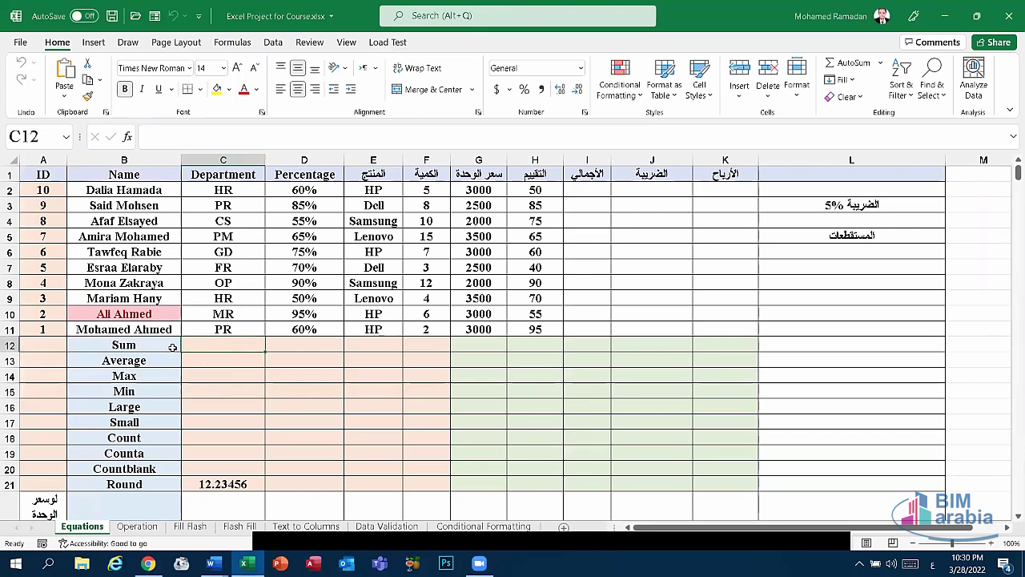
{"action": "left_click", "coordinate": [227, 364]}
{"action": "left_click", "coordinate": [202, 379]}
{"action": "left_click", "coordinate": [202, 394]}
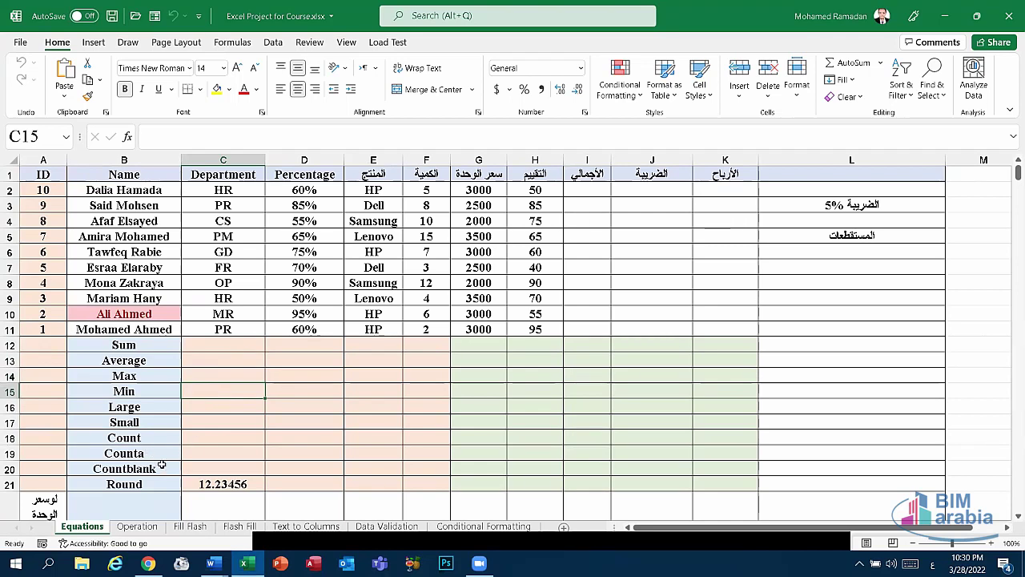
{"action": "scroll", "coordinate": [120, 461], "scroll_direction": "down", "scroll_amount": 3}
{"action": "scroll", "coordinate": [95, 444], "scroll_direction": "down", "scroll_amount": 1}
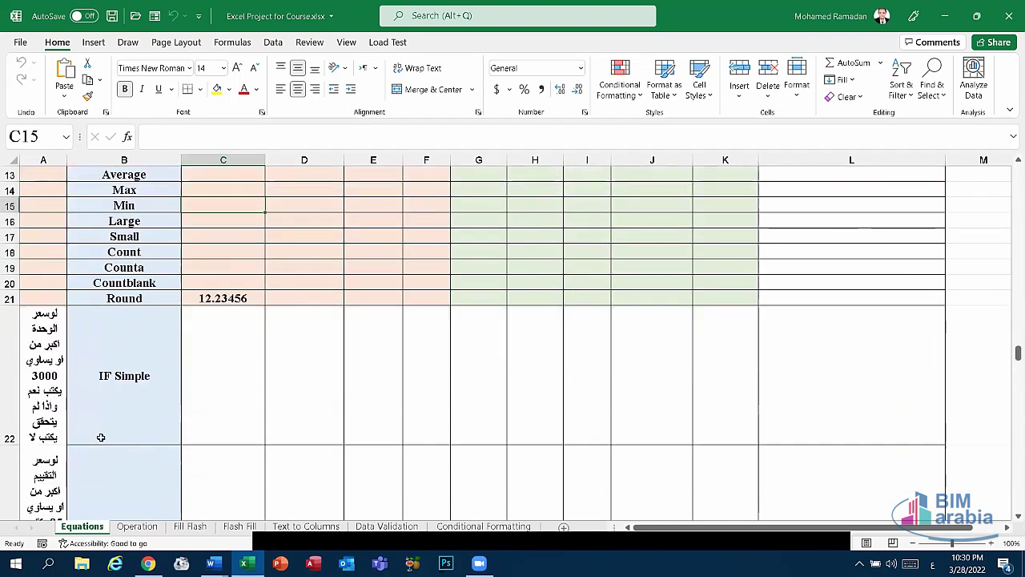
{"action": "scroll", "coordinate": [104, 437], "scroll_direction": "down", "scroll_amount": 2}
{"action": "scroll", "coordinate": [118, 439], "scroll_direction": "down", "scroll_amount": 4}
{"action": "scroll", "coordinate": [118, 437], "scroll_direction": "up", "scroll_amount": 7}
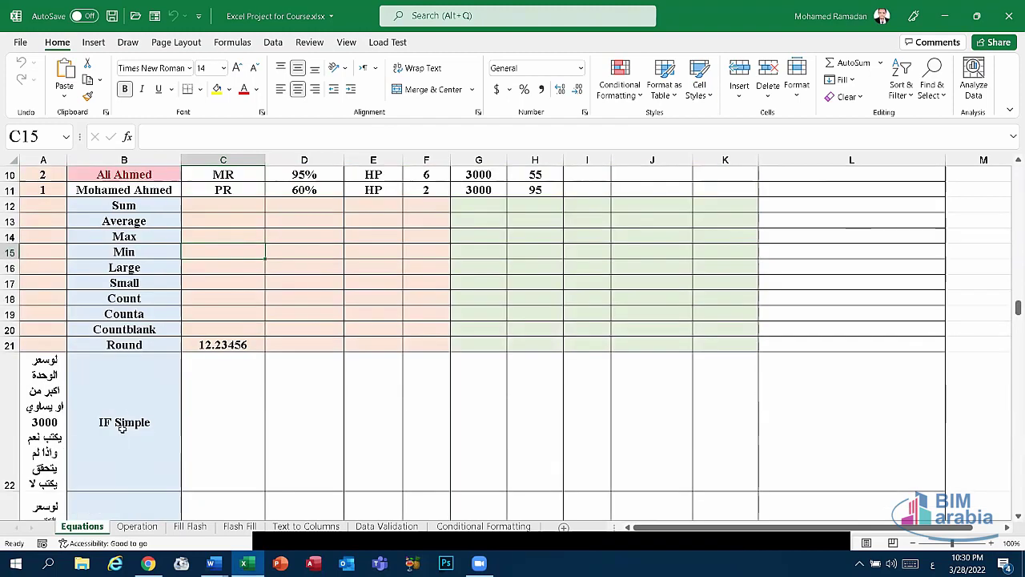
{"action": "left_click", "coordinate": [124, 424]}
{"action": "left_click_drag", "start_coordinate": [1006, 311], "coordinate": [1011, 412]}
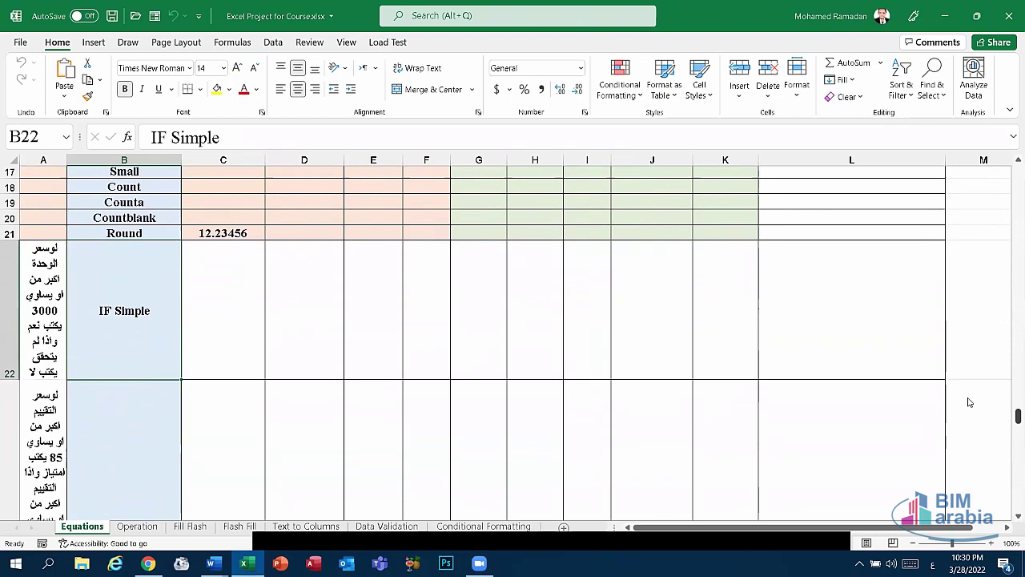
{"action": "left_click", "coordinate": [48, 261]}
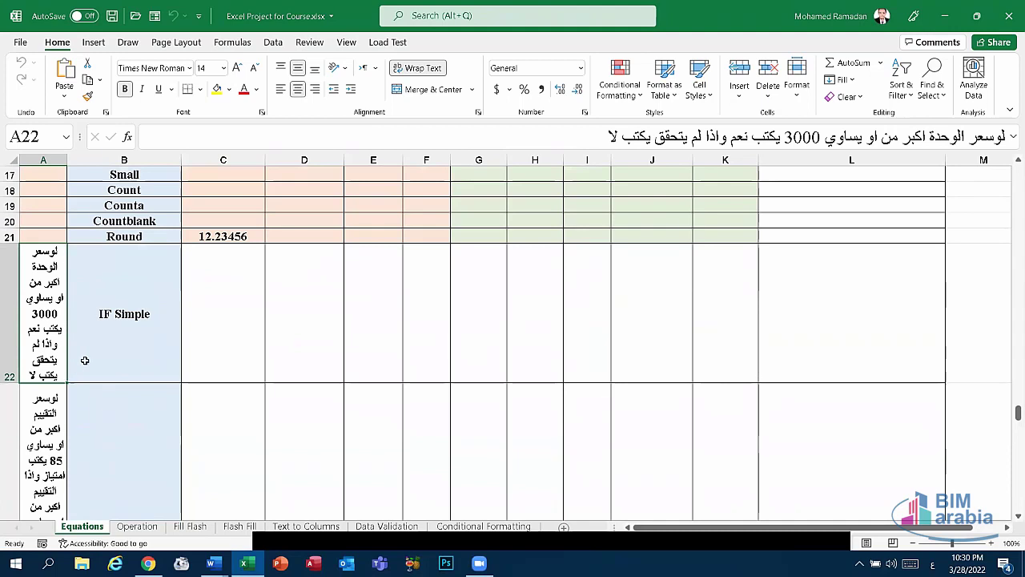
Inspect columns G and F of the Equations sheet's data table.
{"action": "scroll", "coordinate": [41, 276], "scroll_direction": "up", "scroll_amount": 5}
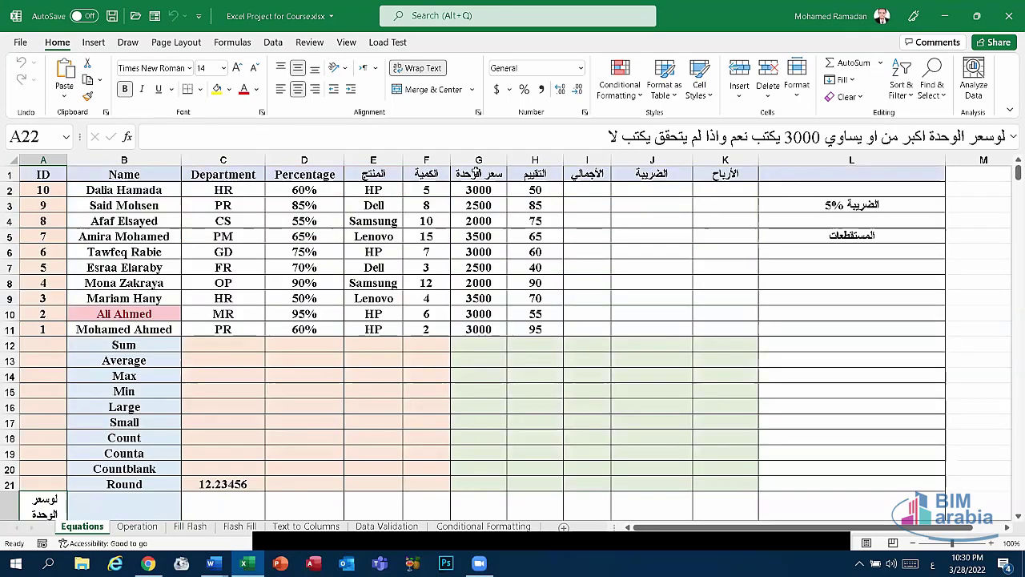
{"action": "left_click", "coordinate": [473, 160]}
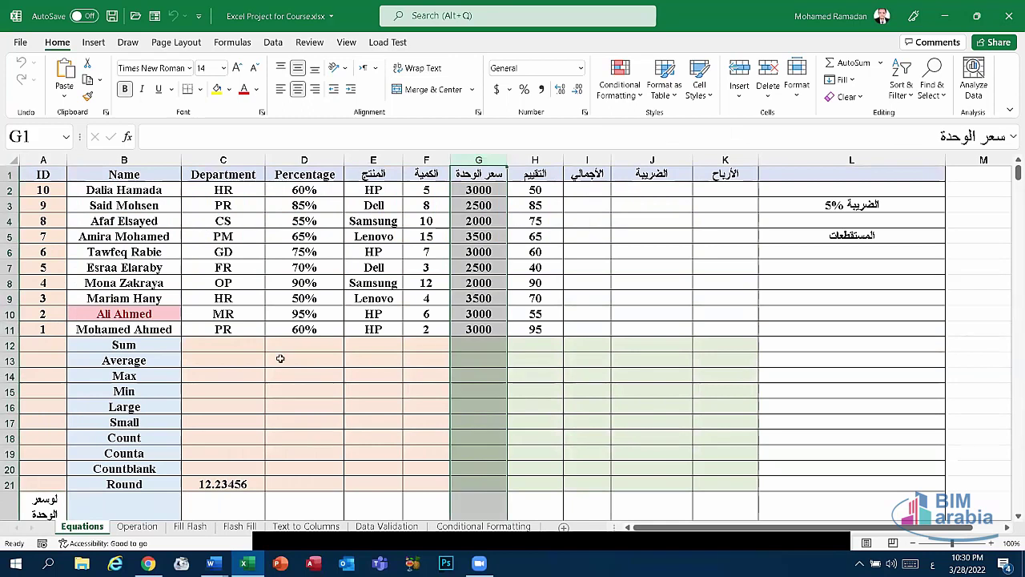
{"action": "scroll", "coordinate": [261, 361], "scroll_direction": "down", "scroll_amount": 1}
{"action": "scroll", "coordinate": [261, 361], "scroll_direction": "down", "scroll_amount": 4}
{"action": "scroll", "coordinate": [248, 362], "scroll_direction": "down", "scroll_amount": 3}
{"action": "scroll", "coordinate": [131, 368], "scroll_direction": "up", "scroll_amount": 3}
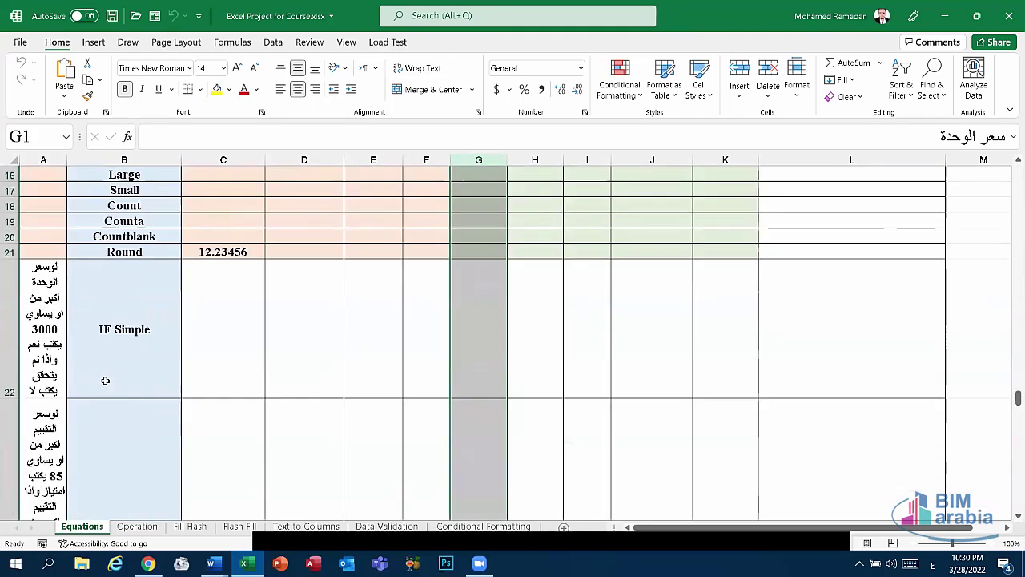
{"action": "scroll", "coordinate": [103, 380], "scroll_direction": "down", "scroll_amount": 1}
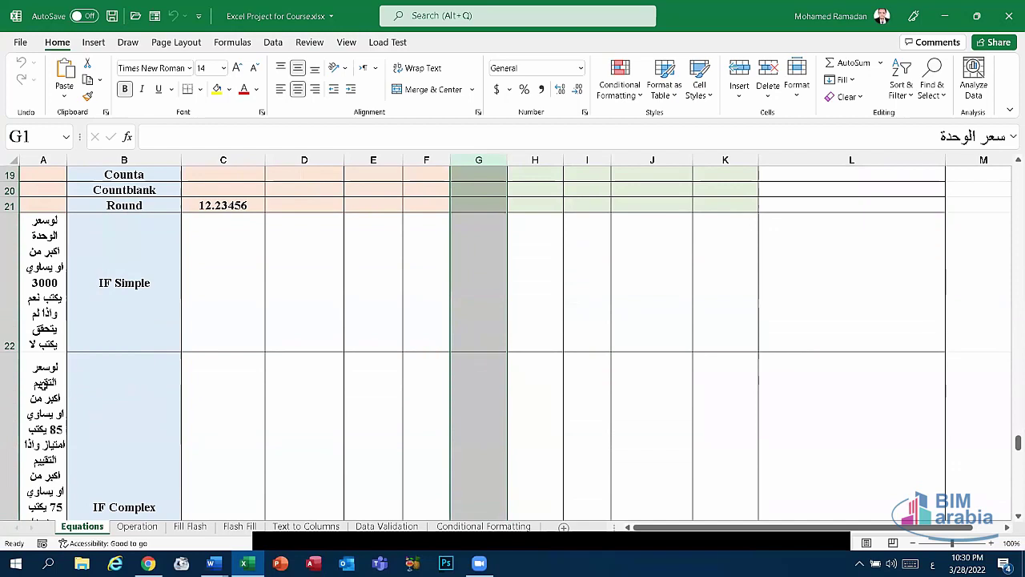
{"action": "scroll", "coordinate": [68, 389], "scroll_direction": "up", "scroll_amount": 6}
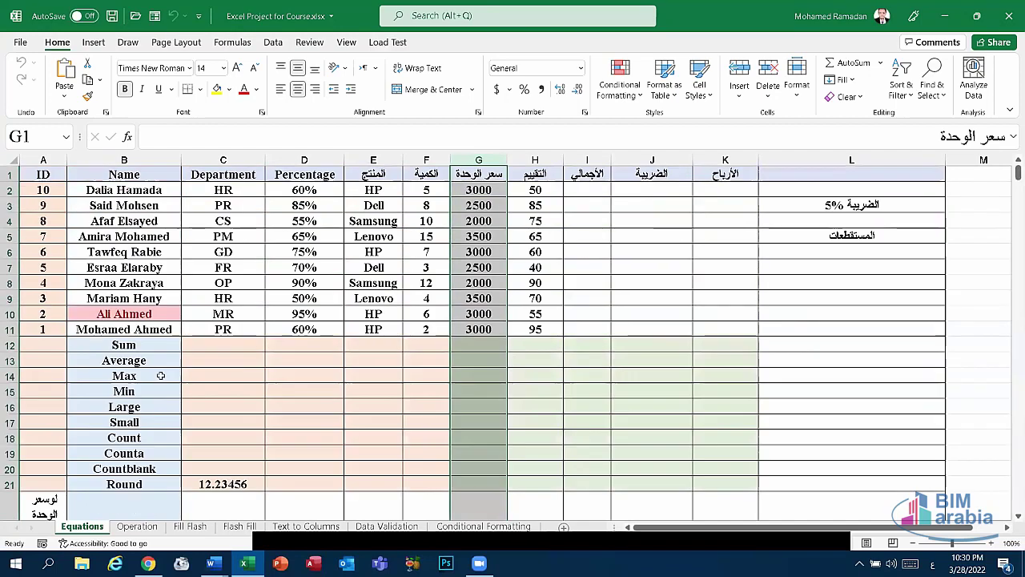
{"action": "left_click", "coordinate": [426, 162]}
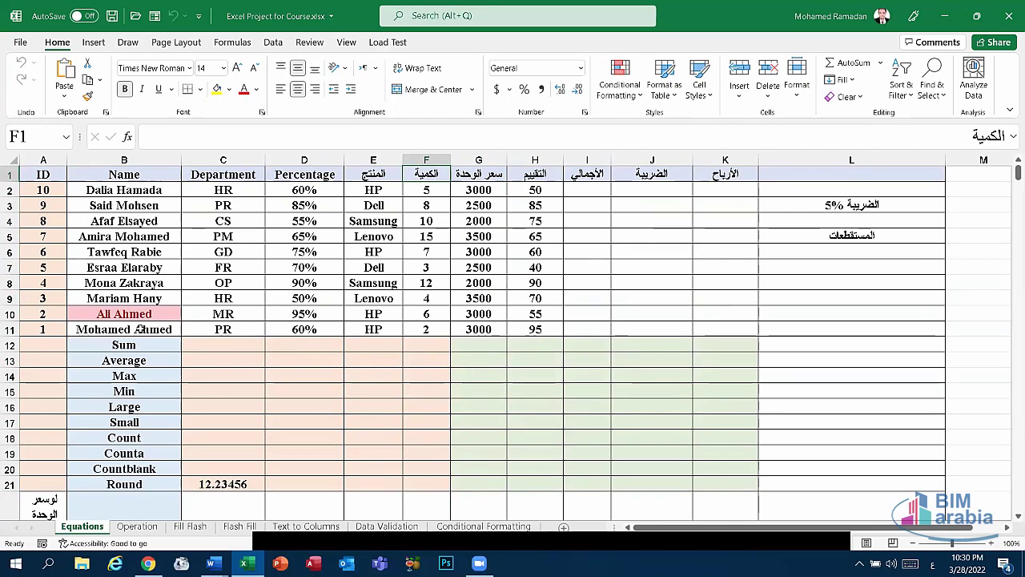
{"action": "scroll", "coordinate": [140, 329], "scroll_direction": "down", "scroll_amount": 6}
{"action": "scroll", "coordinate": [34, 362], "scroll_direction": "down", "scroll_amount": 1}
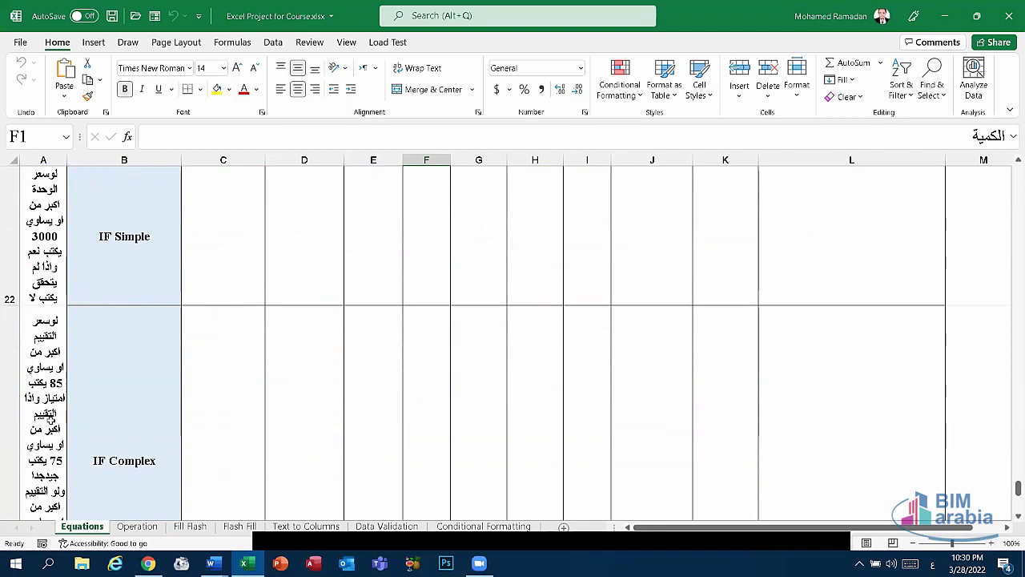
{"action": "scroll", "coordinate": [48, 409], "scroll_direction": "down", "scroll_amount": 3}
{"action": "scroll", "coordinate": [46, 400], "scroll_direction": "up", "scroll_amount": 3}
Read the IF Complex task in A23 and cells I2–L3 with the 5% tax label.
{"action": "left_click", "coordinate": [44, 434]}
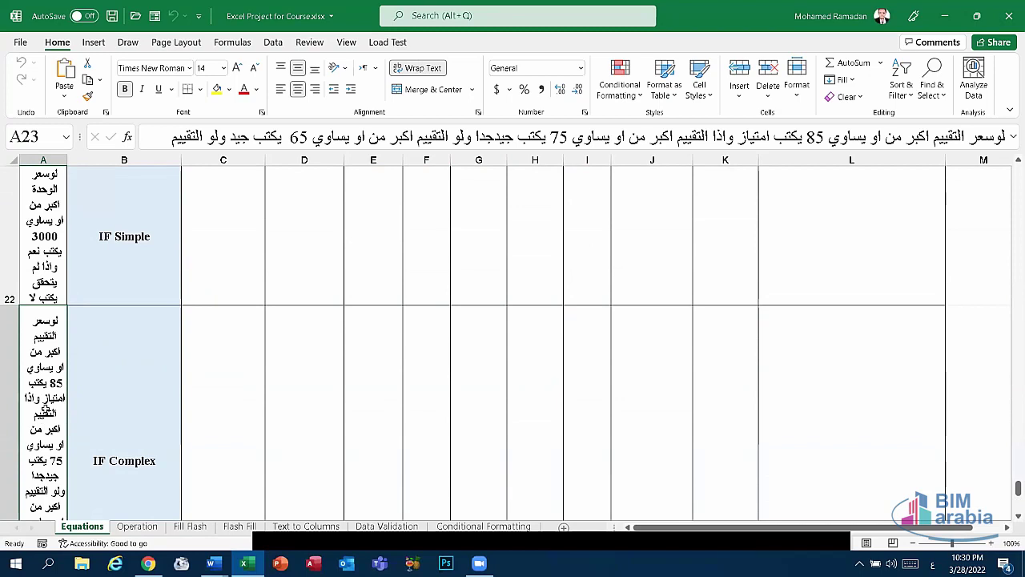
{"action": "scroll", "coordinate": [184, 408], "scroll_direction": "up", "scroll_amount": 4}
{"action": "scroll", "coordinate": [178, 403], "scroll_direction": "up", "scroll_amount": 3}
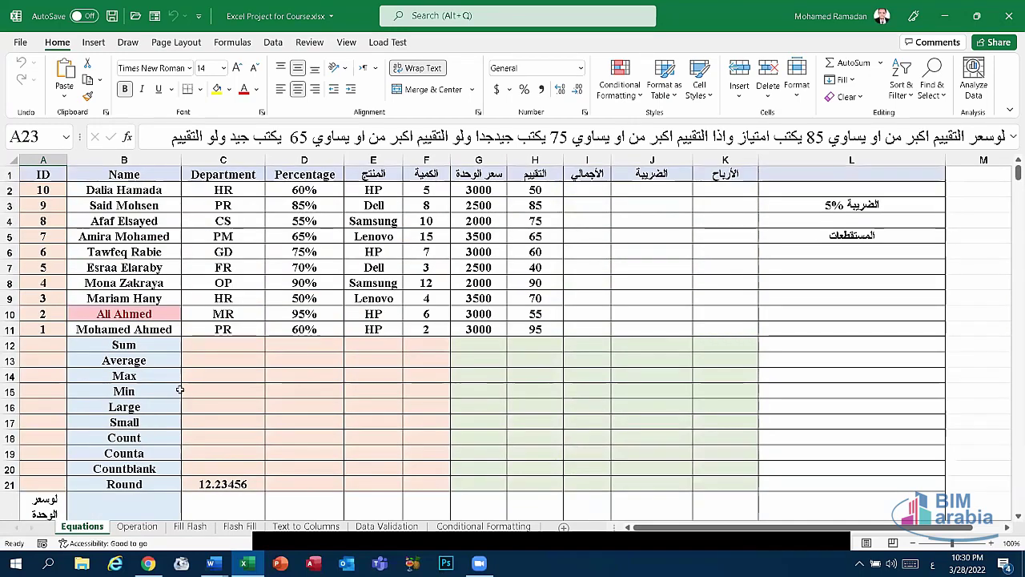
{"action": "left_click", "coordinate": [583, 190]}
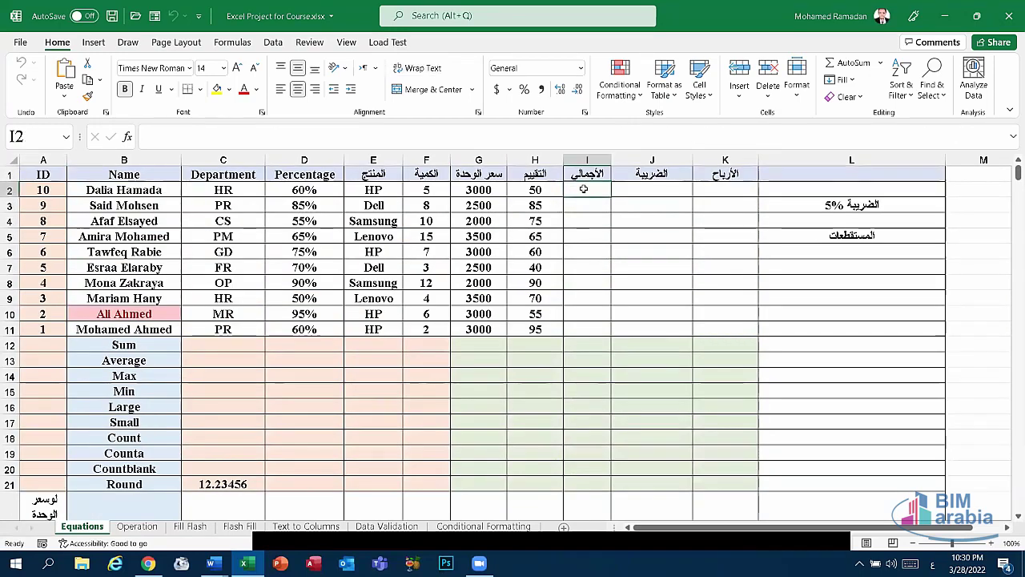
{"action": "left_click", "coordinate": [656, 191]}
{"action": "left_click", "coordinate": [715, 191]}
{"action": "left_click", "coordinate": [836, 204]}
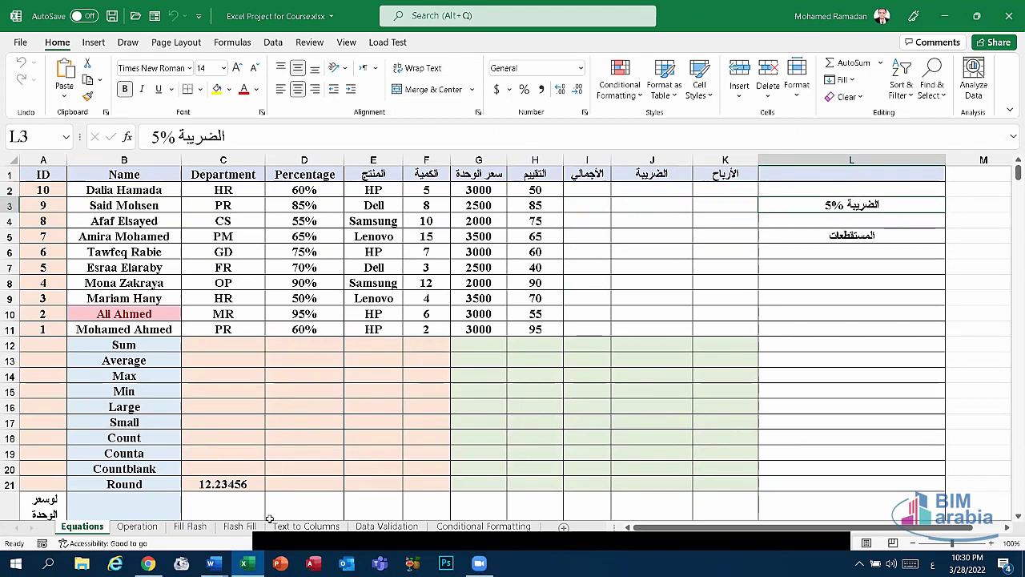
{"action": "left_click", "coordinate": [149, 527]}
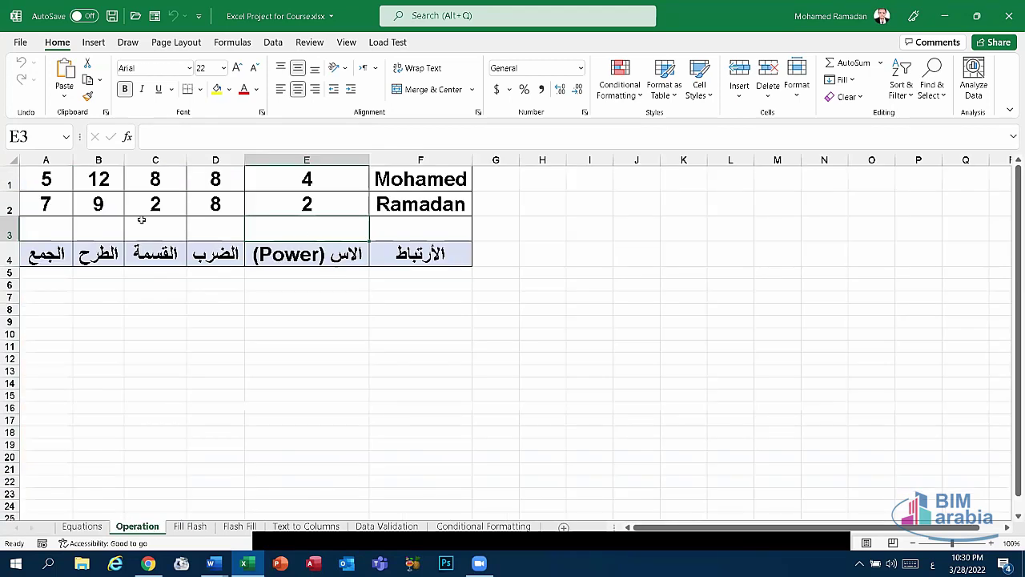
Step through the empty result cells A3 to F3 on the Operation sheet.
{"action": "left_click", "coordinate": [29, 232]}
{"action": "left_click", "coordinate": [101, 231]}
{"action": "left_click", "coordinate": [156, 231]}
{"action": "left_click", "coordinate": [216, 231]}
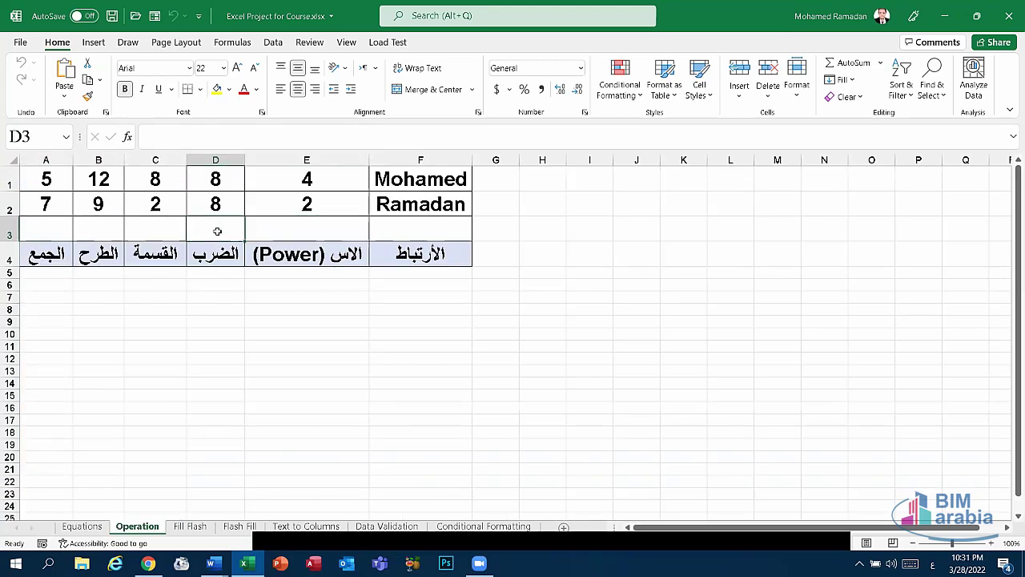
{"action": "left_click", "coordinate": [312, 232]}
{"action": "left_click", "coordinate": [399, 233]}
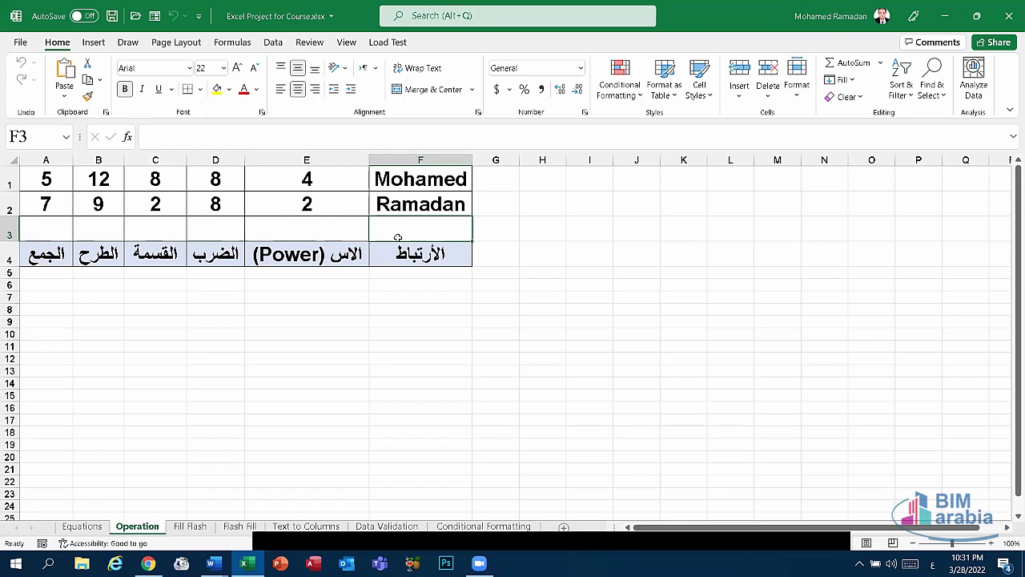
On the Fill Flash sheet, select the 1 and 2 in A1:A2, then cell C2.
{"action": "left_click", "coordinate": [191, 527]}
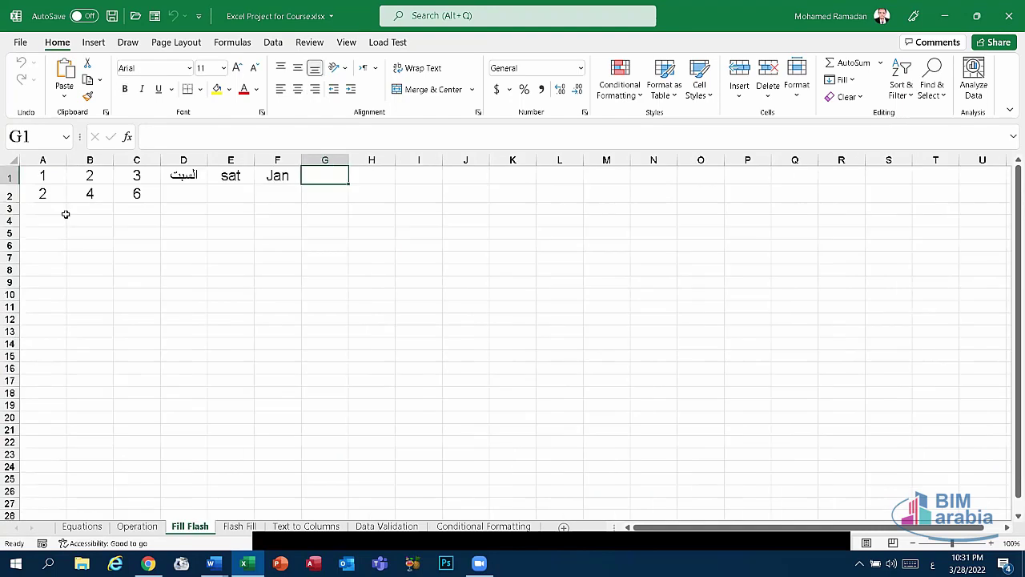
{"action": "left_click", "coordinate": [56, 173]}
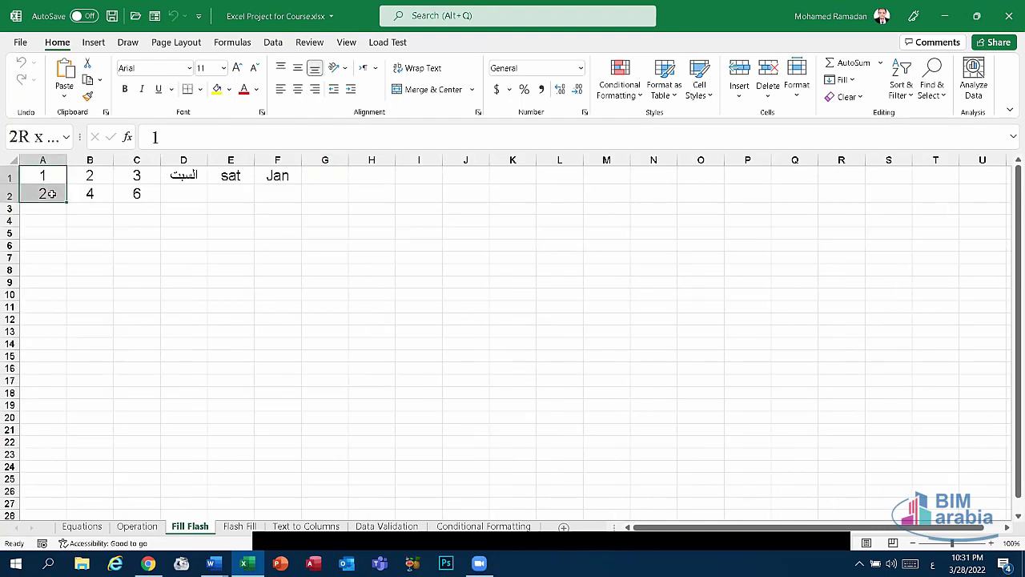
{"action": "mouse_move", "coordinate": [51, 180]}
{"action": "left_mouse_down"}
{"action": "mouse_move", "coordinate": [58, 333]}
{"action": "mouse_move", "coordinate": [60, 206]}
{"action": "left_mouse_up"}
{"action": "left_click", "coordinate": [139, 197]}
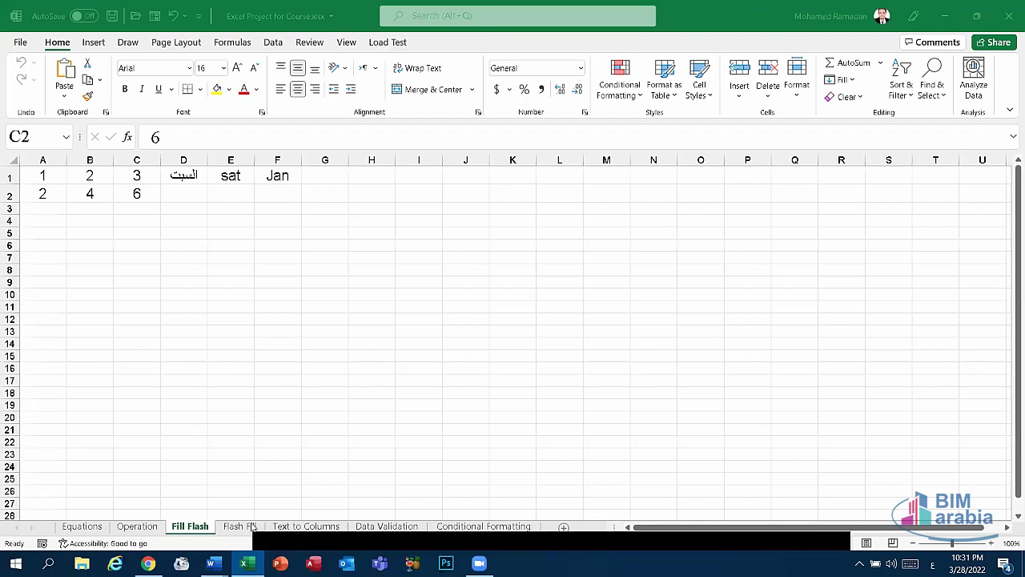
{"action": "left_click", "coordinate": [252, 526]}
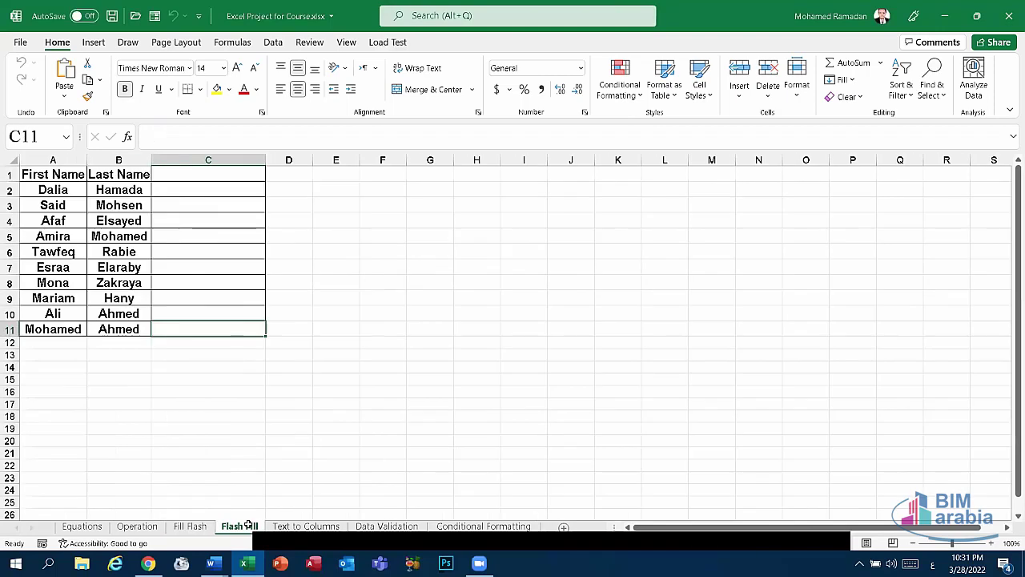
{"action": "left_click", "coordinate": [158, 189]}
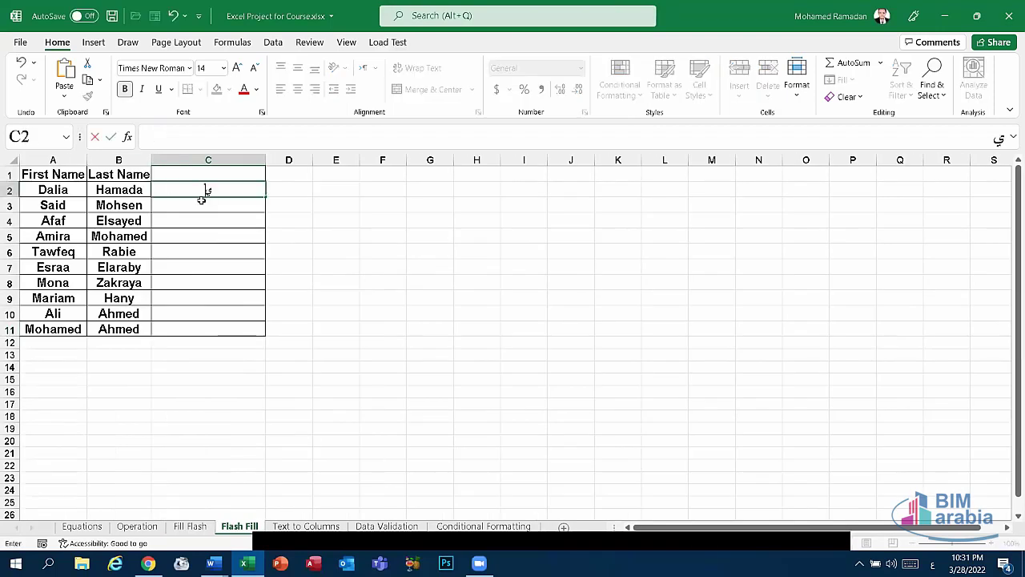
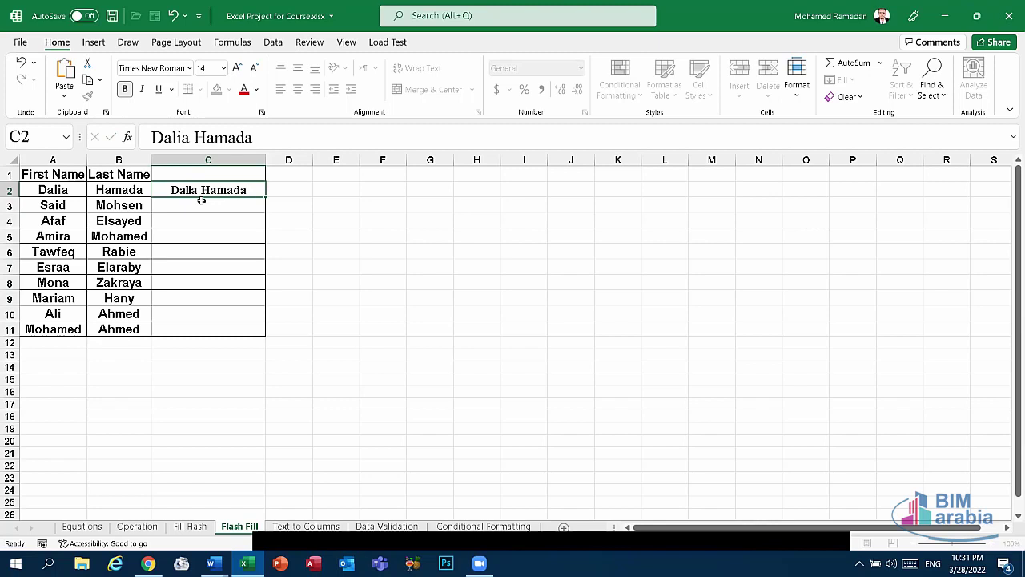
{"action": "key", "text": "Return"}
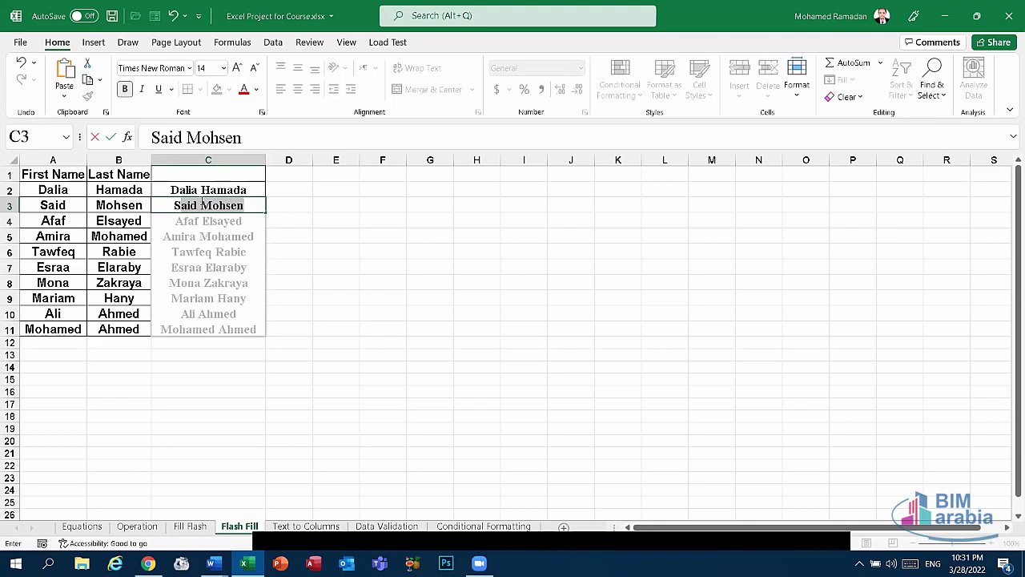
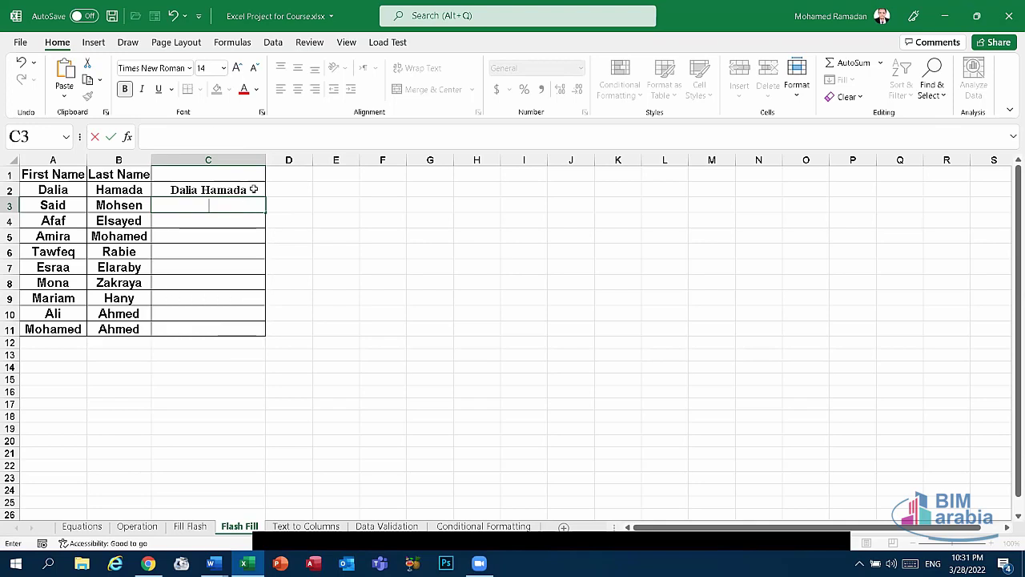
{"action": "left_click", "coordinate": [253, 187]}
{"action": "left_click", "coordinate": [216, 206]}
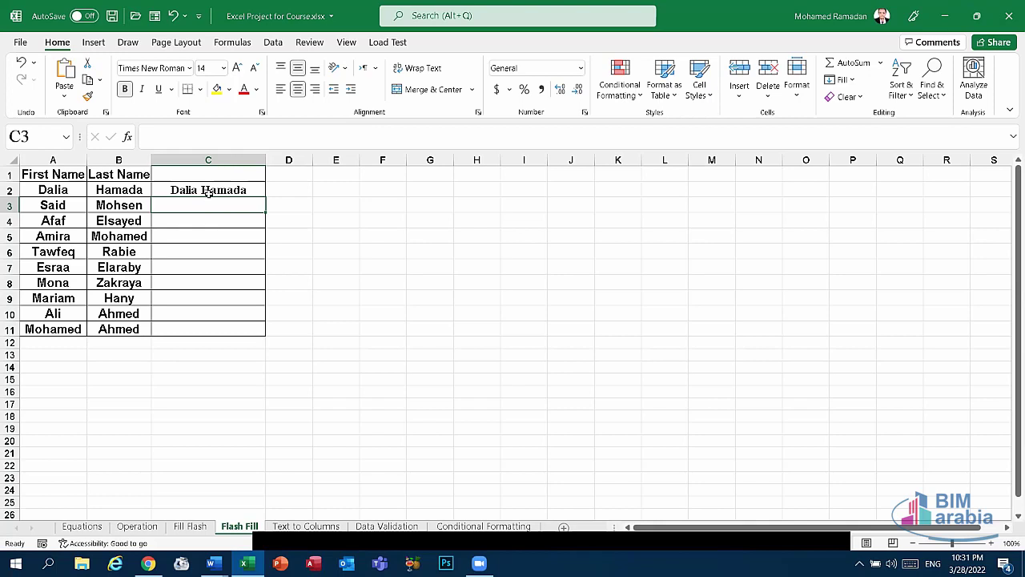
{"action": "left_click", "coordinate": [208, 192]}
{"action": "key", "text": "Delete"}
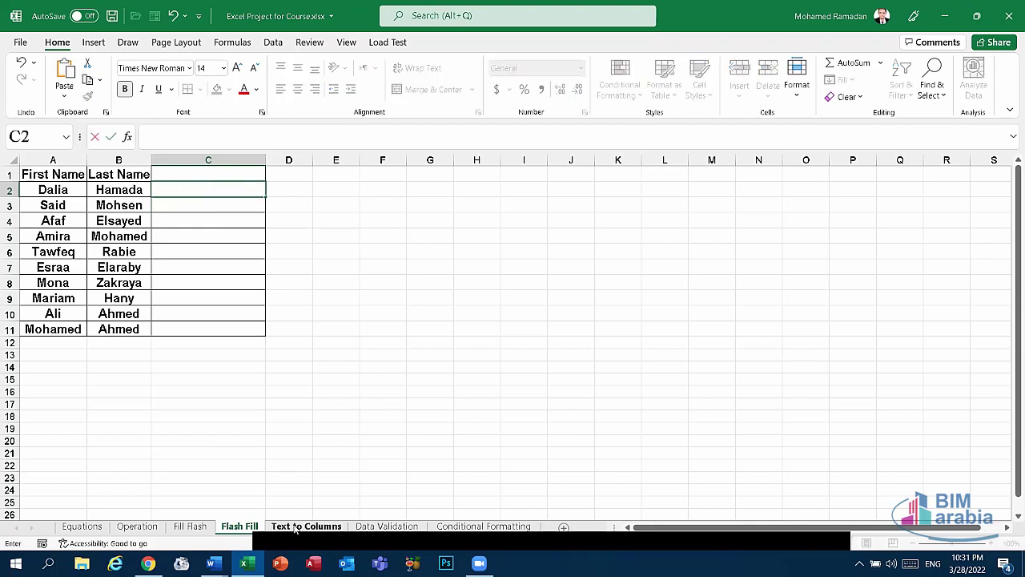
On the Text to Columns sheet, select the full names in column A.
{"action": "left_click", "coordinate": [306, 526]}
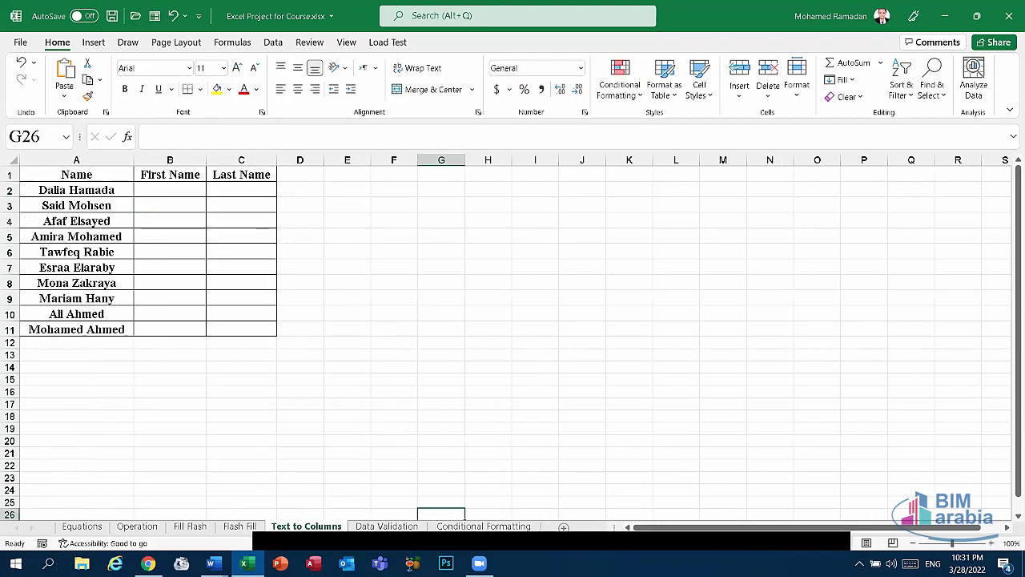
{"action": "left_click", "coordinate": [94, 190]}
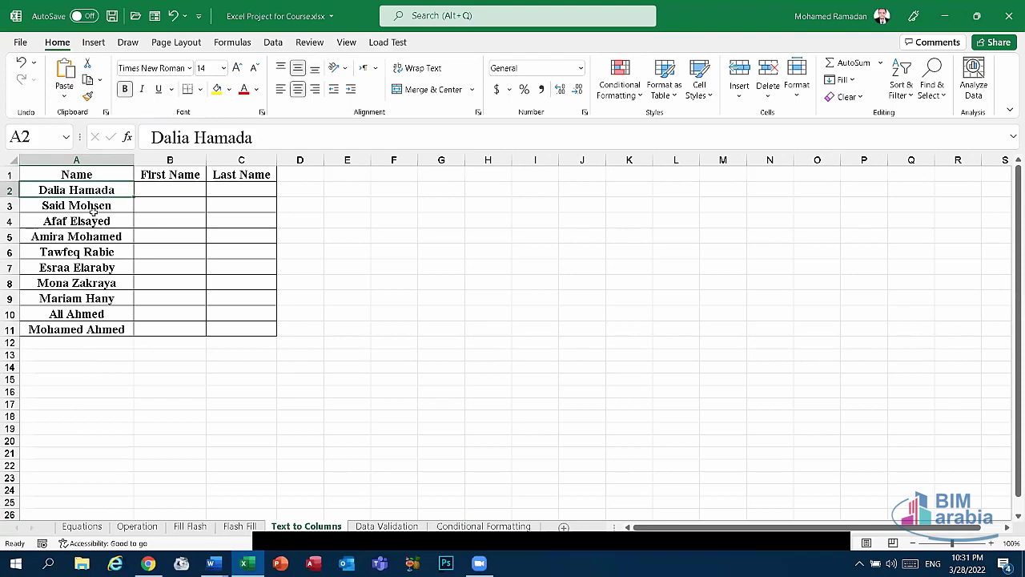
{"action": "left_click_drag", "start_coordinate": [93, 192], "coordinate": [94, 329]}
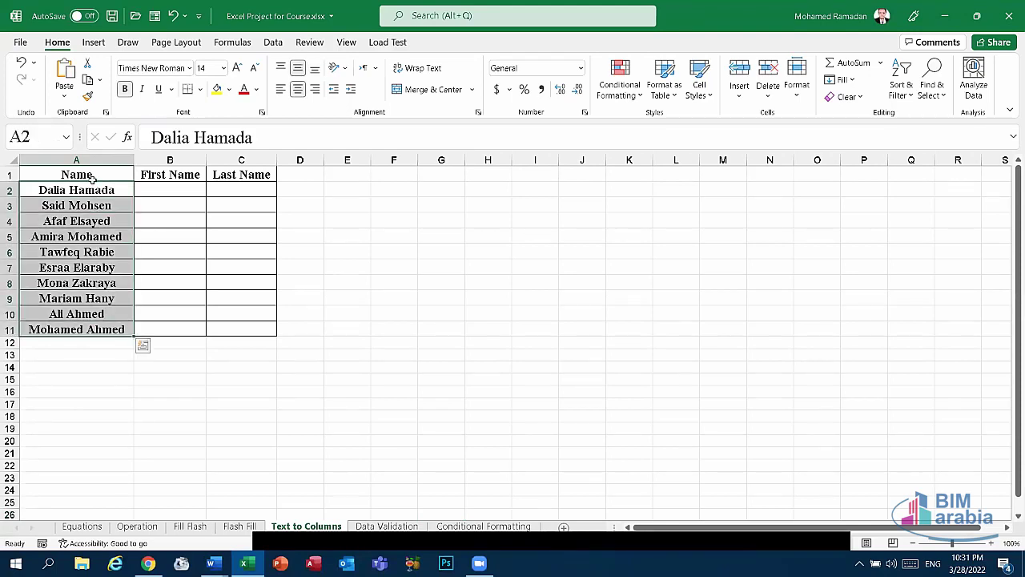
{"action": "left_click", "coordinate": [90, 160]}
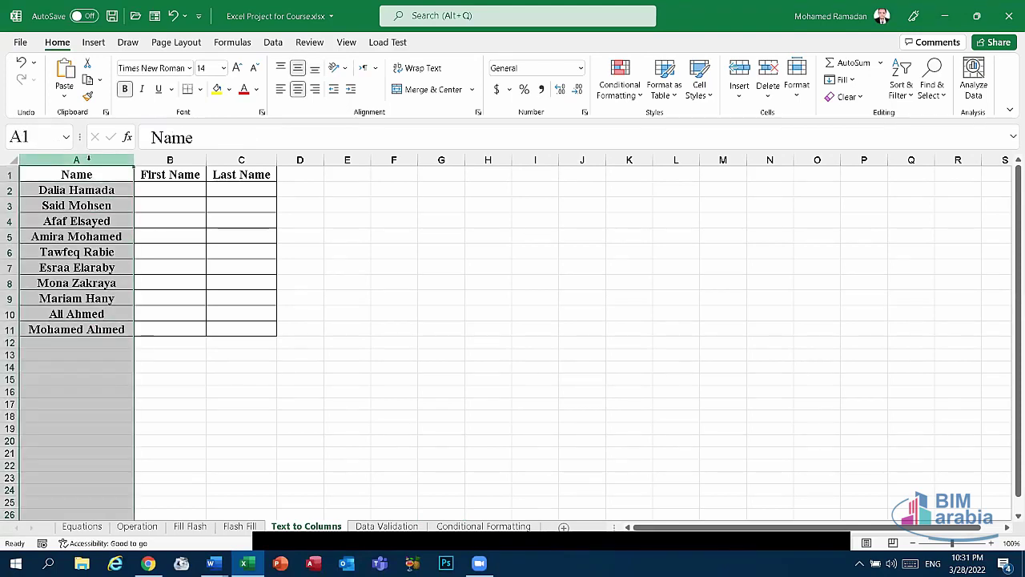
Split the names at each space into first and last names, outputting from column B.
{"action": "left_click", "coordinate": [270, 43]}
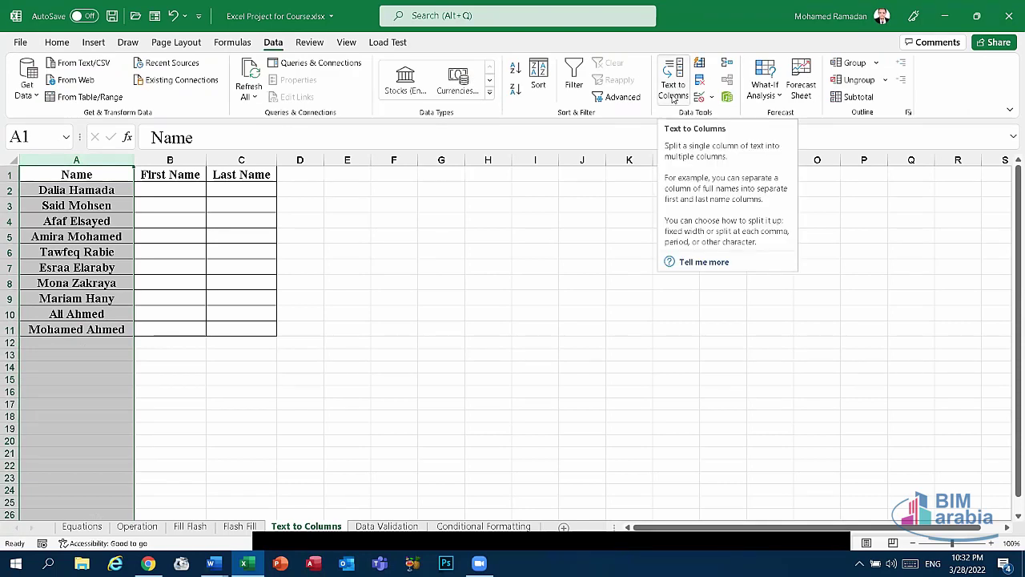
{"action": "left_click", "coordinate": [675, 94]}
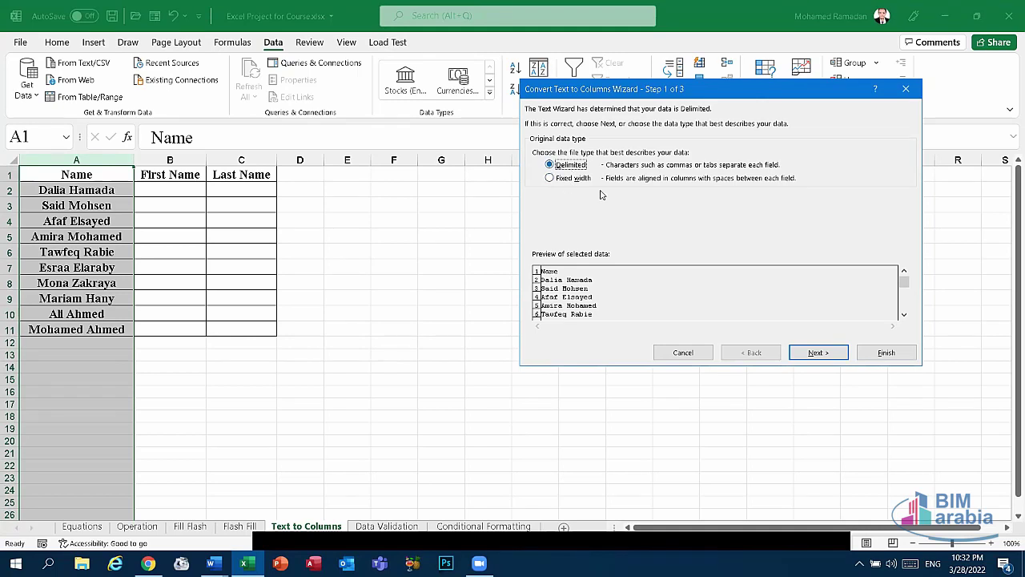
{"action": "left_click", "coordinate": [815, 354]}
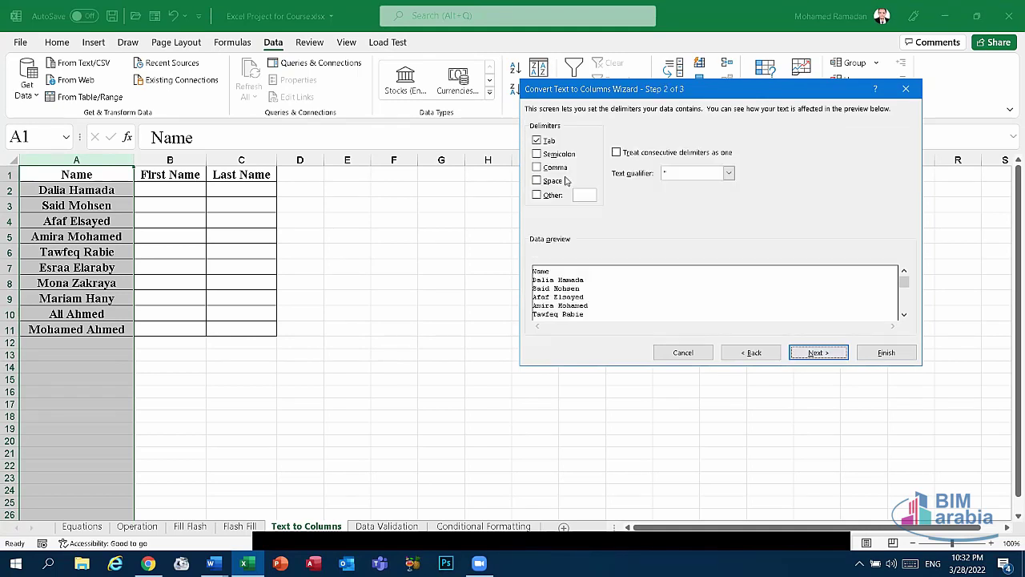
{"action": "left_click", "coordinate": [536, 181]}
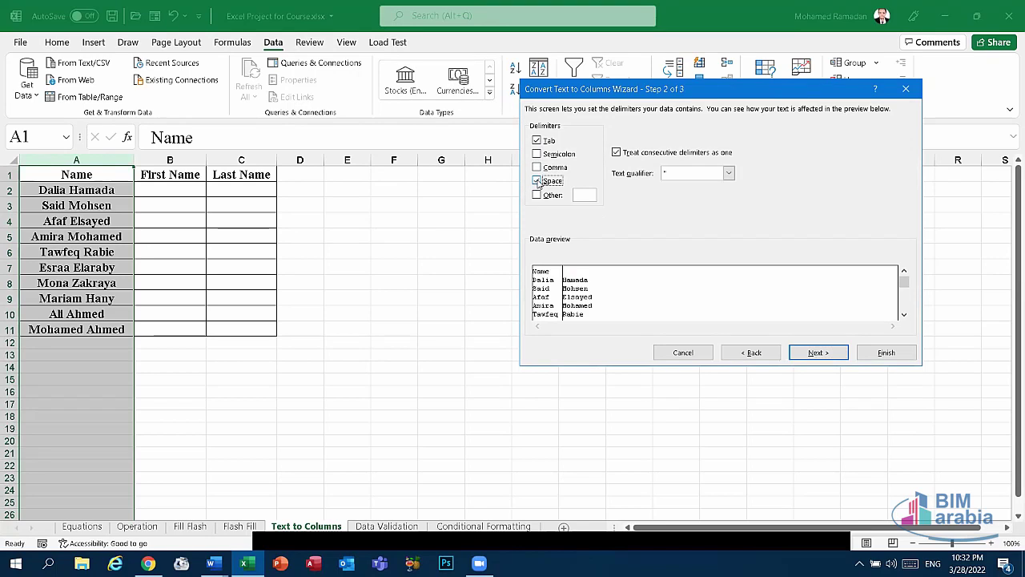
{"action": "left_click", "coordinate": [819, 354]}
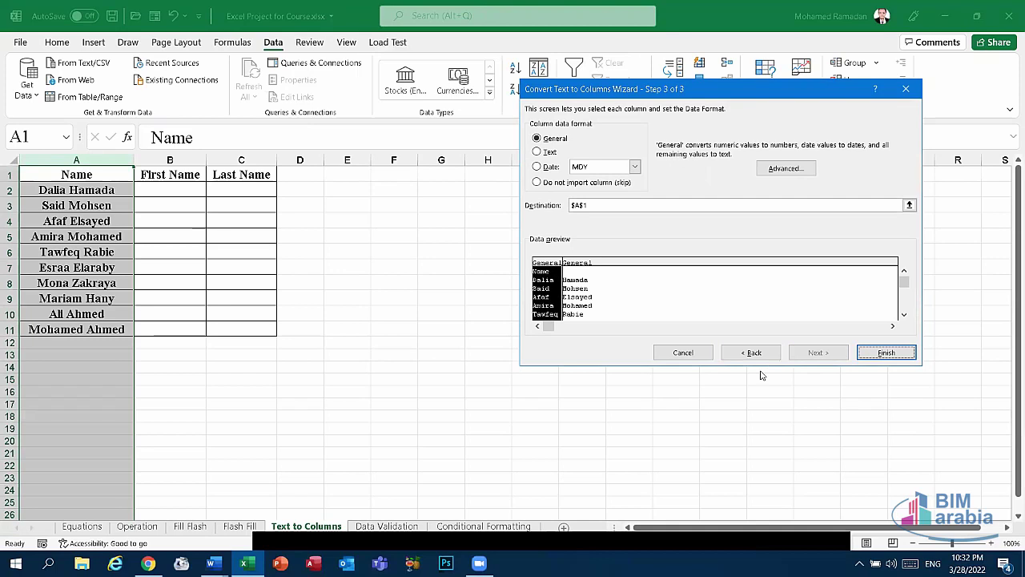
{"action": "left_click", "coordinate": [616, 205]}
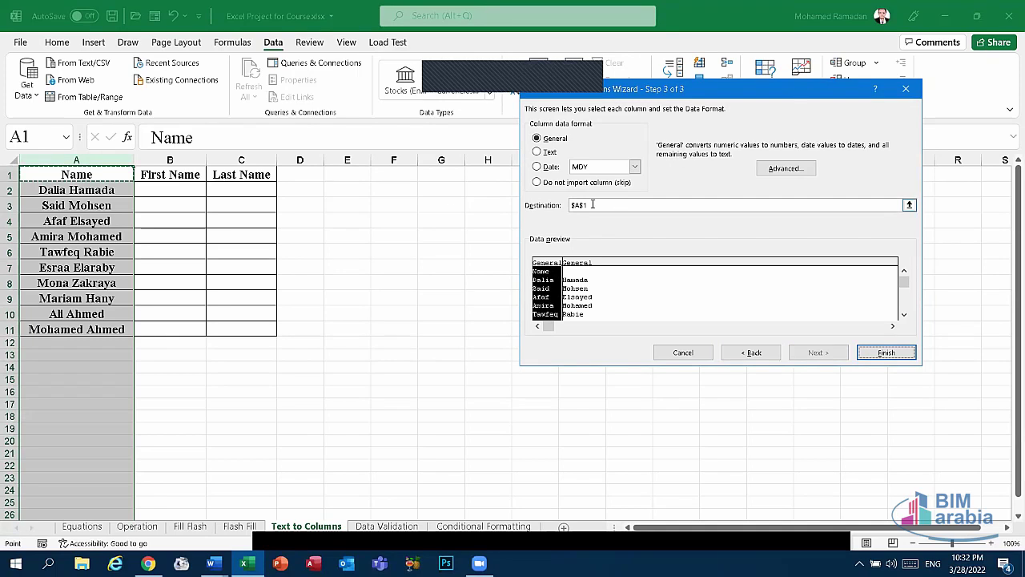
{"action": "key", "text": "BackSpace"}
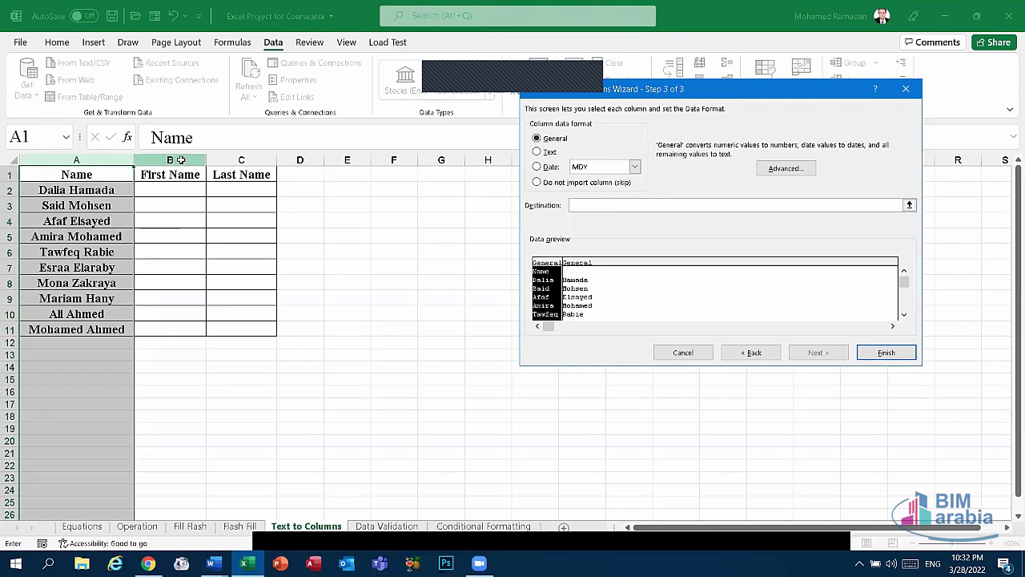
{"action": "left_click", "coordinate": [181, 160]}
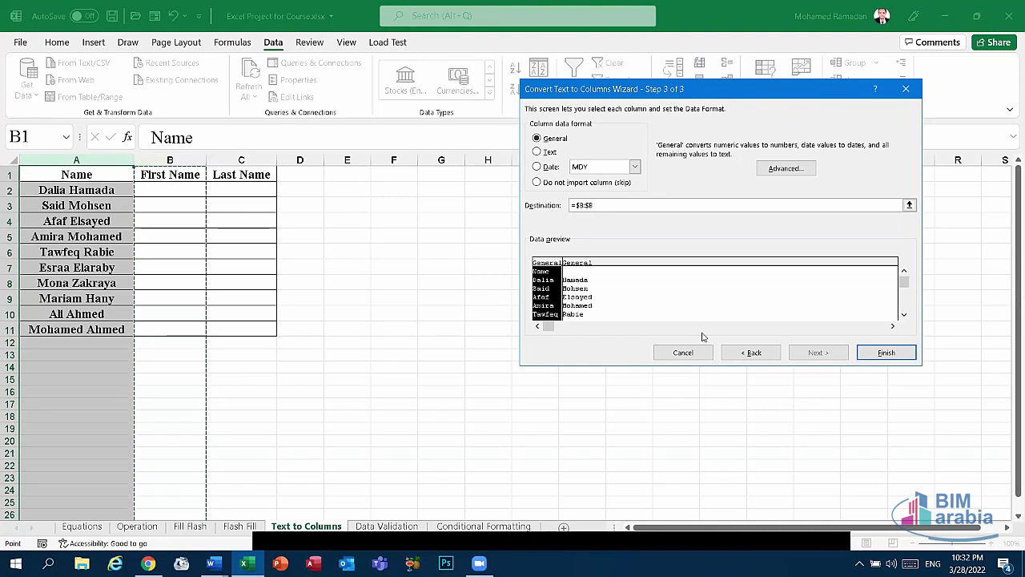
{"action": "left_click", "coordinate": [863, 356]}
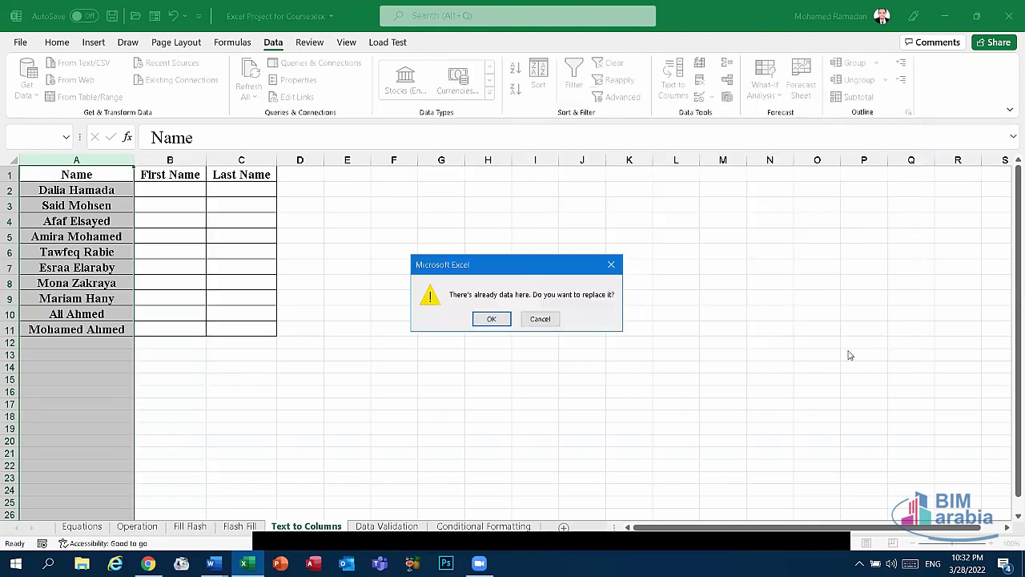
{"action": "left_click", "coordinate": [490, 318]}
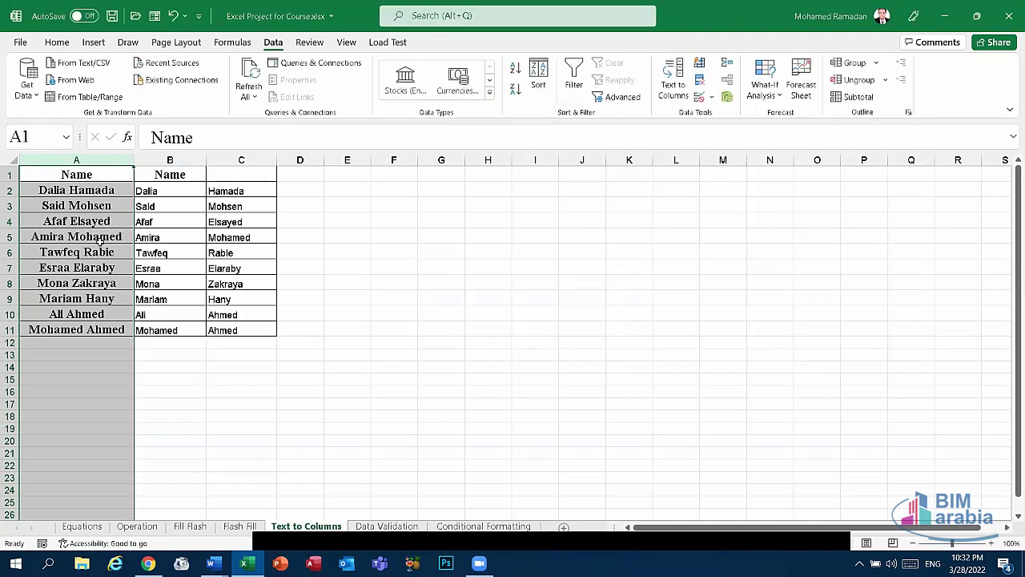
Clear the split first and last names from B2:C11.
{"action": "left_click", "coordinate": [177, 223]}
{"action": "left_click_drag", "start_coordinate": [170, 189], "coordinate": [244, 330]}
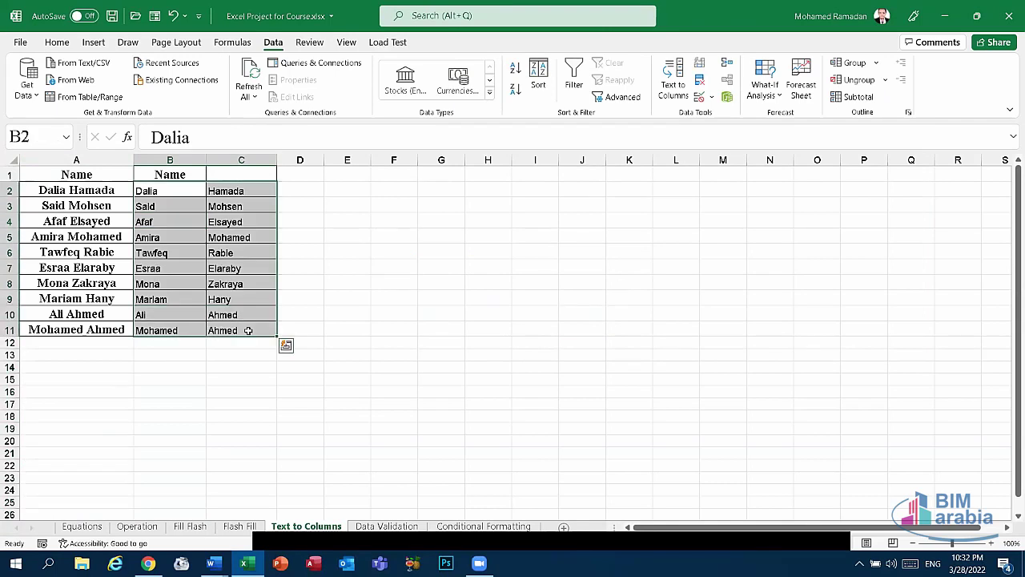
{"action": "key", "text": "Delete"}
{"action": "left_click", "coordinate": [242, 398]}
{"action": "left_click", "coordinate": [364, 525]}
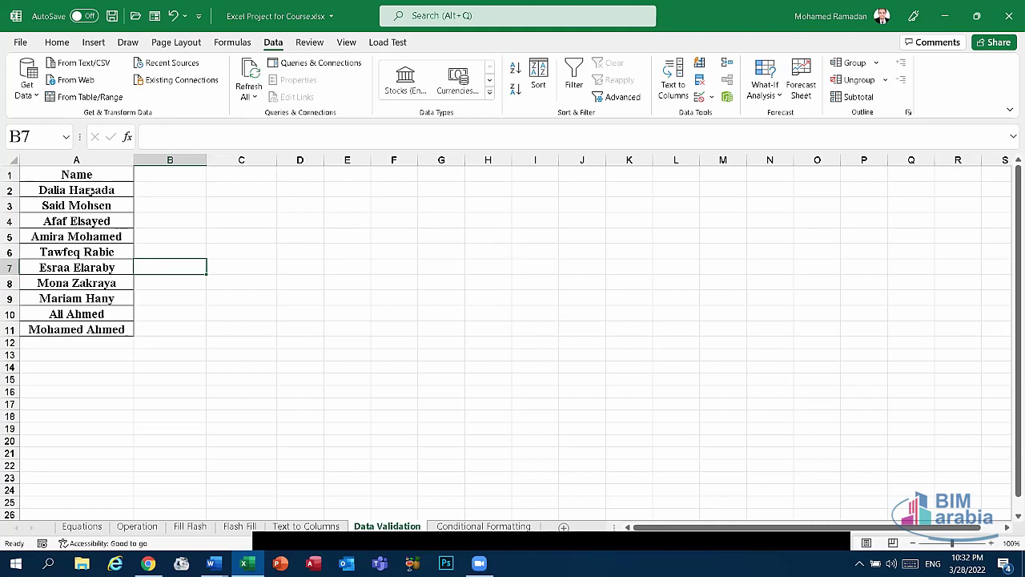
{"action": "left_click_drag", "start_coordinate": [93, 189], "coordinate": [77, 343]}
{"action": "left_click", "coordinate": [166, 267]}
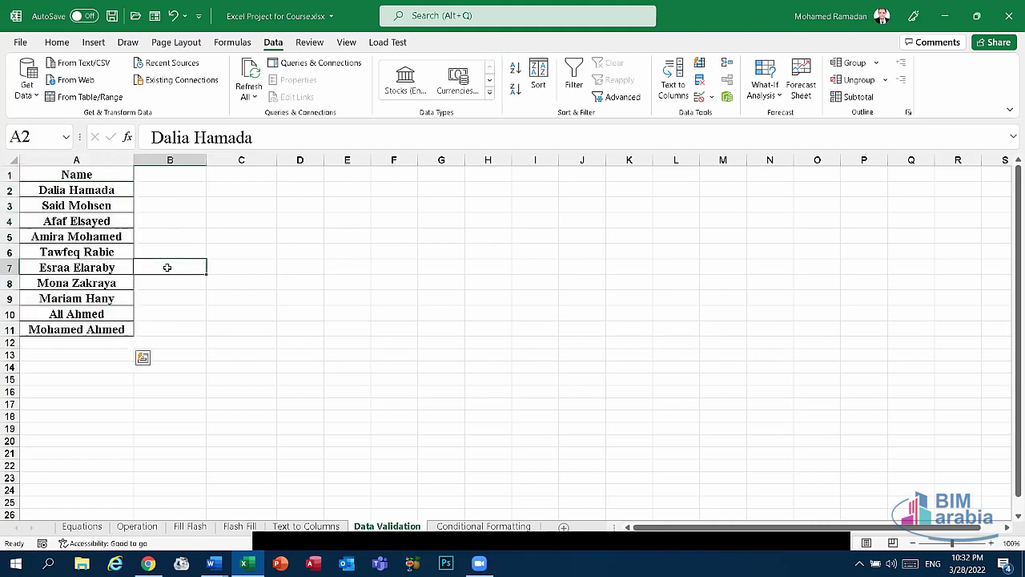
{"action": "left_click", "coordinate": [696, 96]}
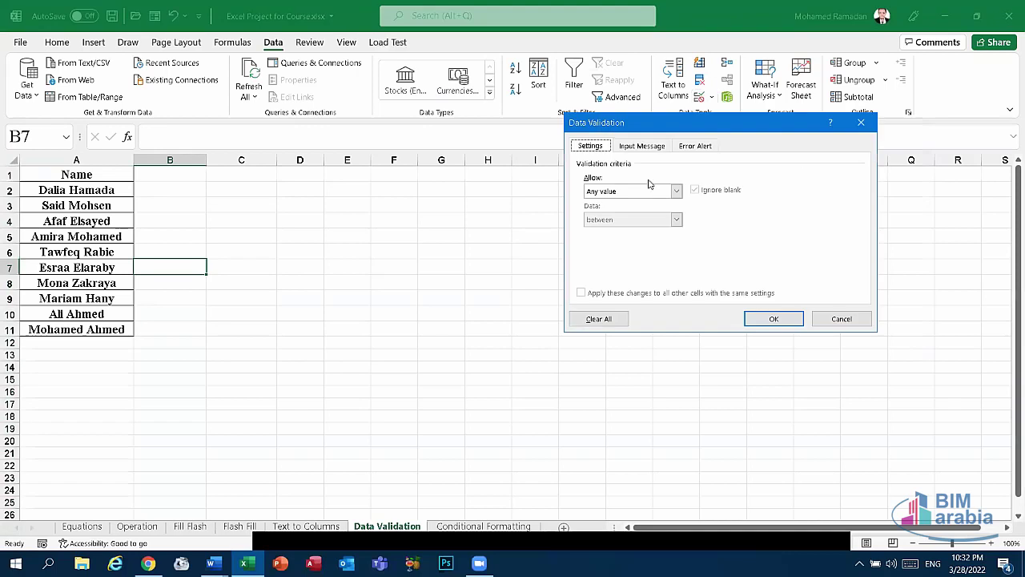
{"action": "left_click", "coordinate": [612, 191]}
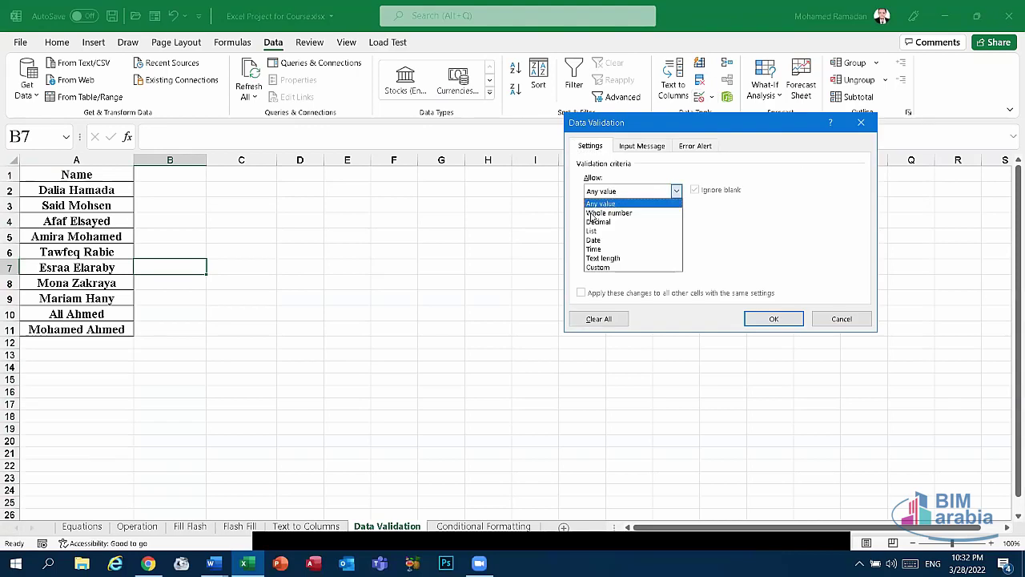
{"action": "left_click", "coordinate": [604, 232]}
{"action": "left_click", "coordinate": [617, 247]}
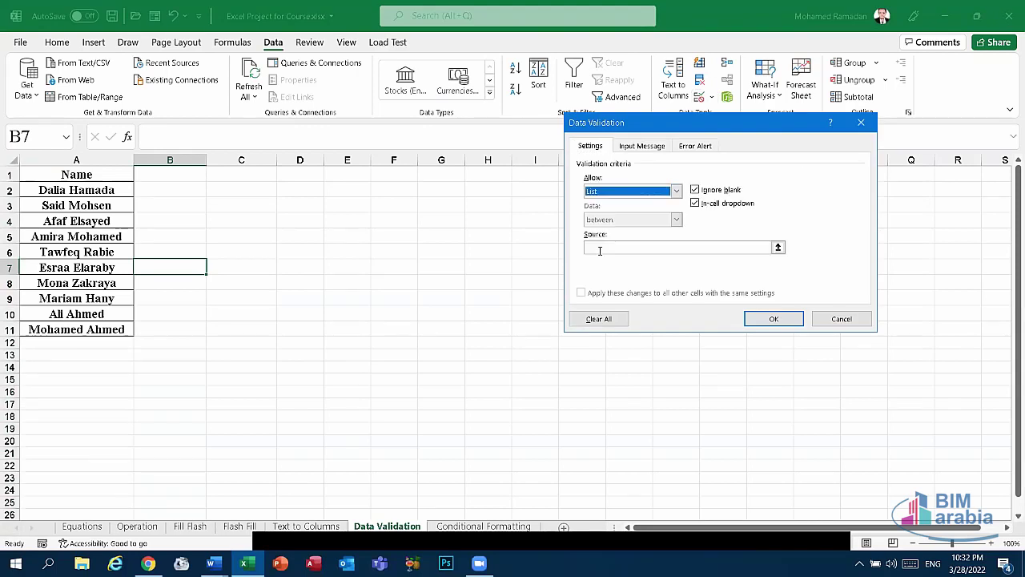
{"action": "left_click_drag", "start_coordinate": [97, 189], "coordinate": [97, 331]}
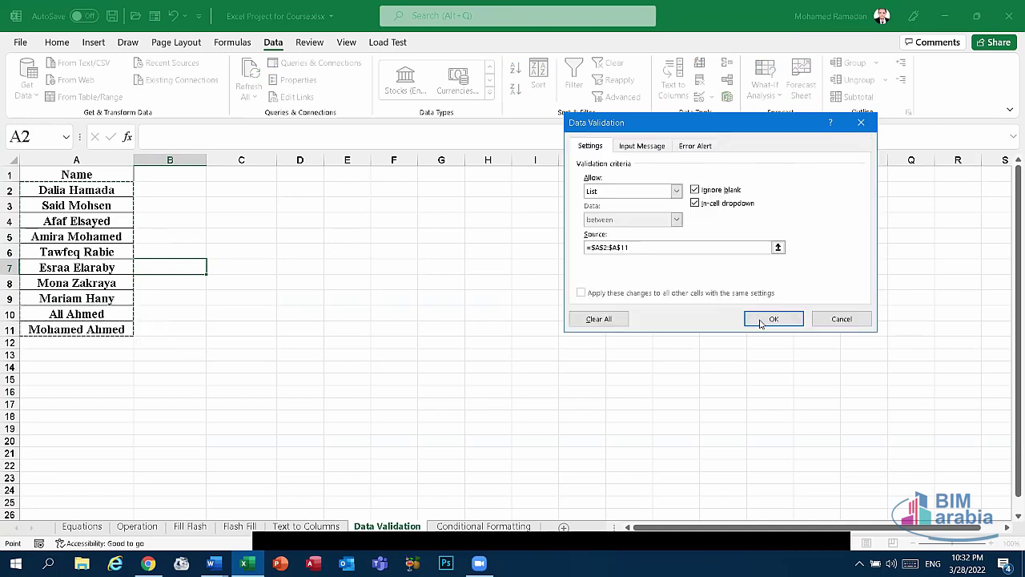
{"action": "left_click", "coordinate": [760, 321]}
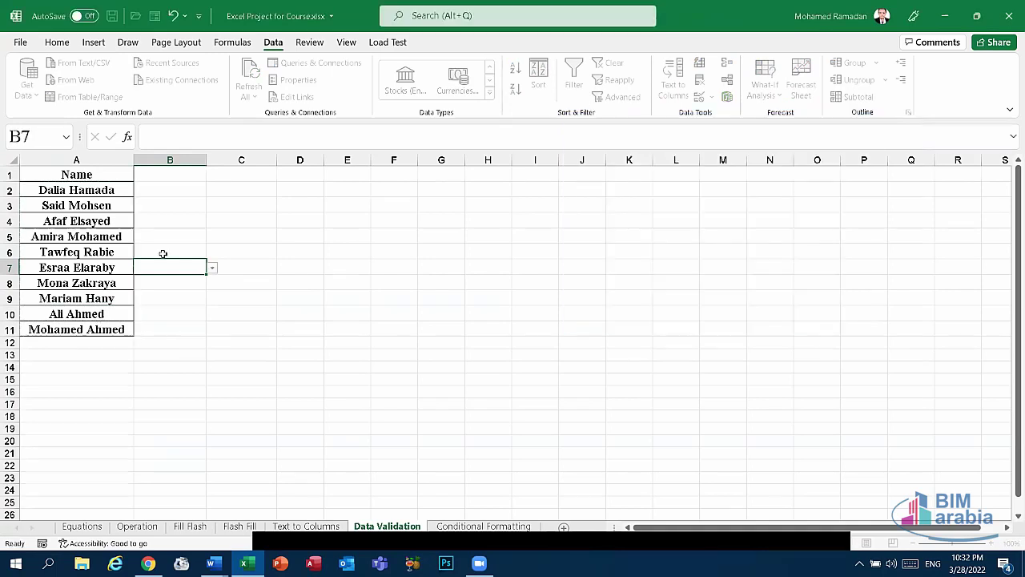
{"action": "left_click", "coordinate": [212, 270]}
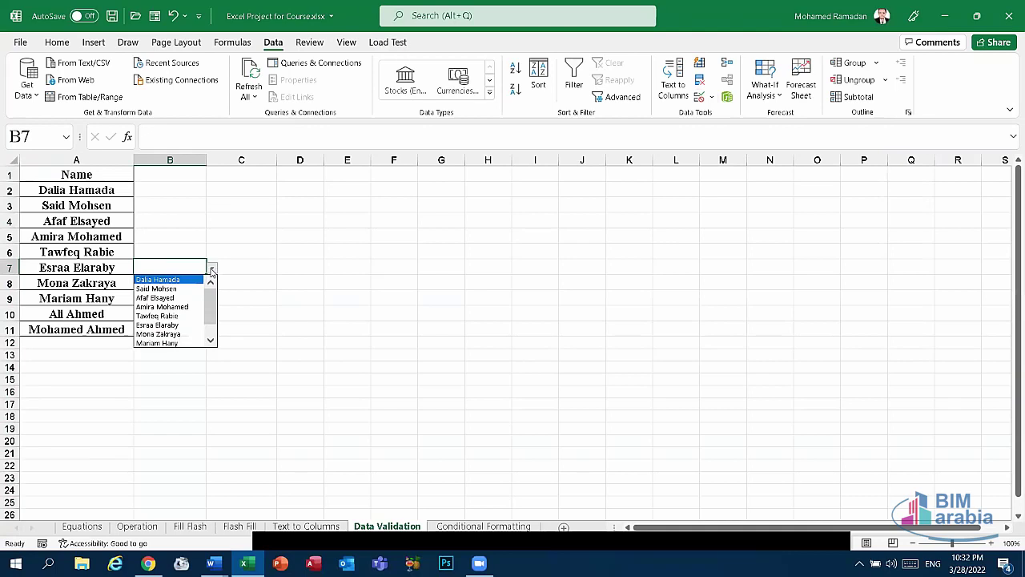
{"action": "left_click", "coordinate": [265, 298]}
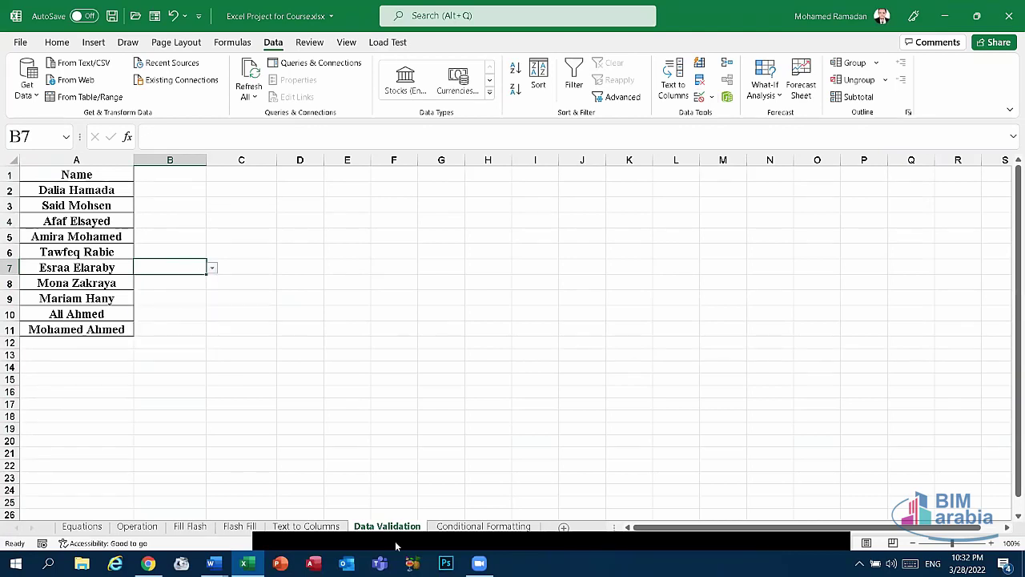
Select the employee table A1:H11 on the Conditional Formatting sheet.
{"action": "left_click", "coordinate": [457, 527]}
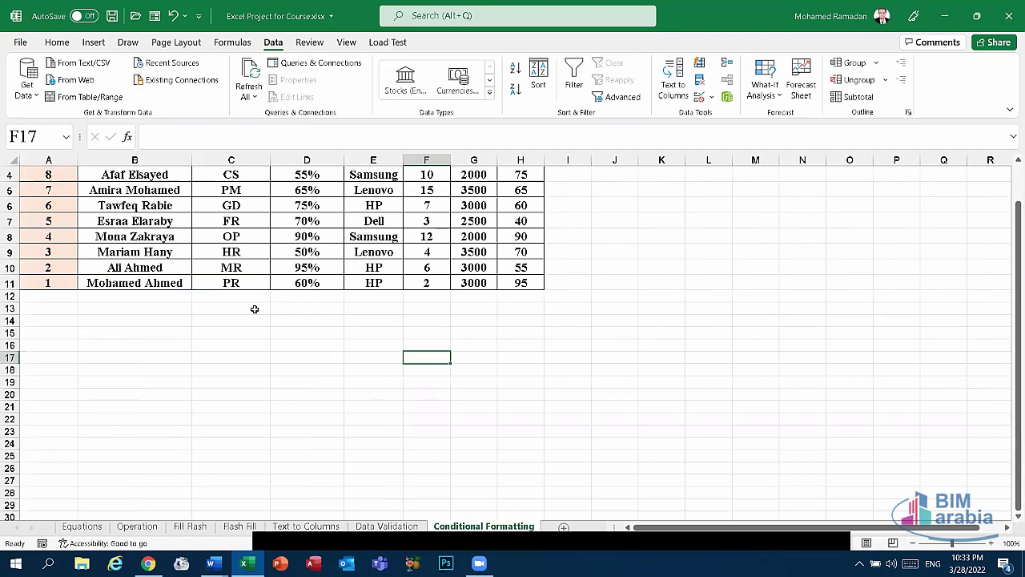
{"action": "scroll", "coordinate": [254, 308], "scroll_direction": "up", "scroll_amount": 1}
{"action": "left_click_drag", "start_coordinate": [61, 178], "coordinate": [520, 330]}
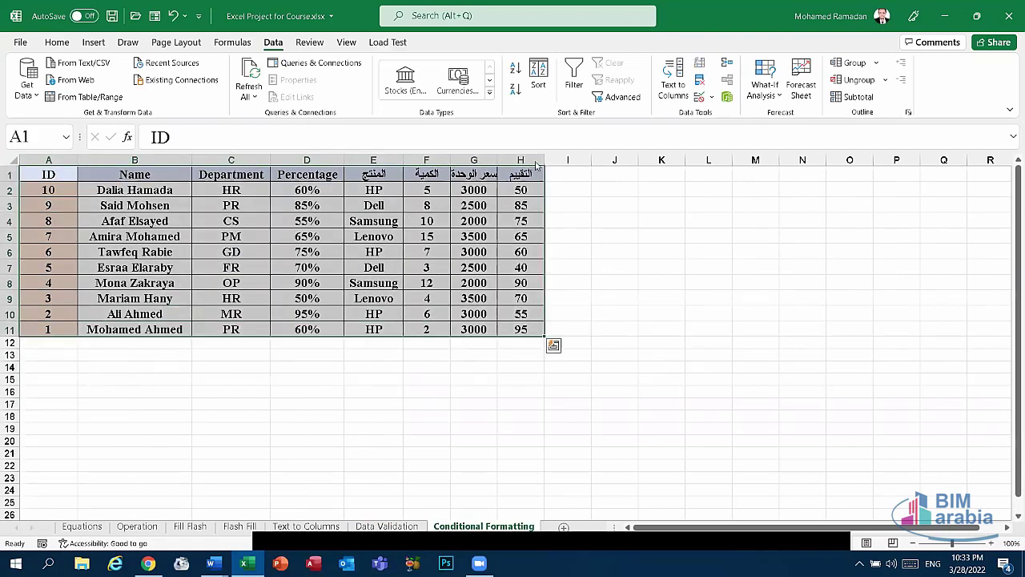
Review the Conditional Formatting options without applying any, then go to the Equations sheet.
{"action": "left_click", "coordinate": [57, 42]}
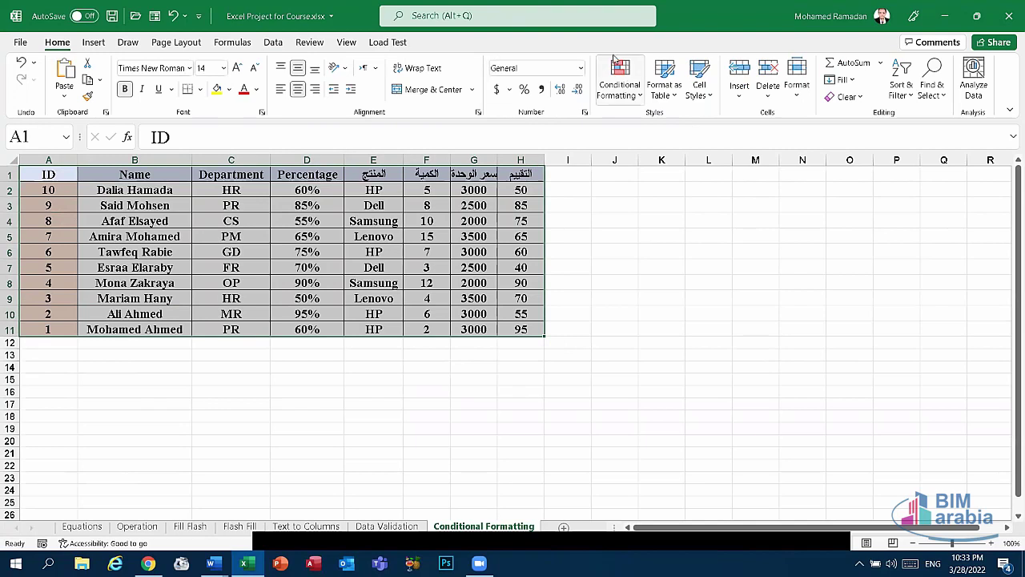
{"action": "left_click", "coordinate": [623, 87]}
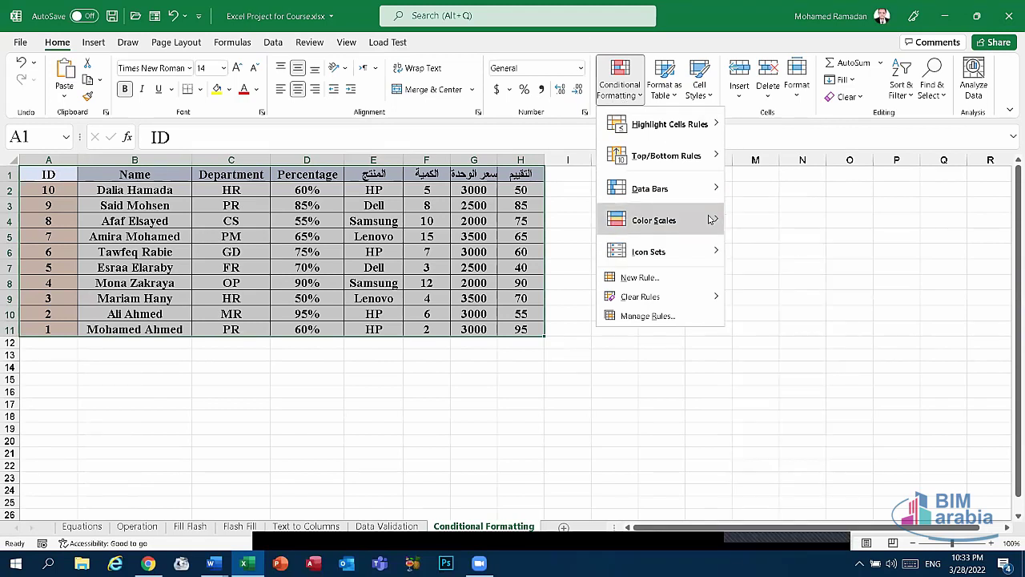
{"action": "left_click", "coordinate": [552, 344]}
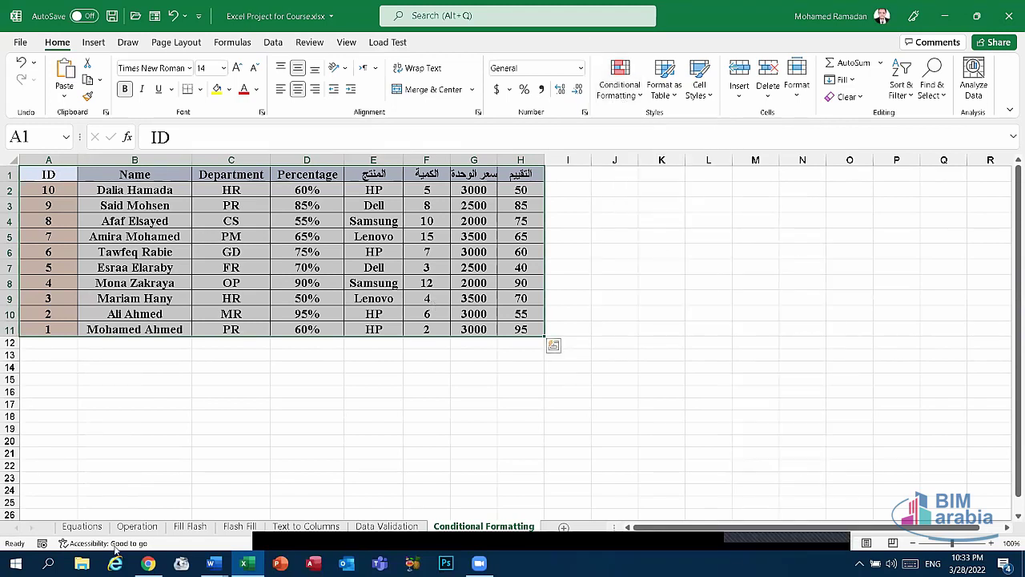
{"action": "left_click", "coordinate": [433, 306]}
{"action": "left_click", "coordinate": [83, 526]}
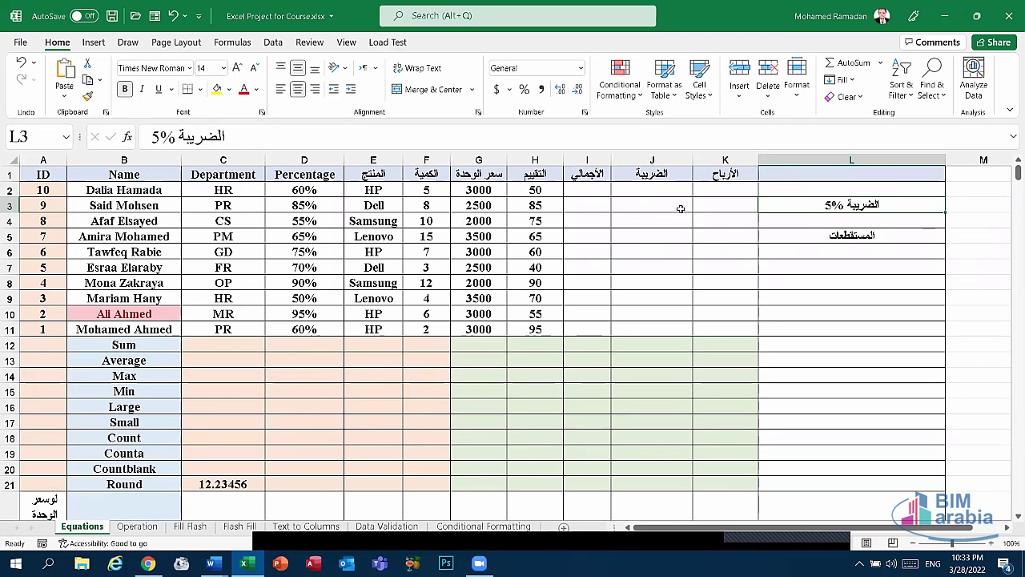
{"action": "left_click", "coordinate": [136, 526]}
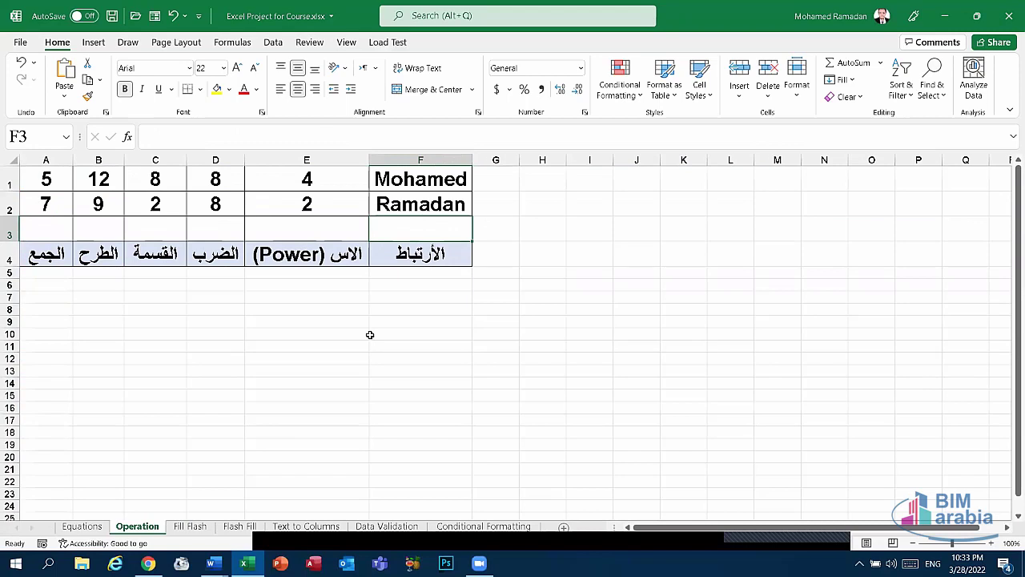
{"action": "left_click", "coordinate": [90, 527]}
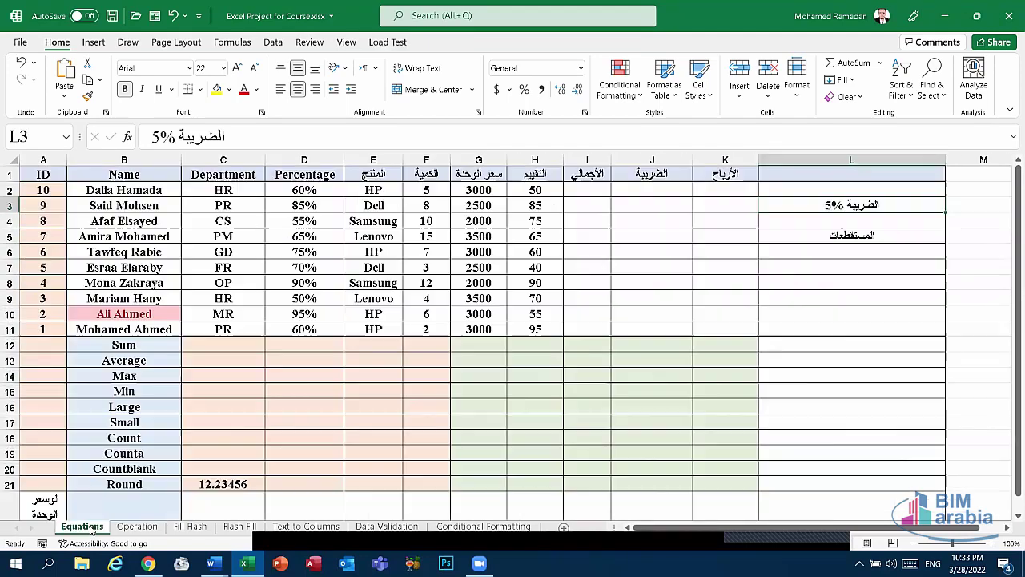
{"action": "left_click", "coordinate": [723, 190]}
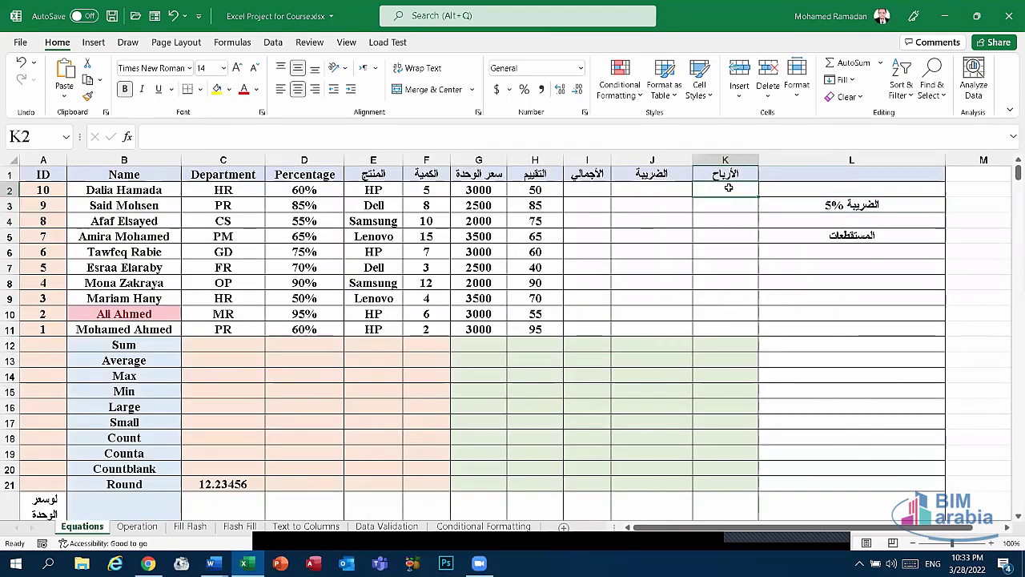
{"action": "left_click", "coordinate": [590, 187]}
{"action": "left_click", "coordinate": [623, 187]}
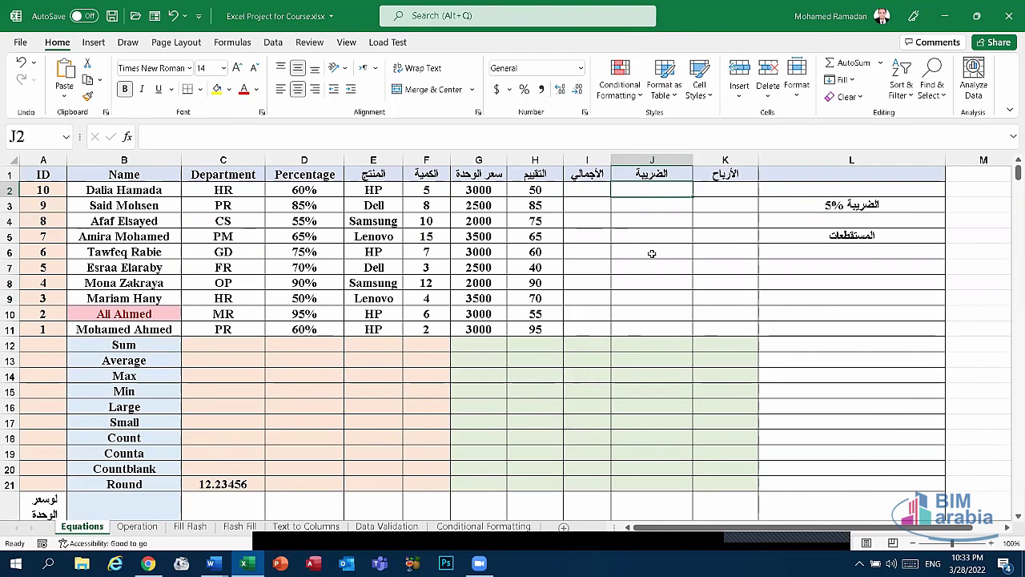
{"action": "left_click", "coordinate": [730, 185]}
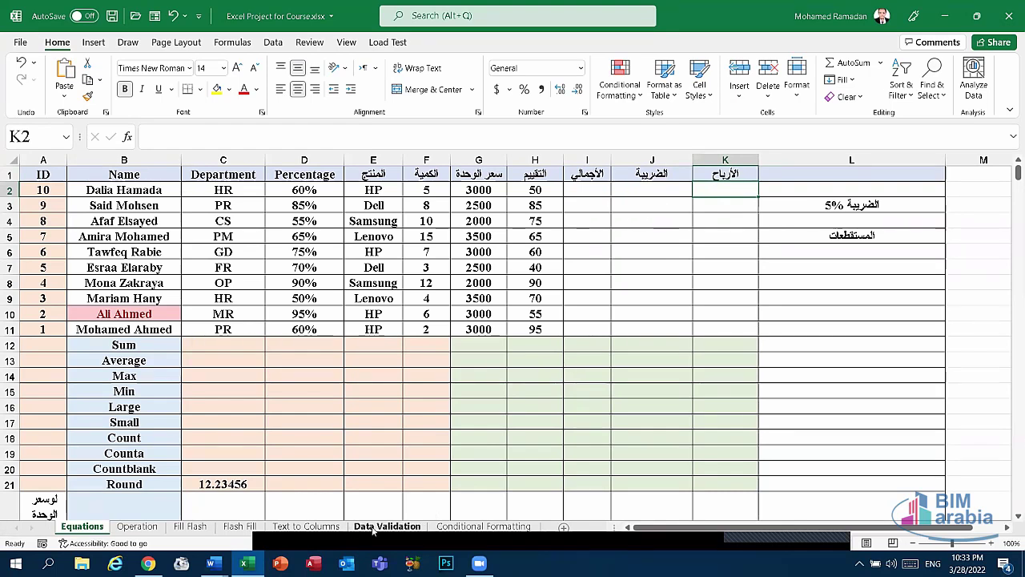
{"action": "left_click", "coordinate": [238, 376]}
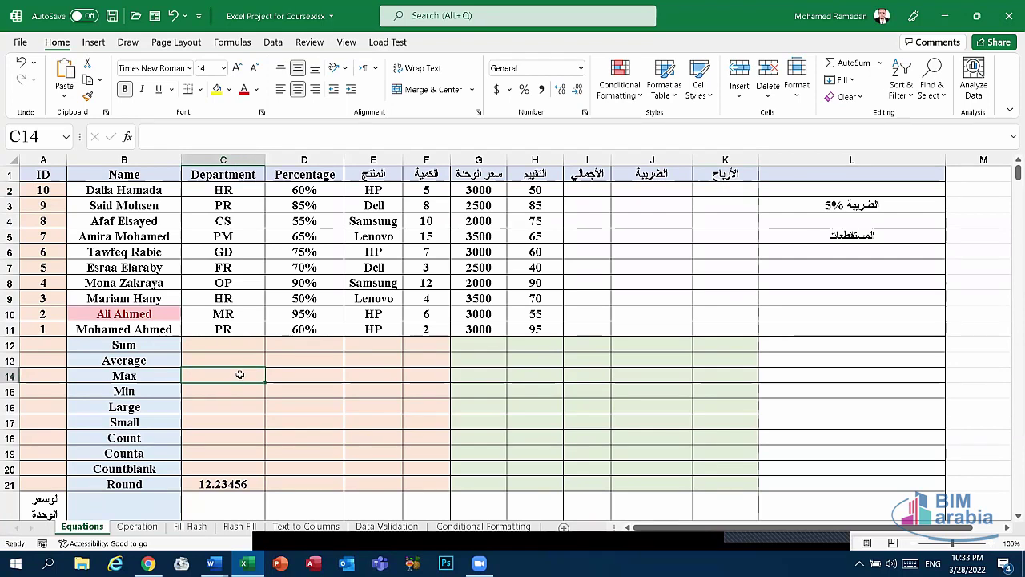
{"action": "left_click", "coordinate": [538, 541]}
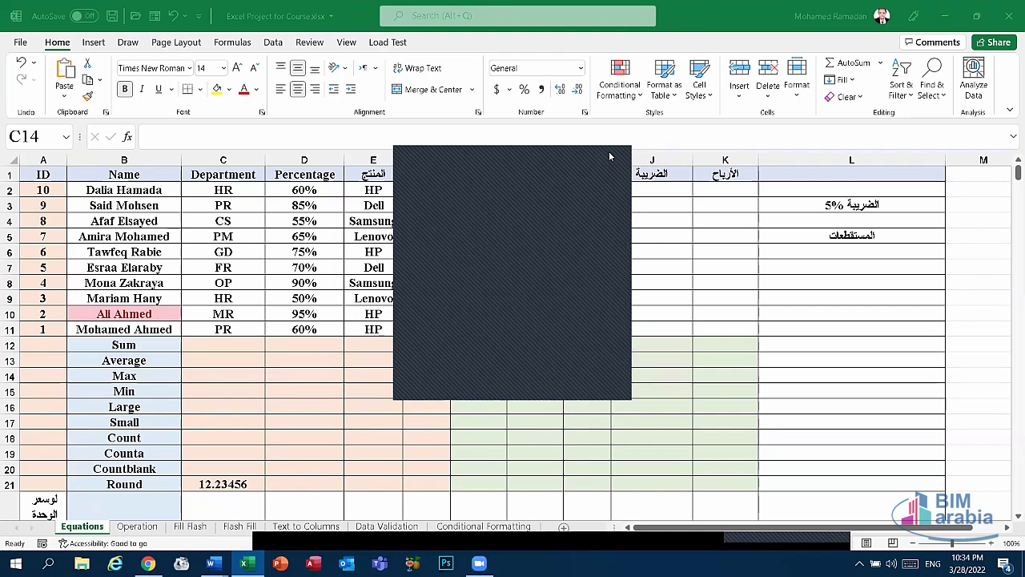
{"action": "left_click", "coordinate": [609, 156]}
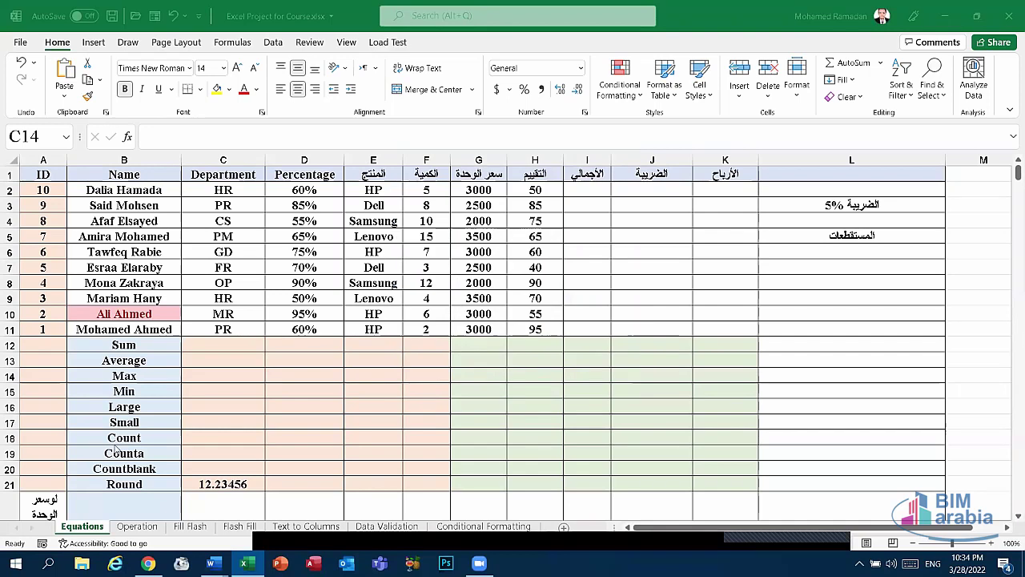
{"action": "scroll", "coordinate": [116, 449], "scroll_direction": "down", "scroll_amount": 4}
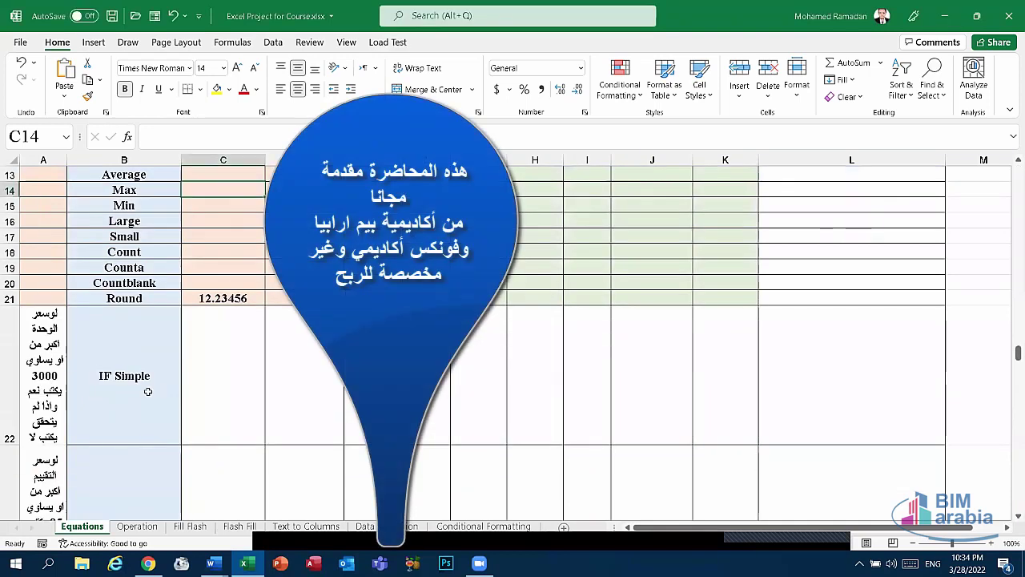
{"action": "left_click", "coordinate": [151, 397]}
{"action": "scroll", "coordinate": [151, 397], "scroll_direction": "down", "scroll_amount": 1}
{"action": "scroll", "coordinate": [144, 408], "scroll_direction": "down", "scroll_amount": 1}
{"action": "scroll", "coordinate": [132, 436], "scroll_direction": "down", "scroll_amount": 1}
{"action": "left_click", "coordinate": [126, 449]}
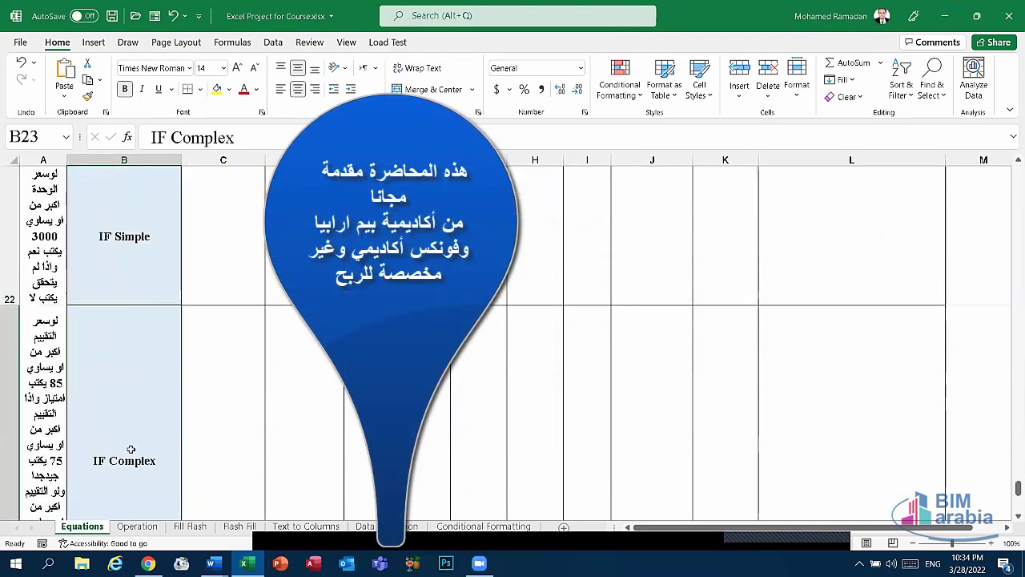
{"action": "left_click", "coordinate": [131, 261]}
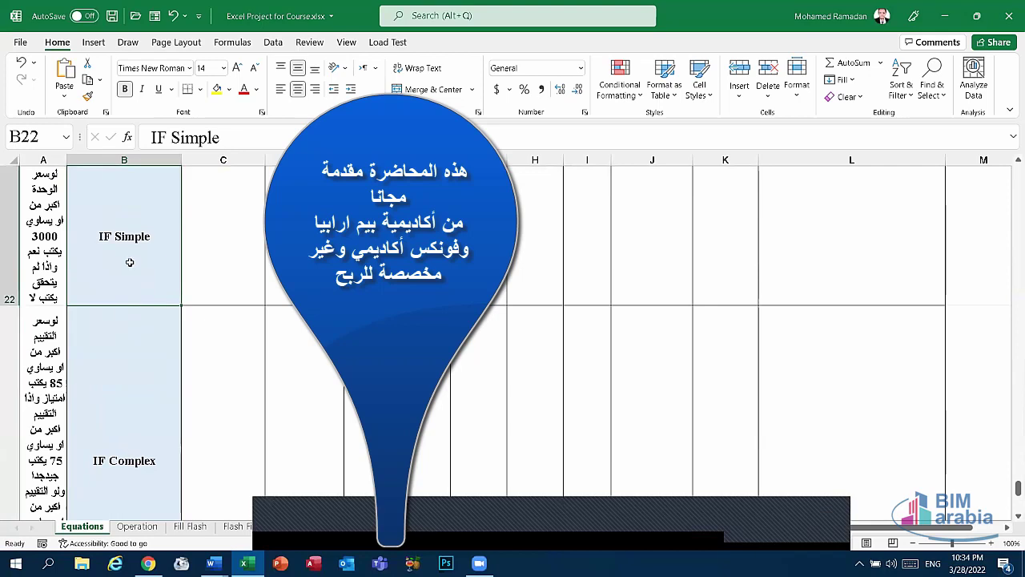
{"action": "left_click", "coordinate": [176, 450]}
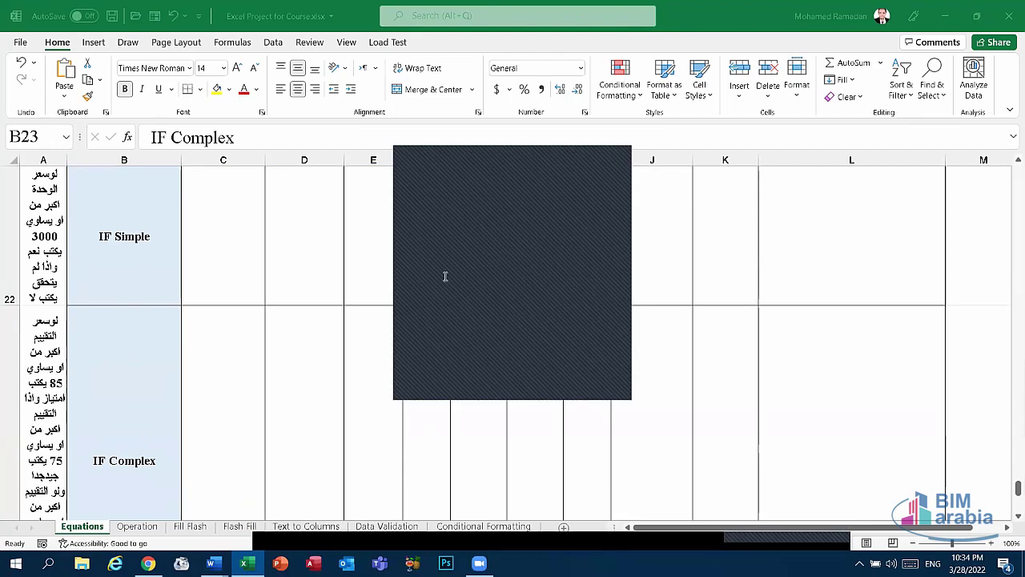
{"action": "scroll", "coordinate": [331, 256], "scroll_direction": "up", "scroll_amount": 5}
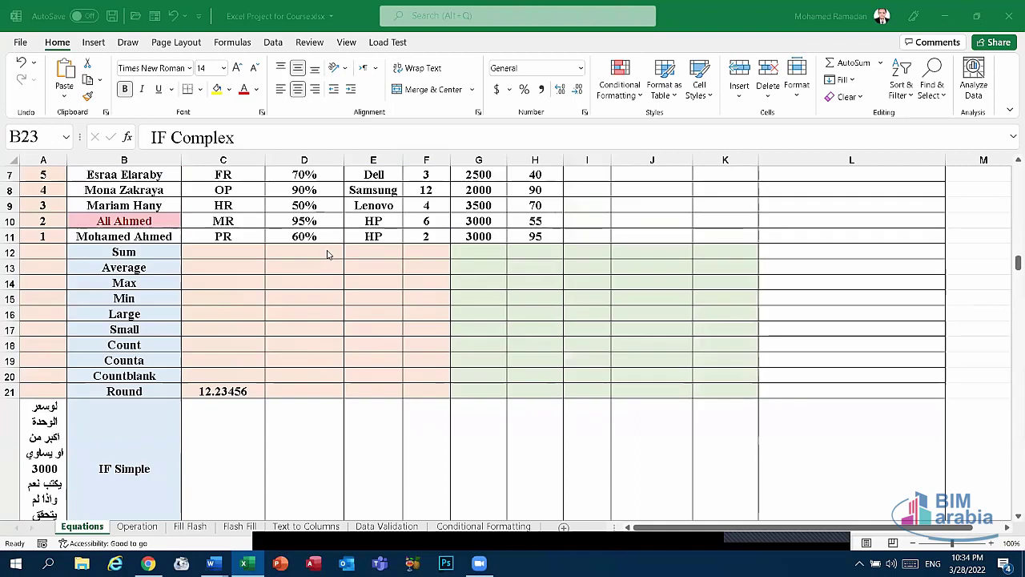
{"action": "scroll", "coordinate": [240, 382], "scroll_direction": "up", "scroll_amount": 2}
{"action": "scroll", "coordinate": [240, 382], "scroll_direction": "down", "scroll_amount": 1}
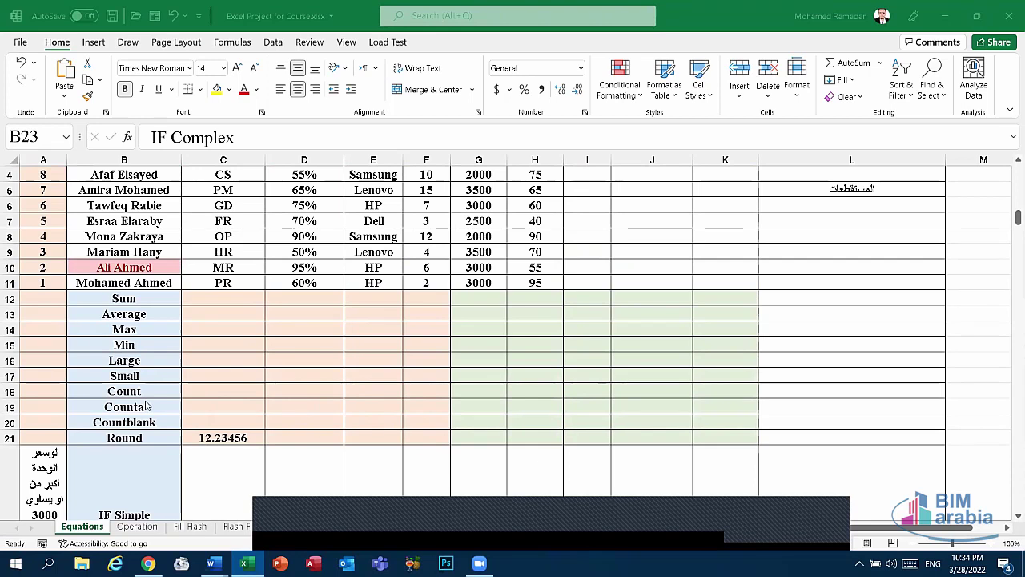
{"action": "scroll", "coordinate": [147, 406], "scroll_direction": "up", "scroll_amount": 1}
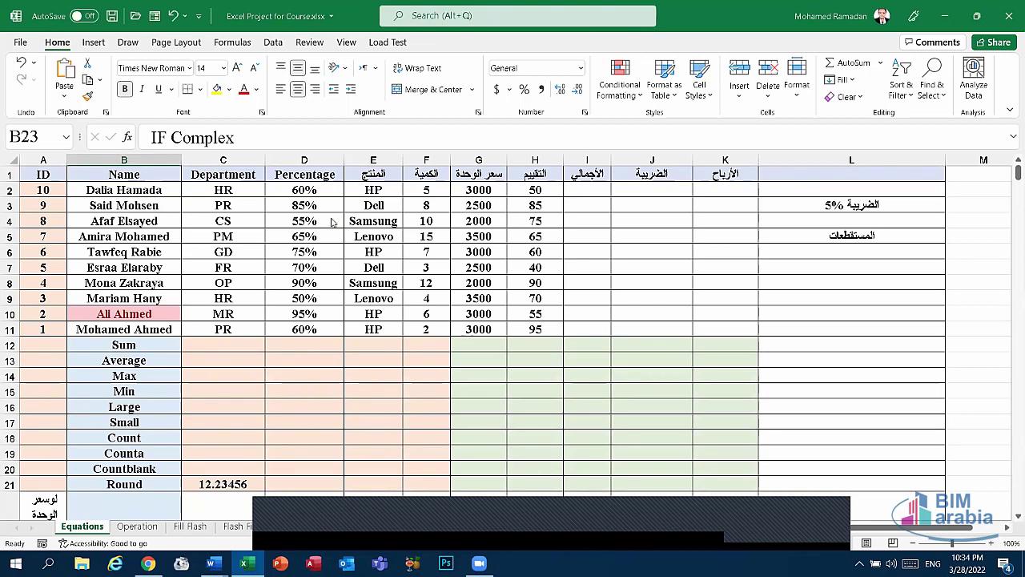
{"action": "left_click", "coordinate": [478, 220]}
{"action": "left_click", "coordinate": [426, 237]}
{"action": "left_click", "coordinate": [470, 204]}
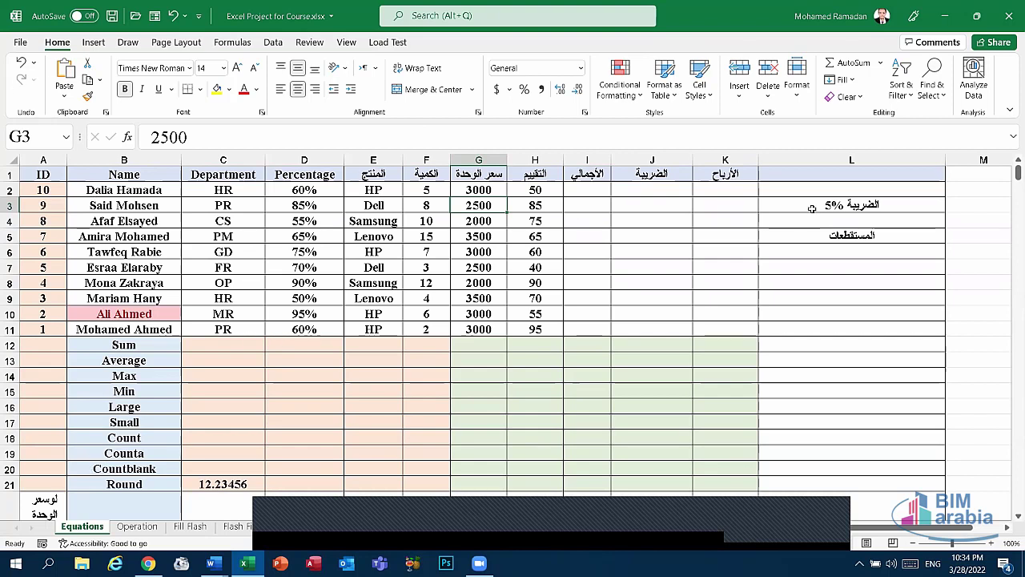
{"action": "left_click", "coordinate": [207, 484]}
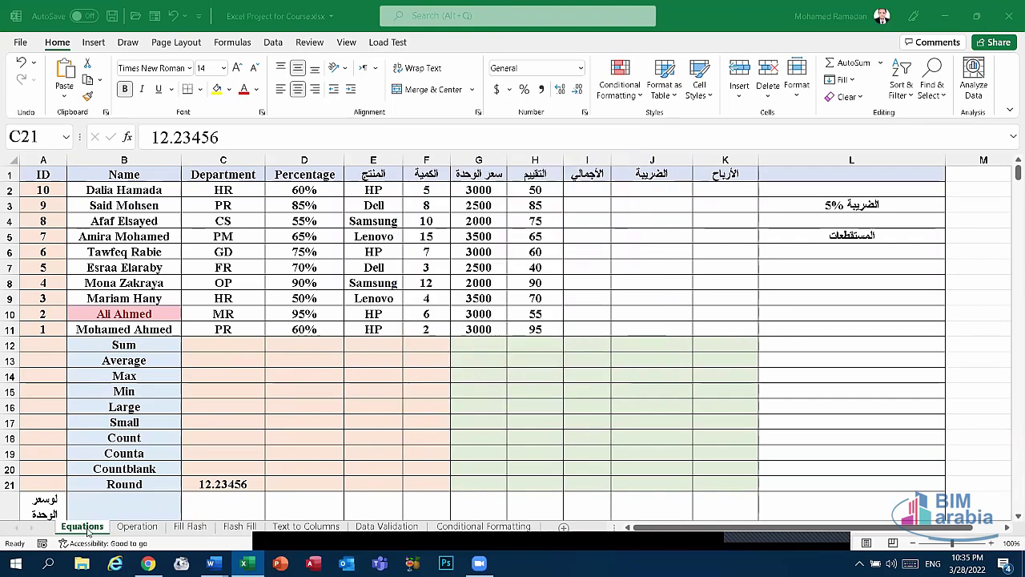
{"action": "left_click", "coordinate": [587, 193]}
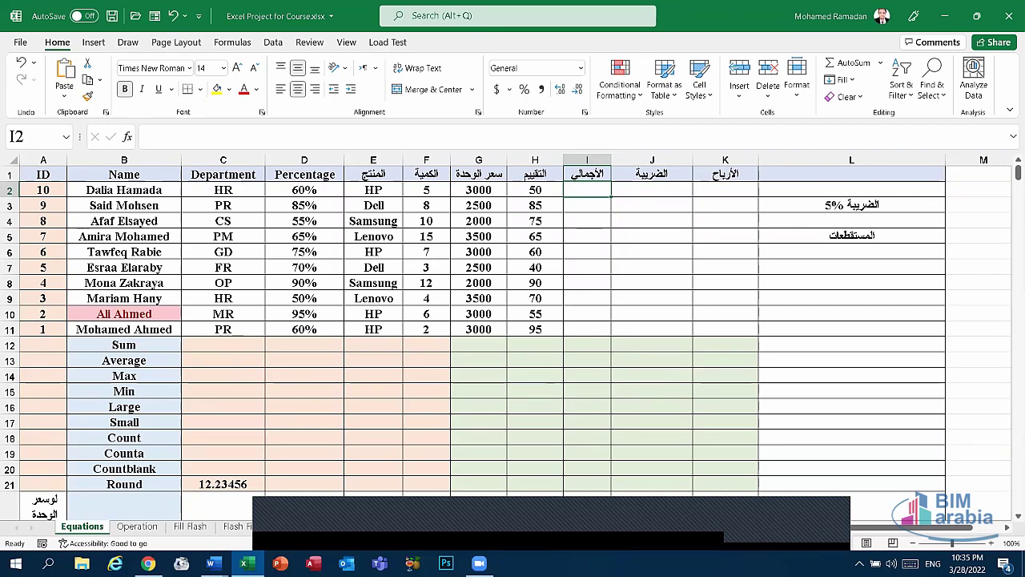
{"action": "left_click", "coordinate": [544, 524]}
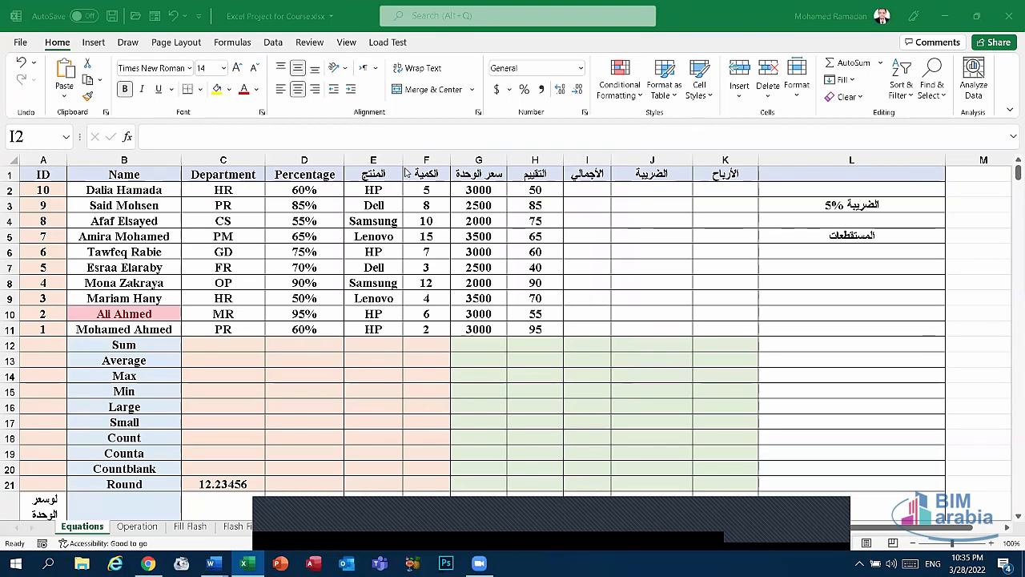
{"action": "scroll", "coordinate": [135, 467], "scroll_direction": "down", "scroll_amount": 2}
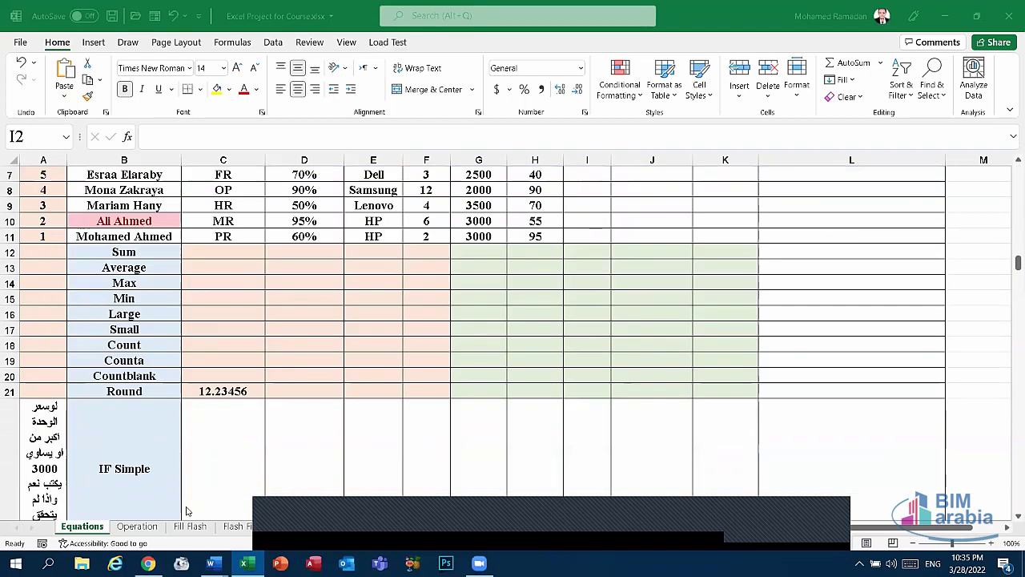
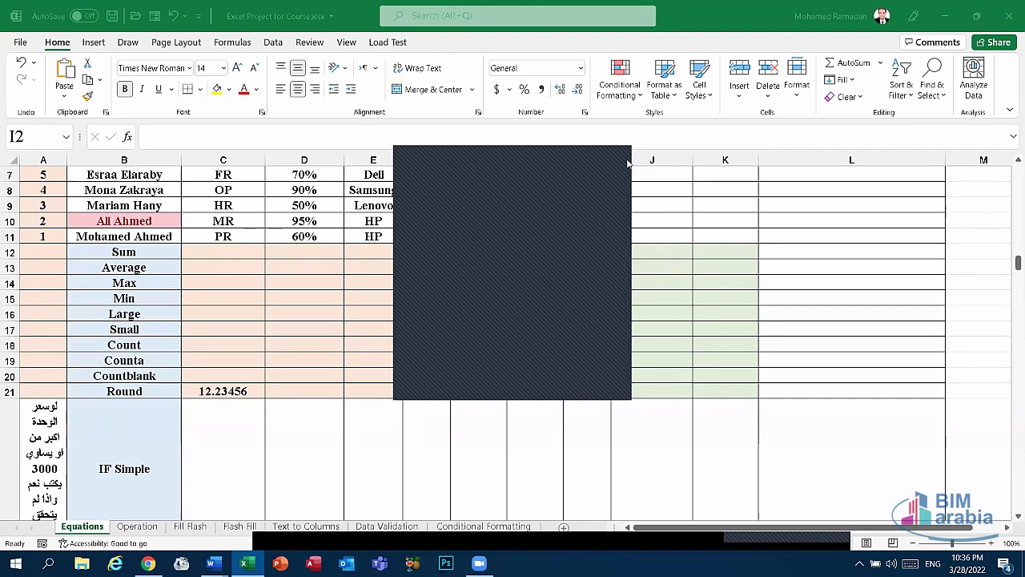
Close the course workbook without saving, then permanently delete the old workbook file from the desktop.
{"action": "left_click", "coordinate": [1008, 15]}
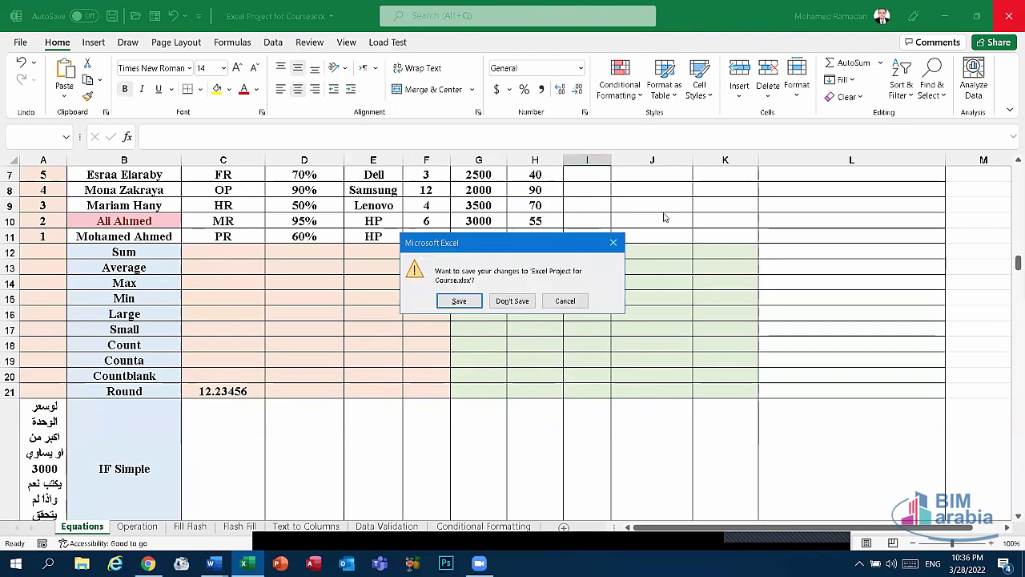
{"action": "left_click", "coordinate": [512, 300]}
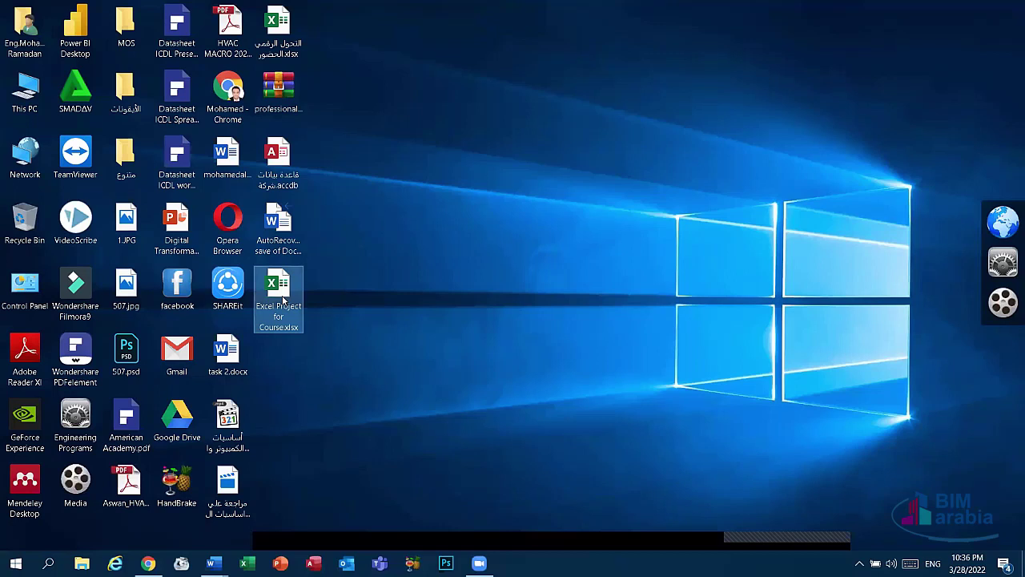
{"action": "key", "text": "shift+Delete"}
{"action": "key", "text": "Return"}
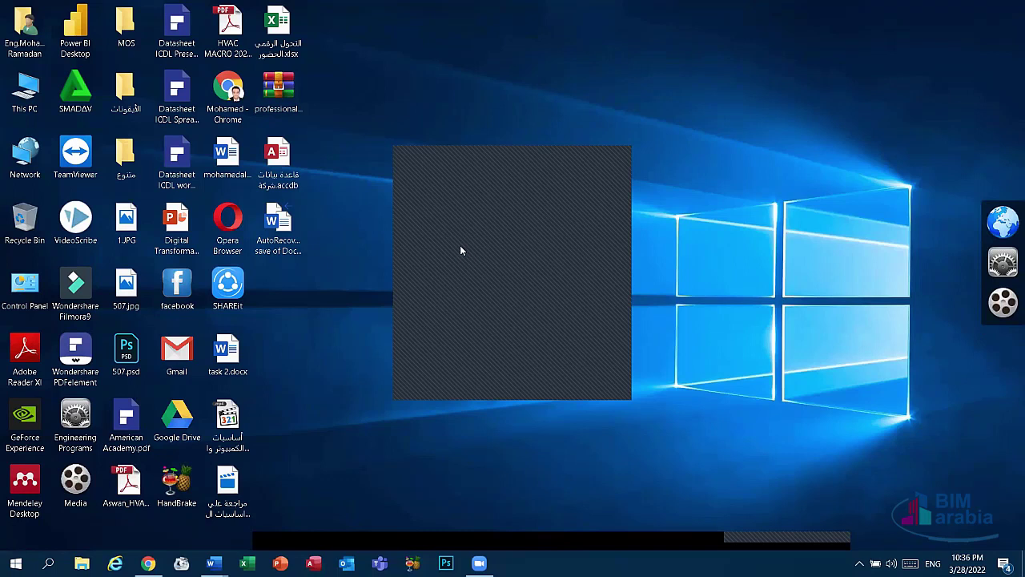
{"action": "left_click", "coordinate": [756, 404]}
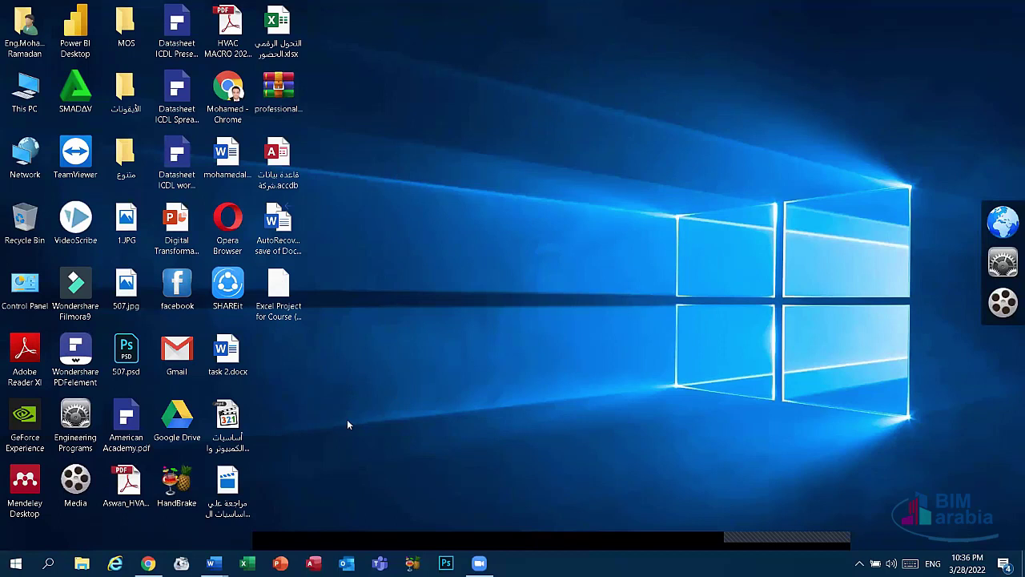
Open the 'Excel Project for Course (1)' workbook and enable editing.
{"action": "double_click", "coordinate": [284, 304]}
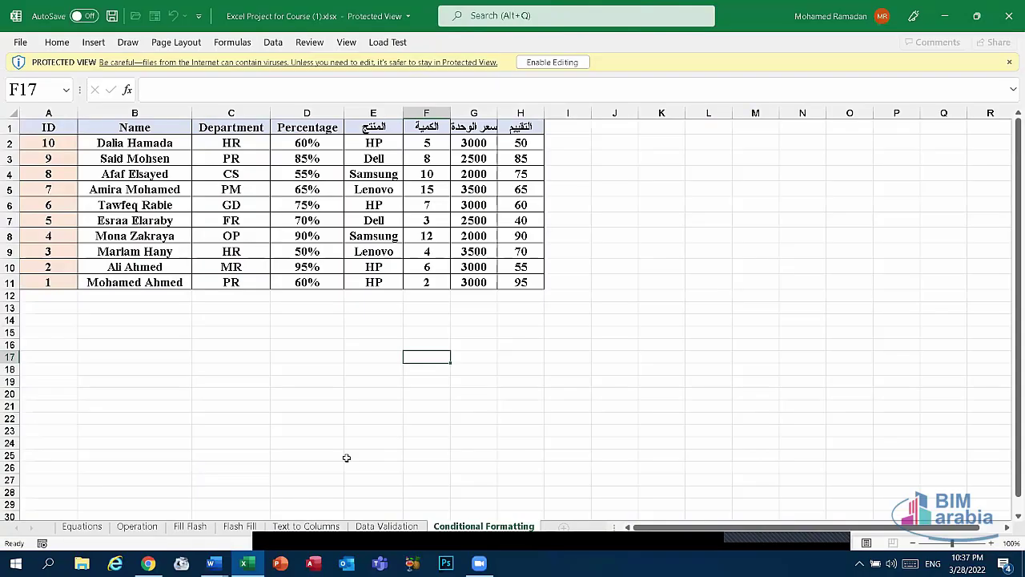
{"action": "left_click", "coordinate": [391, 169]}
{"action": "left_click", "coordinate": [388, 215]}
{"action": "left_click", "coordinate": [470, 171]}
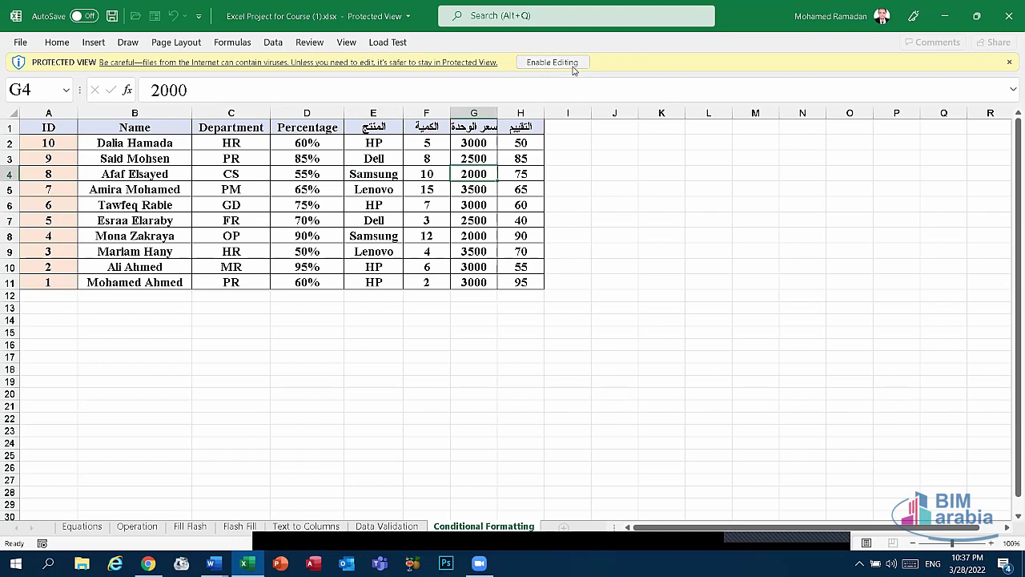
{"action": "left_click", "coordinate": [572, 67]}
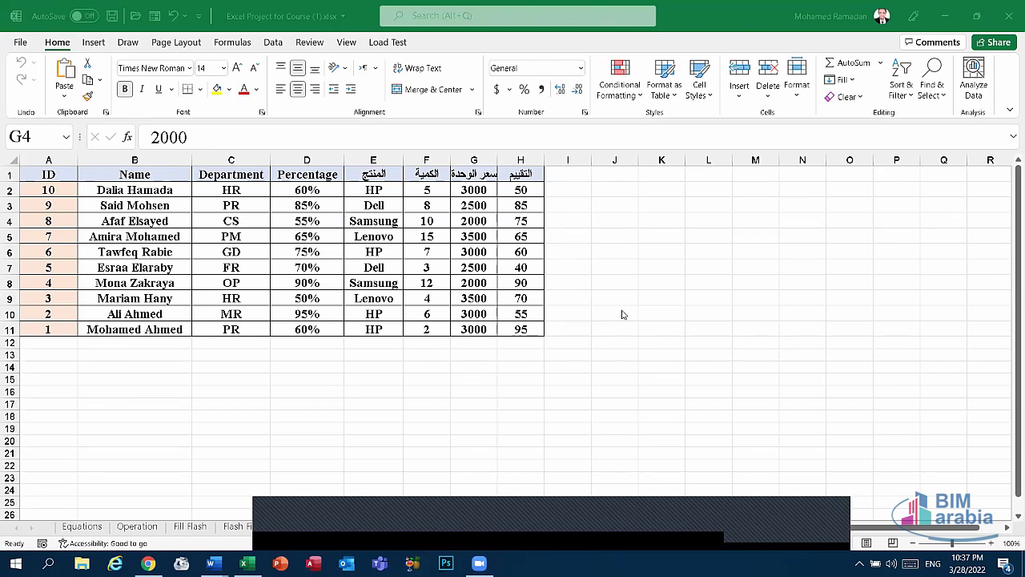
Widen column I, then undo an accidental row-height change.
{"action": "left_click", "coordinate": [589, 234]}
{"action": "left_click_drag", "start_coordinate": [591, 159], "coordinate": [678, 159]}
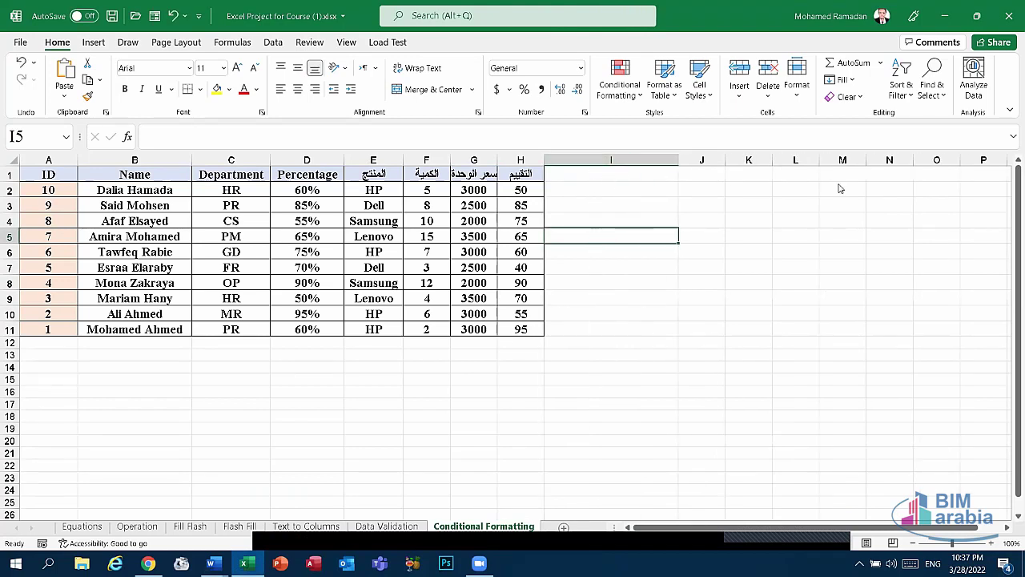
{"action": "left_click_drag", "start_coordinate": [26, 244], "coordinate": [26, 352]}
{"action": "left_click", "coordinate": [611, 225]}
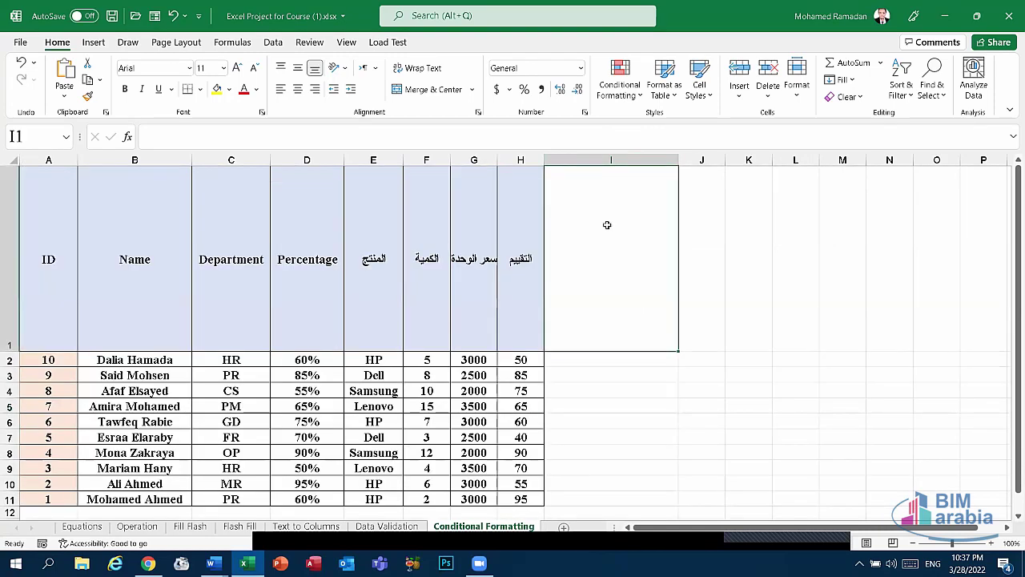
{"action": "left_click", "coordinate": [172, 16]}
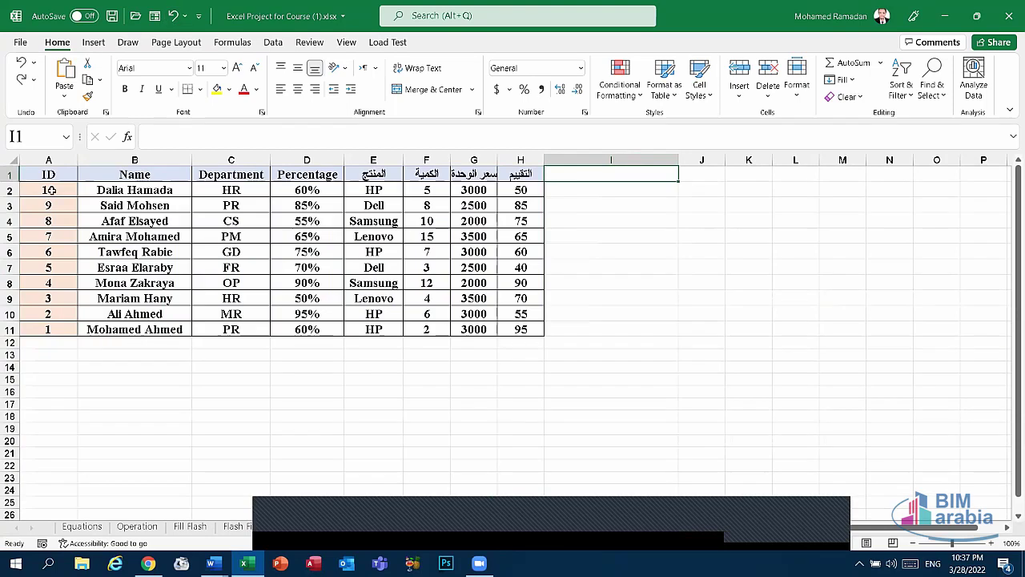
Select the ID values in A2:A11, then clear the selection.
{"action": "mouse_move", "coordinate": [53, 192]}
{"action": "left_mouse_down"}
{"action": "mouse_move", "coordinate": [51, 251]}
{"action": "mouse_move", "coordinate": [59, 200]}
{"action": "left_mouse_up"}
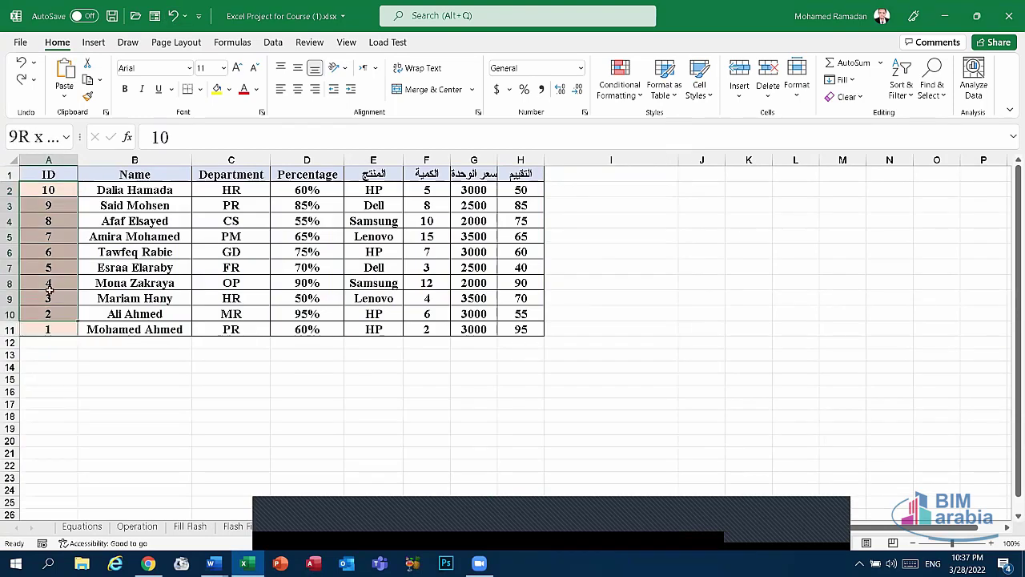
{"action": "left_click_drag", "start_coordinate": [59, 199], "coordinate": [56, 328]}
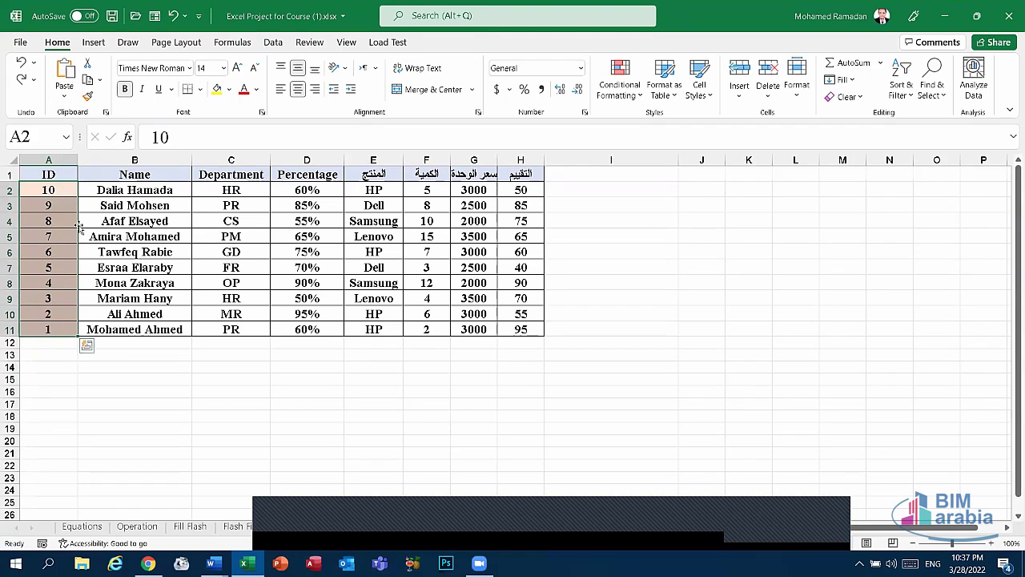
{"action": "left_click", "coordinate": [48, 267]}
{"action": "scroll", "coordinate": [53, 321], "scroll_direction": "down", "scroll_amount": 2}
Enter first names prefixed 1 and 6 into A15 and A16, fixing a typo.
{"action": "scroll", "coordinate": [48, 280], "scroll_direction": "down", "scroll_amount": 1}
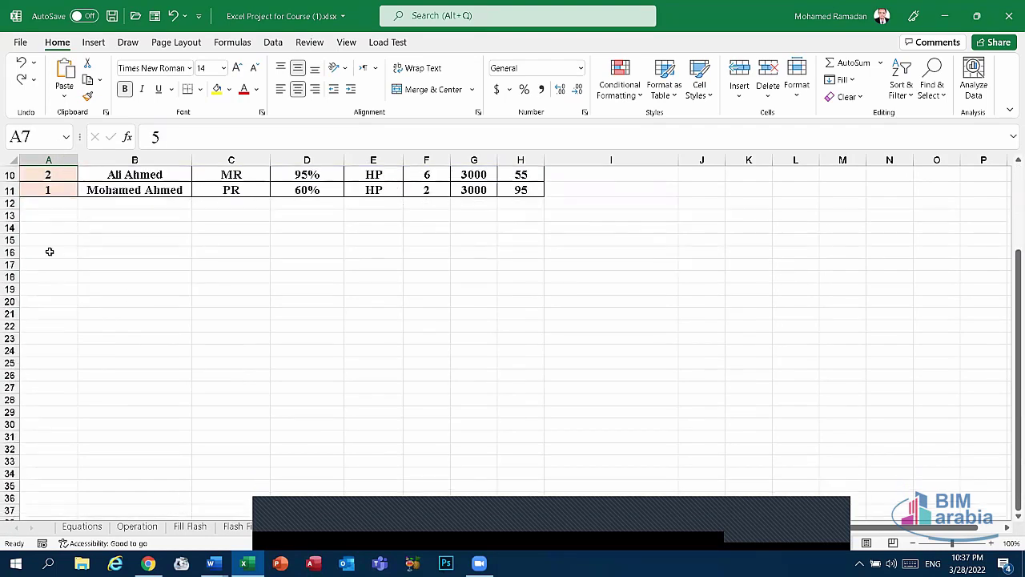
{"action": "left_click", "coordinate": [49, 241]}
{"action": "type", "text": "1"}
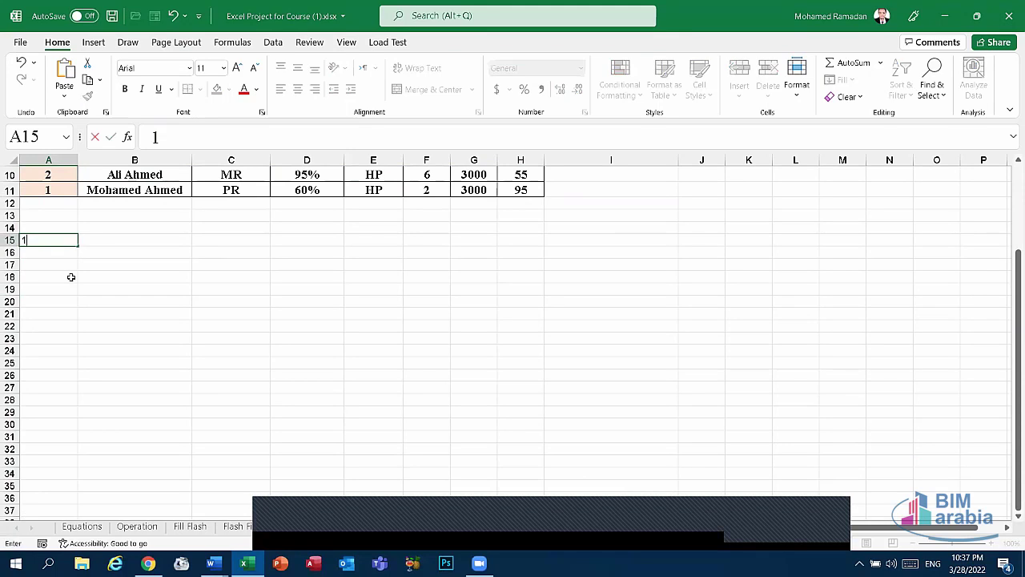
{"action": "type", "text": " MOHAME"}
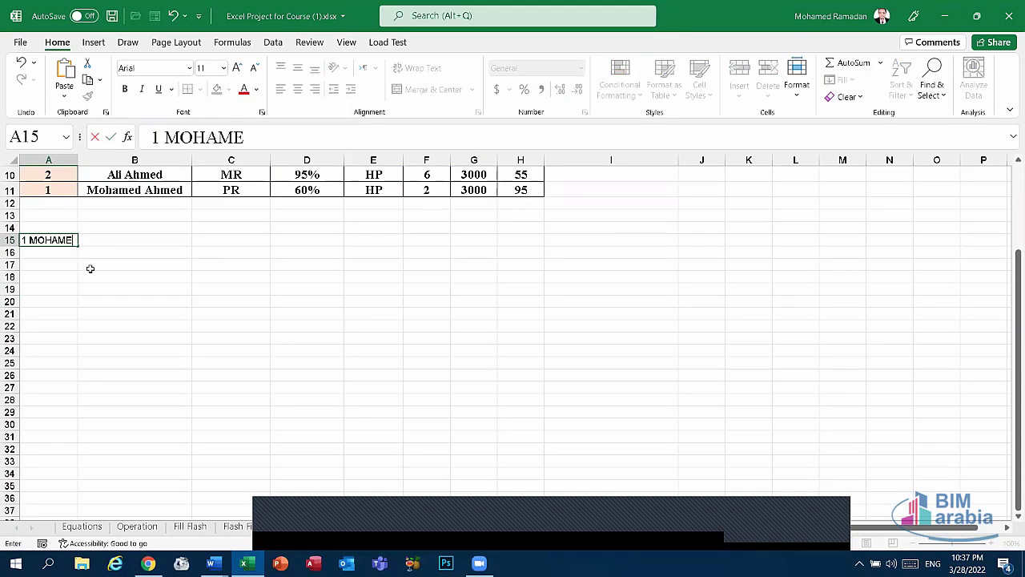
{"action": "type", "text": "D"}
{"action": "left_click", "coordinate": [66, 256]}
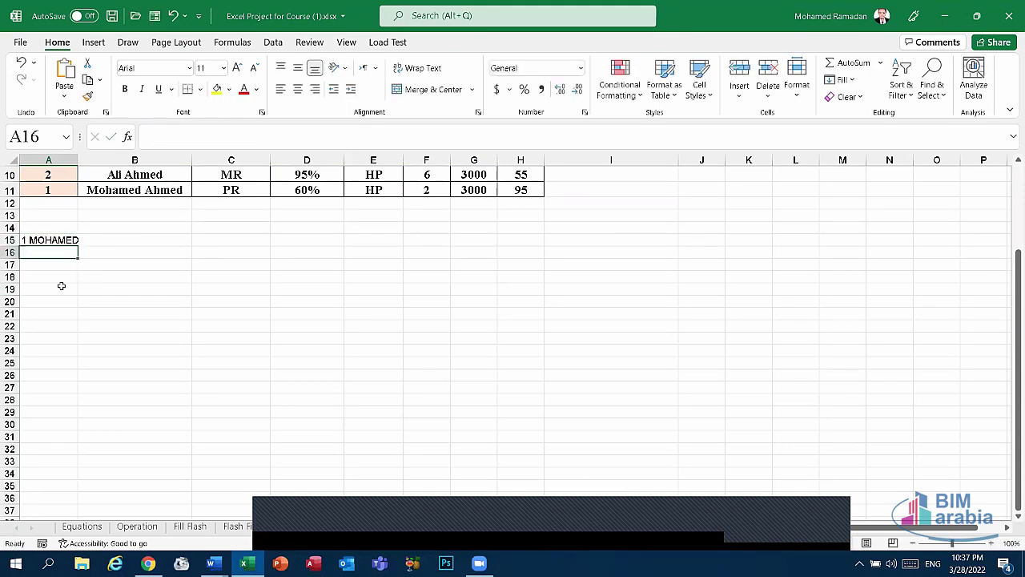
{"action": "type", "text": "2"}
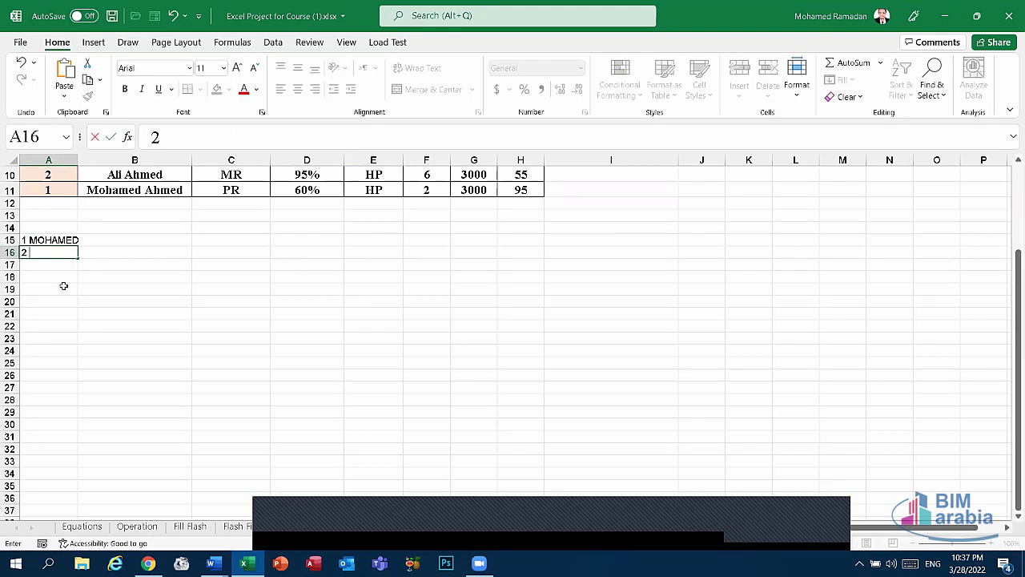
{"action": "type", "text": "6"}
{"action": "key", "text": "BackSpace"}
{"action": "key", "text": "BackSpace"}
{"action": "type", "text": "6 "}
{"action": "type", "text": "aL"}
{"action": "key", "text": "BackSpace"}
{"action": "key", "text": "BackSpace"}
{"action": "type", "text": "A"}
{"action": "key", "text": "Return"}
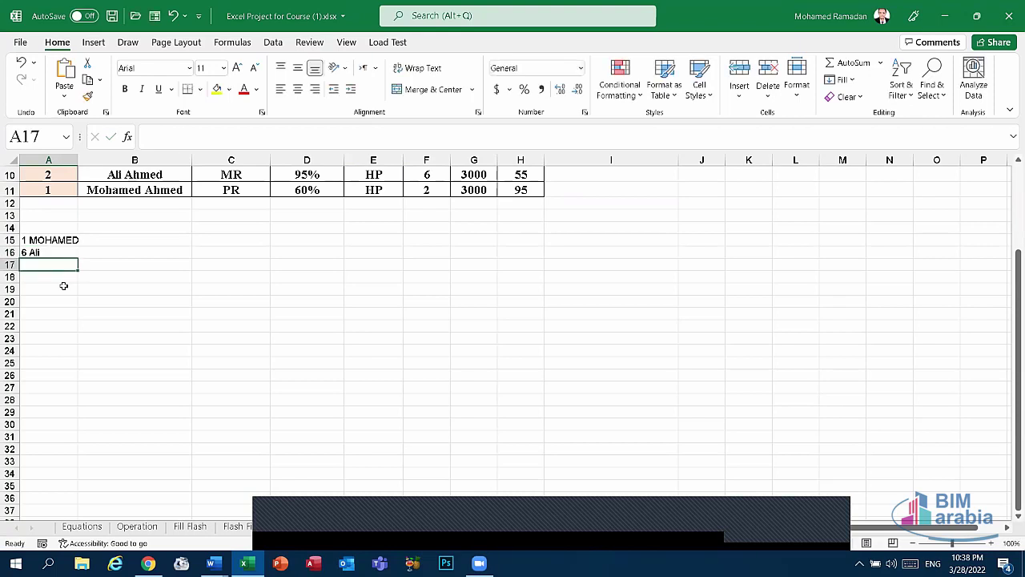
Add first names prefixed 3, 4, 5 and 2 into A17:A20.
{"action": "type", "text": "3 Mo"}
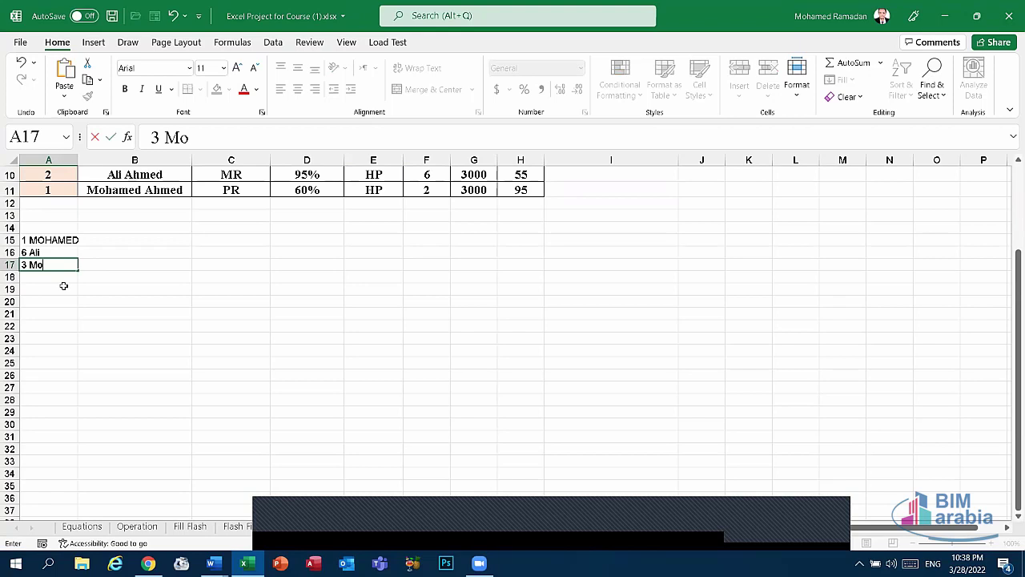
{"action": "type", "text": "na"}
{"action": "key", "text": "Return"}
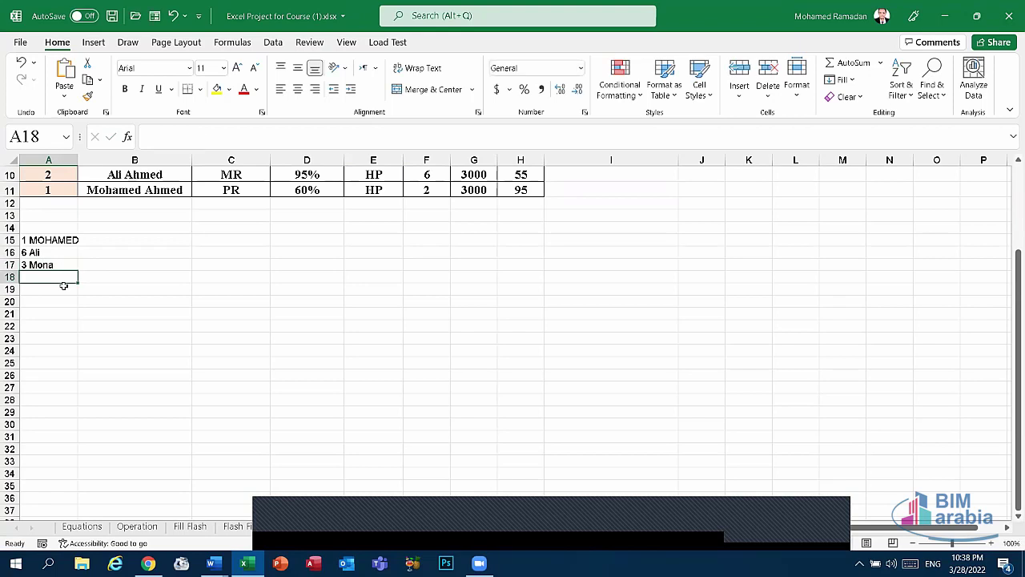
{"action": "type", "text": "4"}
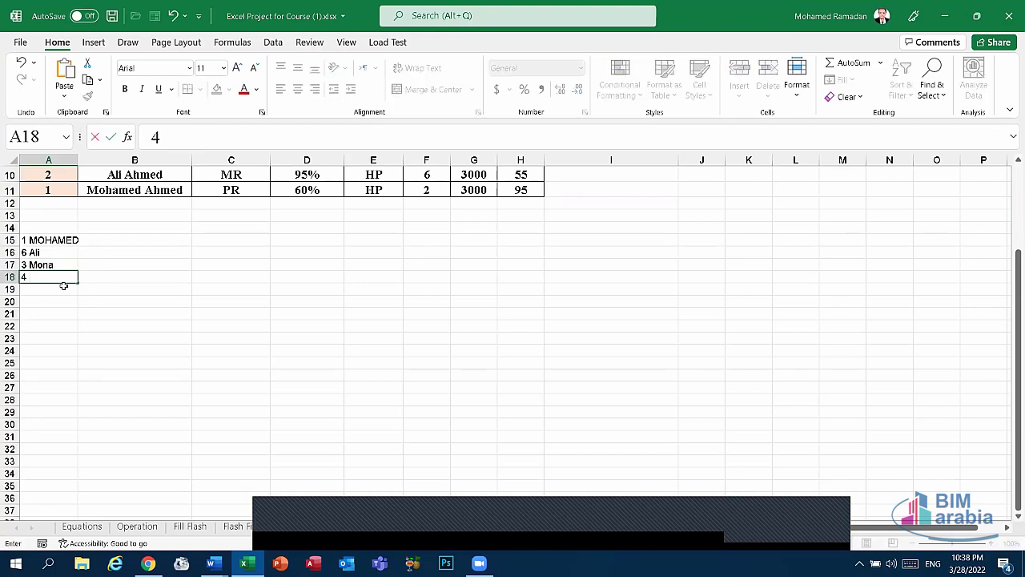
{"action": "type", "text": " Hossa"}
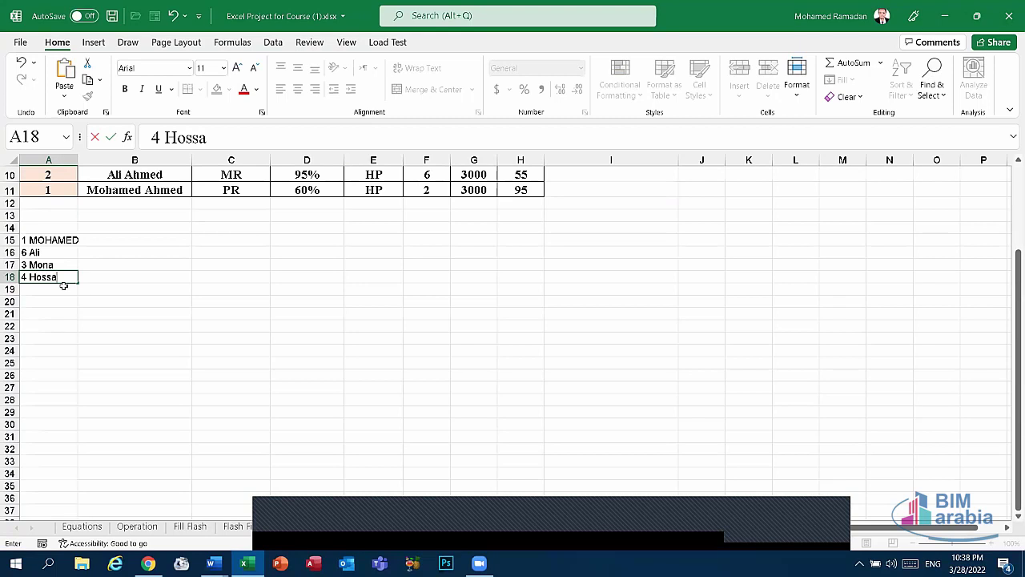
{"action": "type", "text": "m"}
{"action": "key", "text": "Return"}
{"action": "type", "text": "5"}
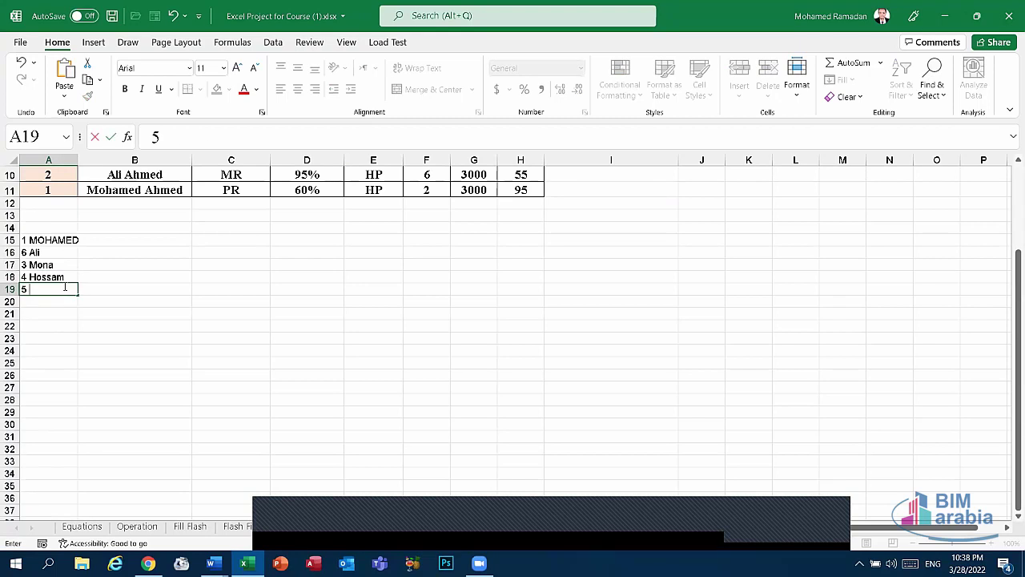
{"action": "type", "text": " Mar"}
{"action": "type", "text": "wan"}
{"action": "left_click", "coordinate": [128, 327]}
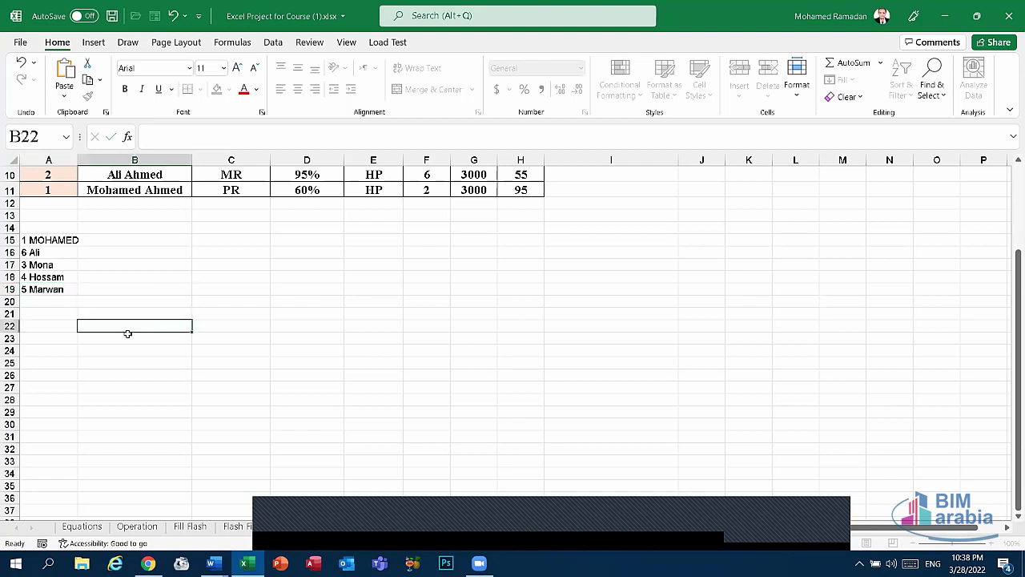
{"action": "left_click", "coordinate": [64, 239]}
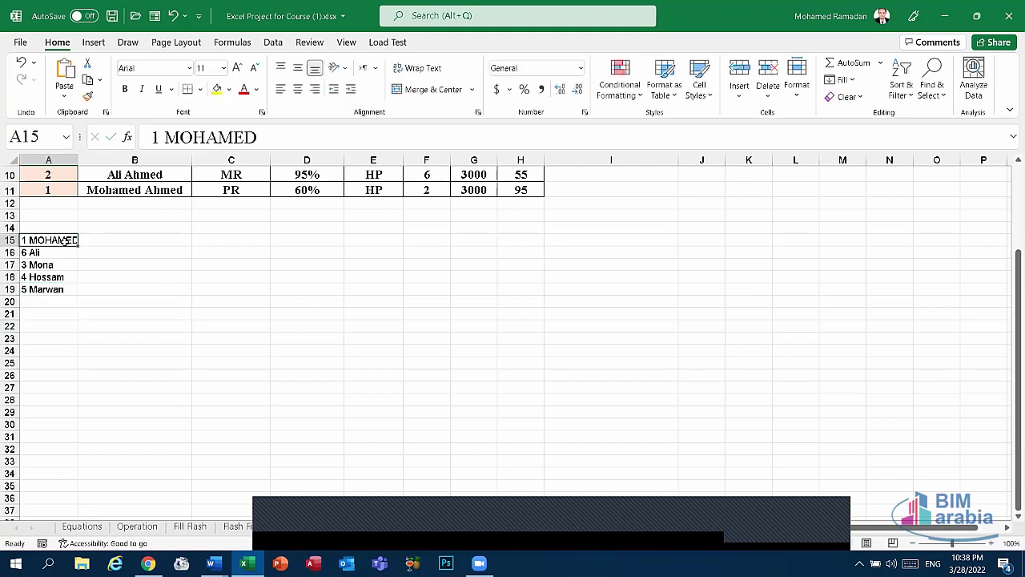
{"action": "left_click", "coordinate": [51, 298]}
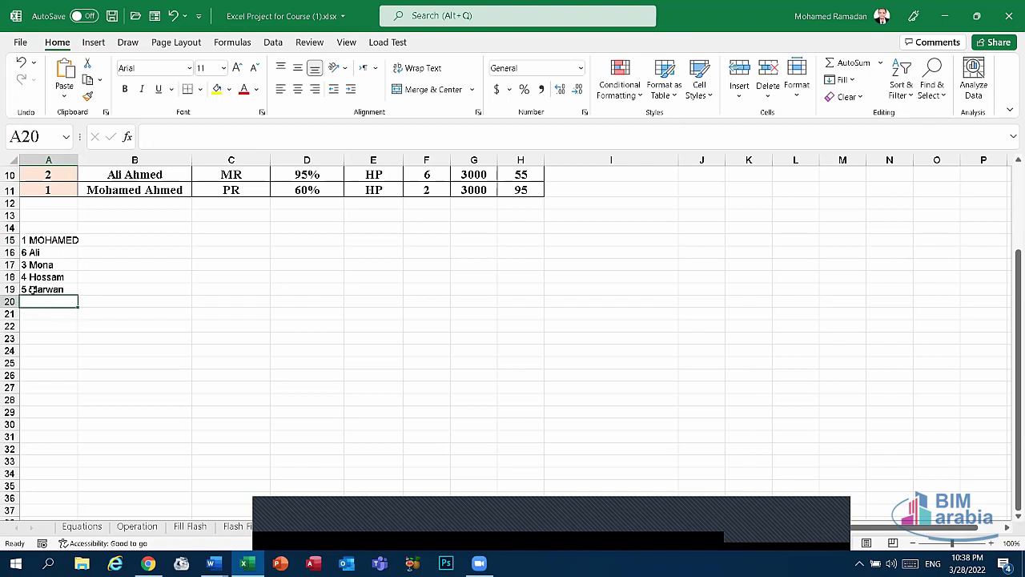
{"action": "type", "text": "2"}
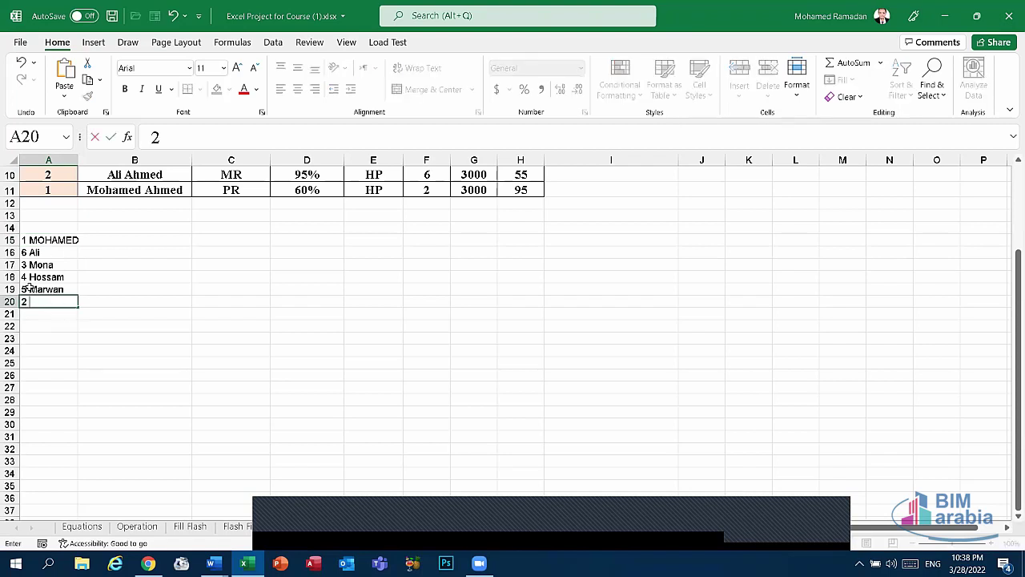
{"action": "type", "text": " M"}
{"action": "type", "text": "ayar"}
{"action": "left_click", "coordinate": [50, 325]}
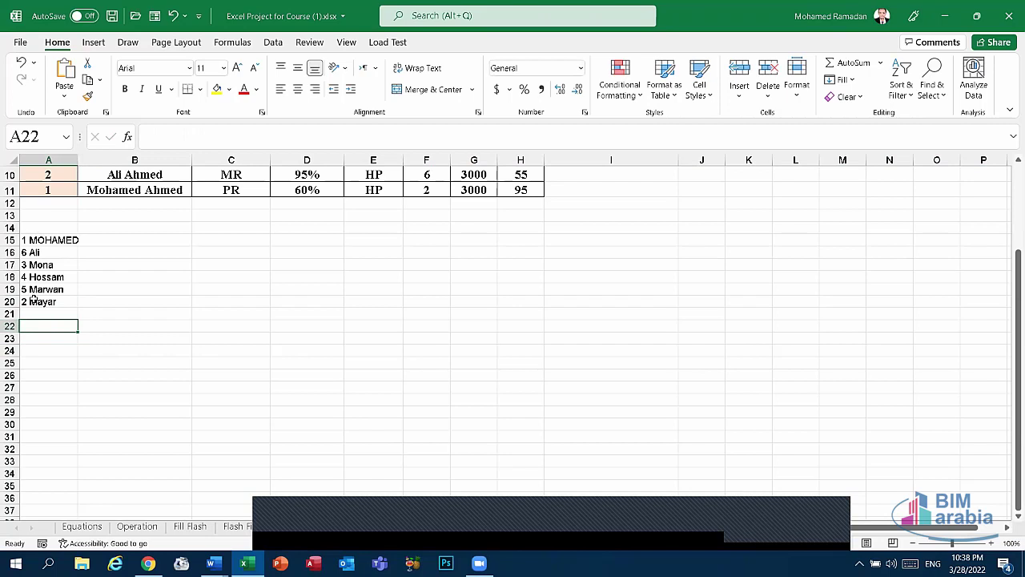
Sort the A15:A20 entries ascending, then descending, by their number prefixes.
{"action": "left_click_drag", "start_coordinate": [41, 239], "coordinate": [48, 301]}
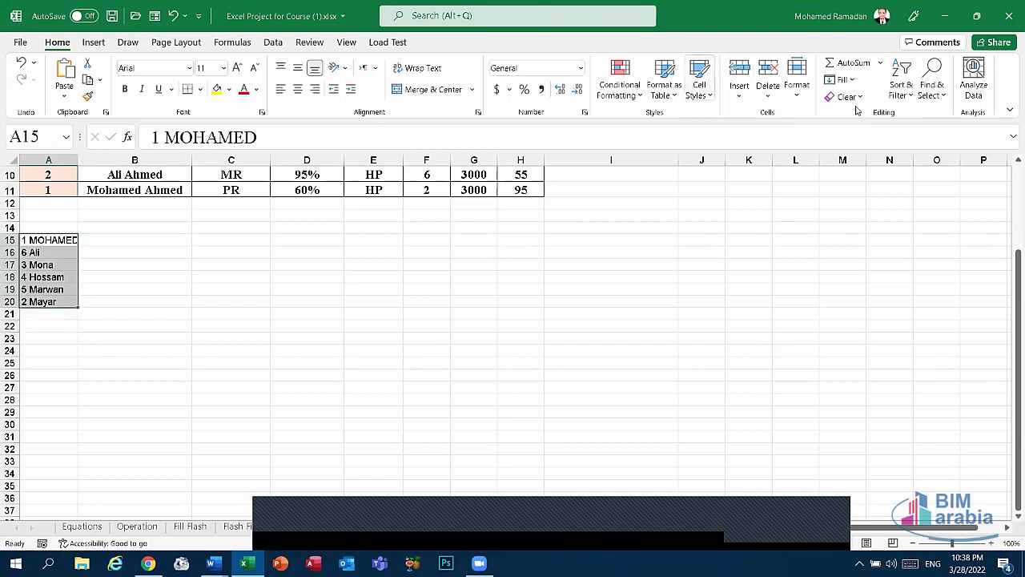
{"action": "left_click", "coordinate": [901, 87]}
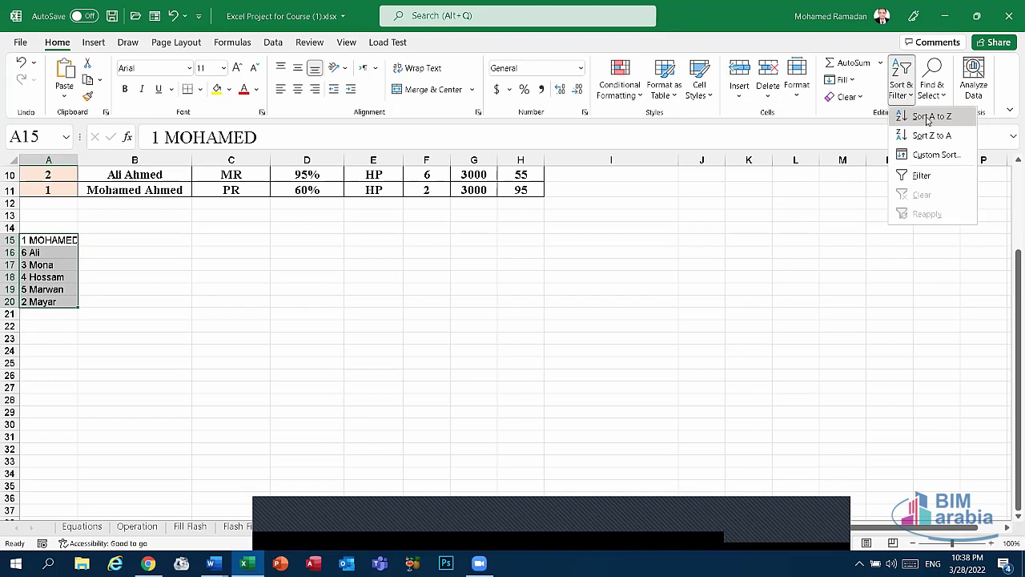
{"action": "left_click", "coordinate": [927, 118]}
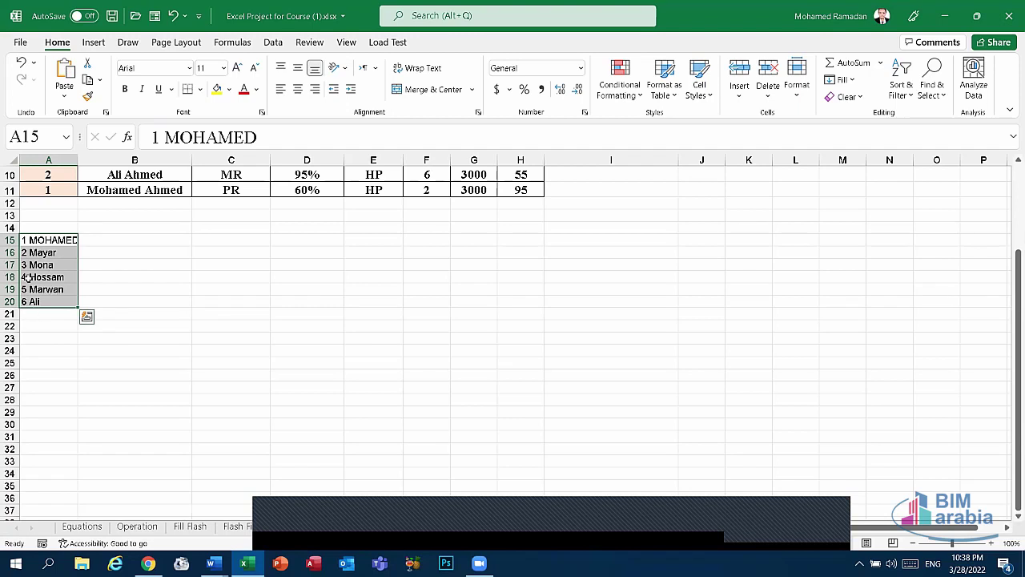
{"action": "left_click", "coordinate": [901, 89]}
{"action": "left_click", "coordinate": [916, 136]}
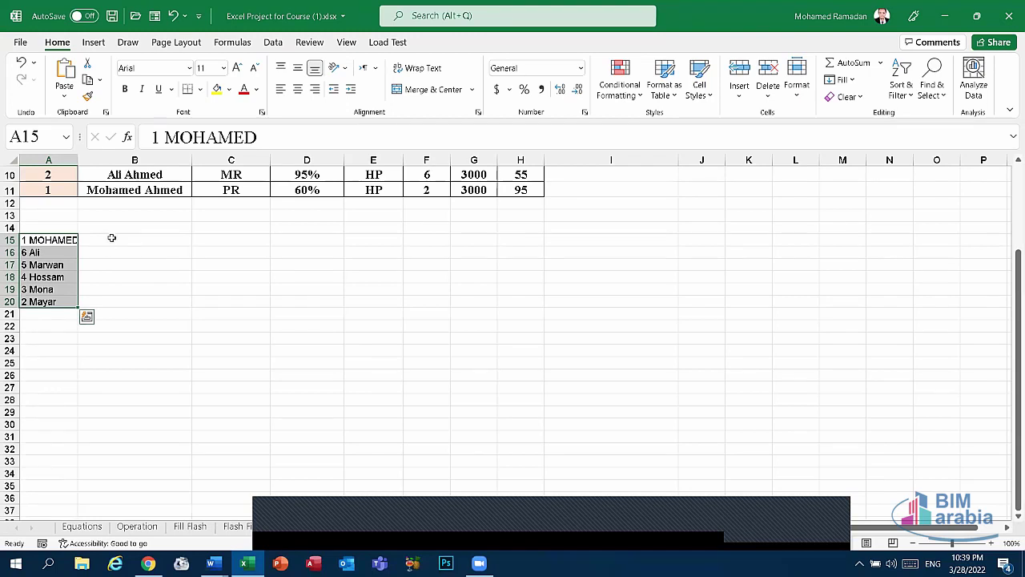
{"action": "left_click", "coordinate": [110, 240]}
Enter helper labels m (1), m (6) and m (5) into B15:B17.
{"action": "type", "text": "m"}
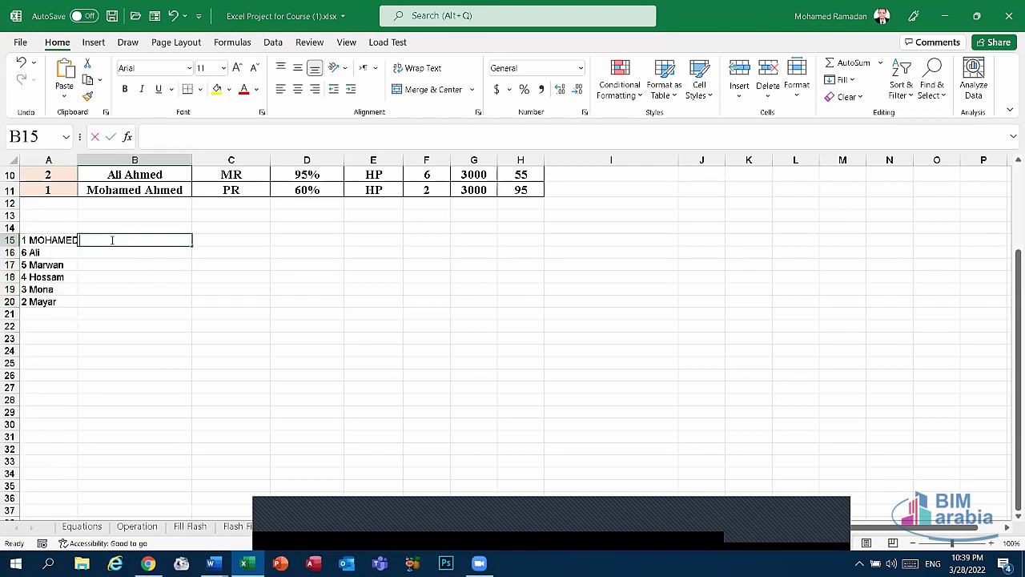
{"action": "type", "text": " (1"}
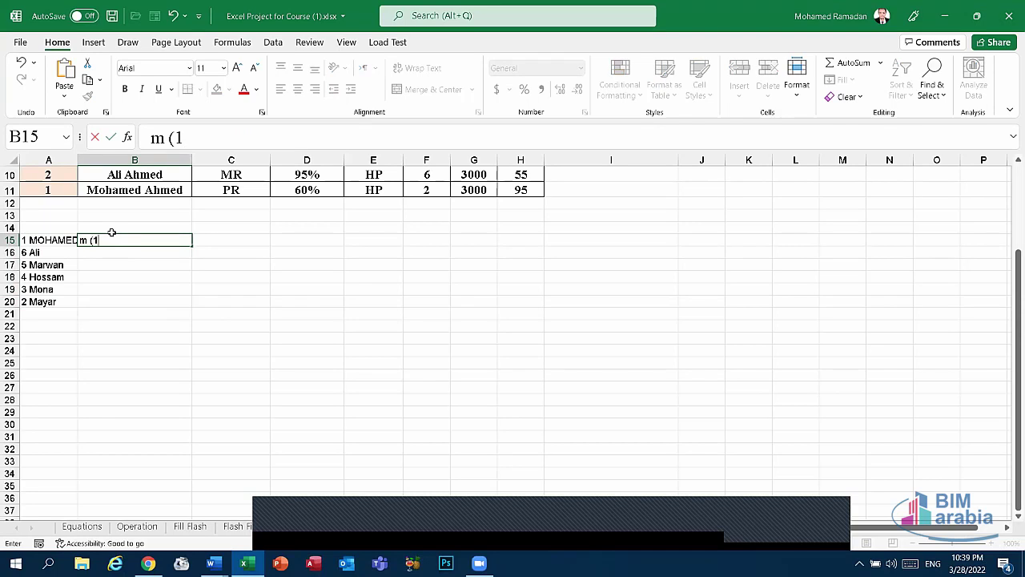
{"action": "type", "text": ")"}
{"action": "key", "text": "Return"}
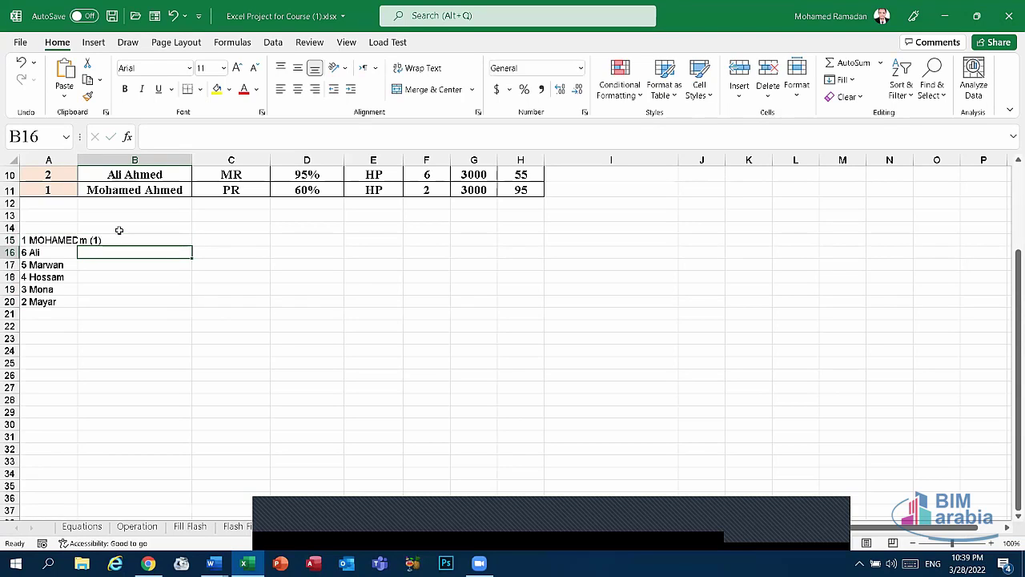
{"action": "type", "text": "m (6"}
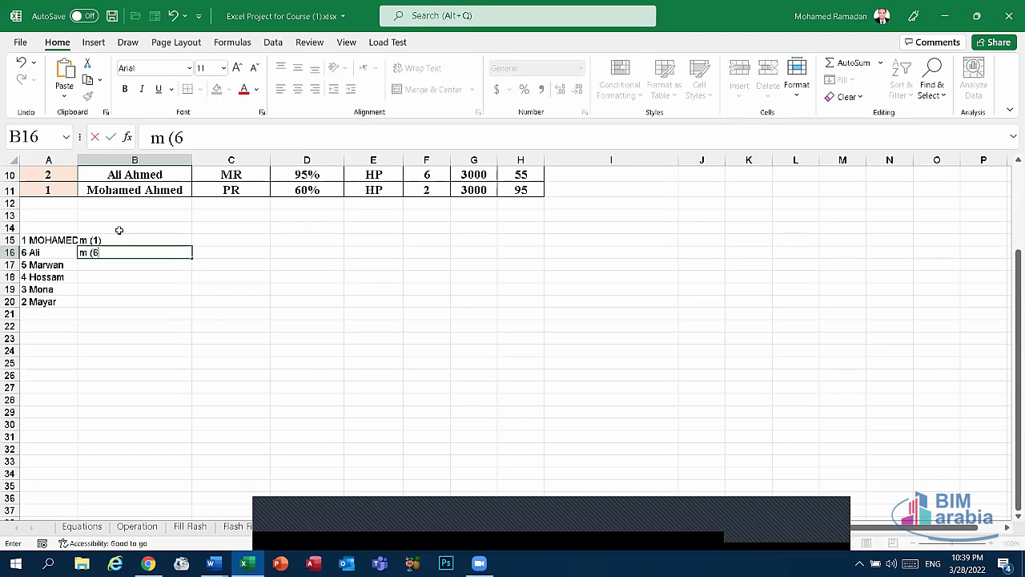
{"action": "type", "text": ")"}
{"action": "key", "text": "Return"}
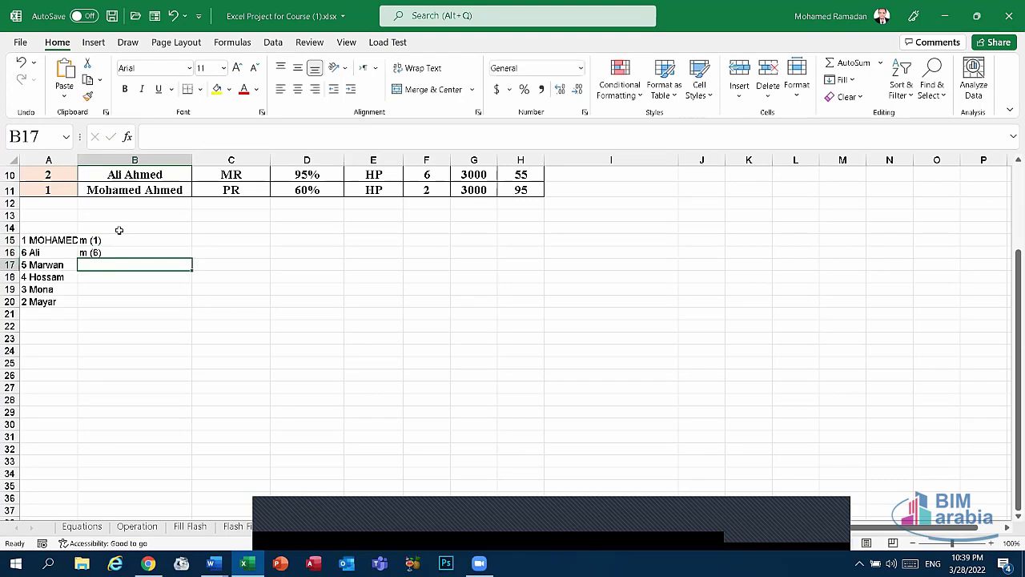
{"action": "type", "text": "m ("}
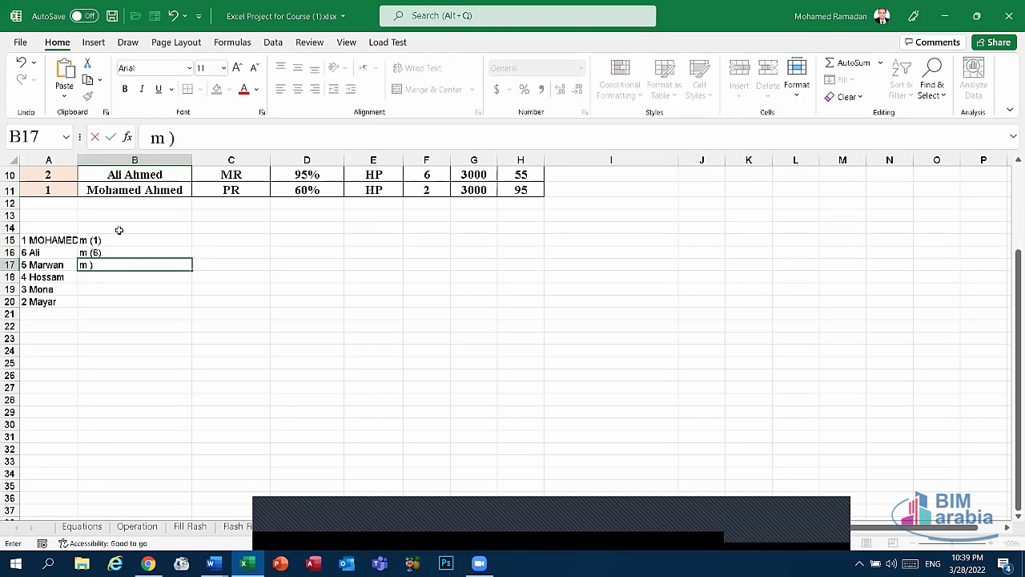
{"action": "type", "text": "5)"}
{"action": "key", "text": "BackSpace"}
{"action": "key", "text": "BackSpace"}
{"action": "key", "text": "BackSpace"}
{"action": "type", "text": "(5)"}
{"action": "key", "text": "Return"}
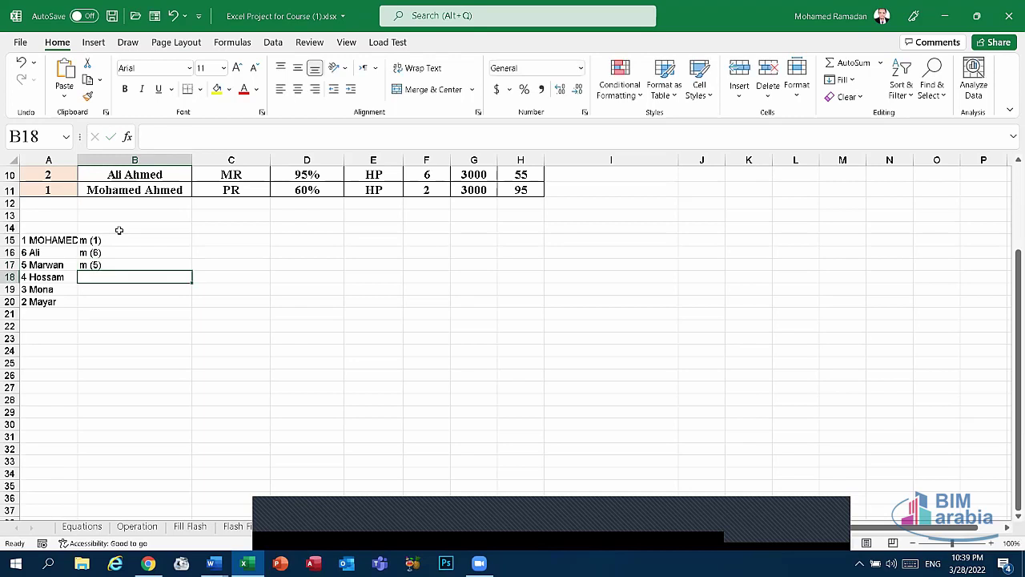
Add m (2), m (4) and m (3) into B18:B20, correcting the m(2) label.
{"action": "type", "text": "m"}
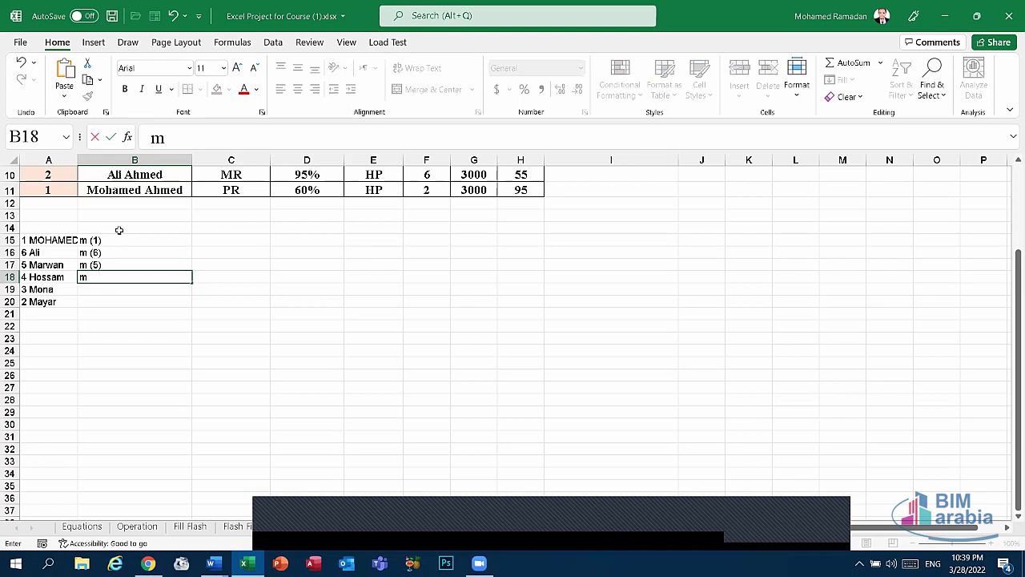
{"action": "type", "text": "(2)"}
{"action": "key", "text": "Return"}
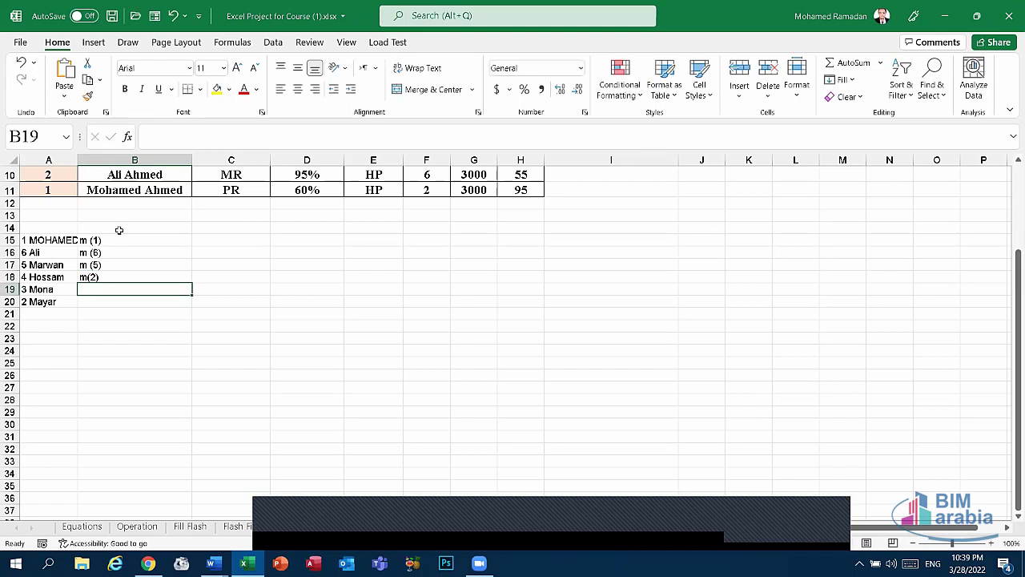
{"action": "type", "text": "m"}
{"action": "key", "text": "BackSpace"}
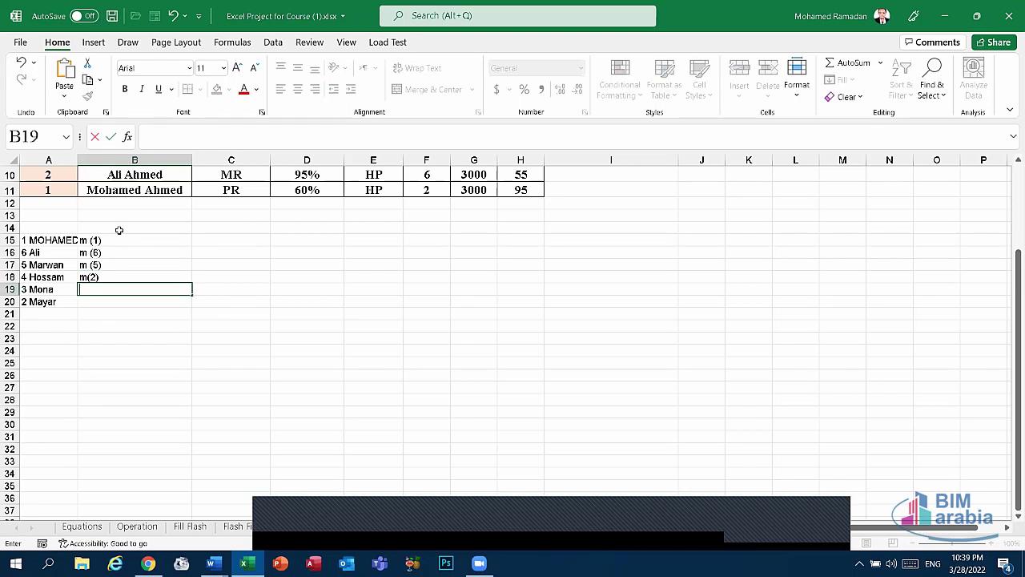
{"action": "left_click", "coordinate": [92, 277]}
{"action": "double_click", "coordinate": [91, 276]}
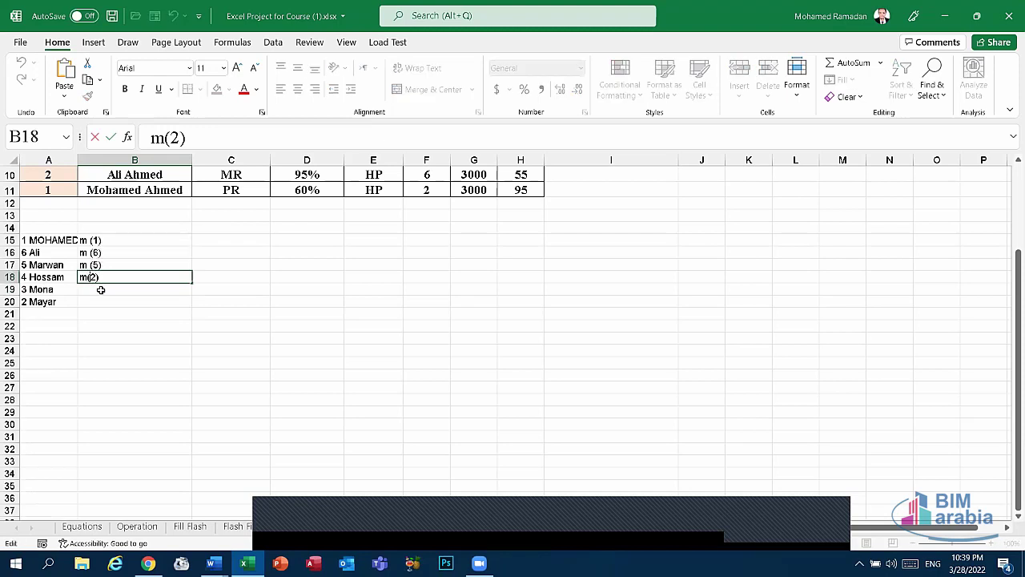
{"action": "left_click", "coordinate": [100, 289]}
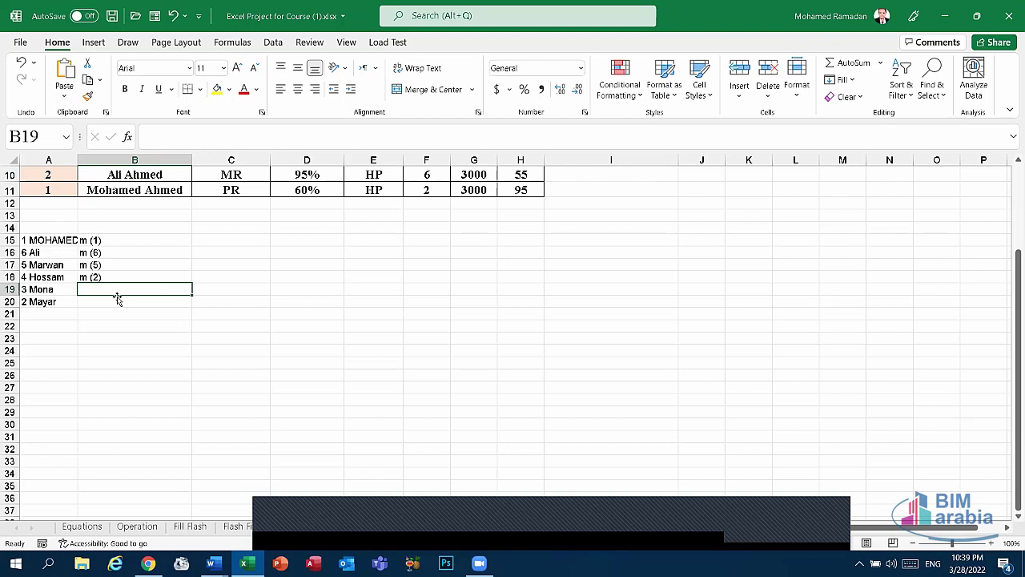
{"action": "type", "text": "m "}
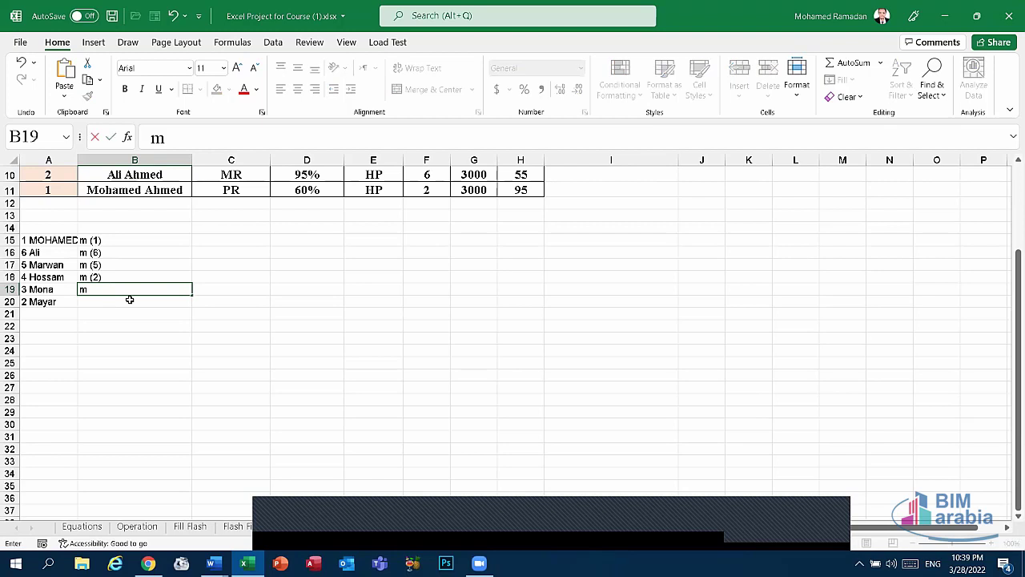
{"action": "type", "text": "(4"}
{"action": "type", "text": ")"}
{"action": "key", "text": "Return"}
{"action": "type", "text": "m"}
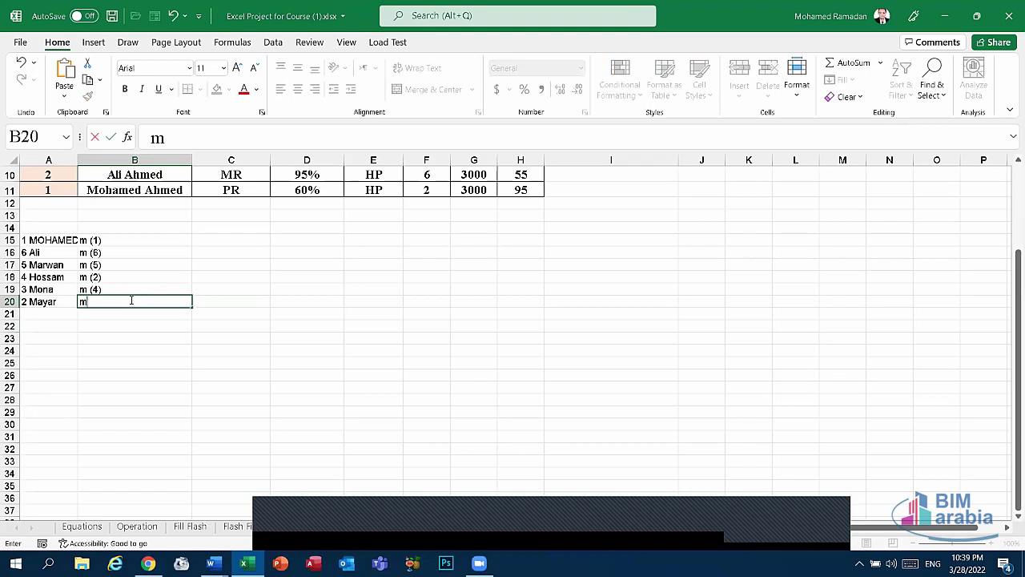
{"action": "type", "text": " (3)"}
{"action": "key", "text": "Return"}
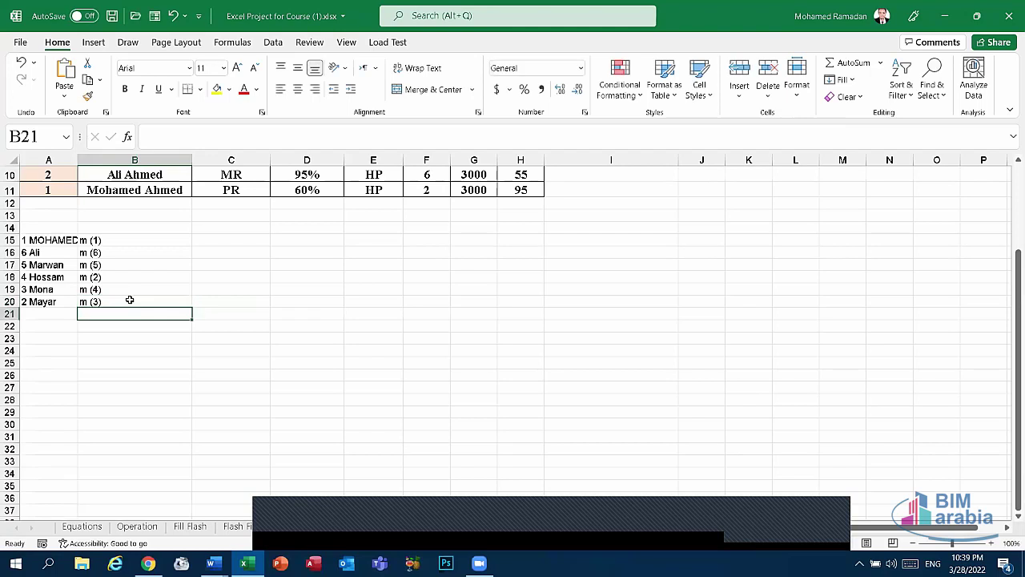
Sort B15:B20 A to Z with the selection expanded, so names follow m (1)–m (6).
{"action": "left_click_drag", "start_coordinate": [106, 238], "coordinate": [133, 299]}
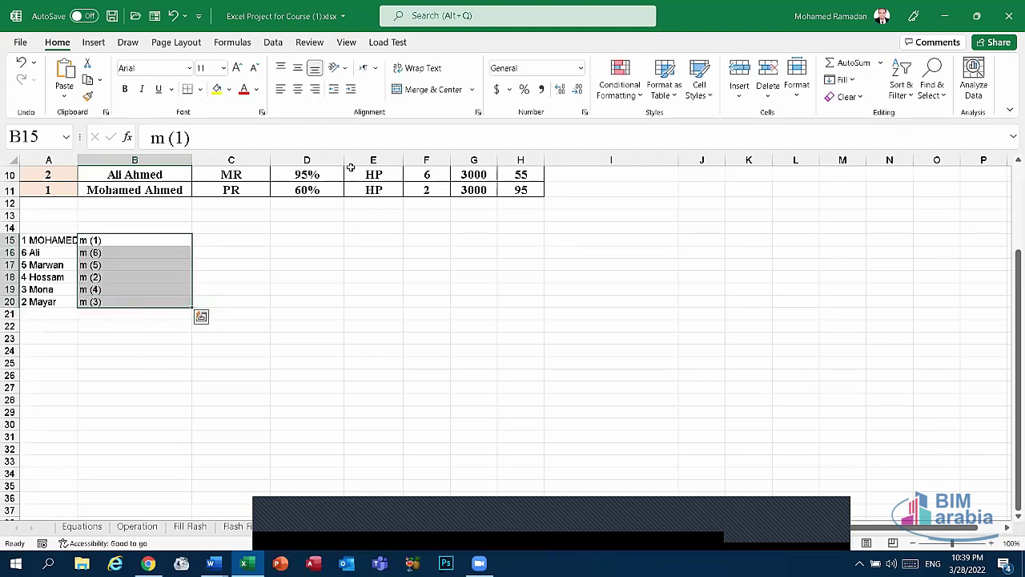
{"action": "left_click", "coordinate": [902, 84]}
{"action": "left_click", "coordinate": [921, 115]}
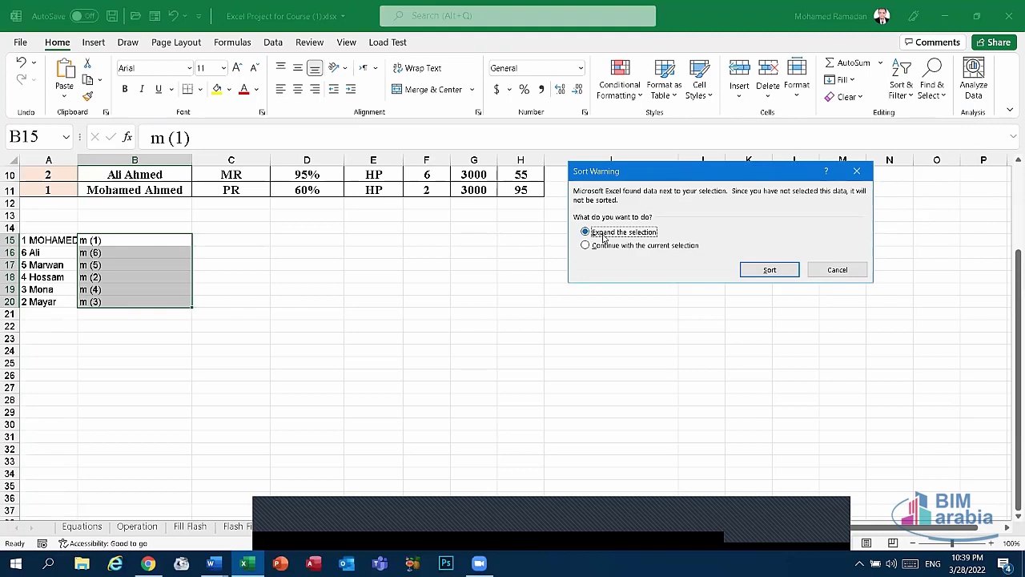
{"action": "left_click", "coordinate": [767, 270]}
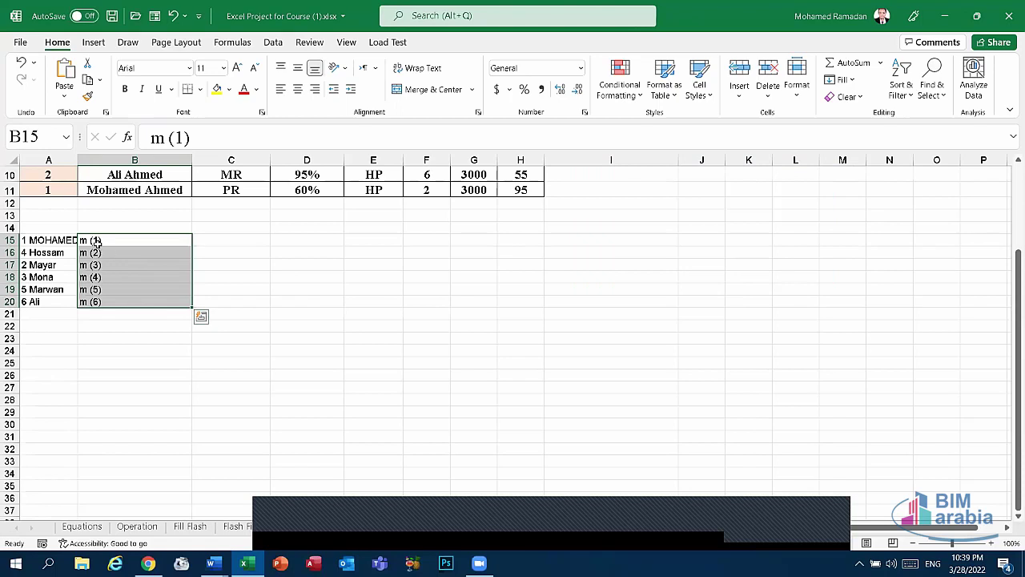
{"action": "mouse_move", "coordinate": [96, 240]}
{"action": "left_mouse_down"}
{"action": "mouse_move", "coordinate": [105, 239]}
{"action": "mouse_move", "coordinate": [105, 290]}
{"action": "left_mouse_up"}
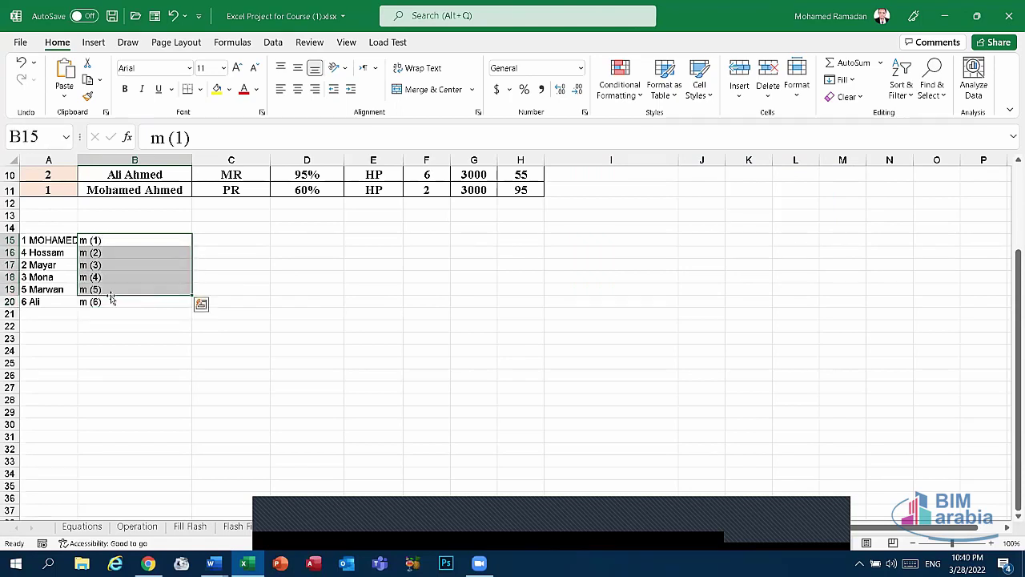
{"action": "left_click", "coordinate": [83, 302]}
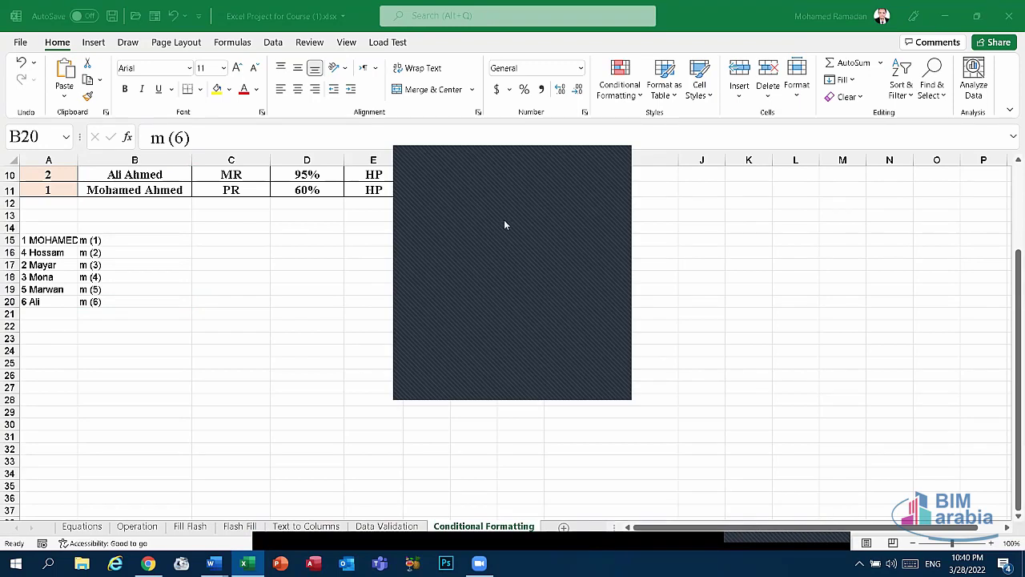
Delete the names and helper labels in A15:B20, leaving only the ten-row table.
{"action": "left_click", "coordinate": [608, 161]}
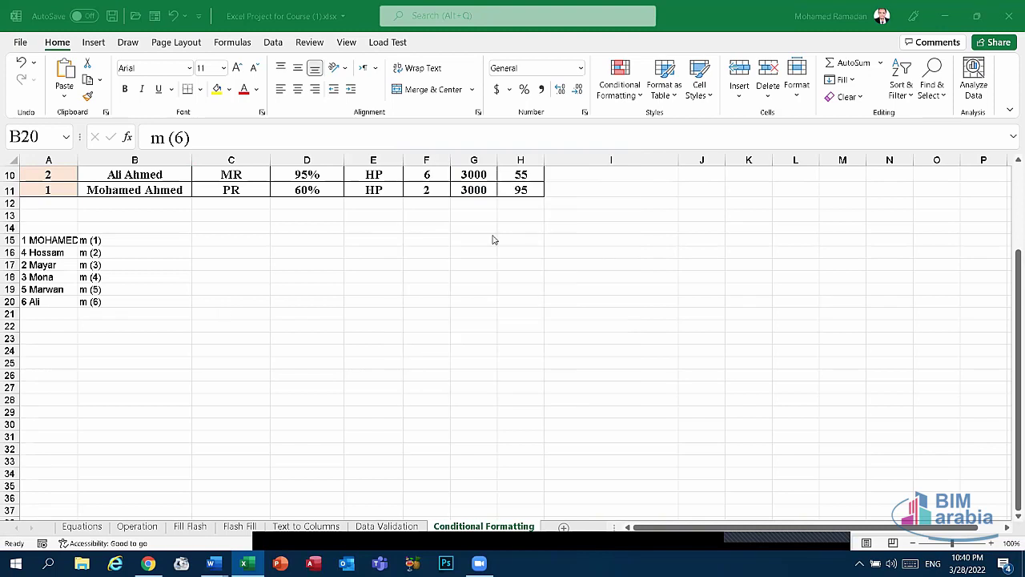
{"action": "left_click_drag", "start_coordinate": [112, 241], "coordinate": [46, 300]}
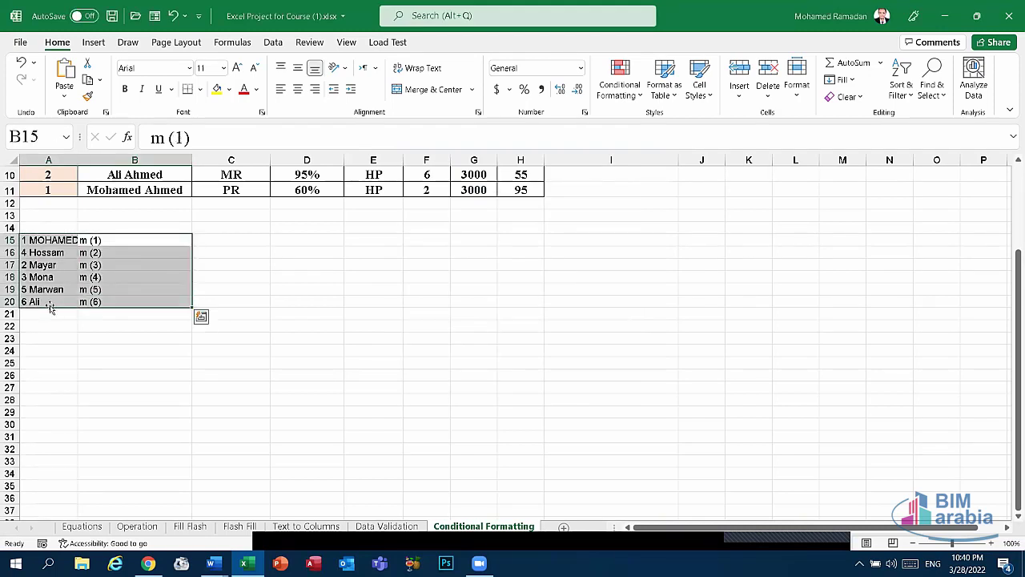
{"action": "key", "text": "Delete"}
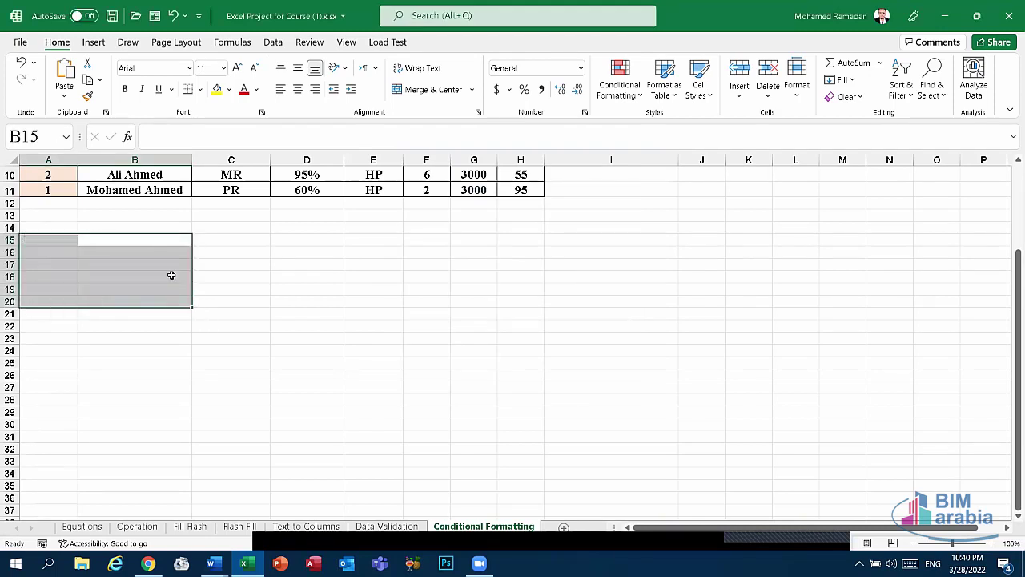
{"action": "left_click", "coordinate": [153, 252]}
{"action": "left_click", "coordinate": [151, 239]}
{"action": "left_click", "coordinate": [156, 253]}
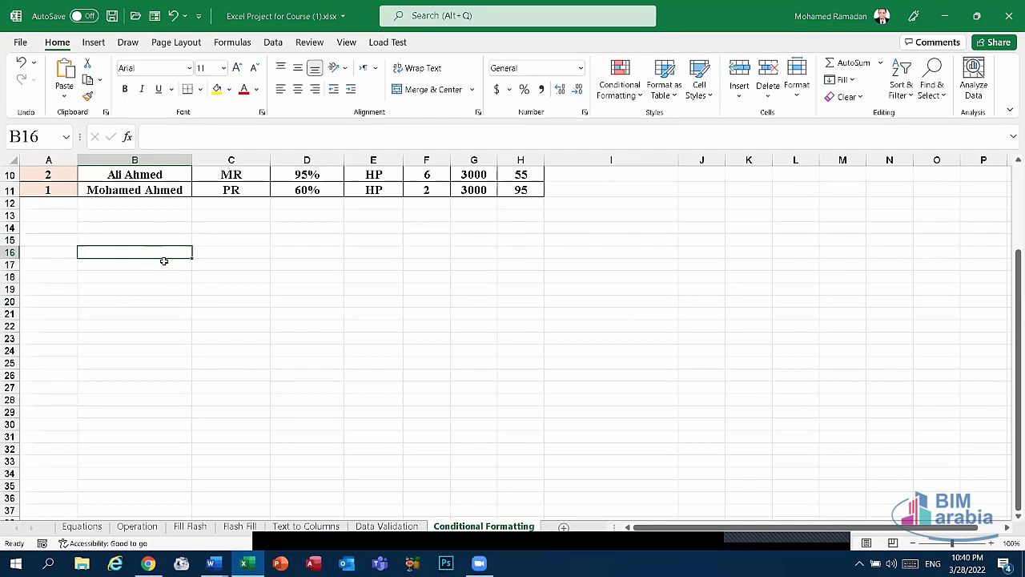
{"action": "left_click", "coordinate": [151, 275]}
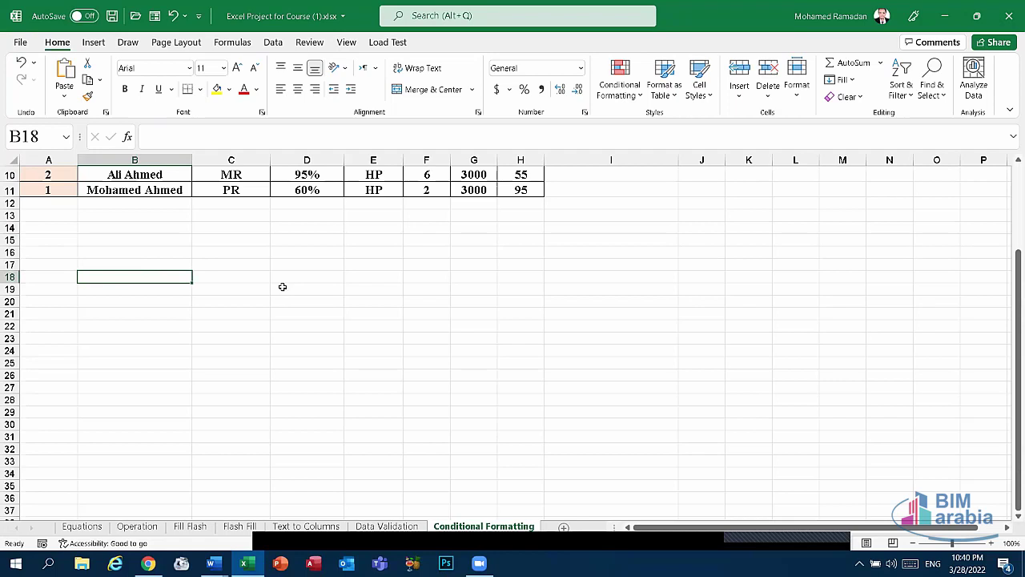
{"action": "key", "text": "Right"}
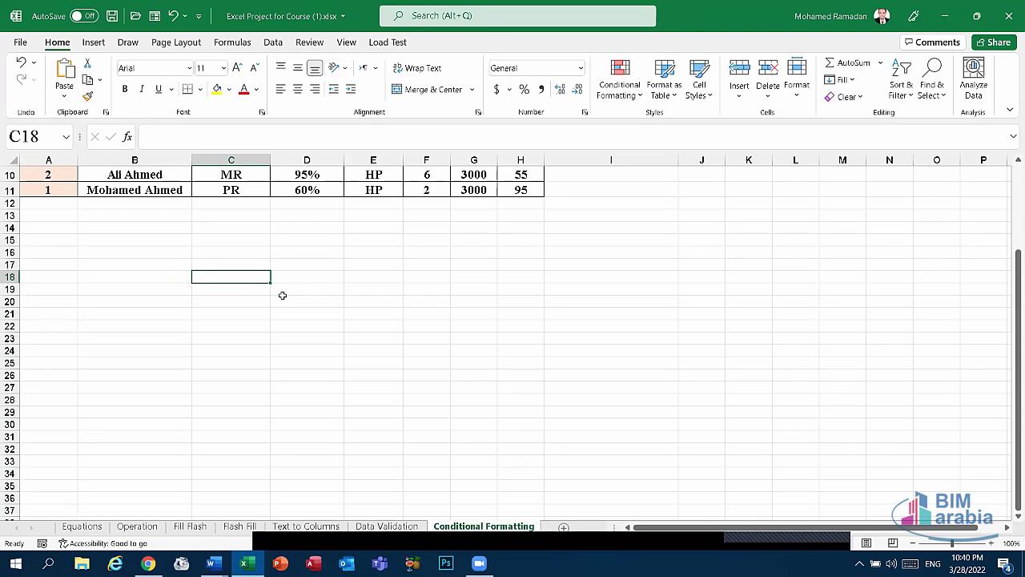
{"action": "left_click", "coordinate": [188, 277]}
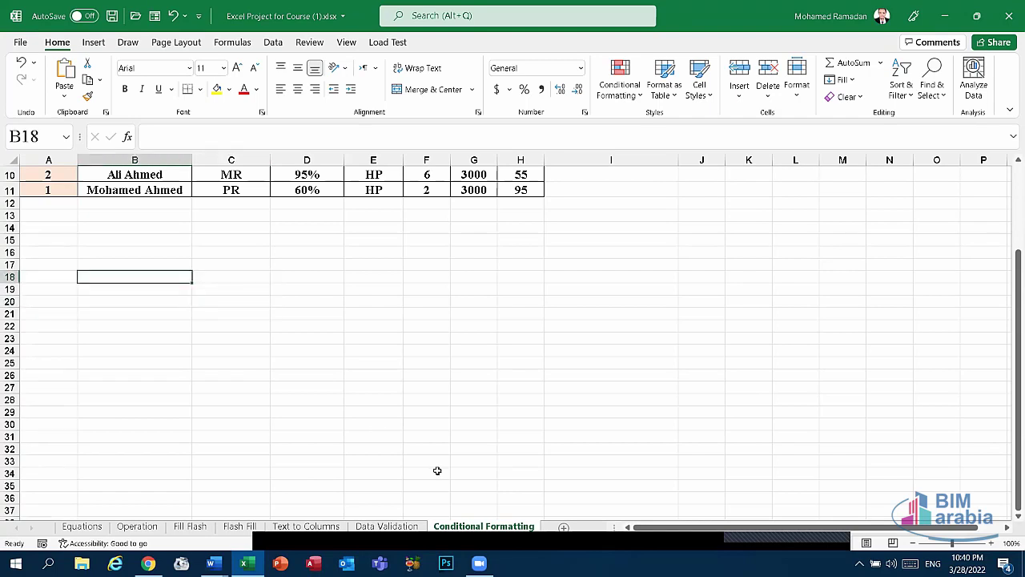
Close Excel with Alt+F4 without saving, then select and deselect the workbook file on the desktop.
{"action": "key", "text": "alt+F4"}
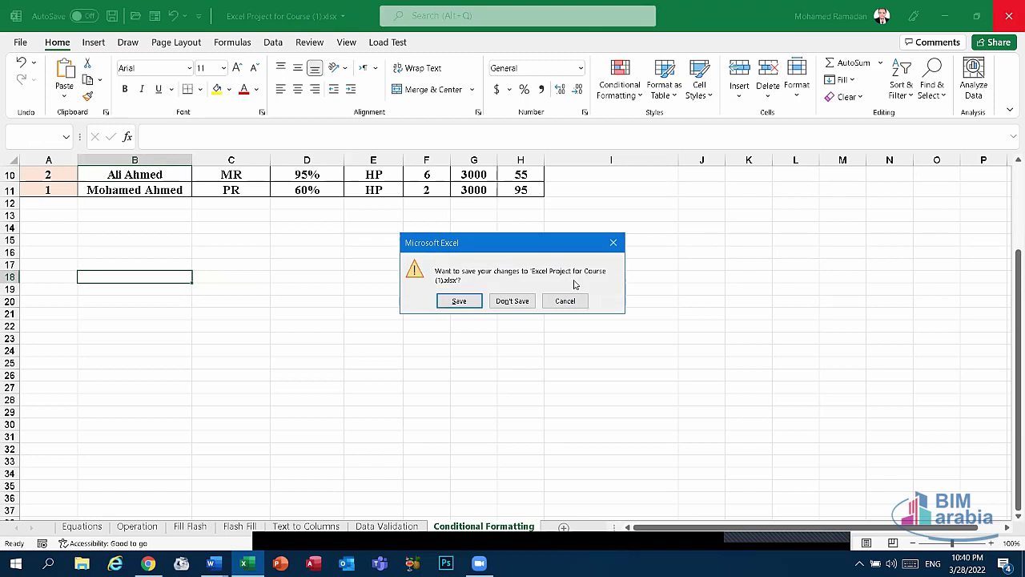
{"action": "left_click", "coordinate": [519, 302]}
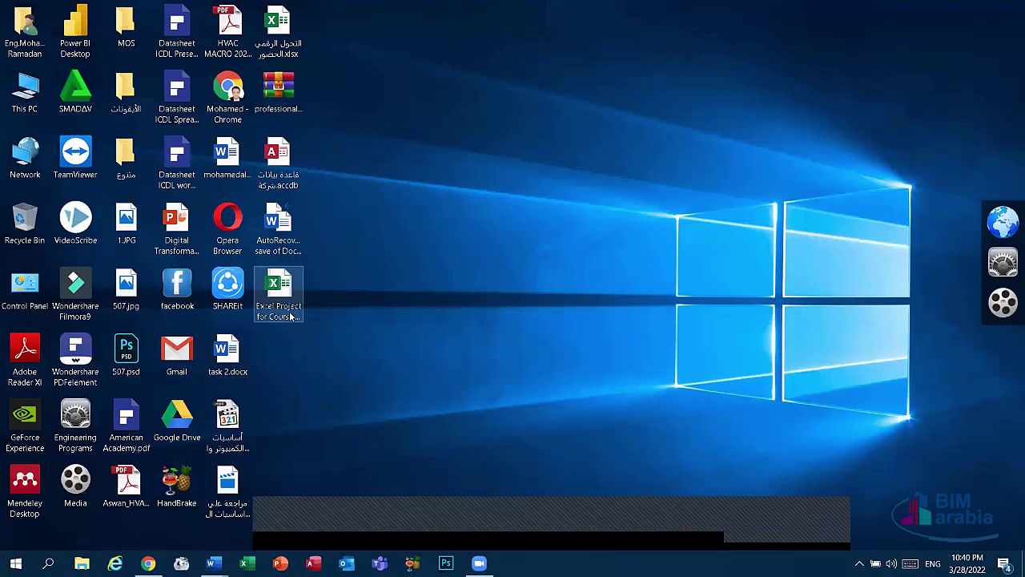
{"action": "left_click", "coordinate": [290, 316]}
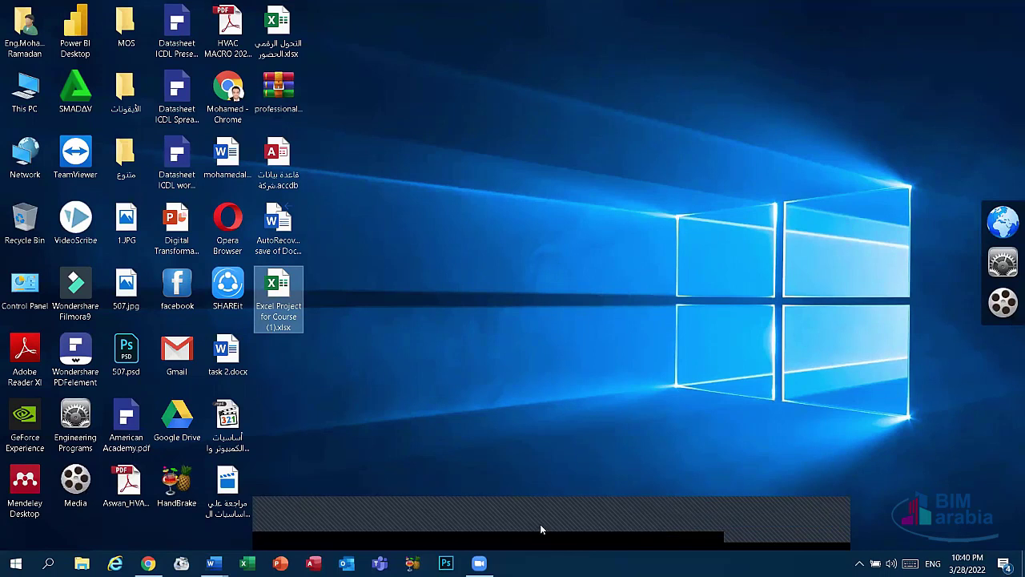
{"action": "left_click", "coordinate": [540, 529]}
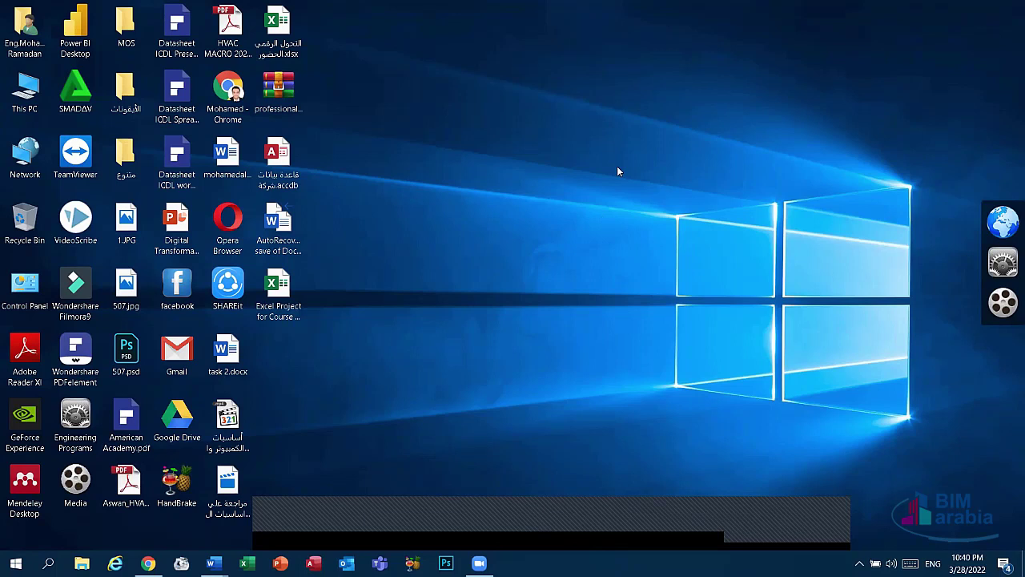